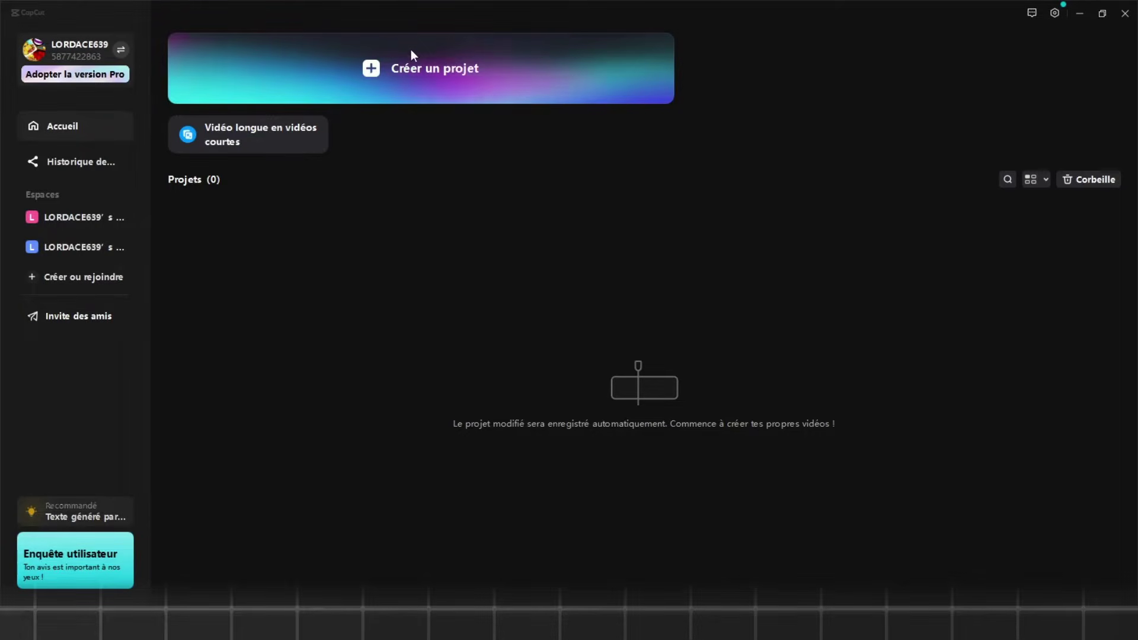
- Open the application settings and examine the draft and editing defaults, including the available project frame rates
{"action": "left_click", "coordinate": [1054, 13]}
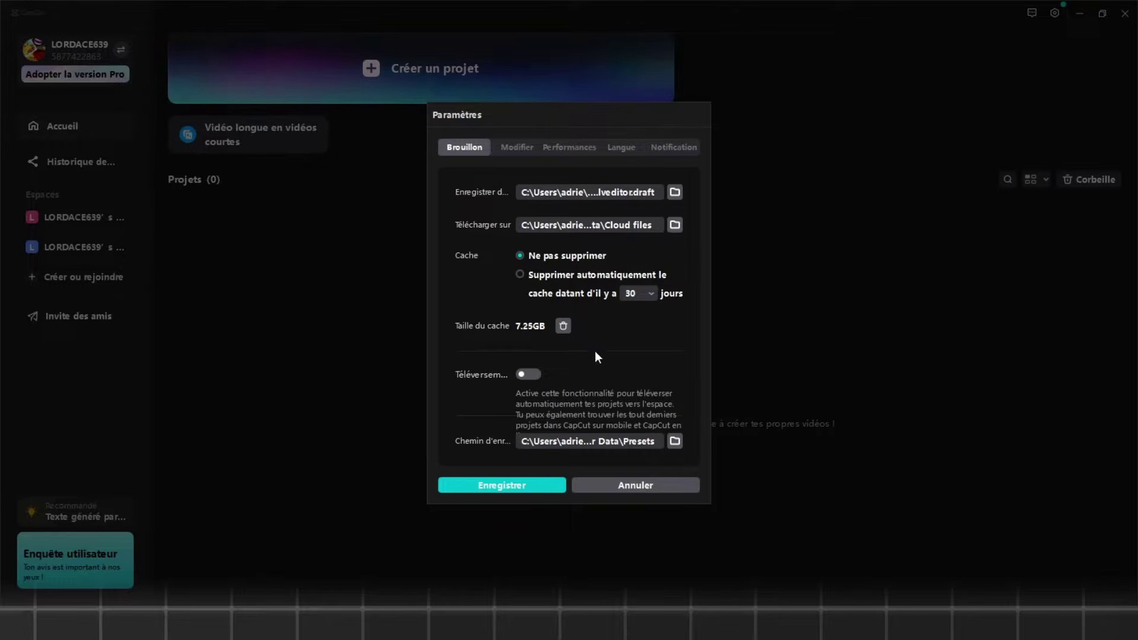
{"action": "left_click", "coordinate": [518, 150]}
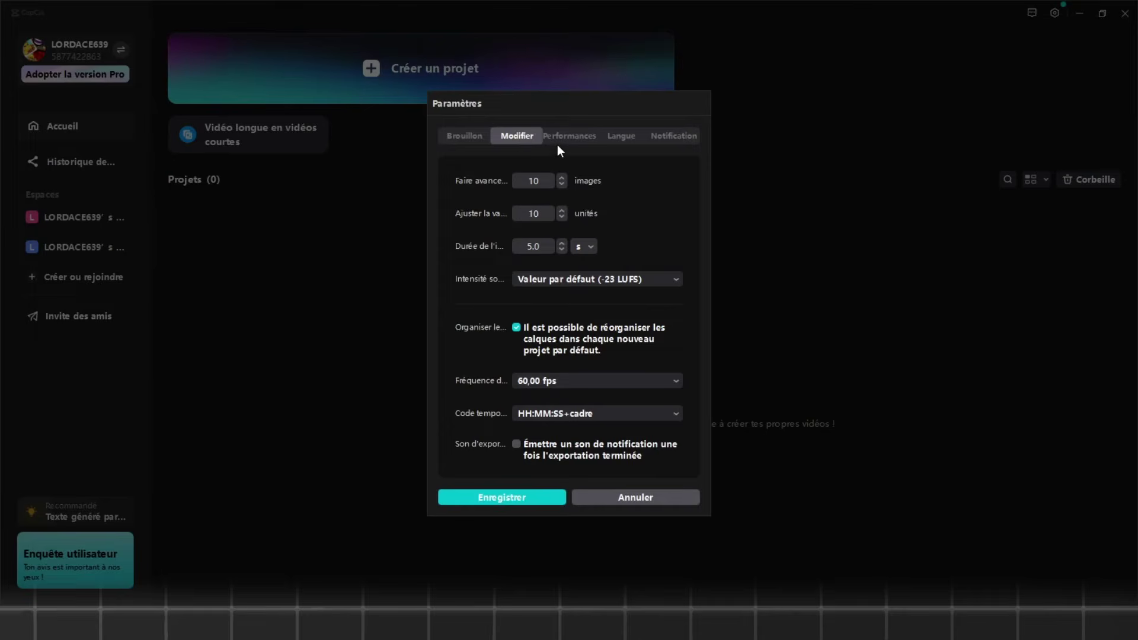
{"action": "left_click", "coordinate": [572, 380]}
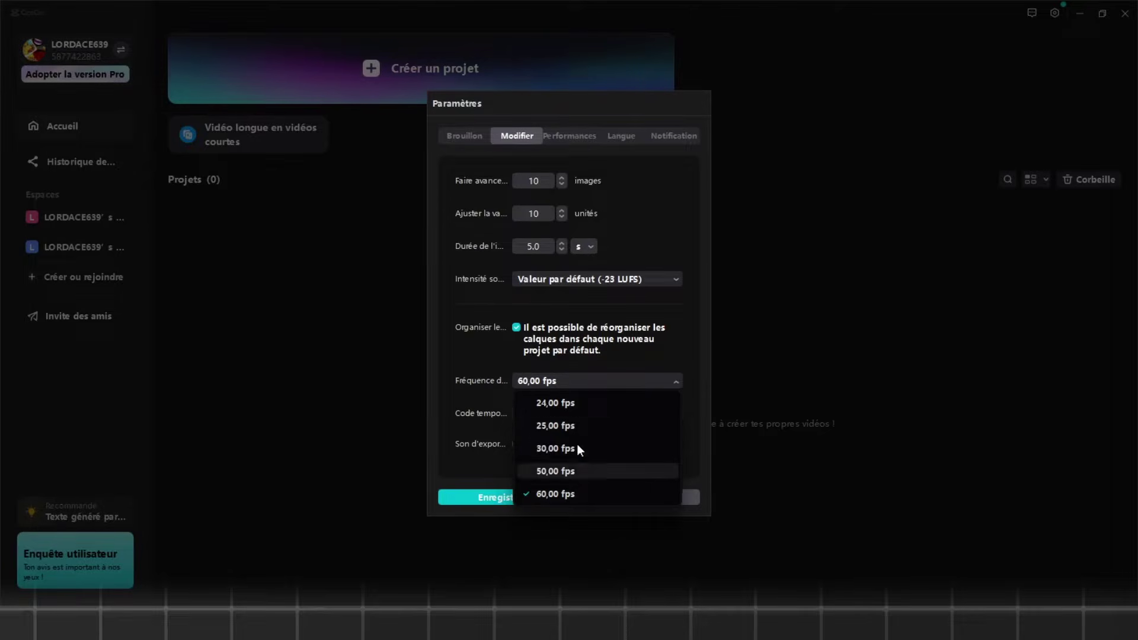
{"action": "left_click", "coordinate": [571, 382]}
- Review the performance options, audio output devices, language and notification settings without changing them
{"action": "left_click", "coordinate": [568, 136]}
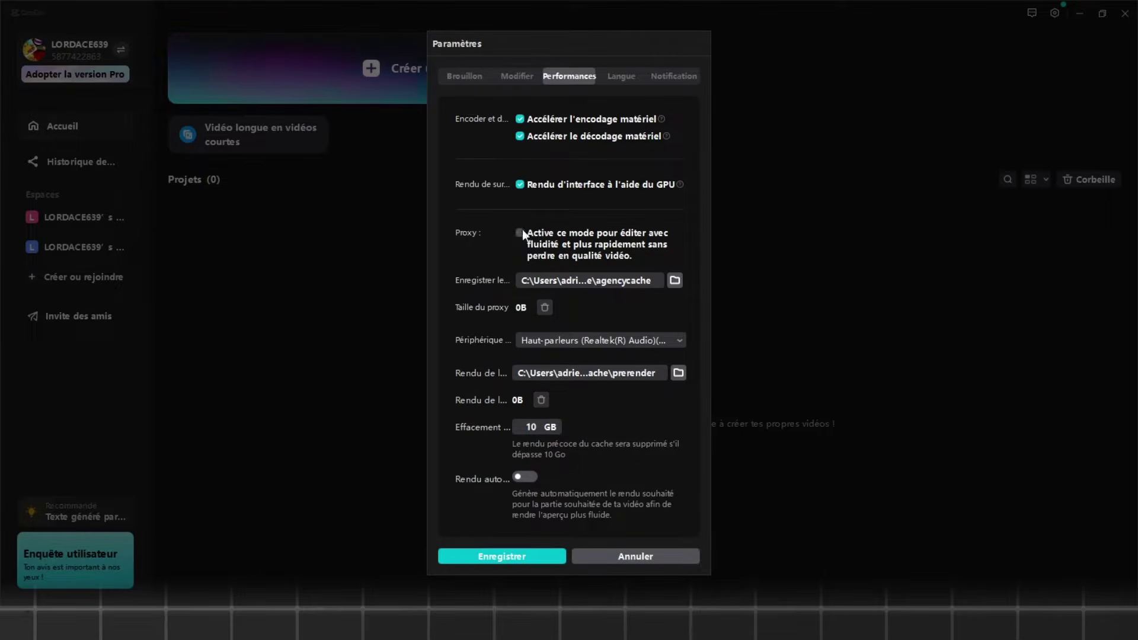
{"action": "left_click", "coordinate": [609, 339]}
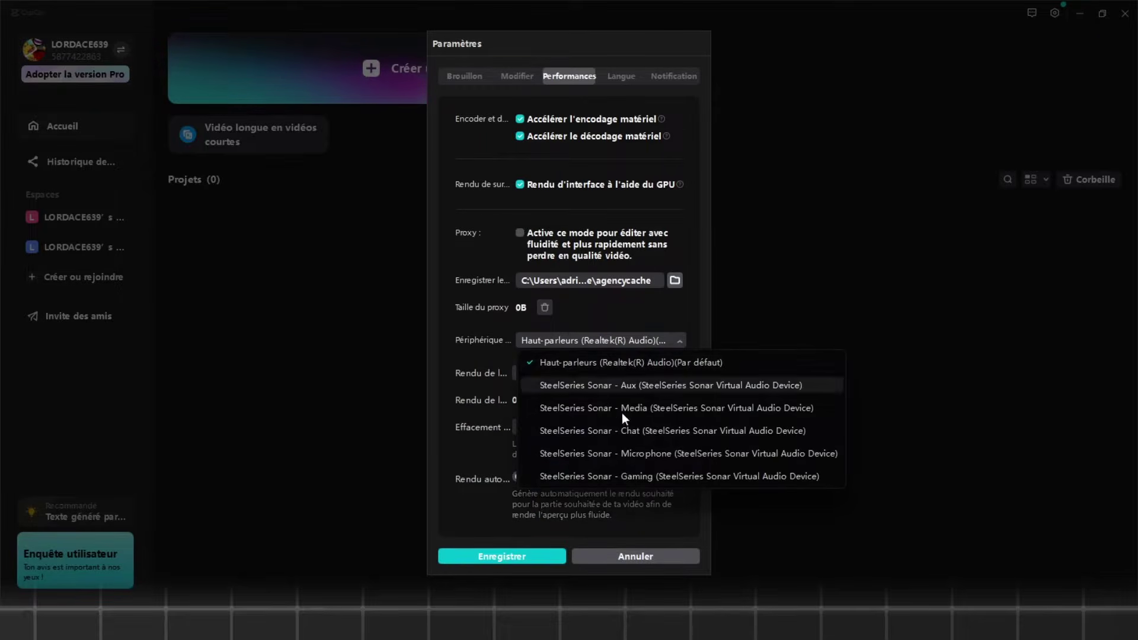
{"action": "left_click", "coordinate": [593, 85]}
{"action": "left_click", "coordinate": [622, 76]}
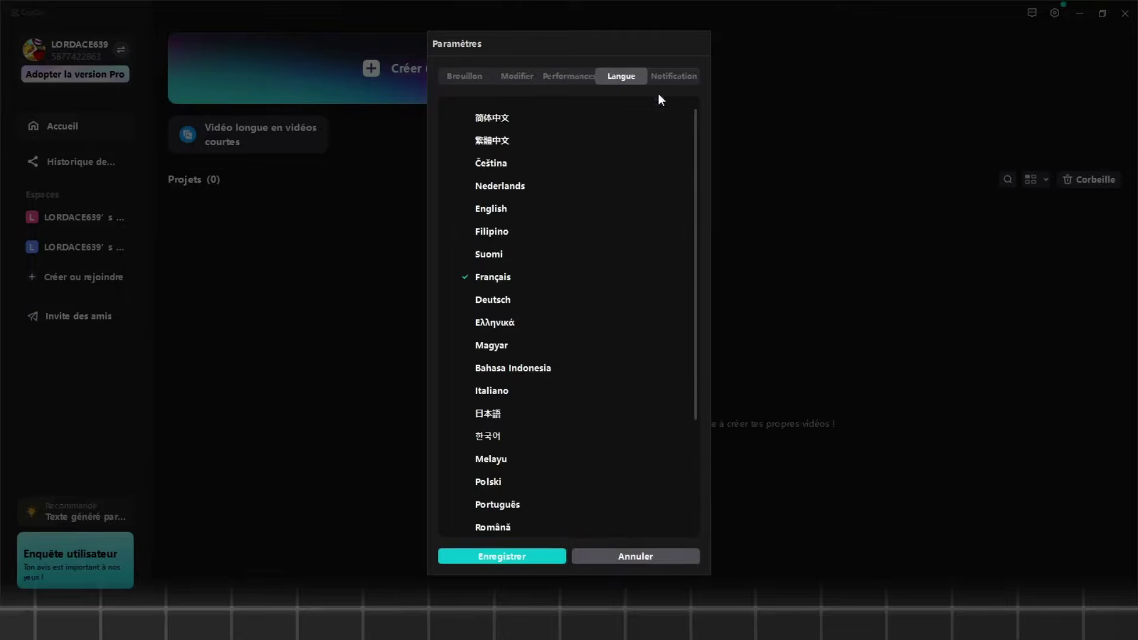
{"action": "left_click", "coordinate": [674, 76]}
{"action": "left_click", "coordinate": [622, 368]}
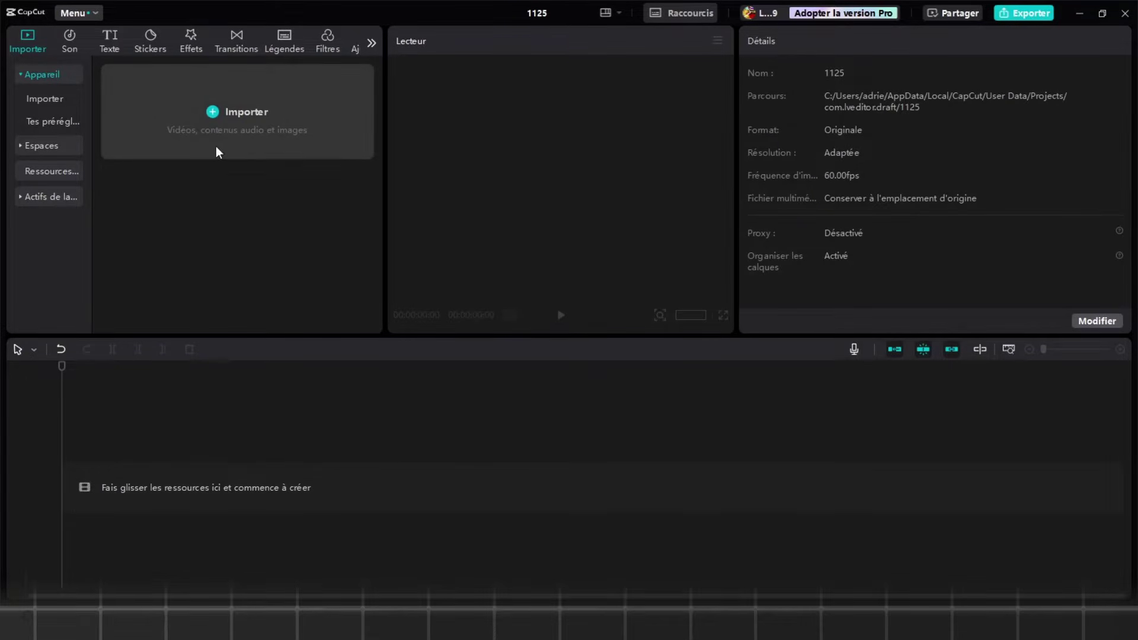
- Browse the trending stock videos and images in the built-in resources, as well as the favourites
{"action": "left_click", "coordinate": [37, 171]}
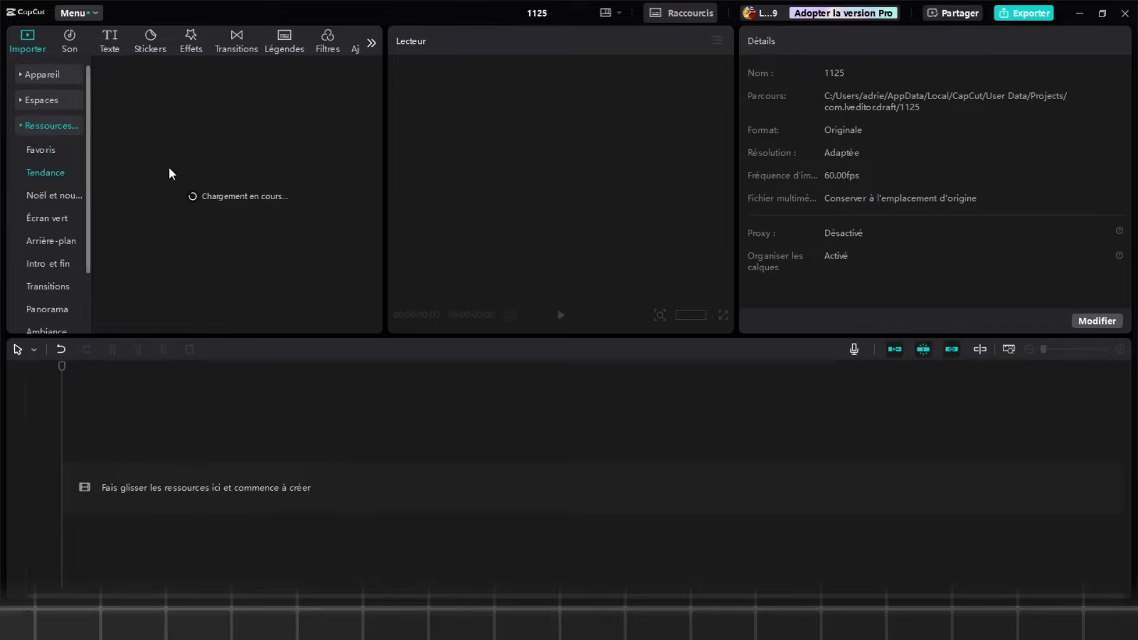
{"action": "scroll", "coordinate": [376, 145], "scroll_direction": "down", "scroll_amount": 3}
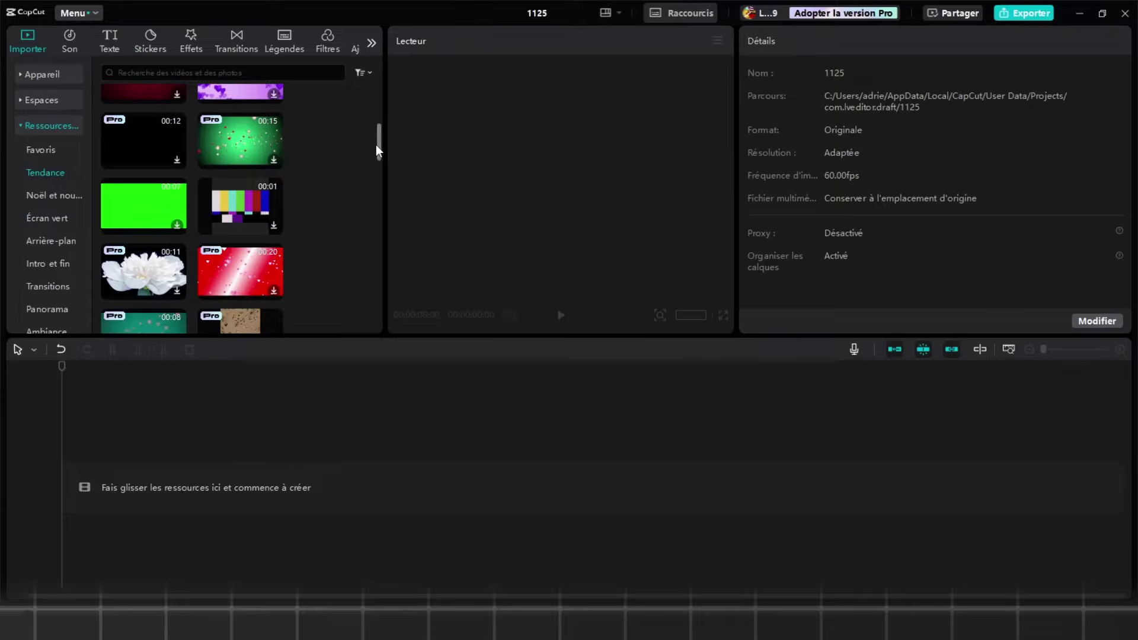
{"action": "left_click_drag", "start_coordinate": [376, 145], "coordinate": [369, 193]}
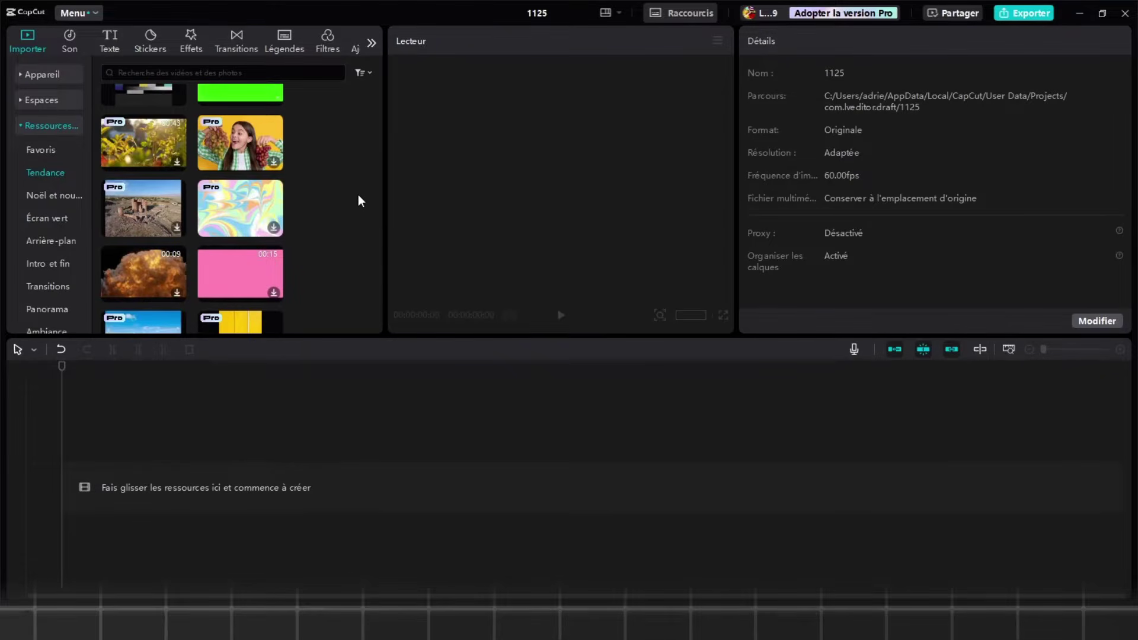
{"action": "scroll", "coordinate": [336, 276], "scroll_direction": "down", "scroll_amount": 5}
{"action": "scroll", "coordinate": [335, 270], "scroll_direction": "down", "scroll_amount": 5}
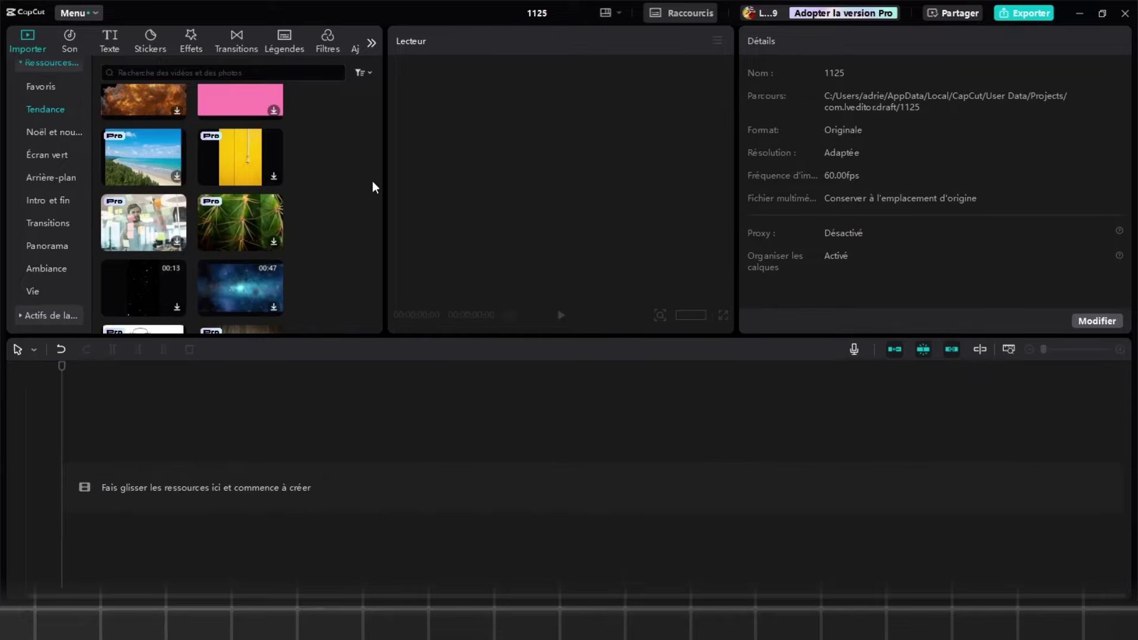
{"action": "scroll", "coordinate": [365, 181], "scroll_direction": "up", "scroll_amount": 1}
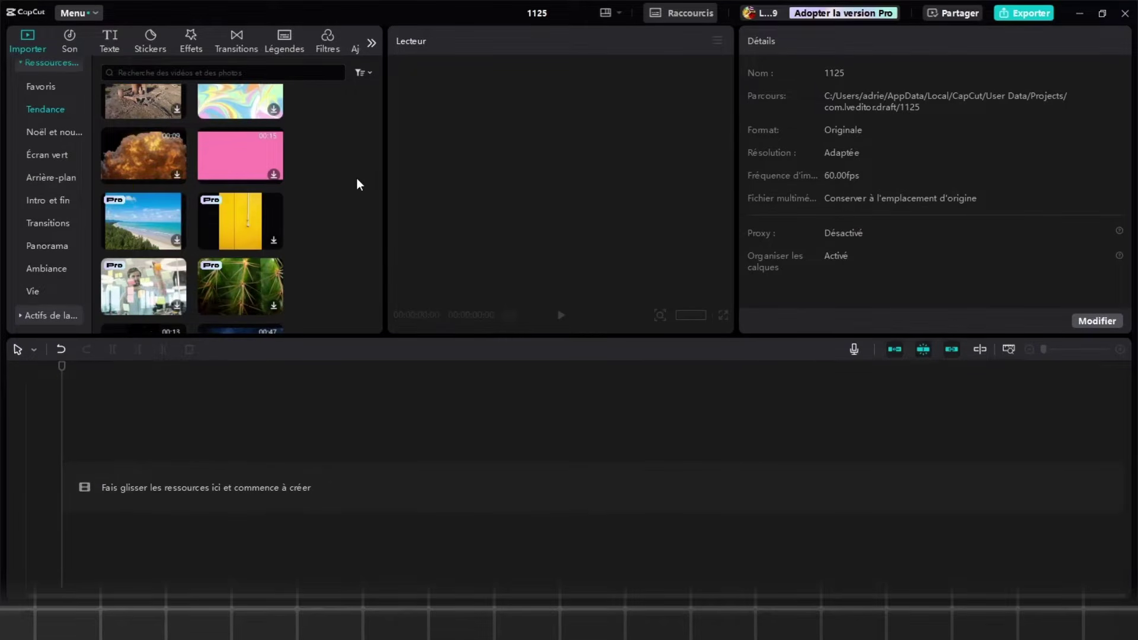
{"action": "scroll", "coordinate": [337, 201], "scroll_direction": "up", "scroll_amount": 3}
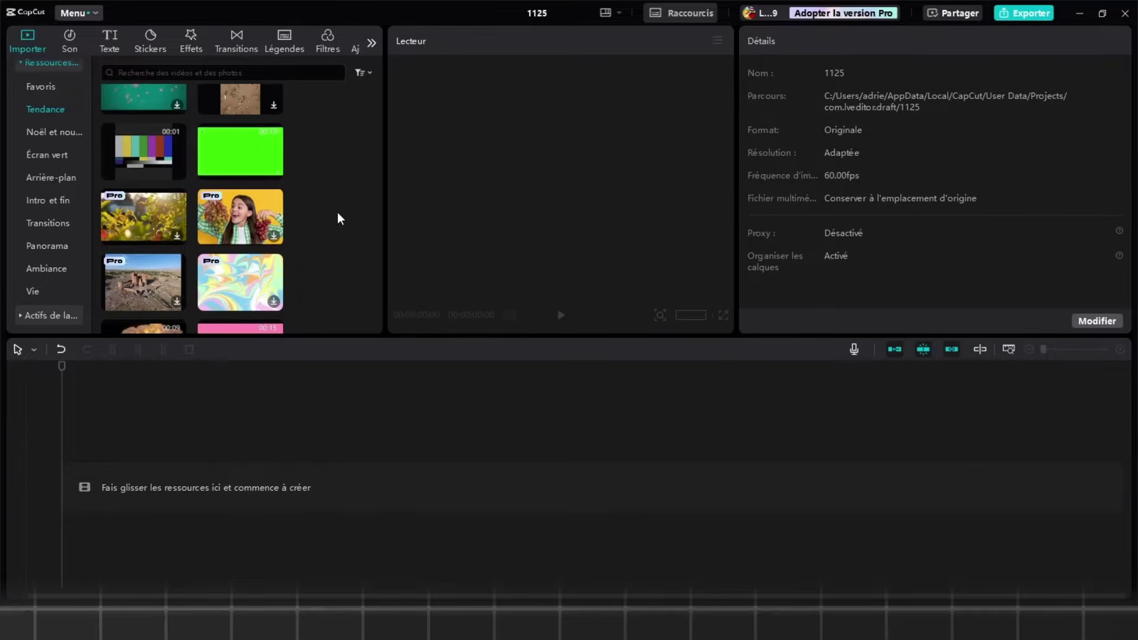
{"action": "scroll", "coordinate": [336, 212], "scroll_direction": "up", "scroll_amount": 3}
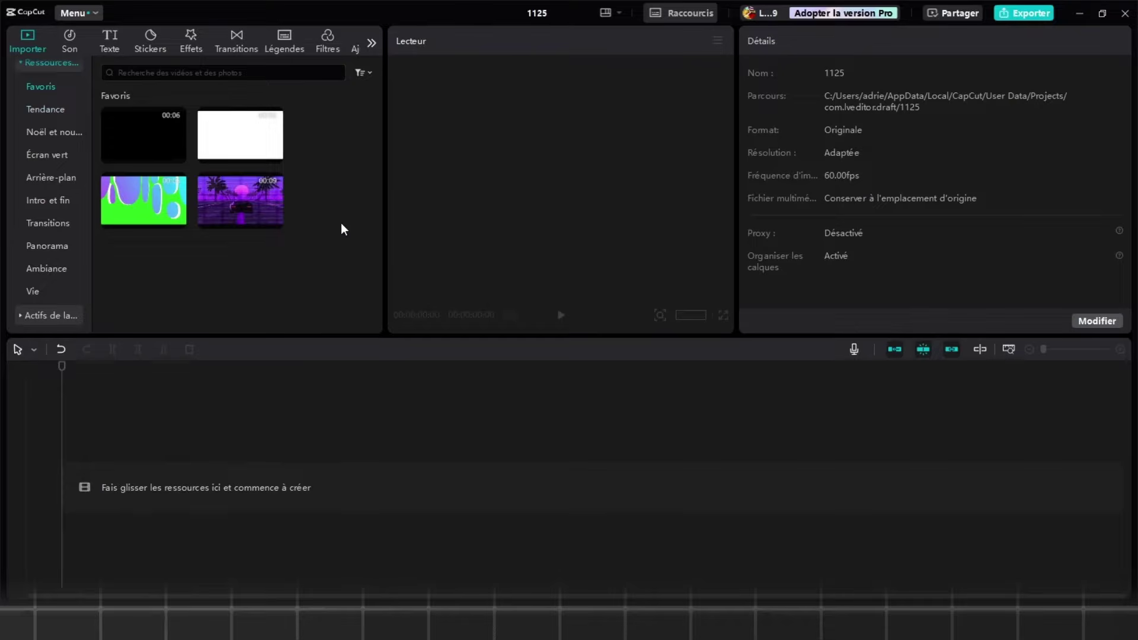
{"action": "scroll", "coordinate": [32, 203], "scroll_direction": "up", "scroll_amount": 2}
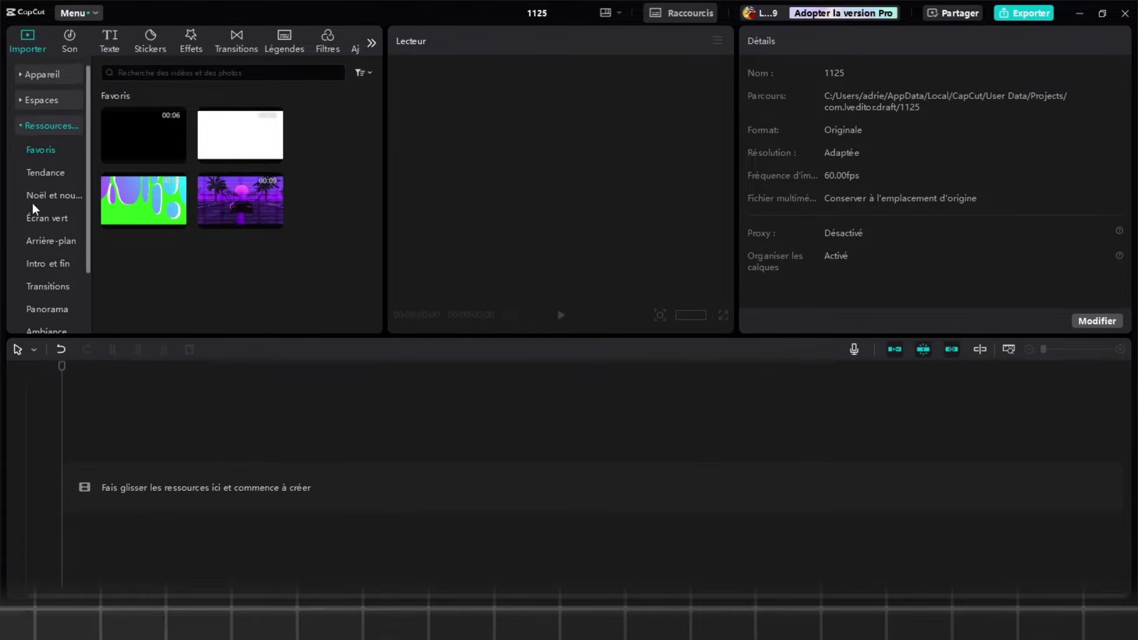
- Look through the favourite music tracks and favourite sound effects in the audio library
{"action": "left_click", "coordinate": [69, 40]}
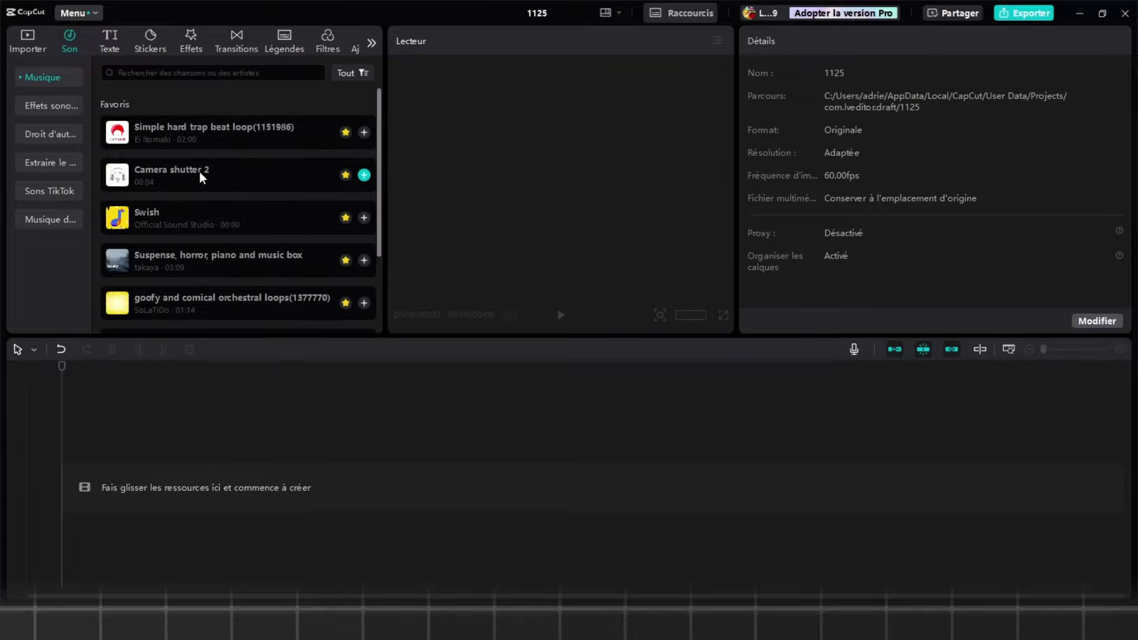
{"action": "scroll", "coordinate": [199, 172], "scroll_direction": "down", "scroll_amount": 1}
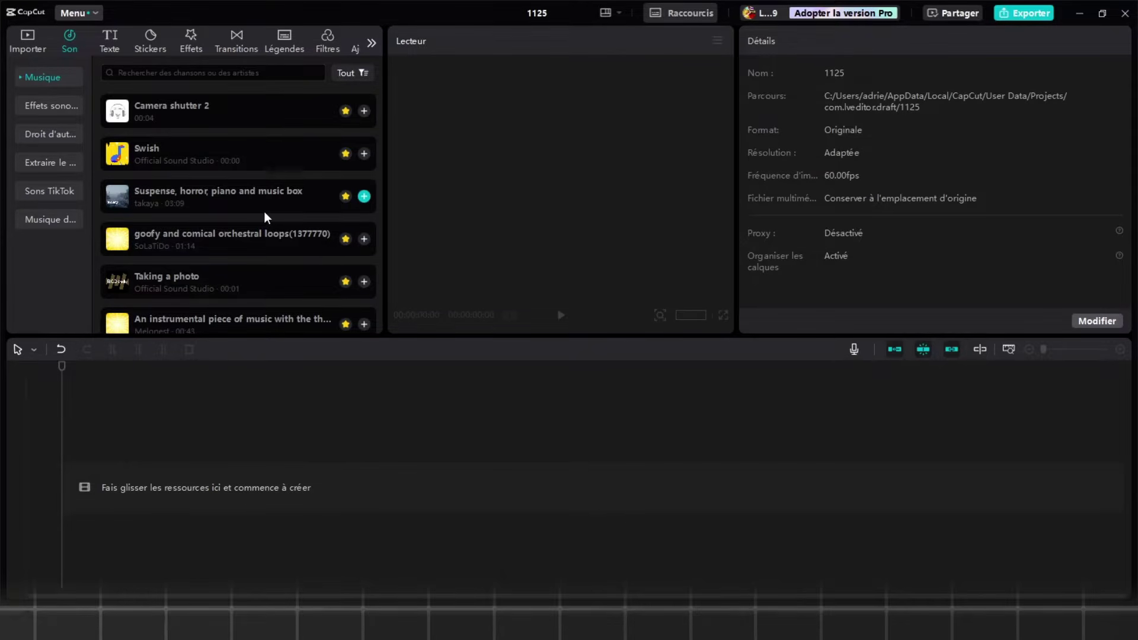
{"action": "left_click", "coordinate": [28, 111]}
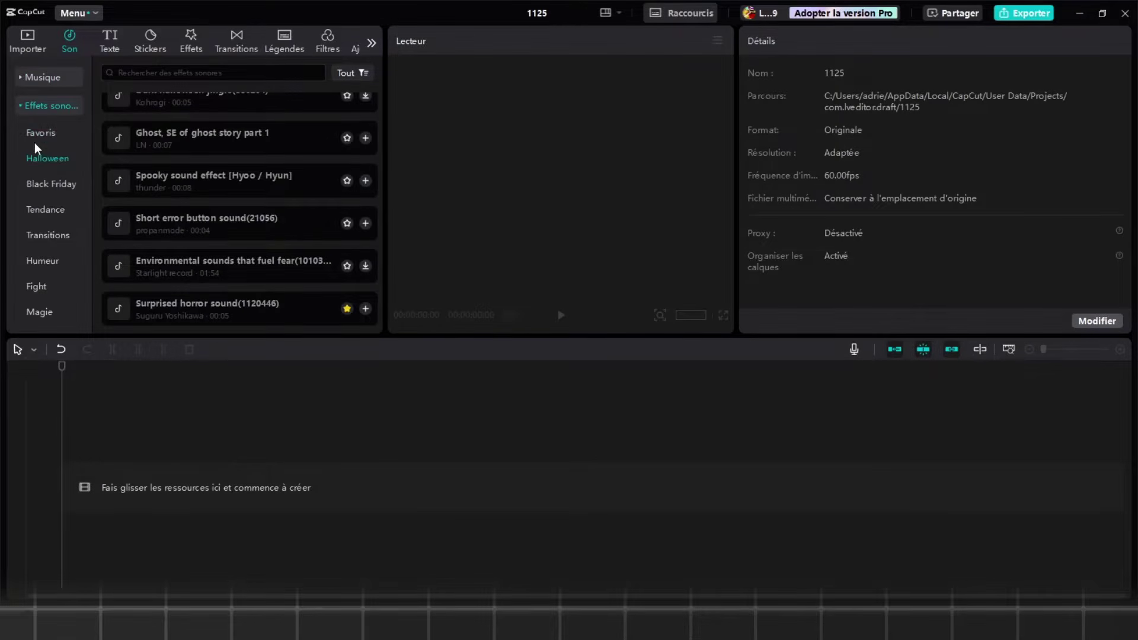
{"action": "left_click", "coordinate": [38, 134]}
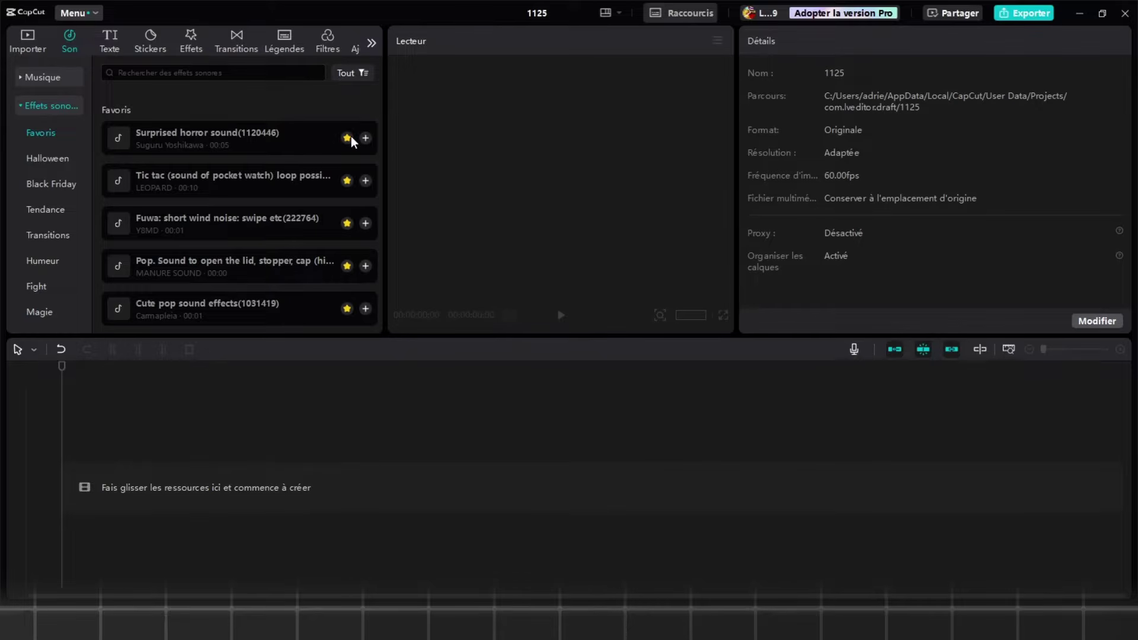
{"action": "scroll", "coordinate": [37, 221], "scroll_direction": "down", "scroll_amount": 5}
{"action": "scroll", "coordinate": [40, 221], "scroll_direction": "up", "scroll_amount": 5}
{"action": "scroll", "coordinate": [41, 221], "scroll_direction": "down", "scroll_amount": 5}
- View the audio copyright check and the option for extracting sound from a video
{"action": "left_click", "coordinate": [40, 222]}
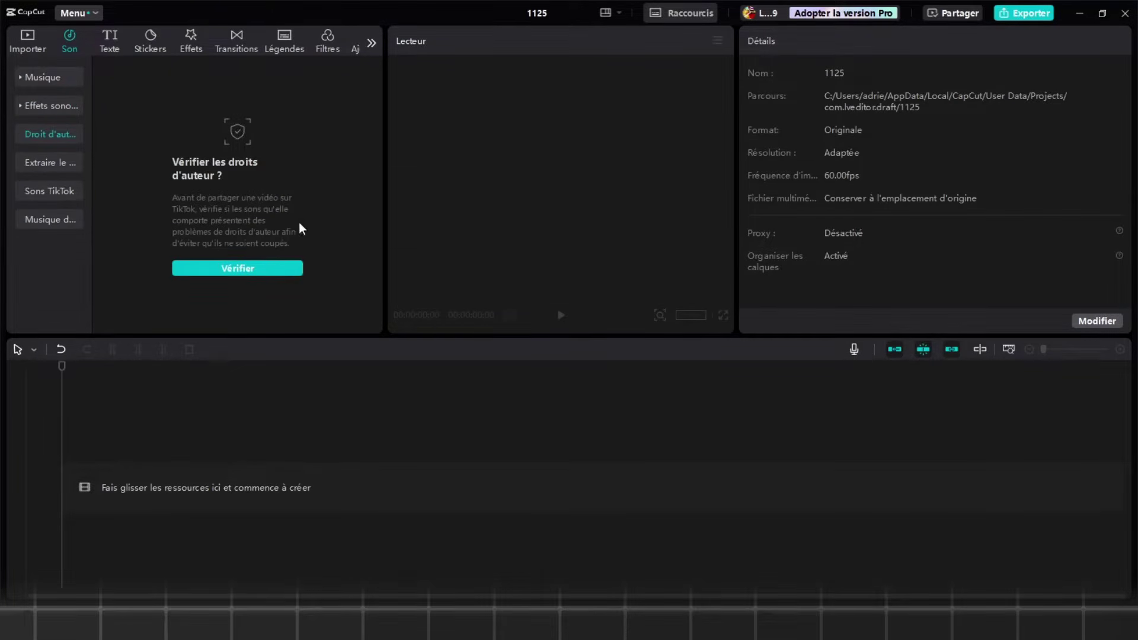
{"action": "left_click", "coordinate": [237, 266]}
{"action": "left_click", "coordinate": [56, 165]}
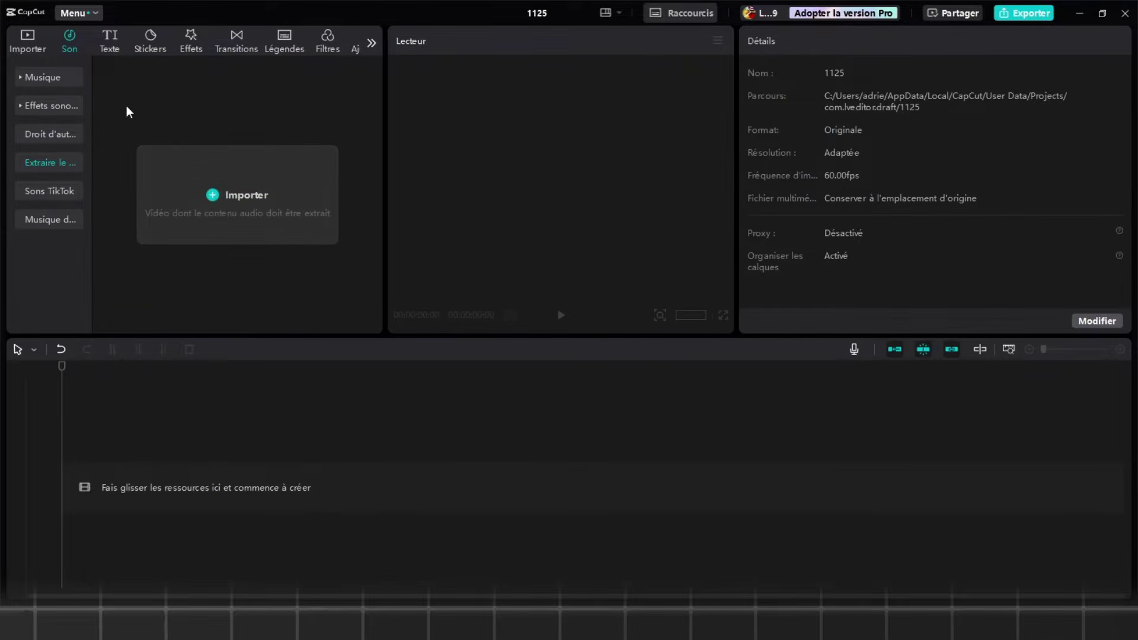
- Try adding the default text to the start of the timeline
{"action": "left_click", "coordinate": [110, 42]}
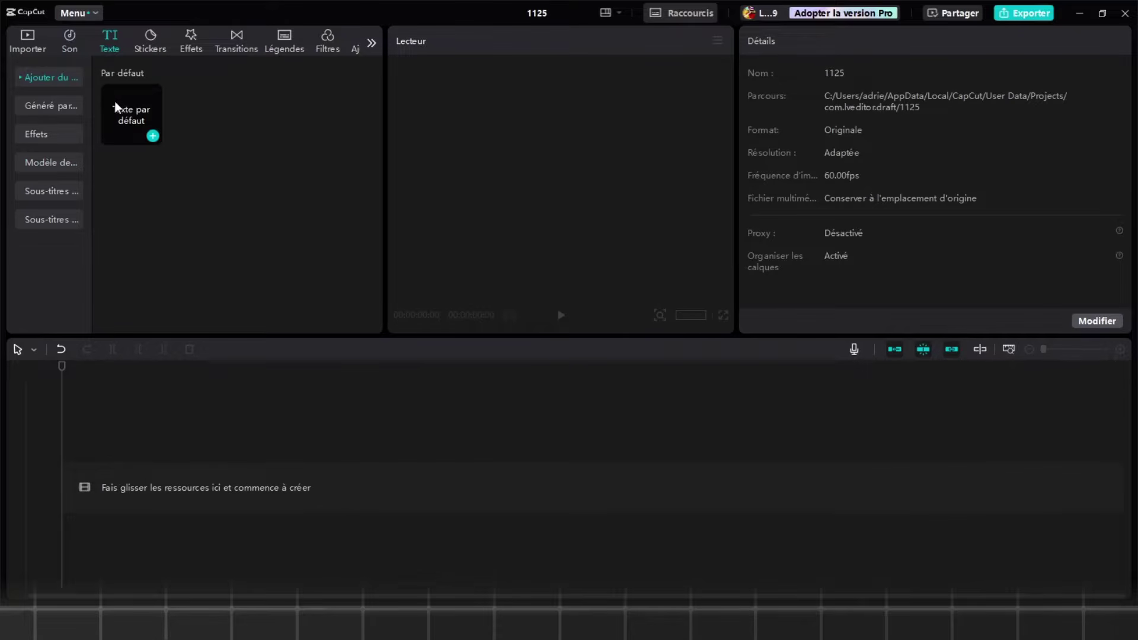
{"action": "left_click_drag", "start_coordinate": [127, 111], "coordinate": [140, 326]}
- Browse the trending text effects to compare the available lettering styles
{"action": "left_click", "coordinate": [36, 134]}
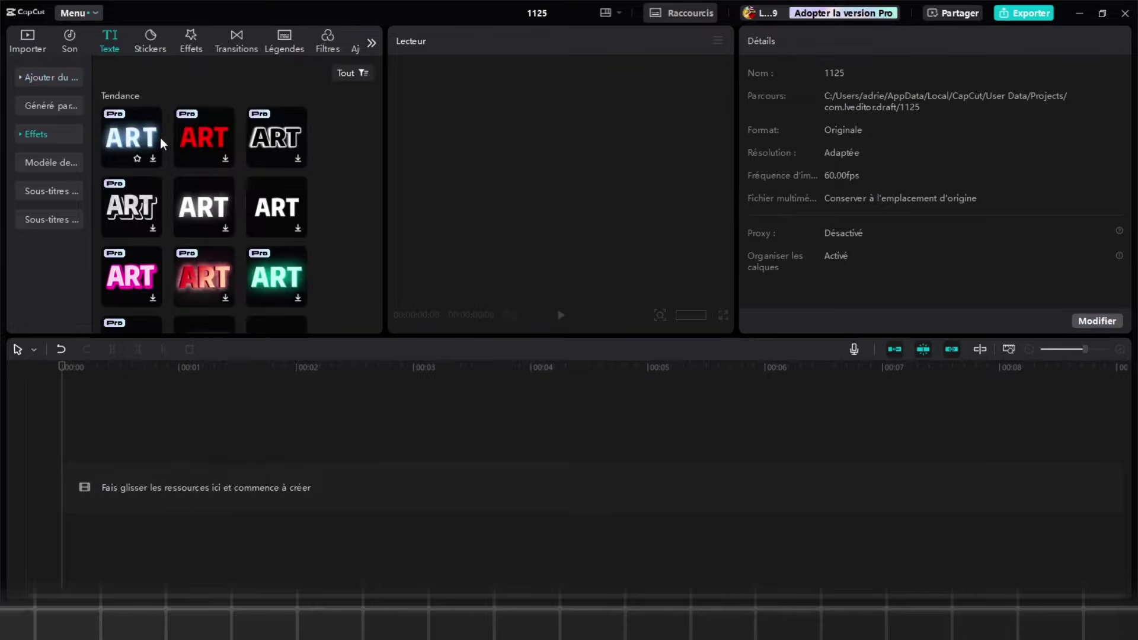
{"action": "scroll", "coordinate": [178, 178], "scroll_direction": "down", "scroll_amount": 3}
{"action": "scroll", "coordinate": [239, 213], "scroll_direction": "up", "scroll_amount": 3}
{"action": "scroll", "coordinate": [297, 213], "scroll_direction": "down", "scroll_amount": 3}
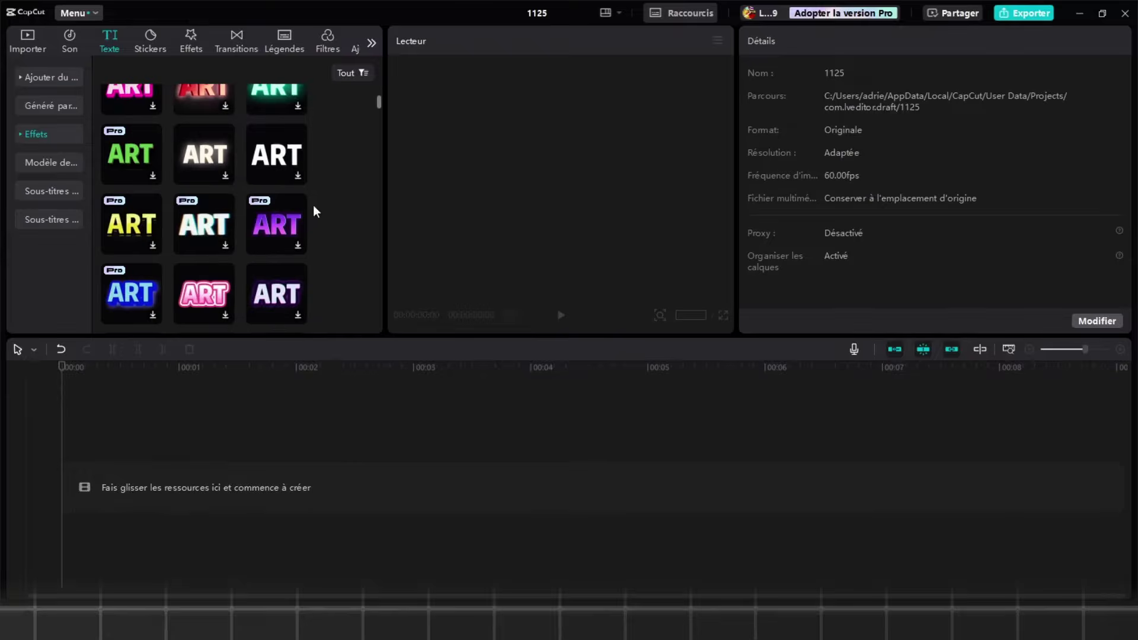
{"action": "scroll", "coordinate": [262, 251], "scroll_direction": "up", "scroll_amount": 3}
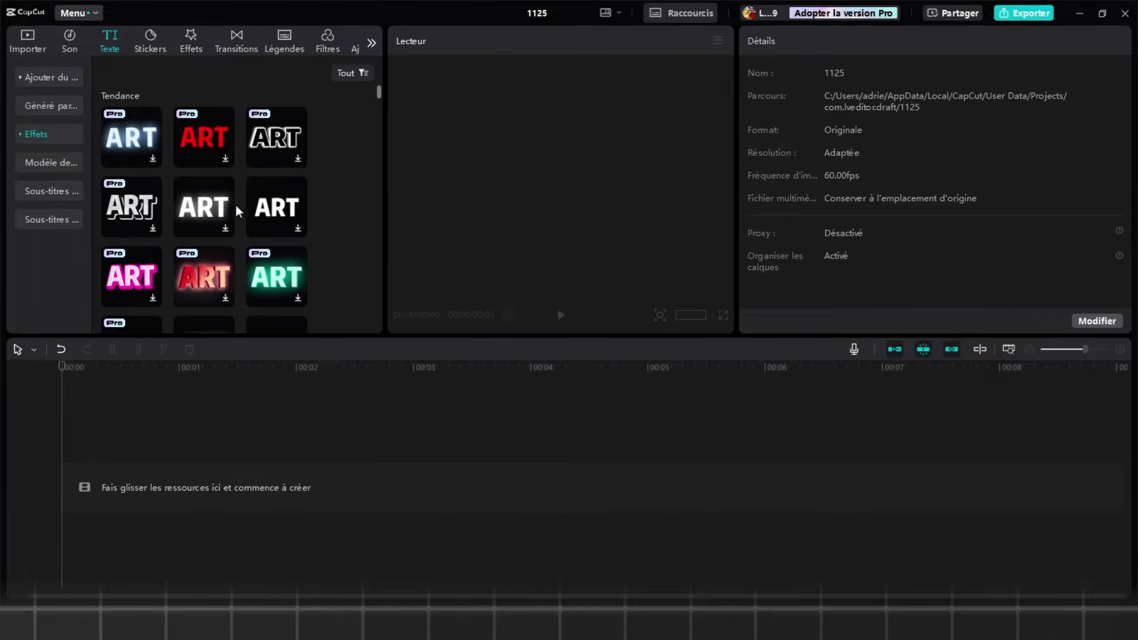
- Examine the text templates, both the favourites and the animated designs in the Tendance category
{"action": "left_click", "coordinate": [23, 159]}
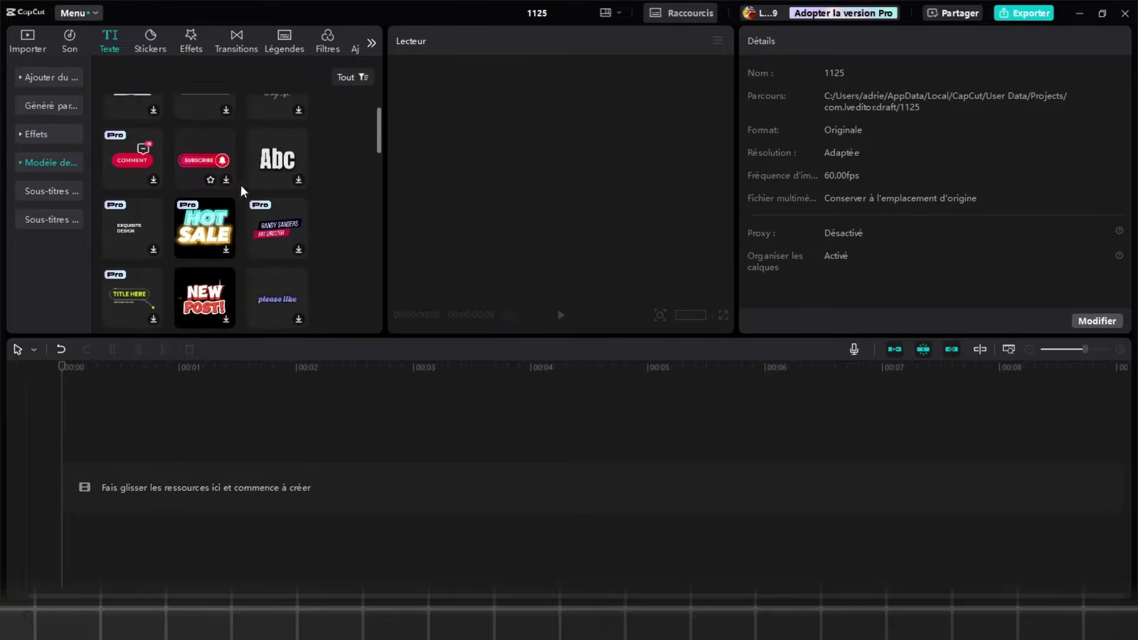
{"action": "scroll", "coordinate": [284, 239], "scroll_direction": "up", "scroll_amount": 5}
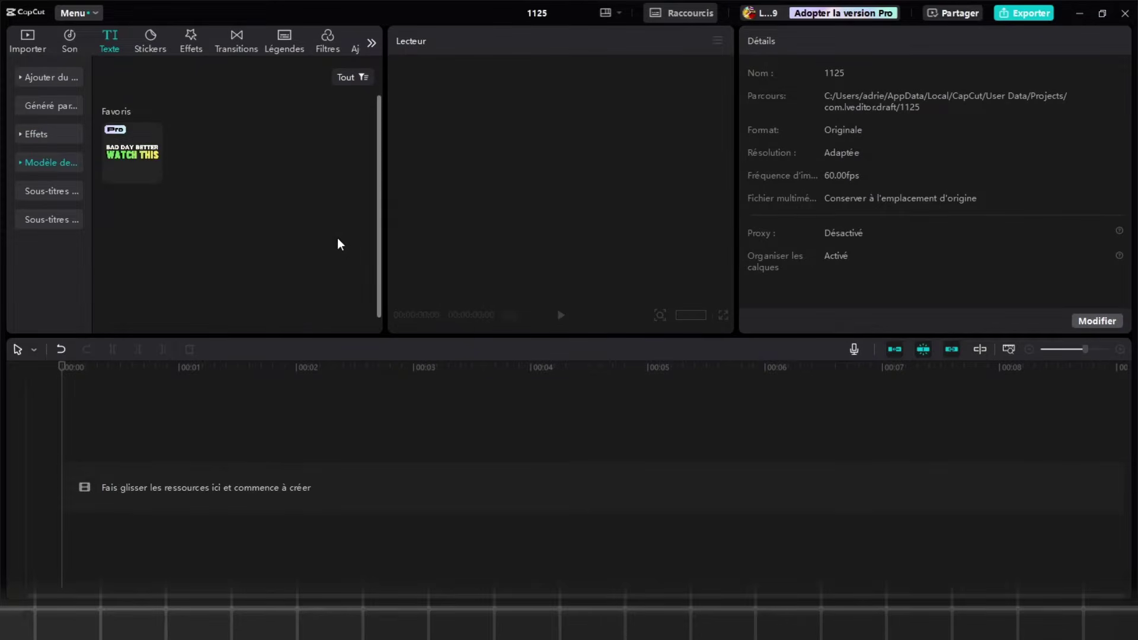
{"action": "left_click", "coordinate": [51, 160]}
{"action": "left_click", "coordinate": [29, 213]}
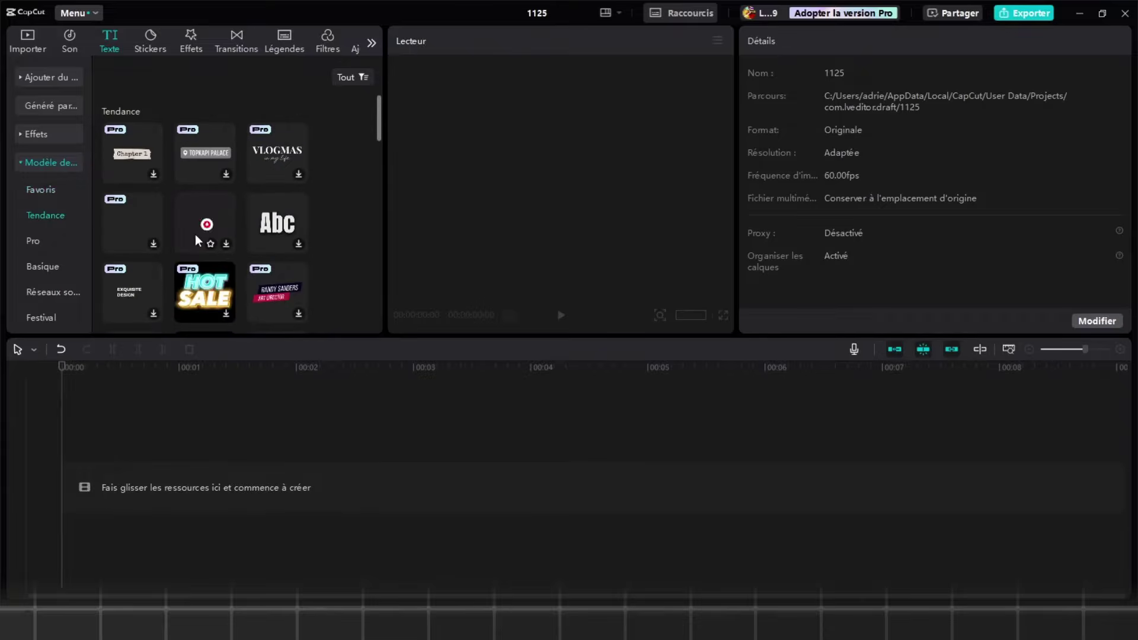
{"action": "scroll", "coordinate": [225, 231], "scroll_direction": "down", "scroll_amount": 2}
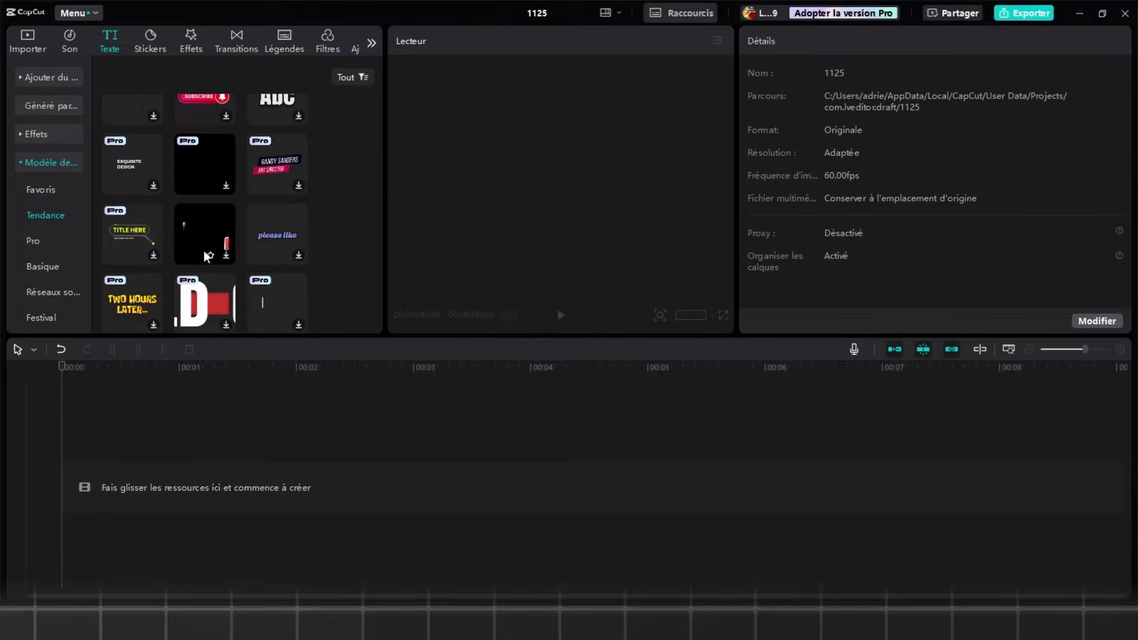
{"action": "scroll", "coordinate": [204, 249], "scroll_direction": "down", "scroll_amount": 2}
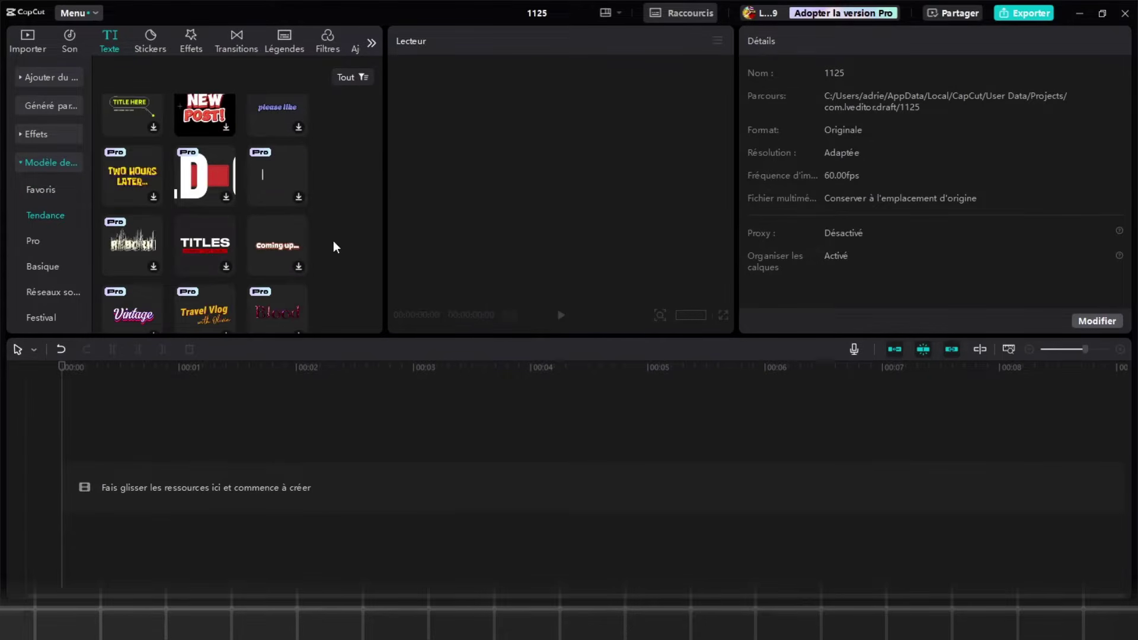
{"action": "scroll", "coordinate": [51, 271], "scroll_direction": "down", "scroll_amount": 3}
{"action": "scroll", "coordinate": [26, 248], "scroll_direction": "up", "scroll_amount": 3}
- Check the brand stickers and browse the trending stickers in the sticker library
{"action": "left_click", "coordinate": [151, 42]}
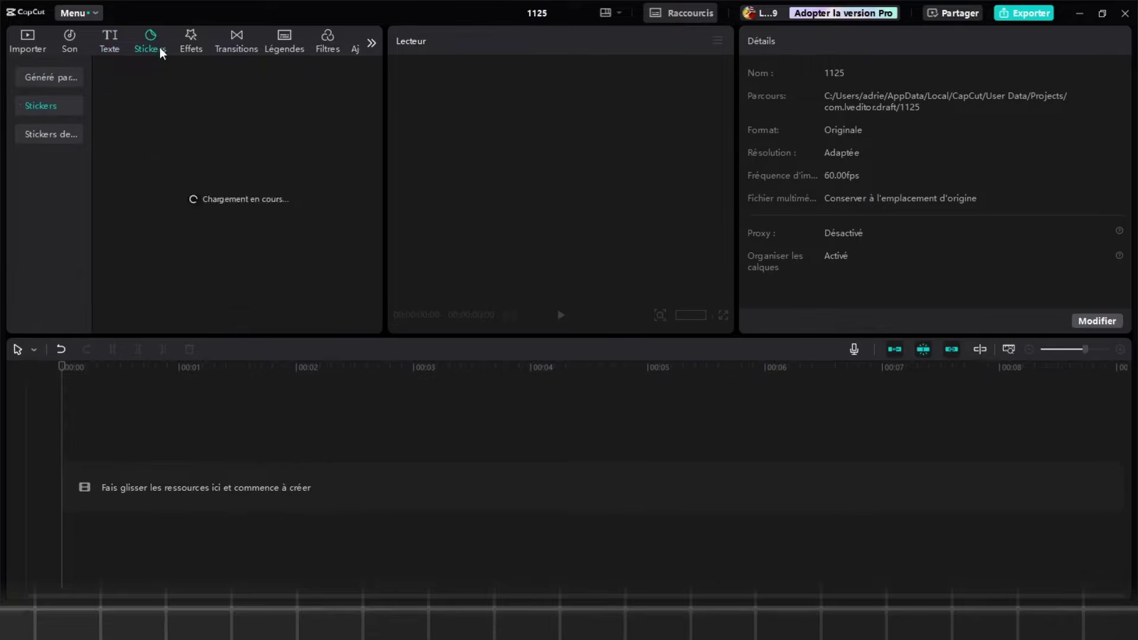
{"action": "left_click", "coordinate": [45, 134]}
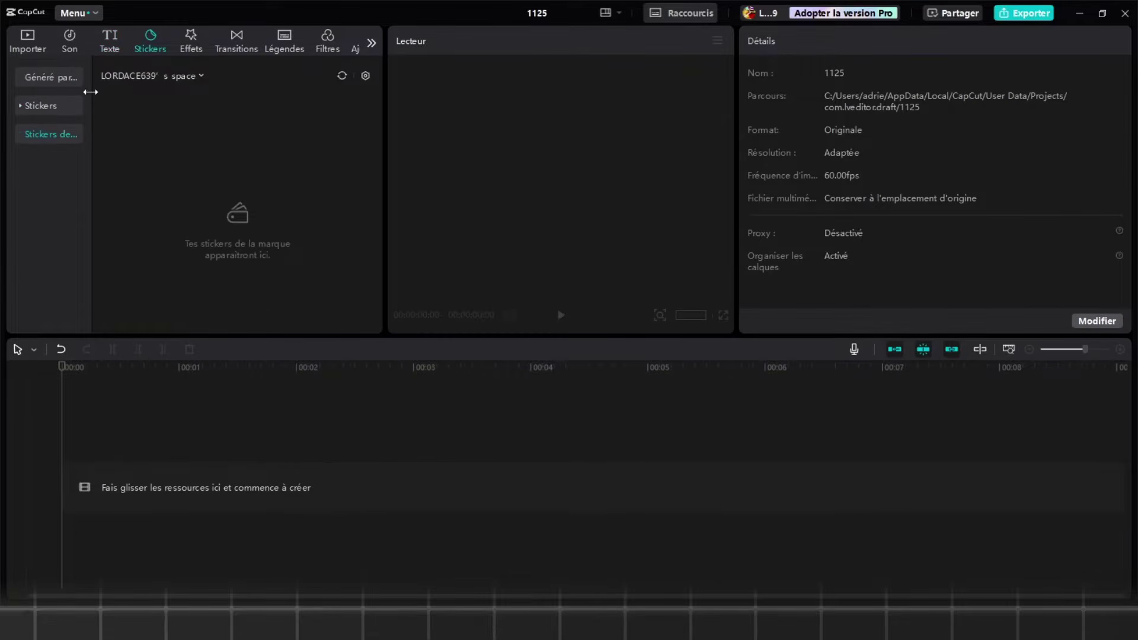
{"action": "left_click", "coordinate": [37, 106]}
{"action": "left_click", "coordinate": [44, 162]}
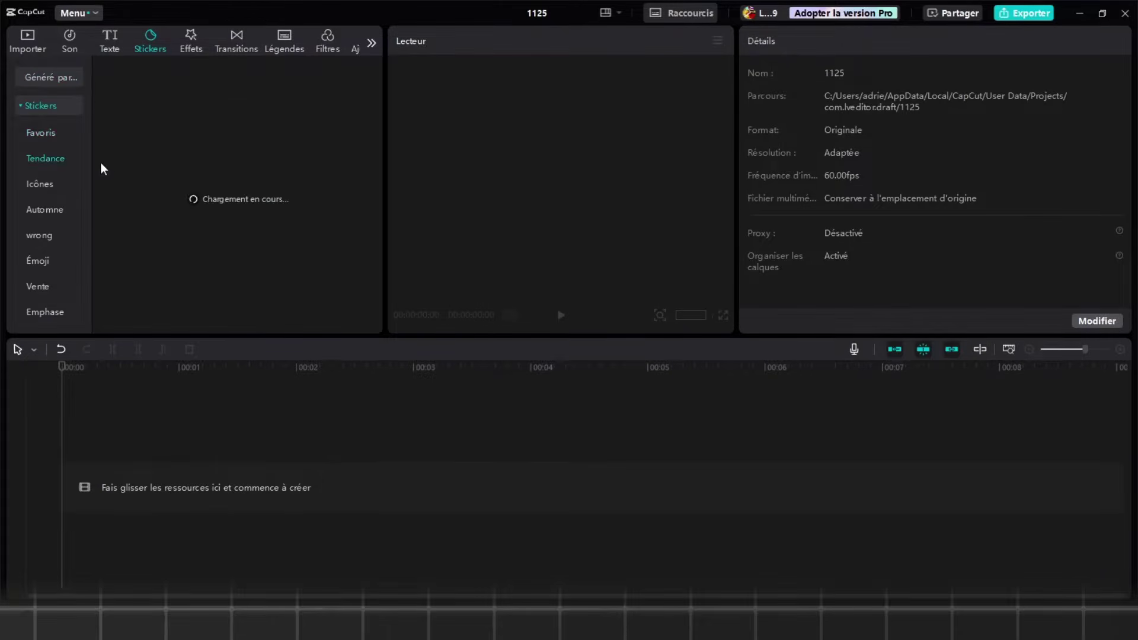
{"action": "scroll", "coordinate": [194, 184], "scroll_direction": "down", "scroll_amount": 2}
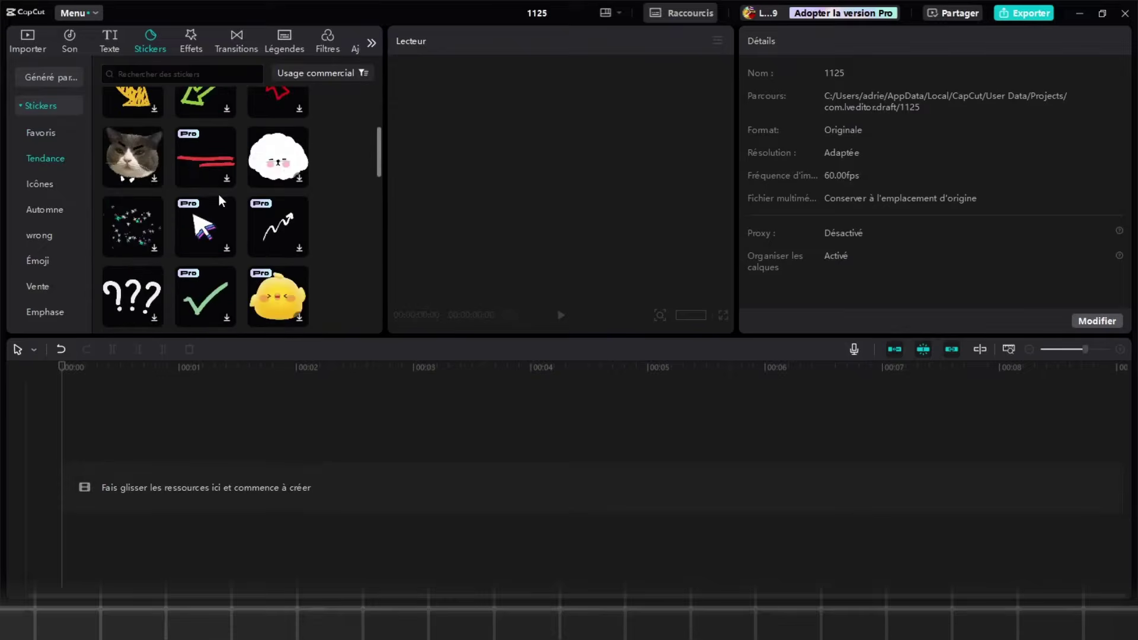
{"action": "scroll", "coordinate": [219, 196], "scroll_direction": "up", "scroll_amount": 1}
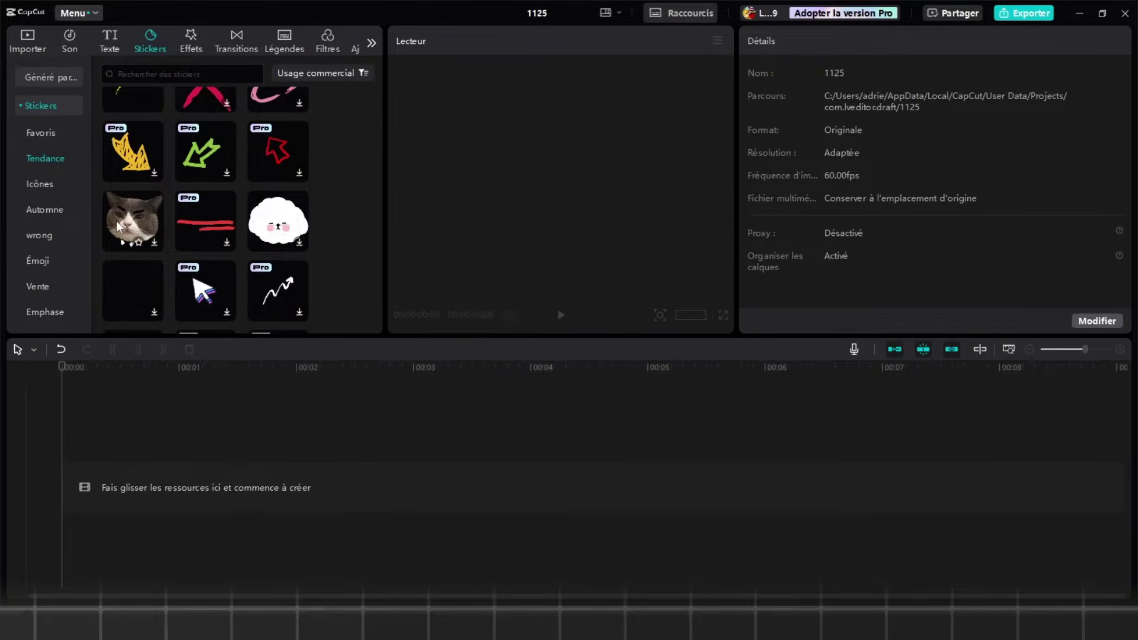
- Look further through the Tendance stickers, including the arrows, hearts and underlines
{"action": "scroll", "coordinate": [201, 212], "scroll_direction": "down", "scroll_amount": 1}
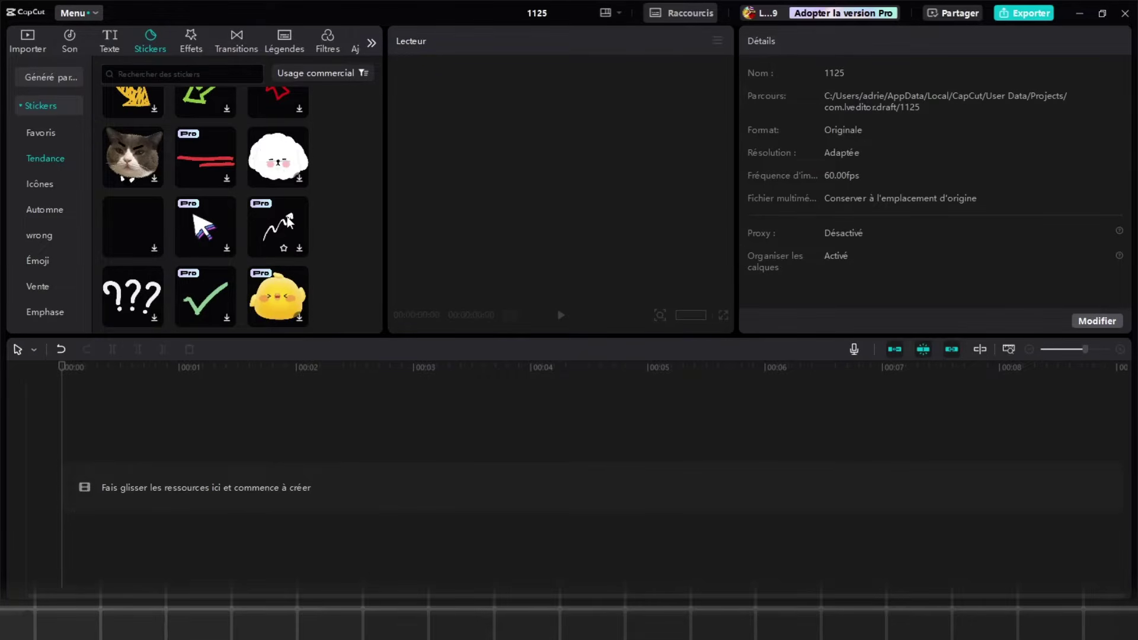
{"action": "scroll", "coordinate": [284, 226], "scroll_direction": "down", "scroll_amount": 2}
{"action": "scroll", "coordinate": [277, 218], "scroll_direction": "down", "scroll_amount": 2}
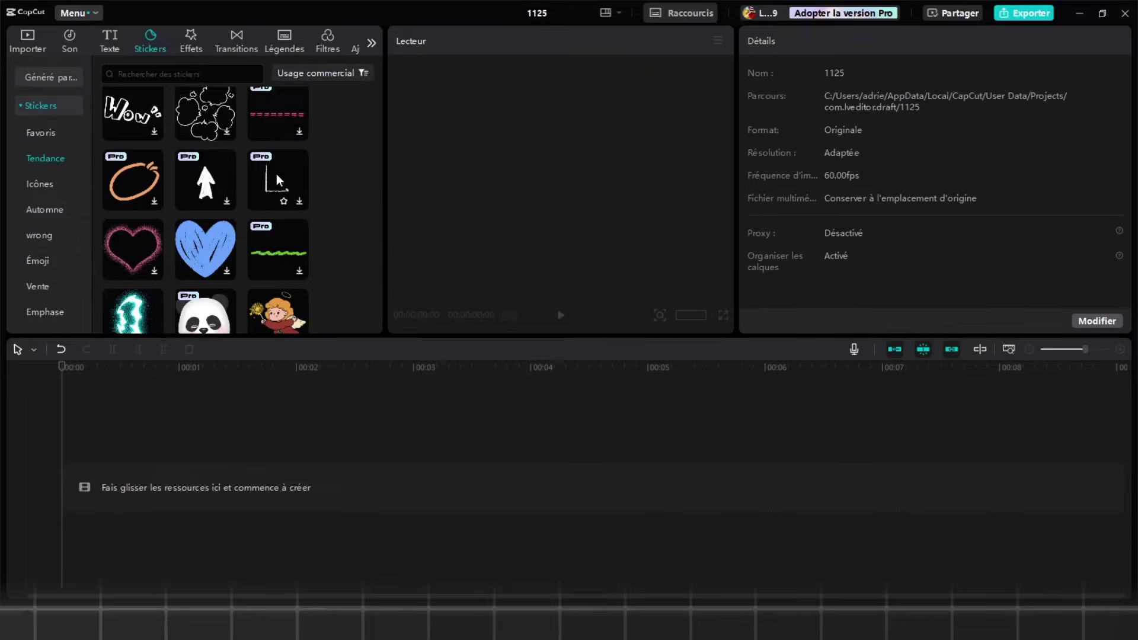
{"action": "scroll", "coordinate": [264, 177], "scroll_direction": "up", "scroll_amount": 5}
{"action": "scroll", "coordinate": [321, 178], "scroll_direction": "down", "scroll_amount": 3}
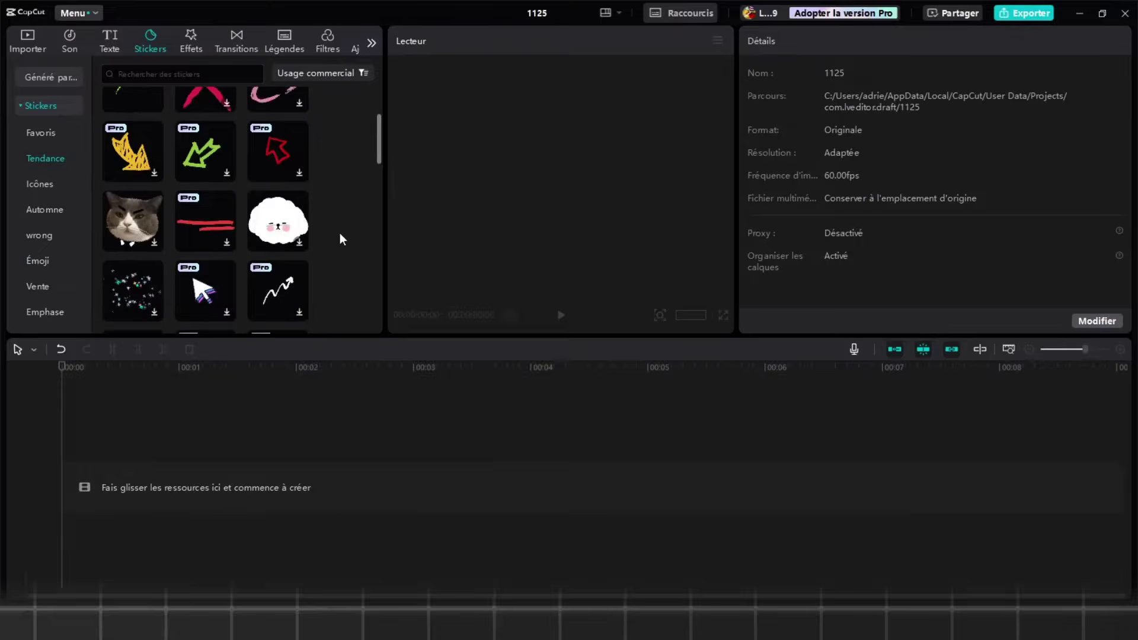
- Examine the favourite video effects and browse the Tendance video effects
{"action": "left_click", "coordinate": [191, 42]}
{"action": "scroll", "coordinate": [283, 268], "scroll_direction": "up", "scroll_amount": 1}
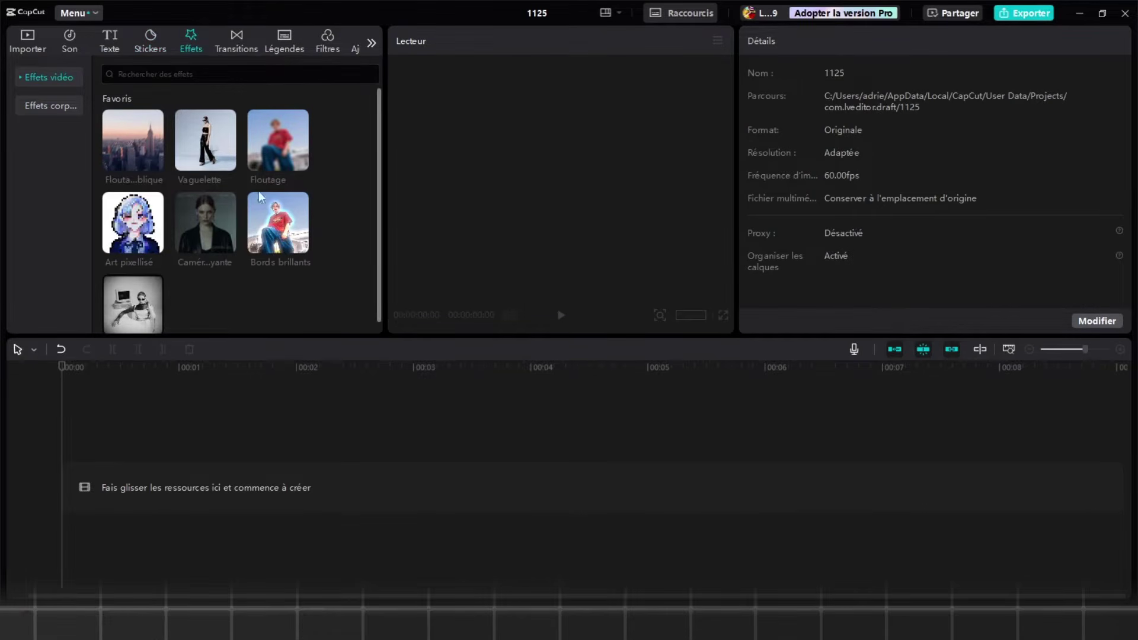
{"action": "mouse_move", "coordinate": [227, 205]}
{"action": "left_click", "coordinate": [49, 77]}
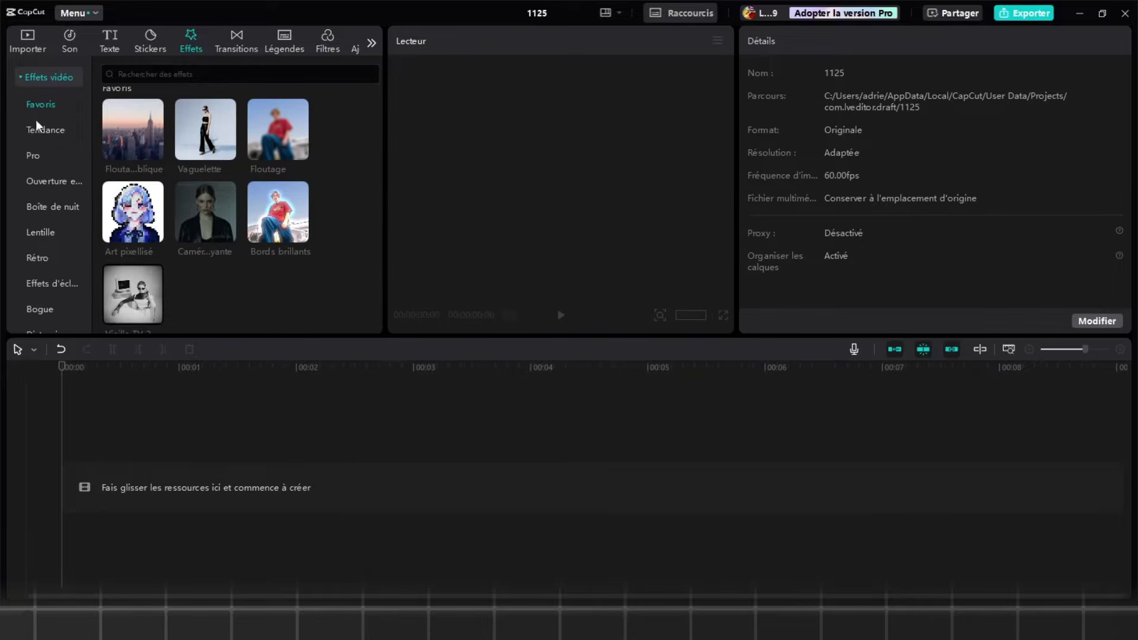
{"action": "left_click", "coordinate": [39, 131]}
{"action": "left_click_drag", "start_coordinate": [379, 97], "coordinate": [356, 91]}
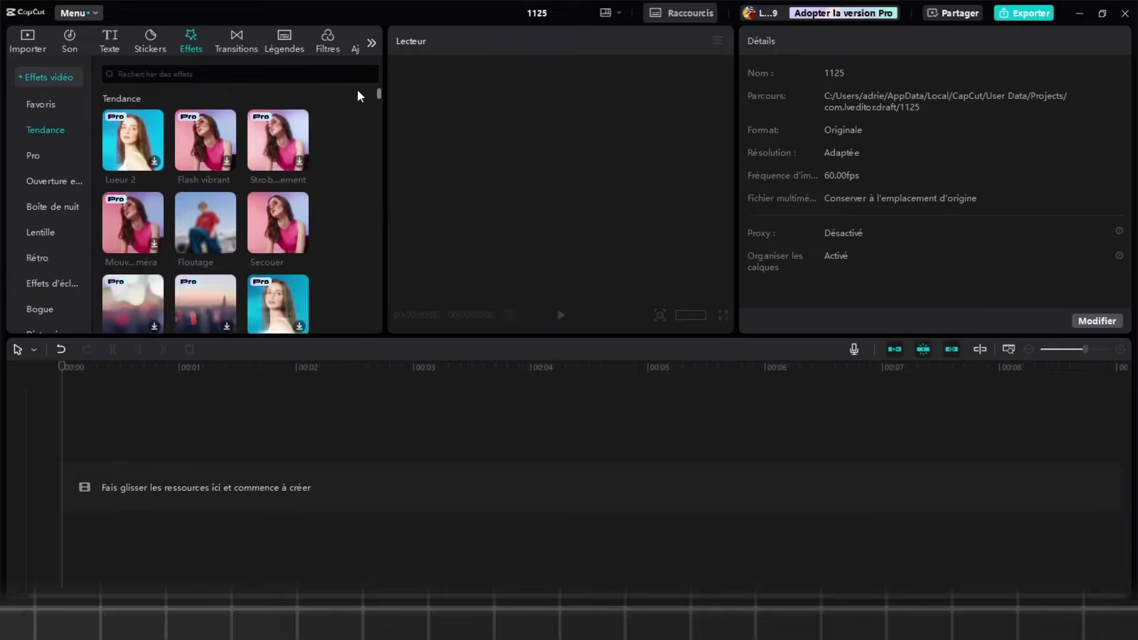
{"action": "scroll", "coordinate": [311, 221], "scroll_direction": "down", "scroll_amount": 1}
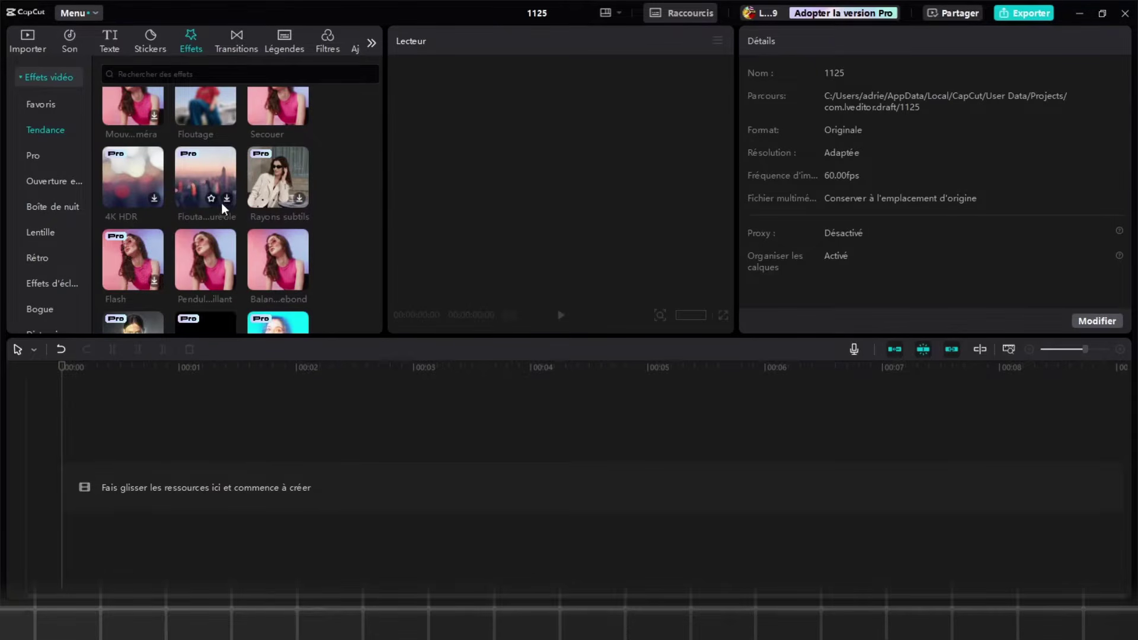
{"action": "scroll", "coordinate": [291, 223], "scroll_direction": "down", "scroll_amount": 1}
{"action": "scroll", "coordinate": [292, 223], "scroll_direction": "up", "scroll_amount": 1}
- Browse the trending transitions to compare the available styles
{"action": "left_click", "coordinate": [236, 41]}
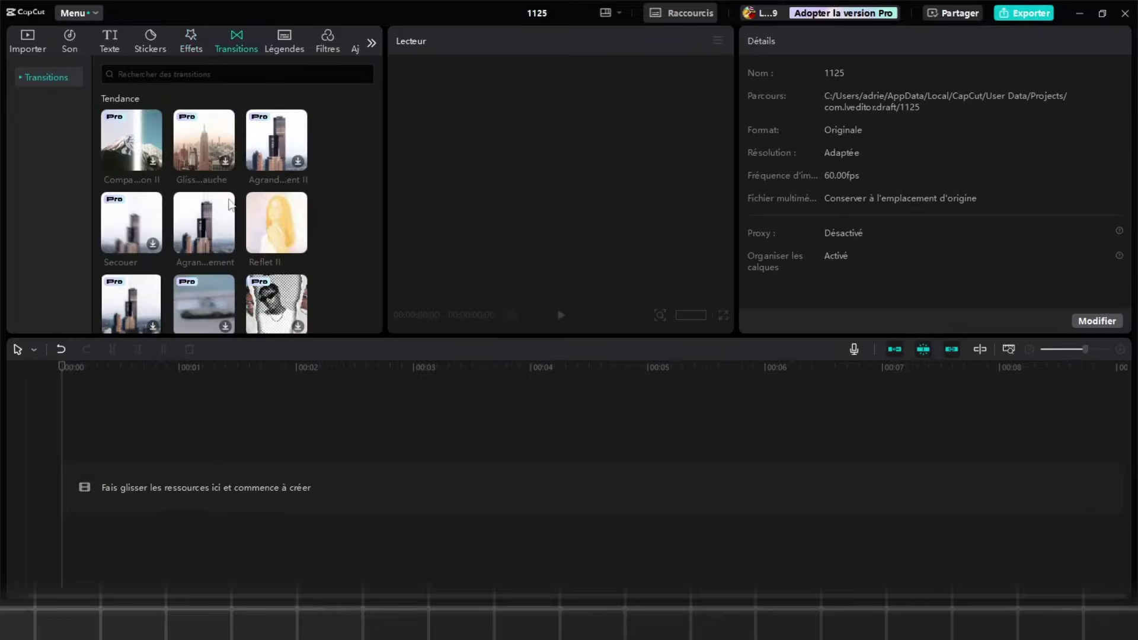
{"action": "scroll", "coordinate": [287, 220], "scroll_direction": "down", "scroll_amount": 1}
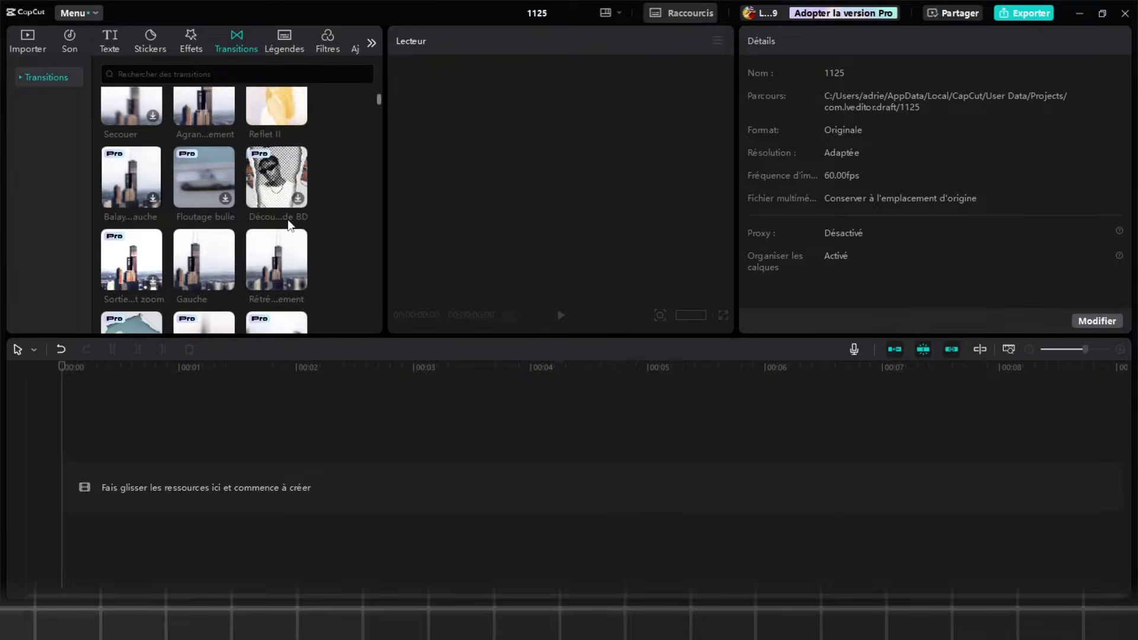
{"action": "scroll", "coordinate": [261, 216], "scroll_direction": "up", "scroll_amount": 1}
{"action": "scroll", "coordinate": [246, 216], "scroll_direction": "down", "scroll_amount": 1}
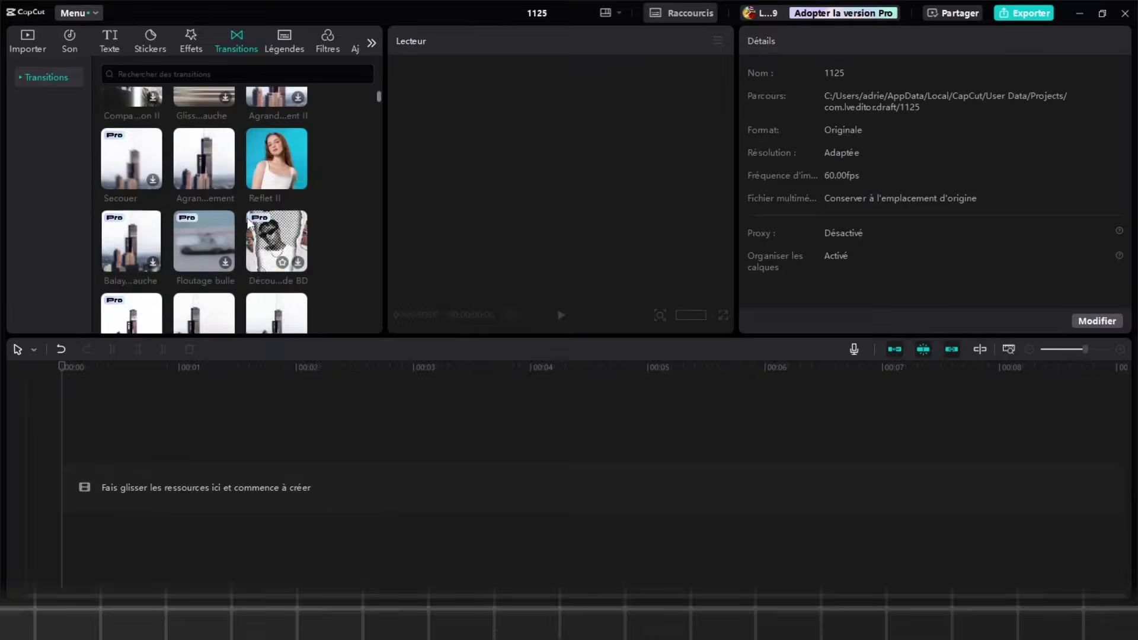
{"action": "scroll", "coordinate": [247, 218], "scroll_direction": "up", "scroll_amount": 1}
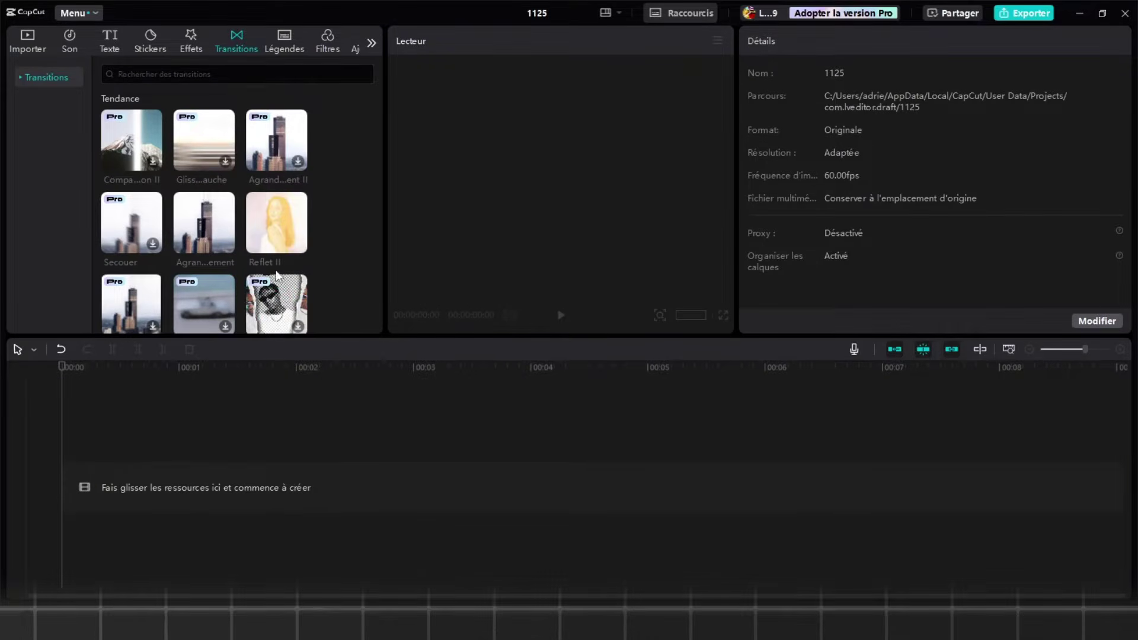
{"action": "scroll", "coordinate": [229, 243], "scroll_direction": "down", "scroll_amount": 1}
{"action": "scroll", "coordinate": [225, 259], "scroll_direction": "up", "scroll_amount": 1}
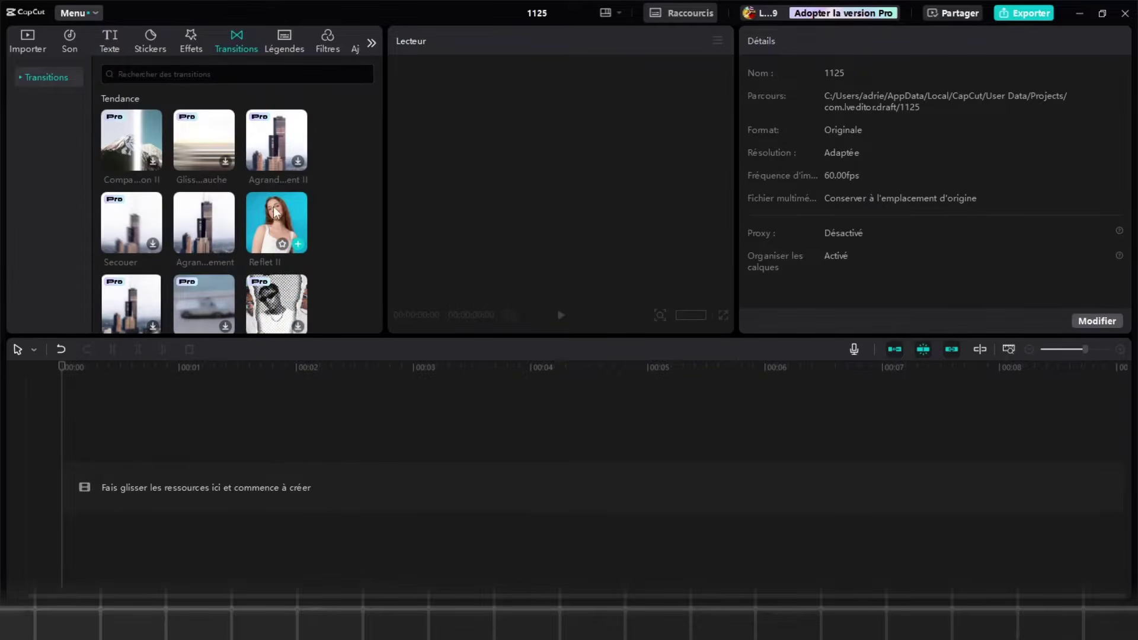
{"action": "scroll", "coordinate": [279, 214], "scroll_direction": "down", "scroll_amount": 1}
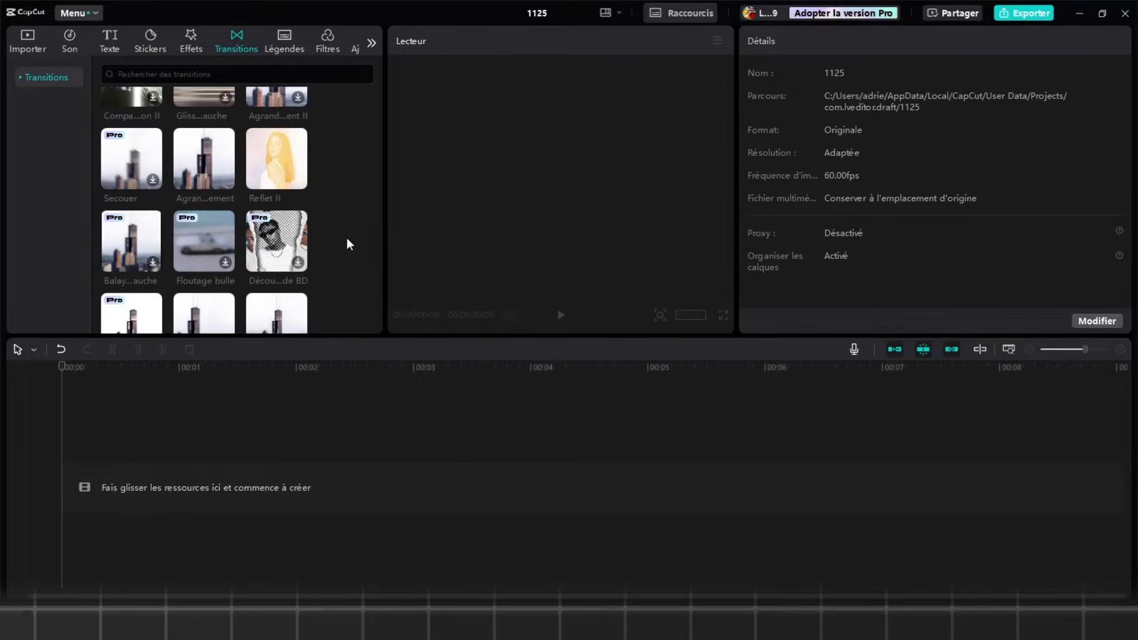
{"action": "scroll", "coordinate": [320, 254], "scroll_direction": "up", "scroll_amount": 1}
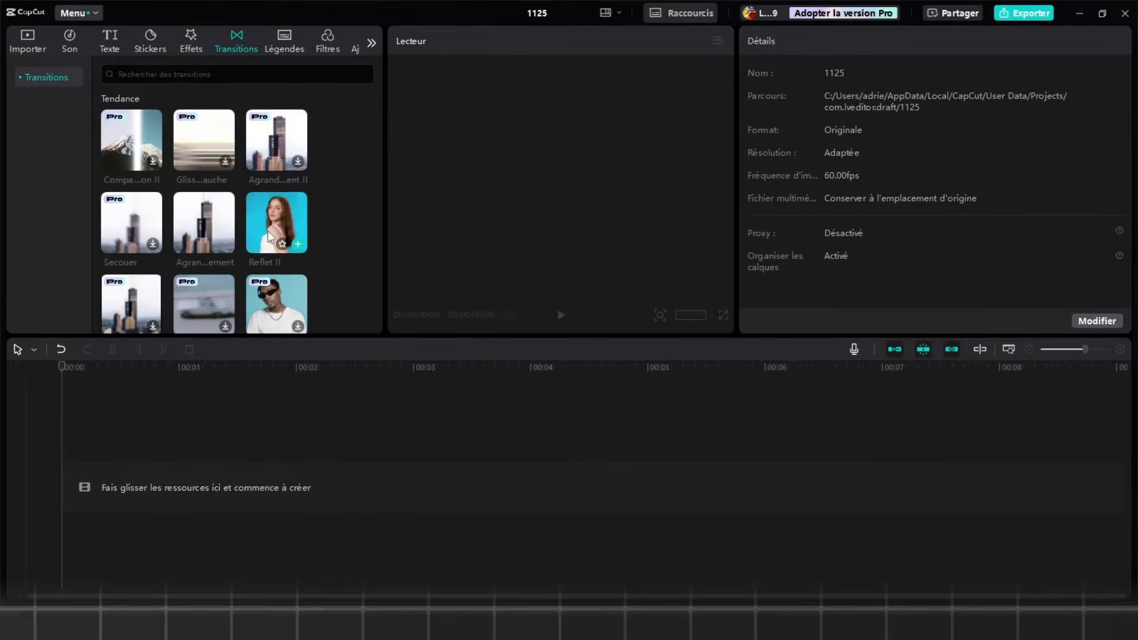
{"action": "scroll", "coordinate": [362, 204], "scroll_direction": "down", "scroll_amount": 1}
{"action": "scroll", "coordinate": [350, 216], "scroll_direction": "up", "scroll_amount": 1}
{"action": "scroll", "coordinate": [344, 217], "scroll_direction": "down", "scroll_amount": 1}
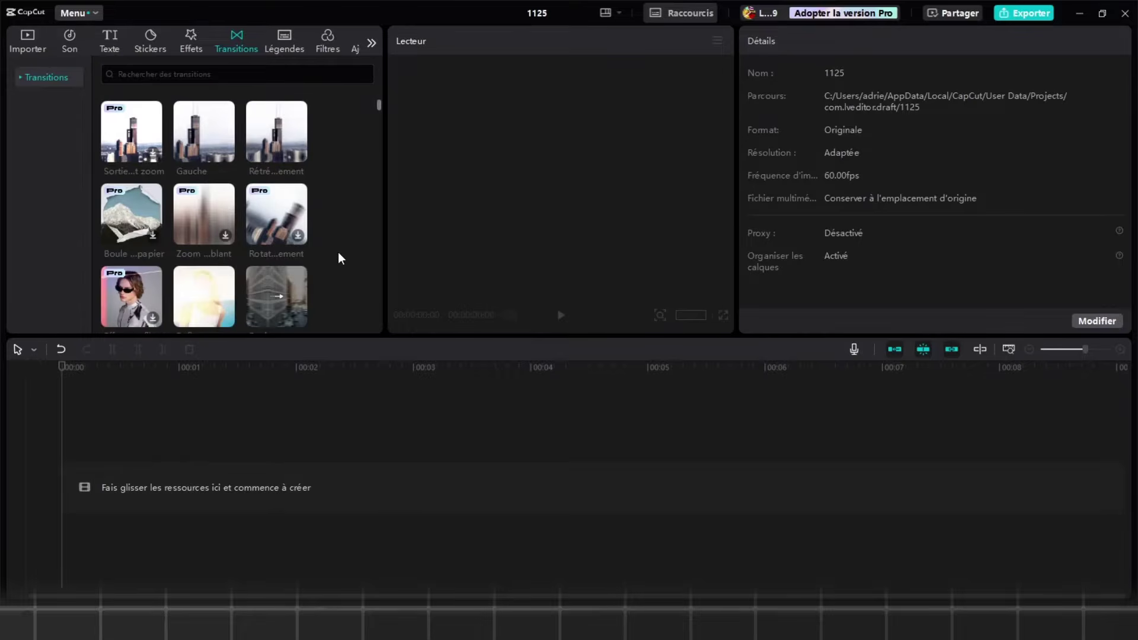
{"action": "scroll", "coordinate": [338, 254], "scroll_direction": "down", "scroll_amount": 1}
- Look over the caption options, the featured filters and the adjustment section, and return to the import library
{"action": "left_click", "coordinate": [284, 41]}
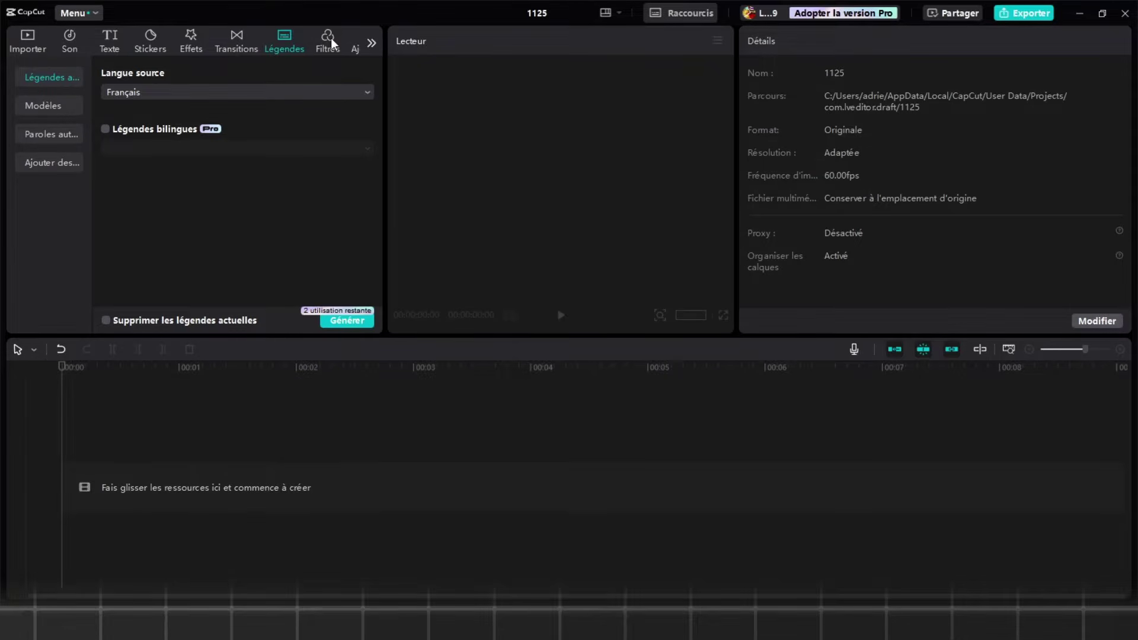
{"action": "left_click", "coordinate": [370, 44]}
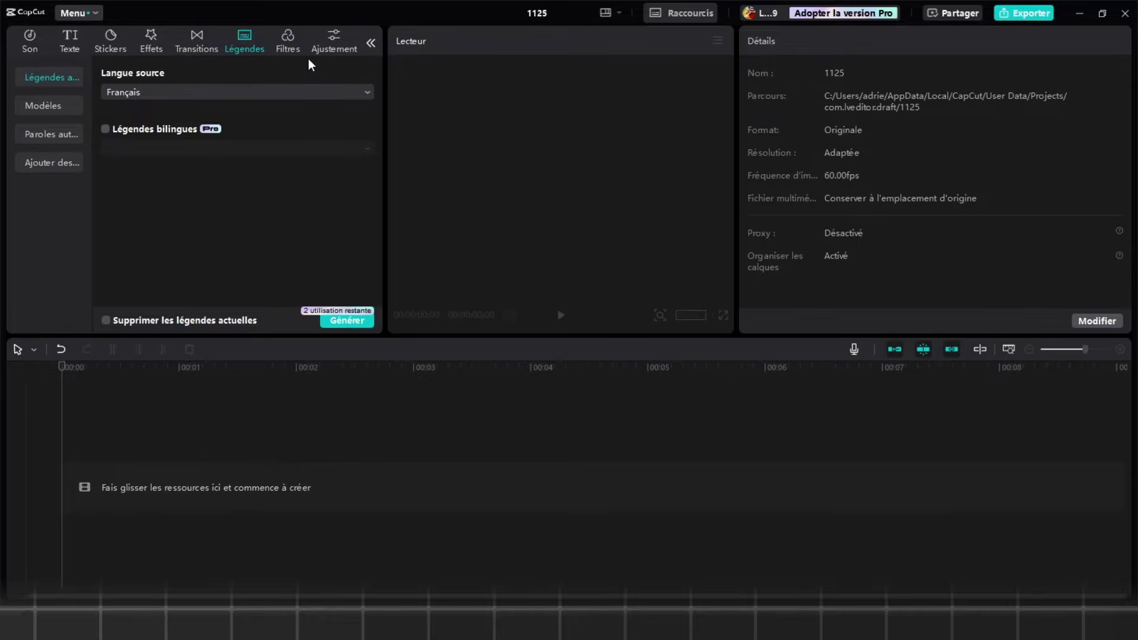
{"action": "left_click", "coordinate": [288, 41]}
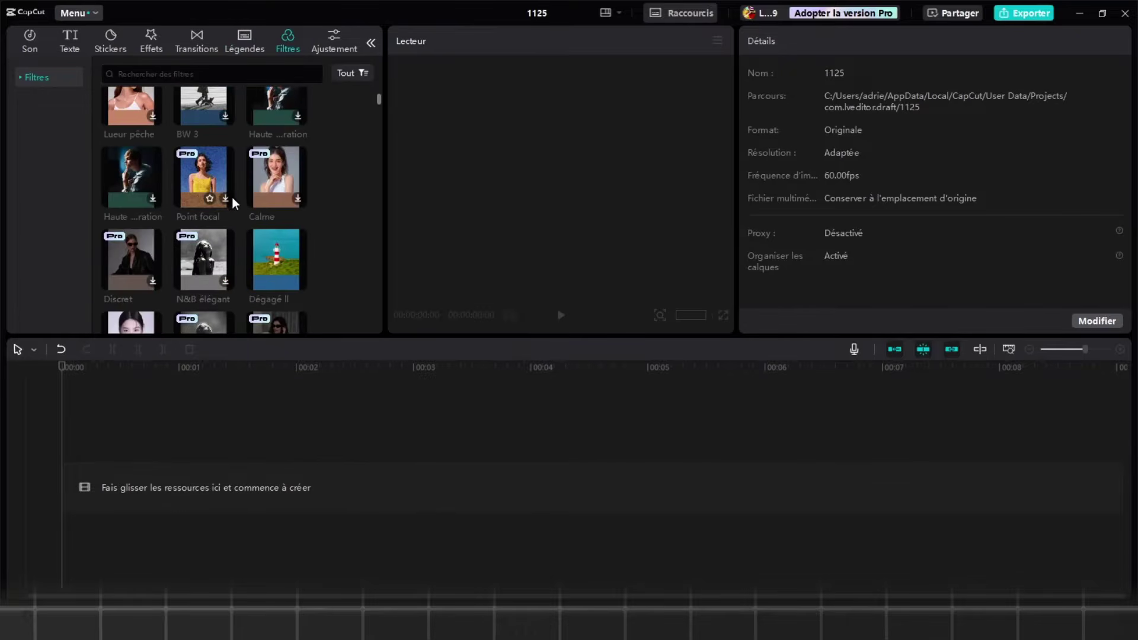
{"action": "scroll", "coordinate": [273, 196], "scroll_direction": "up", "scroll_amount": 3}
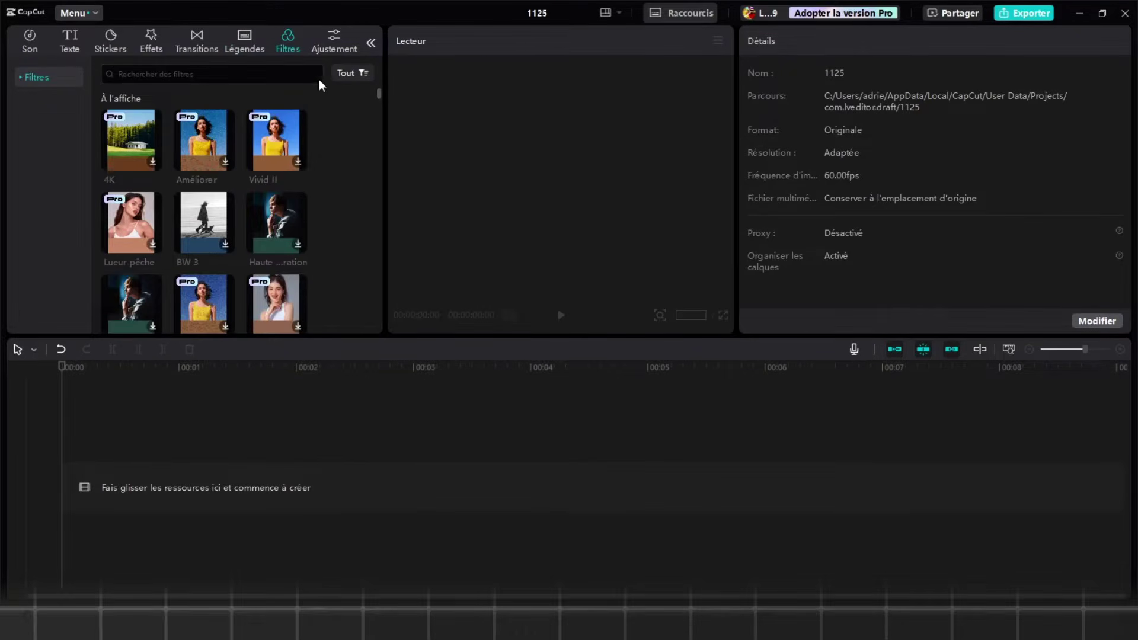
{"action": "left_click", "coordinate": [334, 41]}
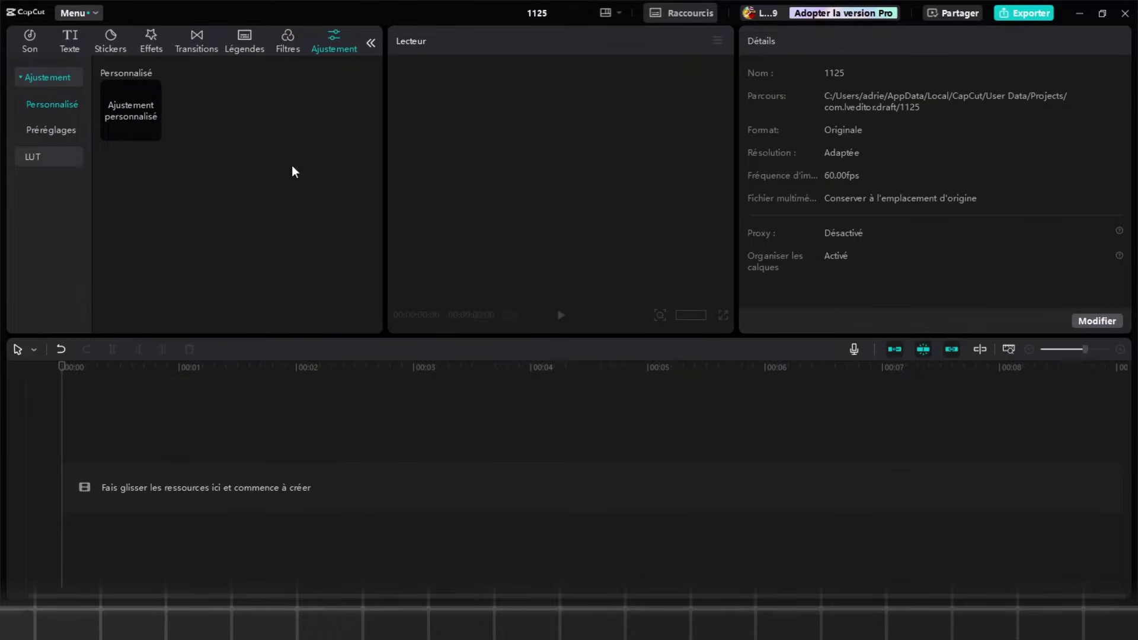
{"action": "left_click", "coordinate": [34, 42]}
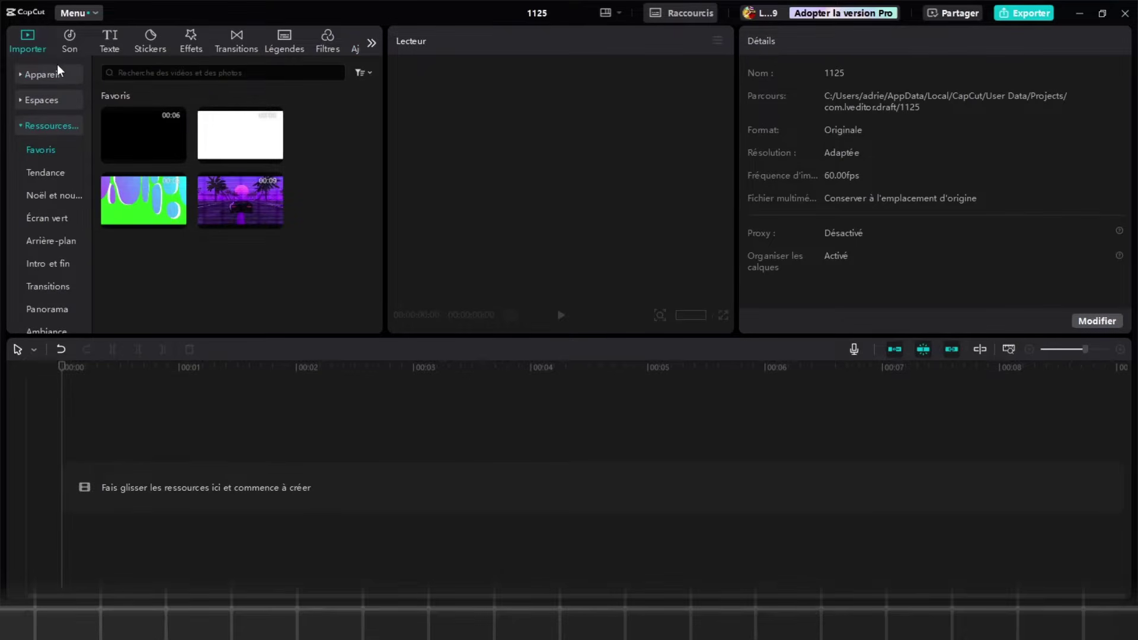
- Review the timeline keyboard shortcuts, from splitting to deleting the content on one side, and leave them unmodified
{"action": "left_click", "coordinate": [676, 13]}
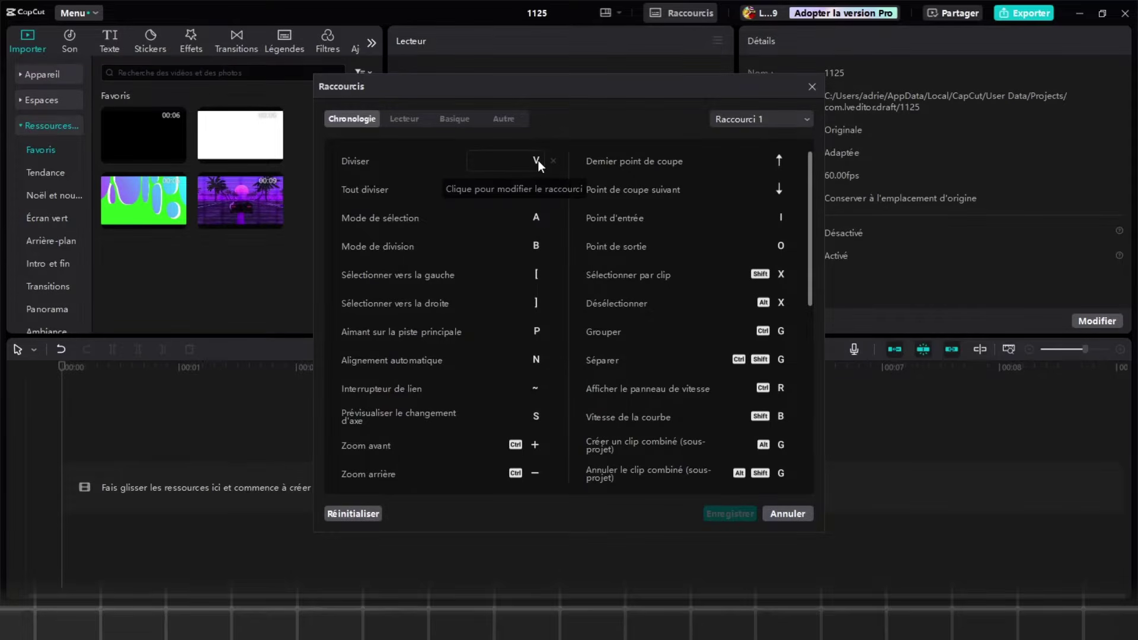
{"action": "scroll", "coordinate": [551, 237], "scroll_direction": "down", "scroll_amount": 1}
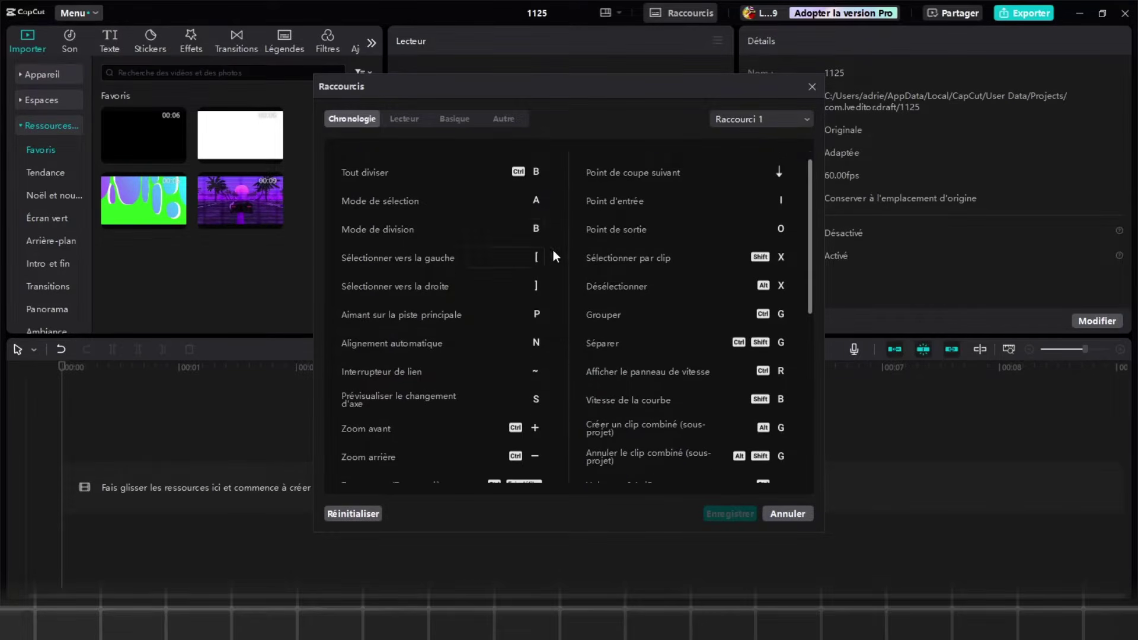
{"action": "scroll", "coordinate": [783, 320], "scroll_direction": "down", "scroll_amount": 10}
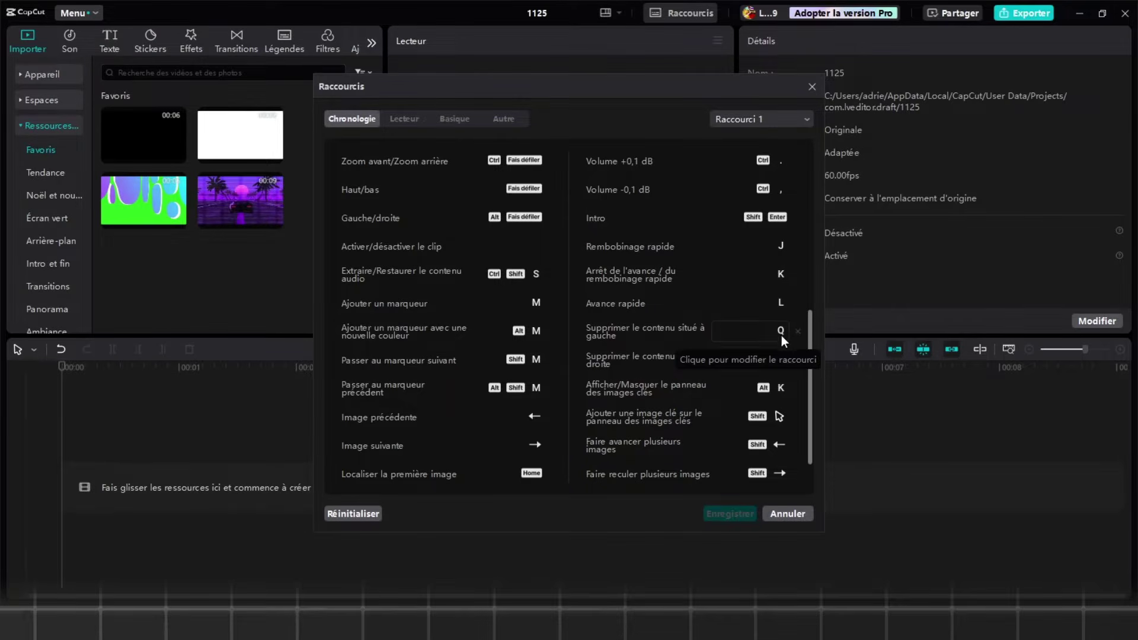
{"action": "left_click_drag", "start_coordinate": [807, 359], "coordinate": [798, 124]}
{"action": "left_click", "coordinate": [788, 514]}
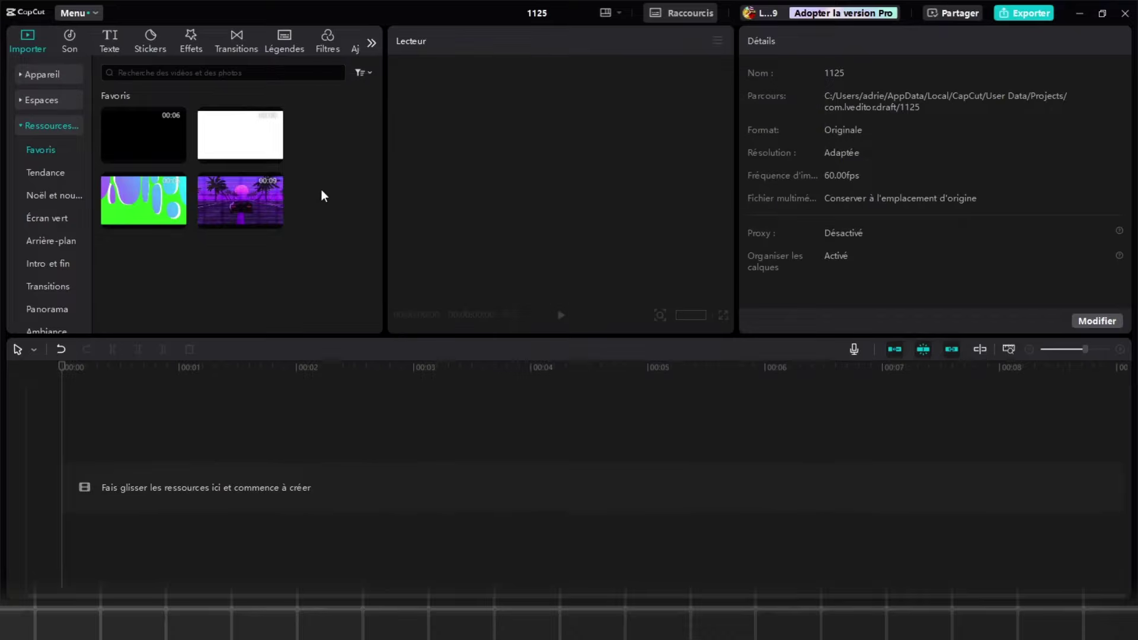
- Import the video XRecorder_25112024_082513.mp4 from the device and place it at the start of the timeline
{"action": "left_click", "coordinate": [45, 78]}
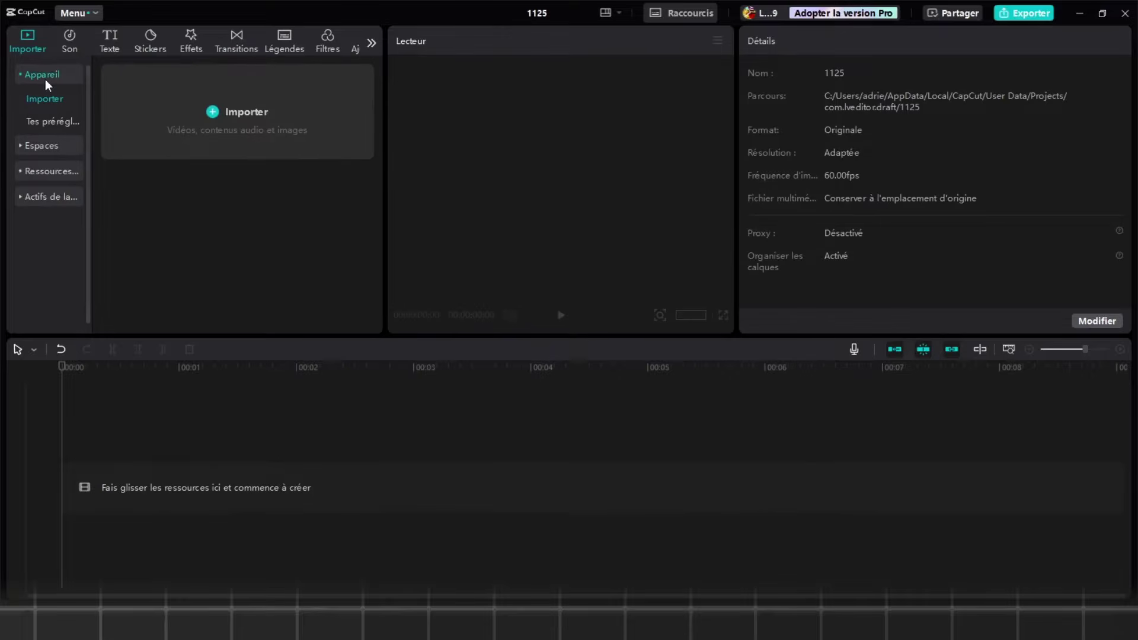
{"action": "left_click", "coordinate": [231, 118]}
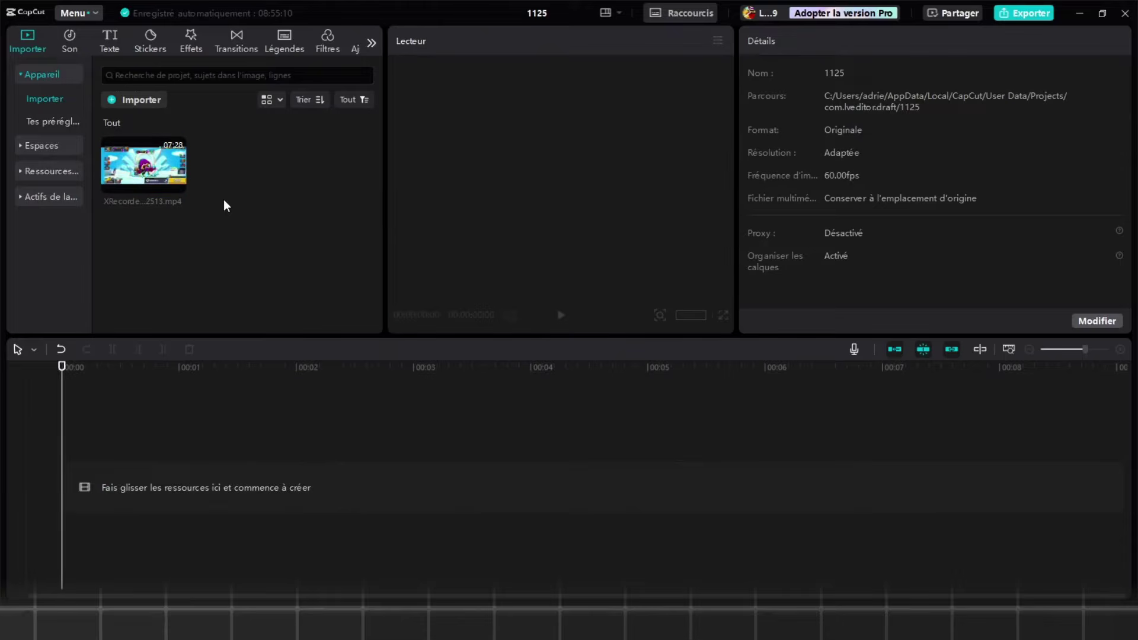
{"action": "left_click_drag", "start_coordinate": [172, 178], "coordinate": [128, 492]}
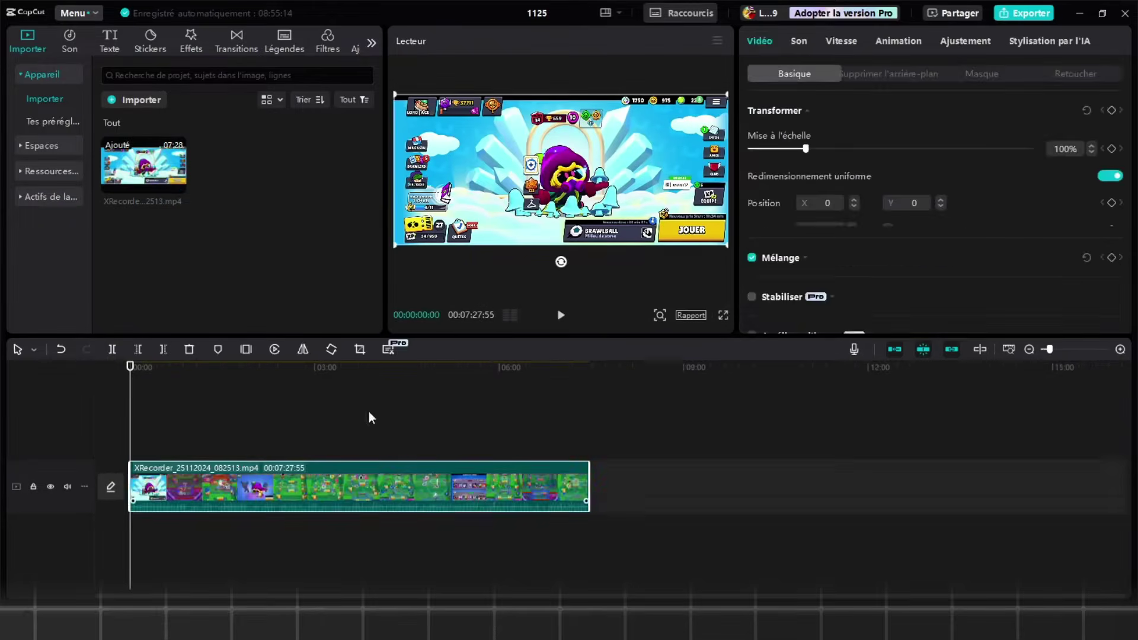
- Set the project's aspect ratio to 16:9
{"action": "left_click", "coordinate": [692, 312]}
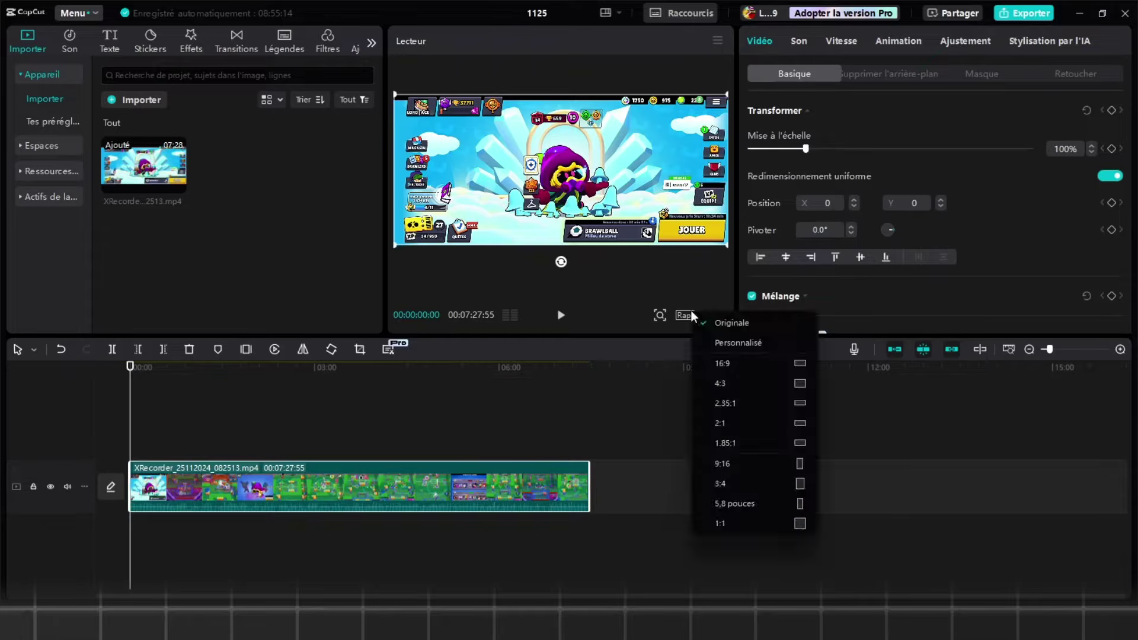
{"action": "left_click", "coordinate": [724, 363]}
{"action": "left_click", "coordinate": [194, 445]}
{"action": "left_click_drag", "start_coordinate": [193, 445], "coordinate": [137, 465]}
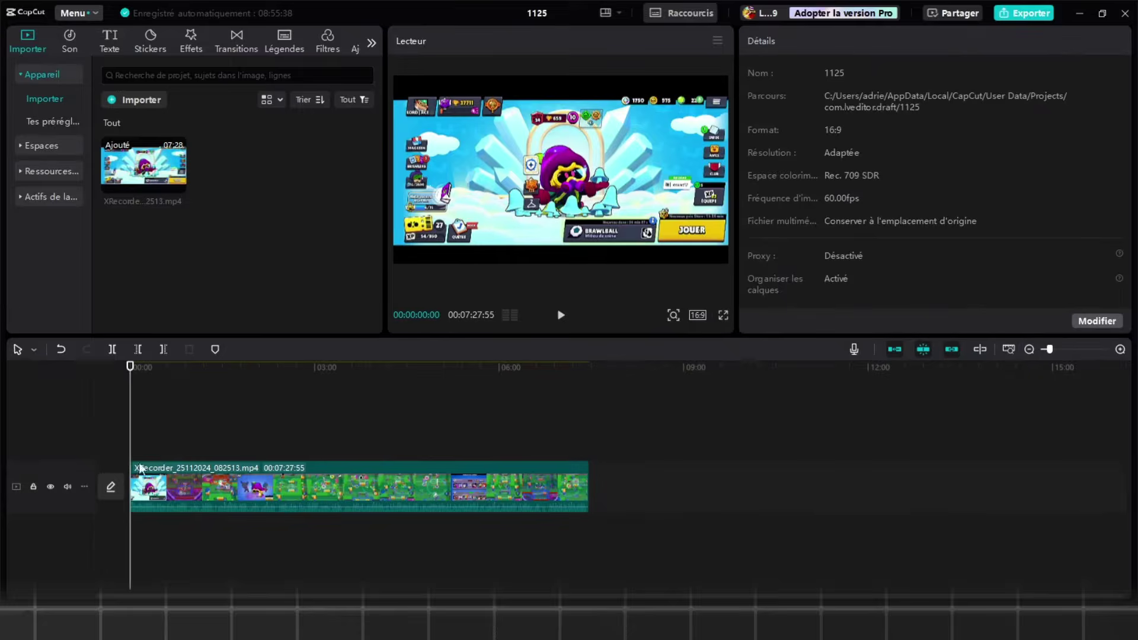
- Set the clip's width scale to 124% and check the picture in full-screen playback
{"action": "left_click", "coordinate": [148, 474]}
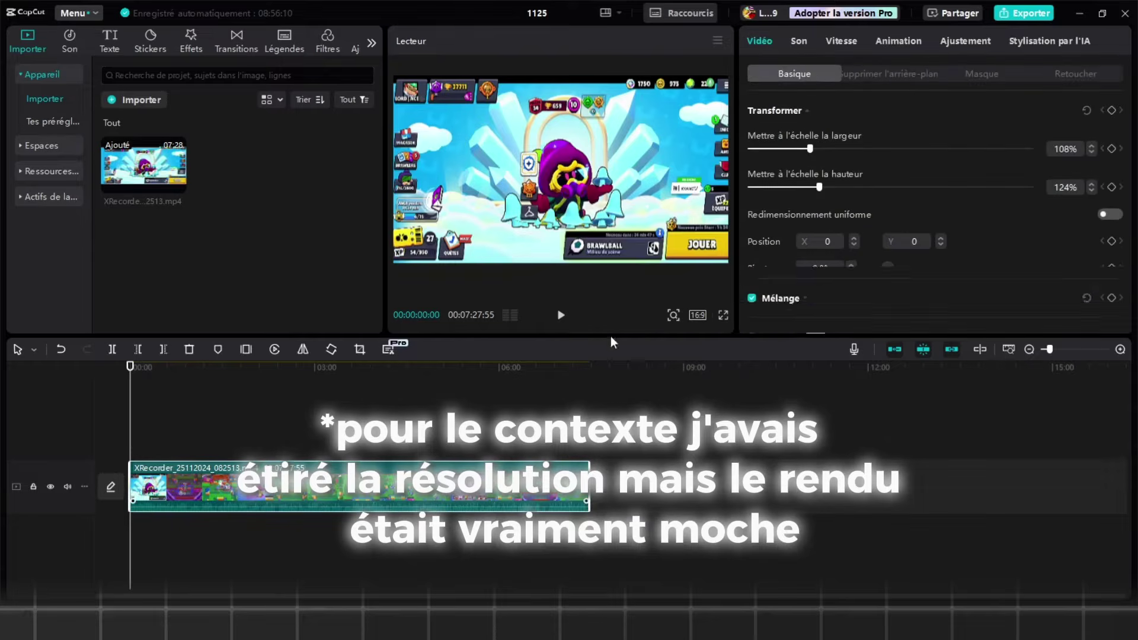
{"action": "left_click", "coordinate": [1068, 147]}
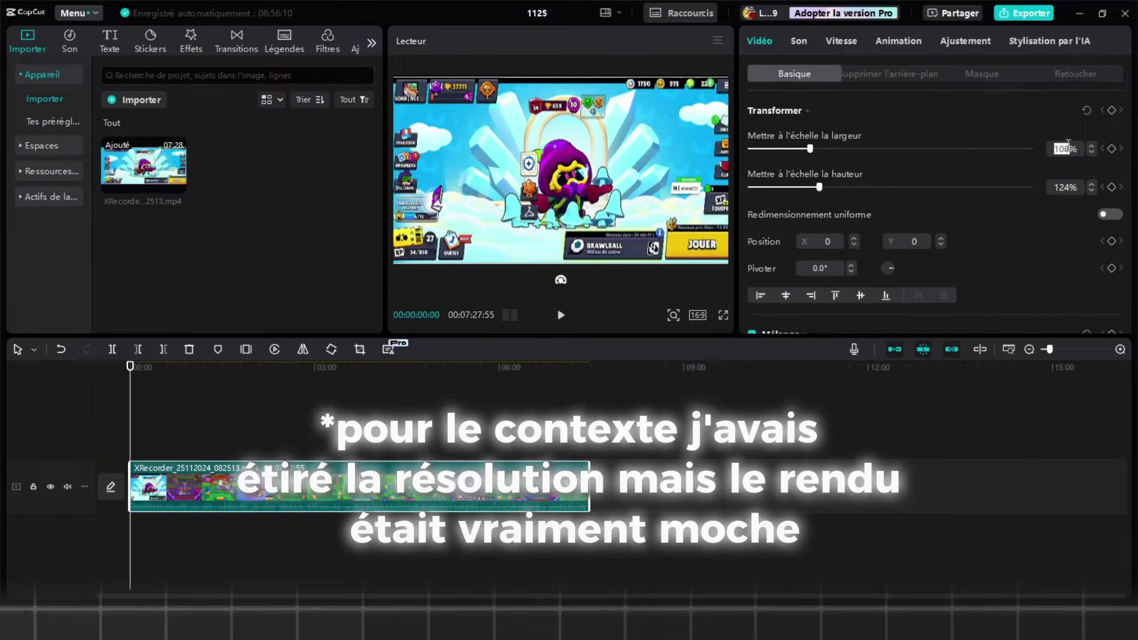
{"action": "left_click", "coordinate": [1114, 214]}
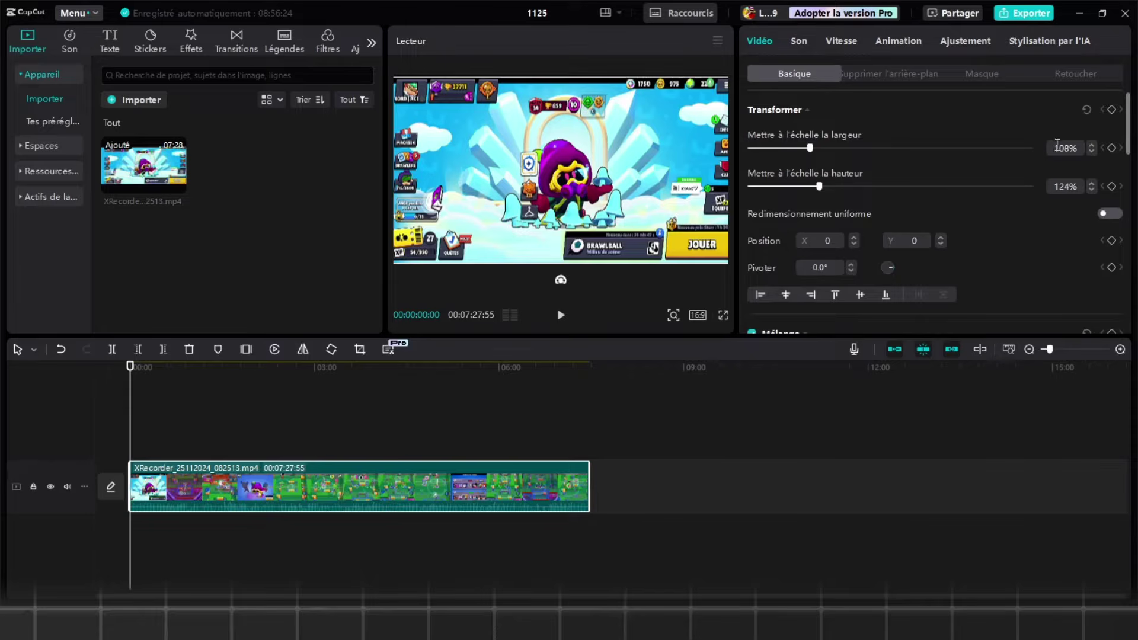
{"action": "left_click", "coordinate": [1070, 149]}
{"action": "type", "text": "124"}
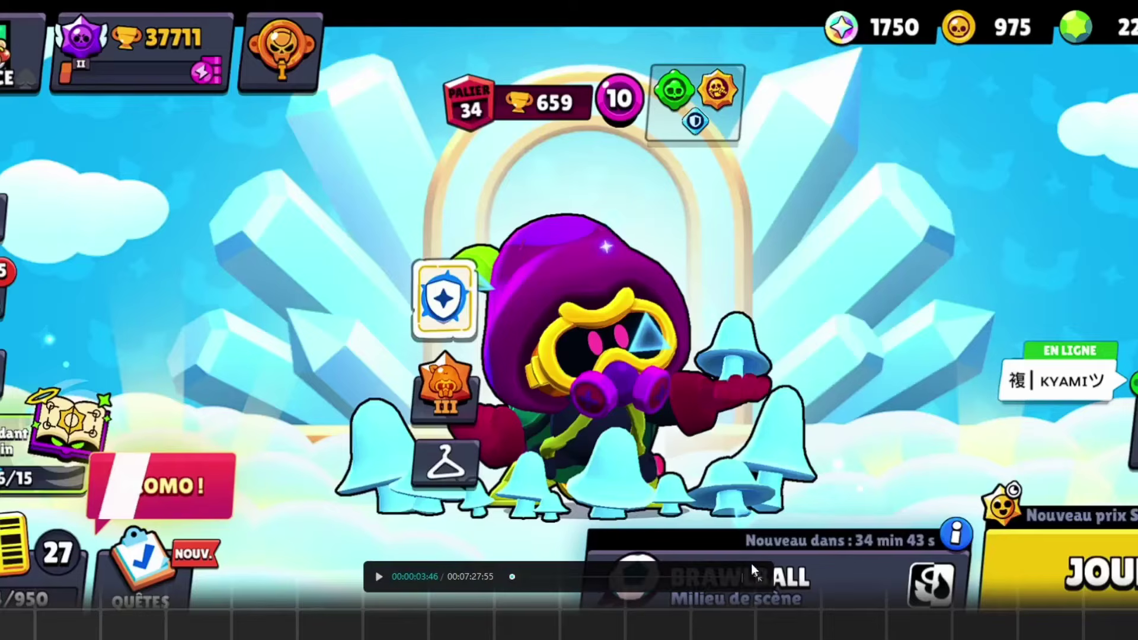
{"action": "left_click", "coordinate": [754, 571]}
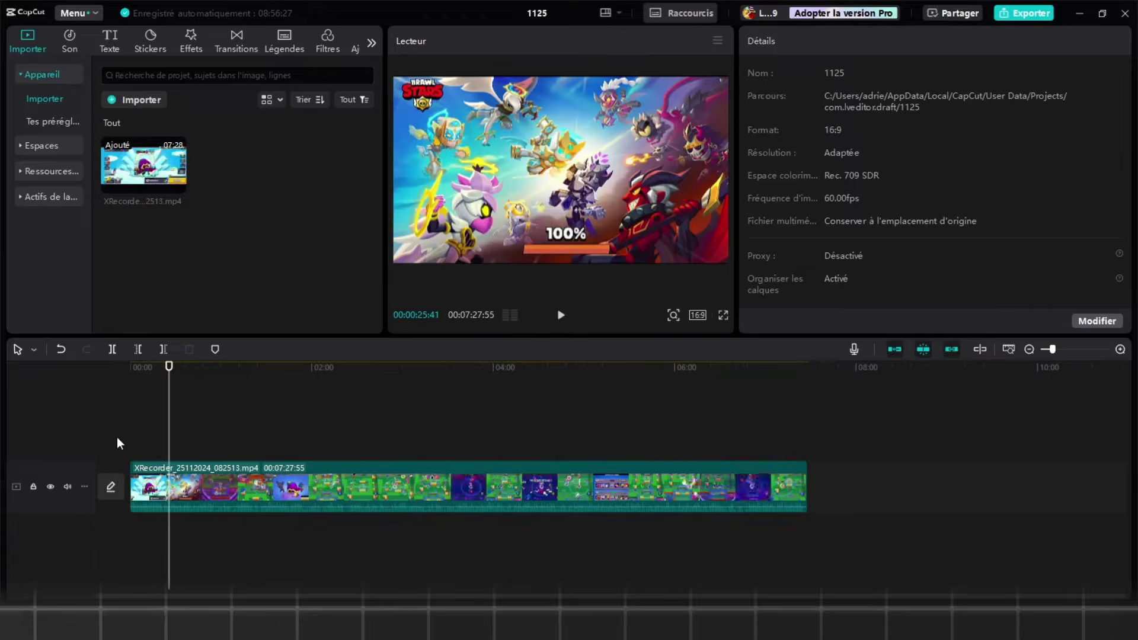
- Select the recording at the start of the timeline and examine its sound settings
{"action": "left_click", "coordinate": [116, 436]}
{"action": "left_click", "coordinate": [236, 503]}
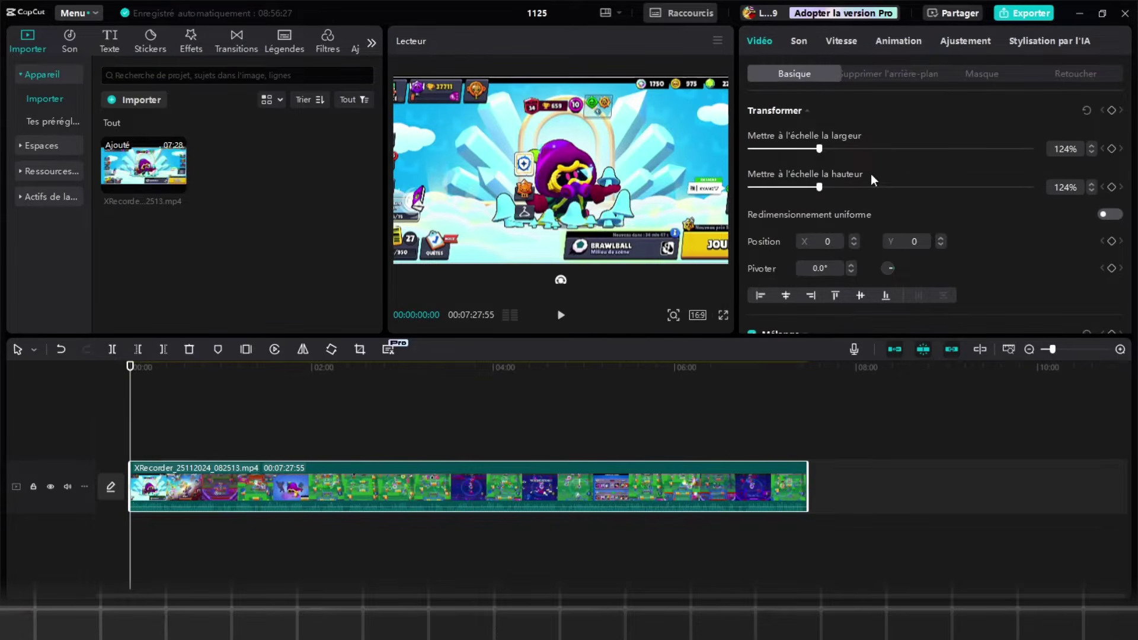
{"action": "left_click", "coordinate": [802, 44]}
{"action": "scroll", "coordinate": [910, 183], "scroll_direction": "down", "scroll_amount": 5}
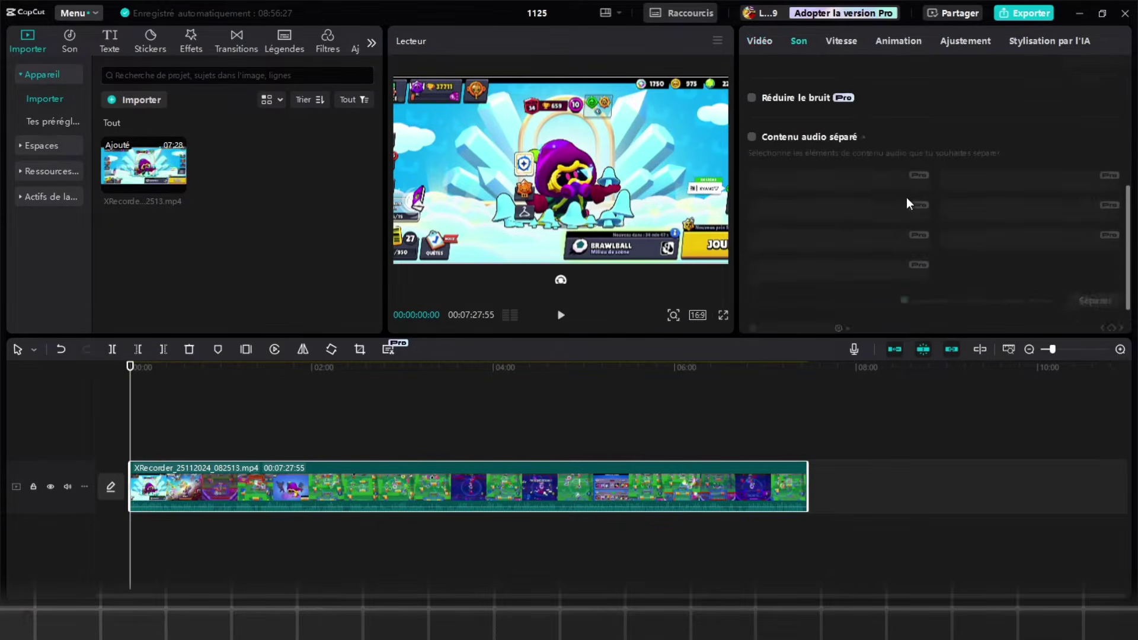
{"action": "scroll", "coordinate": [907, 203], "scroll_direction": "up", "scroll_amount": 5}
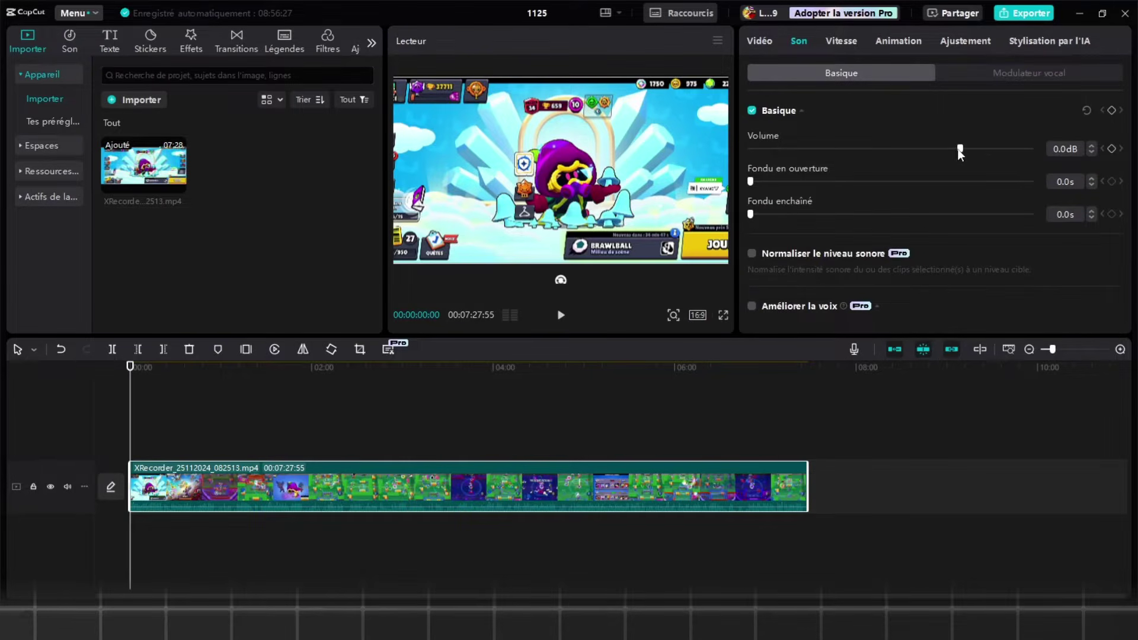
- Try out the fade-in and fade-out durations on the clip's sound and return both to 0.0 s
{"action": "left_click_drag", "start_coordinate": [790, 177], "coordinate": [724, 174]}
{"action": "mouse_move", "coordinate": [751, 214]}
{"action": "left_mouse_down"}
{"action": "mouse_move", "coordinate": [806, 206]}
{"action": "mouse_move", "coordinate": [737, 201]}
{"action": "left_mouse_up"}
{"action": "left_click_drag", "start_coordinate": [815, 214], "coordinate": [753, 215]}
- Examine the clip's loudness normalization, voice enhancement, noise reduction and audio separation options
{"action": "scroll", "coordinate": [759, 195], "scroll_direction": "down", "scroll_amount": 2}
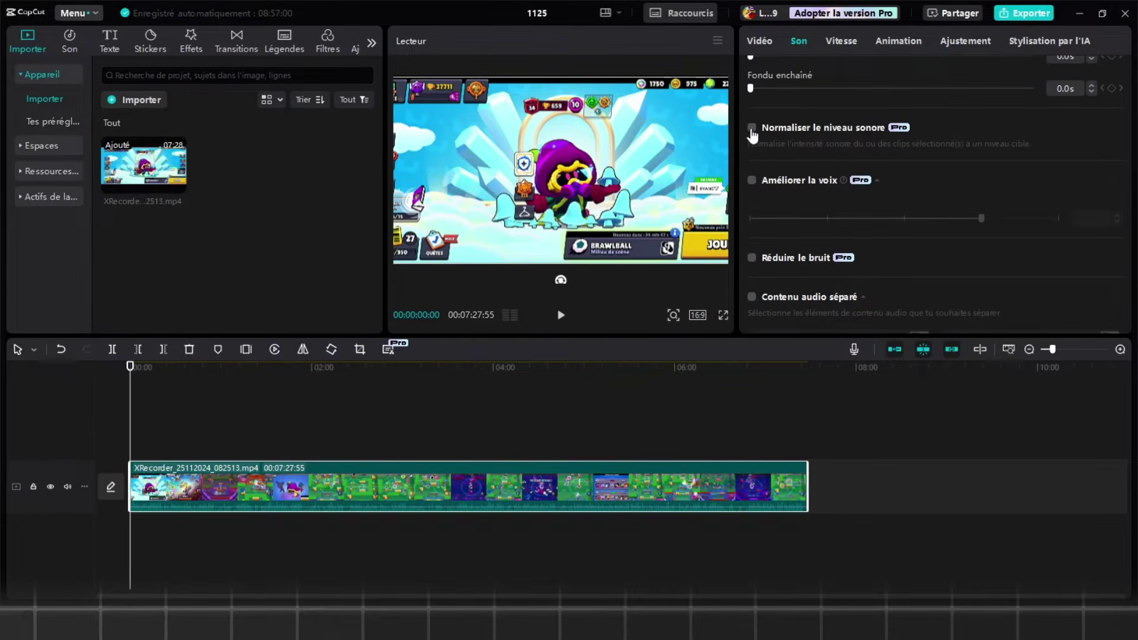
{"action": "scroll", "coordinate": [755, 143], "scroll_direction": "up", "scroll_amount": 1}
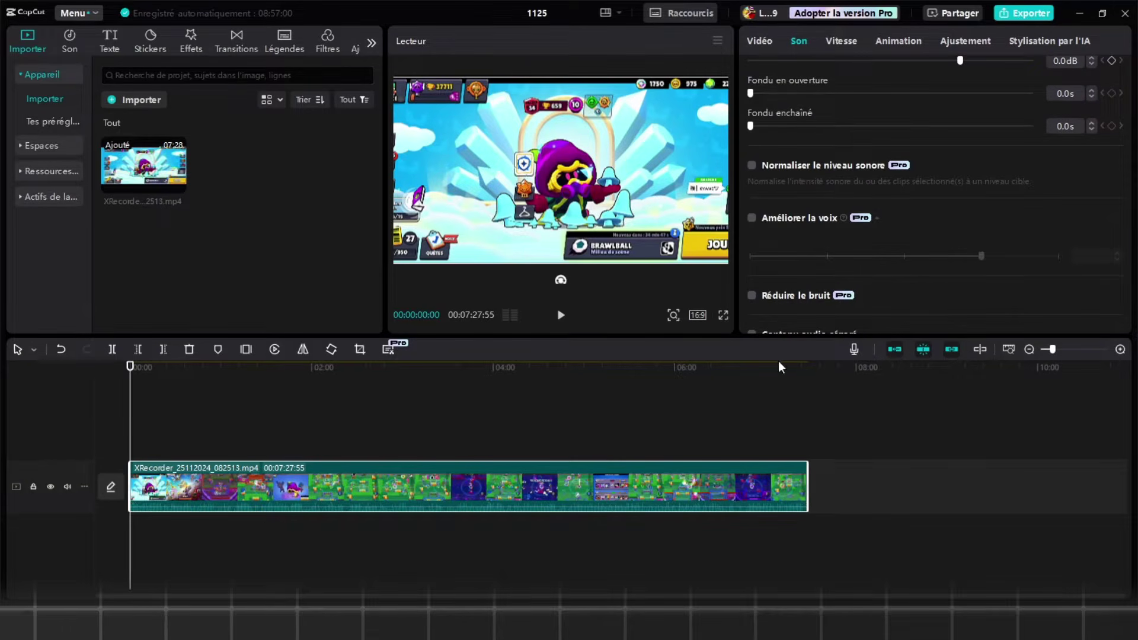
{"action": "scroll", "coordinate": [848, 205], "scroll_direction": "down", "scroll_amount": 1}
{"action": "scroll", "coordinate": [803, 191], "scroll_direction": "down", "scroll_amount": 1}
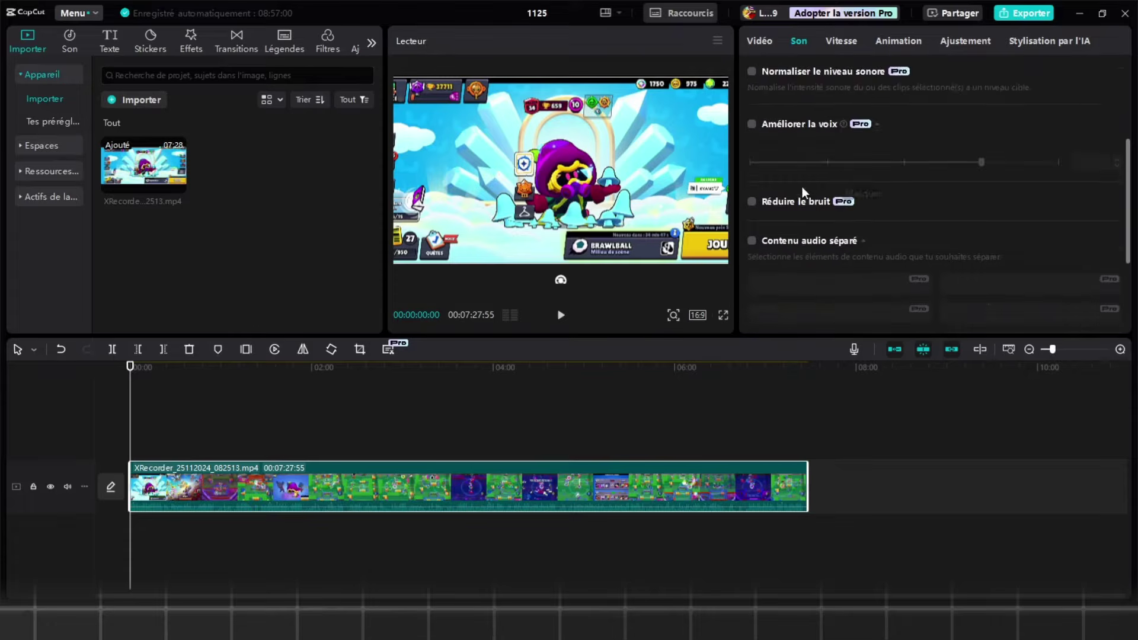
{"action": "scroll", "coordinate": [851, 254], "scroll_direction": "down", "scroll_amount": 3}
{"action": "scroll", "coordinate": [994, 320], "scroll_direction": "up", "scroll_amount": 3}
{"action": "scroll", "coordinate": [856, 271], "scroll_direction": "down", "scroll_amount": 3}
{"action": "scroll", "coordinate": [856, 271], "scroll_direction": "up", "scroll_amount": 3}
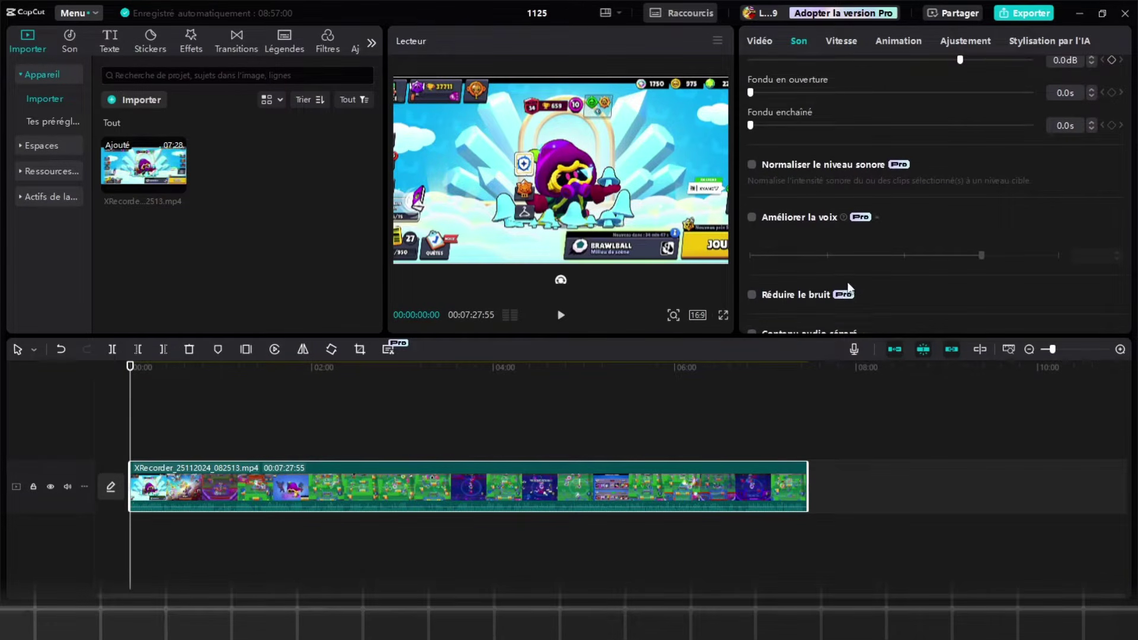
{"action": "scroll", "coordinate": [848, 291], "scroll_direction": "down", "scroll_amount": 2}
{"action": "scroll", "coordinate": [859, 278], "scroll_direction": "up", "scroll_amount": 3}
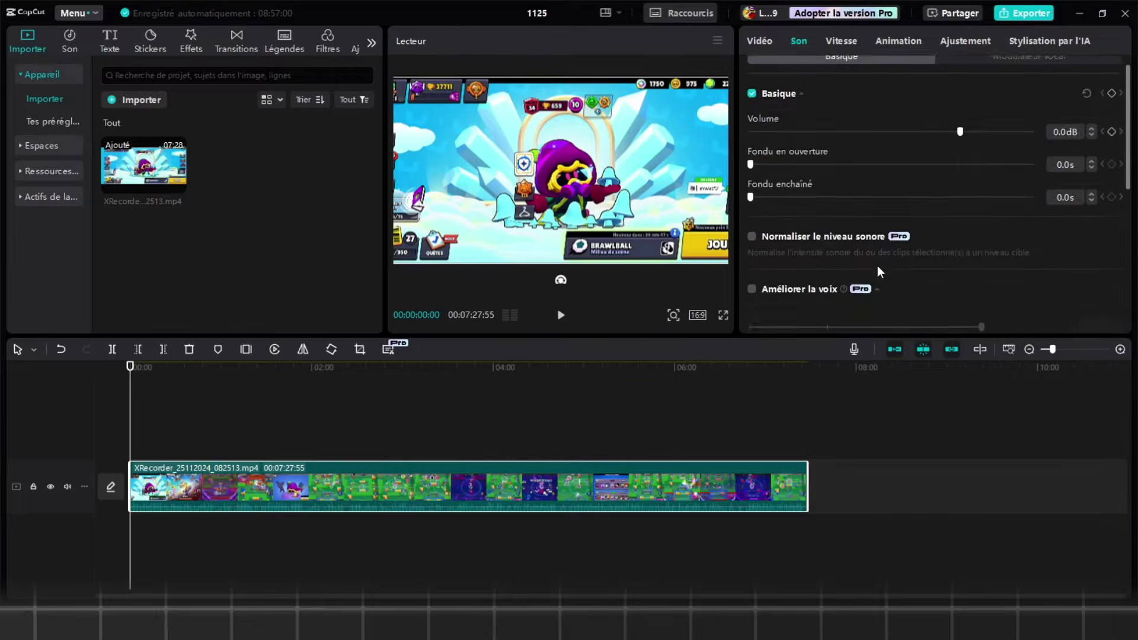
- Browse the voice changer's vocal filters and apply the Écho filter to the clip
{"action": "left_click", "coordinate": [998, 75]}
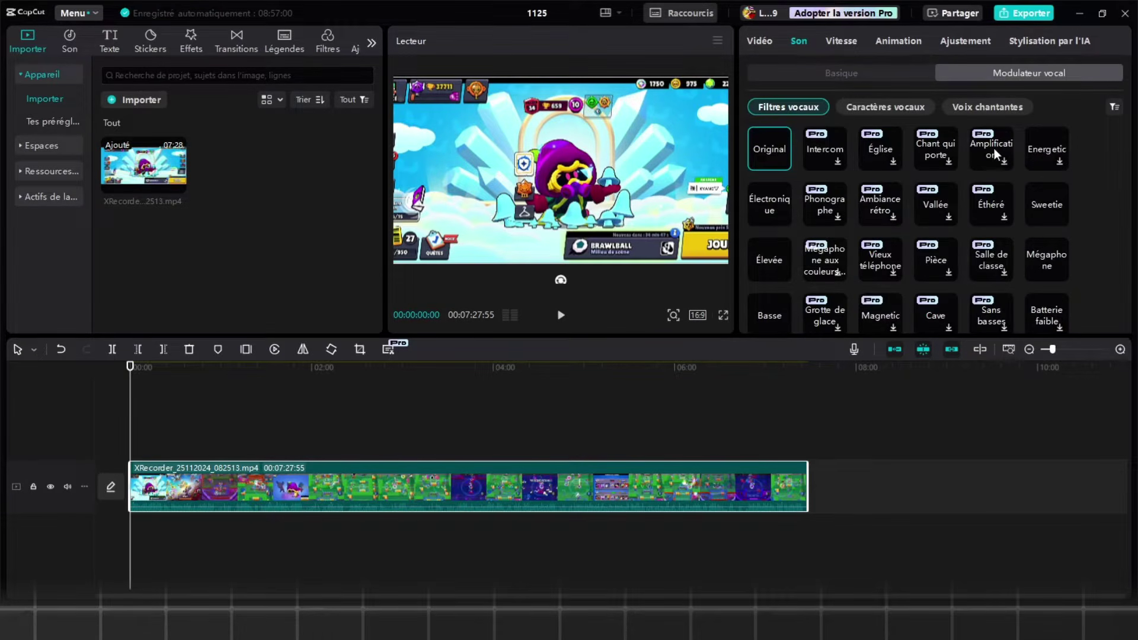
{"action": "scroll", "coordinate": [947, 239], "scroll_direction": "down", "scroll_amount": 4}
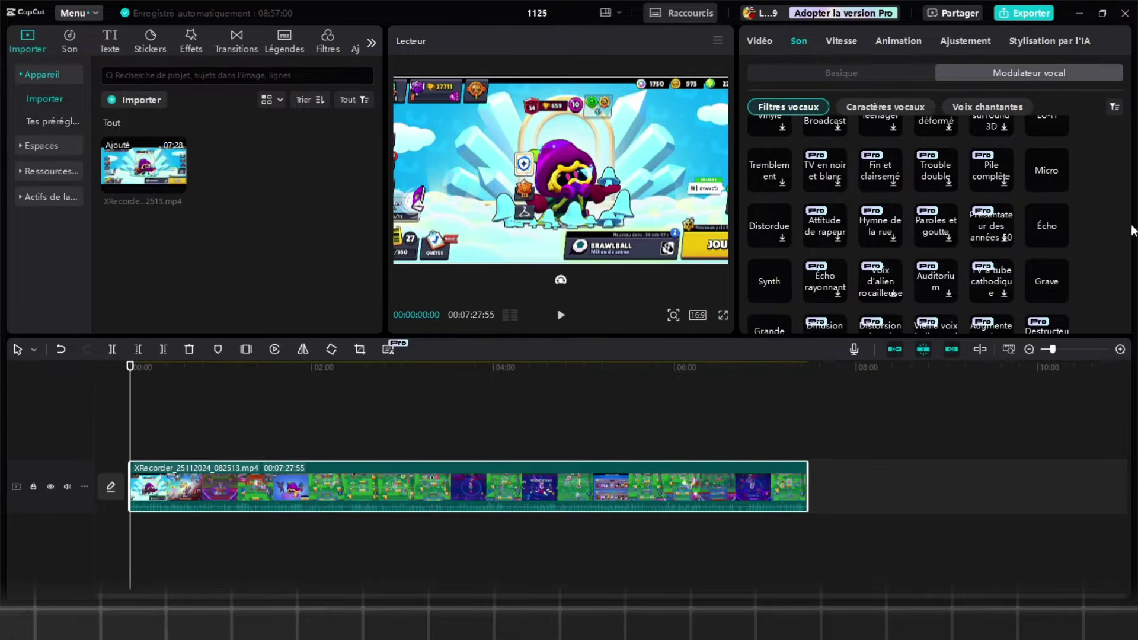
{"action": "scroll", "coordinate": [1053, 230], "scroll_direction": "down", "scroll_amount": 3}
{"action": "scroll", "coordinate": [1056, 231], "scroll_direction": "up", "scroll_amount": 1}
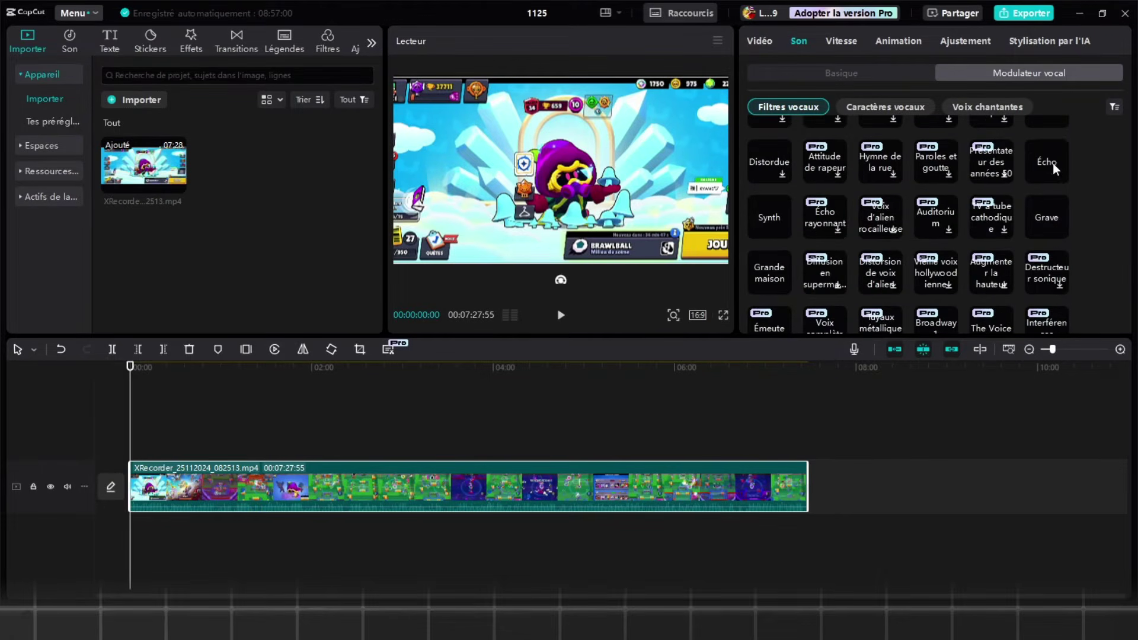
{"action": "left_click", "coordinate": [1053, 163]}
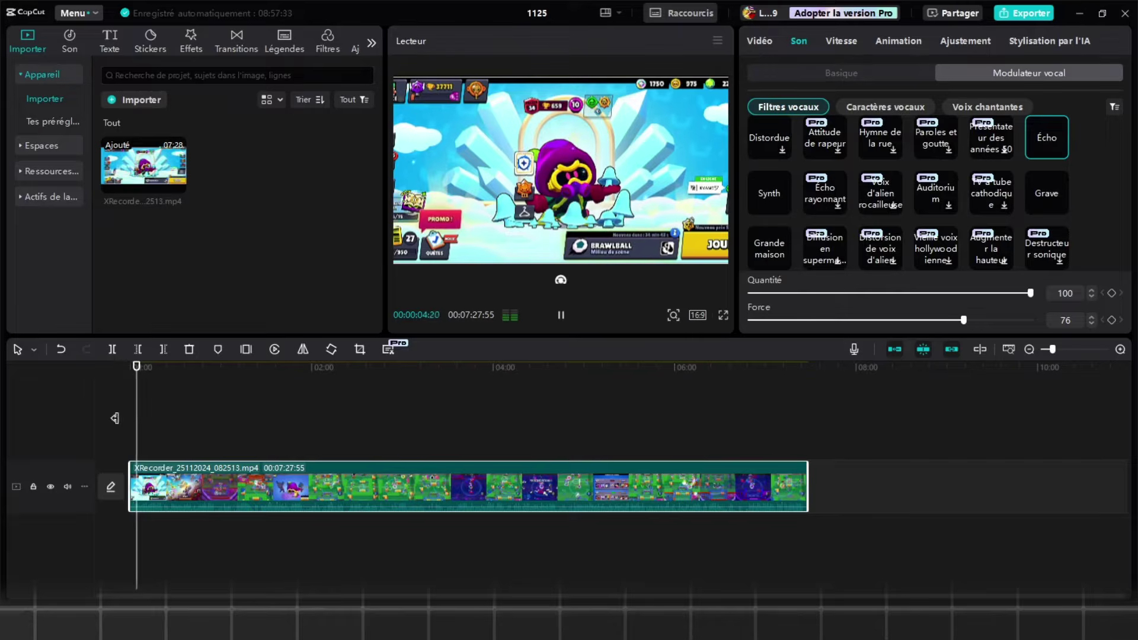
- Set the clip's volume to 5 dB in the basic sound settings
{"action": "left_click", "coordinate": [809, 77]}
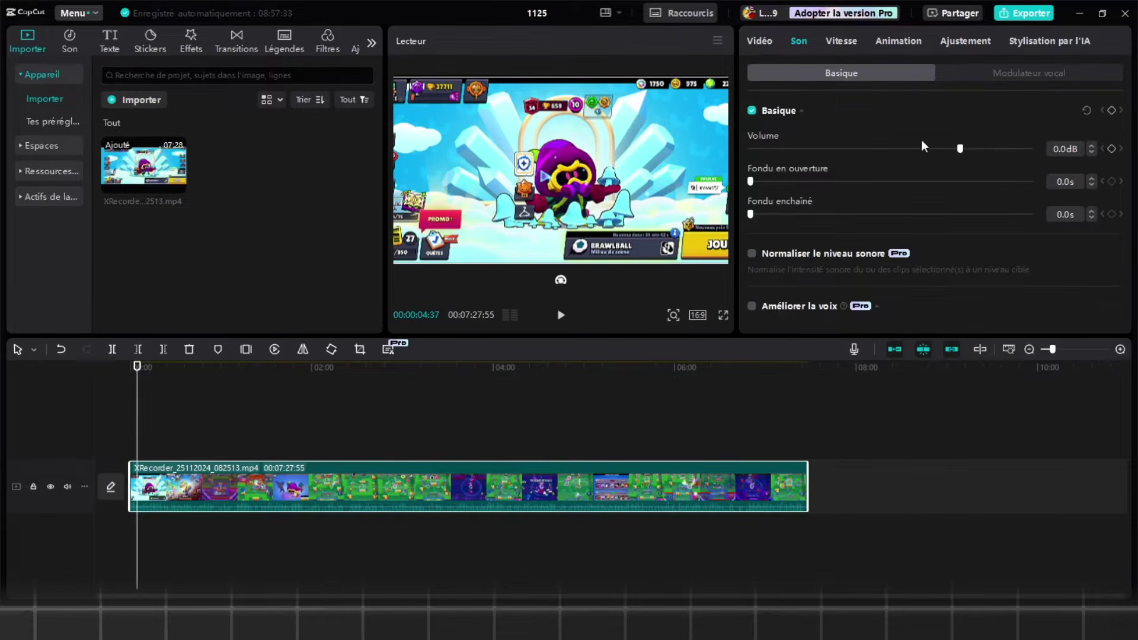
{"action": "left_click_drag", "start_coordinate": [1069, 149], "coordinate": [1020, 146]}
{"action": "type", "text": "5"}
{"action": "key", "text": "Return"}
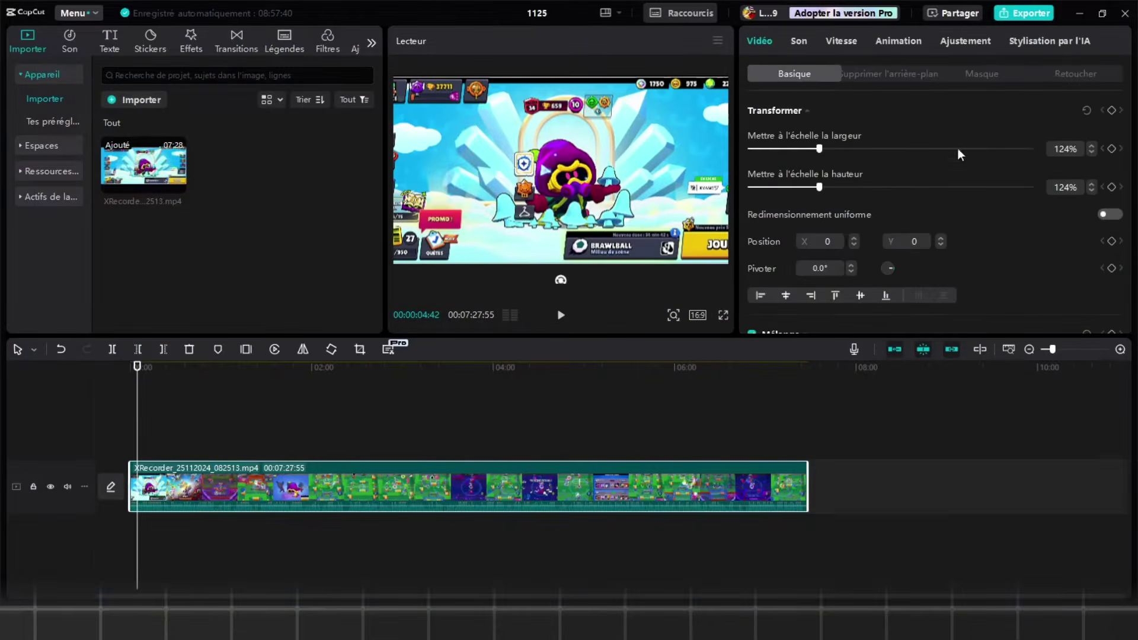
- Set the clip's volume to 8 dB and play a short passage to hear the sound
{"action": "left_click", "coordinate": [799, 43]}
{"action": "left_click_drag", "start_coordinate": [1052, 143], "coordinate": [1101, 145]}
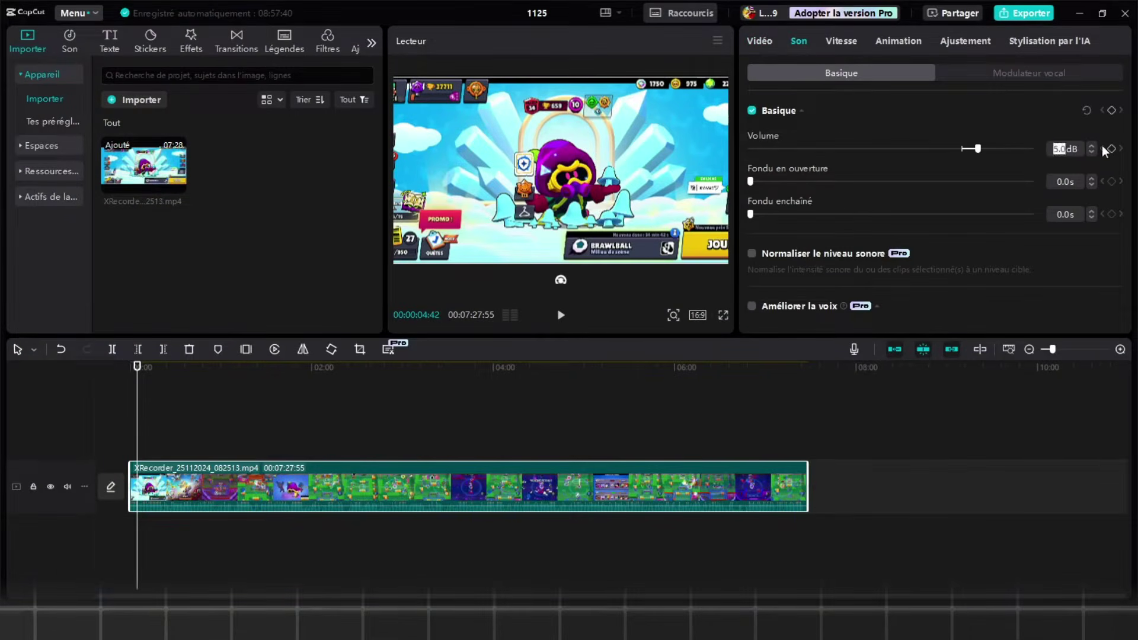
{"action": "type", "text": "8"}
{"action": "key", "text": "Return"}
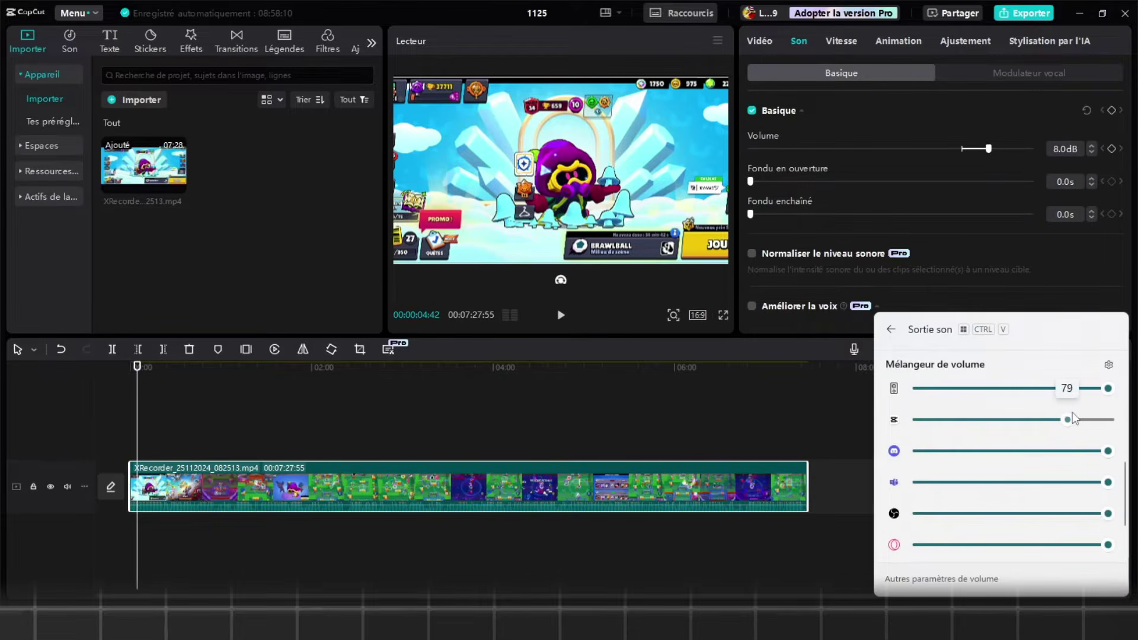
{"action": "left_click", "coordinate": [561, 315]}
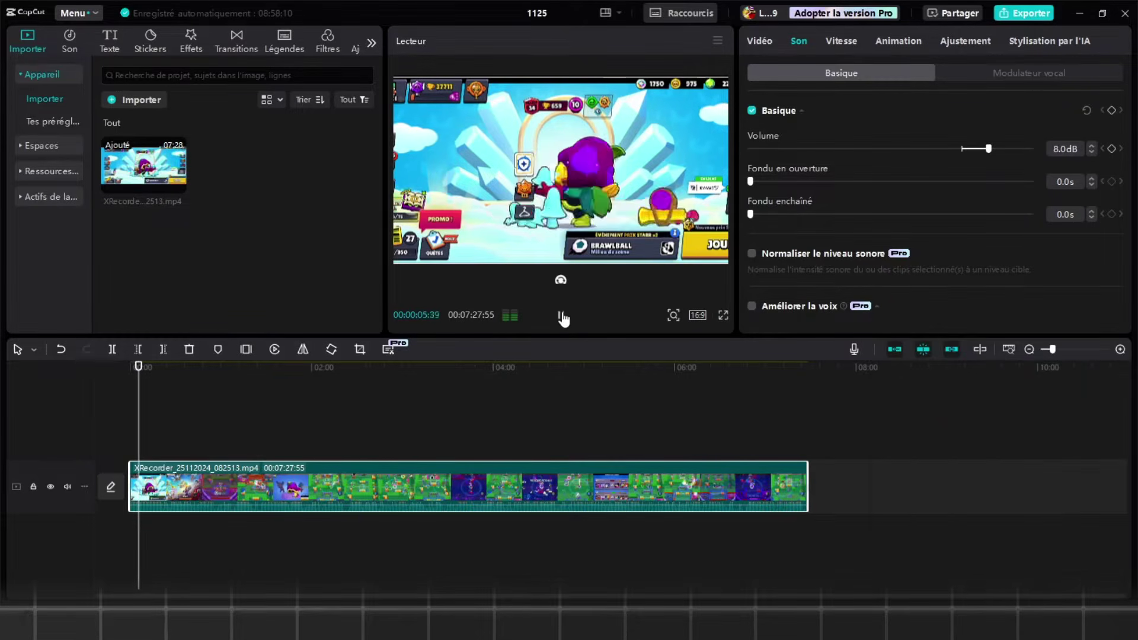
{"action": "left_click", "coordinate": [561, 316]}
- Reset the clip's vocal filter to Original
{"action": "left_click", "coordinate": [1029, 72]}
{"action": "scroll", "coordinate": [970, 156], "scroll_direction": "down", "scroll_amount": 1}
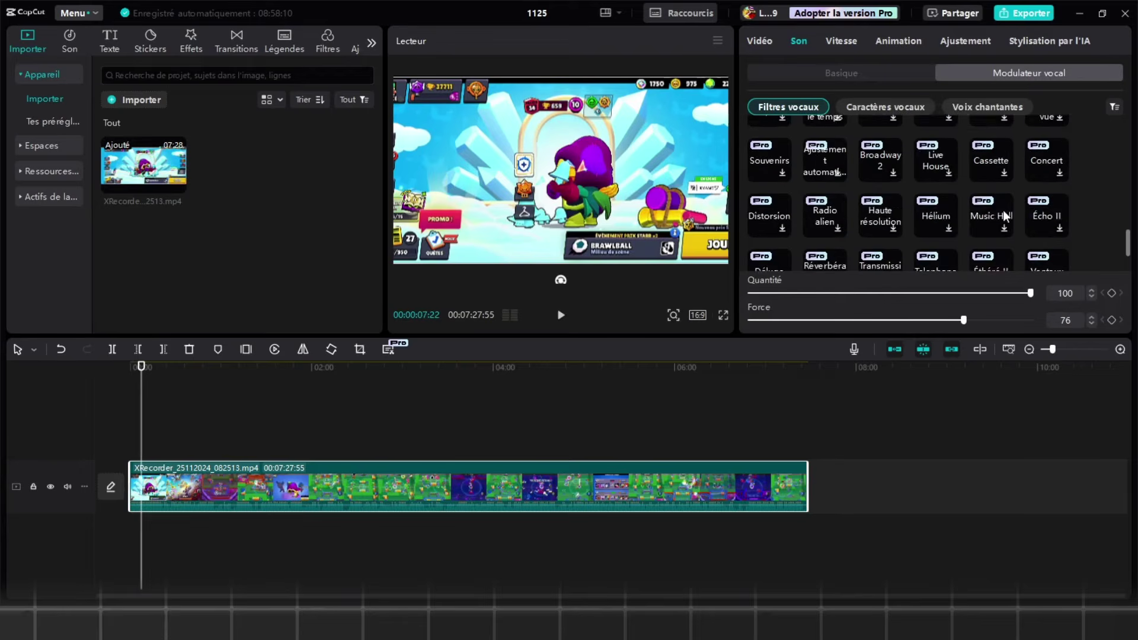
{"action": "scroll", "coordinate": [782, 162], "scroll_direction": "up", "scroll_amount": 5}
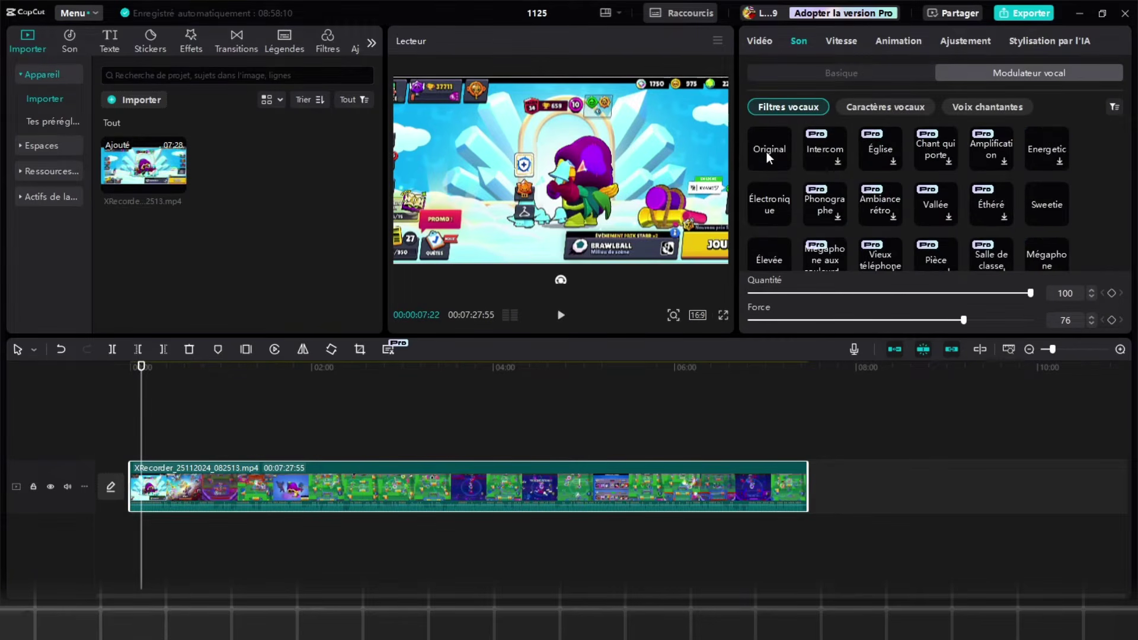
{"action": "left_click", "coordinate": [767, 152]}
- Lower CapCut's output level in the Windows volume mixer, then check the playback and the mixer again
{"action": "key", "text": "super+a"}
{"action": "left_click", "coordinate": [1105, 538]}
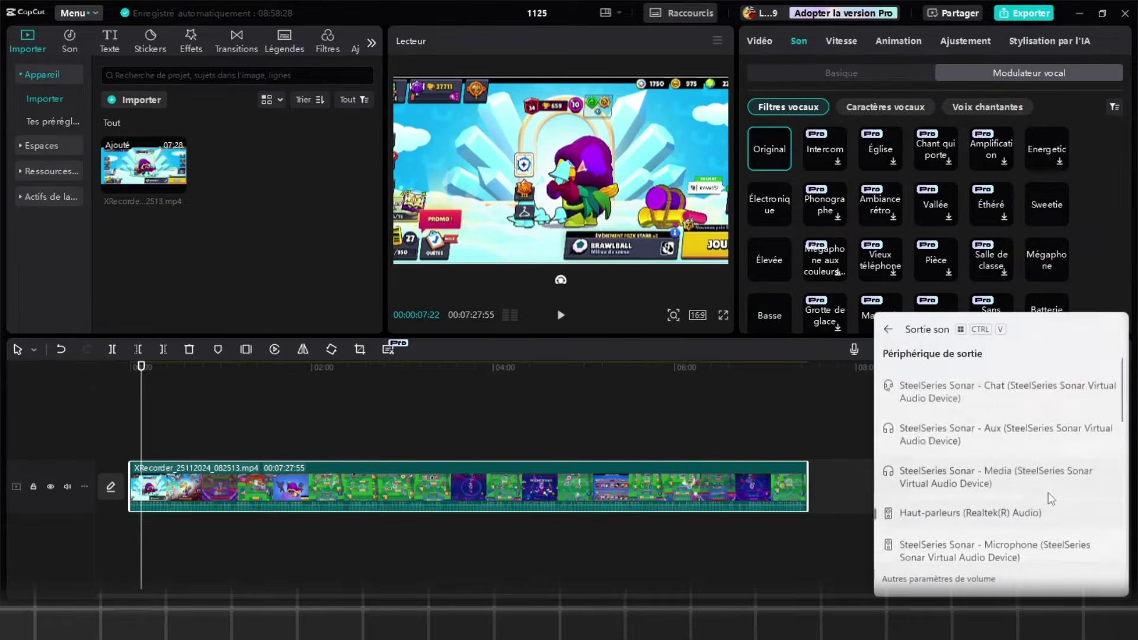
{"action": "scroll", "coordinate": [1037, 489], "scroll_direction": "down", "scroll_amount": 2}
{"action": "scroll", "coordinate": [1031, 485], "scroll_direction": "down", "scroll_amount": 3}
{"action": "left_click_drag", "start_coordinate": [1108, 485], "coordinate": [1035, 485]}
{"action": "left_click", "coordinate": [553, 351]}
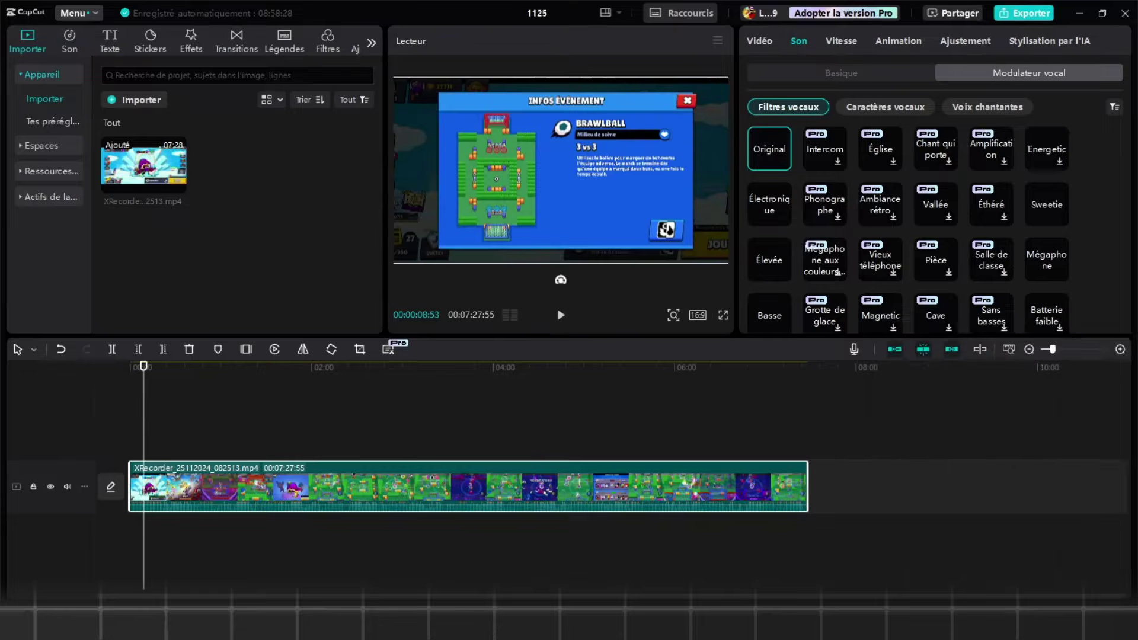
{"action": "key", "text": "super+a"}
{"action": "left_click", "coordinate": [1107, 534]}
{"action": "scroll", "coordinate": [1008, 474], "scroll_direction": "down", "scroll_amount": 3}
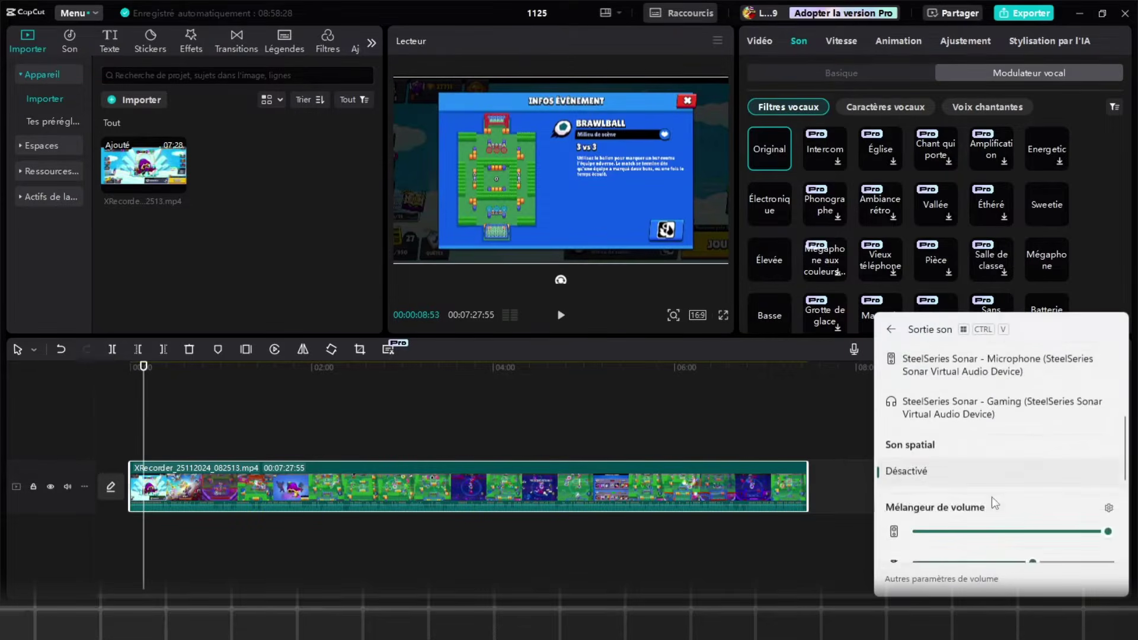
- Split the recording at 00:00:00:40 on an enlarged timeline
{"action": "left_click", "coordinate": [163, 465]}
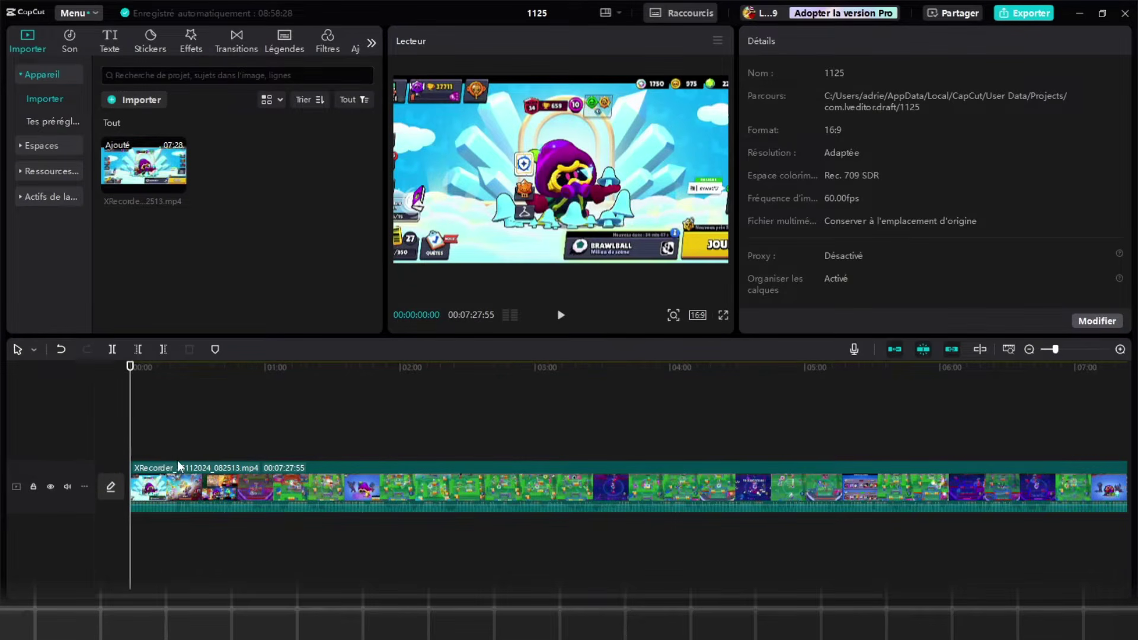
{"action": "scroll", "coordinate": [181, 473], "scroll_direction": "down", "scroll_amount": 2}
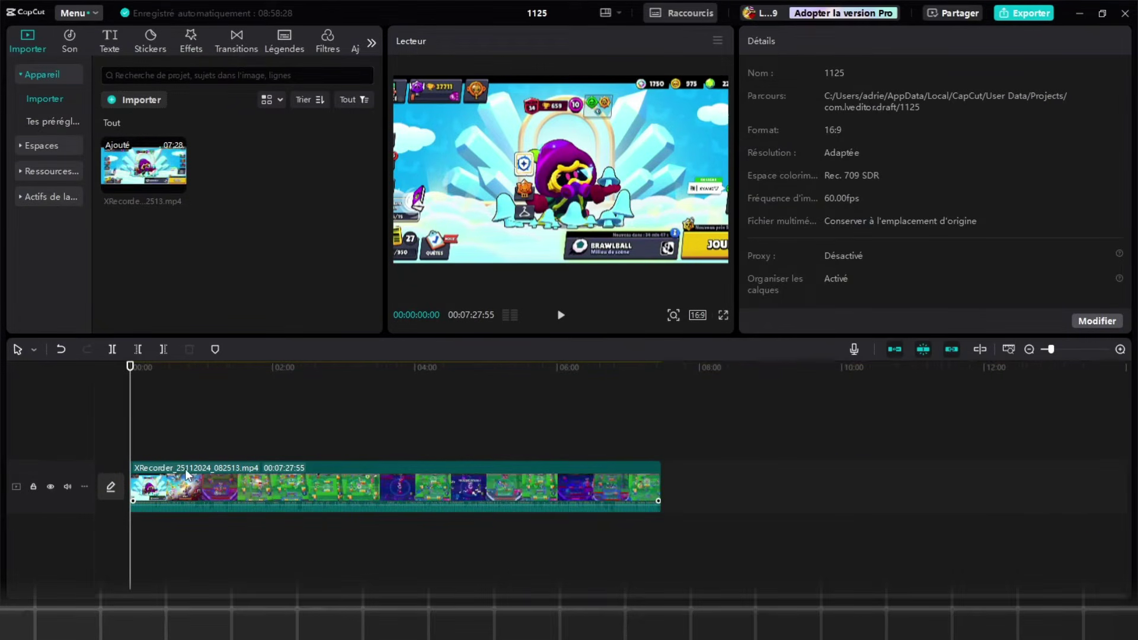
{"action": "scroll", "coordinate": [145, 449], "scroll_direction": "up", "scroll_amount": 5}
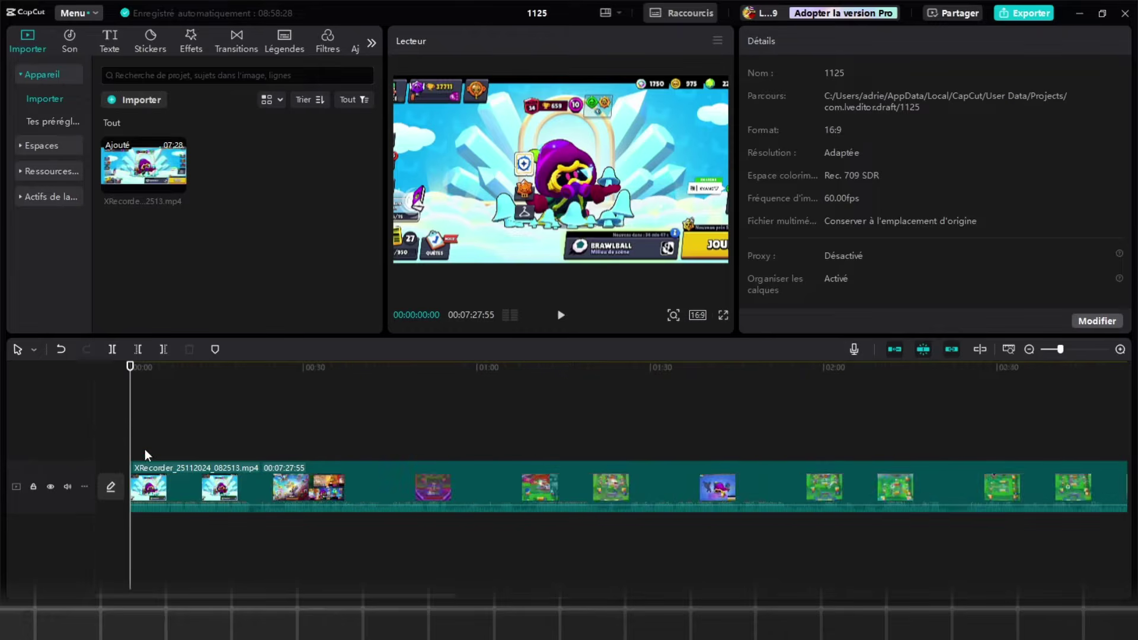
{"action": "left_click", "coordinate": [164, 449]}
{"action": "key", "text": "ctrl+b"}
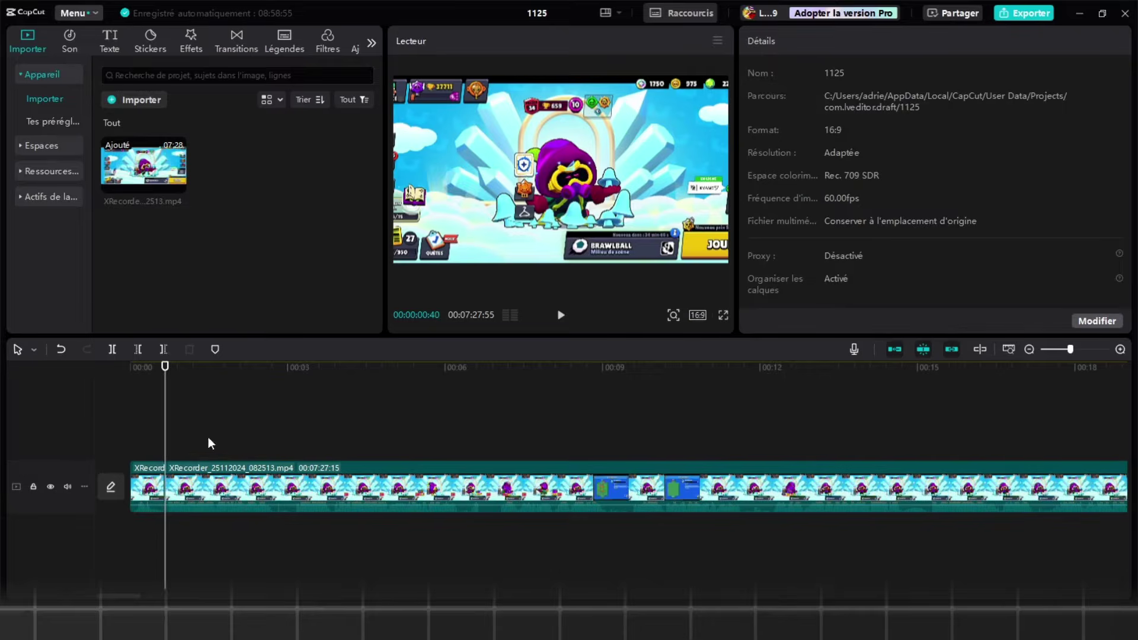
- Try deleting the first segment's content after and then before the playhead at 00:00:00:30, undoing each deletion
{"action": "left_click_drag", "start_coordinate": [164, 442], "coordinate": [156, 442]}
{"action": "key", "text": "w"}
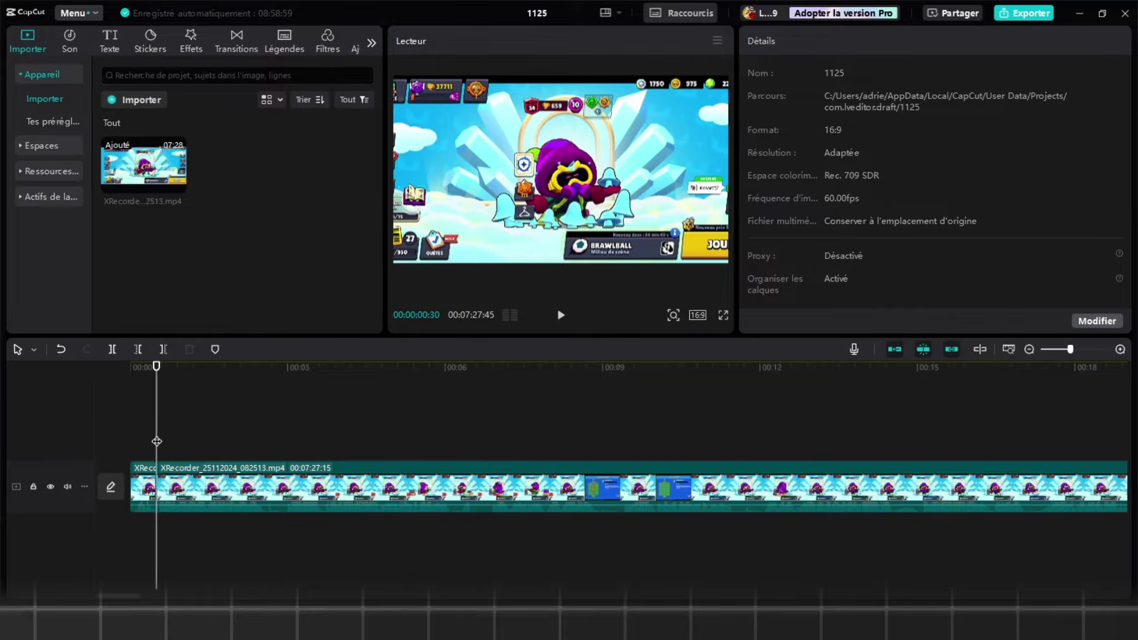
{"action": "left_click", "coordinate": [60, 349]}
{"action": "key", "text": "q"}
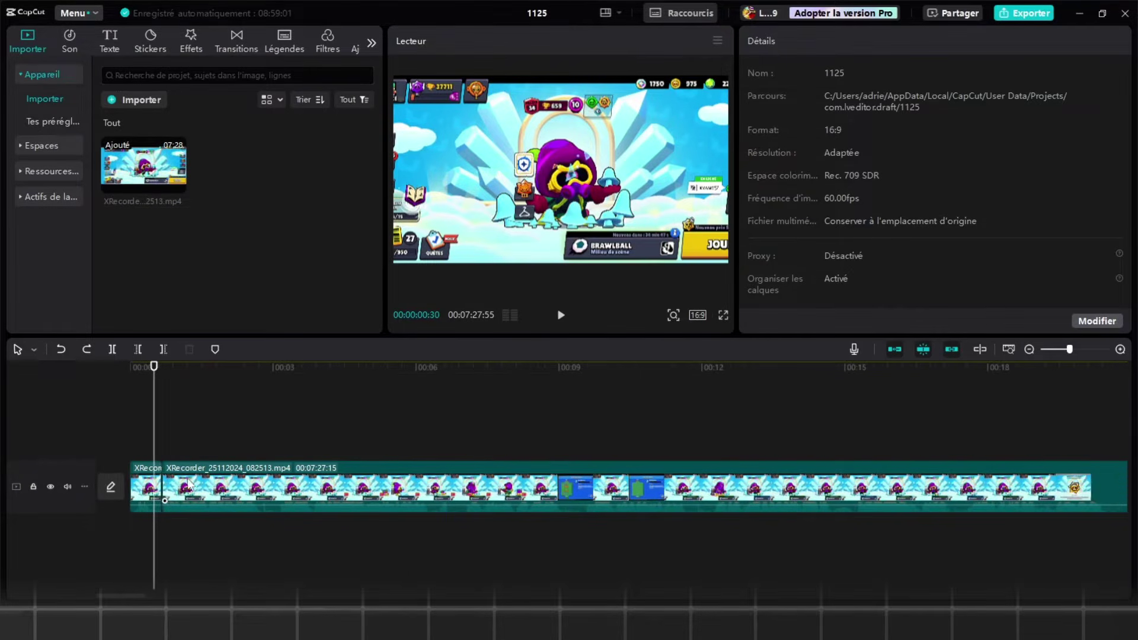
{"action": "left_click", "coordinate": [61, 349]}
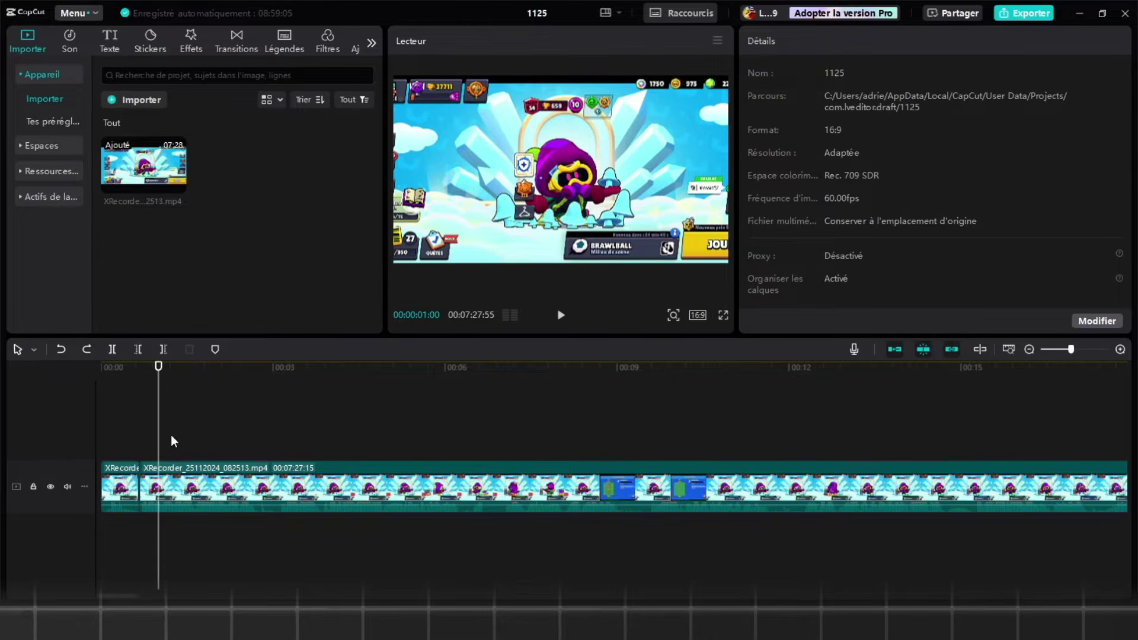
- Delete the short opening segment and trim the start of the remaining footage up to the playhead
{"action": "scroll", "coordinate": [135, 431], "scroll_direction": "up", "scroll_amount": 1, "text": "ctrl"}
{"action": "left_click", "coordinate": [133, 431]}
{"action": "scroll", "coordinate": [122, 424], "scroll_direction": "up", "scroll_amount": 1, "text": "ctrl"}
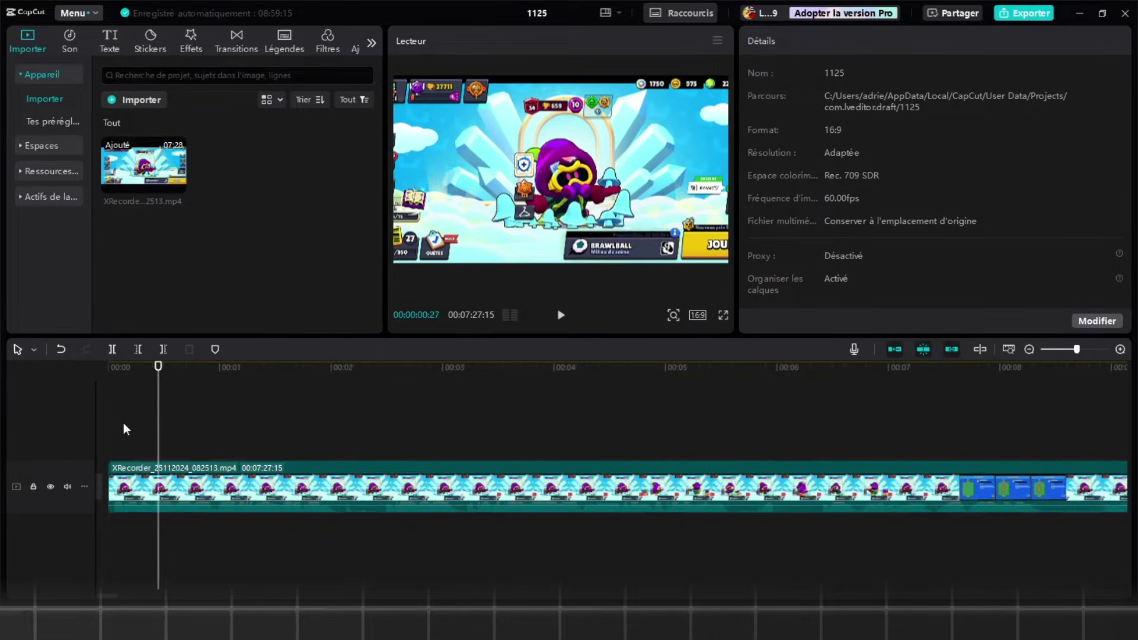
{"action": "key", "text": "q"}
{"action": "key", "text": "q"}
- Split the footage after a first segment of 00:00:01:59 and delete the unwanted footage before the playhead
{"action": "scroll", "coordinate": [140, 439], "scroll_direction": "down", "scroll_amount": 1, "text": "ctrl"}
{"action": "key", "text": "ctrl+b"}
{"action": "key", "text": "q"}
{"action": "left_click", "coordinate": [421, 421]}
{"action": "key", "text": "q"}
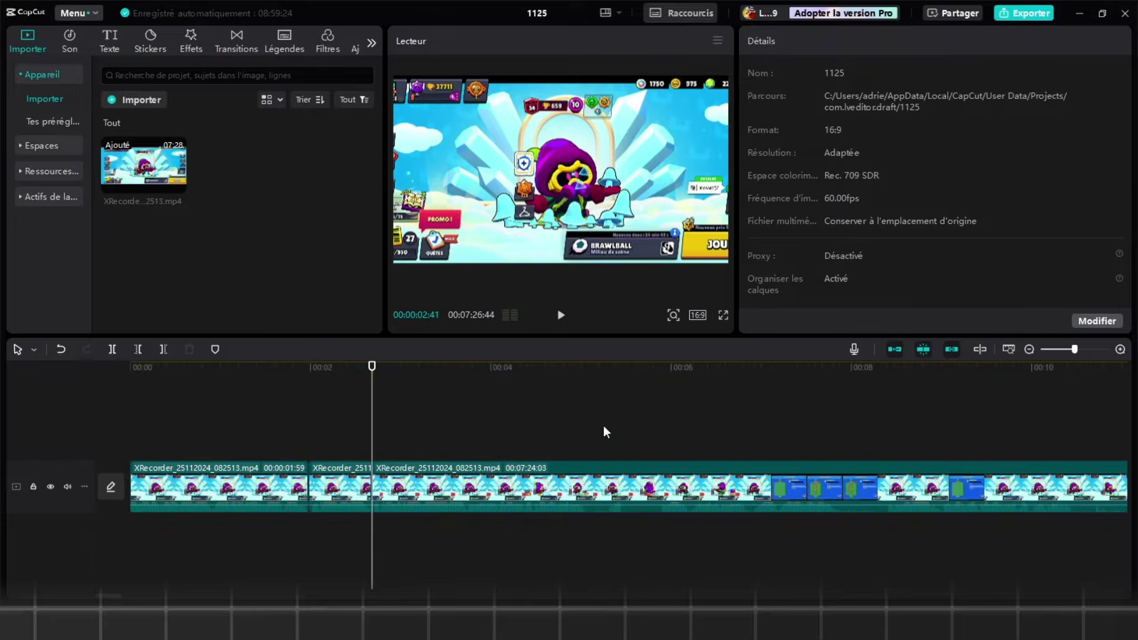
- Cut the footage again near the 5-second mark and delete the unwanted part before the playhead
{"action": "key", "text": "q"}
{"action": "left_click", "coordinate": [639, 426]}
{"action": "scroll", "coordinate": [595, 428], "scroll_direction": "up", "scroll_amount": 1, "text": "ctrl"}
{"action": "left_click", "coordinate": [660, 431]}
{"action": "key", "text": "q"}
- Try deleting the content after the playhead in the third segment and undo the deletion
{"action": "left_click", "coordinate": [577, 419]}
{"action": "key", "text": "w"}
{"action": "key", "text": "ctrl+z"}
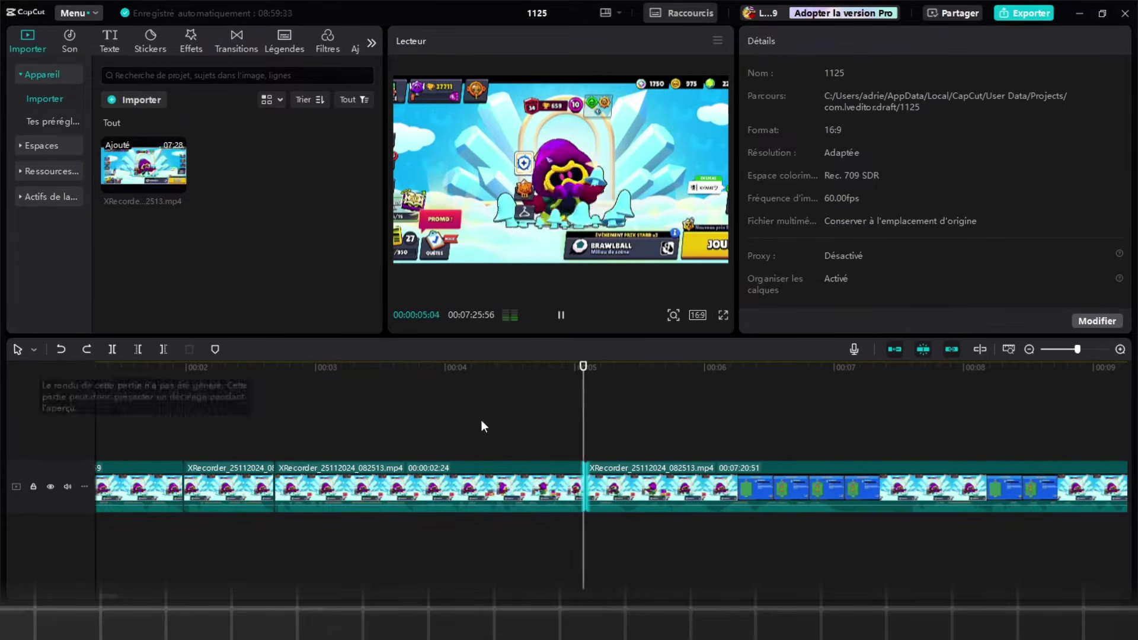
{"action": "key", "text": "ctrl+z"}
- Play the cuts around 5 seconds and trim the third segment to 00:00:02:19
{"action": "key", "text": "space"}
{"action": "key", "text": "q"}
{"action": "scroll", "coordinate": [294, 422], "scroll_direction": "down", "scroll_amount": 1, "text": "ctrl"}
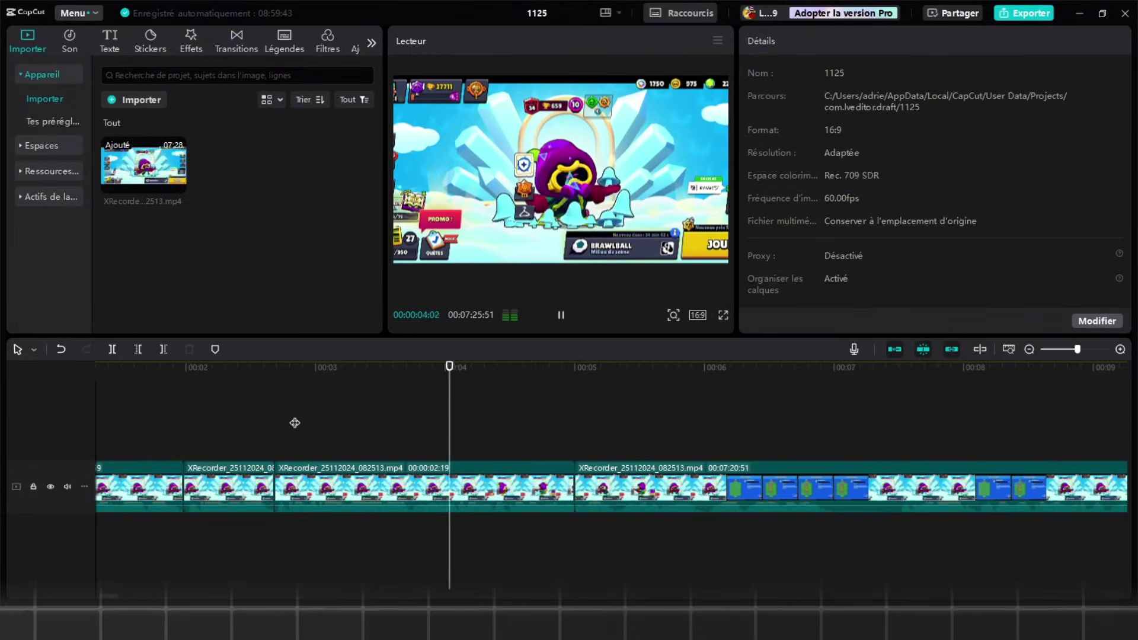
{"action": "scroll", "coordinate": [608, 438], "scroll_direction": "up", "scroll_amount": 1, "text": "ctrl"}
- Split the footage between 5 and 6.5 seconds into two more short segments, deleting the unwanted footage before the playhead
{"action": "key", "text": "ctrl+b"}
{"action": "left_click", "coordinate": [745, 432]}
{"action": "key", "text": "q"}
{"action": "key", "text": "ctrl+b"}
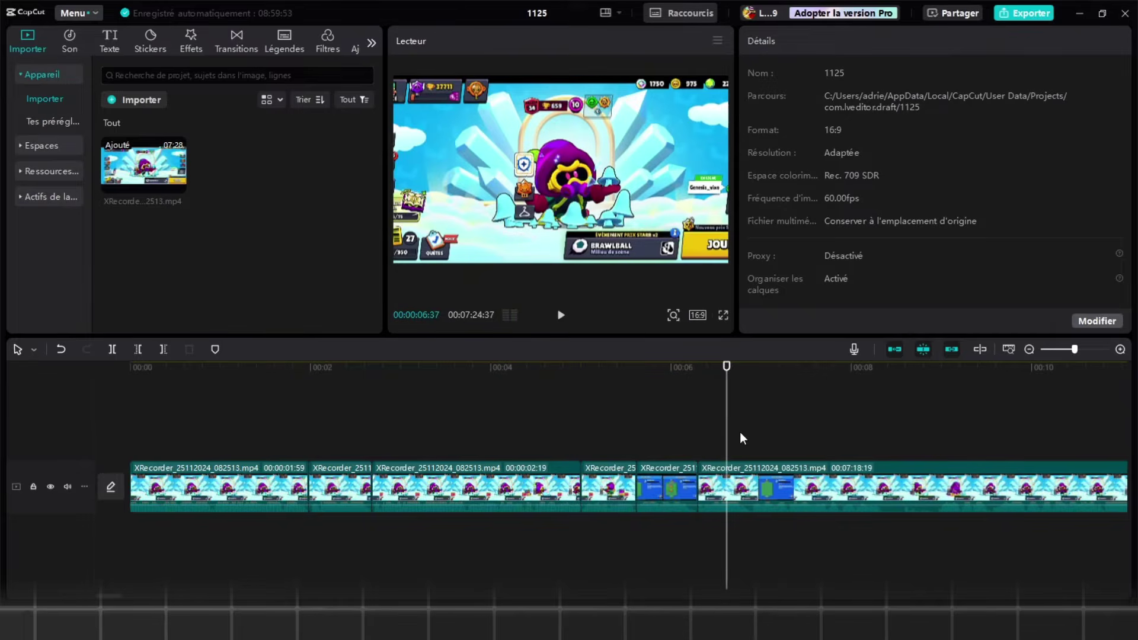
{"action": "scroll", "coordinate": [736, 437], "scroll_direction": "down", "scroll_amount": 1, "text": "ctrl"}
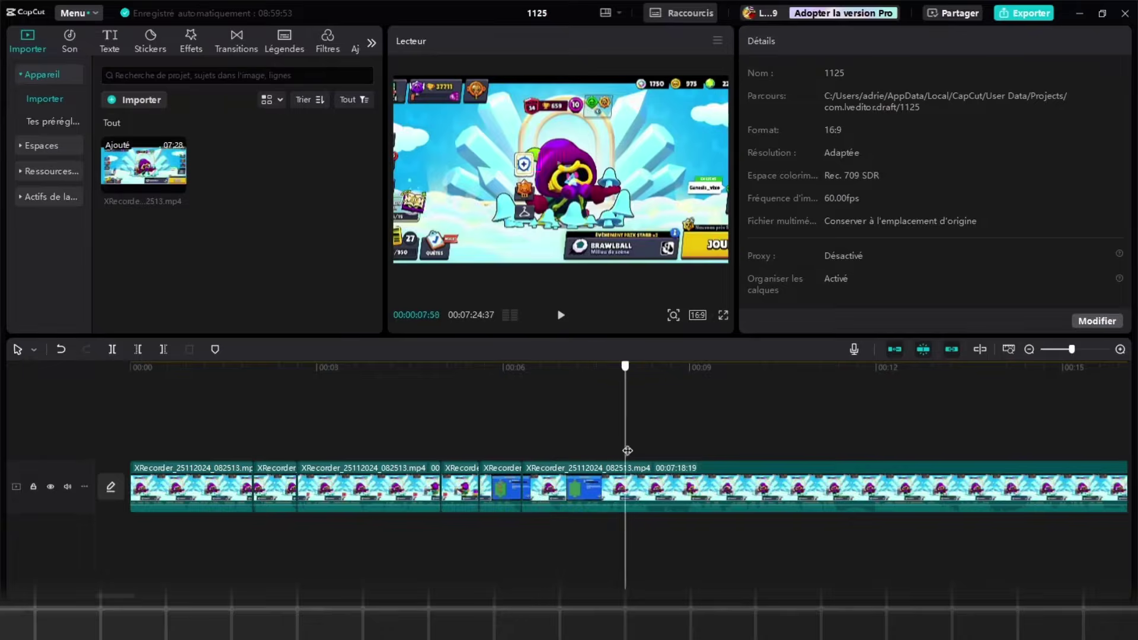
- Split the remaining footage at 00:00:08:21, at about 10.8 seconds and at 00:00:13:07
{"action": "left_click", "coordinate": [588, 442]}
{"action": "left_click_drag", "start_coordinate": [587, 442], "coordinate": [650, 492]}
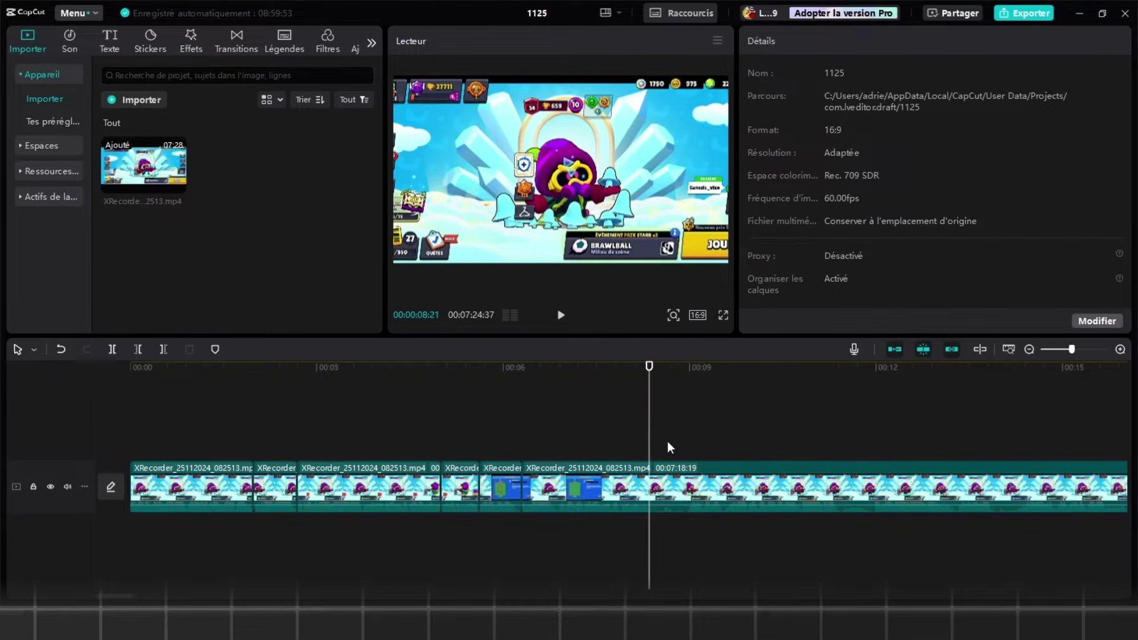
{"action": "key", "text": "ctrl+b"}
{"action": "left_click_drag", "start_coordinate": [649, 437], "coordinate": [800, 422]}
{"action": "key", "text": "ctrl+b"}
{"action": "key", "text": "ctrl+z"}
{"action": "key", "text": "ctrl+b"}
{"action": "left_click", "coordinate": [947, 405]}
{"action": "key", "text": "ctrl+b"}
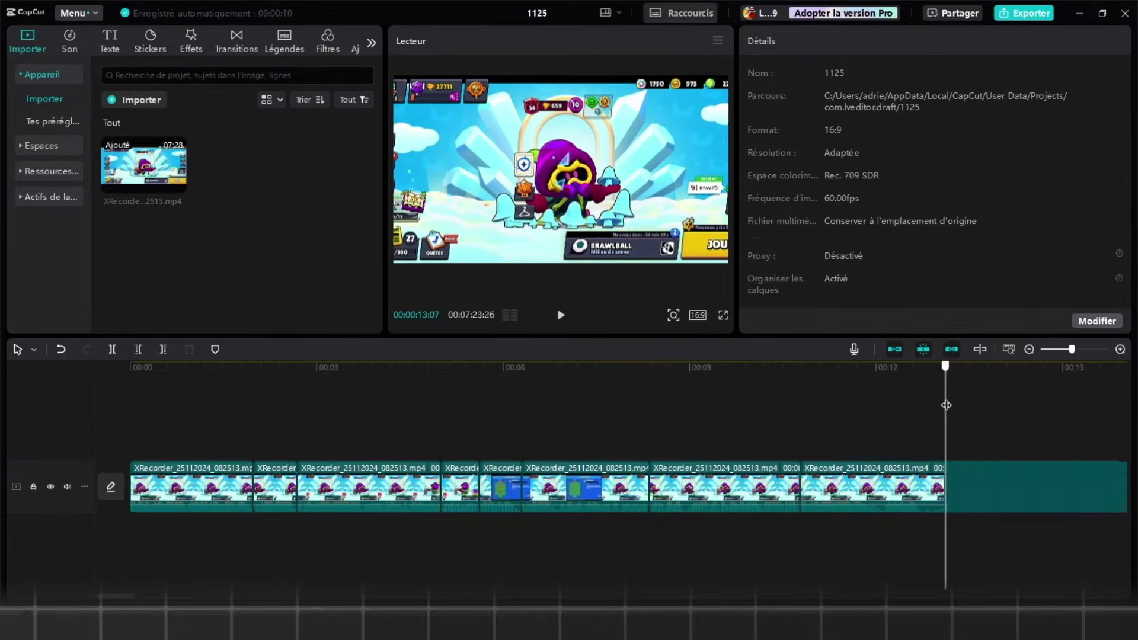
- Cut the footage at about 12.7 seconds and delete the unwanted part up to the 00:00:13:07 cut
{"action": "left_click_drag", "start_coordinate": [947, 406], "coordinate": [923, 382]}
{"action": "key", "text": "ctrl+b"}
{"action": "key", "text": "Delete"}
{"action": "left_click", "coordinate": [490, 417]}
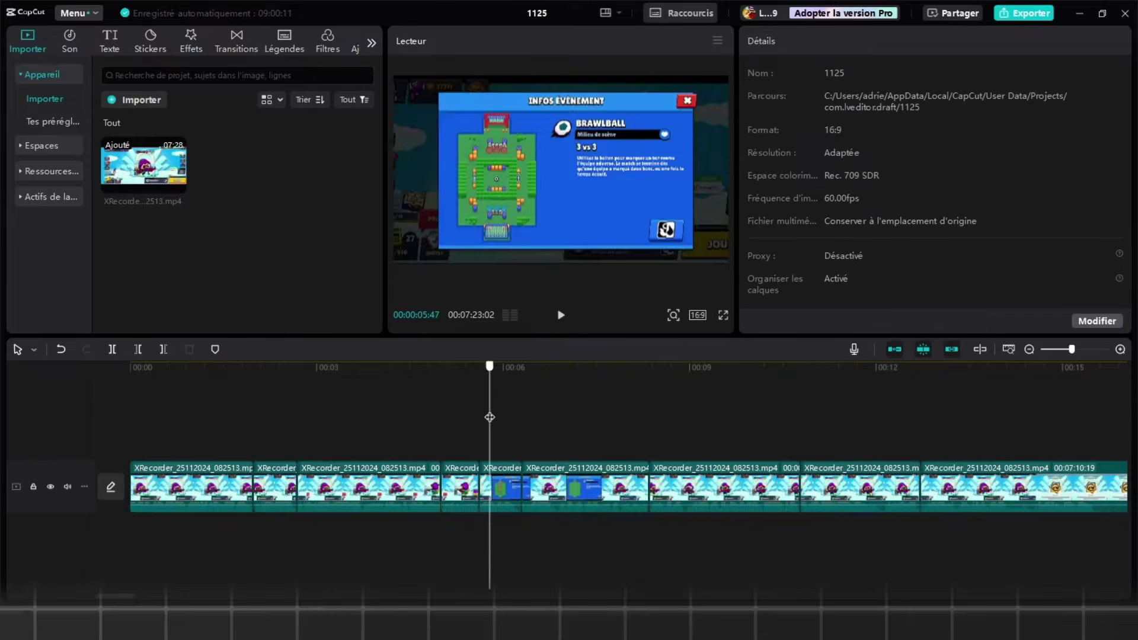
{"action": "left_click", "coordinate": [552, 440]}
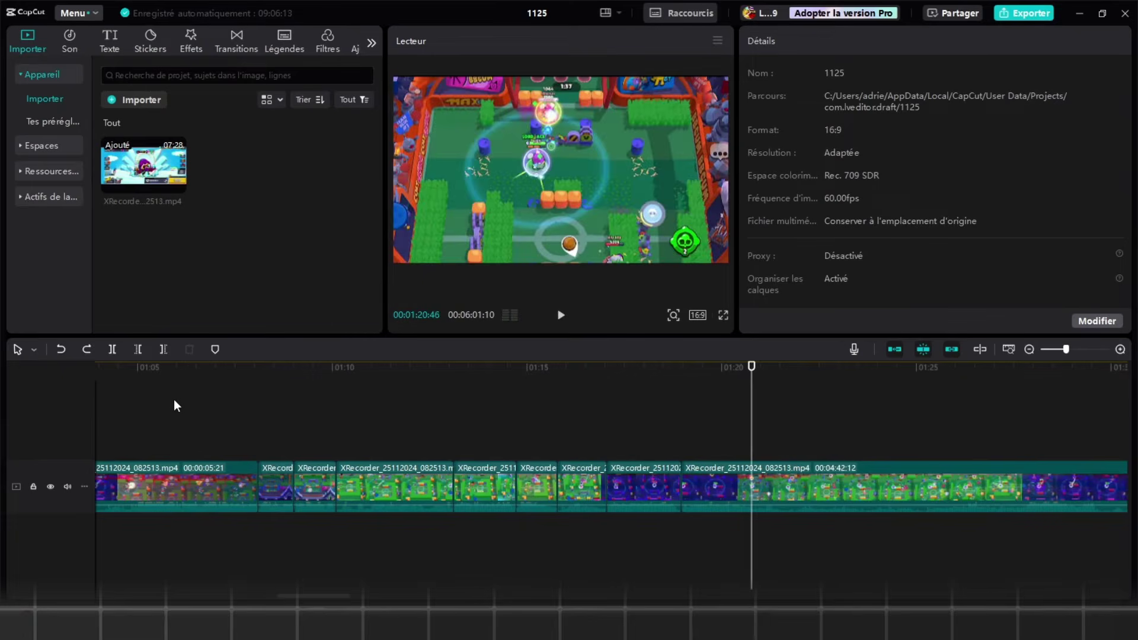
- Undo the last timeline edit and redo it
{"action": "left_click", "coordinate": [65, 346]}
{"action": "left_click", "coordinate": [88, 349]}
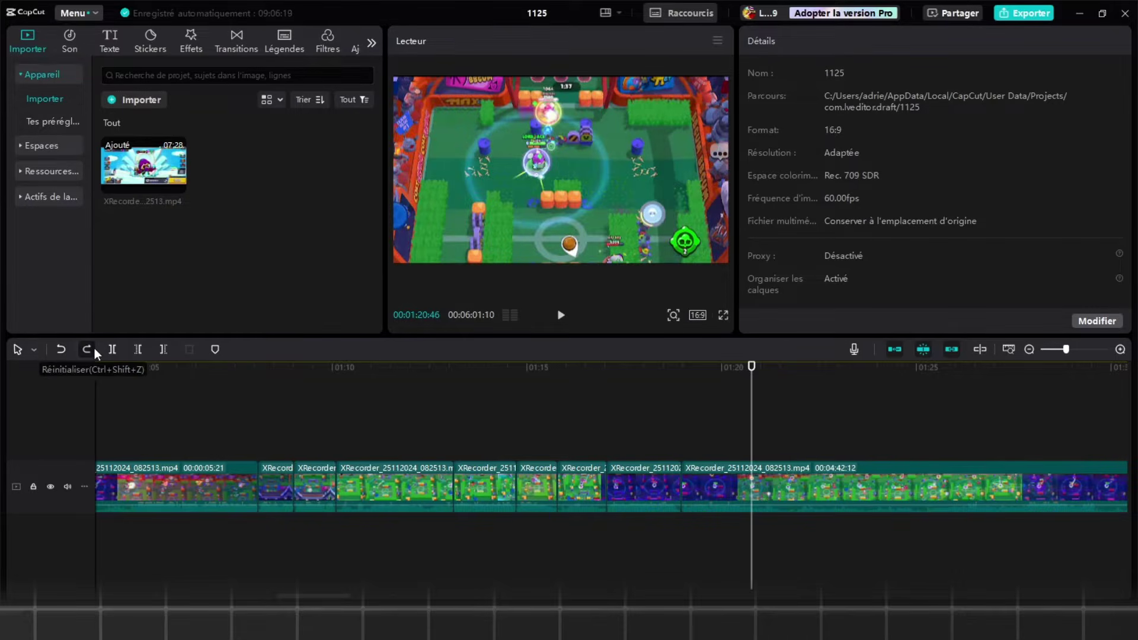
{"action": "left_click", "coordinate": [672, 438]}
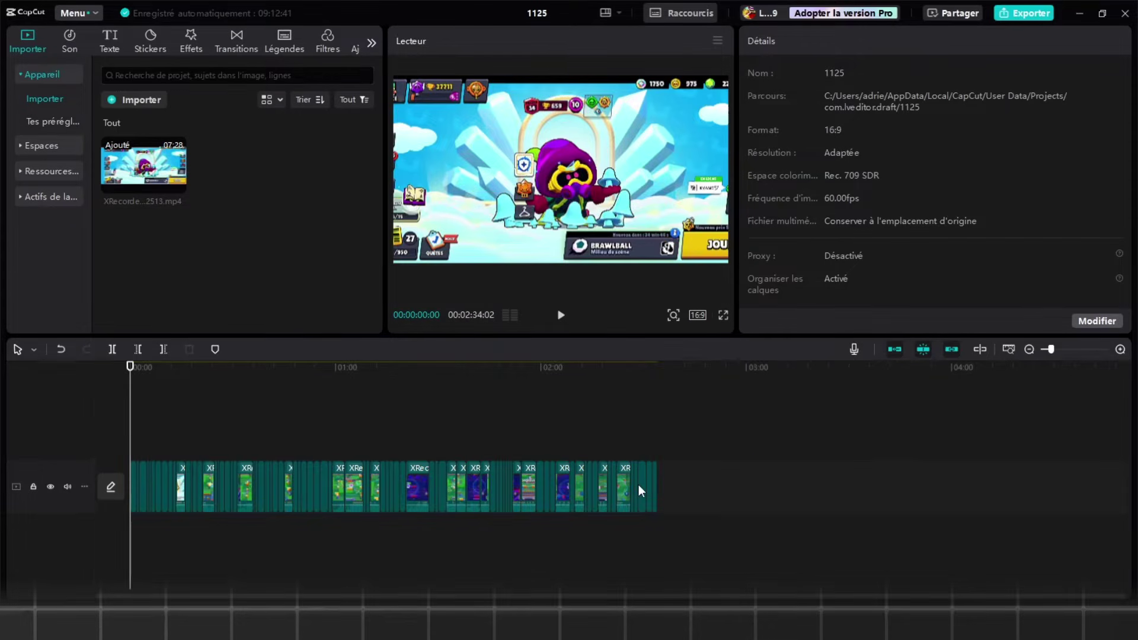
- Turn on uniform resizing for the first clip of the cut footage
{"action": "scroll", "coordinate": [575, 498], "scroll_direction": "up", "scroll_amount": 3}
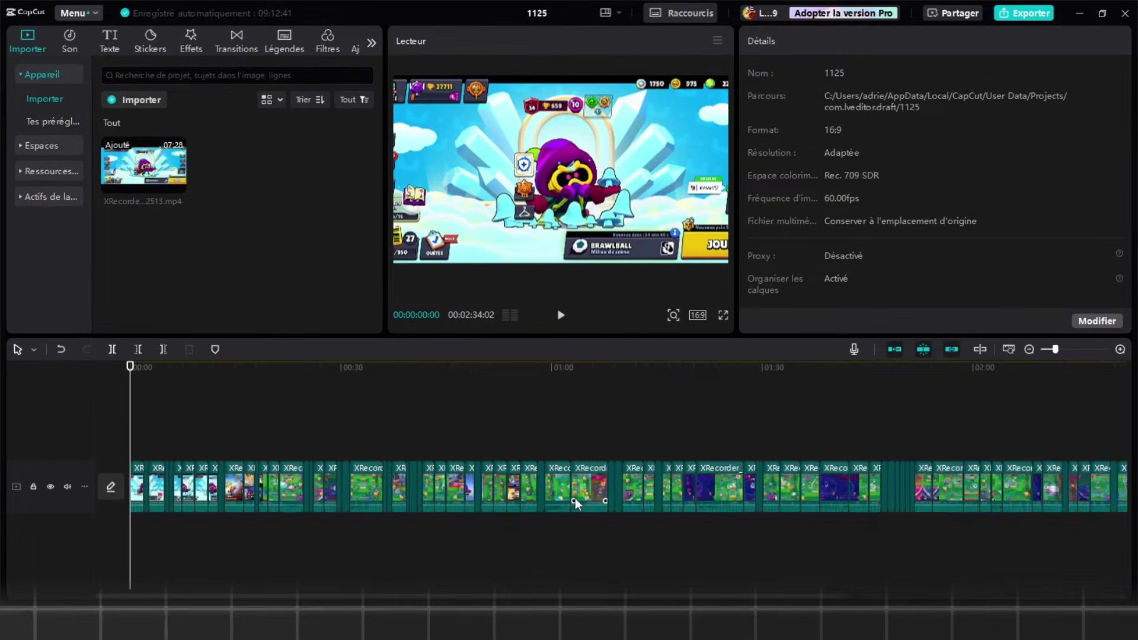
{"action": "scroll", "coordinate": [575, 498], "scroll_direction": "down", "scroll_amount": 5}
{"action": "scroll", "coordinate": [473, 504], "scroll_direction": "up", "scroll_amount": 5}
{"action": "scroll", "coordinate": [472, 502], "scroll_direction": "down", "scroll_amount": 2}
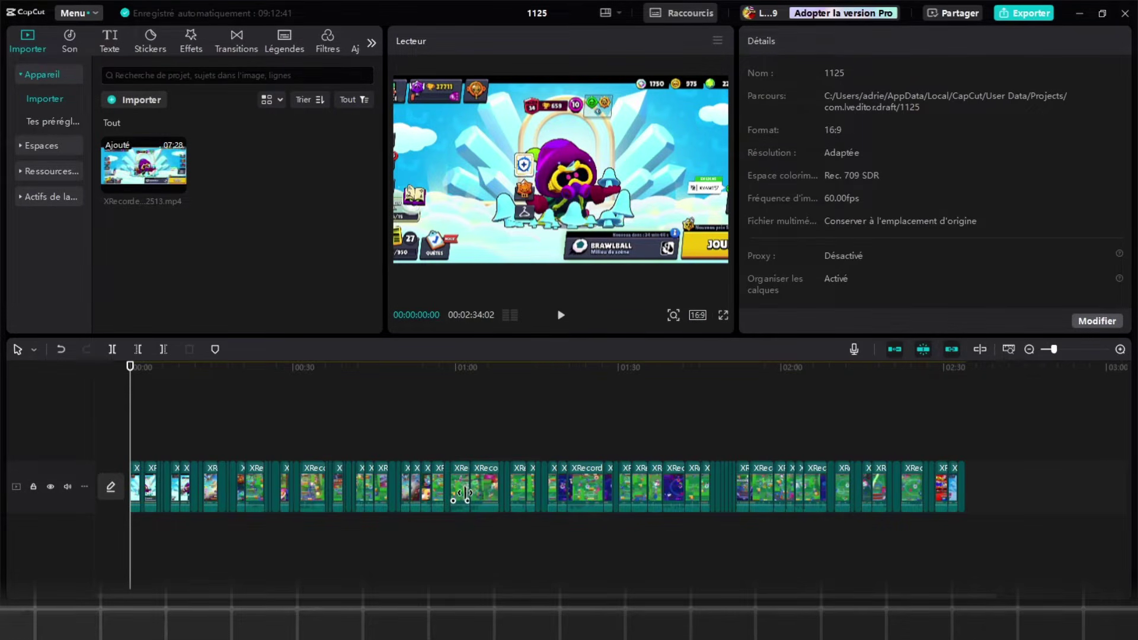
{"action": "scroll", "coordinate": [243, 512], "scroll_direction": "up", "scroll_amount": 3}
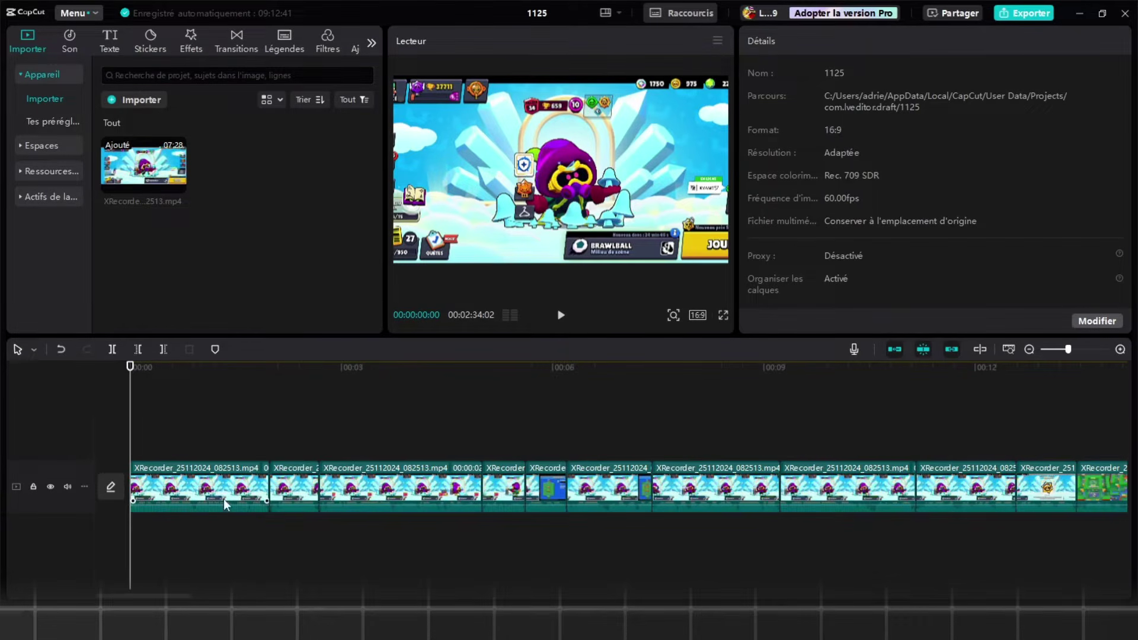
{"action": "left_click", "coordinate": [176, 488]}
{"action": "scroll", "coordinate": [181, 490], "scroll_direction": "up", "scroll_amount": 1}
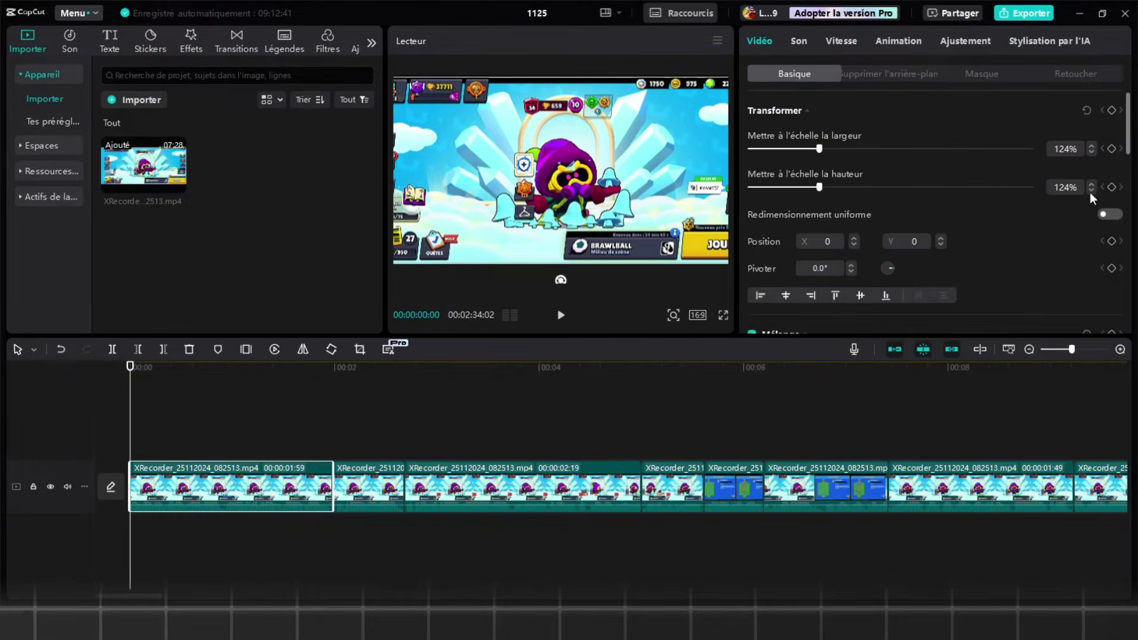
{"action": "left_click", "coordinate": [1113, 217]}
- Select all clips on the timeline and turn on uniform resizing for them together
{"action": "scroll", "coordinate": [429, 452], "scroll_direction": "down", "scroll_amount": 2}
{"action": "left_click", "coordinate": [320, 476]}
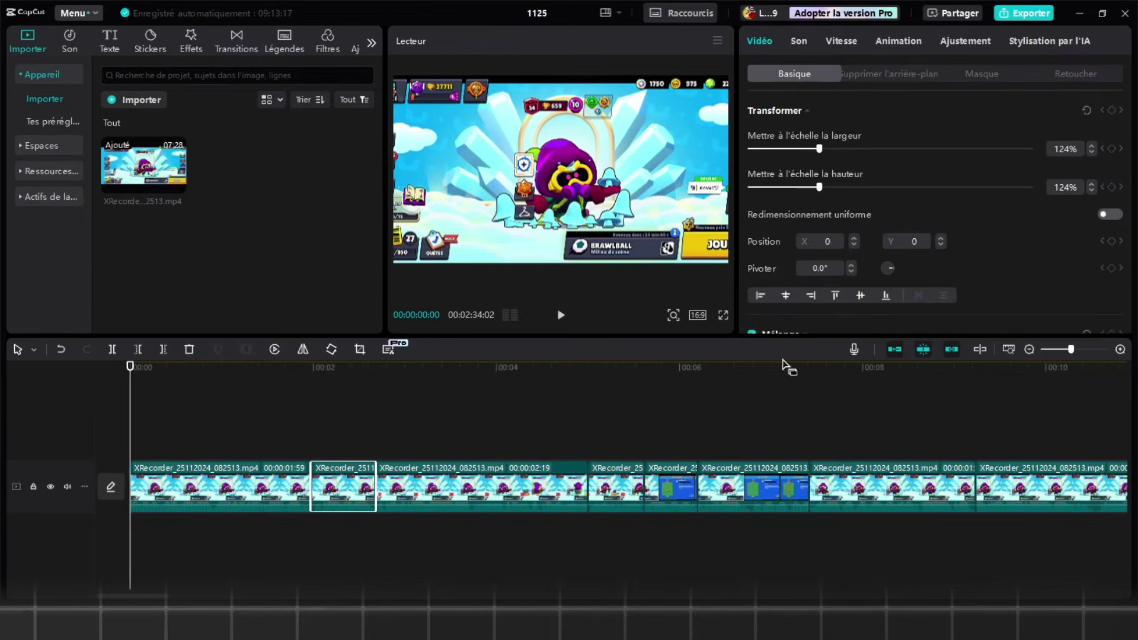
{"action": "scroll", "coordinate": [721, 451], "scroll_direction": "down", "scroll_amount": 10}
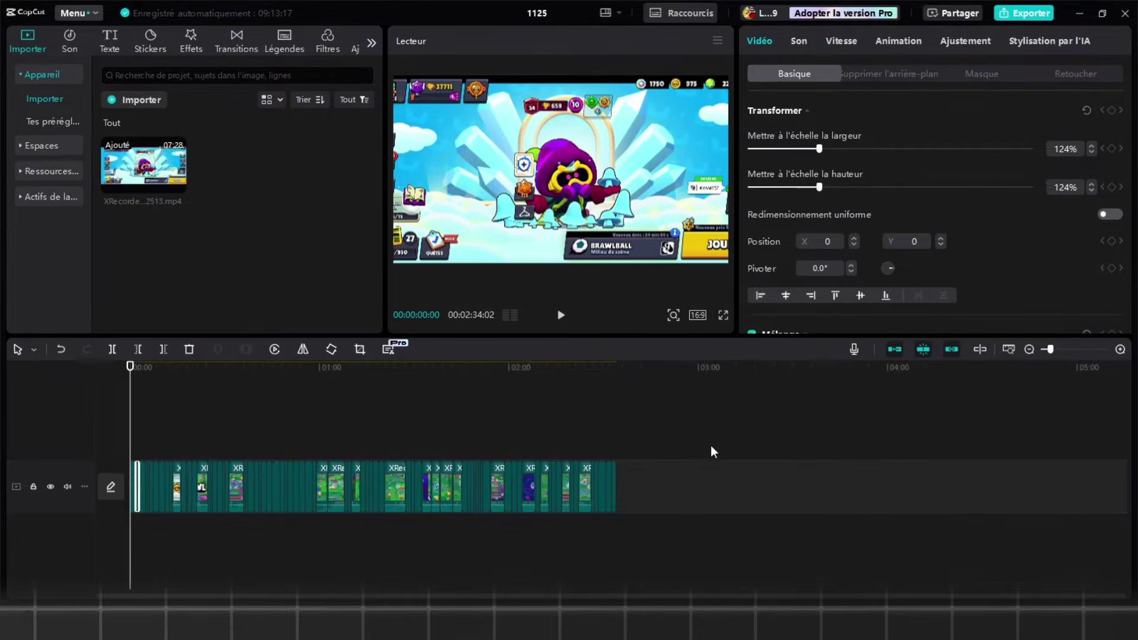
{"action": "left_click_drag", "start_coordinate": [696, 419], "coordinate": [115, 513]}
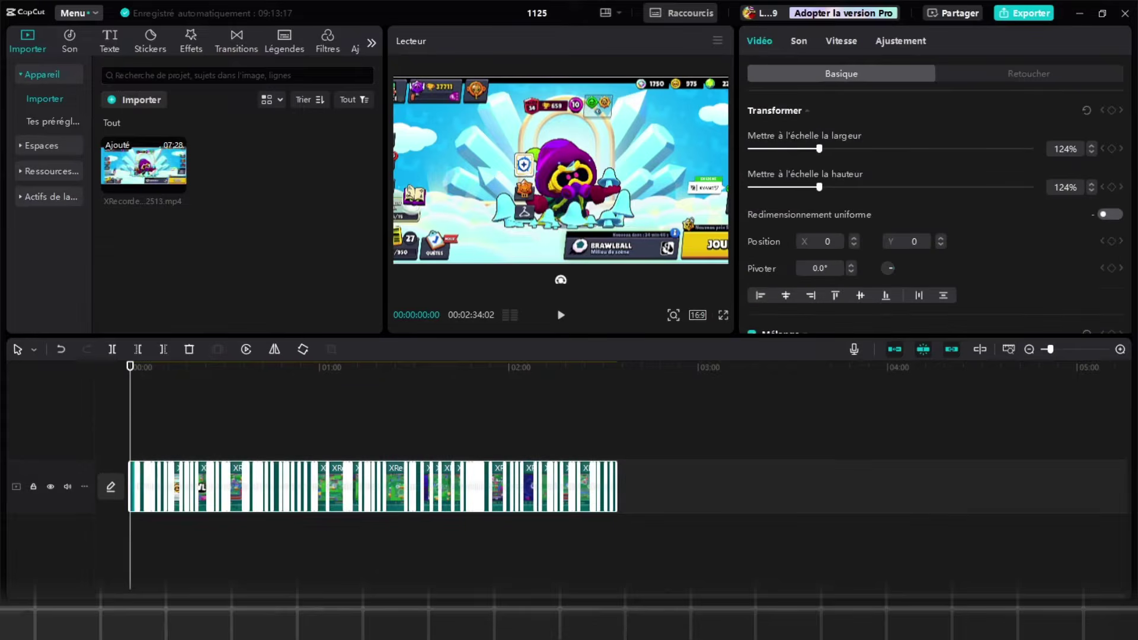
{"action": "left_click", "coordinate": [1113, 216]}
- Add scale keyframes to the first clip at 00:00:00:08 and at its start
{"action": "scroll", "coordinate": [174, 442], "scroll_direction": "up", "scroll_amount": 10}
{"action": "left_click", "coordinate": [175, 442]}
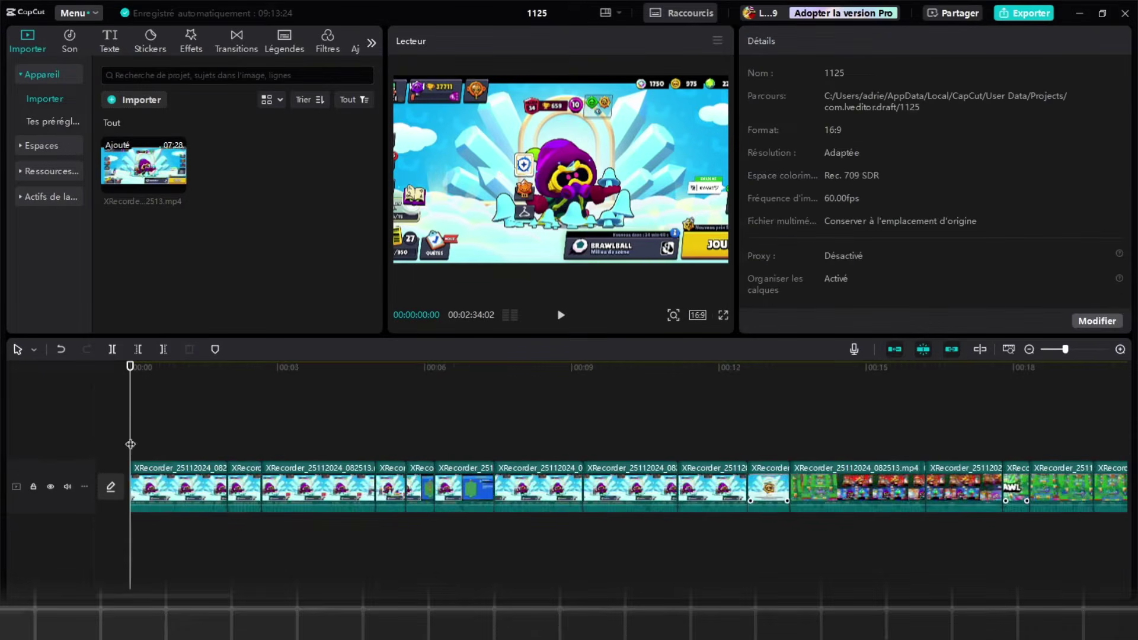
{"action": "scroll", "coordinate": [174, 443], "scroll_direction": "up", "scroll_amount": 1}
{"action": "left_click", "coordinate": [159, 493]}
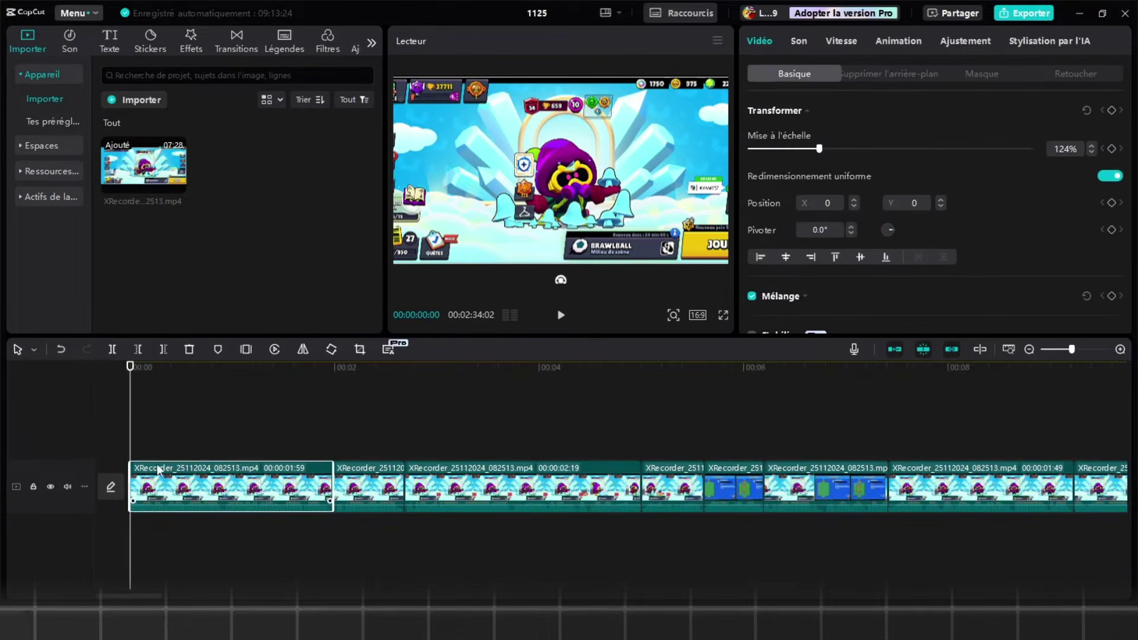
{"action": "left_click_drag", "start_coordinate": [130, 429], "coordinate": [145, 427]}
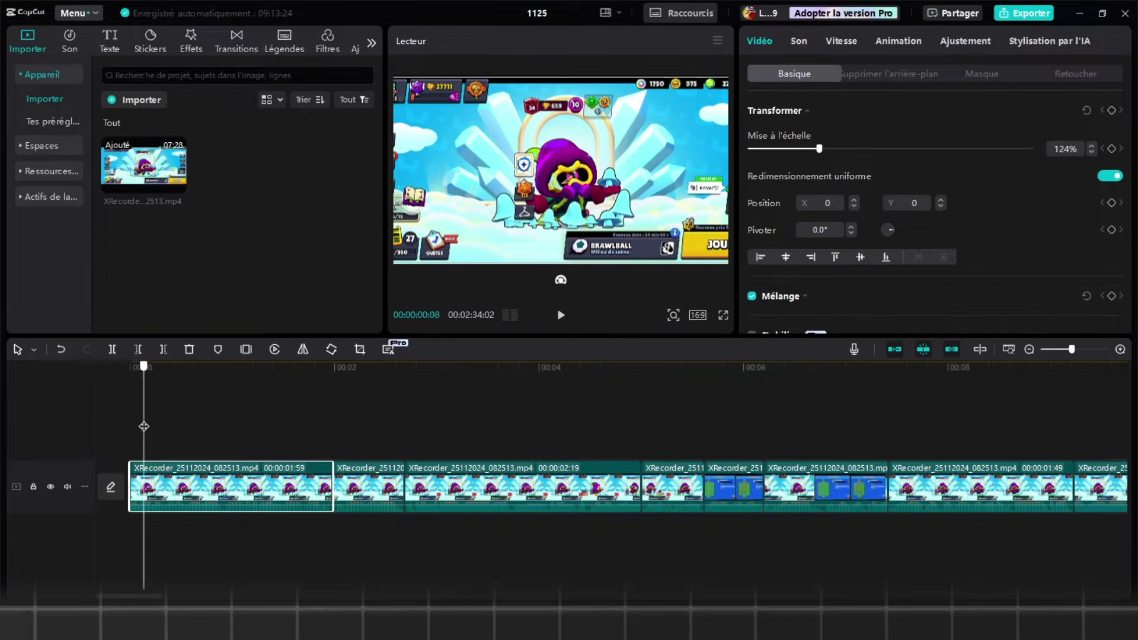
{"action": "left_click", "coordinate": [1115, 151]}
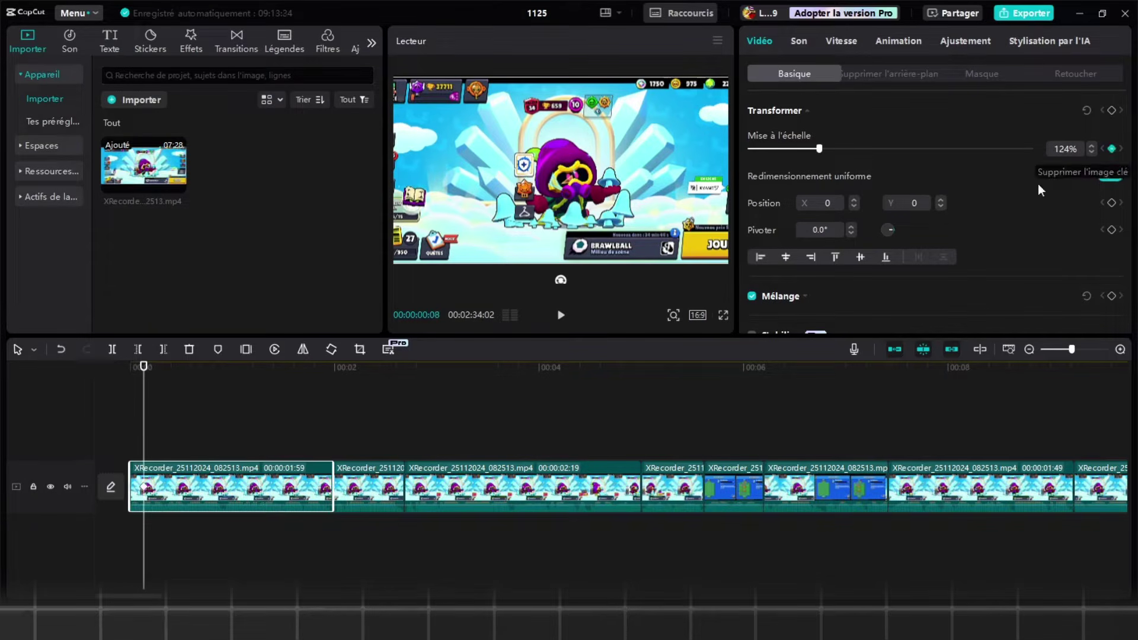
{"action": "left_click", "coordinate": [121, 423]}
{"action": "left_click", "coordinate": [1121, 149]}
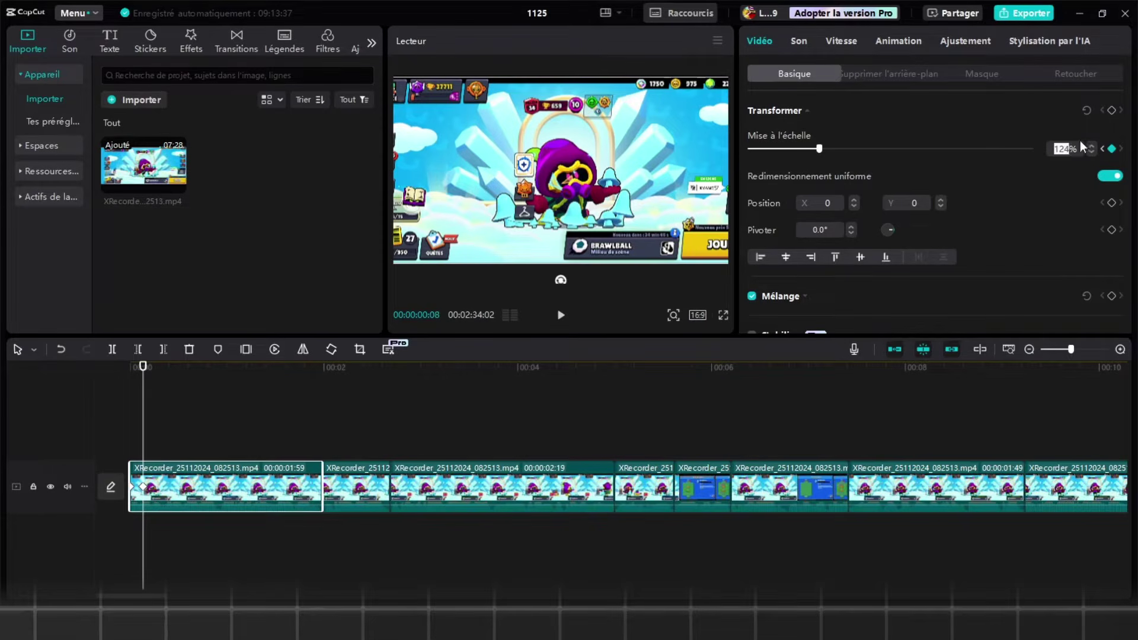
- Set the first clip's scale to 157% at the 00:00:00:08 keyframe and play the zoom from the start
{"action": "left_click_drag", "start_coordinate": [821, 148], "coordinate": [838, 149]}
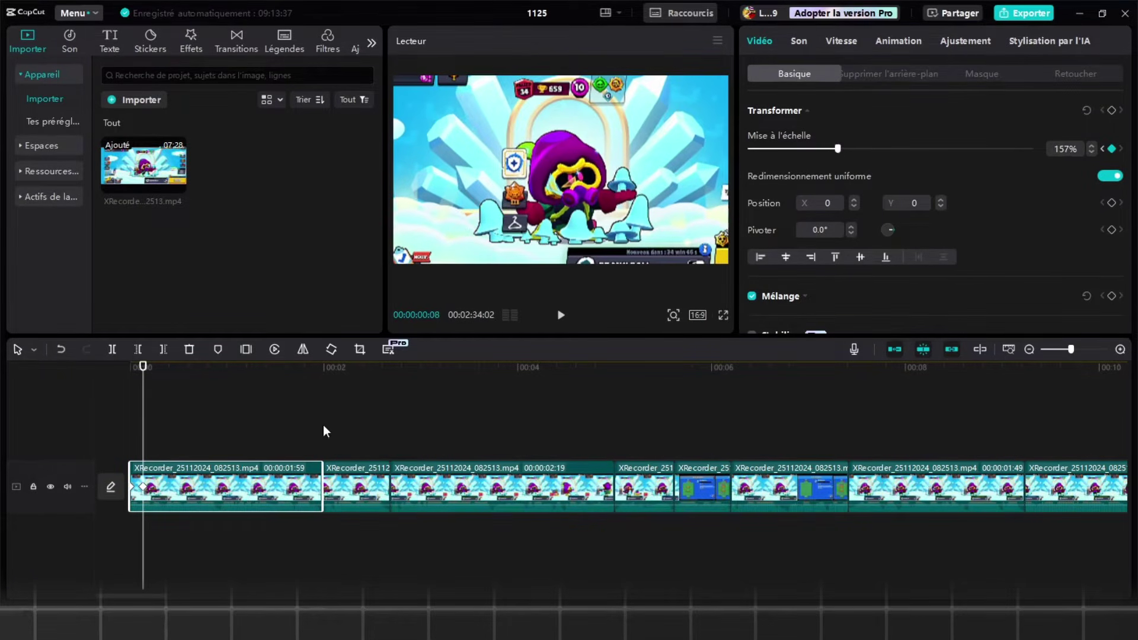
{"action": "left_click", "coordinate": [169, 429]}
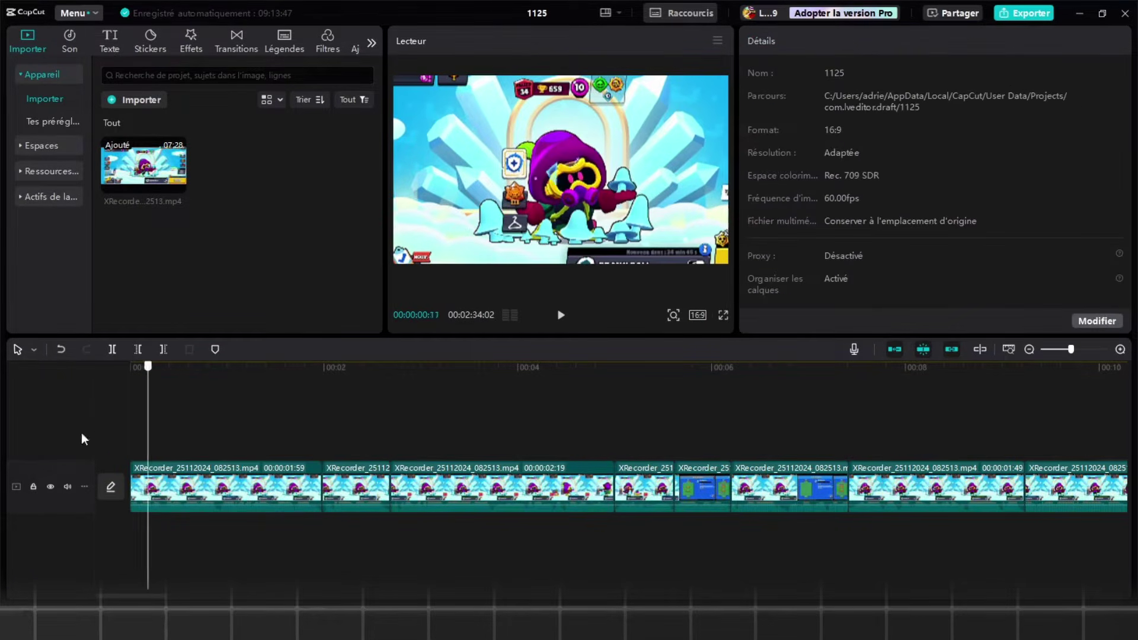
{"action": "left_click", "coordinate": [130, 451]}
{"action": "key", "text": "space"}
{"action": "left_click", "coordinate": [152, 453]}
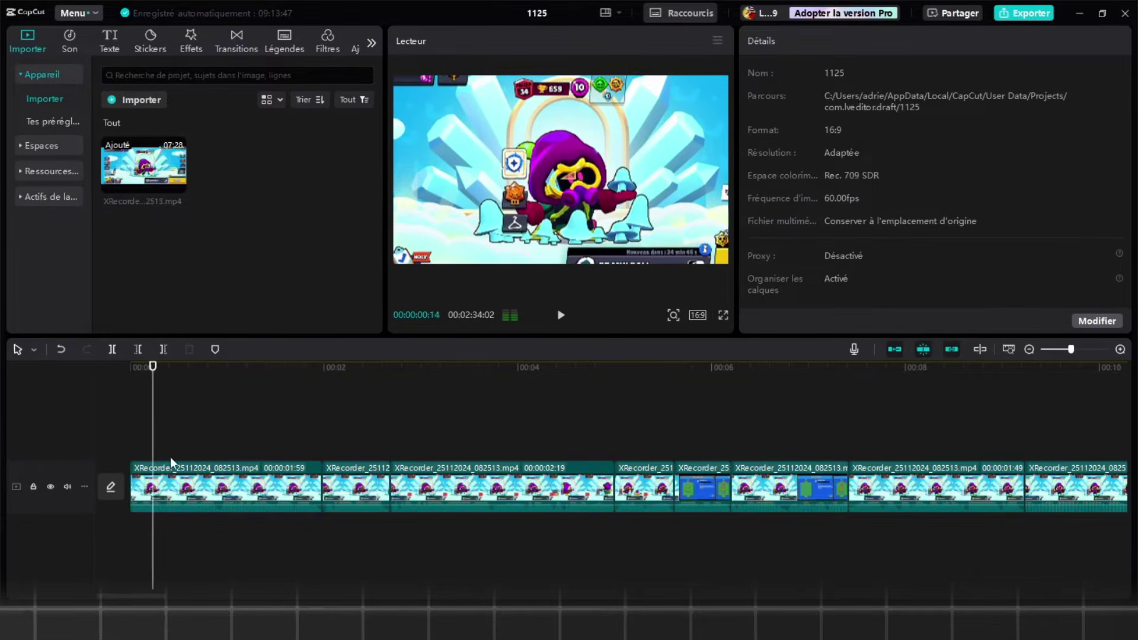
{"action": "scroll", "coordinate": [166, 450], "scroll_direction": "up", "scroll_amount": 1, "text": "ctrl"}
{"action": "left_click", "coordinate": [142, 432]}
{"action": "left_click", "coordinate": [121, 430]}
{"action": "scroll", "coordinate": [124, 437], "scroll_direction": "up", "scroll_amount": 1, "text": "ctrl"}
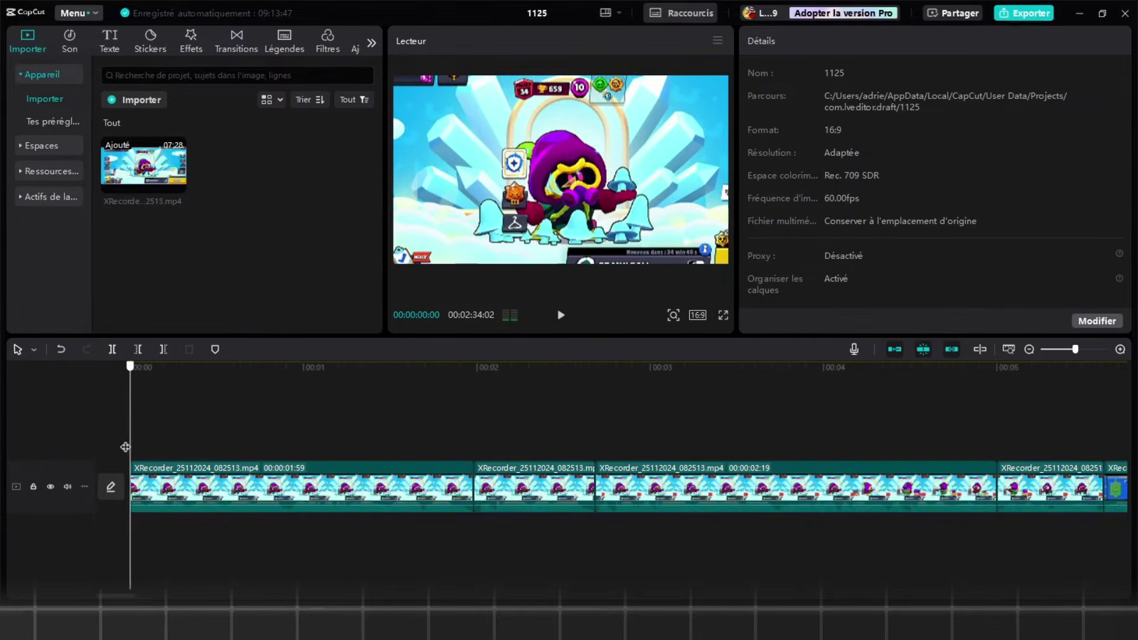
{"action": "key", "text": "space"}
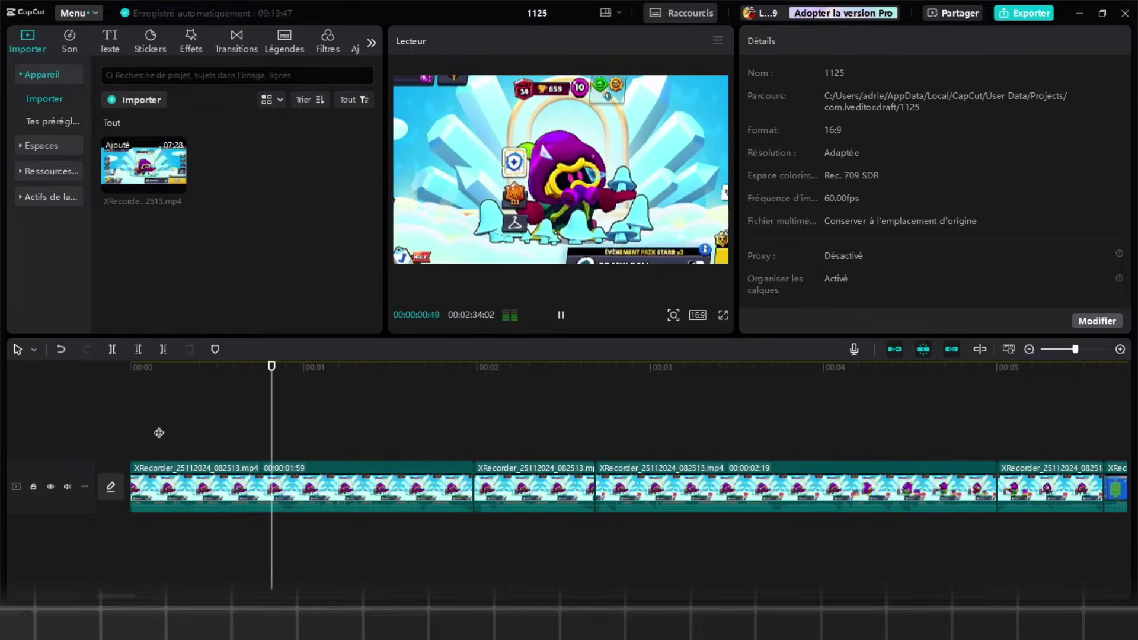
- Move the first clip's 157% scale keyframe to 00:00:00:15
{"action": "left_click", "coordinate": [159, 436]}
{"action": "left_click", "coordinate": [152, 462]}
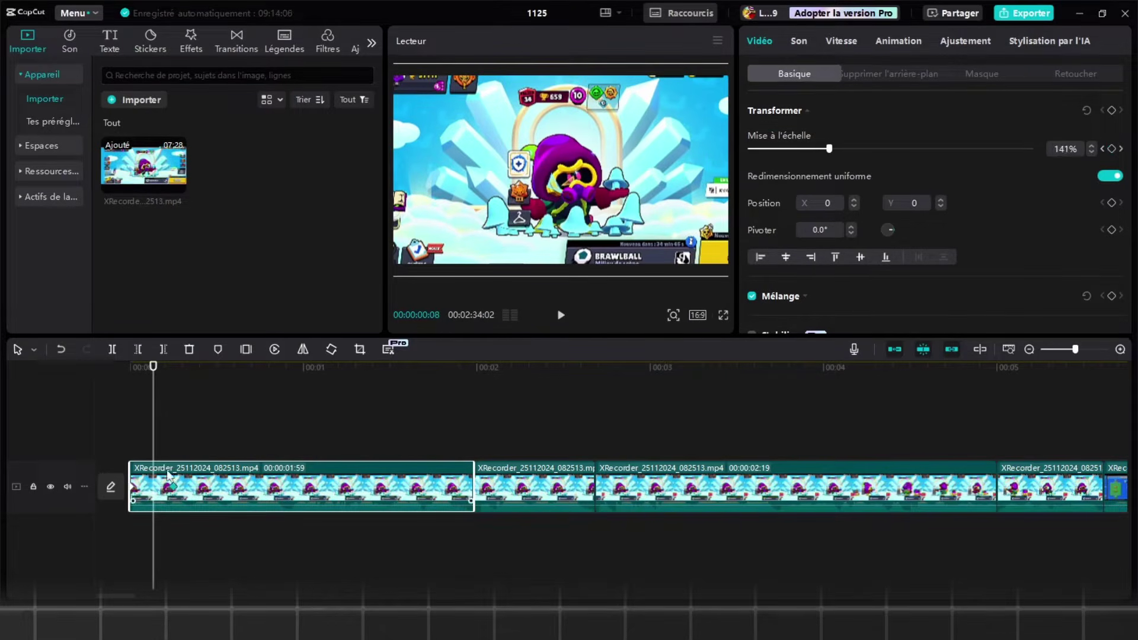
{"action": "left_click", "coordinate": [174, 441]}
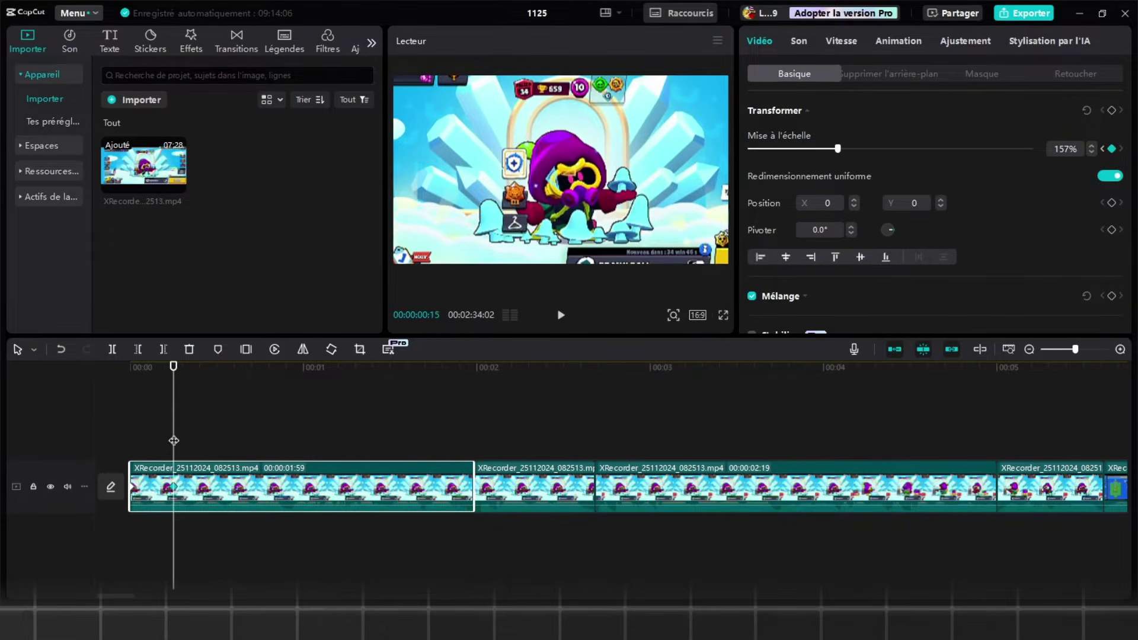
- Show the first clip's scale keyframe curve and apply the cubic ease-out graph "Sorti… cube" between the two keyframes
{"action": "right_click", "coordinate": [195, 491]}
{"action": "left_click", "coordinate": [250, 549]}
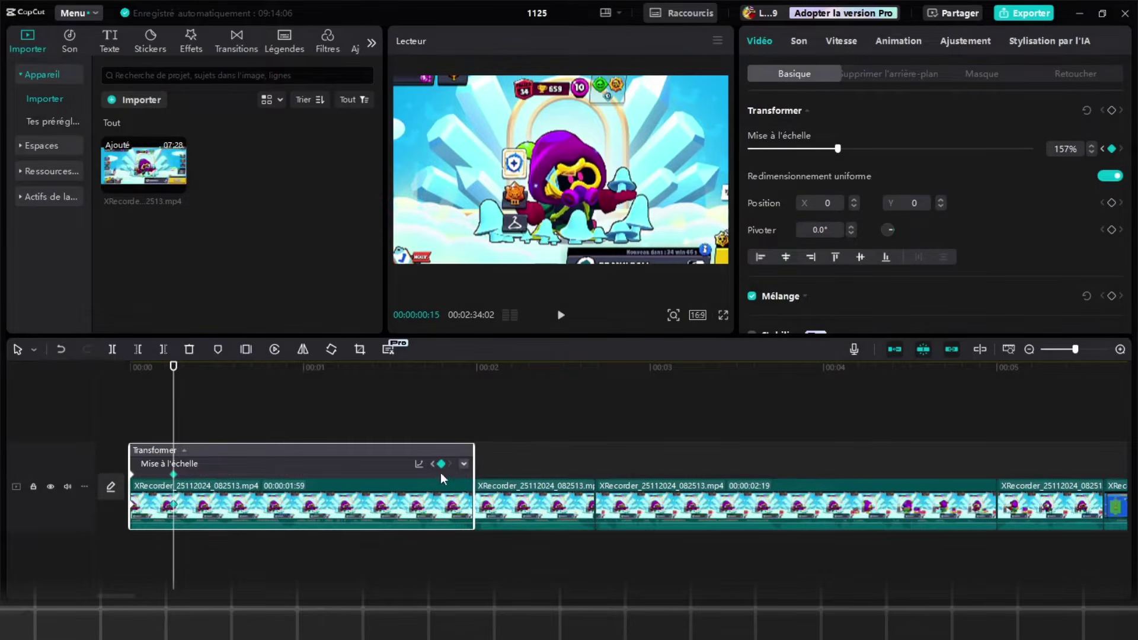
{"action": "scroll", "coordinate": [210, 479], "scroll_direction": "up", "scroll_amount": 1}
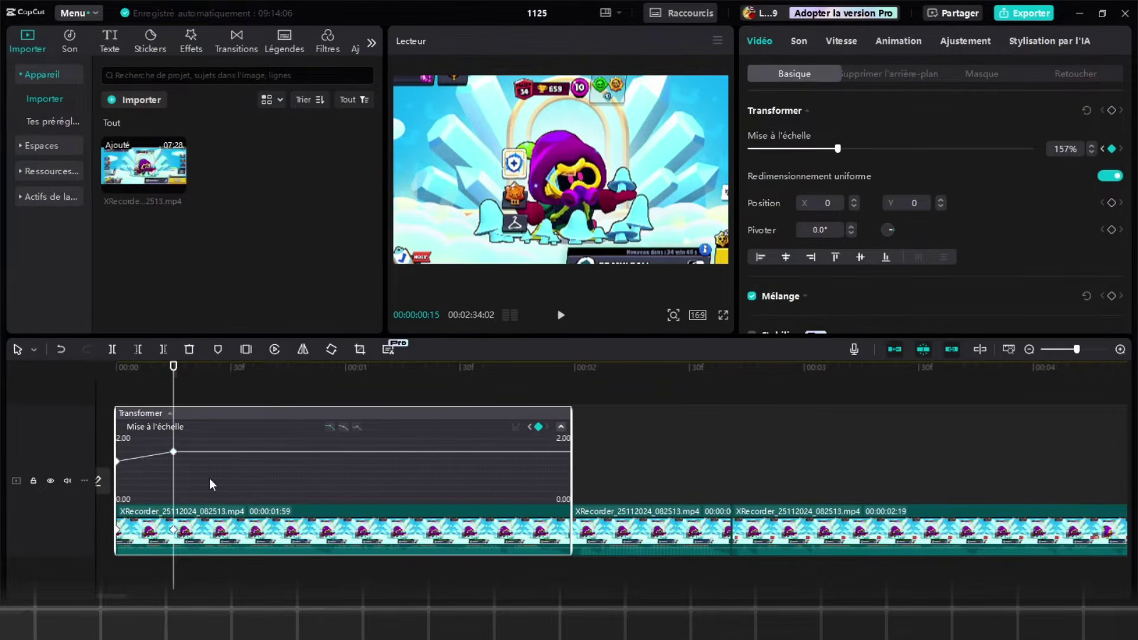
{"action": "left_click", "coordinate": [516, 427]}
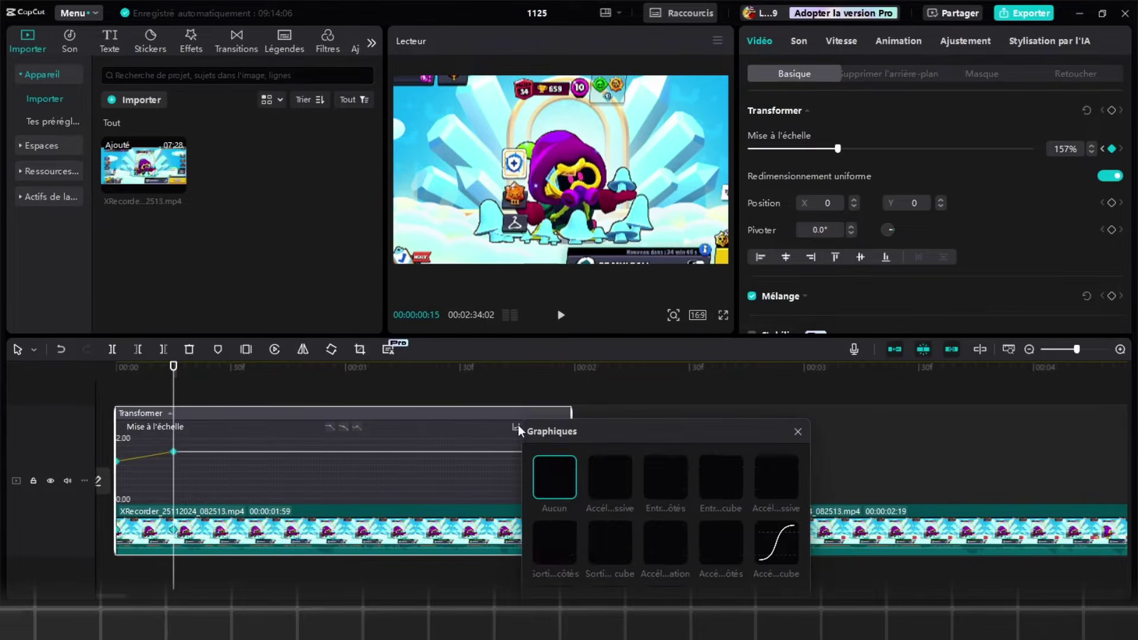
{"action": "left_click", "coordinate": [604, 536]}
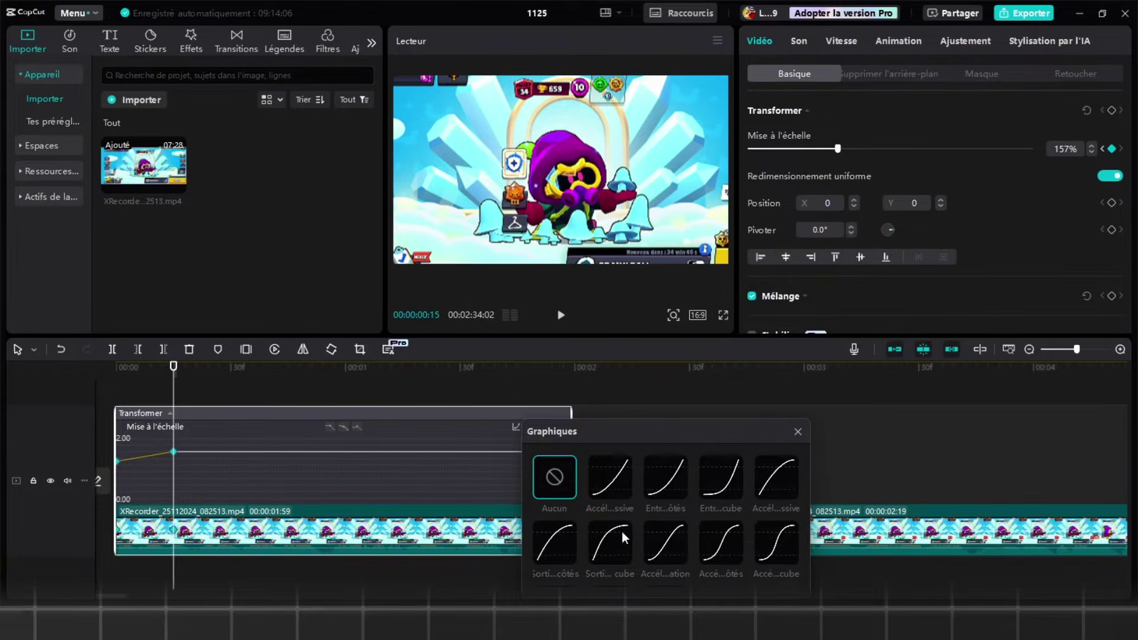
{"action": "left_click", "coordinate": [798, 431]}
- Play the first clip from the start to review the eased zoom
{"action": "left_click", "coordinate": [122, 439]}
{"action": "left_click", "coordinate": [123, 426]}
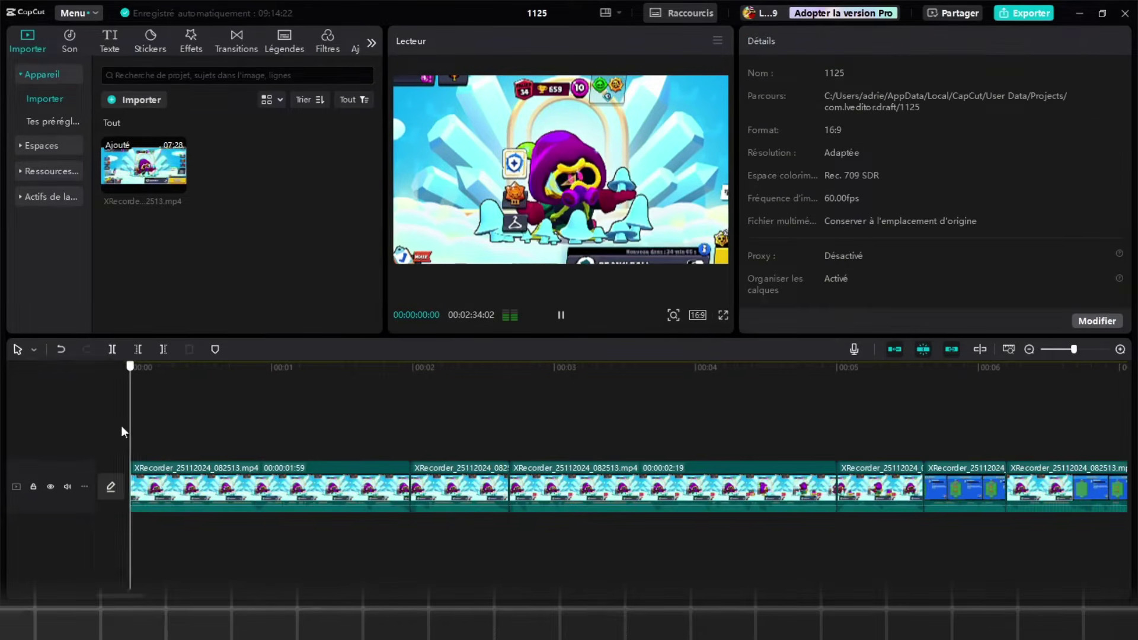
{"action": "left_click", "coordinate": [166, 468]}
{"action": "left_click", "coordinate": [137, 434]}
- Zoom the first clip back out by adding a scale keyframe at 00:00:00:56 and setting 125% at 00:00:01:07
{"action": "left_click_drag", "start_coordinate": [137, 434], "coordinate": [261, 425]}
{"action": "left_click", "coordinate": [261, 486]}
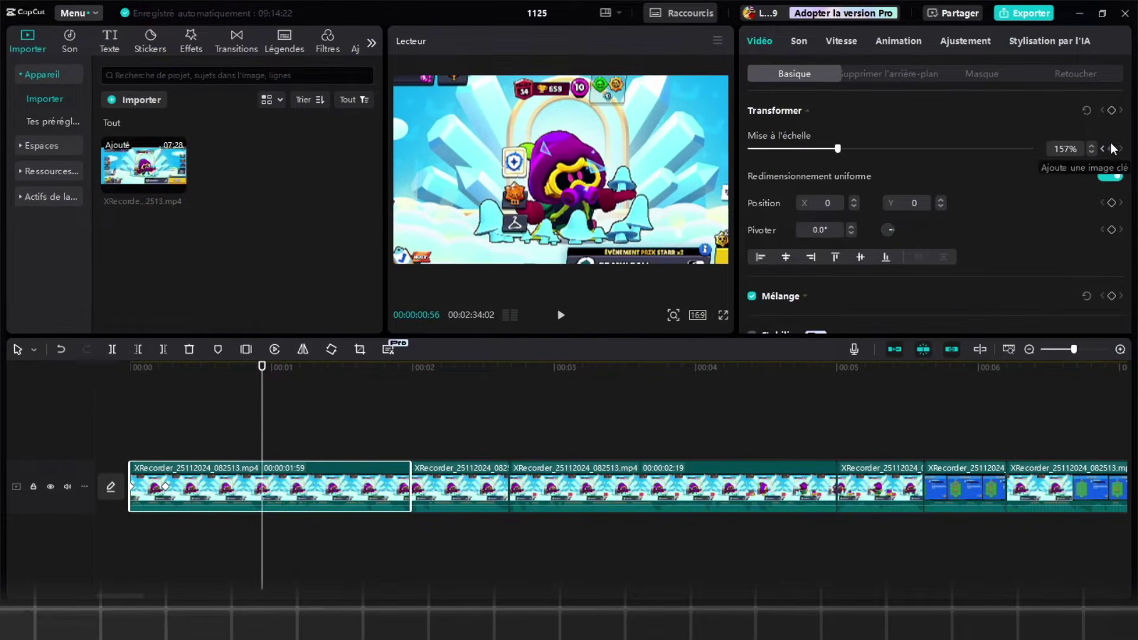
{"action": "left_click", "coordinate": [1112, 148]}
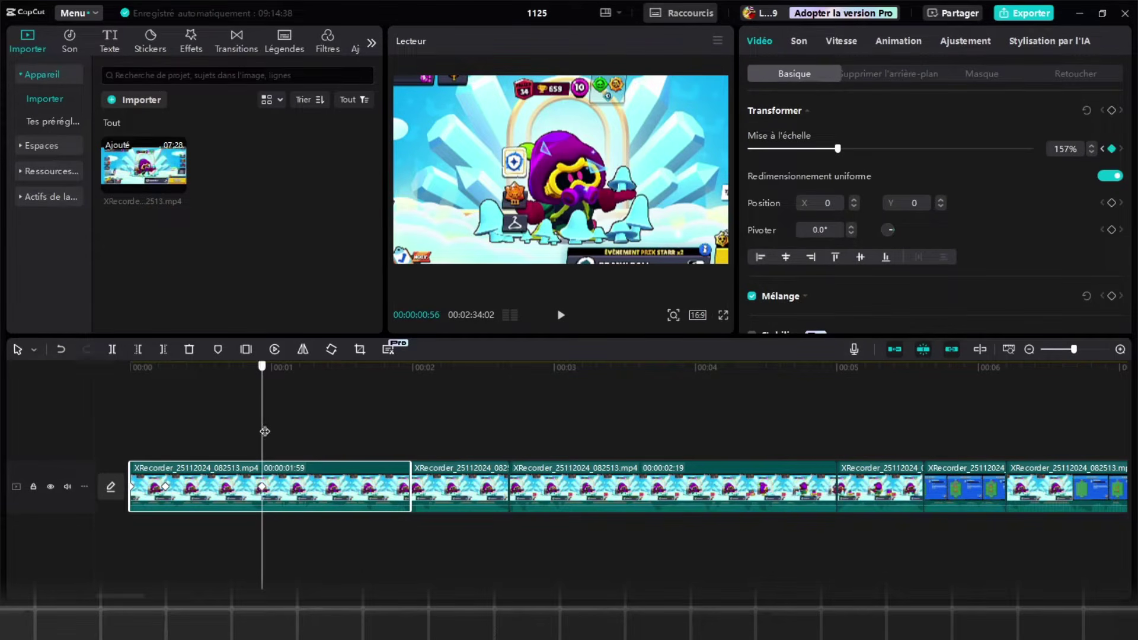
{"action": "left_click_drag", "start_coordinate": [265, 432], "coordinate": [288, 432]}
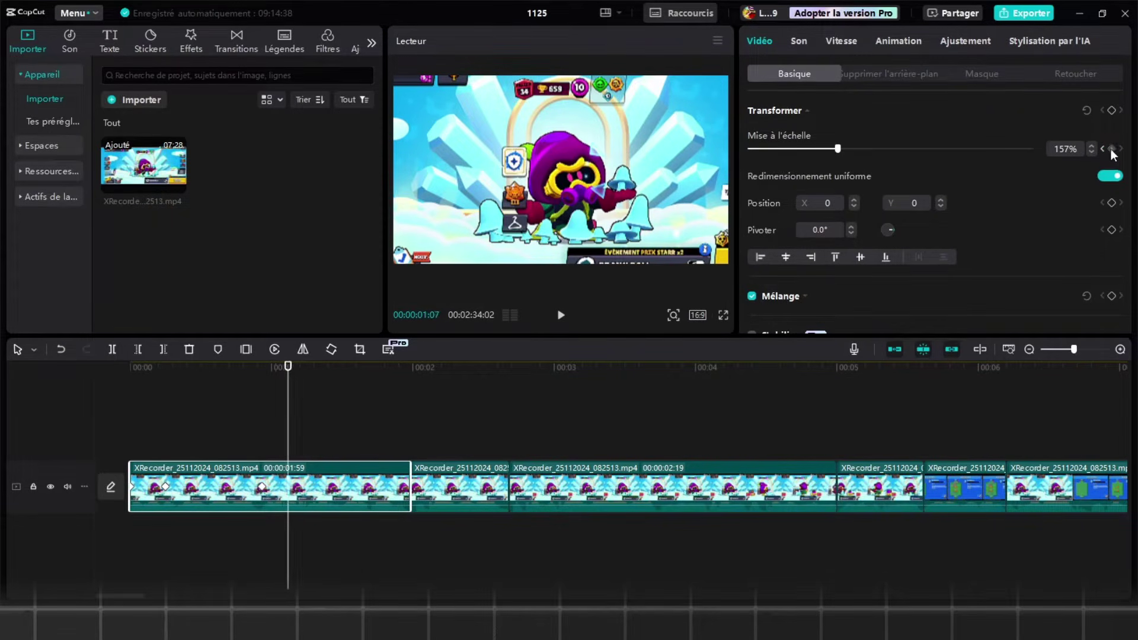
{"action": "left_click_drag", "start_coordinate": [838, 149], "coordinate": [820, 149]}
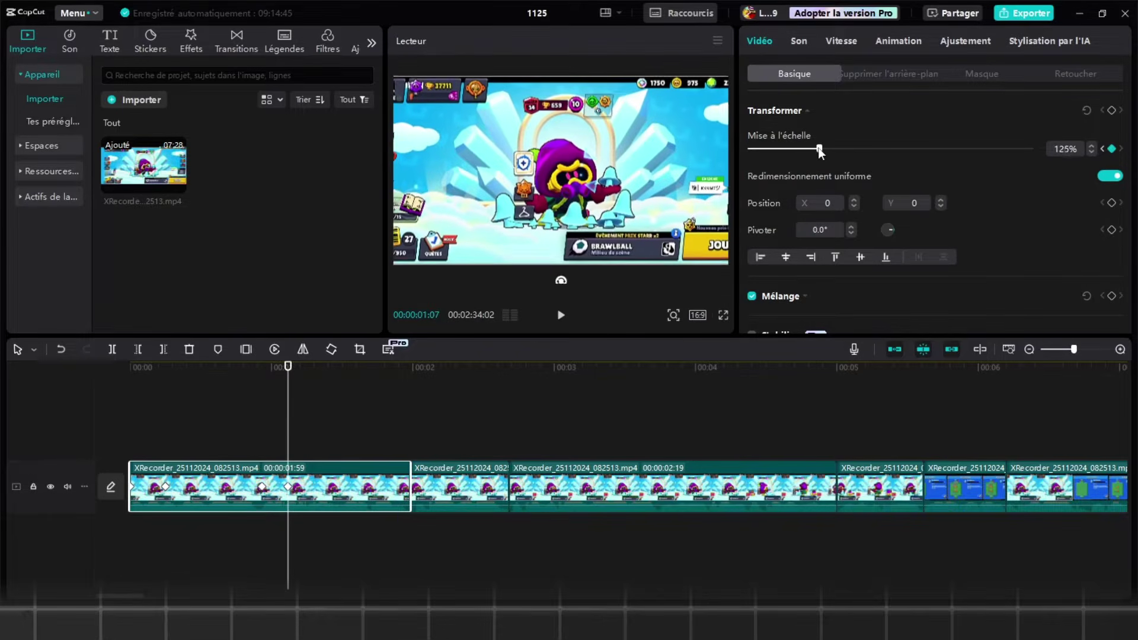
{"action": "left_click", "coordinate": [223, 438]}
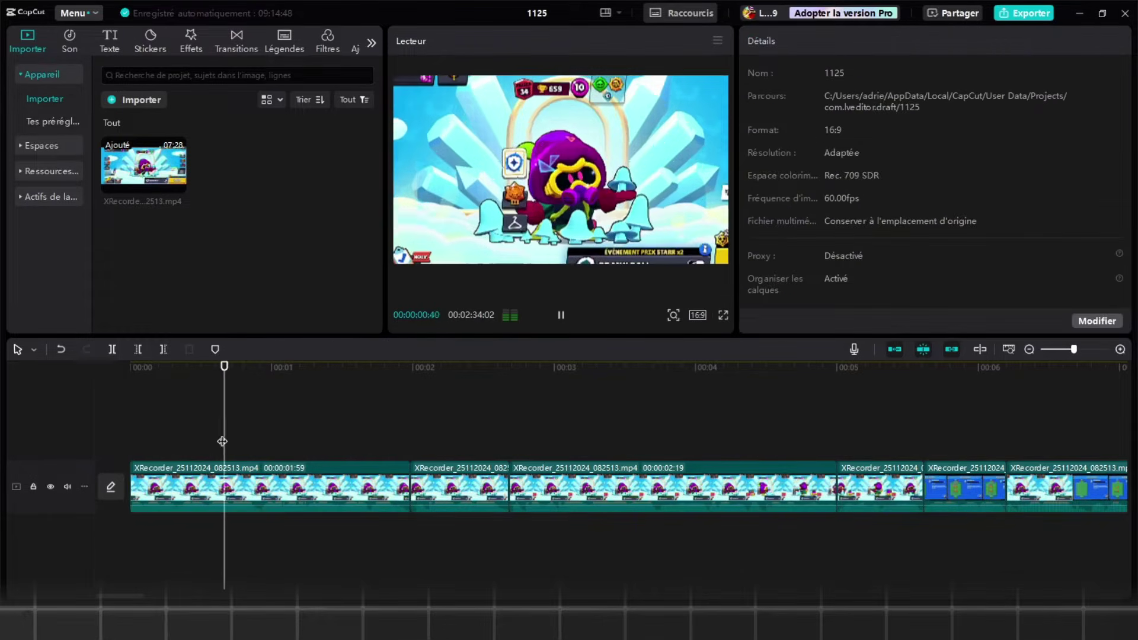
- Apply the cubic ease-out graph "Sorti… cube" to the first clip's zoom-out keyframes, hide the keyframe curve, and play the result
{"action": "key", "text": "space"}
{"action": "left_click", "coordinate": [260, 496]}
{"action": "right_click", "coordinate": [326, 492]}
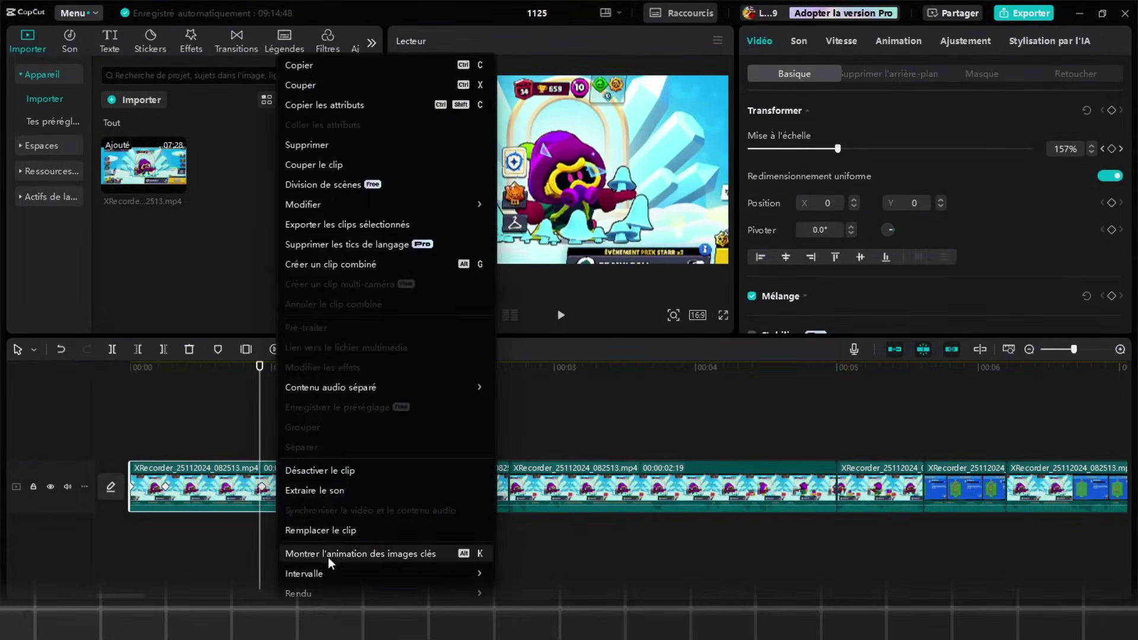
{"action": "left_click", "coordinate": [326, 555]}
{"action": "left_click", "coordinate": [423, 427]}
{"action": "left_click", "coordinate": [509, 536]}
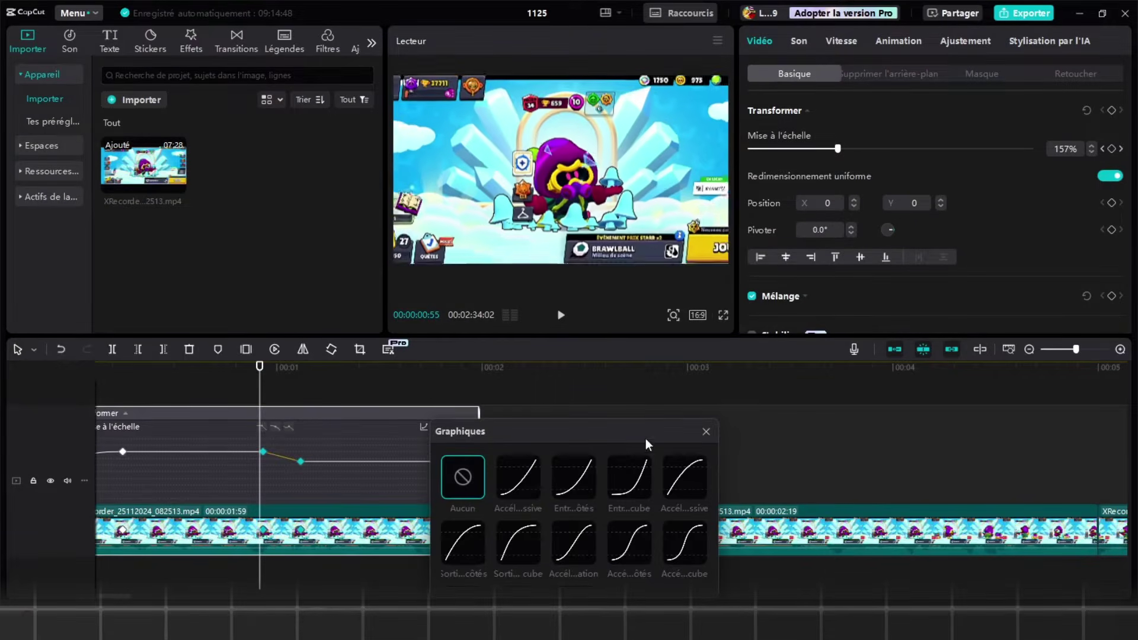
{"action": "left_click", "coordinate": [706, 431]}
{"action": "right_click", "coordinate": [372, 497]}
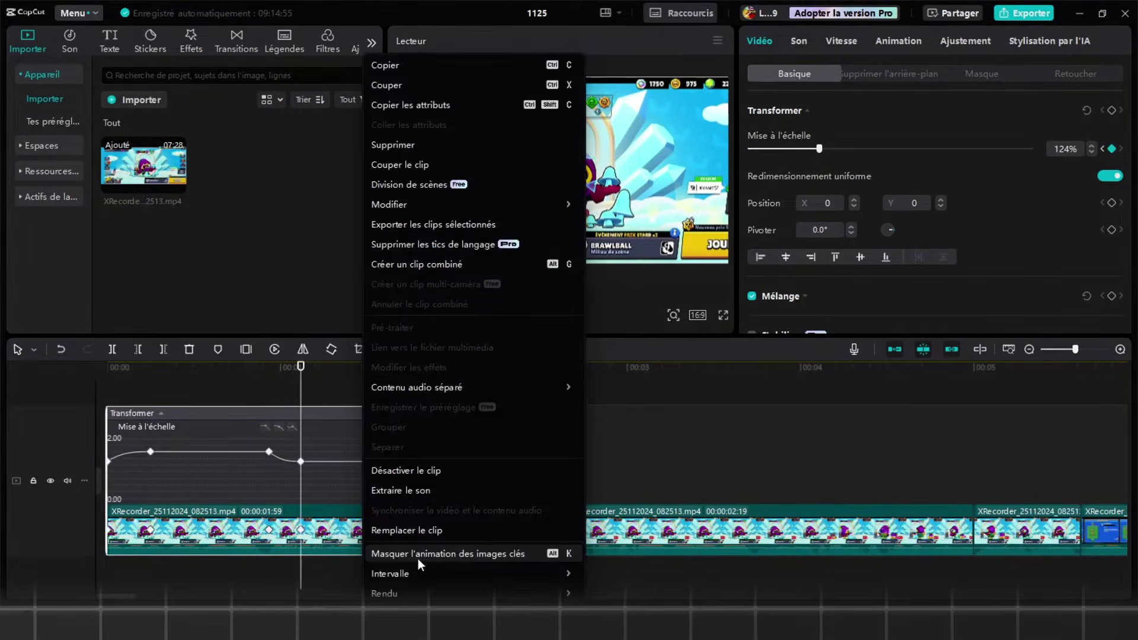
{"action": "left_click", "coordinate": [418, 558]}
{"action": "left_click", "coordinate": [222, 444]}
{"action": "key", "text": "space"}
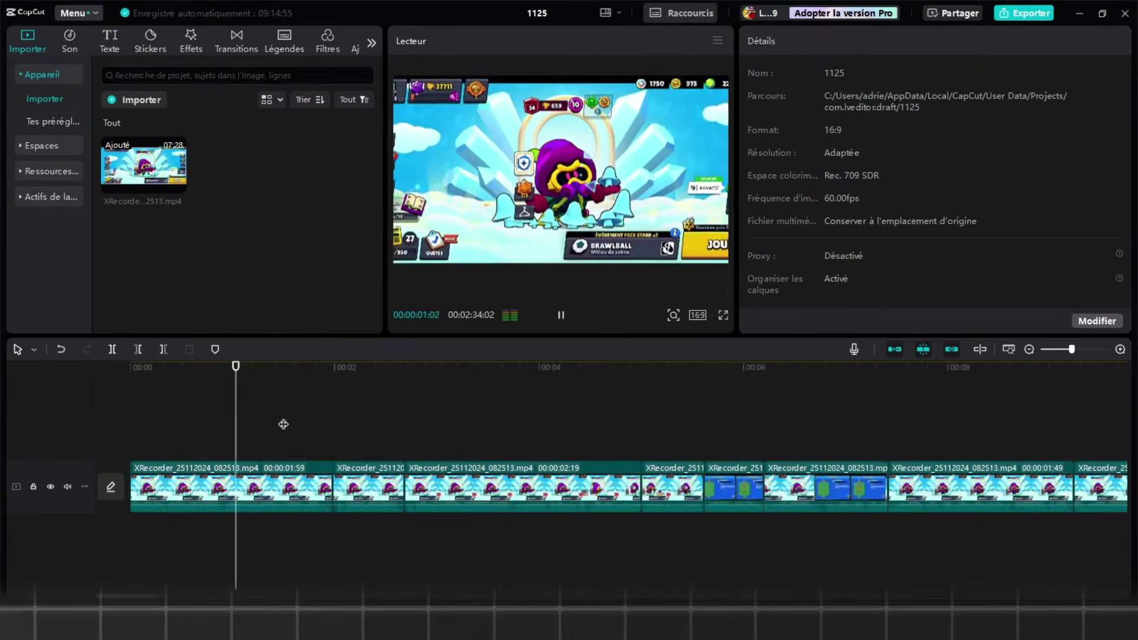
- Scale the second clip to 177% and lower its picture in the preview to position Y -106
{"action": "left_click", "coordinate": [356, 483]}
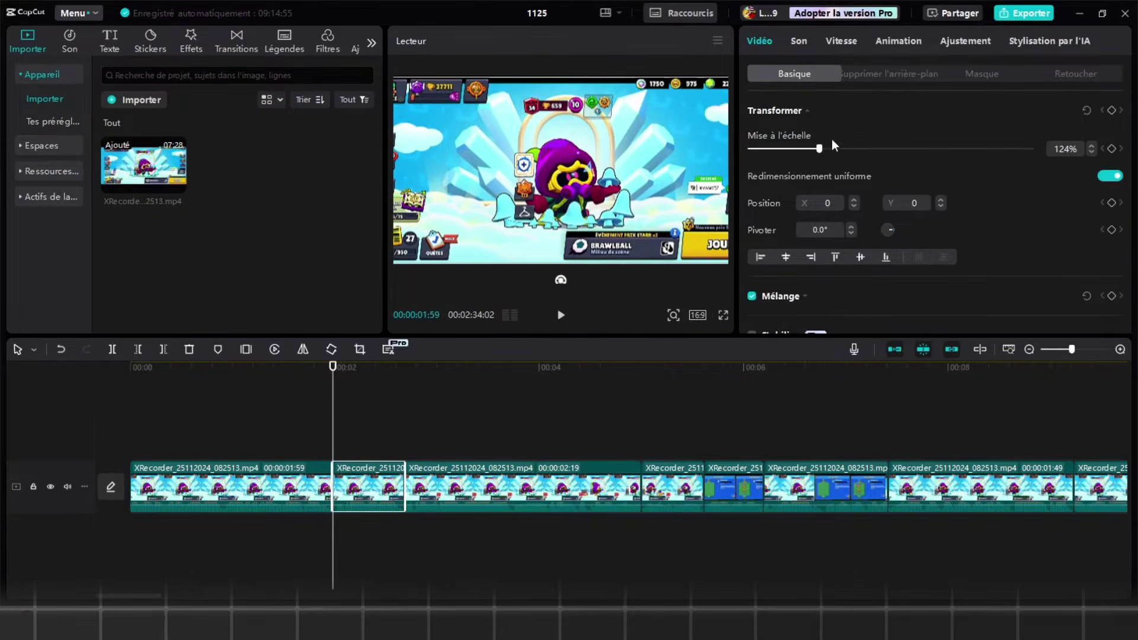
{"action": "left_click", "coordinate": [423, 426]}
{"action": "left_click", "coordinate": [320, 432]}
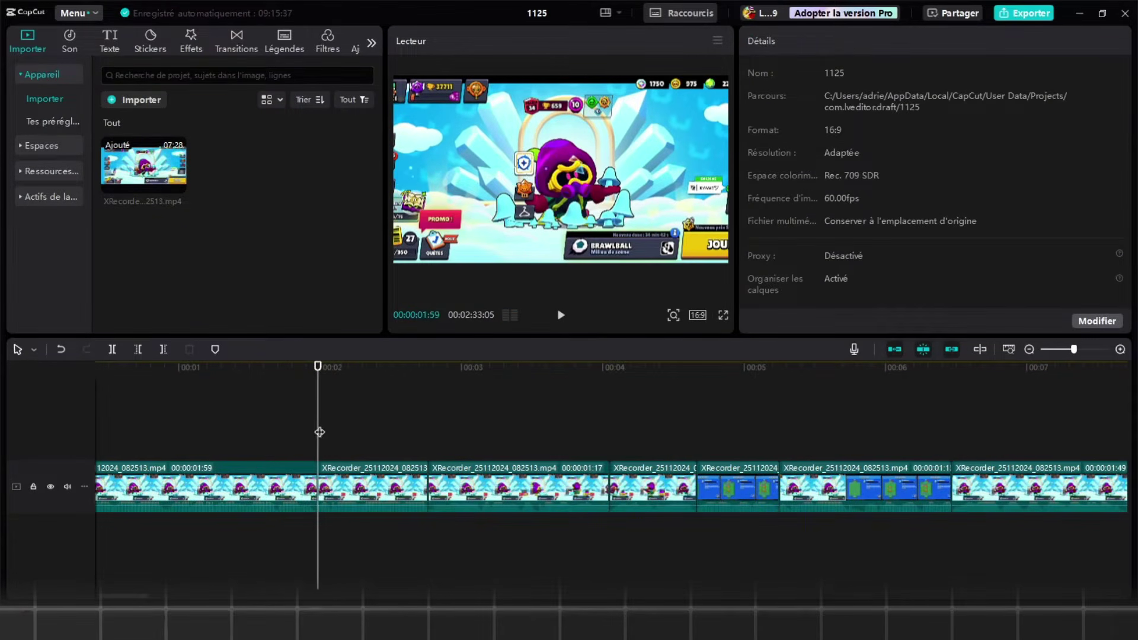
{"action": "left_click", "coordinate": [346, 472]}
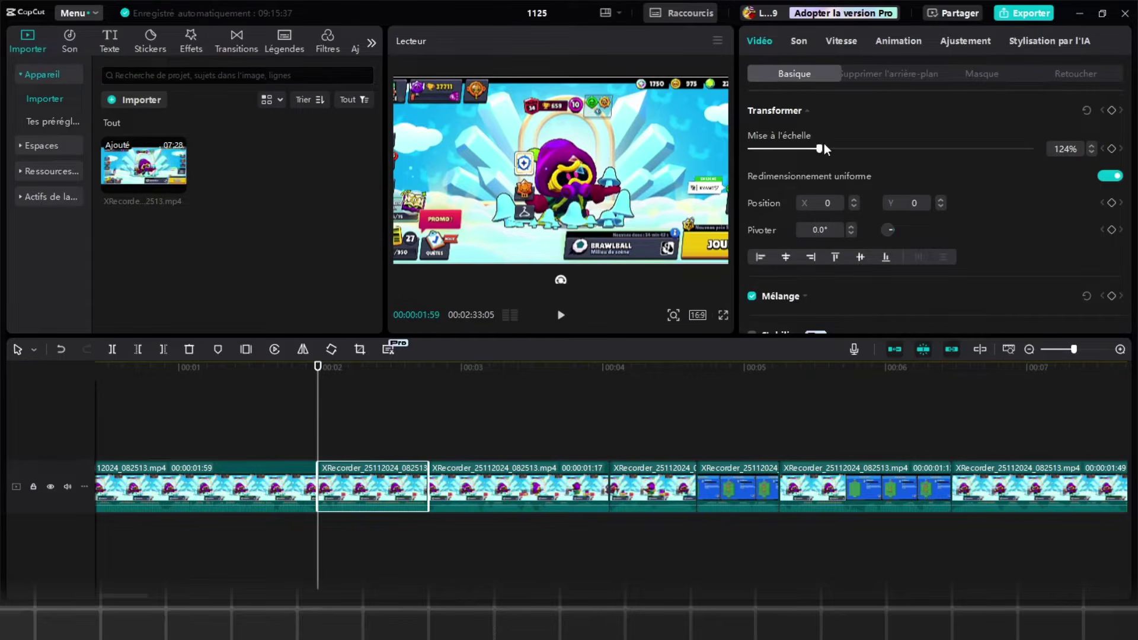
{"action": "left_click_drag", "start_coordinate": [826, 149], "coordinate": [849, 152]}
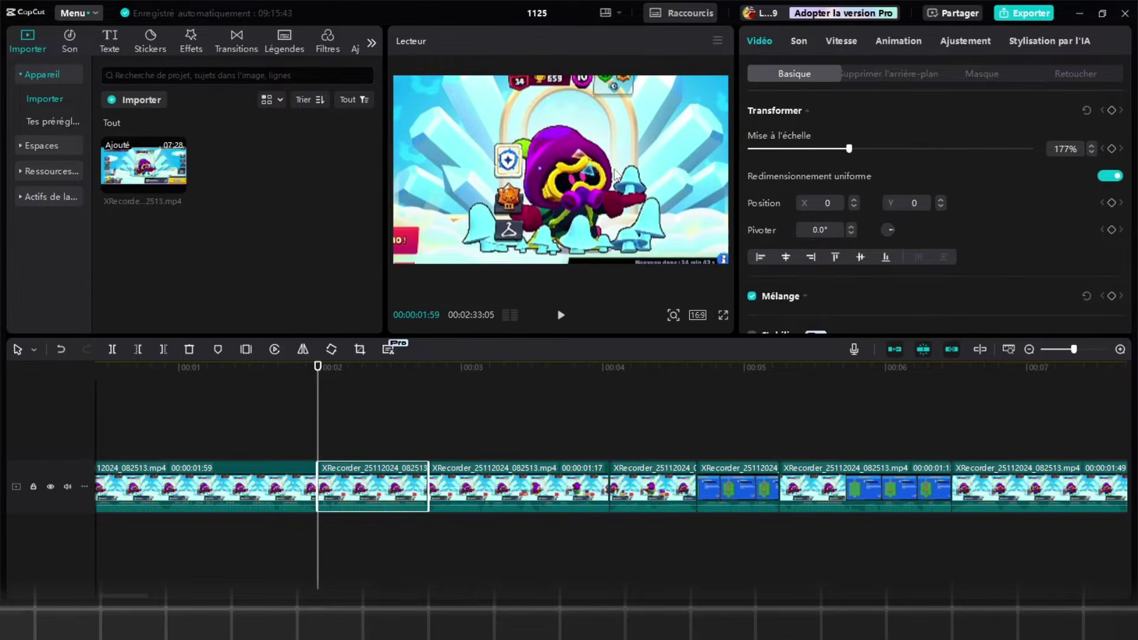
{"action": "key", "text": "space"}
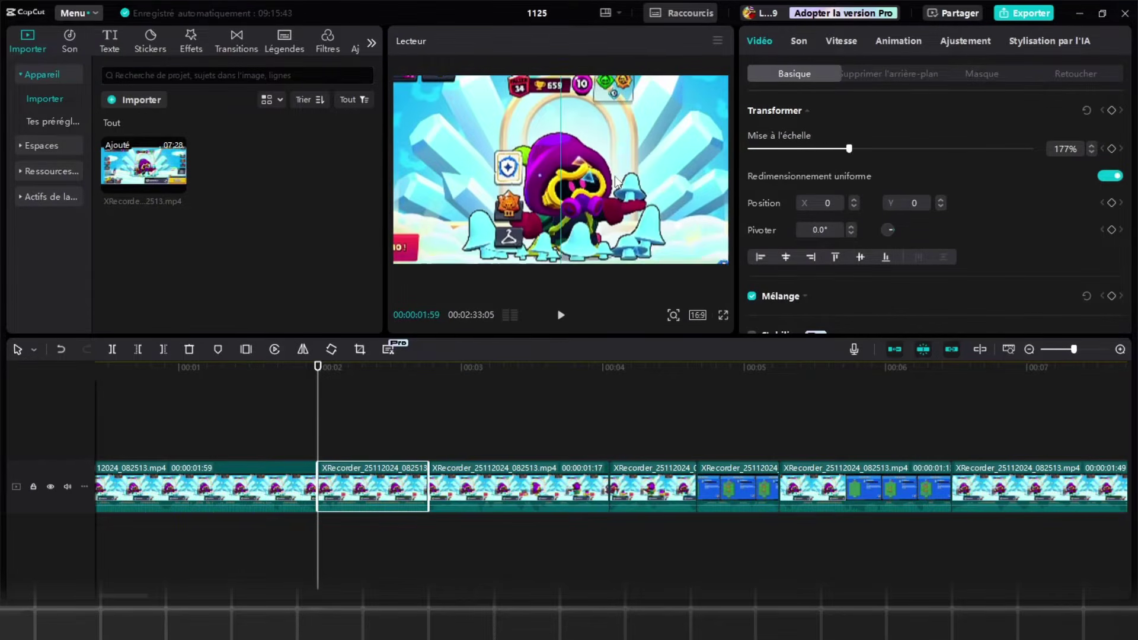
{"action": "left_click", "coordinate": [396, 435]}
- Add a 124% scale keyframe at the third clip's start and set its scale to 165% at 00:00:04:02
{"action": "left_click", "coordinate": [397, 488]}
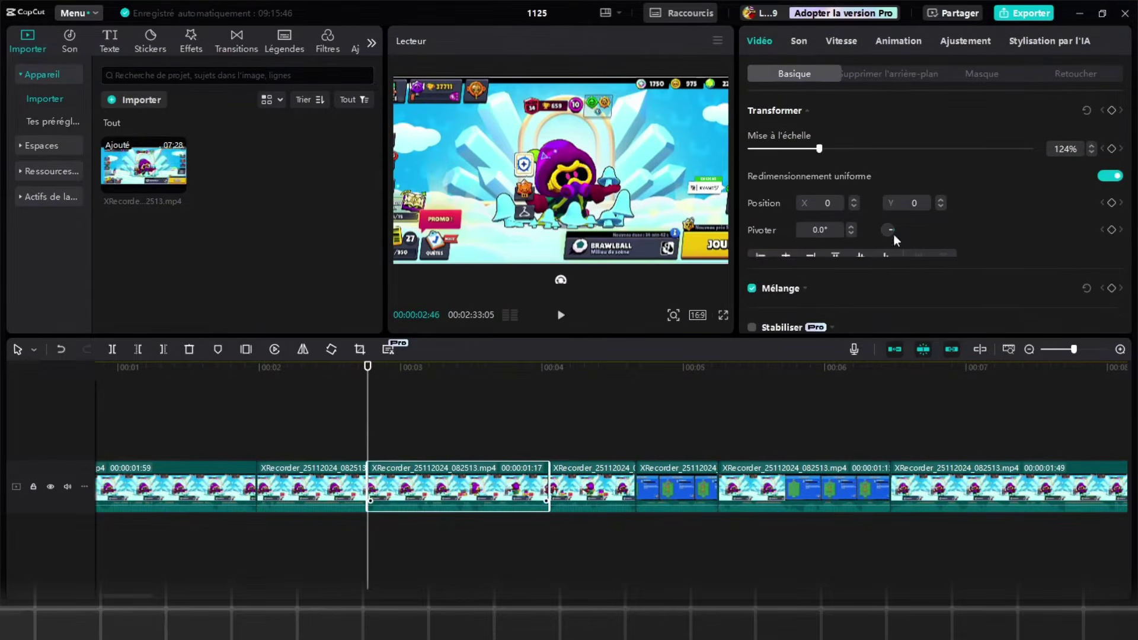
{"action": "left_click", "coordinate": [362, 445]}
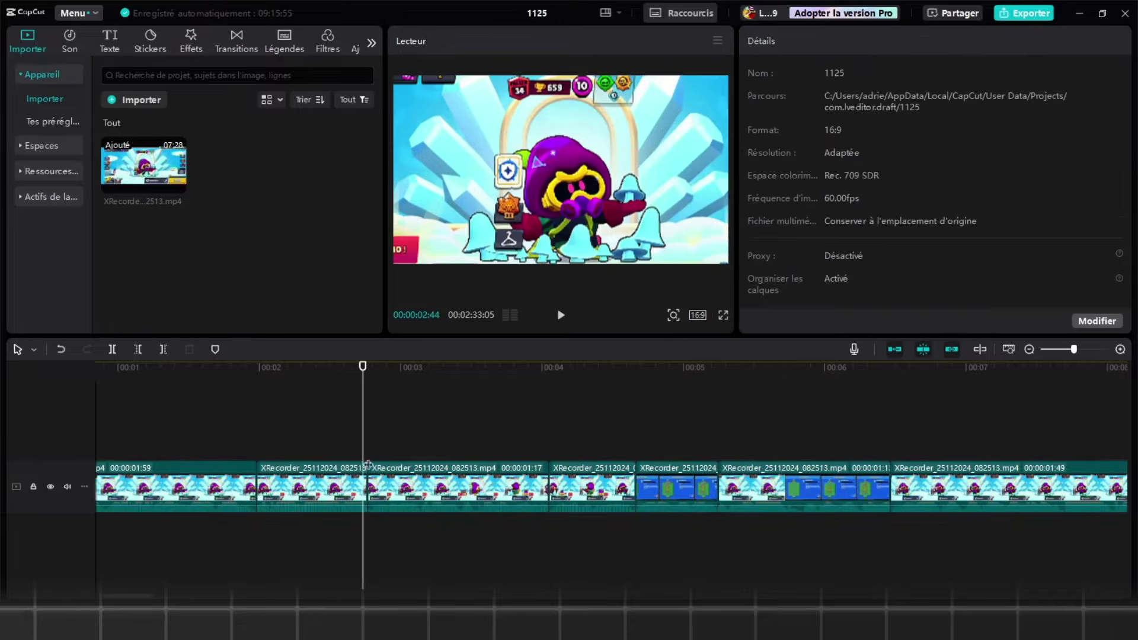
{"action": "left_click", "coordinate": [373, 486]}
{"action": "left_click", "coordinate": [362, 445]}
{"action": "left_click", "coordinate": [536, 489]}
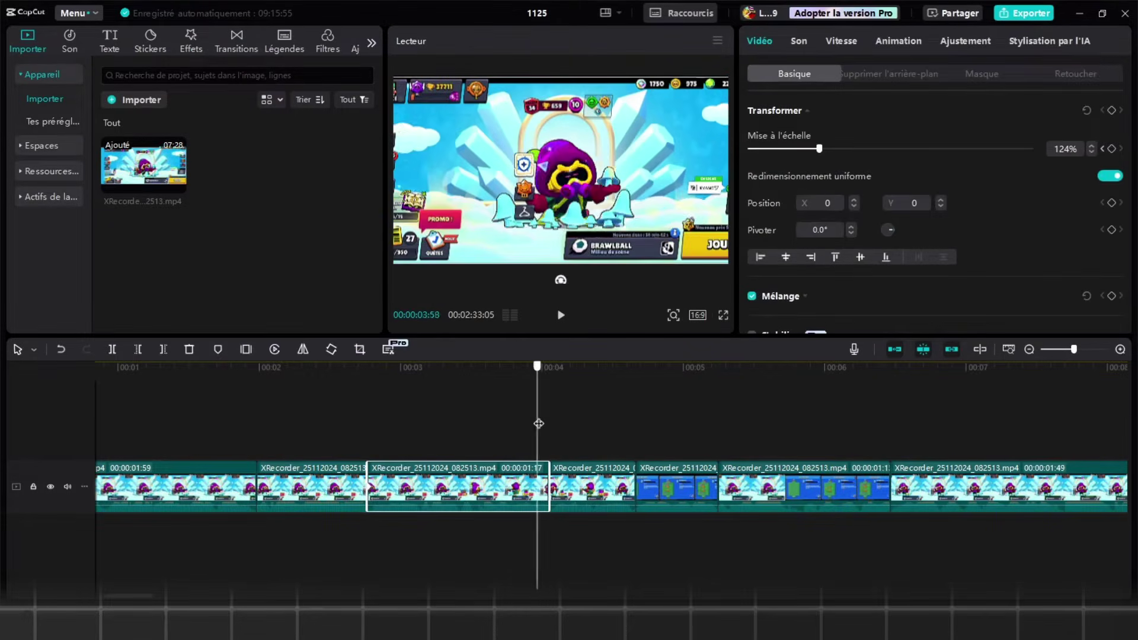
{"action": "left_click_drag", "start_coordinate": [536, 423], "coordinate": [549, 423]}
{"action": "key", "text": "Left"}
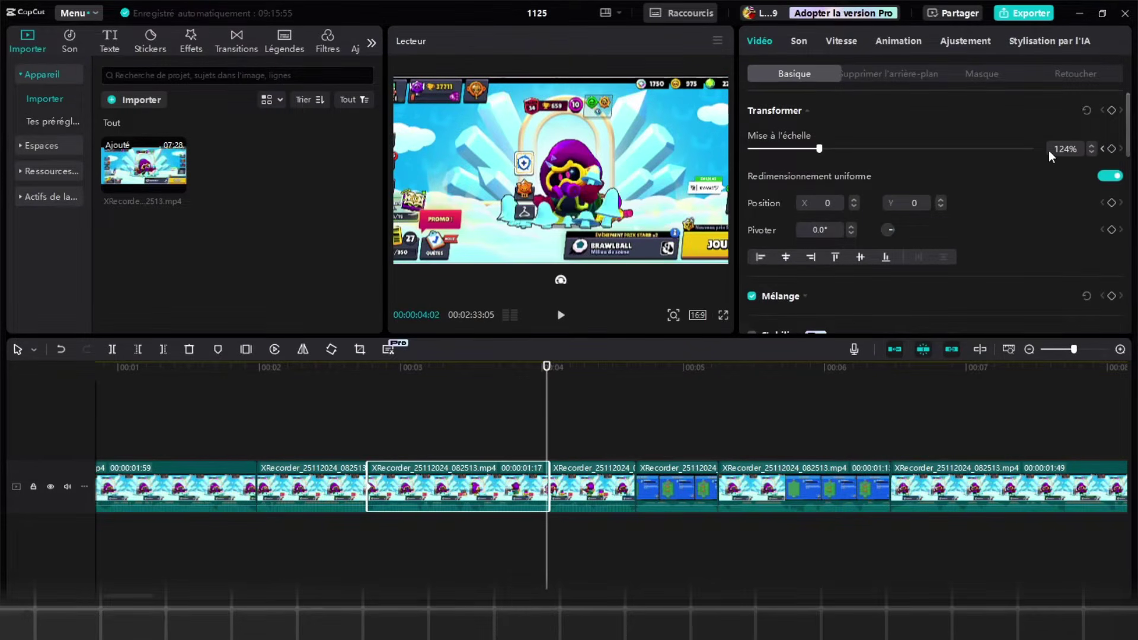
{"action": "left_click_drag", "start_coordinate": [823, 148], "coordinate": [842, 141]}
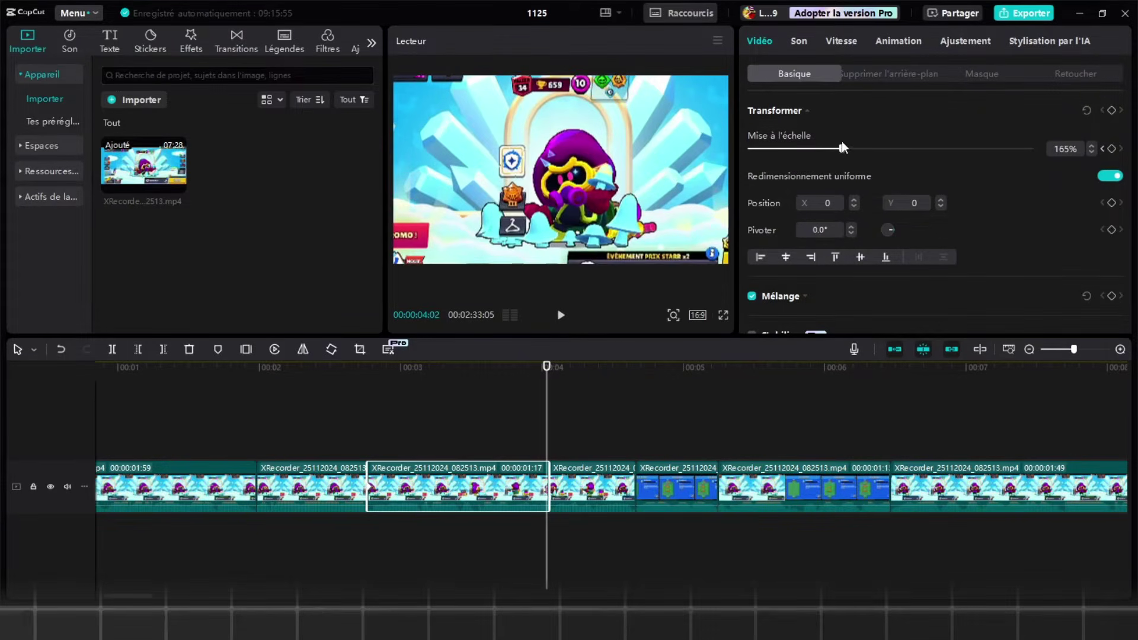
- Try the "Sorti… cube" and "Entr…cube" graphs on the third clip's scale curve, apply the ease-out "Accél…ssive" graph, and hide the curve
{"action": "right_click", "coordinate": [546, 539]}
{"action": "left_click", "coordinate": [546, 556]}
{"action": "scroll", "coordinate": [550, 461], "scroll_direction": "up", "scroll_amount": 2}
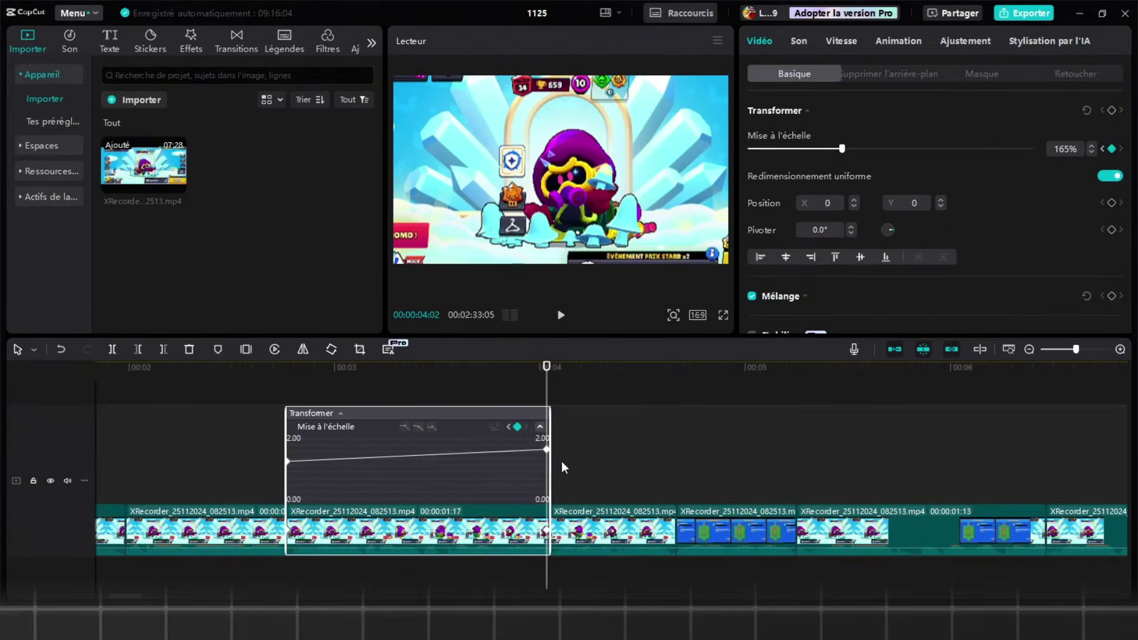
{"action": "scroll", "coordinate": [465, 459], "scroll_direction": "up", "scroll_amount": 1}
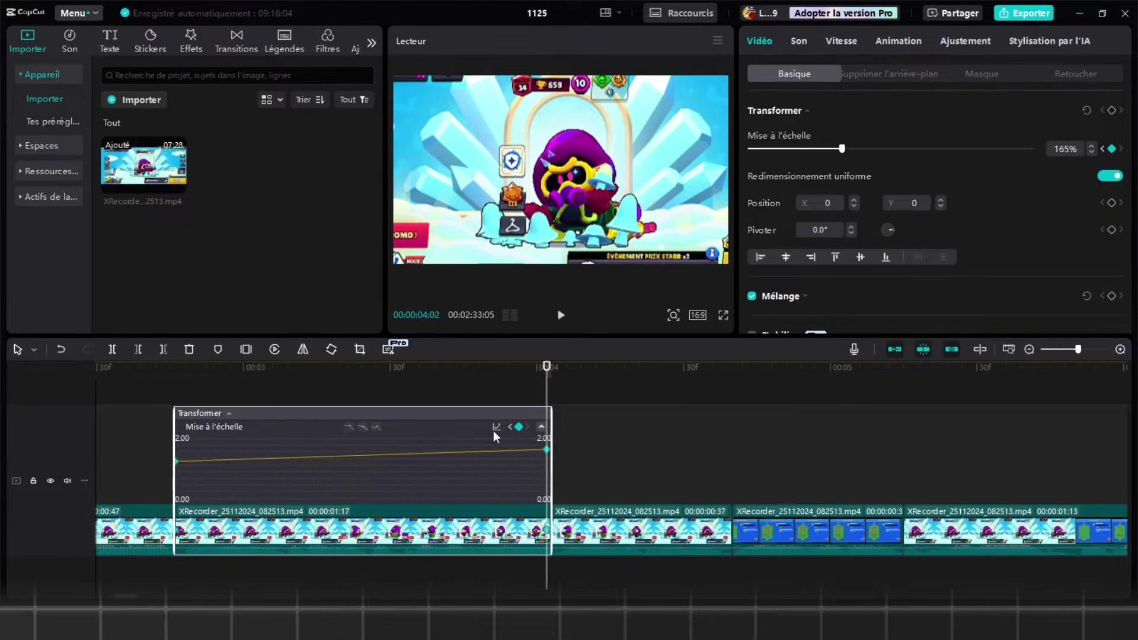
{"action": "left_click", "coordinate": [494, 428]}
{"action": "left_click", "coordinate": [588, 544]}
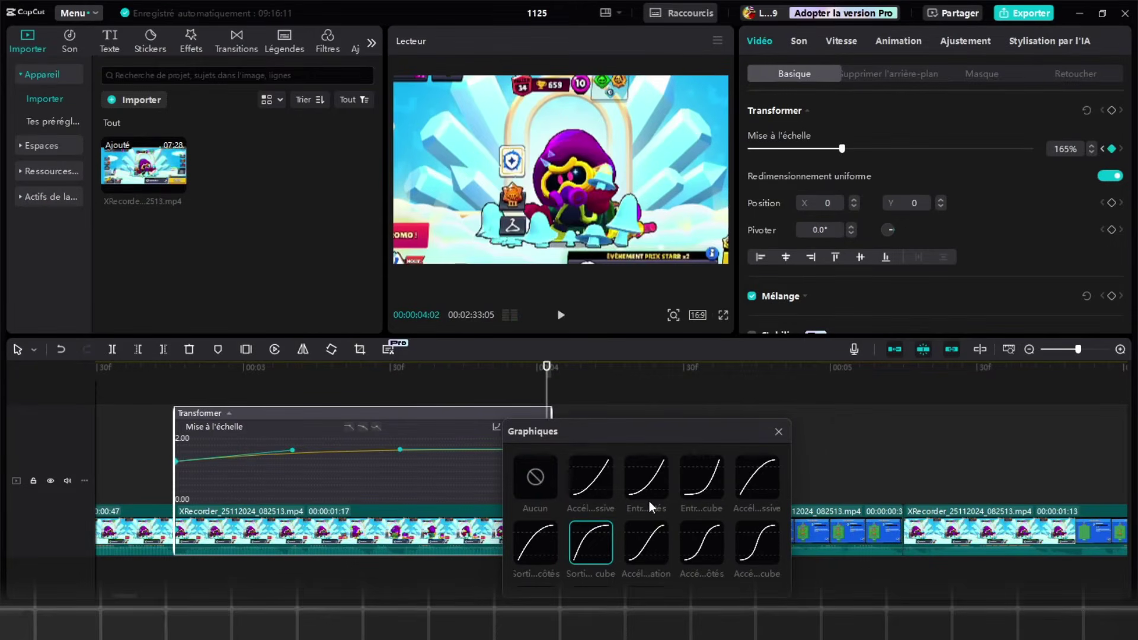
{"action": "left_click", "coordinate": [707, 486]}
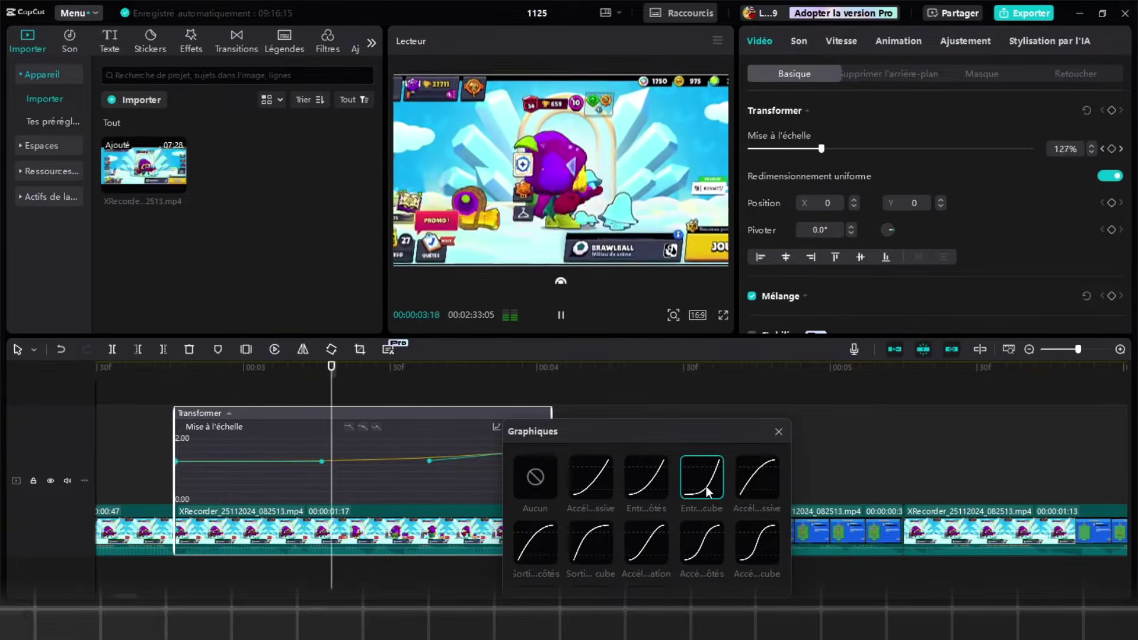
{"action": "left_click", "coordinate": [764, 482]}
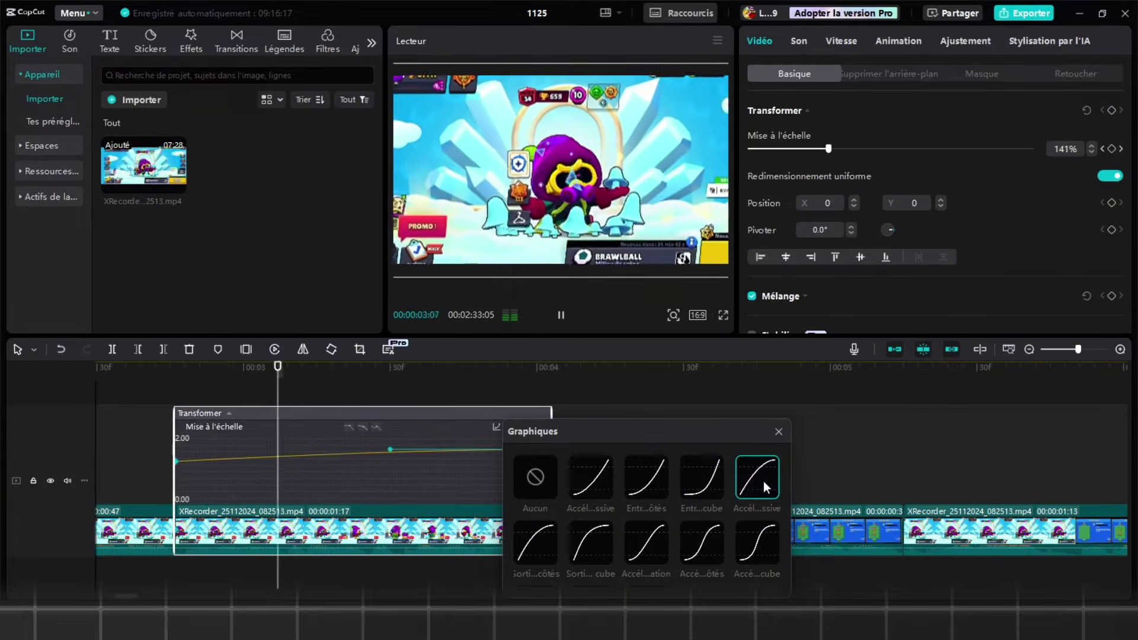
{"action": "left_click", "coordinate": [778, 432]}
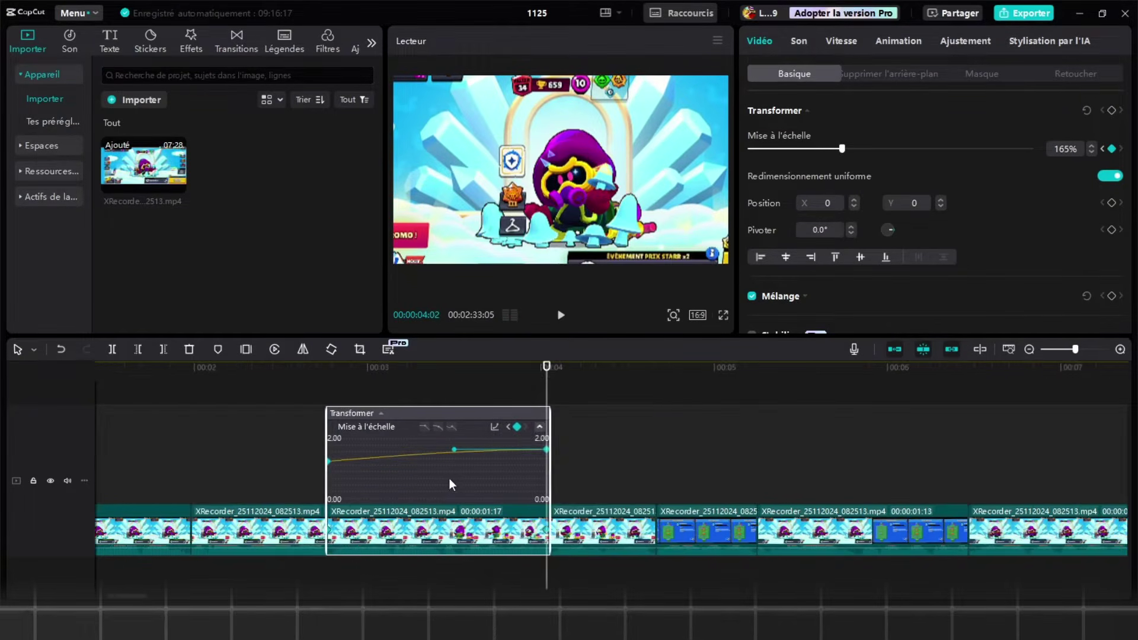
{"action": "right_click", "coordinate": [485, 534]}
{"action": "left_click", "coordinate": [483, 553]}
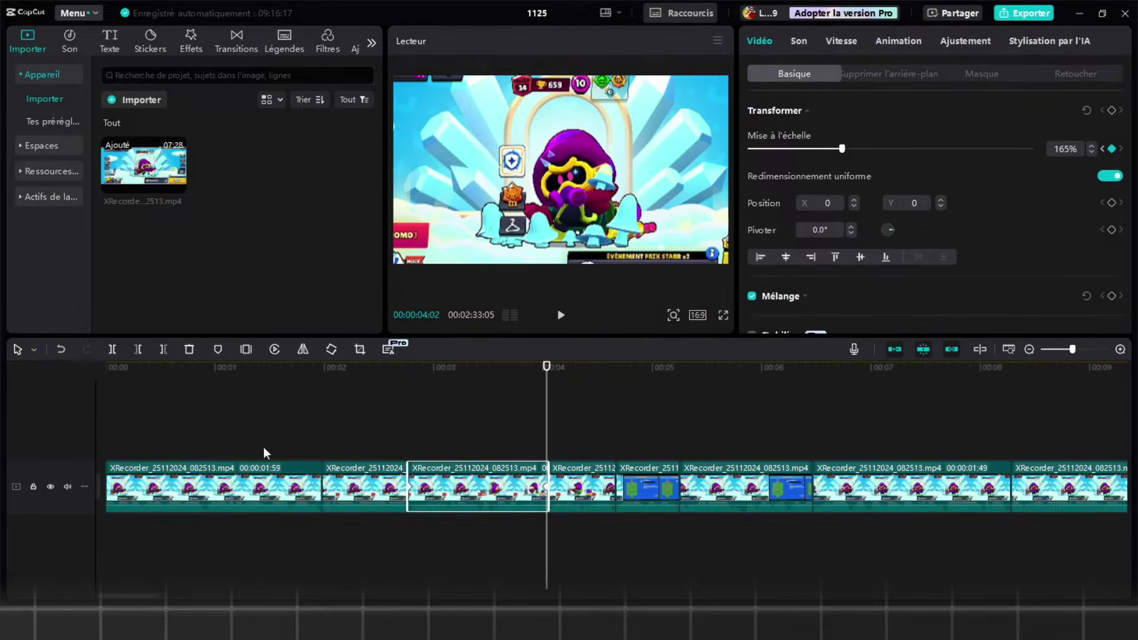
- Play from the second clip into the third to examine how the zooms connect
{"action": "left_click", "coordinate": [325, 441]}
{"action": "key", "text": "space"}
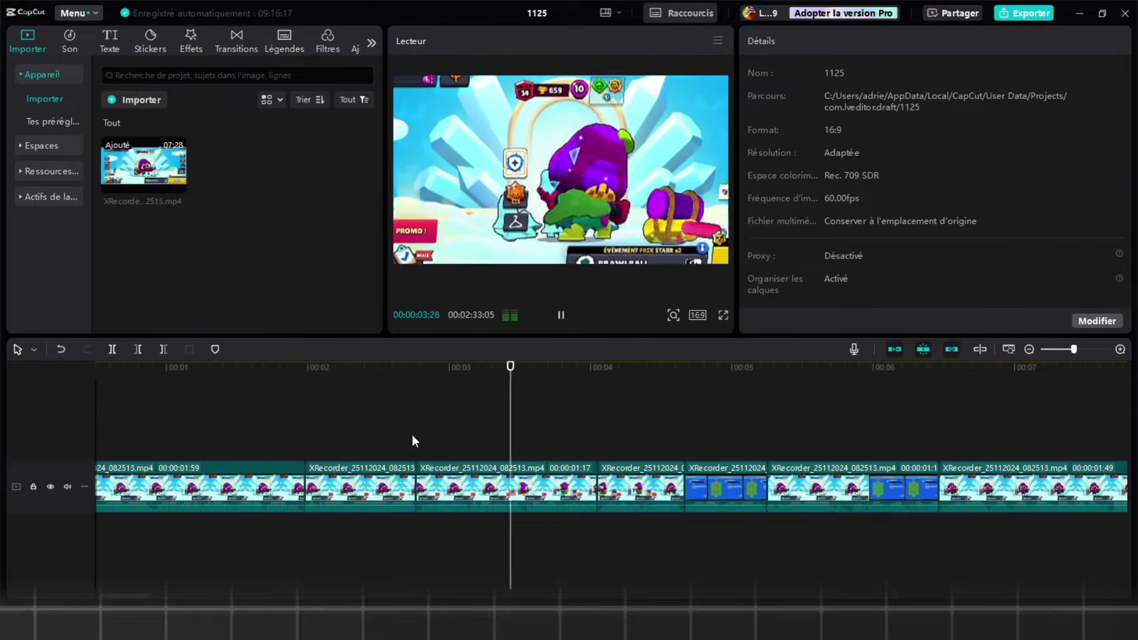
{"action": "right_click", "coordinate": [424, 458]}
{"action": "left_click", "coordinate": [411, 439]}
{"action": "left_click", "coordinate": [395, 446]}
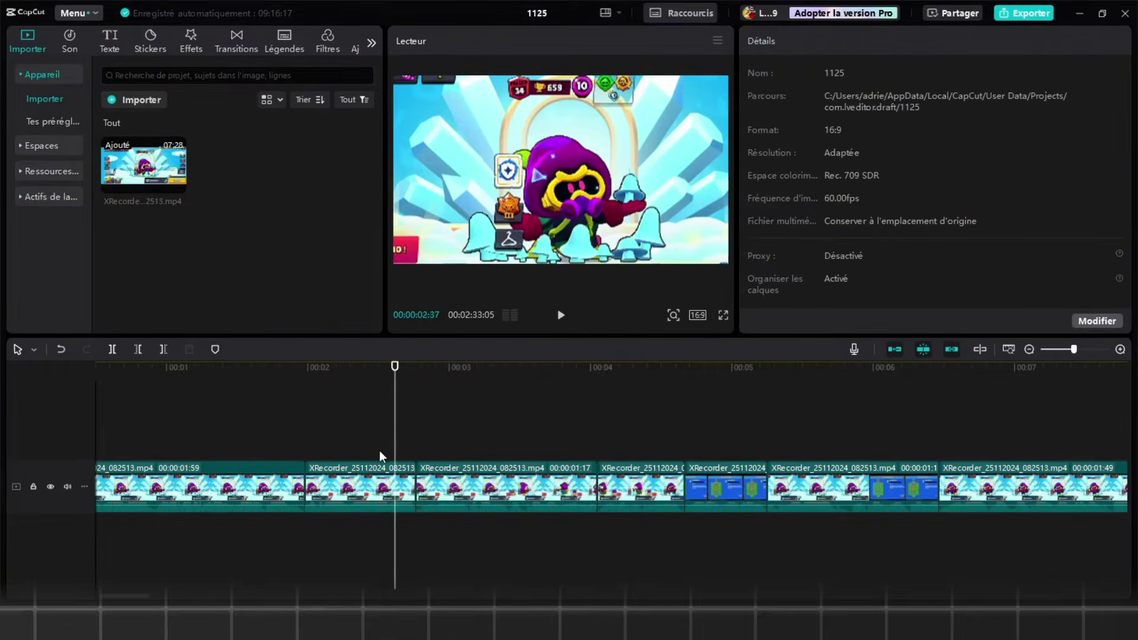
{"action": "key", "text": "space"}
{"action": "key", "text": "space"}
- Set the third clip's starting scale keyframe at 00:00:02:46 to 177% and replay the transition from the second clip
{"action": "left_click", "coordinate": [458, 464]}
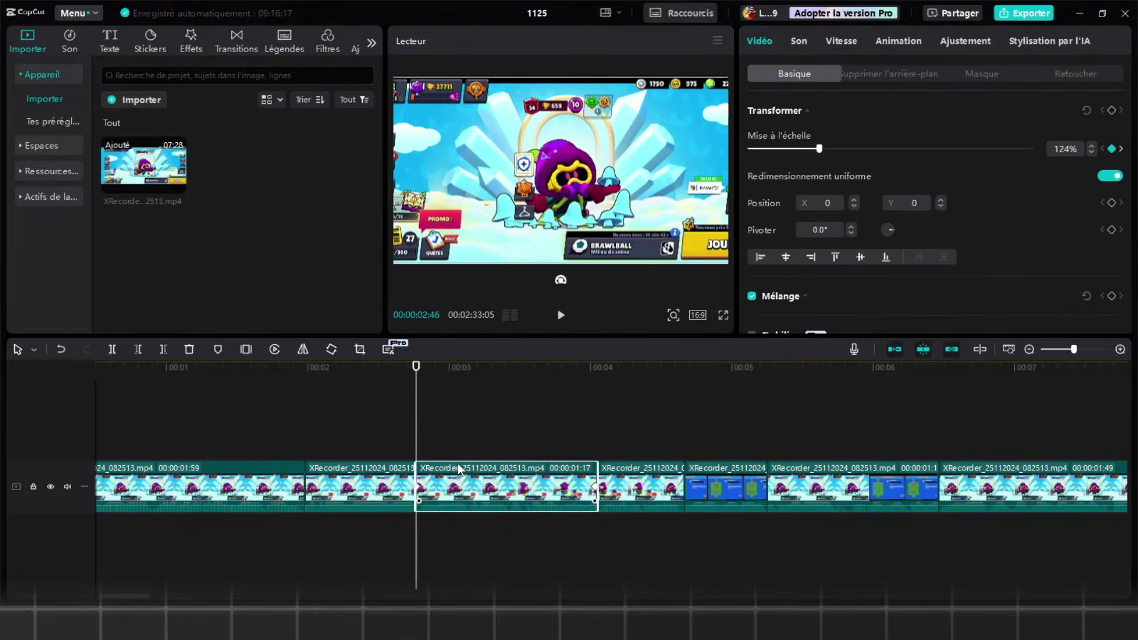
{"action": "type", "text": "177"}
{"action": "key", "text": "Return"}
{"action": "left_click", "coordinate": [358, 449]}
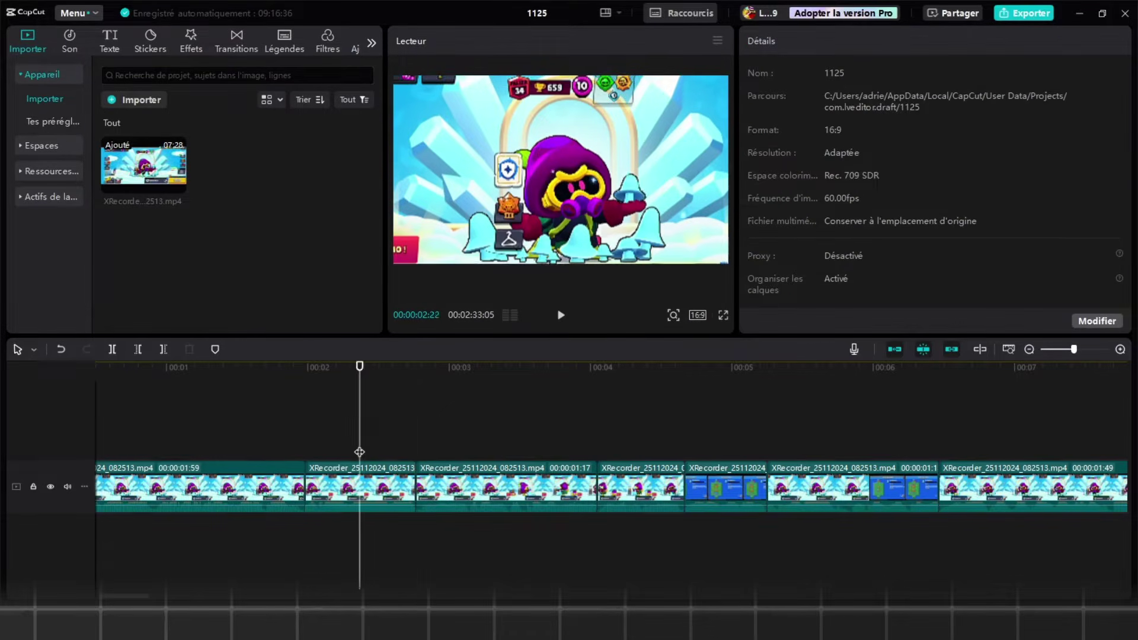
{"action": "key", "text": "space"}
- Set the third clip's vertical position to Y -106 to match the second clip
{"action": "left_click", "coordinate": [356, 448]}
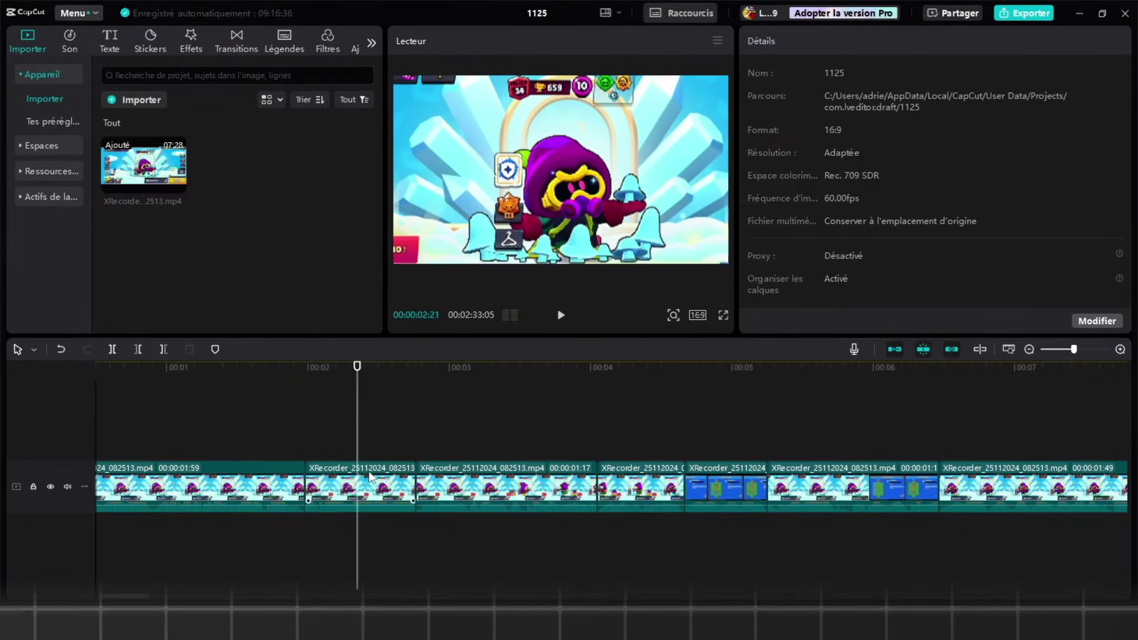
{"action": "left_click", "coordinate": [363, 451]}
{"action": "left_click_drag", "start_coordinate": [359, 440], "coordinate": [422, 437]}
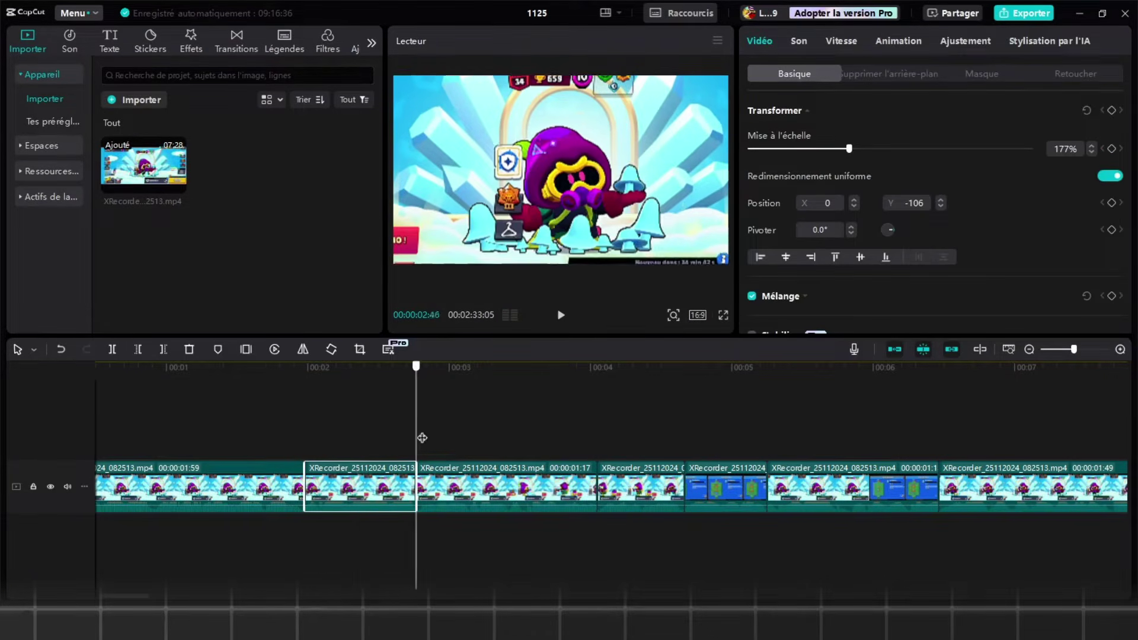
{"action": "left_click", "coordinate": [450, 473]}
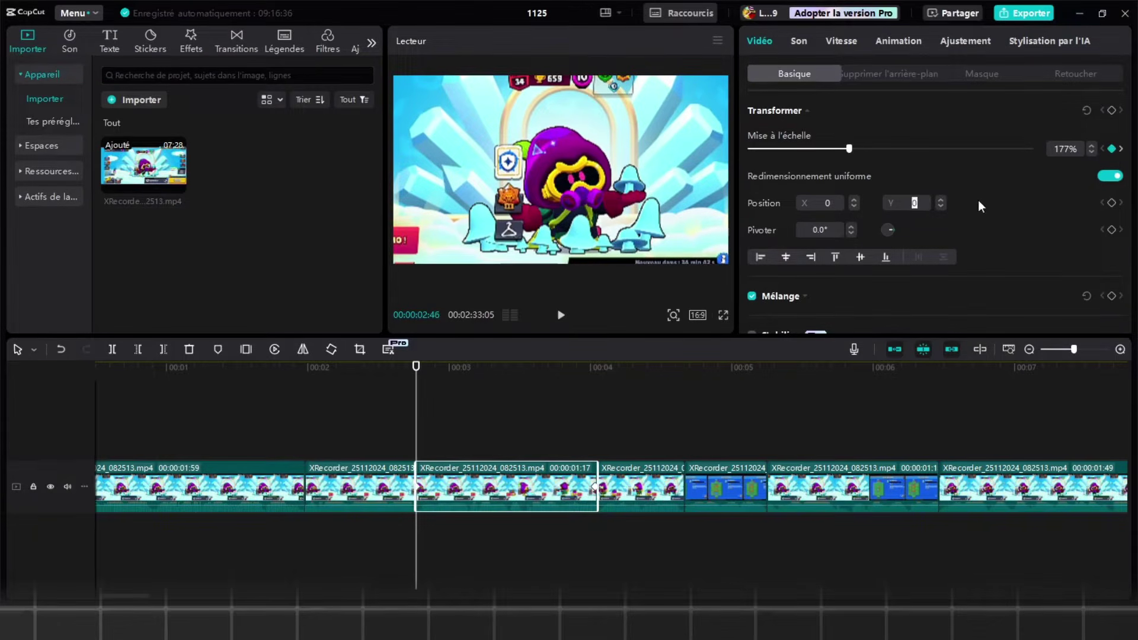
{"action": "key", "text": "Delete"}
{"action": "key", "text": "Delete"}
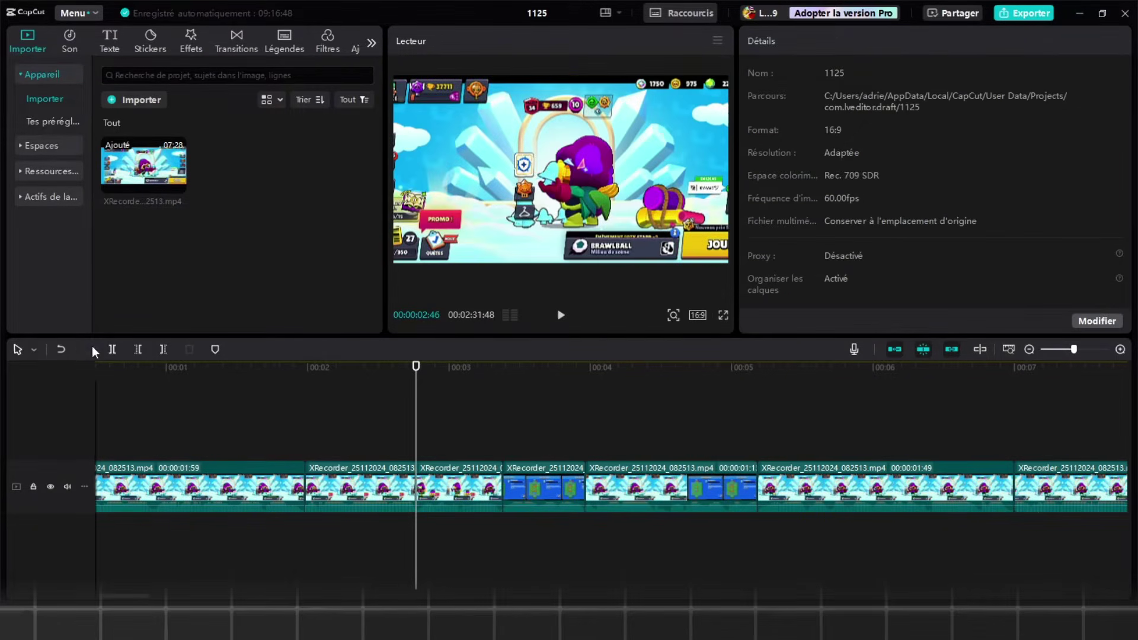
{"action": "left_click", "coordinate": [61, 349]}
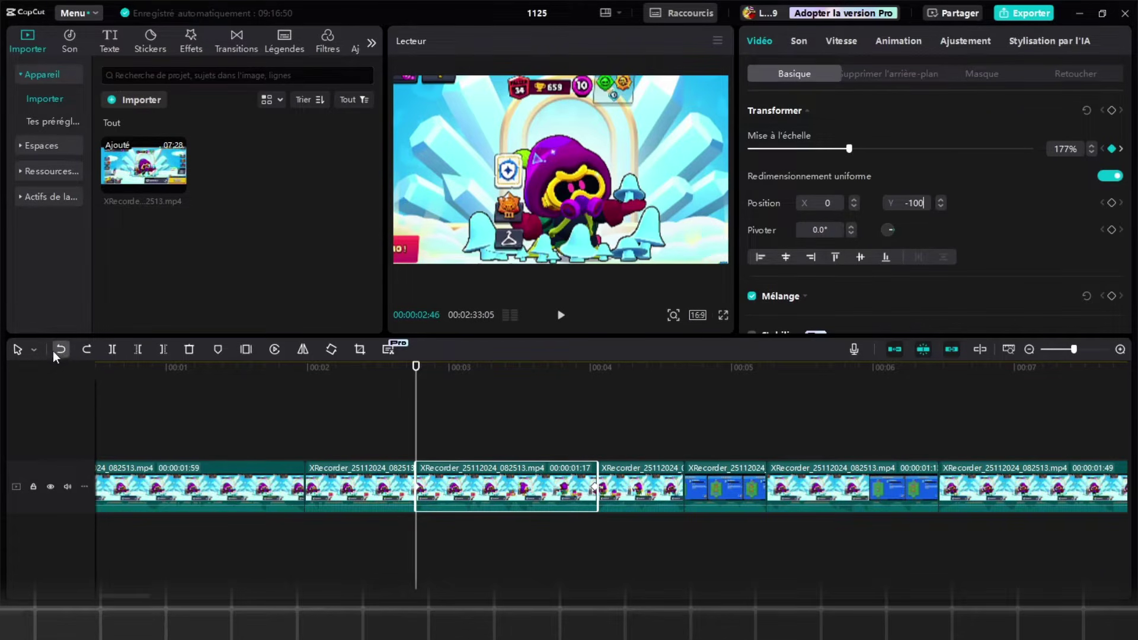
{"action": "left_click", "coordinate": [59, 351]}
{"action": "key", "text": "Return"}
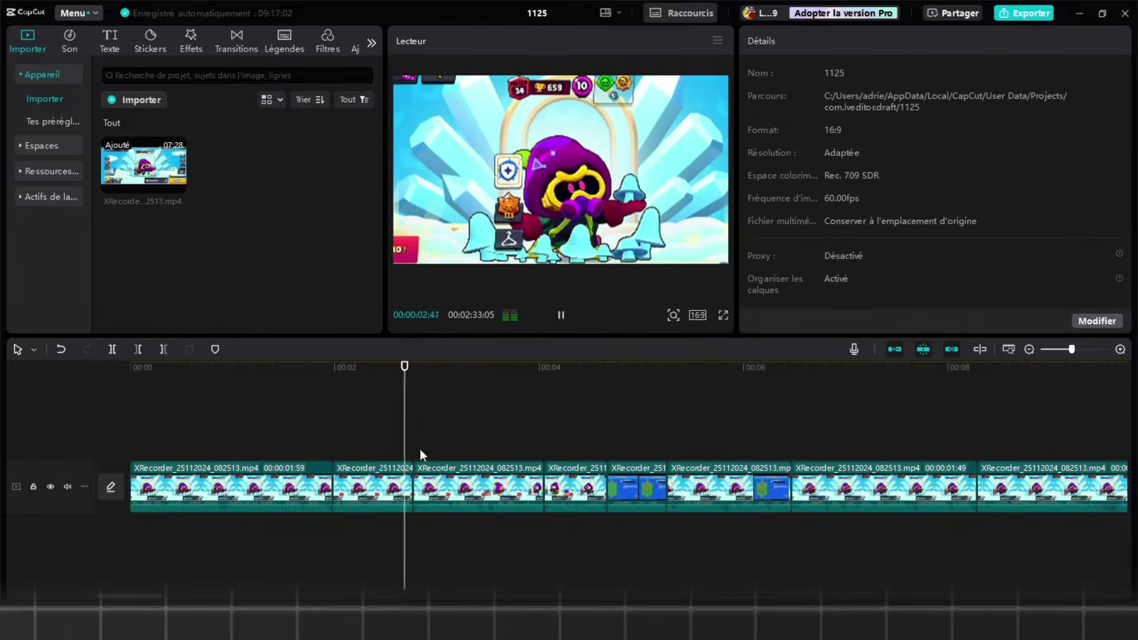
- Set the third clip's ending scale keyframe at 00:00:04:02 to 142% and play the sequence back
{"action": "scroll", "coordinate": [422, 449], "scroll_direction": "down", "scroll_amount": 1}
{"action": "left_click", "coordinate": [481, 477]}
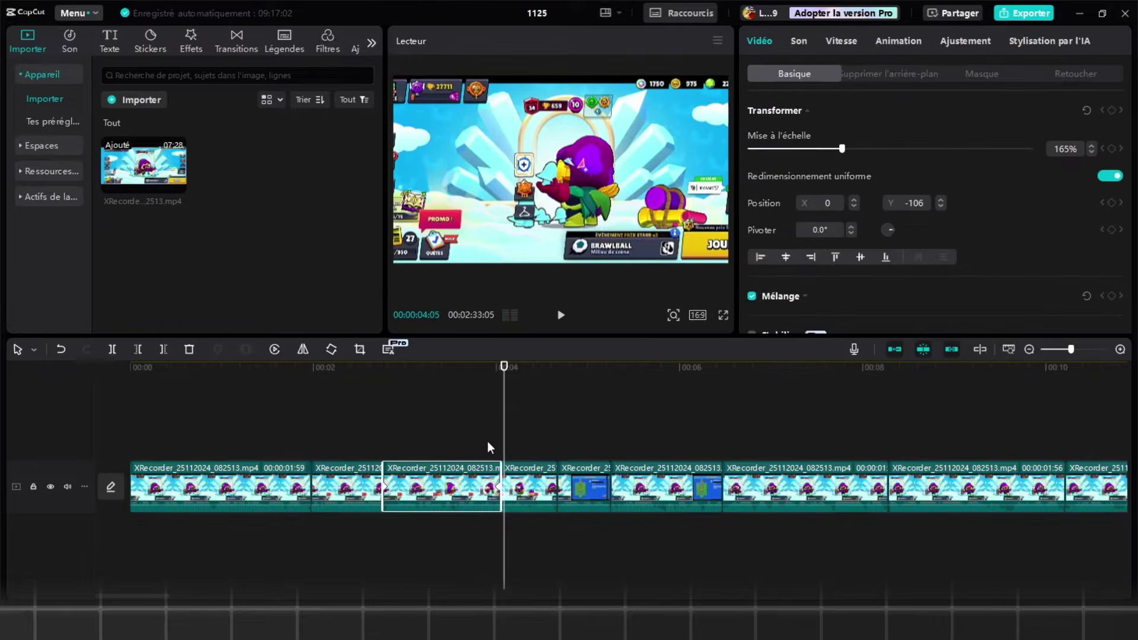
{"action": "left_click", "coordinate": [499, 448]}
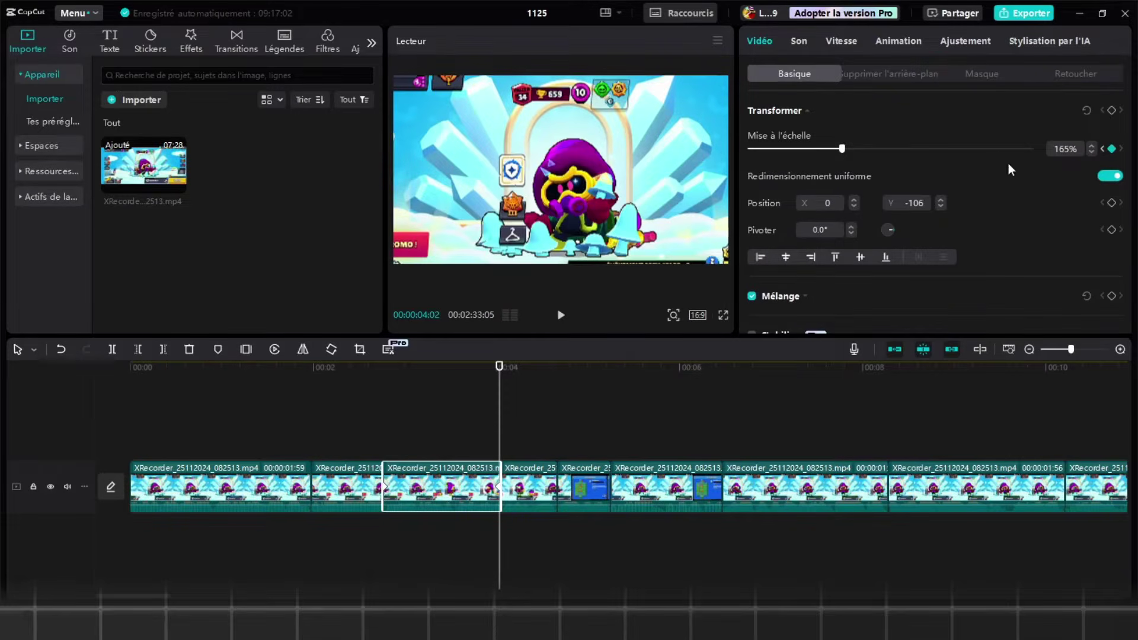
{"action": "left_click_drag", "start_coordinate": [842, 148], "coordinate": [831, 147]}
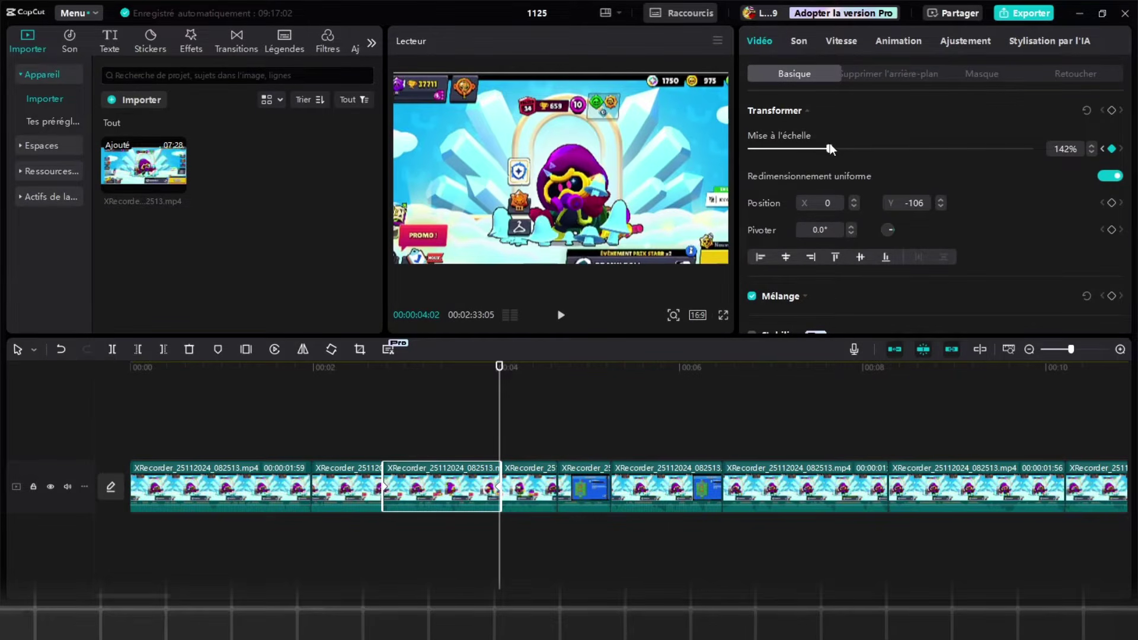
{"action": "left_click", "coordinate": [376, 421]}
{"action": "key", "text": "space"}
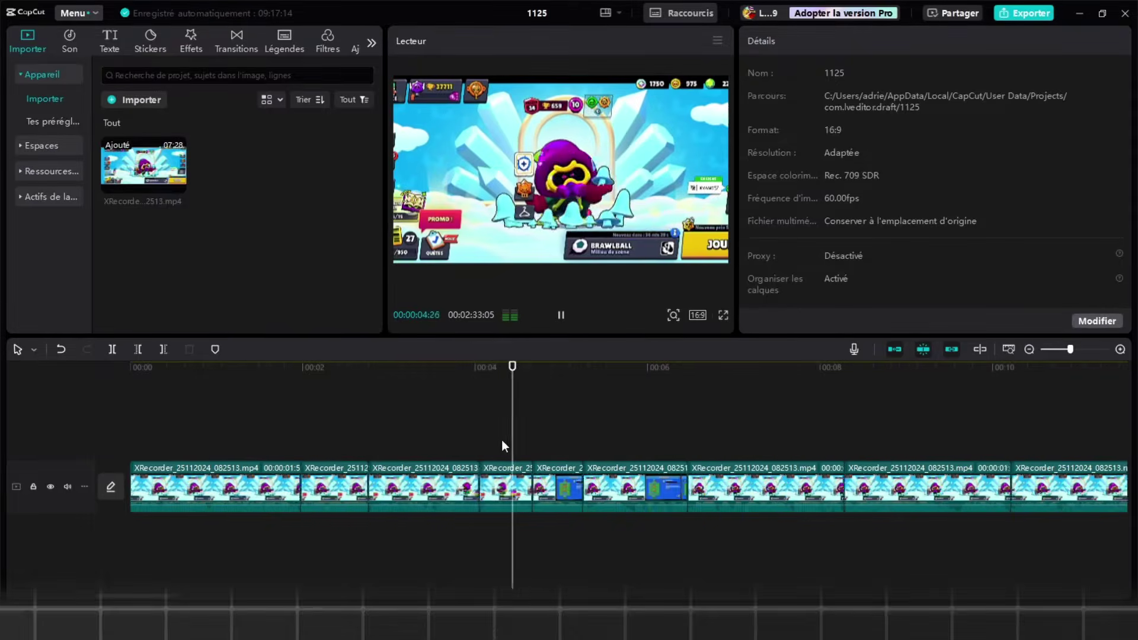
- Add a scale keyframe to the fifth clip at 00:00:04:40, set a 175% keyframe at 00:00:04:48 and play the zoom
{"action": "key", "text": "space"}
{"action": "scroll", "coordinate": [452, 427], "scroll_direction": "up", "scroll_amount": 2}
{"action": "left_click", "coordinate": [536, 482]}
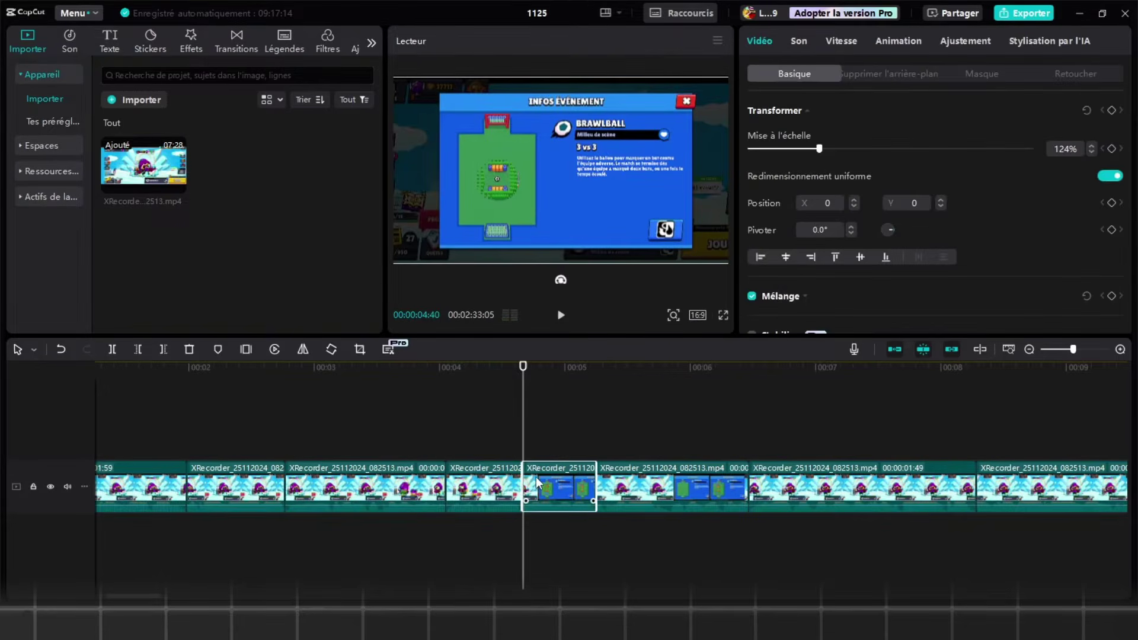
{"action": "left_click", "coordinate": [492, 452]}
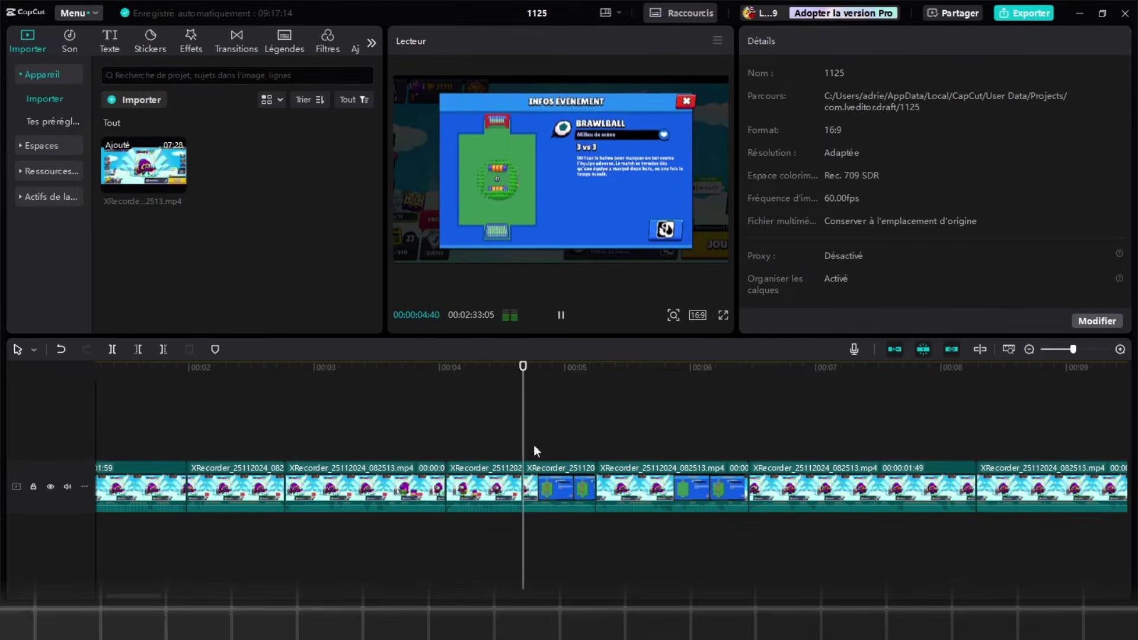
{"action": "left_click", "coordinate": [560, 500]}
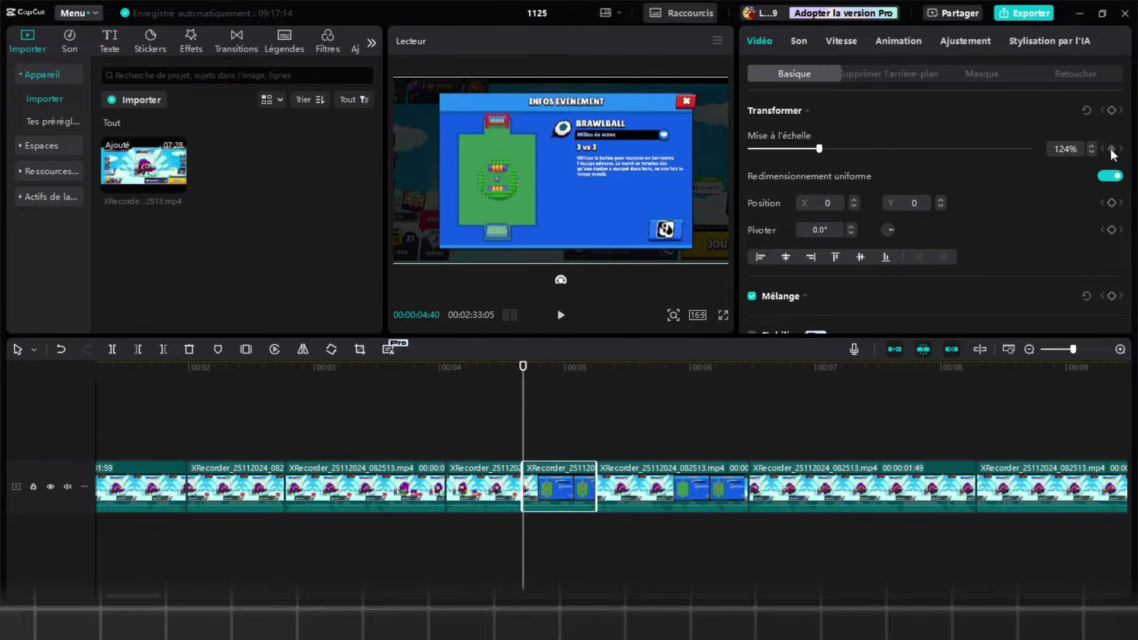
{"action": "left_click_drag", "start_coordinate": [524, 406], "coordinate": [539, 405]}
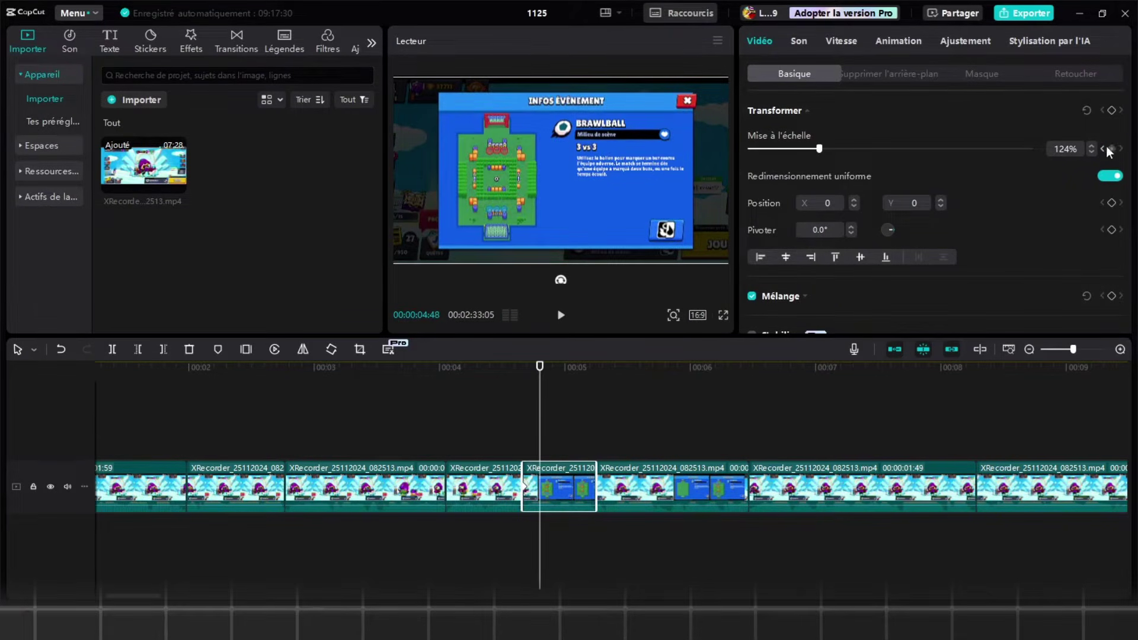
{"action": "left_click_drag", "start_coordinate": [820, 148], "coordinate": [846, 137]}
{"action": "left_click", "coordinate": [622, 400]}
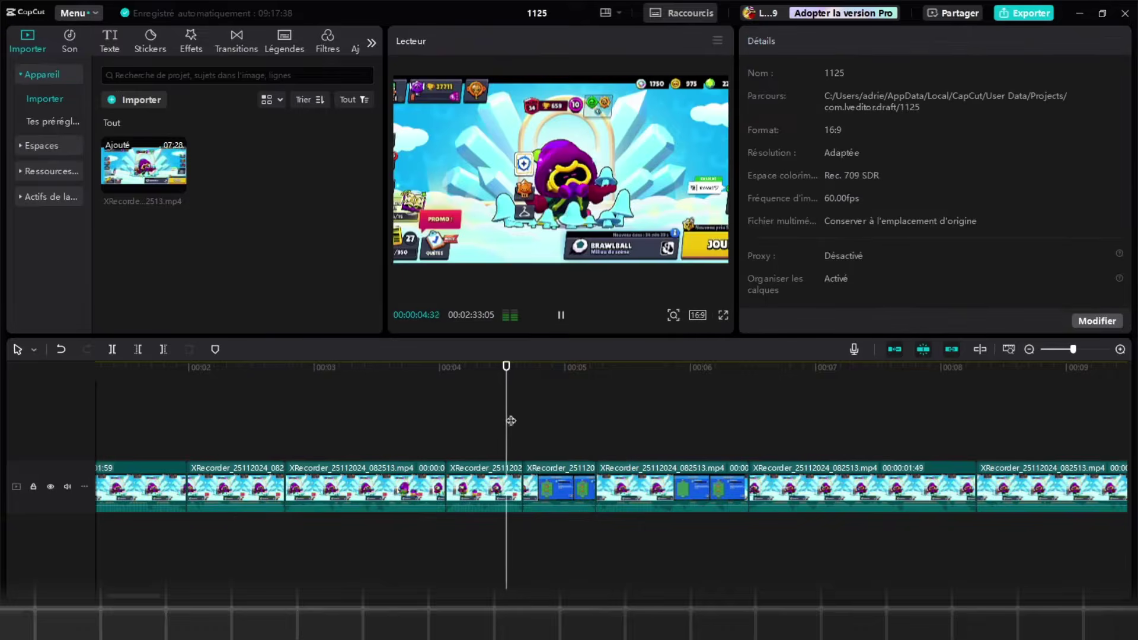
{"action": "scroll", "coordinate": [543, 476], "scroll_direction": "up", "scroll_amount": 1}
{"action": "key", "text": "space"}
- Show the fifth clip's keyframe animation and apply the cubic ease-out graph to its scale zoom
{"action": "left_click", "coordinate": [543, 471]}
{"action": "right_click", "coordinate": [550, 486]}
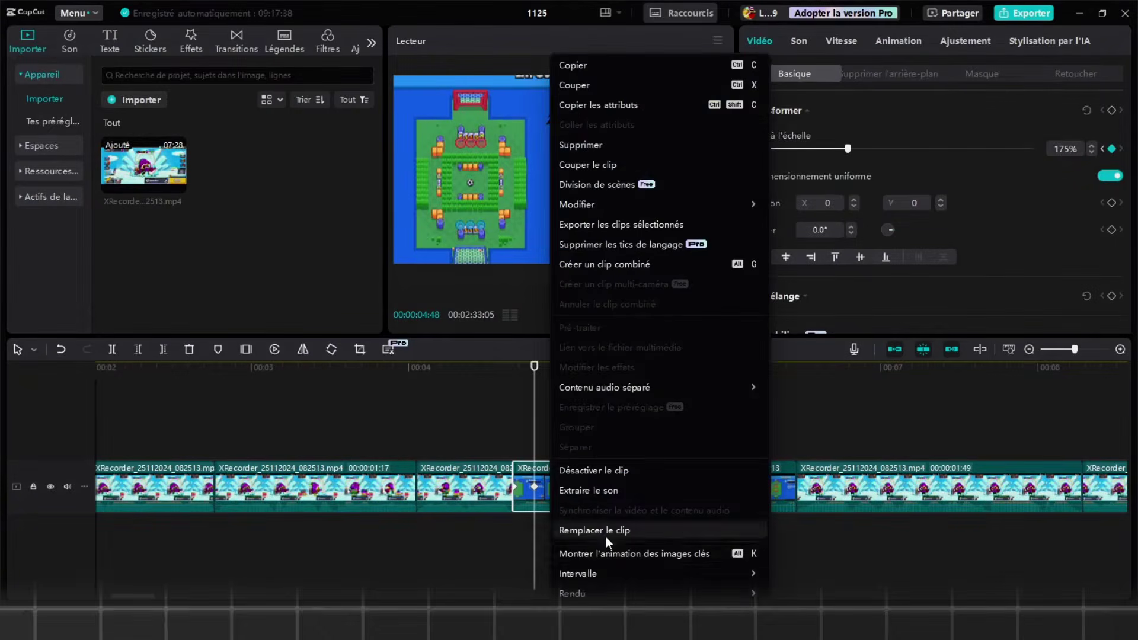
{"action": "left_click", "coordinate": [605, 547]}
{"action": "left_click", "coordinate": [595, 463]}
{"action": "scroll", "coordinate": [587, 430], "scroll_direction": "up", "scroll_amount": 2}
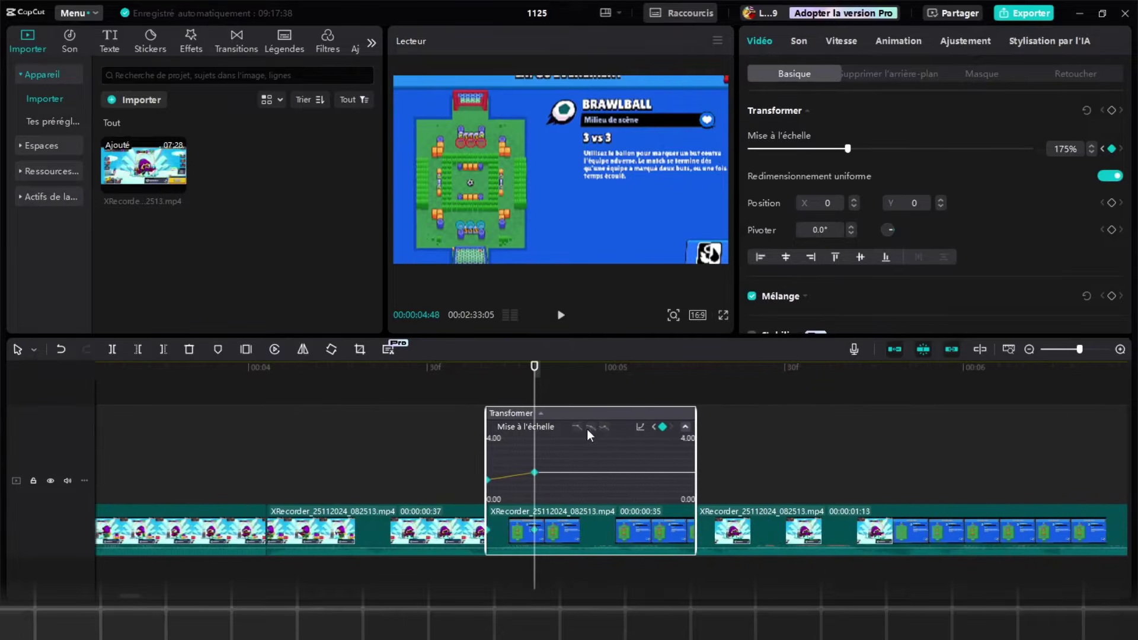
{"action": "left_click", "coordinate": [681, 426]}
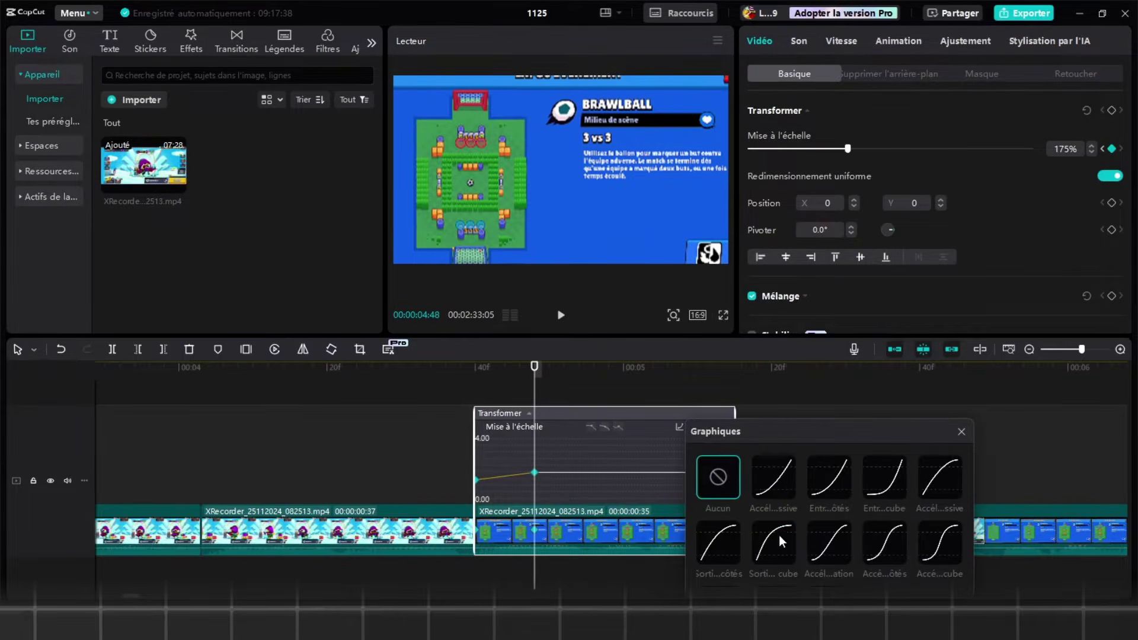
{"action": "left_click", "coordinate": [778, 537]}
{"action": "left_click", "coordinate": [960, 434]}
{"action": "scroll", "coordinate": [649, 487], "scroll_direction": "down", "scroll_amount": 3}
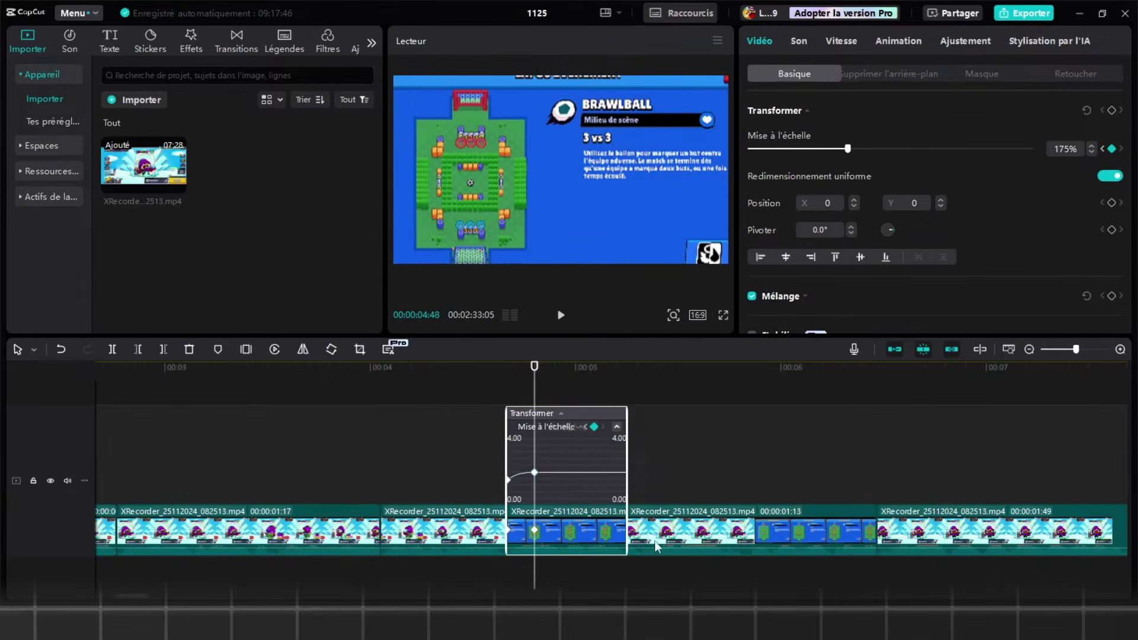
- Hide the fifth clip's keyframe graph and play back the eased zoom into the sixth clip
{"action": "right_click", "coordinate": [644, 550]}
{"action": "left_click", "coordinate": [642, 549]}
{"action": "left_click", "coordinate": [457, 427]}
{"action": "key", "text": "space"}
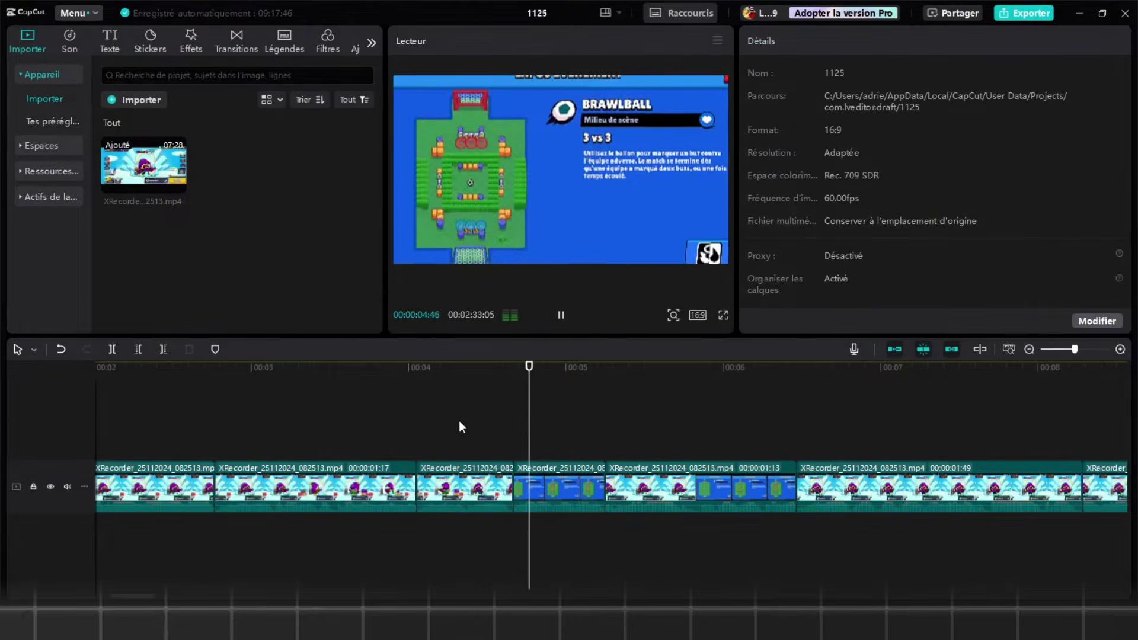
{"action": "scroll", "coordinate": [532, 419], "scroll_direction": "down", "scroll_amount": 2}
{"action": "left_click", "coordinate": [603, 428]}
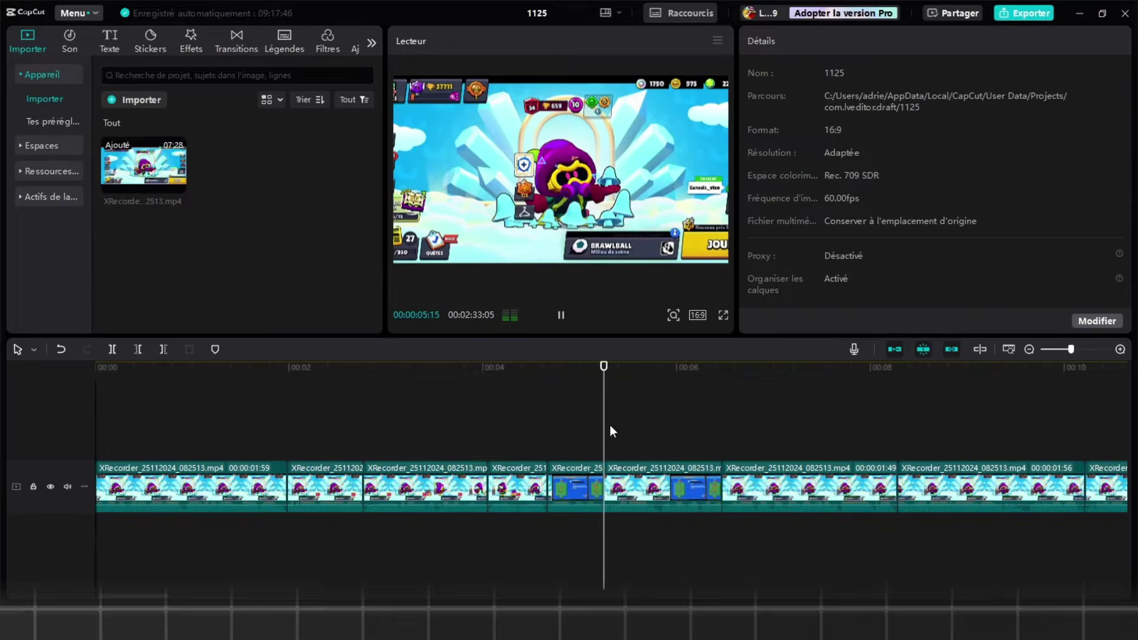
- Split the sixth clip just before the Brawlball event info opens, trim the excess frames and play it back
{"action": "scroll", "coordinate": [610, 425], "scroll_direction": "down", "scroll_amount": 1}
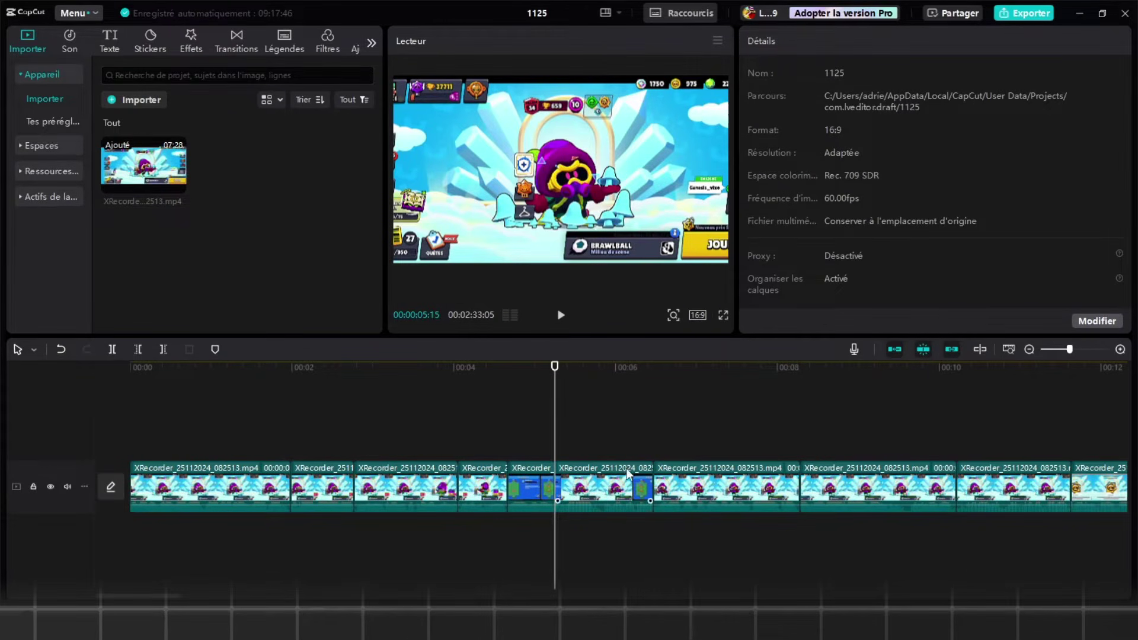
{"action": "scroll", "coordinate": [628, 473], "scroll_direction": "up", "scroll_amount": 3}
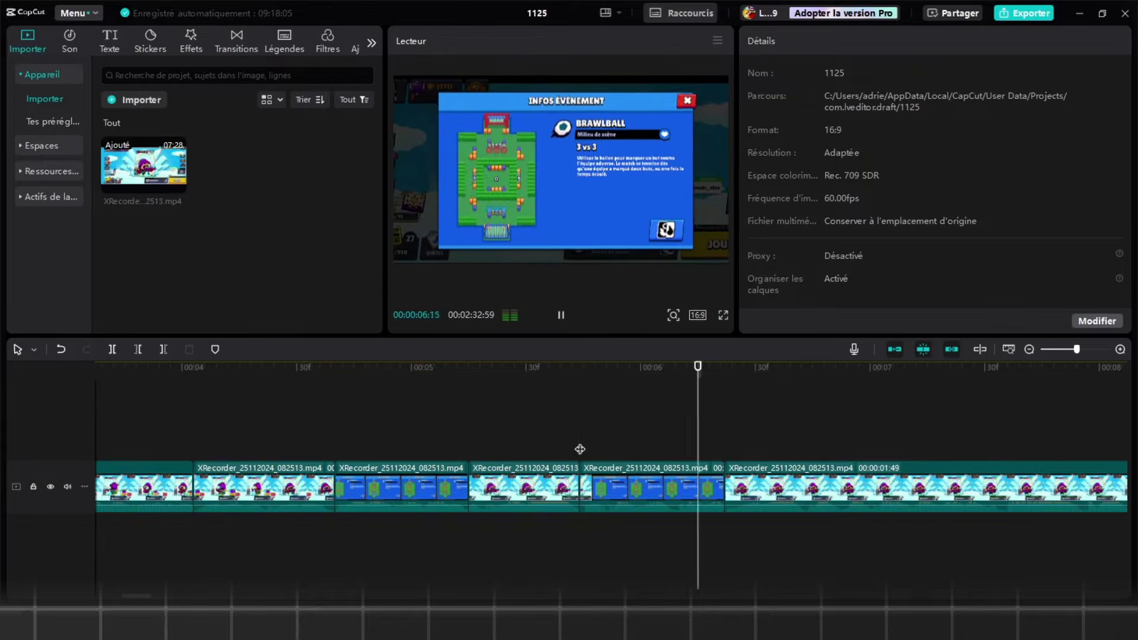
{"action": "scroll", "coordinate": [581, 444], "scroll_direction": "down", "scroll_amount": 2}
{"action": "key", "text": "space"}
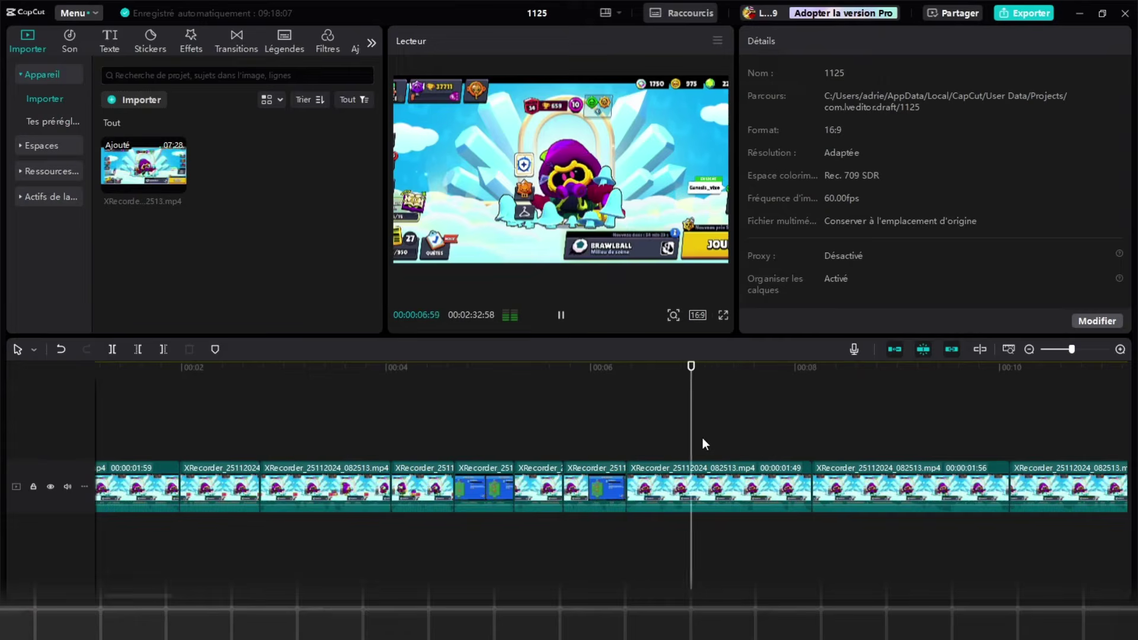
- Split the next clip at 00:00:07:34, scale its second part to 163% and play the result
{"action": "scroll", "coordinate": [679, 436], "scroll_direction": "up", "scroll_amount": 1}
{"action": "left_click", "coordinate": [759, 483]}
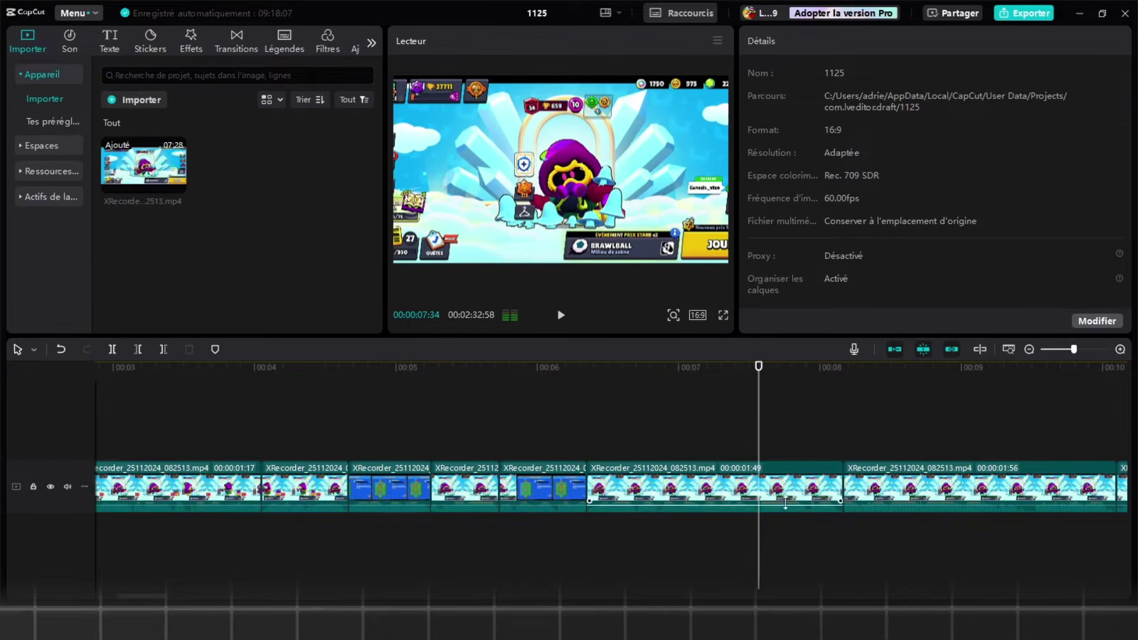
{"action": "key", "text": "ctrl+b"}
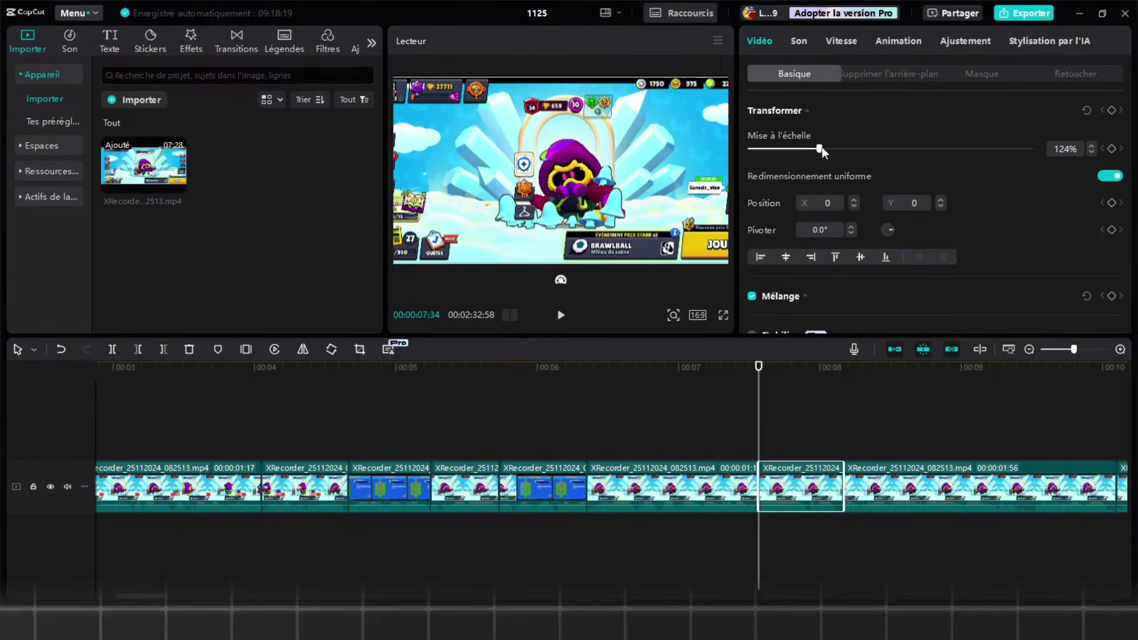
{"action": "left_click_drag", "start_coordinate": [822, 148], "coordinate": [842, 148]}
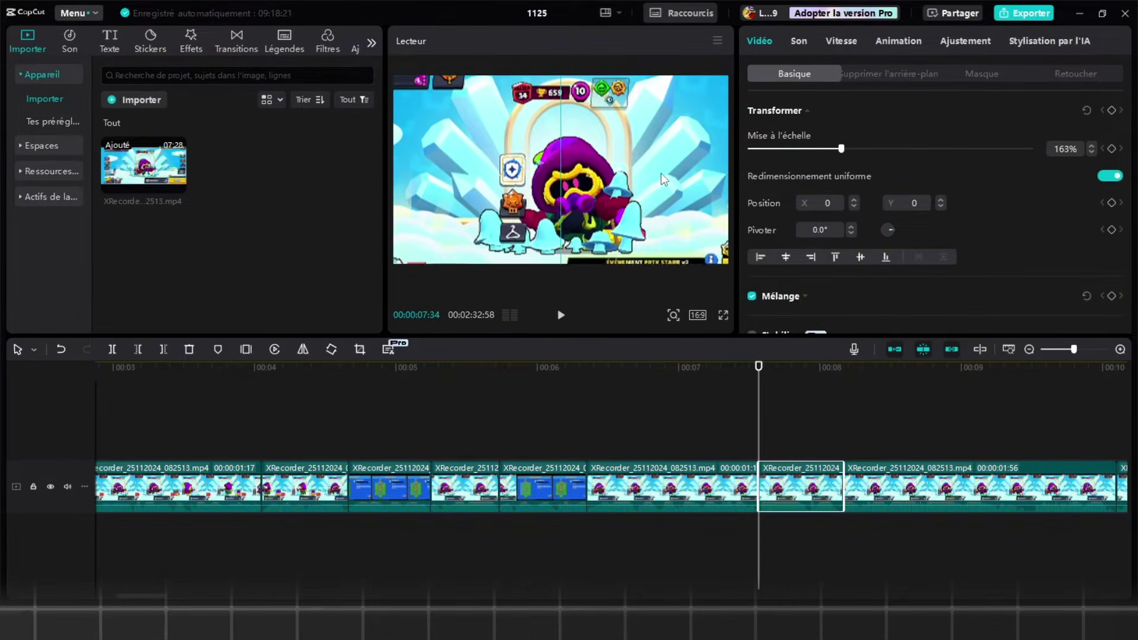
{"action": "left_click", "coordinate": [701, 427]}
{"action": "key", "text": "space"}
{"action": "scroll", "coordinate": [799, 443], "scroll_direction": "down", "scroll_amount": 2}
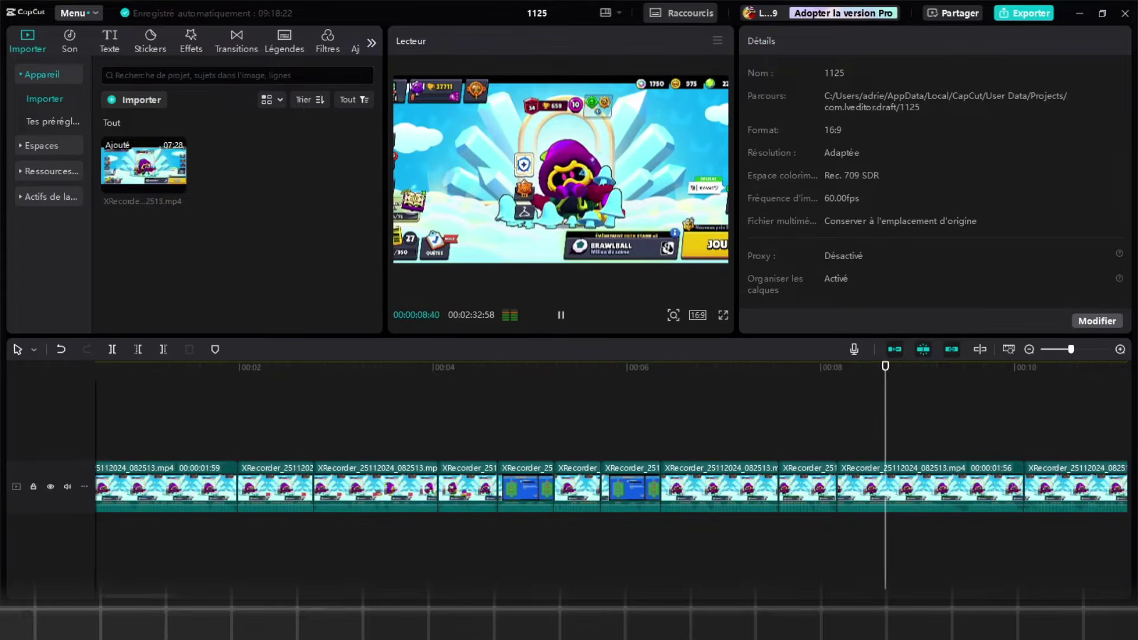
{"action": "scroll", "coordinate": [851, 463], "scroll_direction": "up", "scroll_amount": 1}
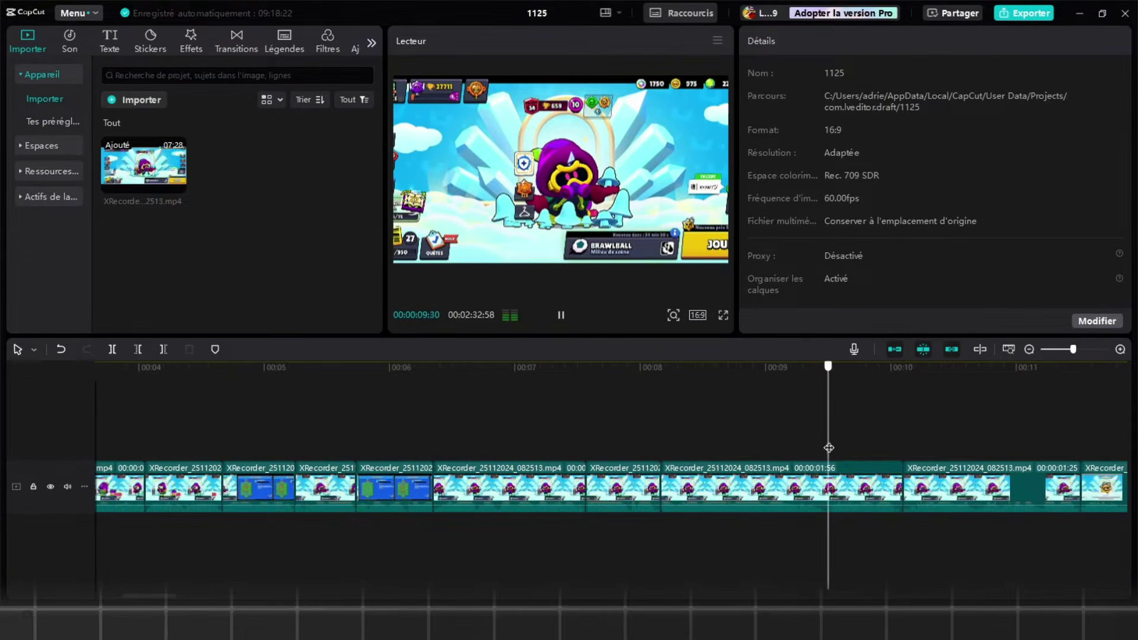
- Scale the clip starting at 00:00:08:10 down to 84% and set its saturation to -50
{"action": "left_click", "coordinate": [661, 450]}
{"action": "left_click", "coordinate": [694, 489]}
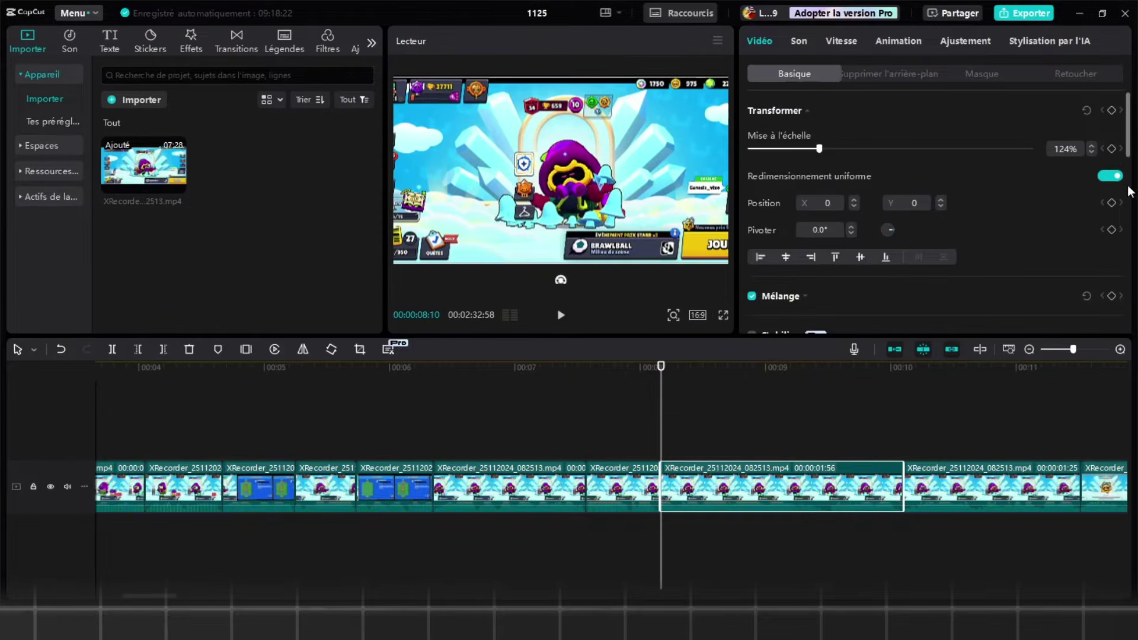
{"action": "left_click", "coordinate": [1067, 149]}
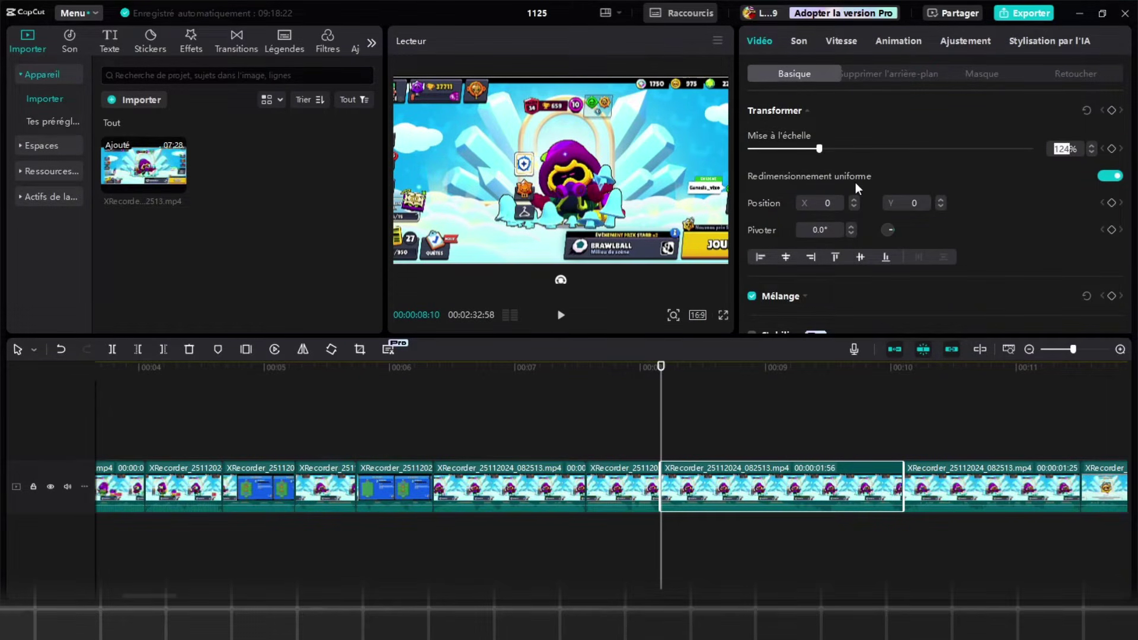
{"action": "type", "text": "75"}
{"action": "key", "text": "Return"}
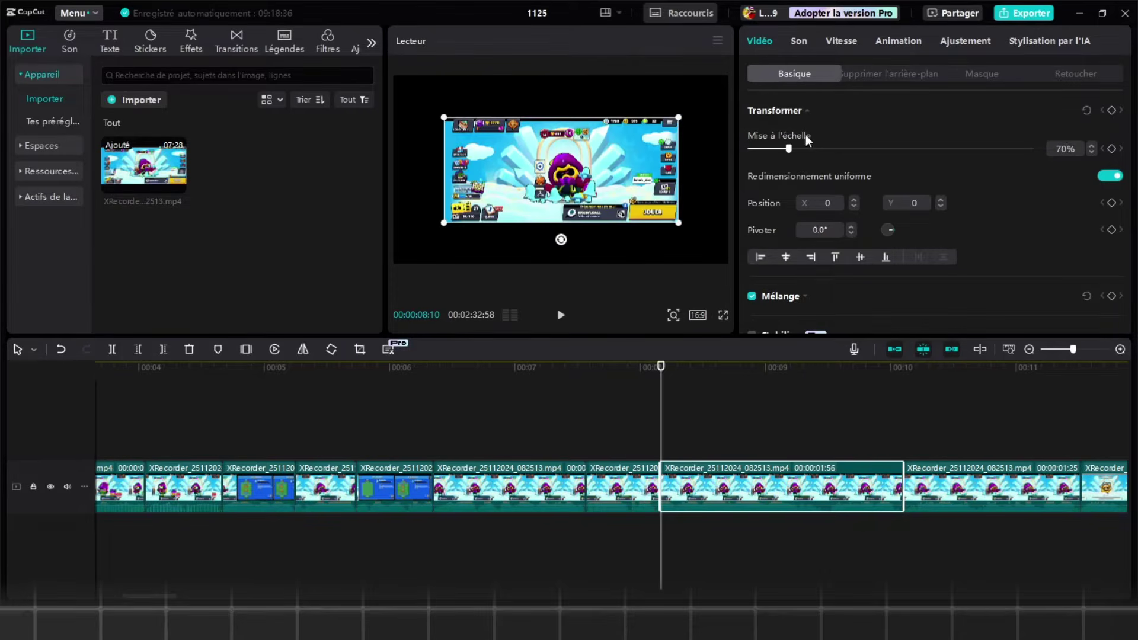
{"action": "left_click_drag", "start_coordinate": [795, 145], "coordinate": [798, 145]}
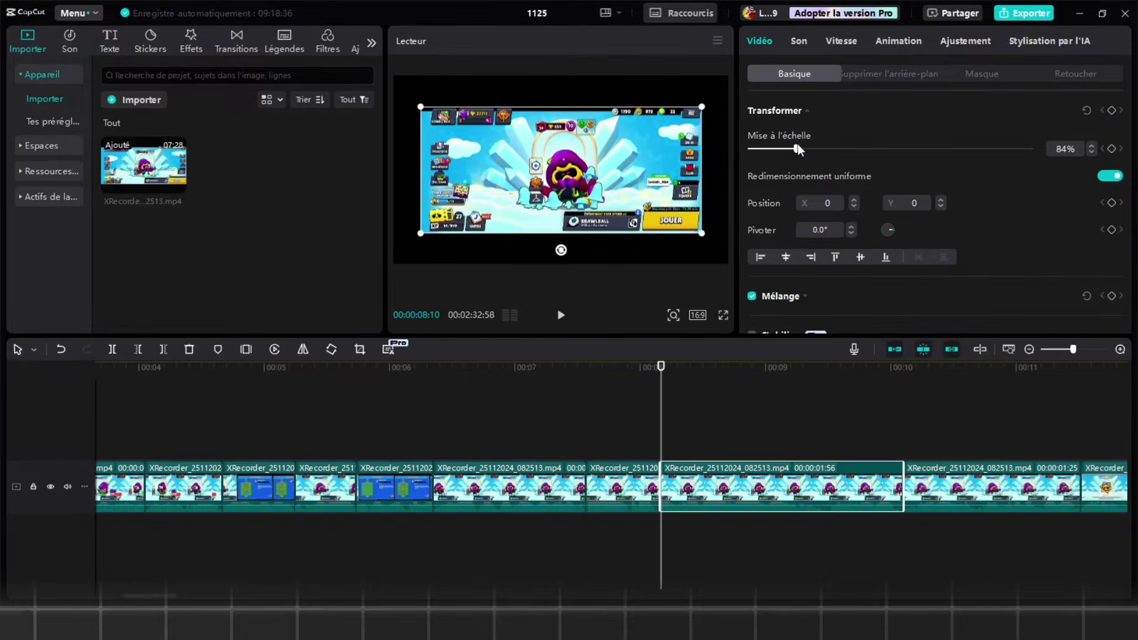
{"action": "left_click", "coordinate": [963, 41]}
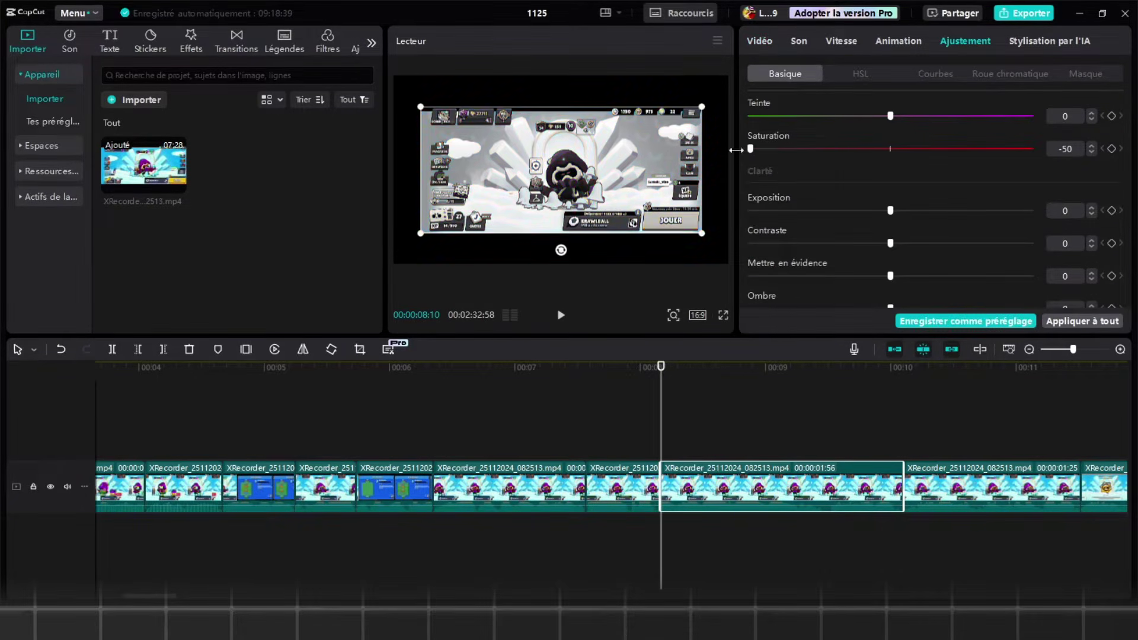
- Apply the Écho voice filter to the black-and-white clip with Quantité 100 and Force 62, and play it back
{"action": "left_click", "coordinate": [806, 39]}
{"action": "scroll", "coordinate": [1051, 261], "scroll_direction": "down", "scroll_amount": 5}
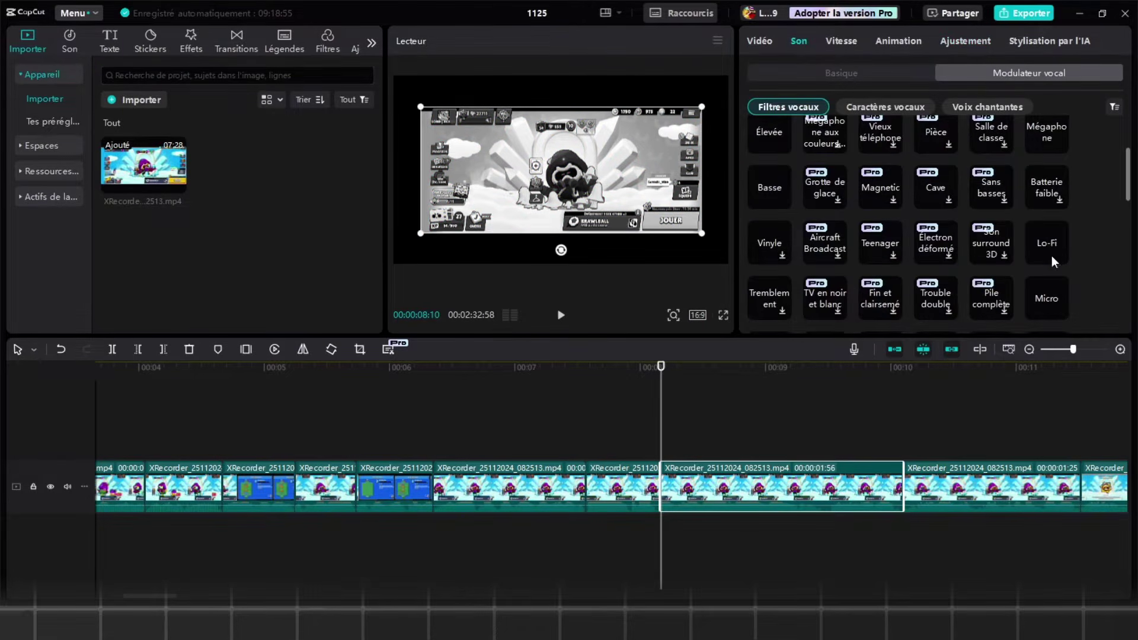
{"action": "scroll", "coordinate": [1048, 287], "scroll_direction": "down", "scroll_amount": 2}
{"action": "left_click", "coordinate": [1048, 227]}
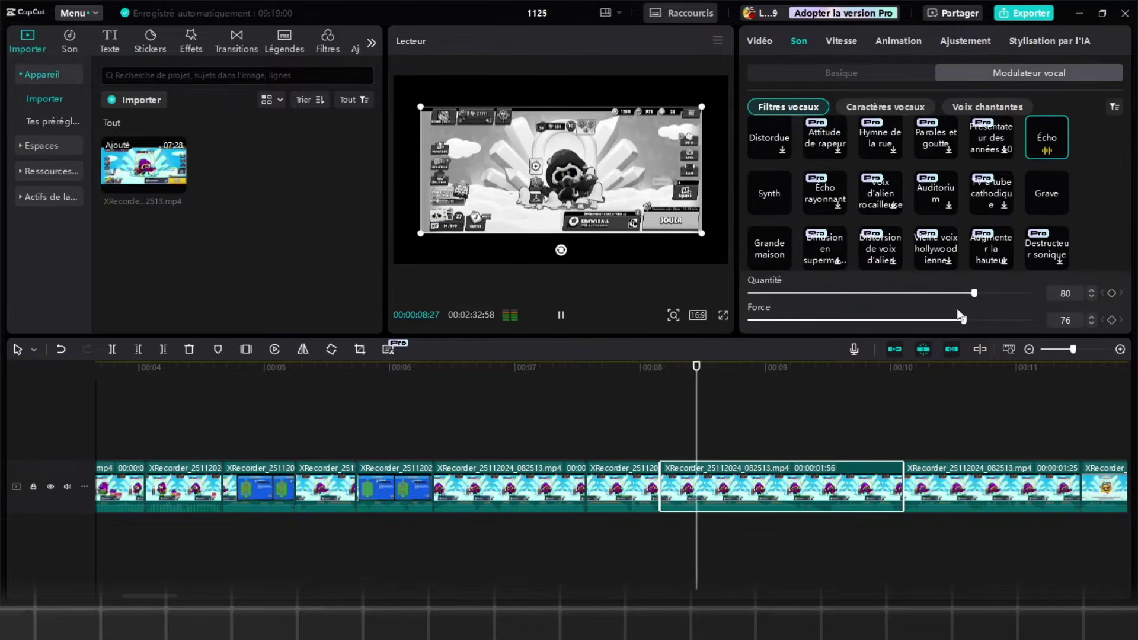
{"action": "left_click_drag", "start_coordinate": [973, 293], "coordinate": [873, 294]}
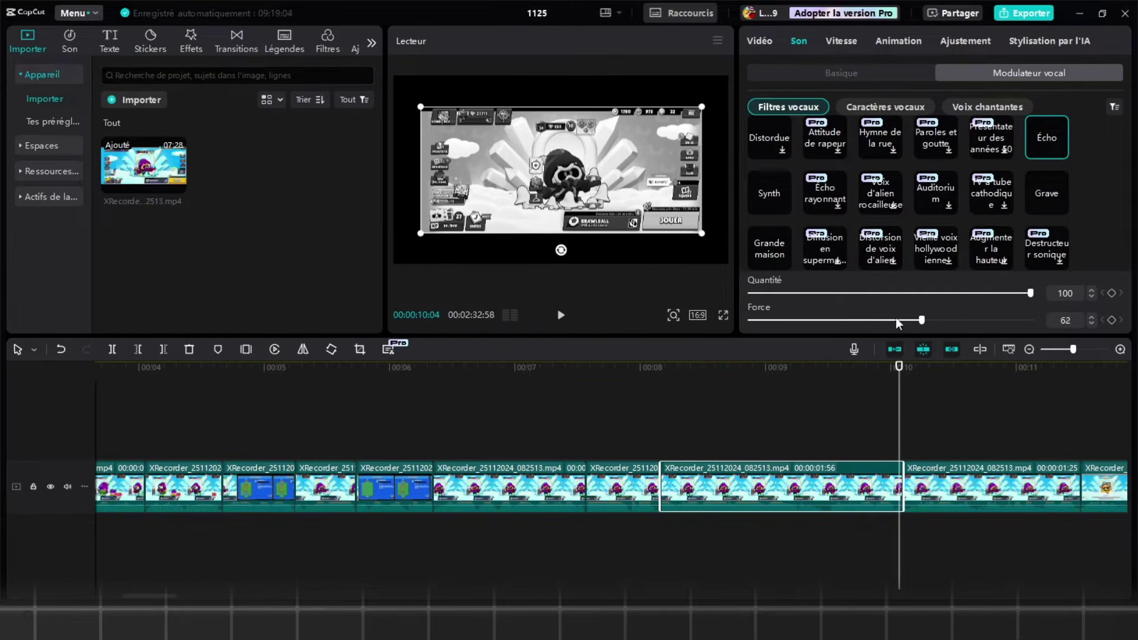
{"action": "left_click", "coordinate": [657, 434]}
{"action": "key", "text": "space"}
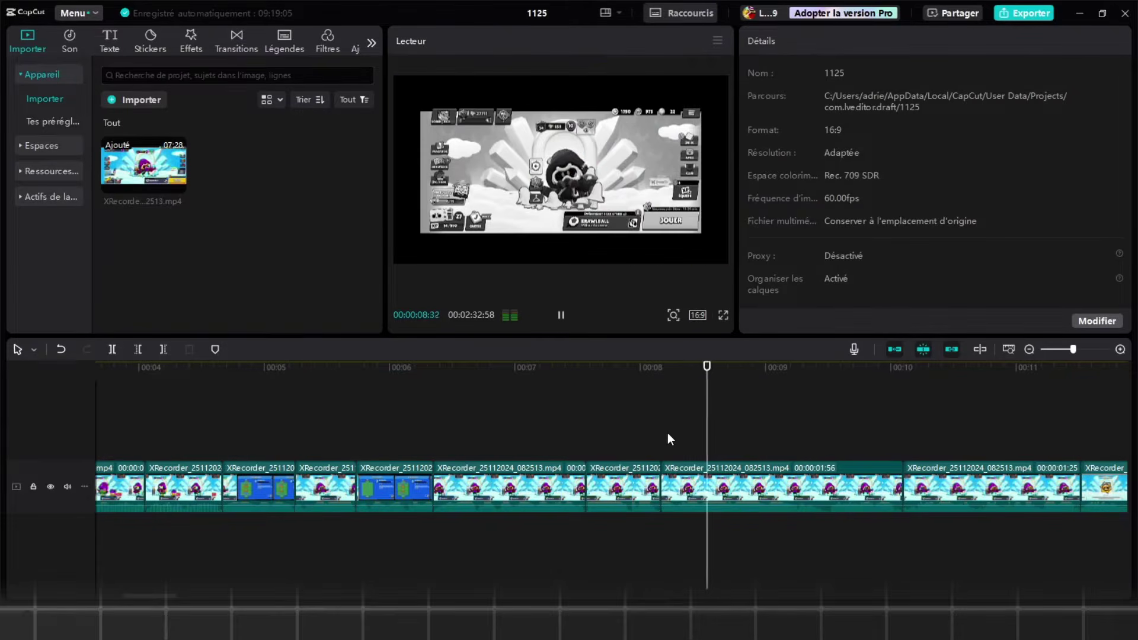
- Keyframe the black-and-white clip's scale at its start, 00:00:08:10, and set the scale to 60% at 00:00:10:05
{"action": "left_click", "coordinate": [663, 483]}
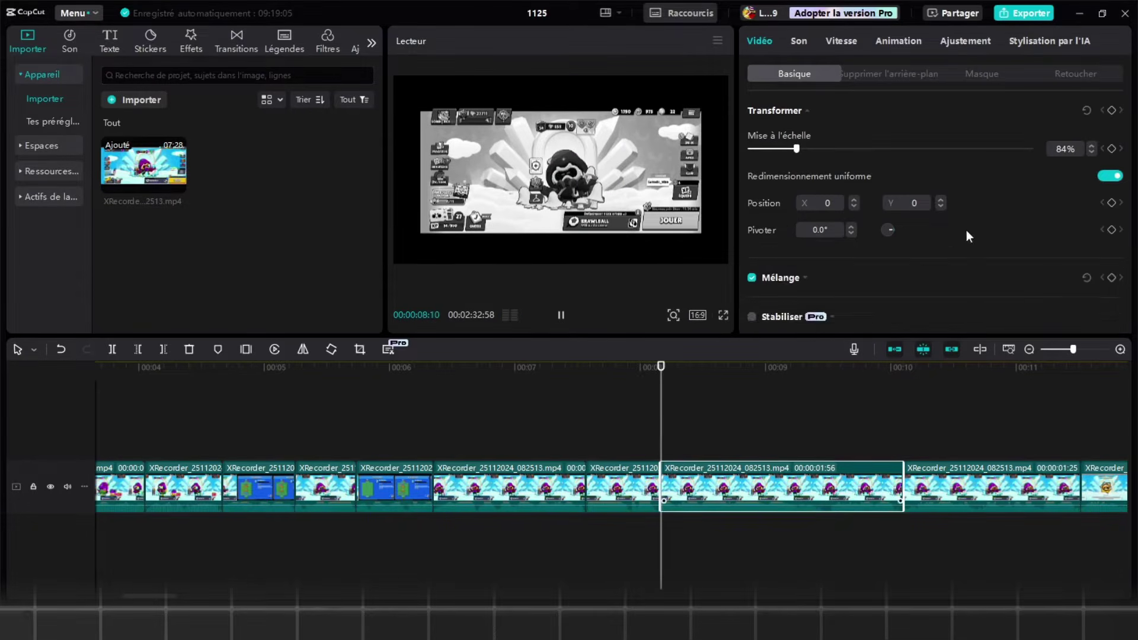
{"action": "left_click", "coordinate": [899, 418]}
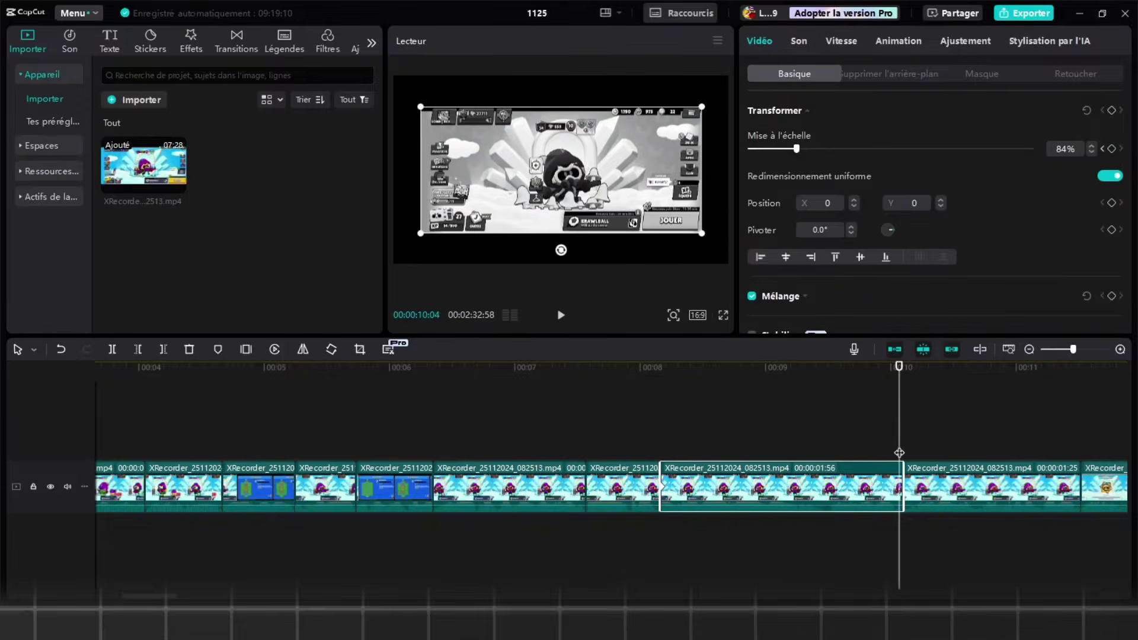
{"action": "left_click", "coordinate": [1077, 150]}
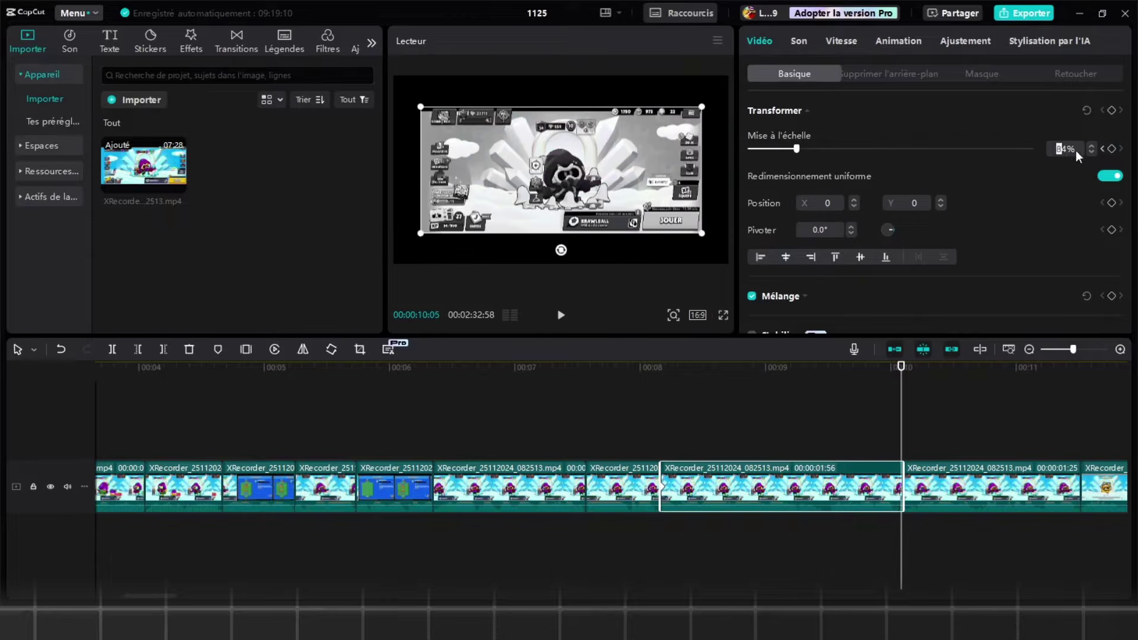
{"action": "type", "text": "70"}
{"action": "key", "text": "Return"}
- Show the black-and-white clip's keyframe animation and apply the cubic ease-out graph to its zoom-out
{"action": "left_click", "coordinate": [798, 429]}
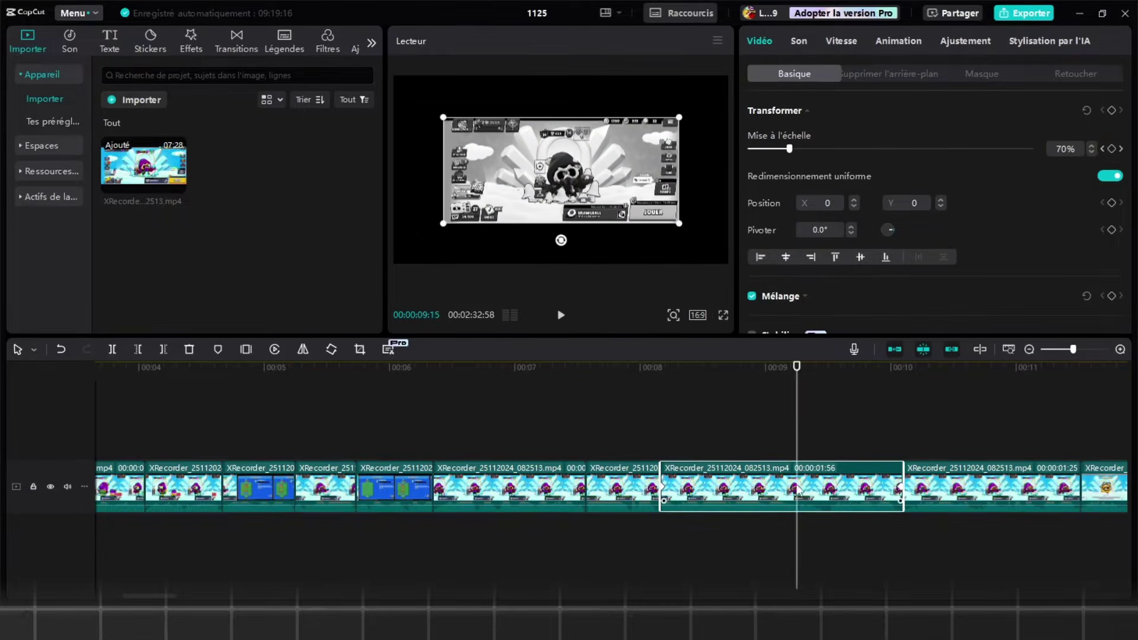
{"action": "right_click", "coordinate": [798, 490]}
{"action": "left_click", "coordinate": [884, 554]}
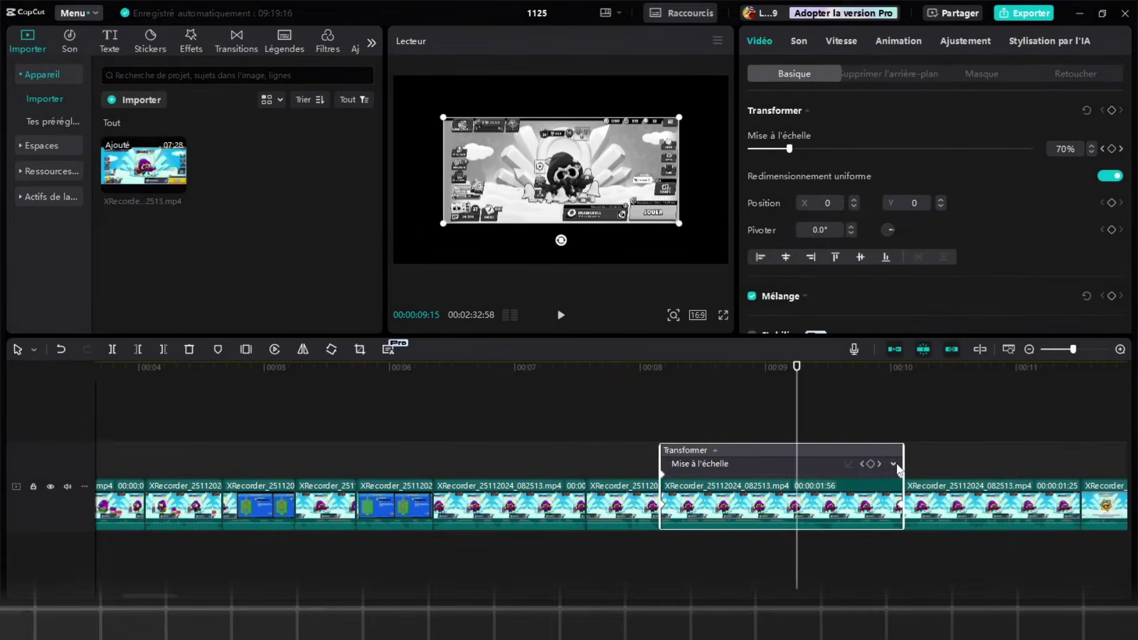
{"action": "left_click", "coordinate": [925, 479]}
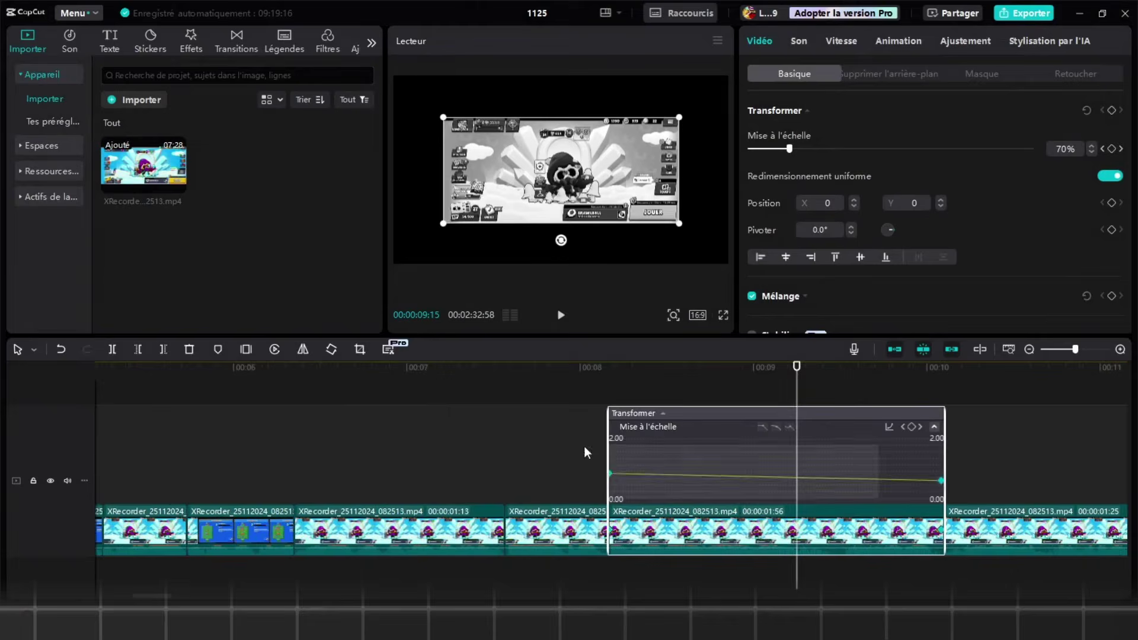
{"action": "left_click", "coordinate": [888, 426]}
{"action": "left_click", "coordinate": [683, 539]}
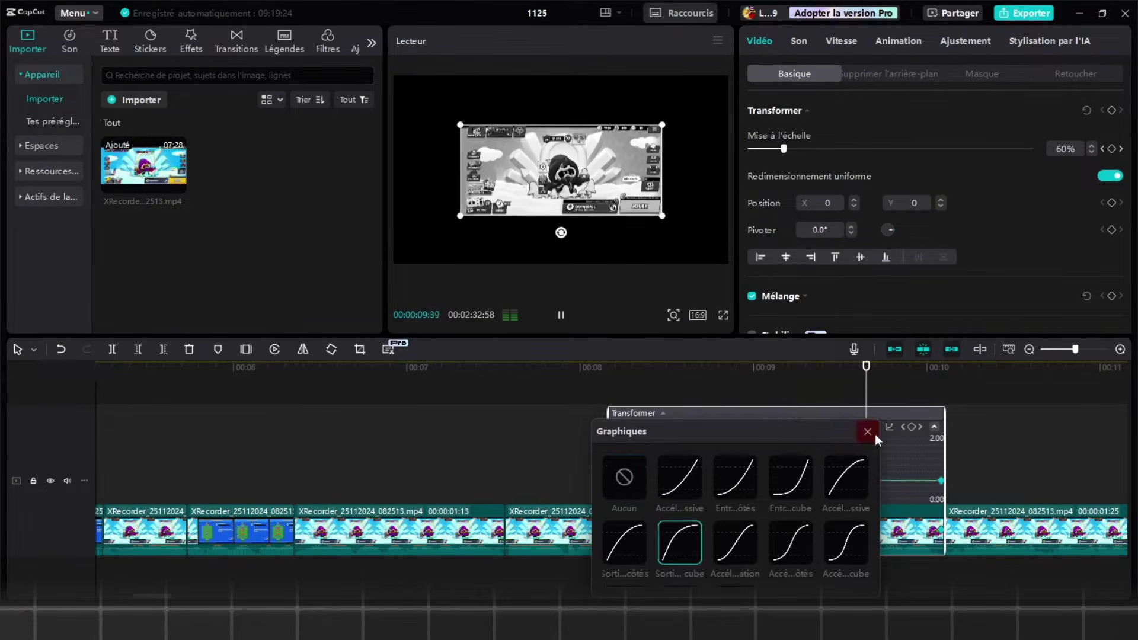
- Close the graph presets and play back the black-and-white clip's zoom-out
{"action": "left_click", "coordinate": [868, 431]}
{"action": "scroll", "coordinate": [811, 521], "scroll_direction": "down", "scroll_amount": 2}
{"action": "left_click", "coordinate": [665, 427]}
{"action": "key", "text": "space"}
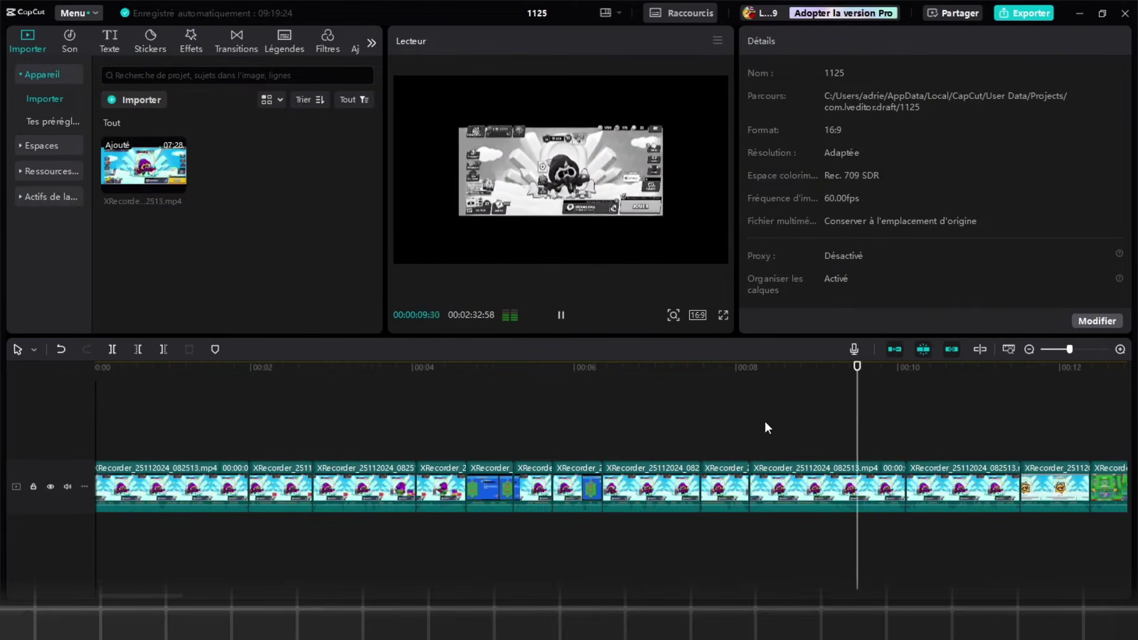
{"action": "scroll", "coordinate": [821, 425], "scroll_direction": "down", "scroll_amount": 1}
{"action": "scroll", "coordinate": [821, 425], "scroll_direction": "up", "scroll_amount": 1}
- Split the VS-screen clip at 00:00:13:03 and add a scale keyframe at the start of the new clip
{"action": "left_click", "coordinate": [795, 444]}
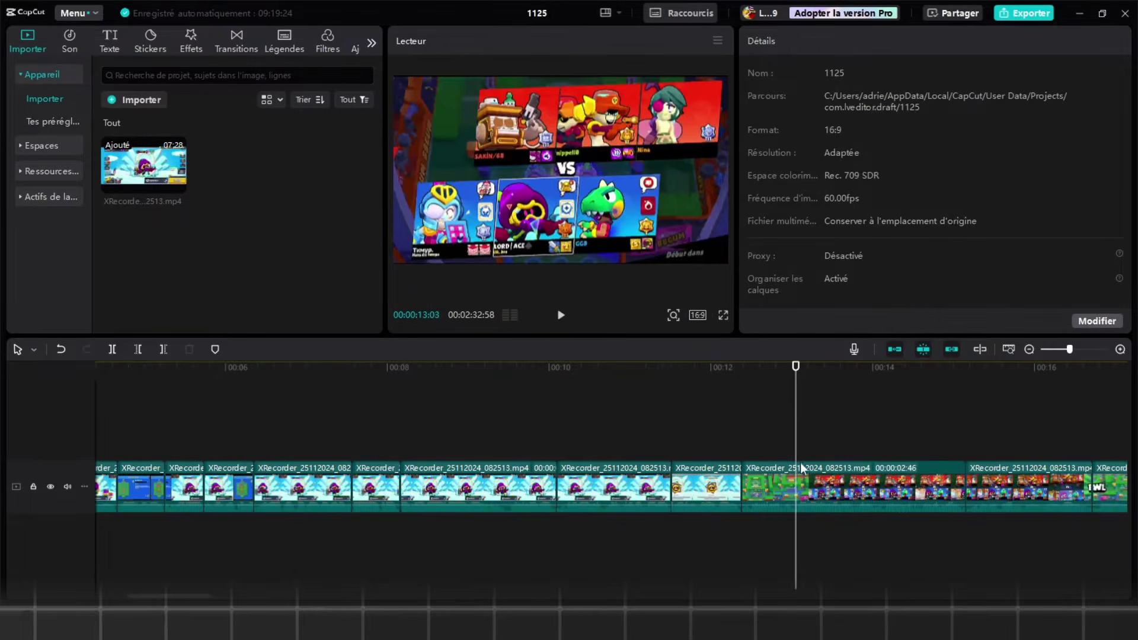
{"action": "left_click", "coordinate": [801, 468]}
{"action": "key", "text": "ctrl+b"}
{"action": "left_click", "coordinate": [1113, 149]}
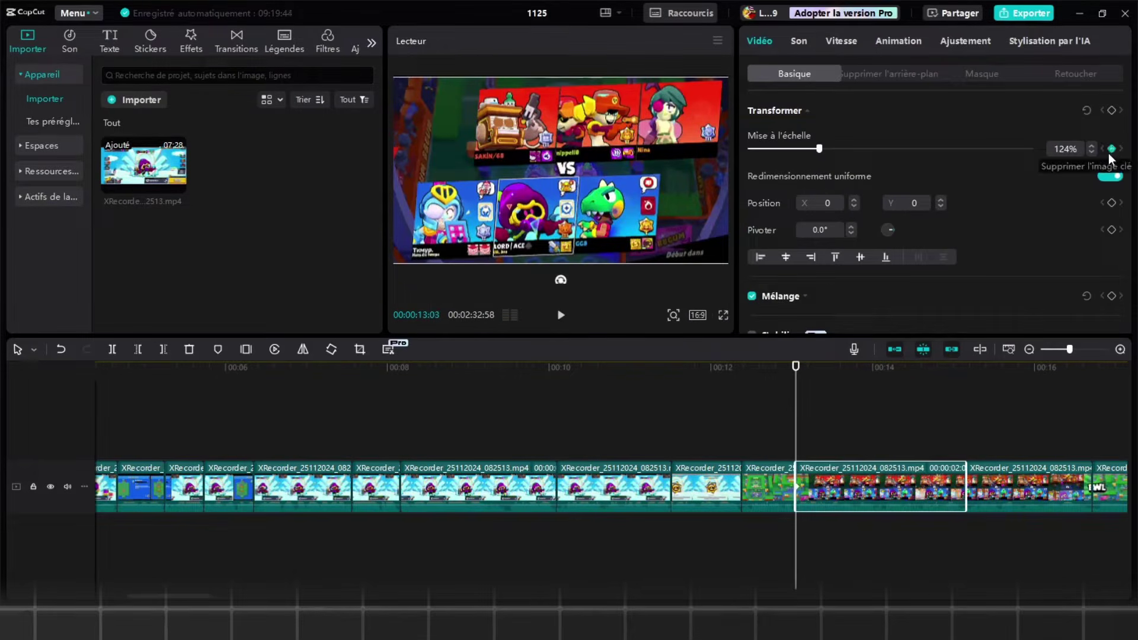
- Scale the VS clip to 167% at 00:00:13:15 and keyframe its position from the clip's start to X -220, Y -245 there
{"action": "left_click", "coordinate": [811, 414]}
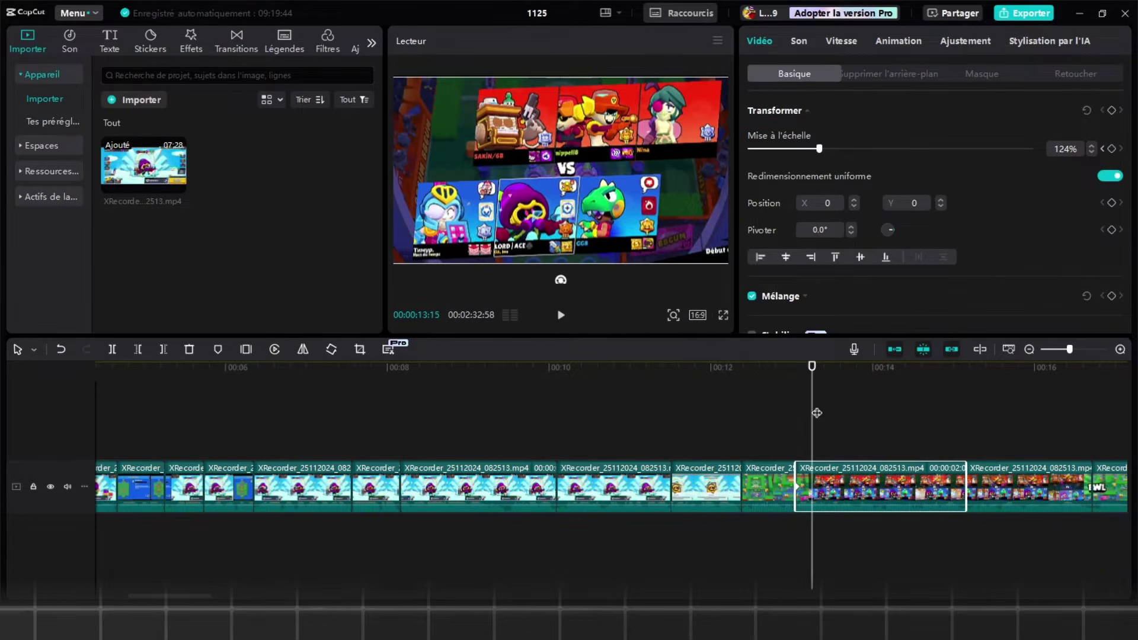
{"action": "left_click_drag", "start_coordinate": [819, 149], "coordinate": [843, 149]}
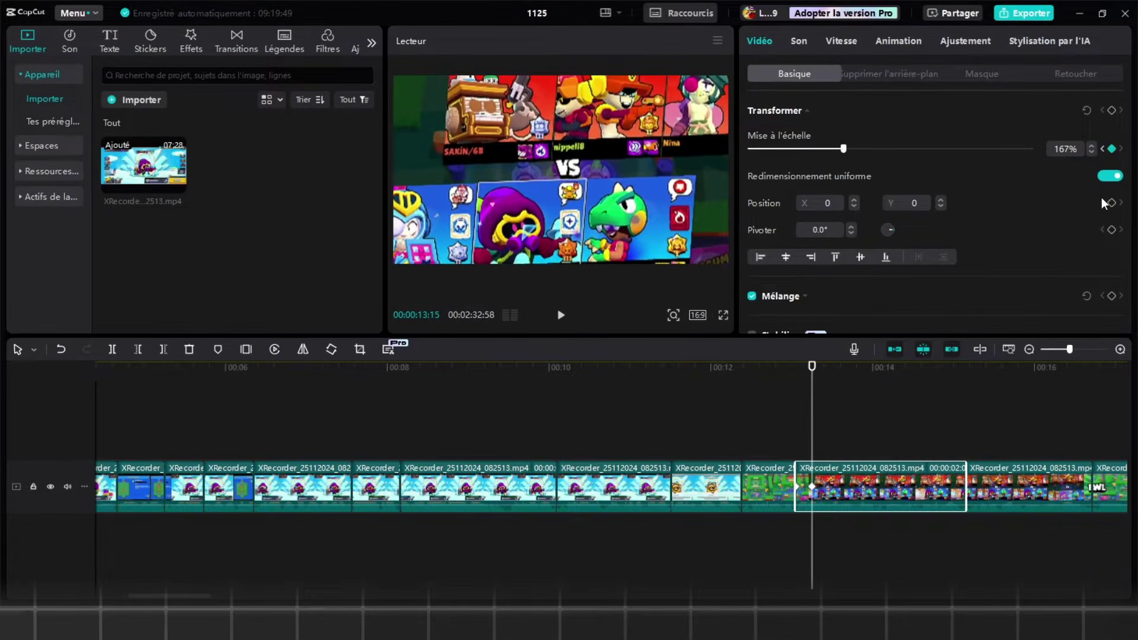
{"action": "left_click", "coordinate": [1104, 149]}
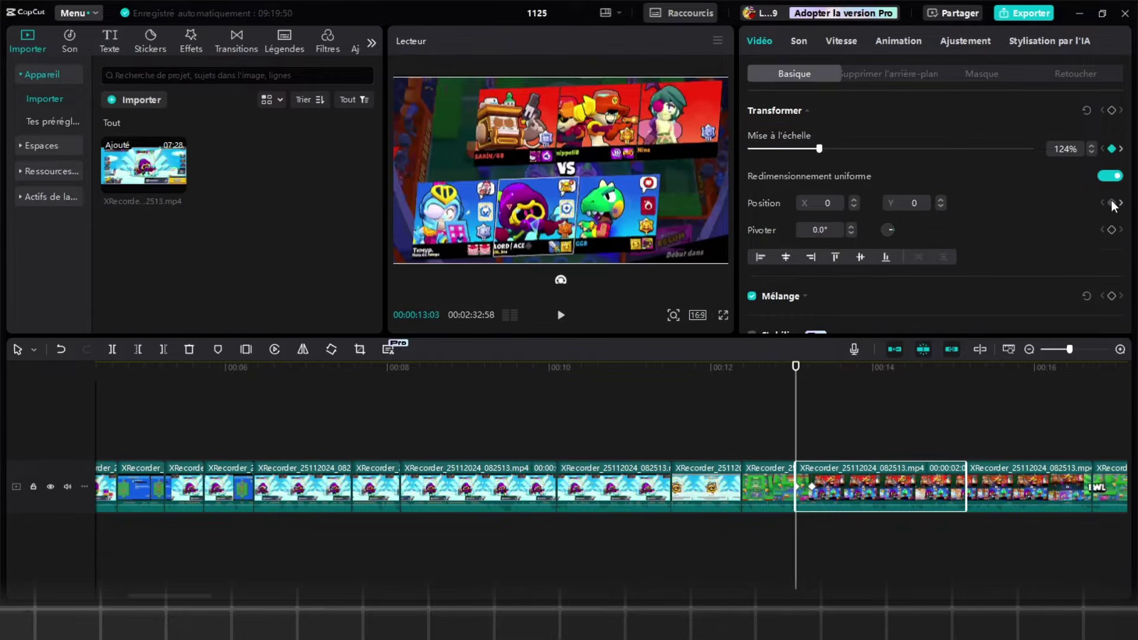
{"action": "left_click", "coordinate": [1121, 203]}
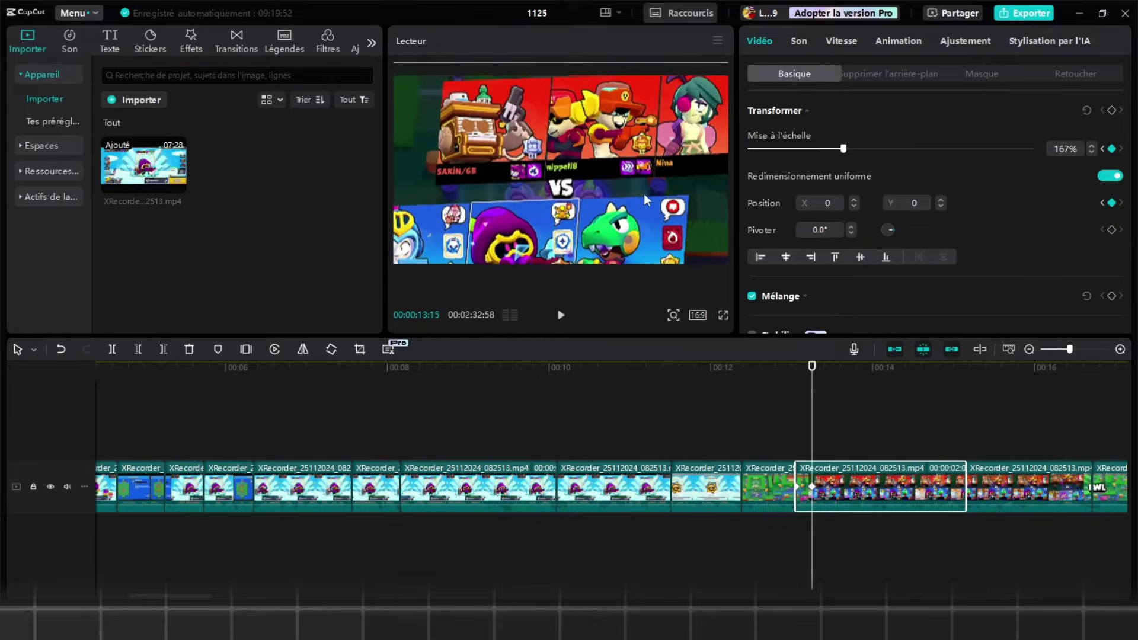
- At 00:00:15:08, set the VS clip's scale to 180% and its position to X -444, Y -477
{"action": "left_click", "coordinate": [967, 423]}
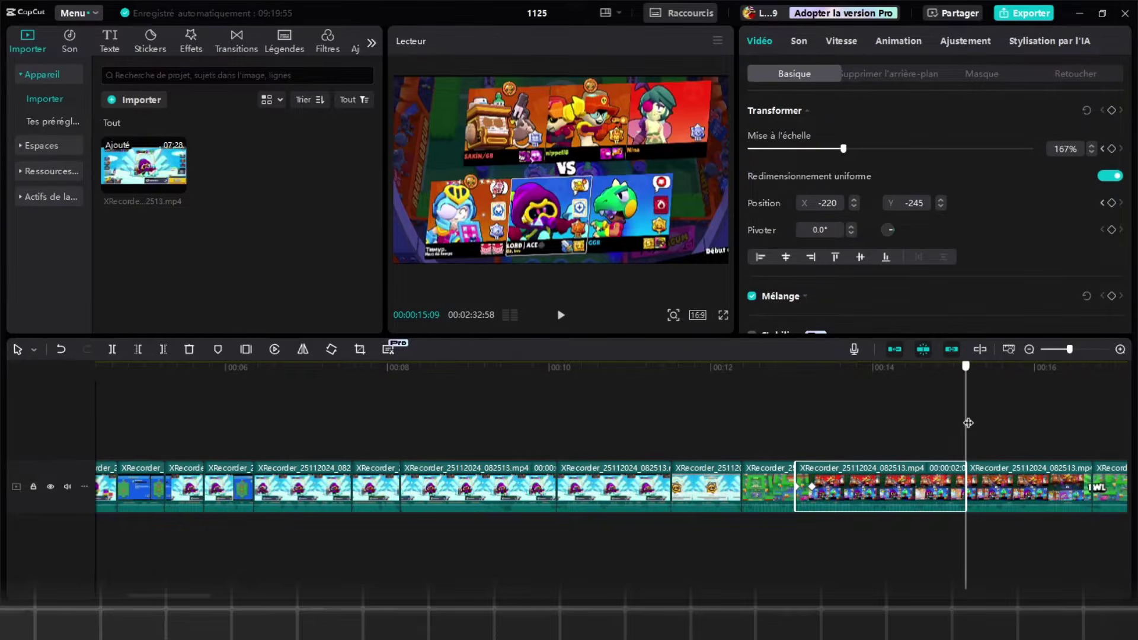
{"action": "left_click", "coordinate": [965, 423]}
{"action": "left_click", "coordinate": [1072, 151]}
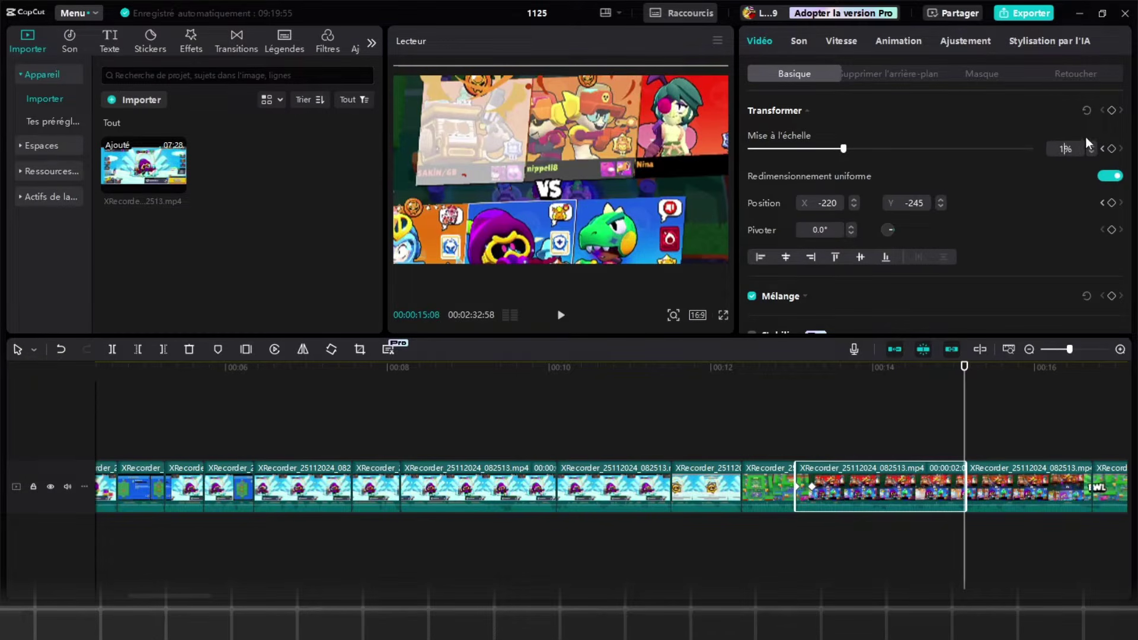
{"action": "key", "text": "Return"}
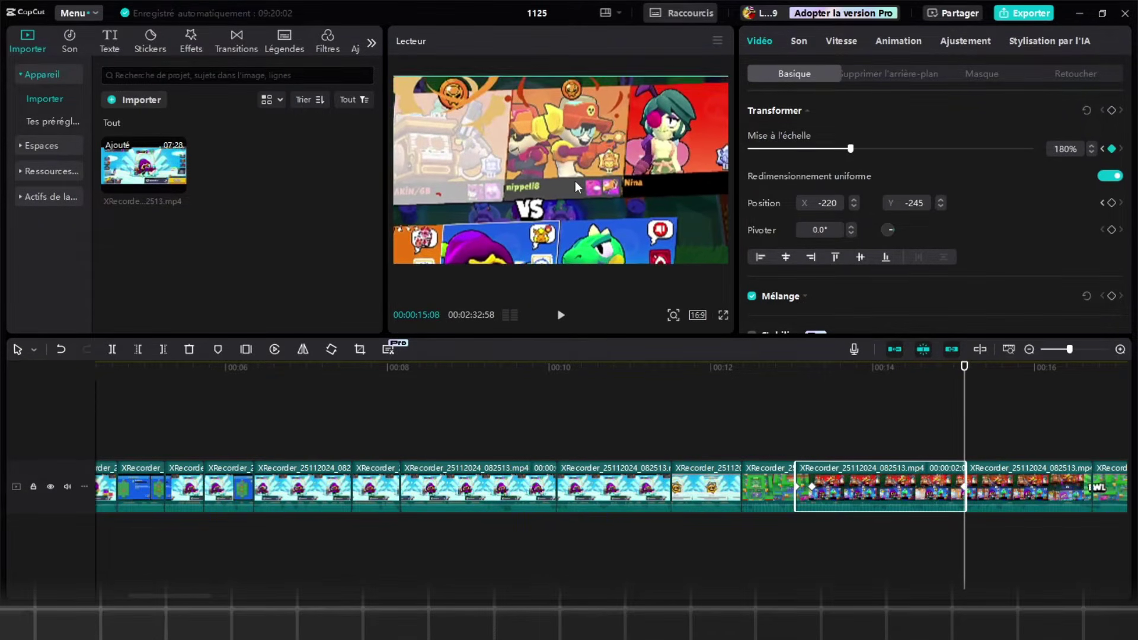
- Show the VS clip's keyframe animation and apply an easing graph across all its scale keyframes
{"action": "left_click", "coordinate": [866, 486]}
{"action": "left_click", "coordinate": [866, 486]}
{"action": "right_click", "coordinate": [870, 486]}
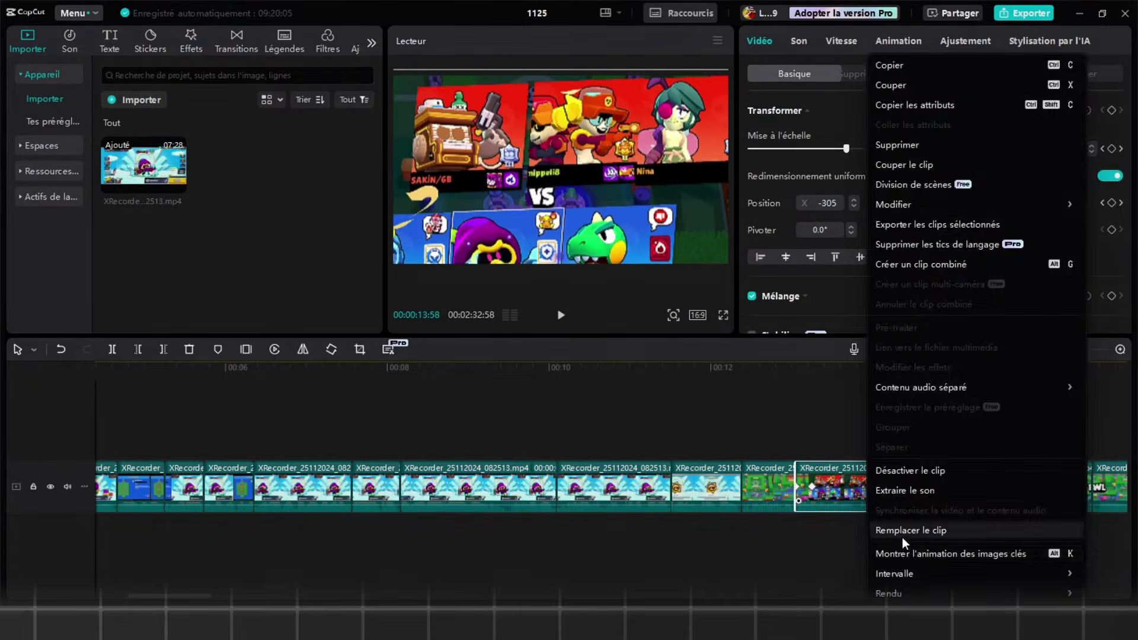
{"action": "left_click", "coordinate": [907, 553]}
{"action": "left_click", "coordinate": [975, 451]}
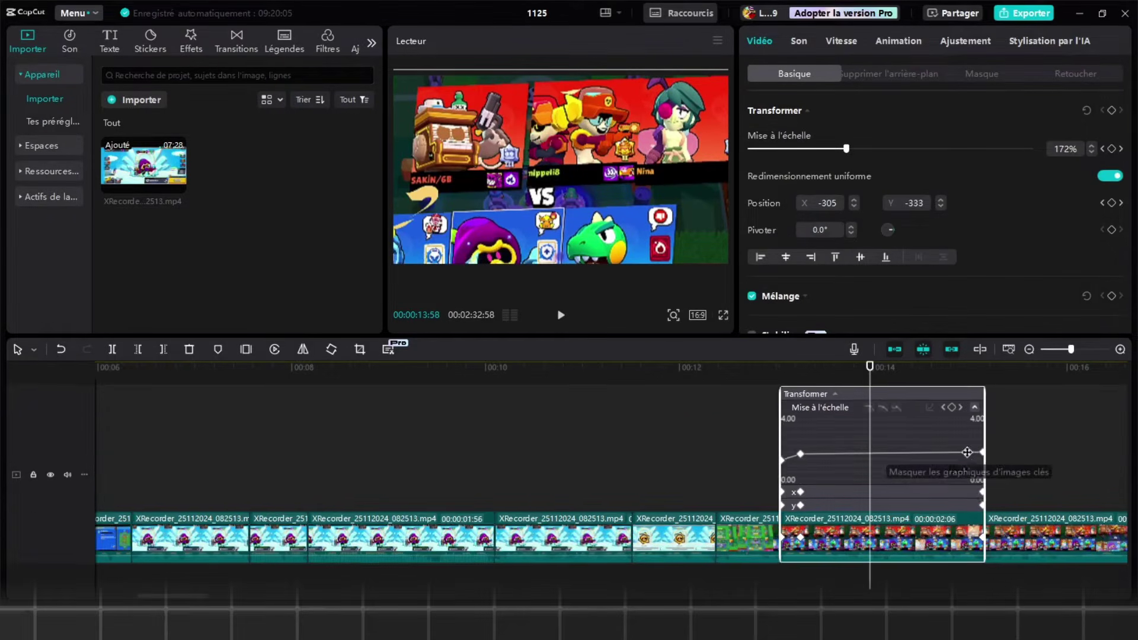
{"action": "scroll", "coordinate": [952, 463], "scroll_direction": "up", "scroll_amount": 1, "text": "ctrl"}
{"action": "left_click_drag", "start_coordinate": [1030, 475], "coordinate": [742, 448]}
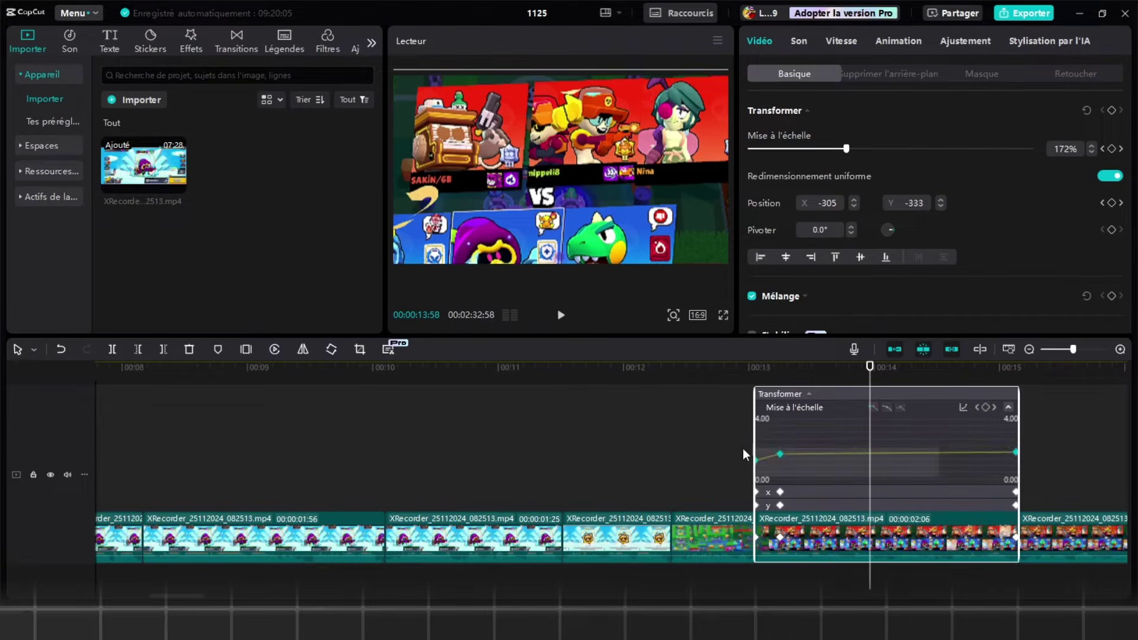
{"action": "left_click", "coordinate": [969, 407]}
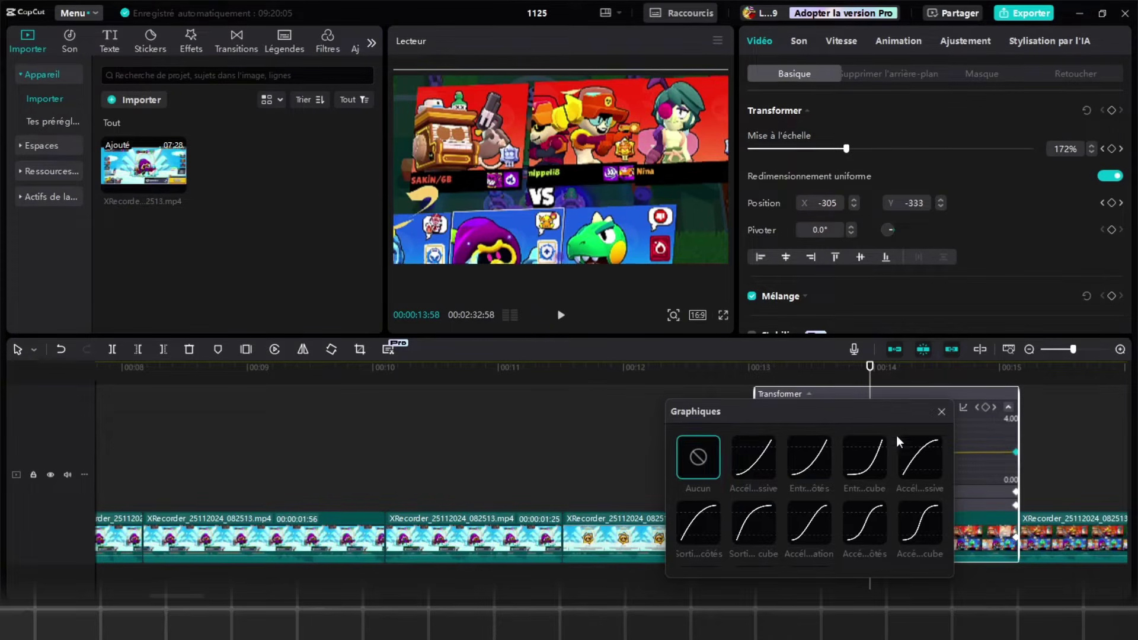
{"action": "left_click", "coordinate": [944, 411]}
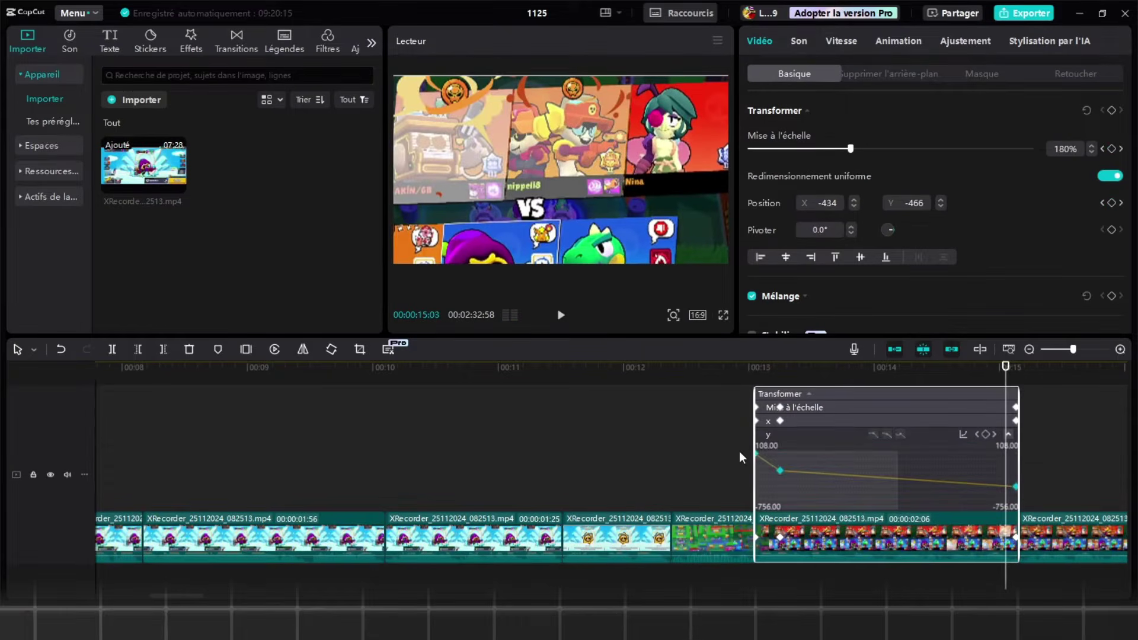
- Apply the cubic ease-out graph to the VS clip's Y and X position keyframes and hide its keyframe animation
{"action": "left_click", "coordinate": [963, 434]}
{"action": "left_click", "coordinate": [771, 547]}
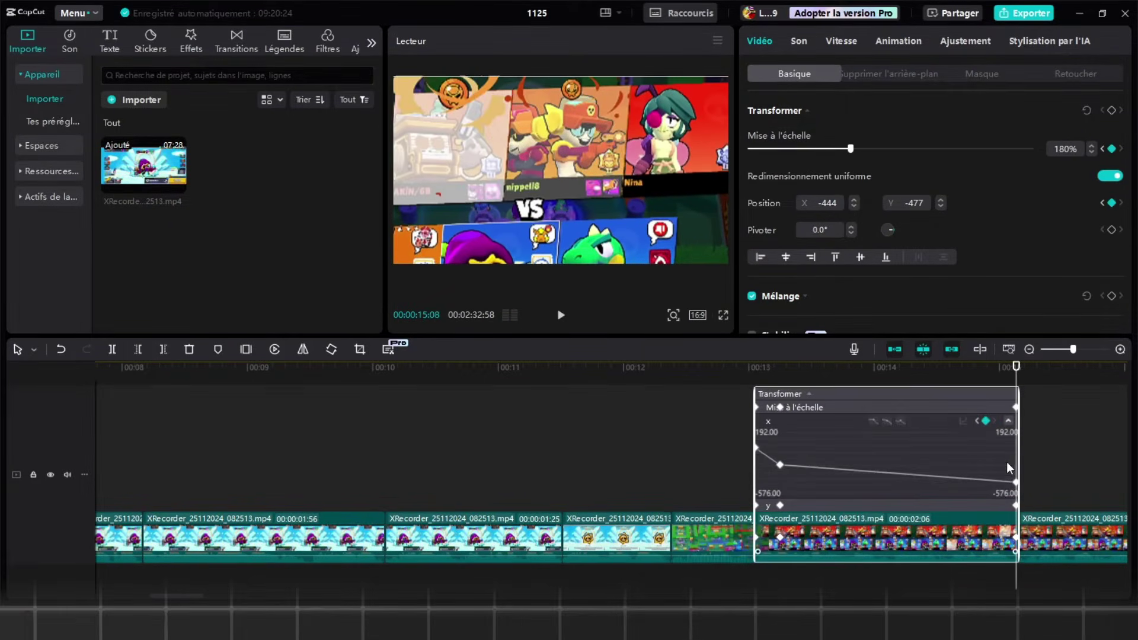
{"action": "left_click_drag", "start_coordinate": [1034, 464], "coordinate": [758, 440]}
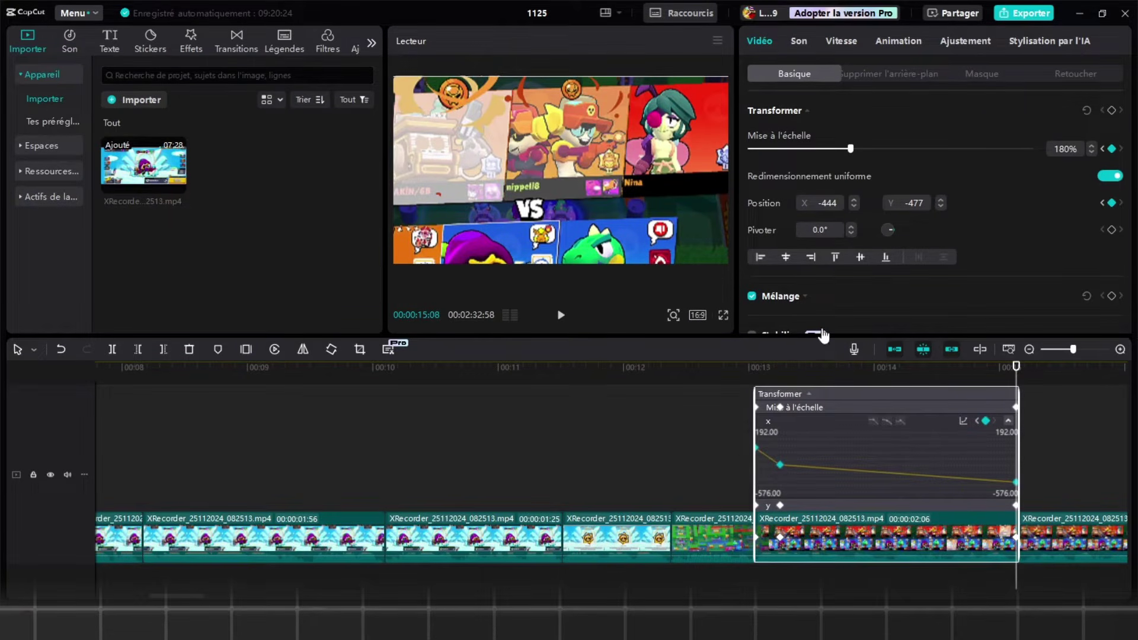
{"action": "left_click", "coordinate": [963, 421]}
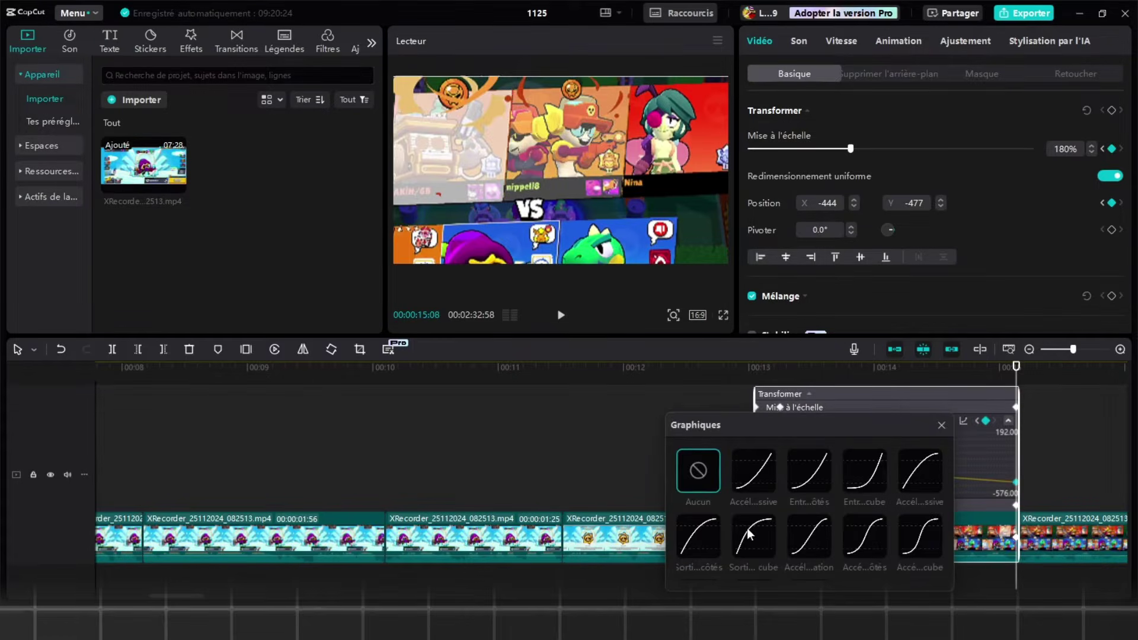
{"action": "left_click", "coordinate": [747, 528]}
{"action": "right_click", "coordinate": [865, 532]}
{"action": "left_click", "coordinate": [866, 547]}
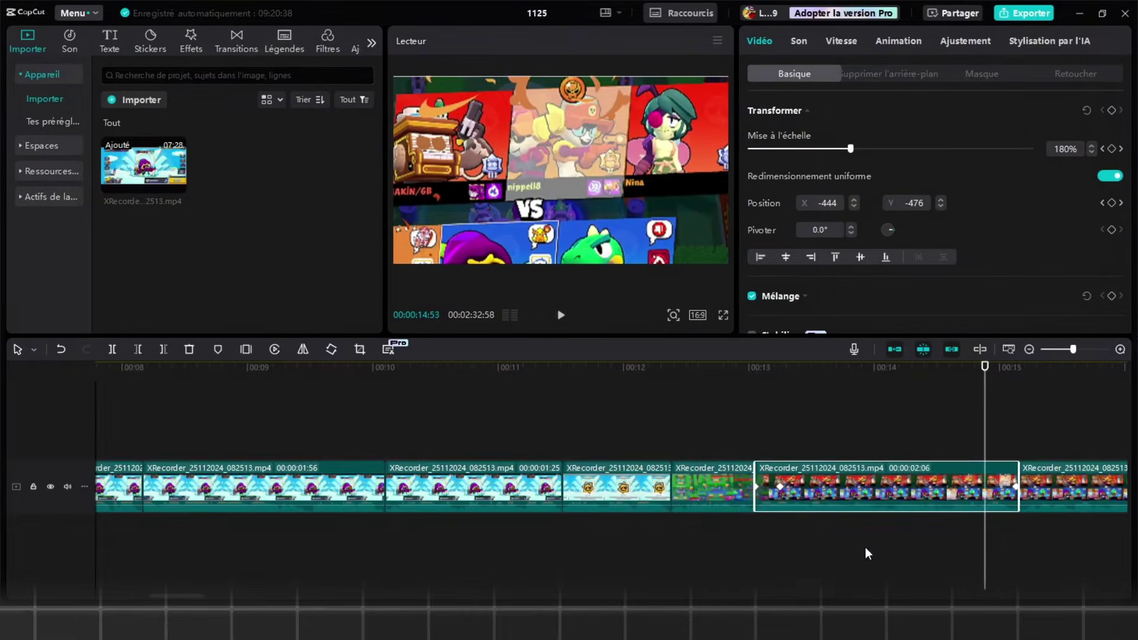
- Play back the VS-screen clip to check its eased zoom and pan
{"action": "scroll", "coordinate": [842, 515], "scroll_direction": "down", "scroll_amount": 3}
{"action": "left_click", "coordinate": [735, 436]}
{"action": "key", "text": "space"}
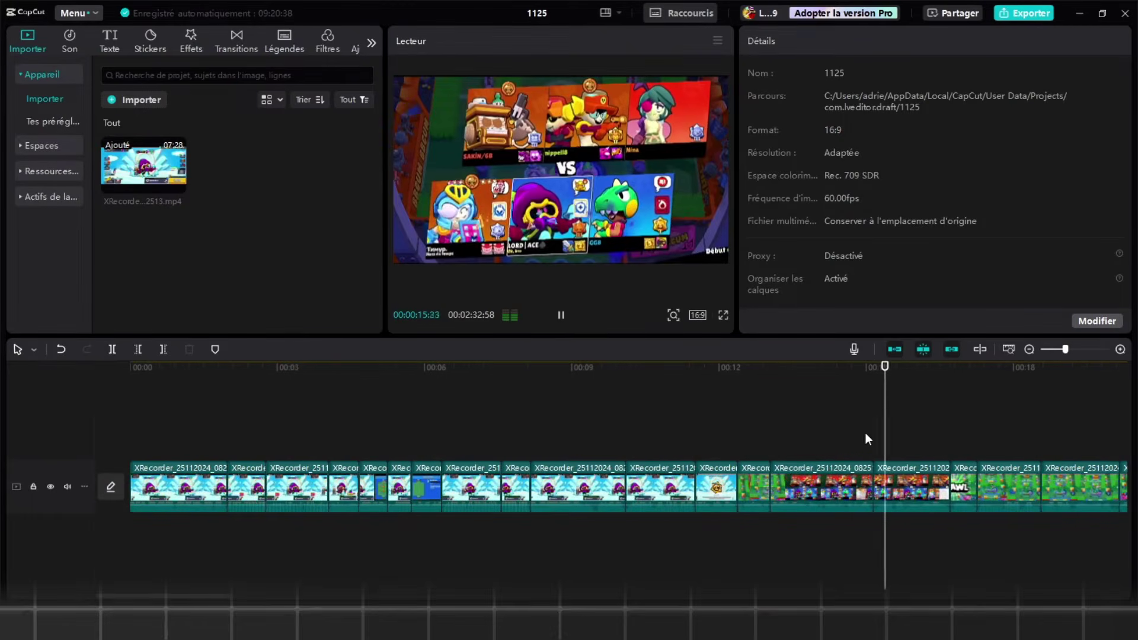
{"action": "scroll", "coordinate": [883, 457], "scroll_direction": "up", "scroll_amount": 1}
{"action": "left_click", "coordinate": [861, 454]}
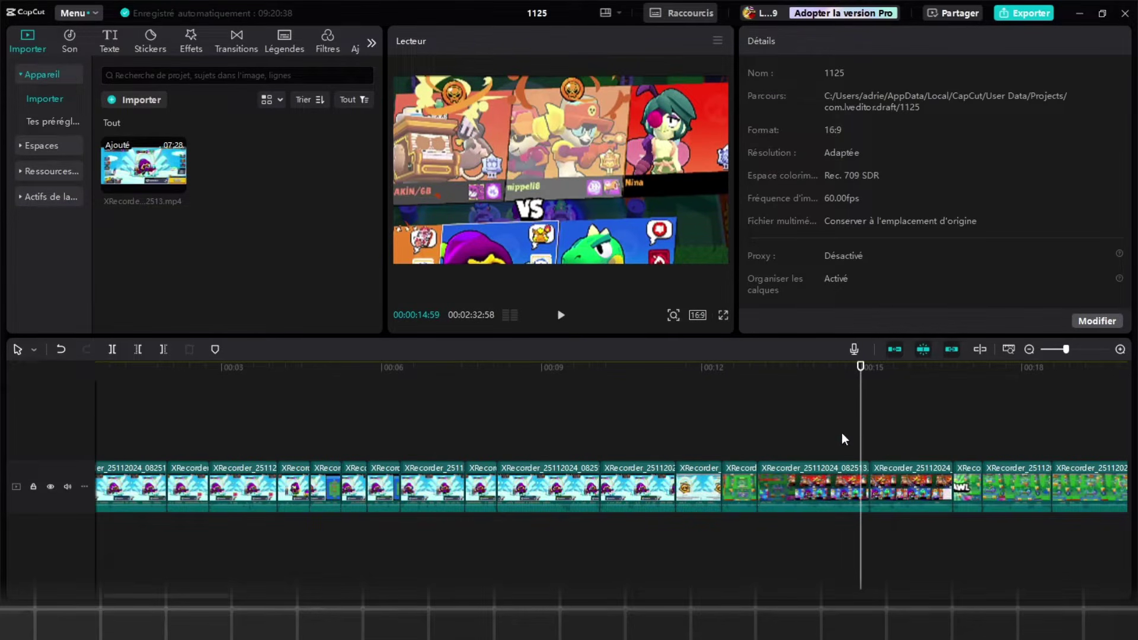
- Play the recording on from about 00:00:16:24 through the match start to look for the next moment to zoom
{"action": "scroll", "coordinate": [842, 433], "scroll_direction": "up", "scroll_amount": 1}
{"action": "left_click", "coordinate": [686, 427]}
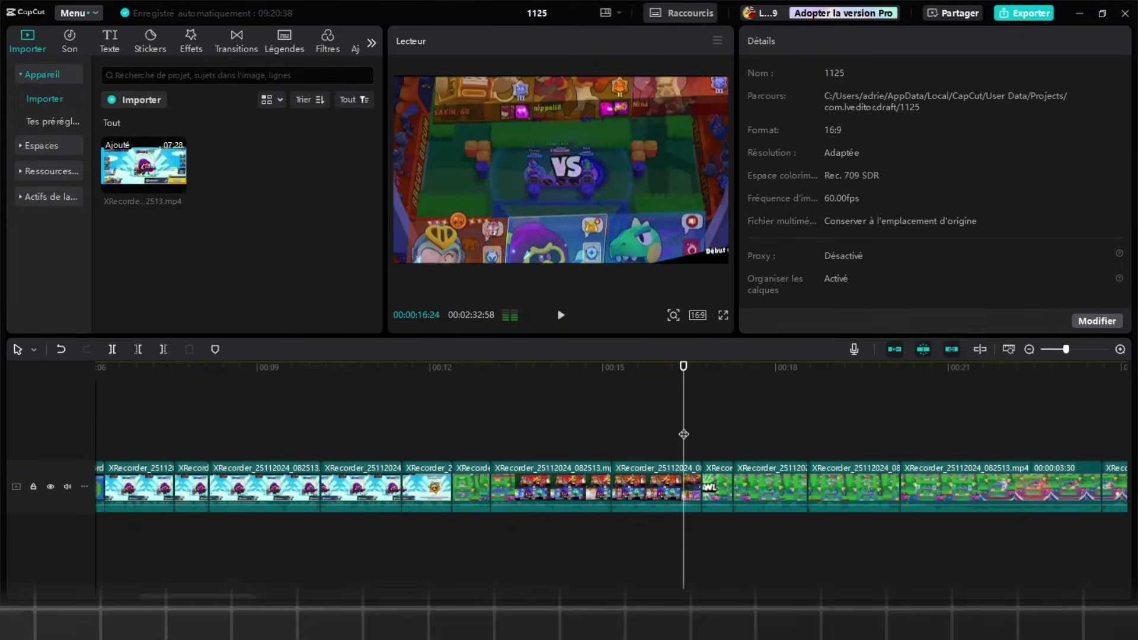
{"action": "mouse_move", "coordinate": [709, 423]}
{"action": "left_mouse_down"}
{"action": "mouse_move", "coordinate": [732, 425]}
{"action": "mouse_move", "coordinate": [689, 428]}
{"action": "left_mouse_up"}
{"action": "key", "text": "space"}
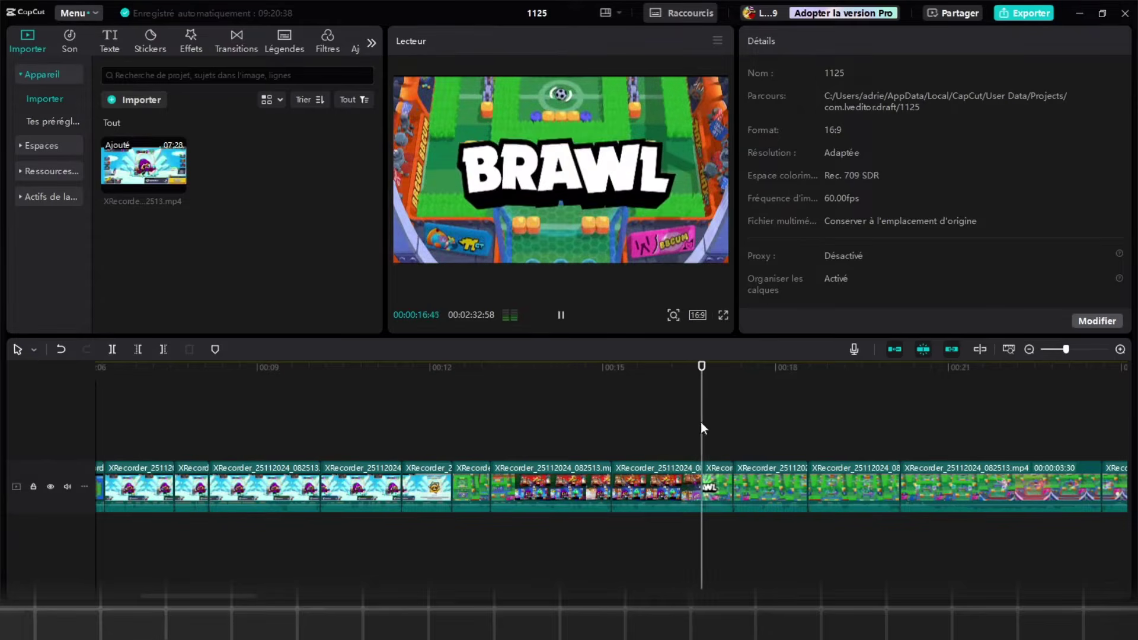
{"action": "scroll", "coordinate": [801, 440], "scroll_direction": "down", "scroll_amount": 1}
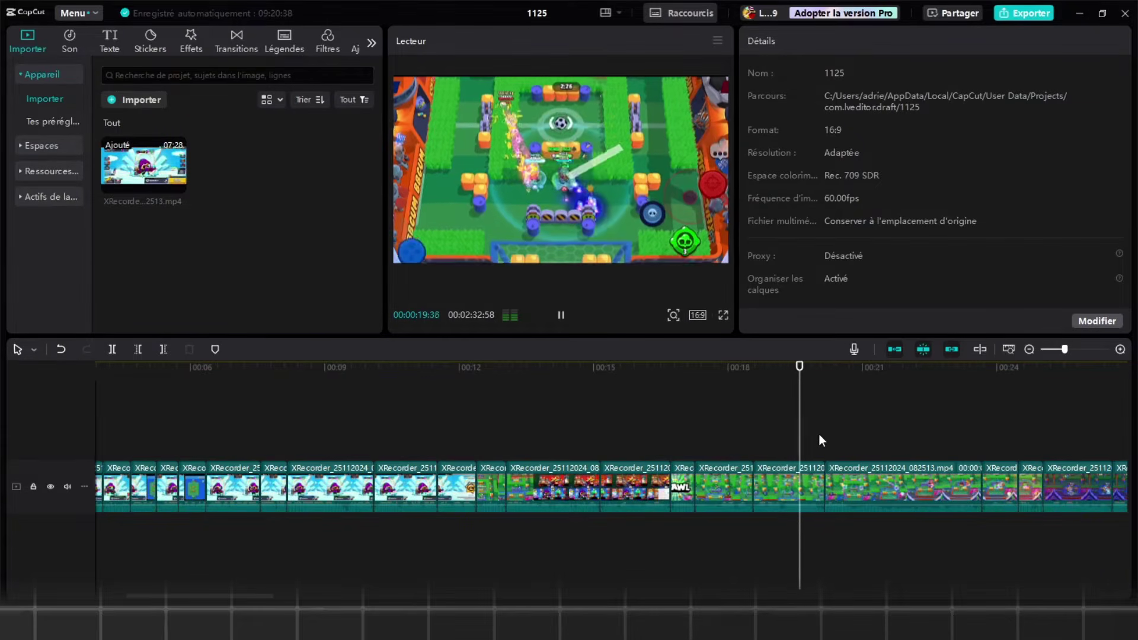
{"action": "scroll", "coordinate": [777, 433], "scroll_direction": "down", "scroll_amount": 1}
{"action": "scroll", "coordinate": [948, 447], "scroll_direction": "down", "scroll_amount": 1}
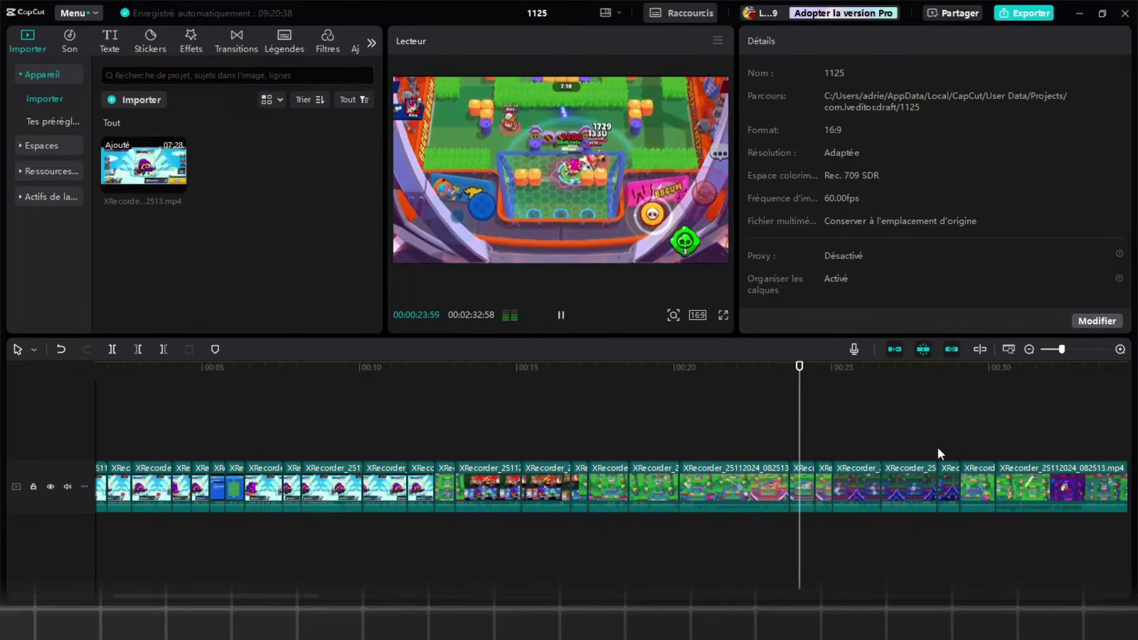
{"action": "scroll", "coordinate": [808, 459], "scroll_direction": "up", "scroll_amount": 1}
- Keyframe the goal-fight clip's scale at 00:00:22:18 and set the scale to 188% at 00:00:22:52
{"action": "left_click", "coordinate": [722, 439]}
{"action": "left_click", "coordinate": [713, 439]}
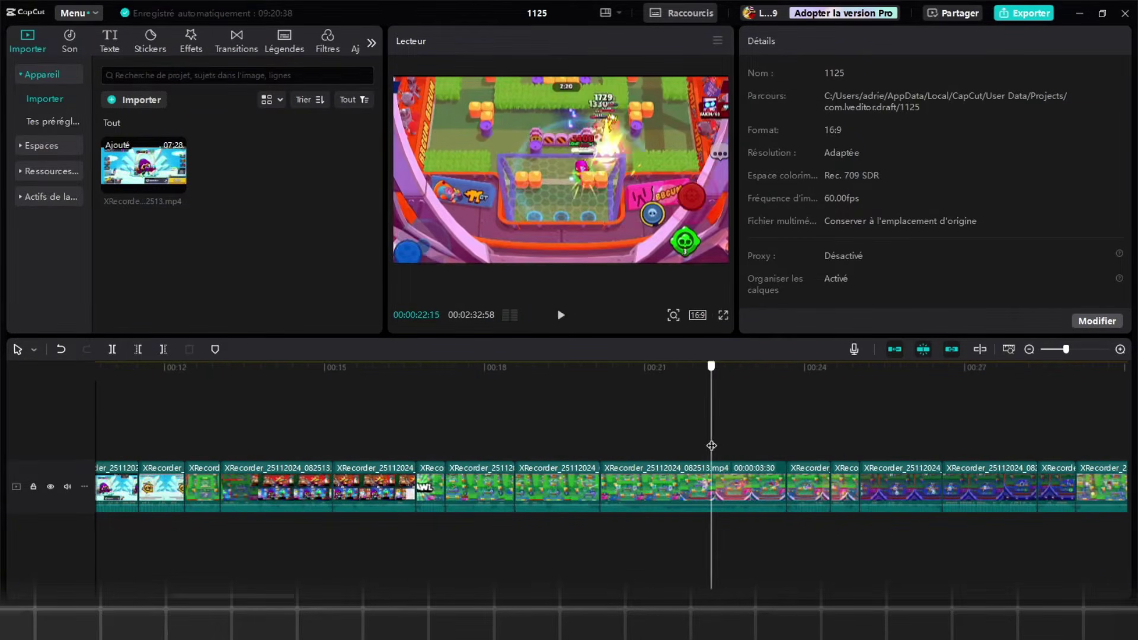
{"action": "left_click", "coordinate": [742, 486]}
{"action": "left_click", "coordinate": [1112, 149]}
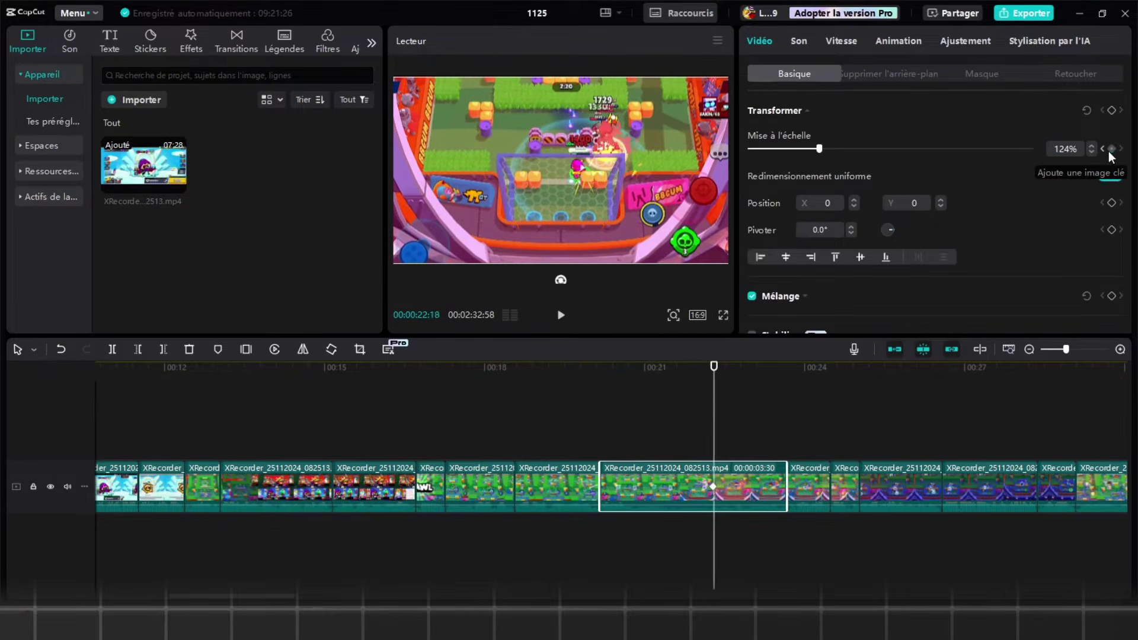
{"action": "left_click", "coordinate": [742, 420]}
{"action": "left_click", "coordinate": [745, 418]}
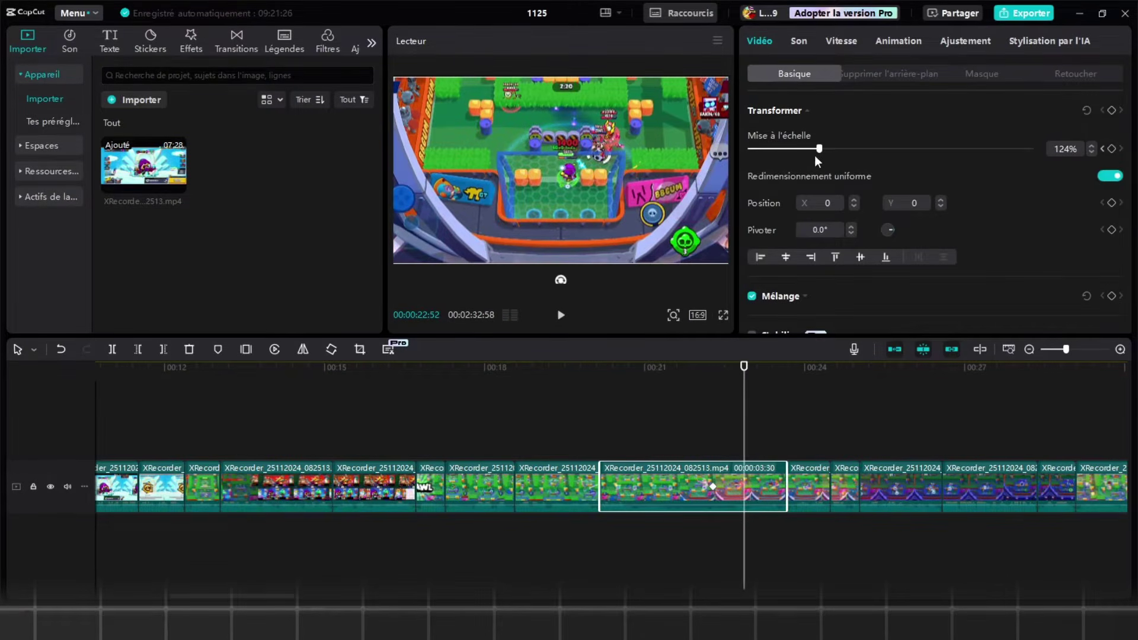
{"action": "left_click_drag", "start_coordinate": [815, 156], "coordinate": [857, 135]}
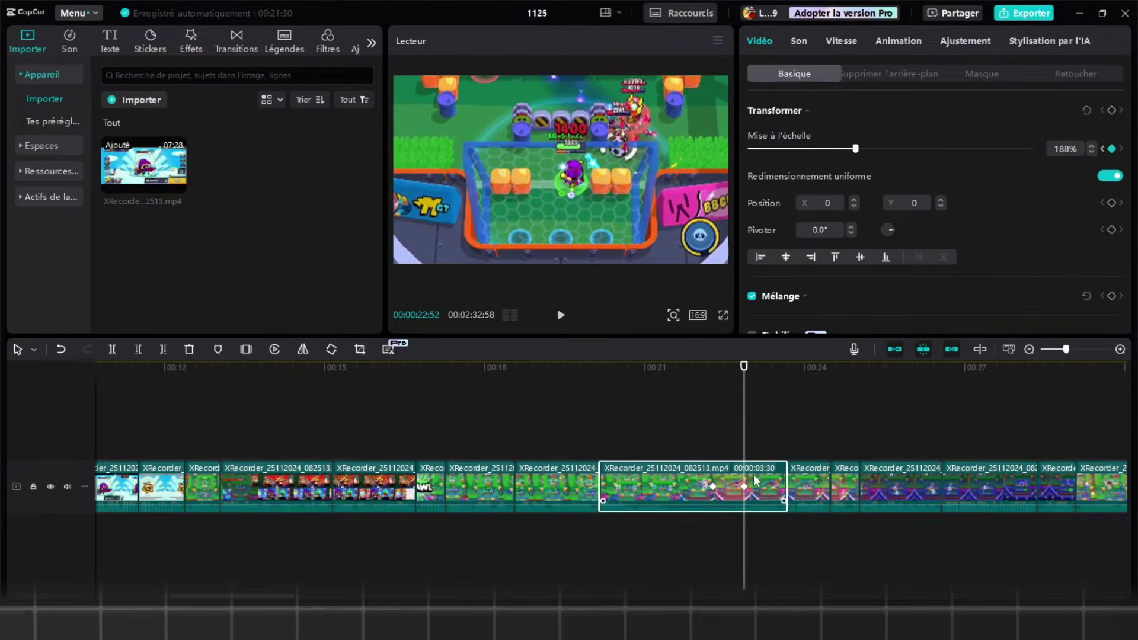
- Apply an easing graph to the goal-fight clip's scale keyframes and hide its keyframe animation
{"action": "key", "text": "alt+k"}
{"action": "left_click", "coordinate": [776, 465]}
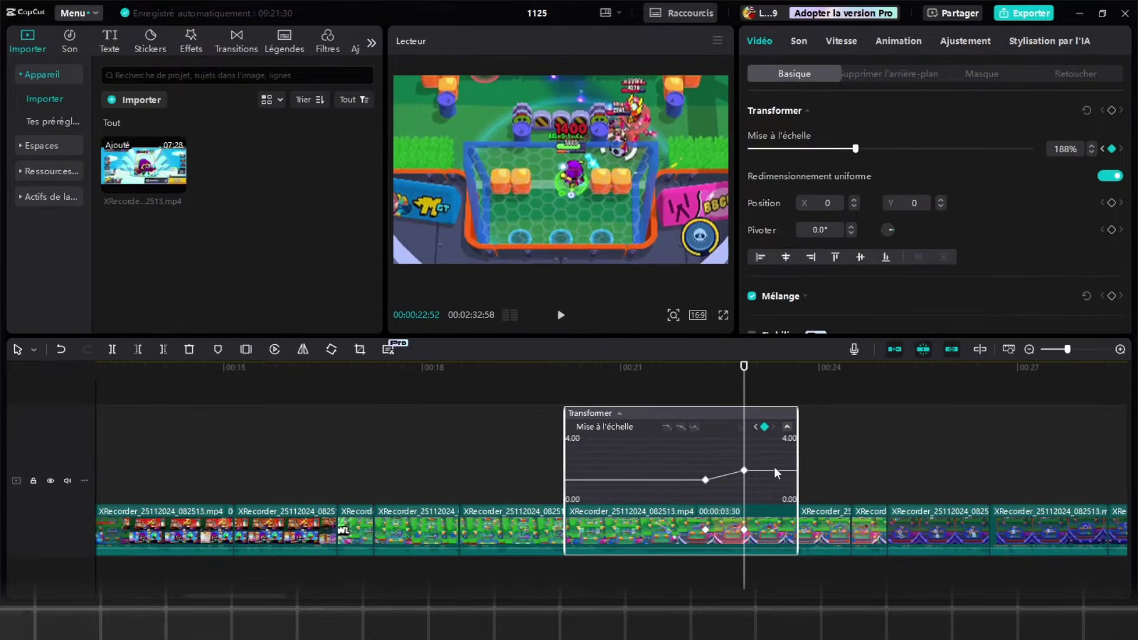
{"action": "left_click_drag", "start_coordinate": [763, 494], "coordinate": [695, 455]}
{"action": "left_click", "coordinate": [743, 427]}
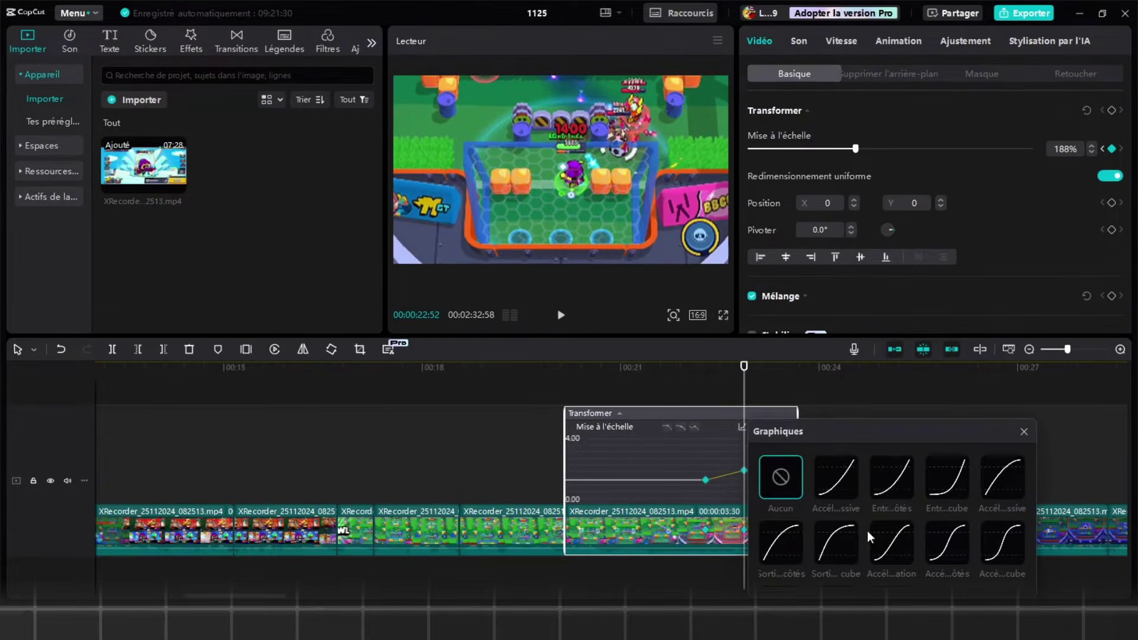
{"action": "left_click", "coordinate": [1024, 432]}
{"action": "right_click", "coordinate": [752, 540]}
{"action": "left_click", "coordinate": [752, 552]}
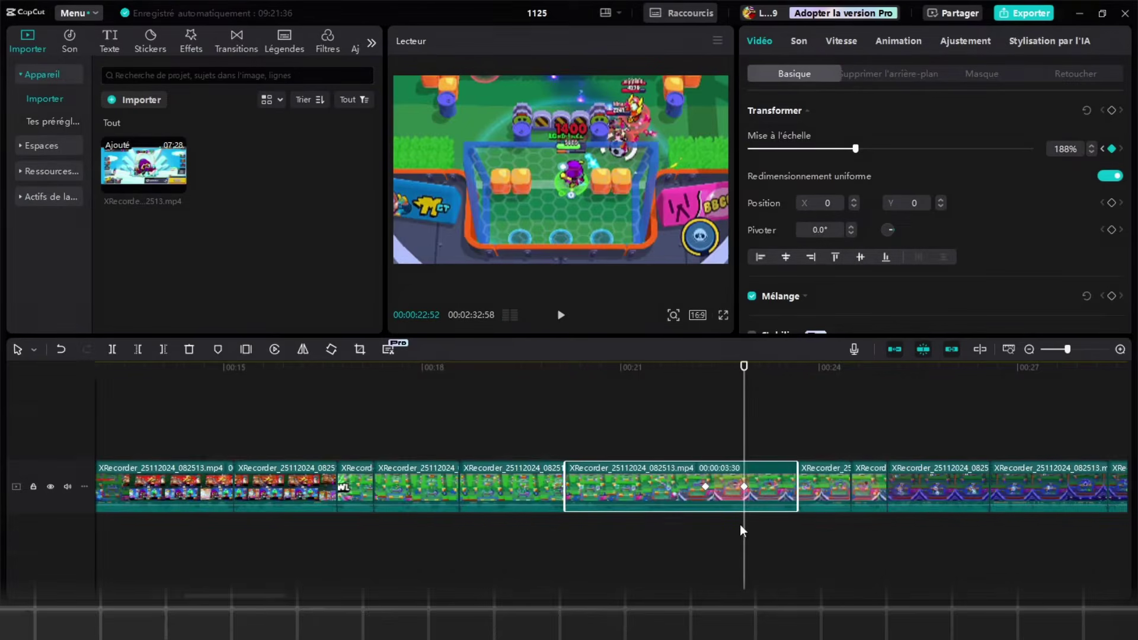
- Play back the goal-fight clip's zoom-in
{"action": "scroll", "coordinate": [742, 522], "scroll_direction": "down", "scroll_amount": 3}
{"action": "left_click", "coordinate": [680, 434]}
{"action": "key", "text": "space"}
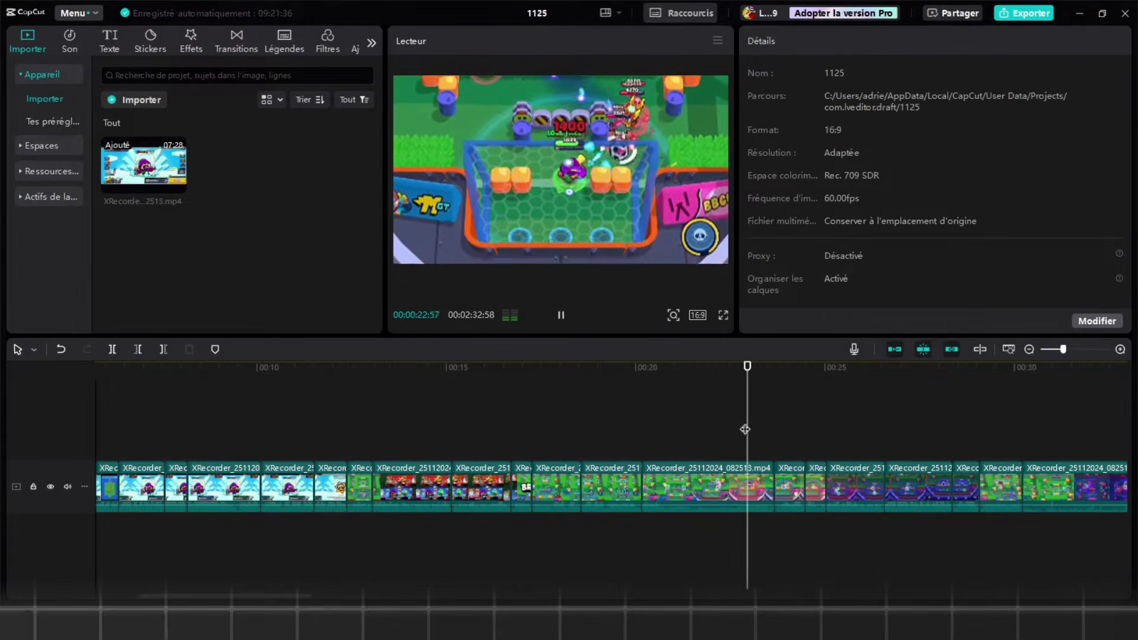
{"action": "key", "text": "space"}
- Keyframe the scale of the respawn clip at its start, 00:00:26:35, and set the scale to 160% at its end, 00:00:28:21
{"action": "left_click", "coordinate": [771, 443]}
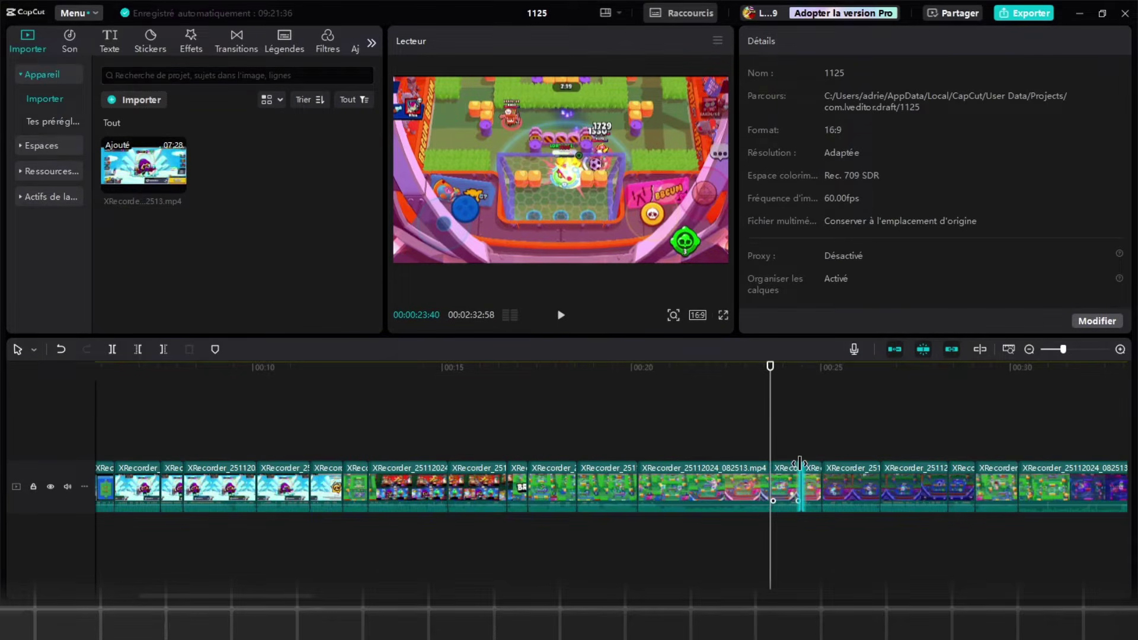
{"action": "scroll", "coordinate": [849, 442], "scroll_direction": "up", "scroll_amount": 1}
{"action": "key", "text": "Down"}
{"action": "key", "text": "Down"}
{"action": "key", "text": "Down"}
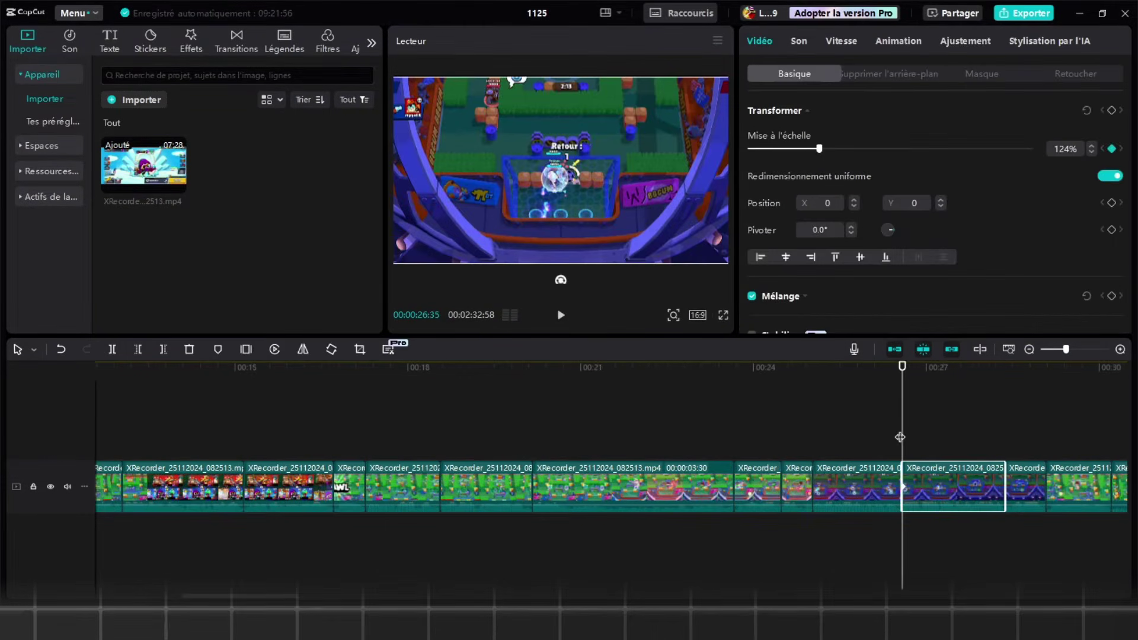
{"action": "key", "text": "Down"}
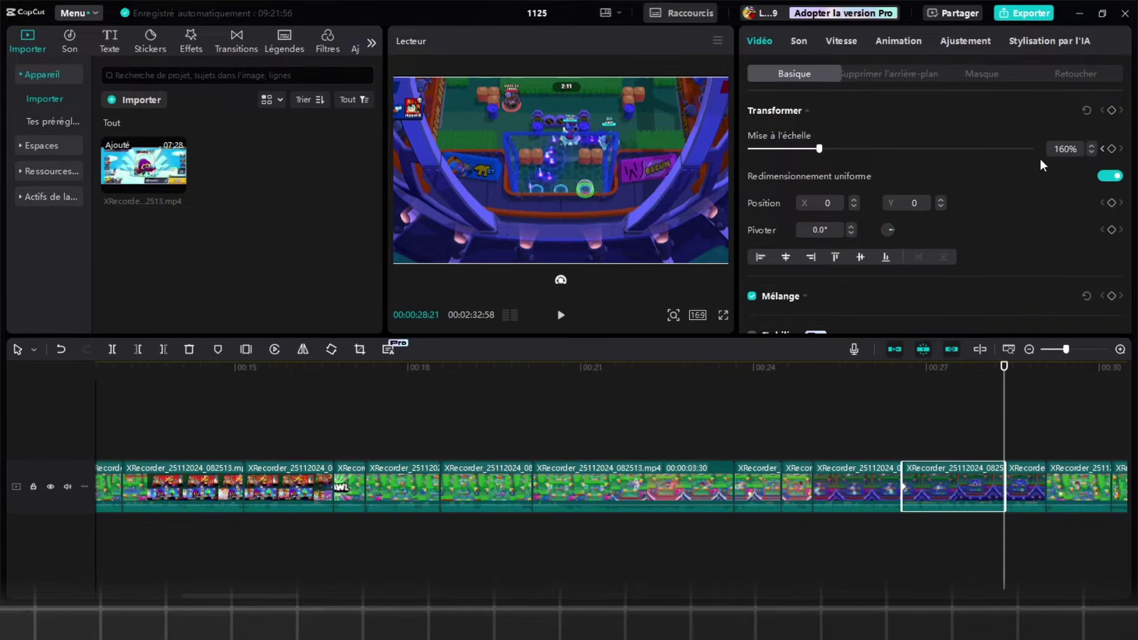
{"action": "left_click", "coordinate": [920, 417]}
{"action": "left_click", "coordinate": [949, 487]}
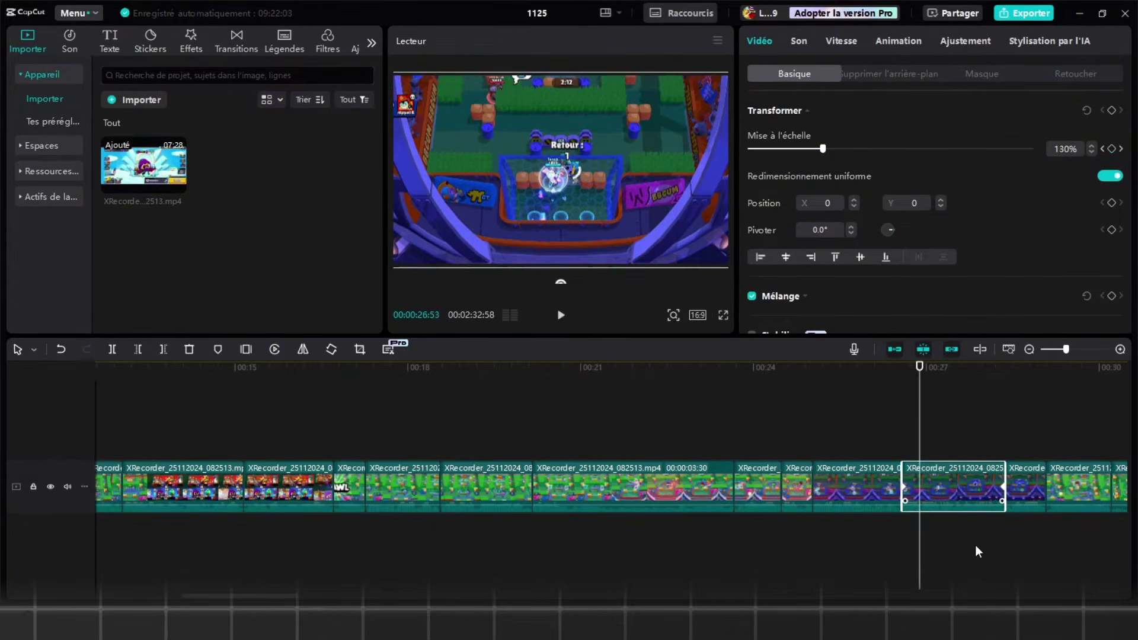
- Apply an easing graph to the respawn clip's scale keyframes and hide its keyframe animation
{"action": "right_click", "coordinate": [976, 545]}
{"action": "left_click", "coordinate": [969, 553]}
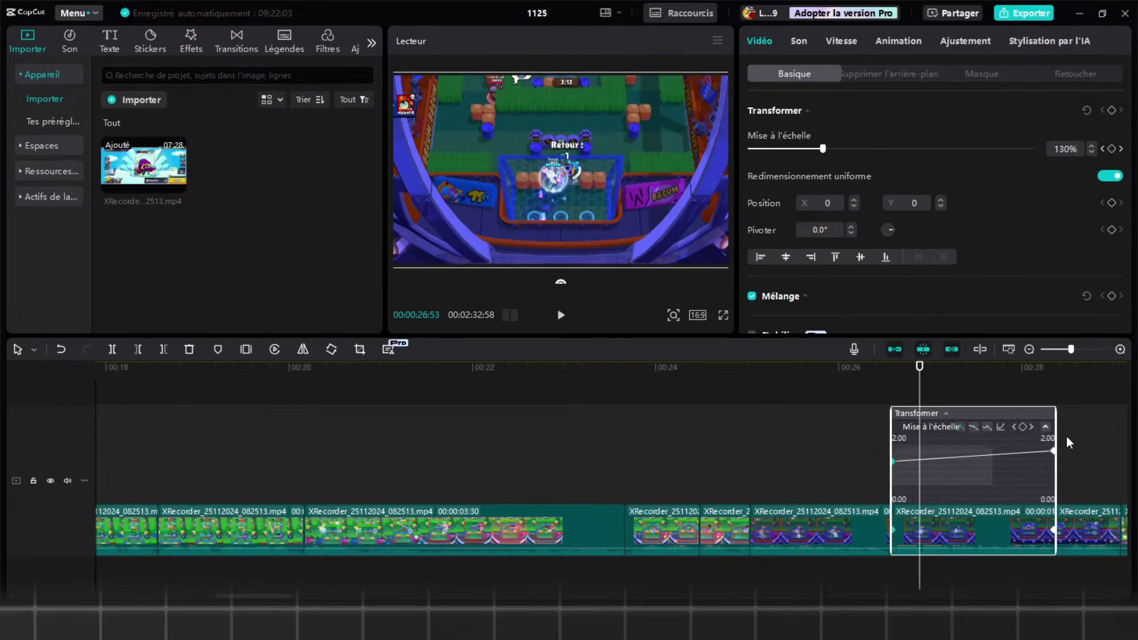
{"action": "left_click", "coordinate": [941, 475]}
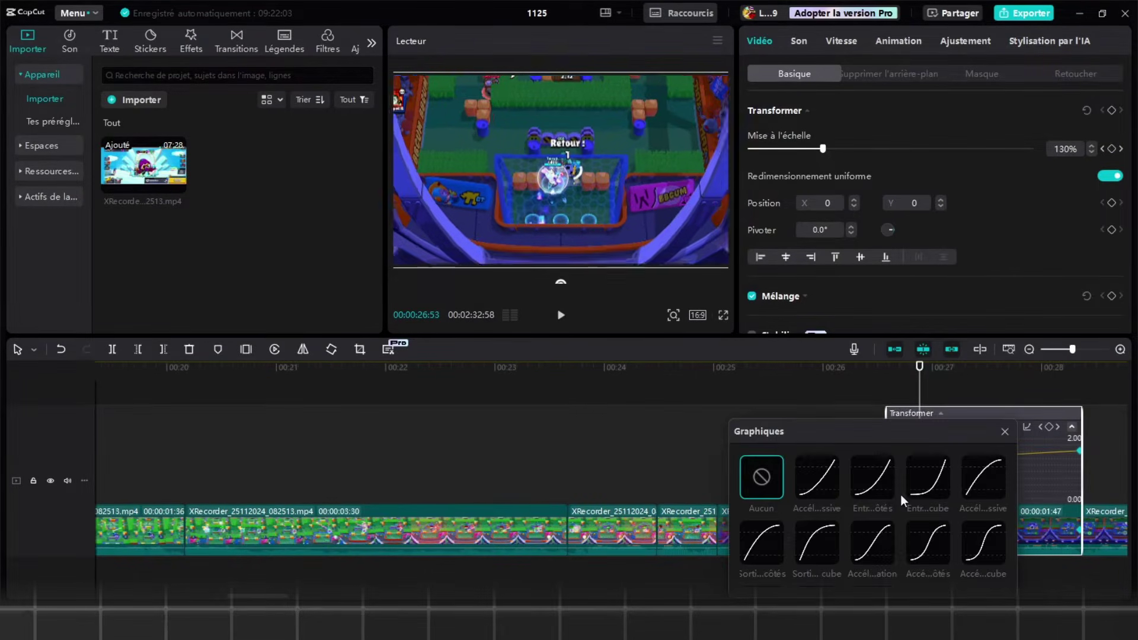
{"action": "right_click", "coordinate": [1049, 533]}
{"action": "left_click", "coordinate": [996, 550]}
- Enlarge the scale of the short purple-tinted fight clip that starts at about 00:00:31 and play back the result
{"action": "key", "text": "space"}
{"action": "left_click", "coordinate": [742, 451]}
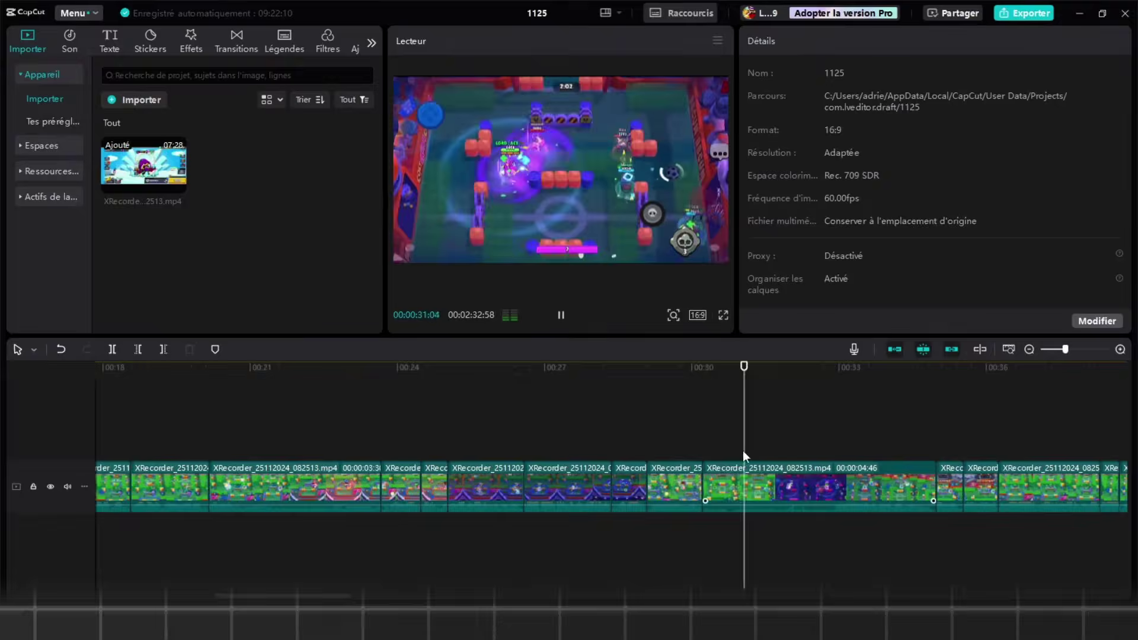
{"action": "key", "text": "space"}
{"action": "scroll", "coordinate": [774, 429], "scroll_direction": "up", "scroll_amount": 1, "text": "ctrl"}
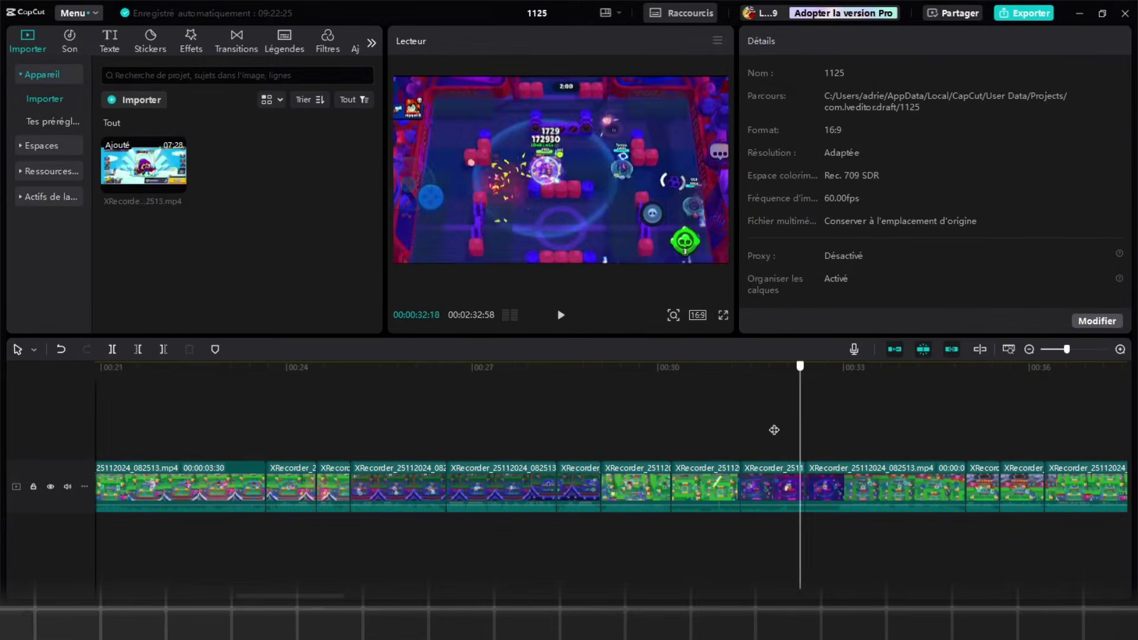
{"action": "left_click", "coordinate": [743, 432]}
{"action": "left_click", "coordinate": [774, 470]}
{"action": "left_click_drag", "start_coordinate": [818, 148], "coordinate": [867, 148]}
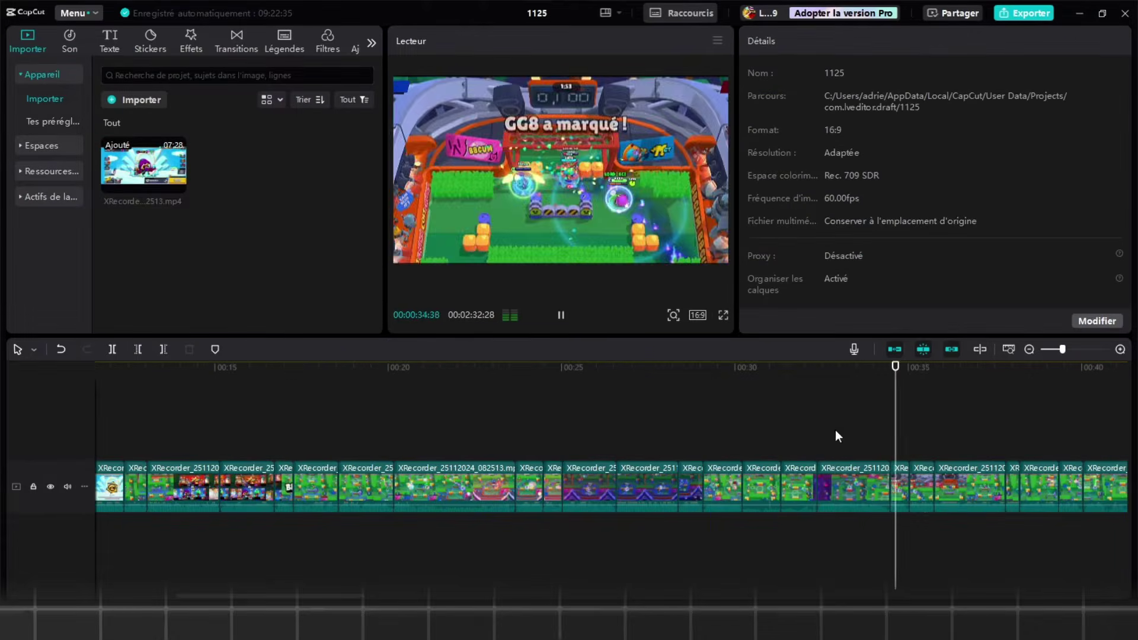
{"action": "left_click", "coordinate": [835, 431]}
{"action": "key", "text": "space"}
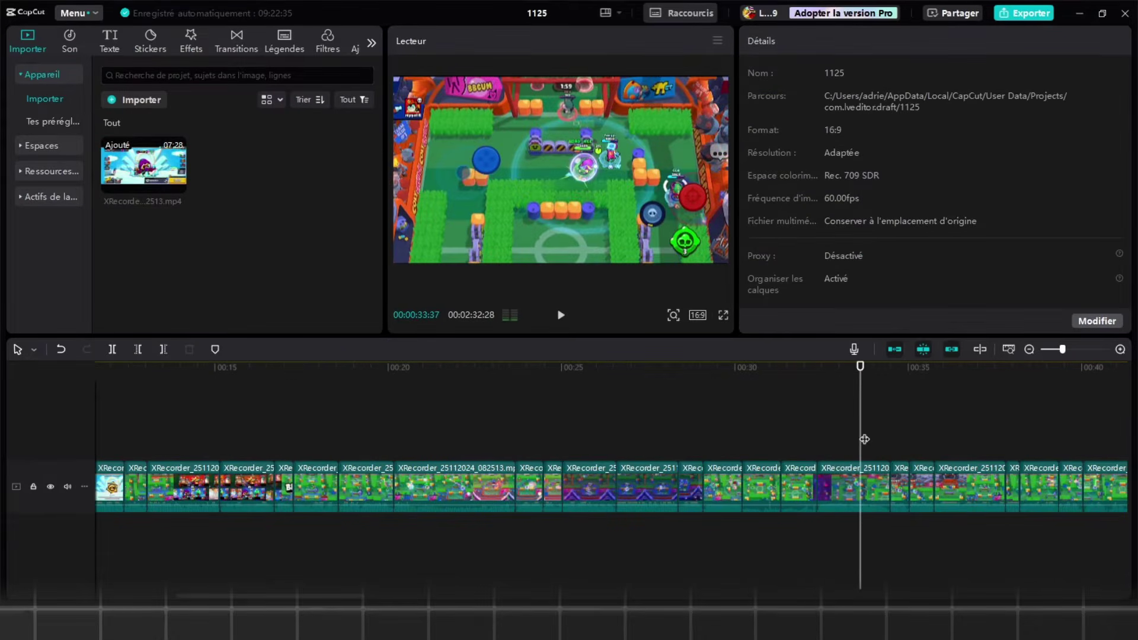
- Shorten the midfield clip starting at 00:00:40:03 with a cut and add scale keyframes at 00:00:40:03 and 00:00:40:12
{"action": "scroll", "coordinate": [879, 440], "scroll_direction": "down", "scroll_amount": 1}
{"action": "scroll", "coordinate": [879, 440], "scroll_direction": "up", "scroll_amount": 1}
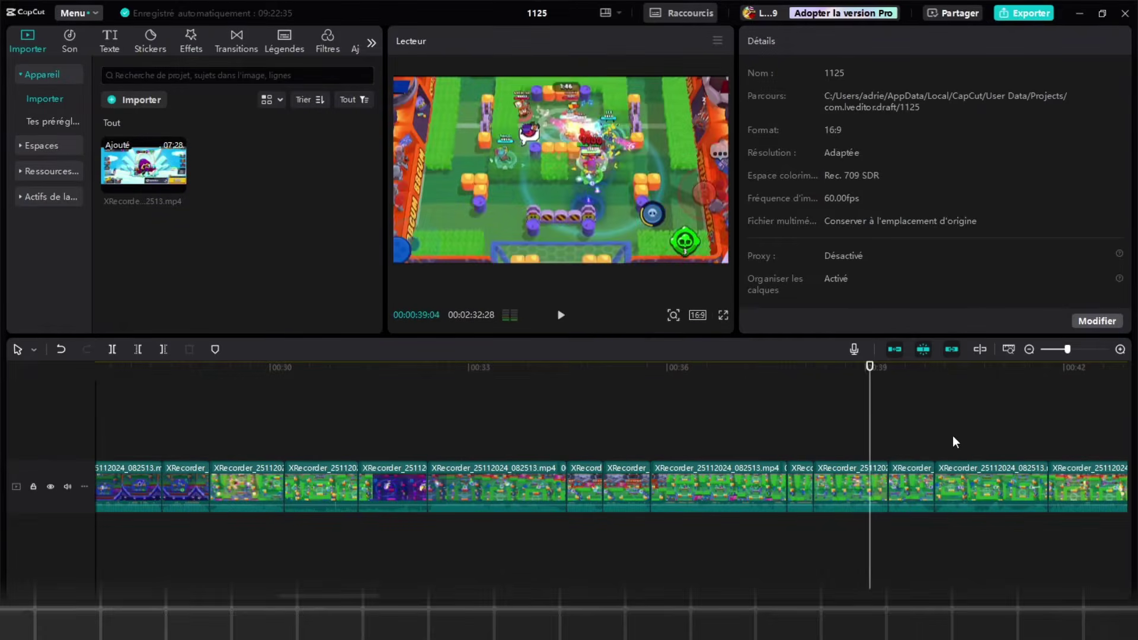
{"action": "key", "text": "space"}
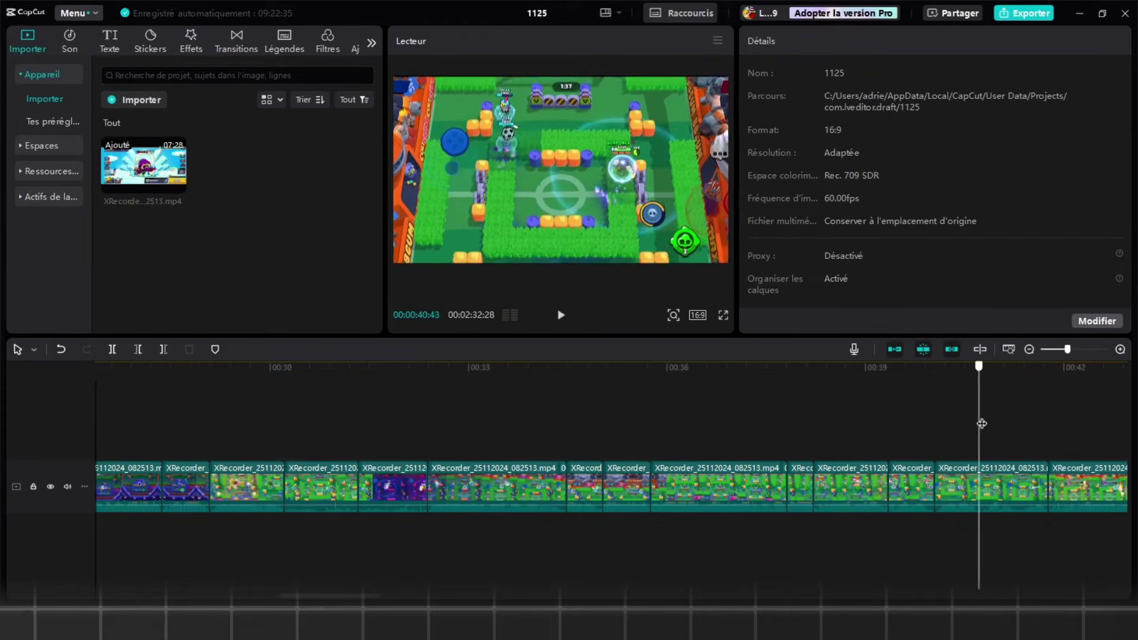
{"action": "left_click", "coordinate": [953, 482]}
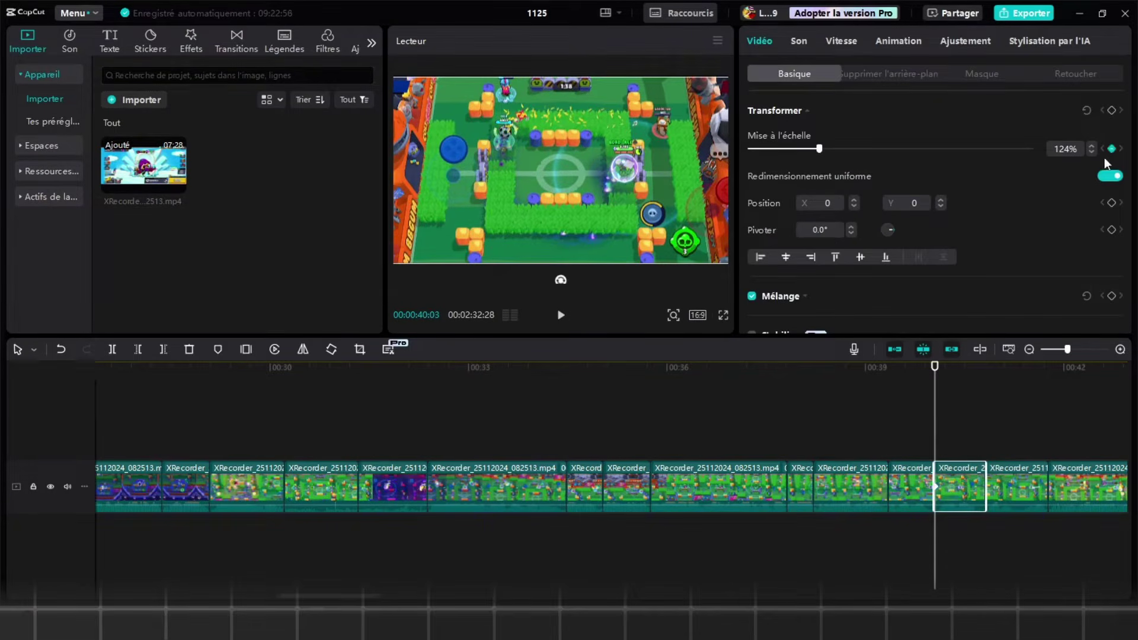
{"action": "key", "text": "Right"}
{"action": "key", "text": "Right"}
{"action": "key", "text": "Right"}
{"action": "key", "text": "Right"}
{"action": "key", "text": "Right"}
{"action": "key", "text": "Right"}
{"action": "key", "text": "Right"}
{"action": "key", "text": "Right"}
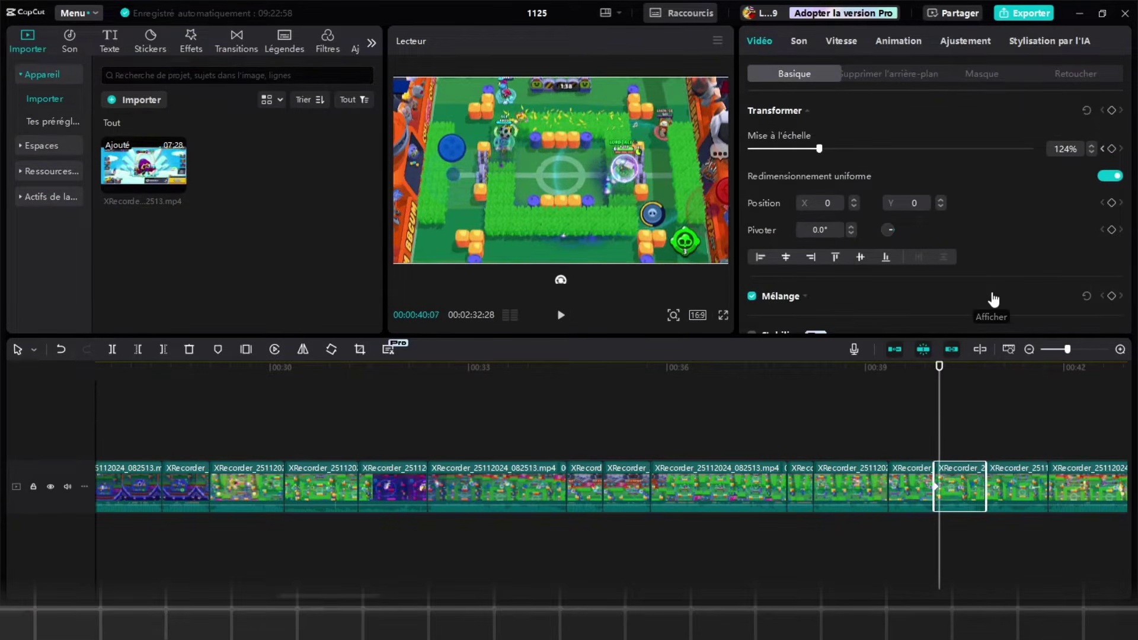
{"action": "key", "text": "Right"}
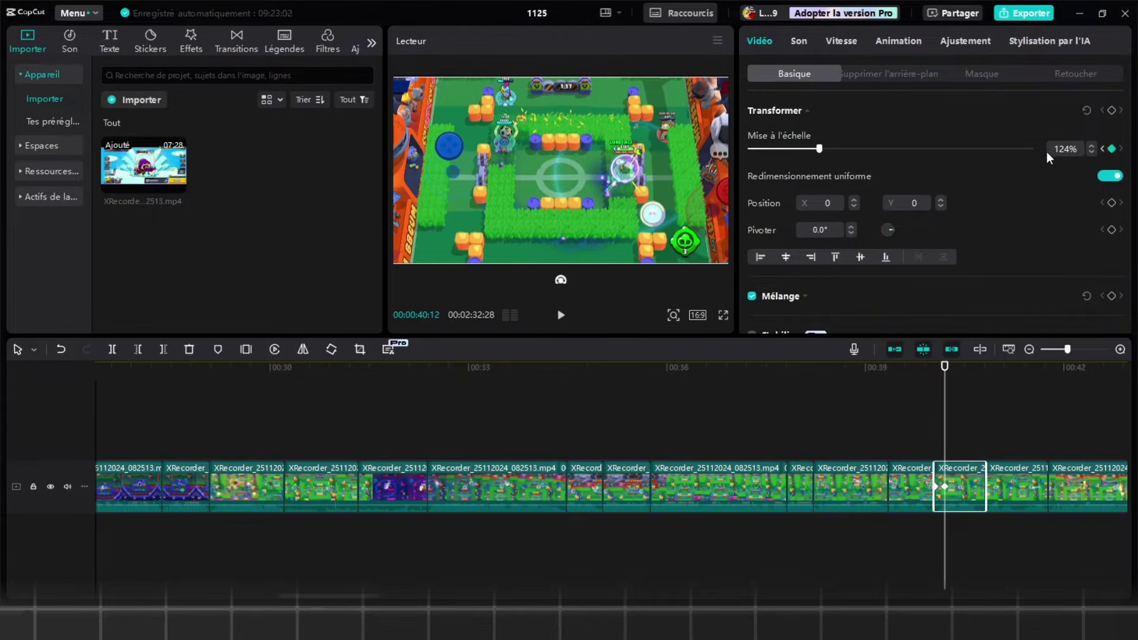
- Add position keyframes at the midfield clip's two scale keyframes, then zoom to 180% centred on the player at 00:00:40:12
{"action": "left_click", "coordinate": [1104, 149]}
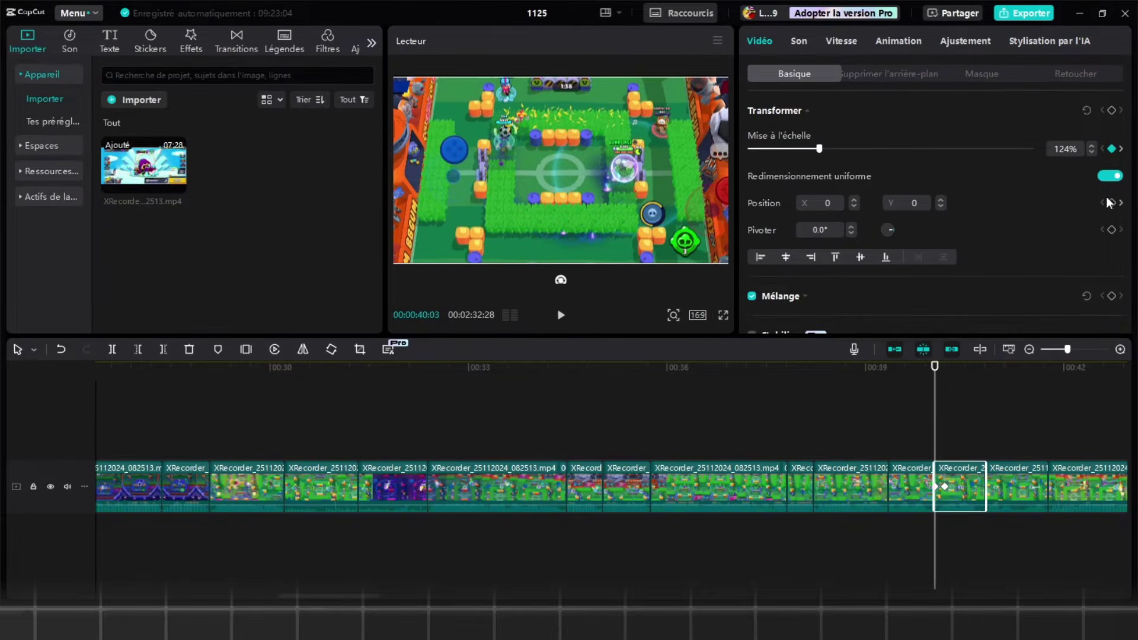
{"action": "left_click", "coordinate": [1120, 203]}
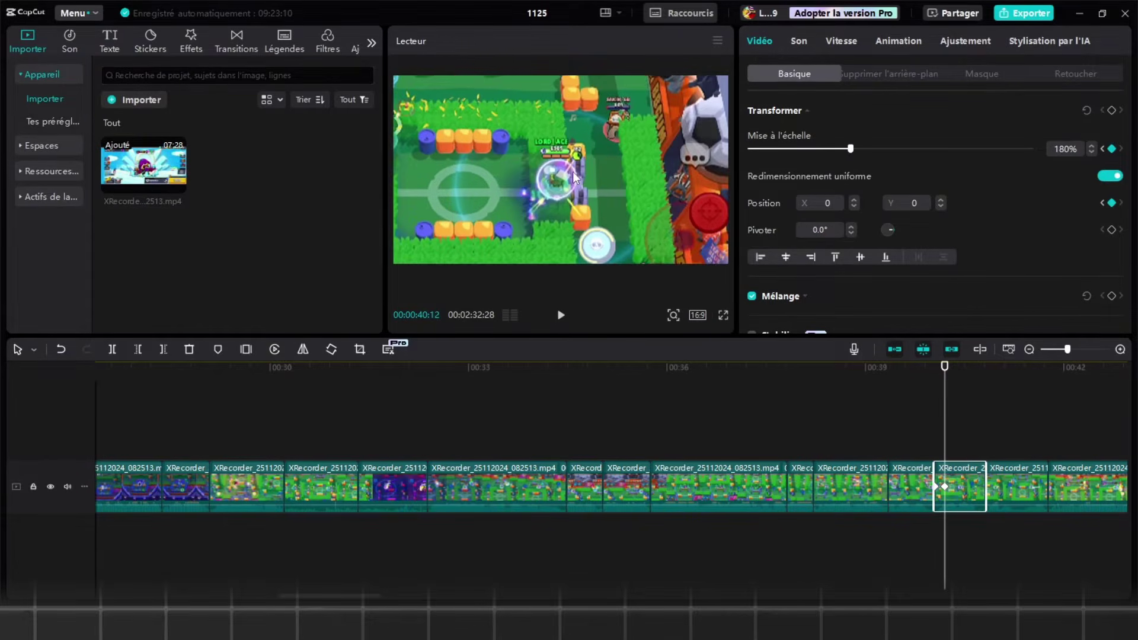
{"action": "left_click", "coordinate": [902, 439]}
{"action": "key", "text": "space"}
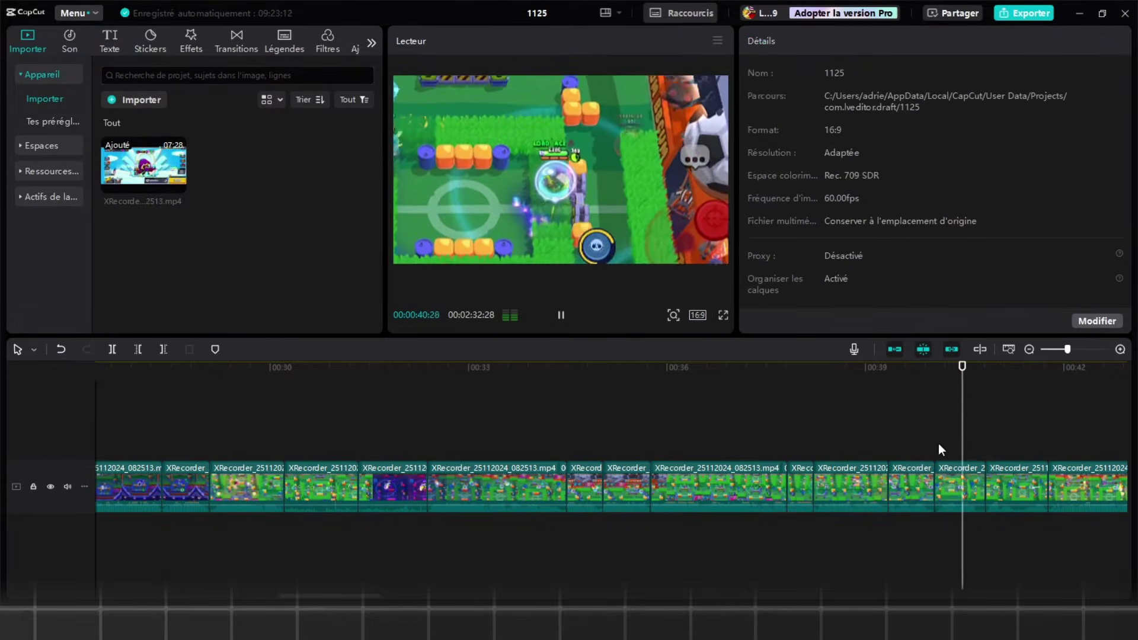
{"action": "key", "text": "space"}
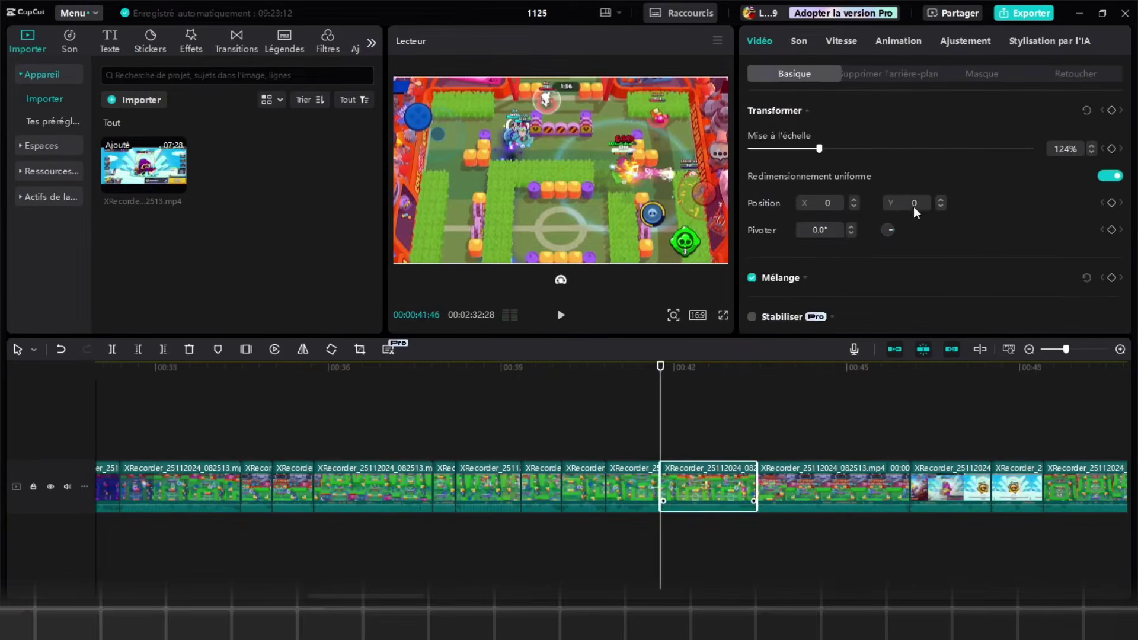
- Split the next fight clip at 00:00:42:08 and set the second part's scale to 80%
{"action": "key", "text": "space"}
{"action": "key", "text": "space"}
{"action": "key", "text": "ctrl+b"}
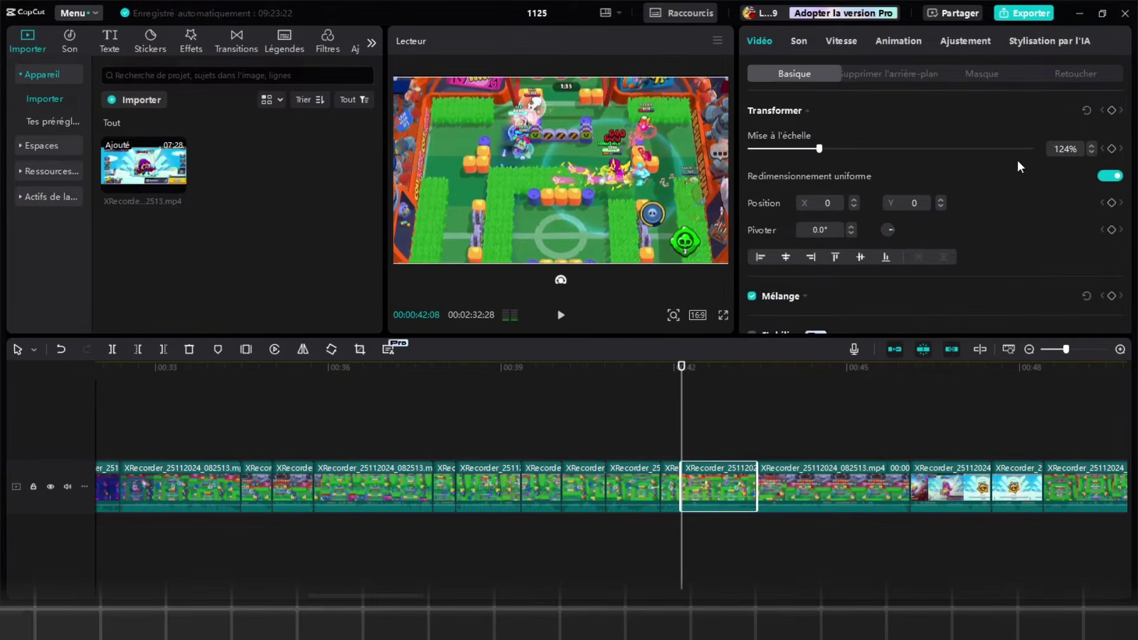
{"action": "key", "text": "Return"}
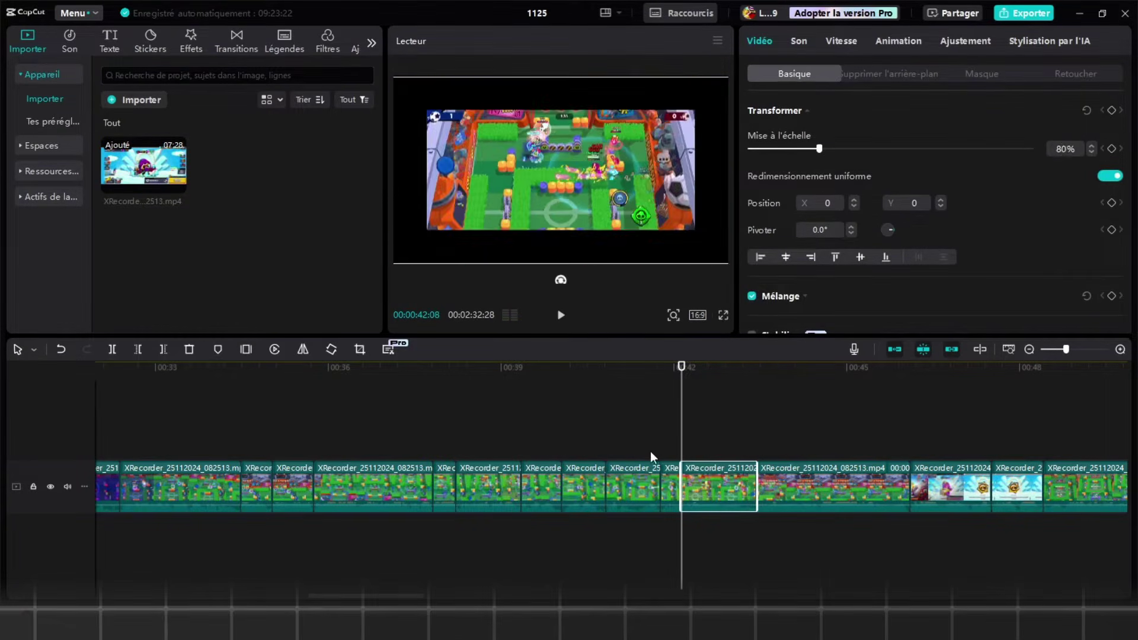
- Turn the clip scaled to 80% black and white with the colour adjustments and play it back
{"action": "left_click", "coordinate": [936, 40]}
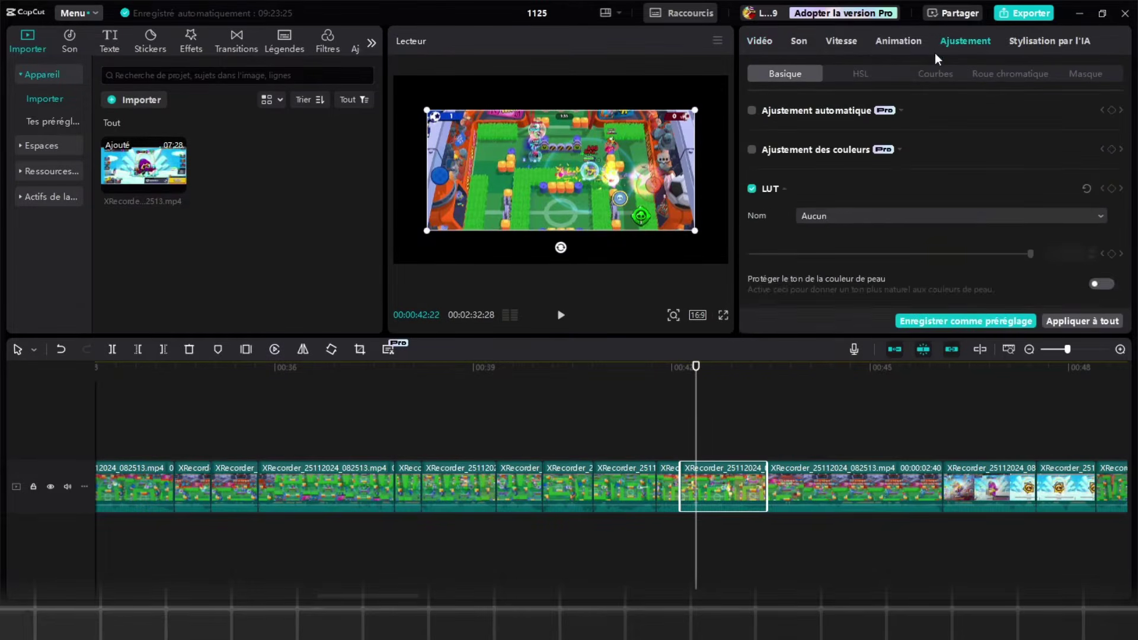
{"action": "scroll", "coordinate": [836, 196], "scroll_direction": "down", "scroll_amount": 5}
{"action": "scroll", "coordinate": [853, 198], "scroll_direction": "up", "scroll_amount": 2}
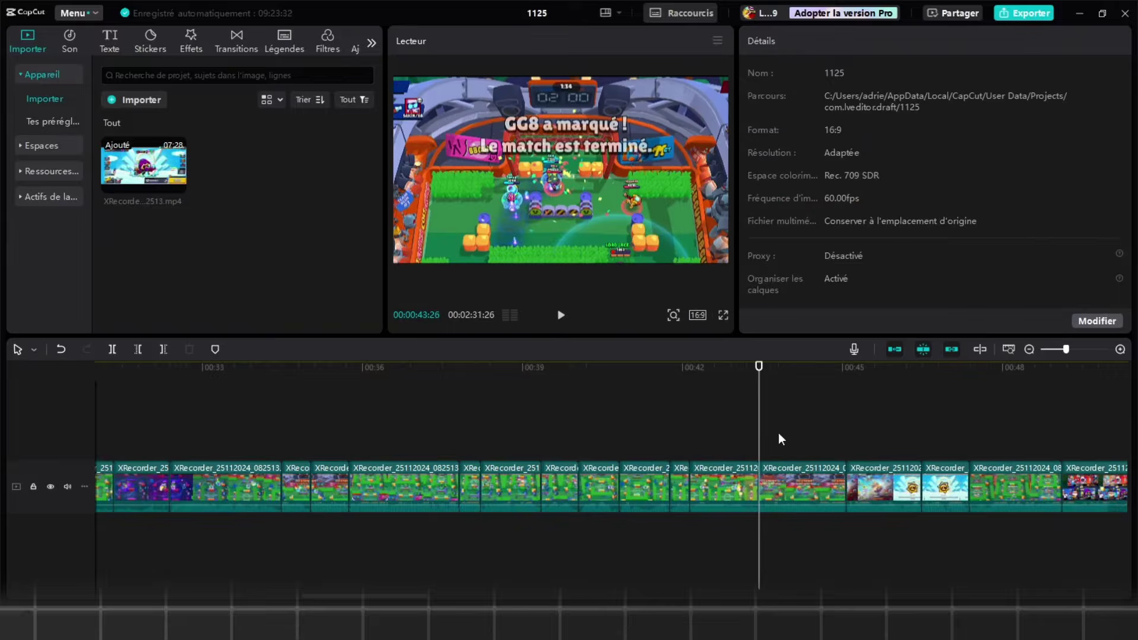
{"action": "key", "text": "space"}
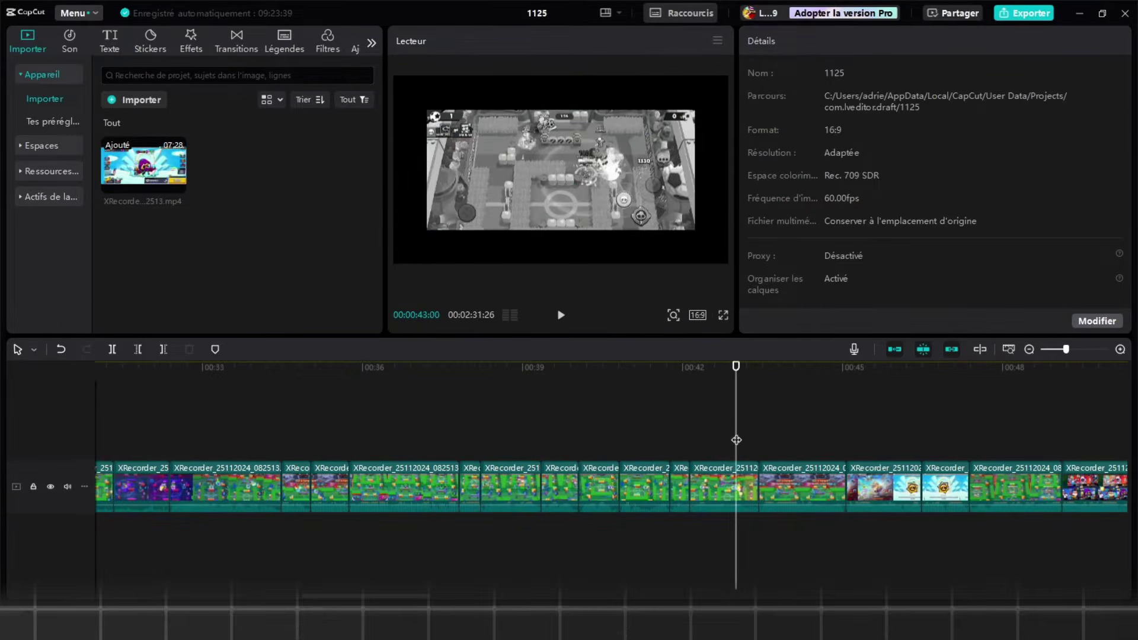
- Keyframe the player-search clip's scale at 00:00:46:18, enlarge it at 00:00:46:27 and play back the zoom
{"action": "left_click", "coordinate": [792, 435]}
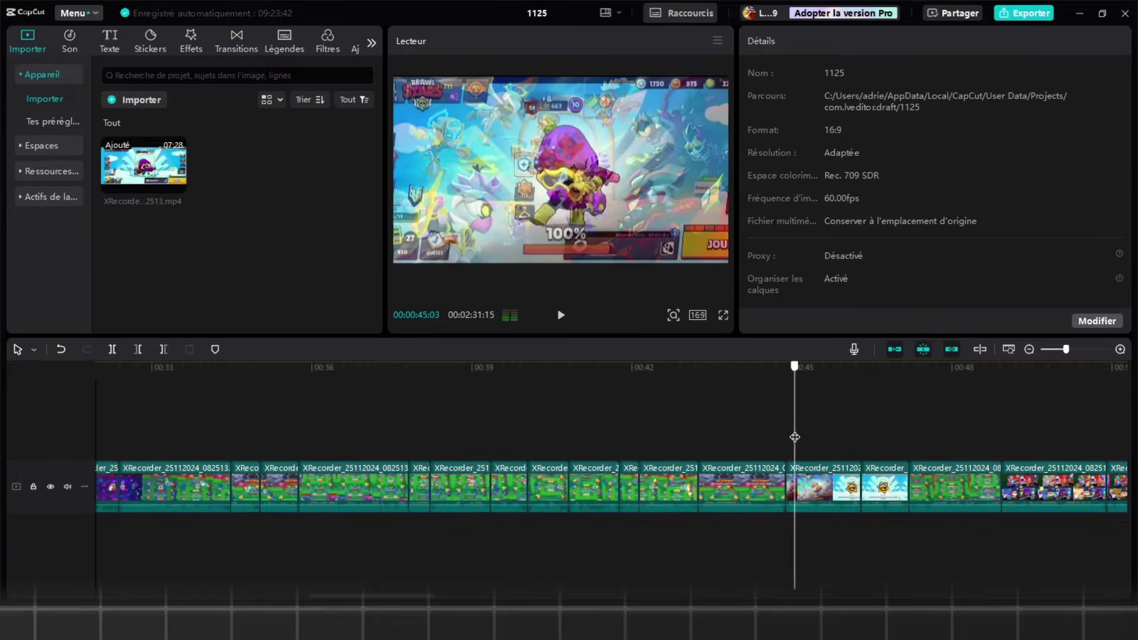
{"action": "key", "text": "space"}
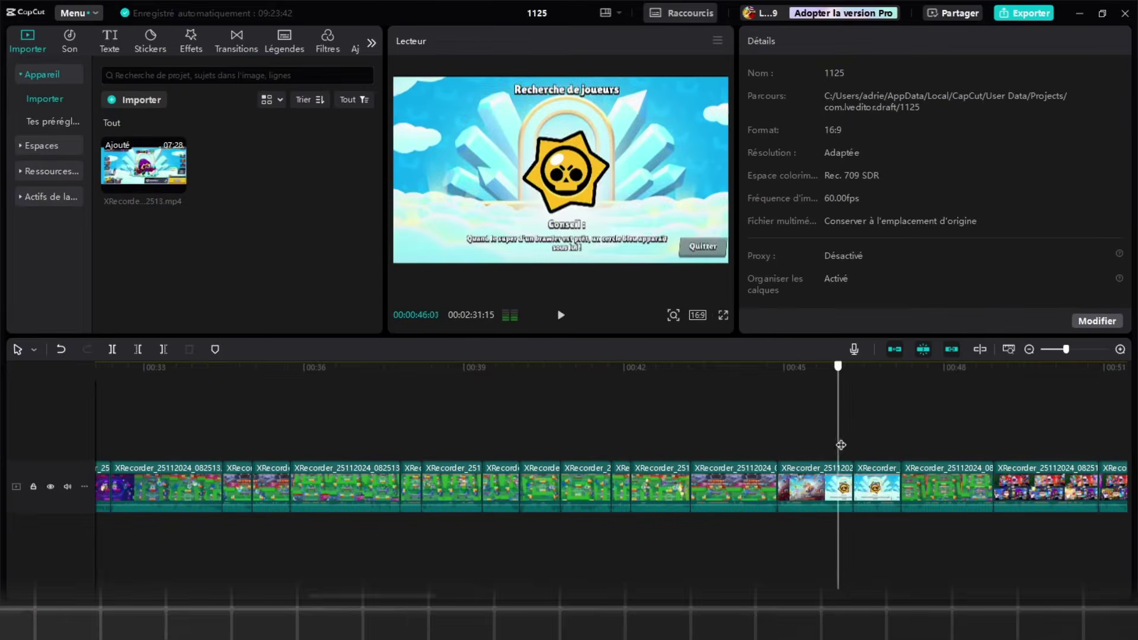
{"action": "left_click", "coordinate": [856, 444]}
{"action": "left_click", "coordinate": [872, 481]}
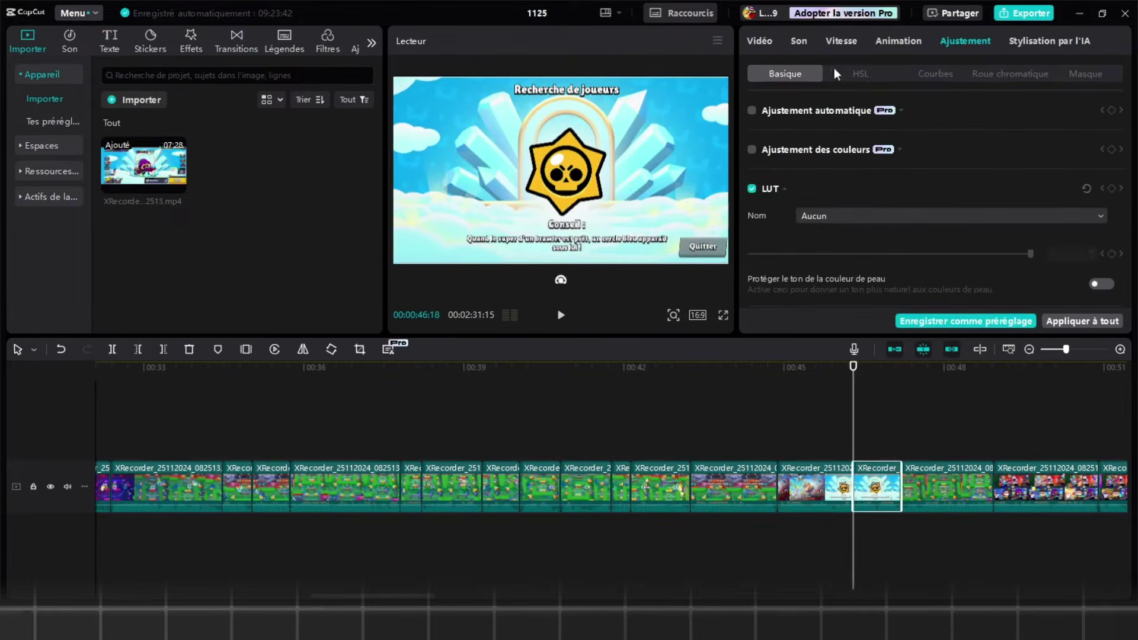
{"action": "left_click", "coordinate": [769, 41]}
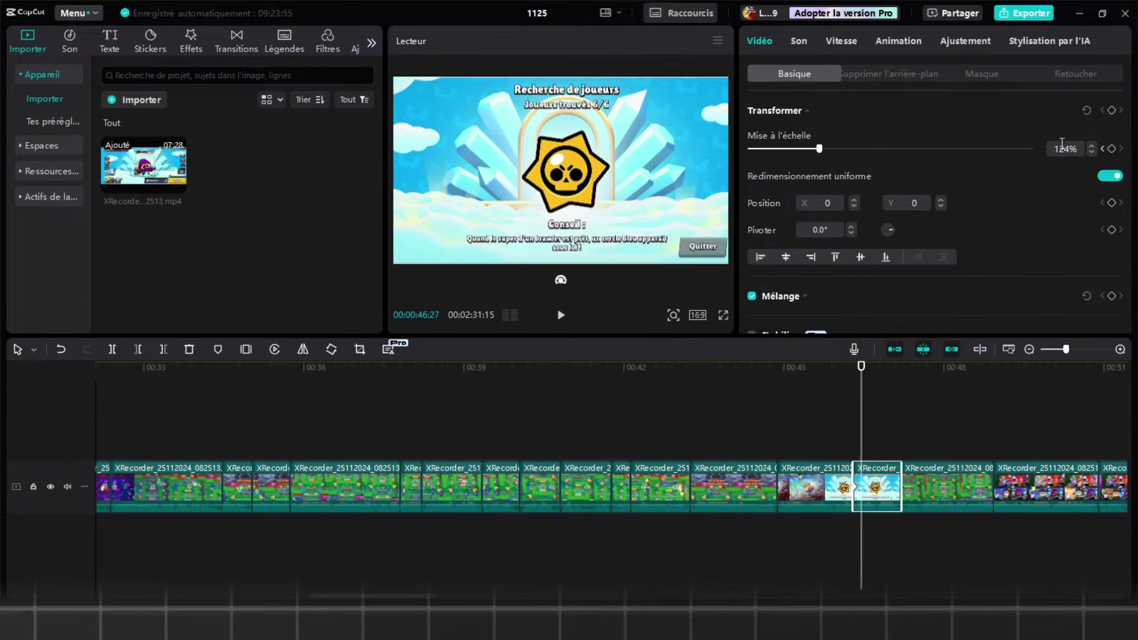
{"action": "left_click_drag", "start_coordinate": [820, 148], "coordinate": [835, 142]}
{"action": "left_click", "coordinate": [816, 427]}
{"action": "key", "text": "space"}
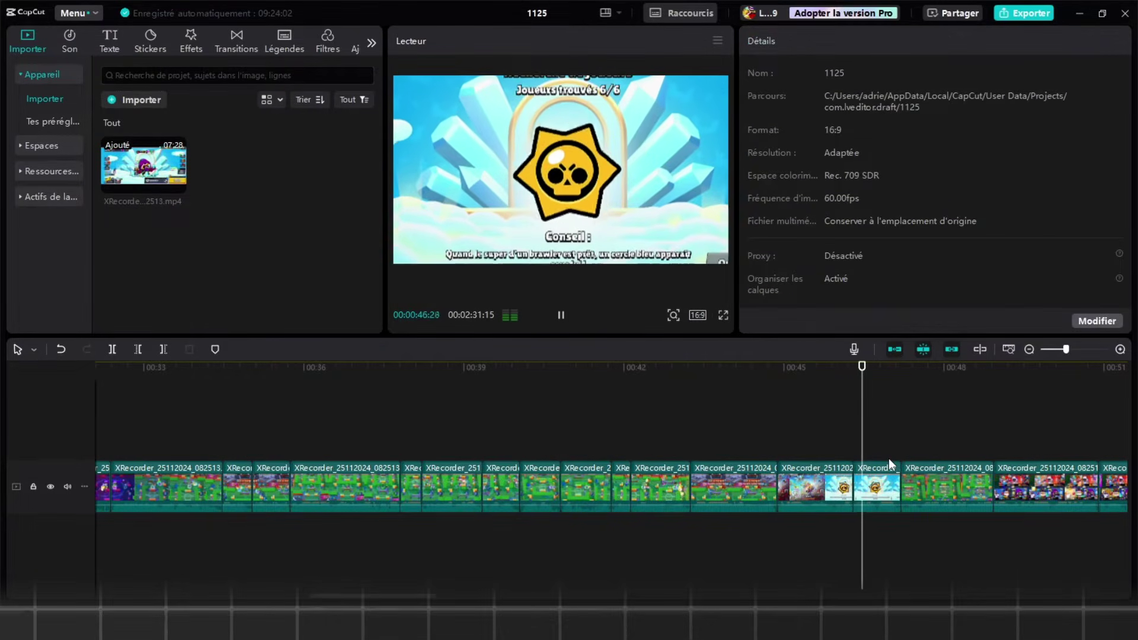
- At 00:00:48:56, scale the versus-screen clip to 187% and move it to position X 269, Y 540
{"action": "left_click", "coordinate": [698, 493]}
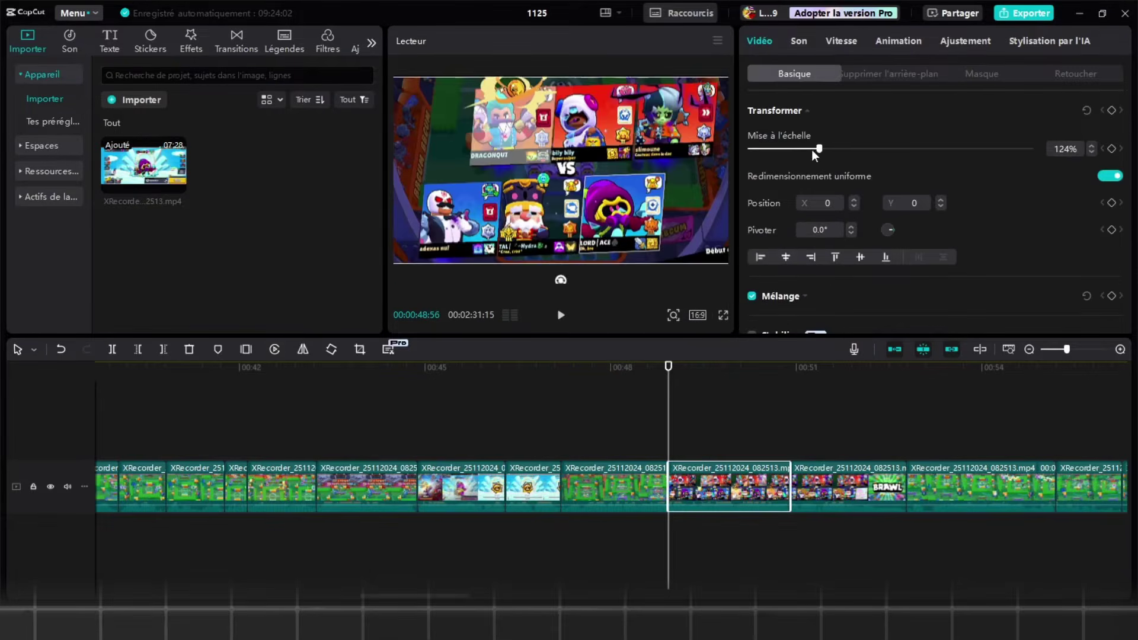
{"action": "left_click_drag", "start_coordinate": [817, 148], "coordinate": [841, 142]}
{"action": "left_click_drag", "start_coordinate": [644, 209], "coordinate": [673, 161]}
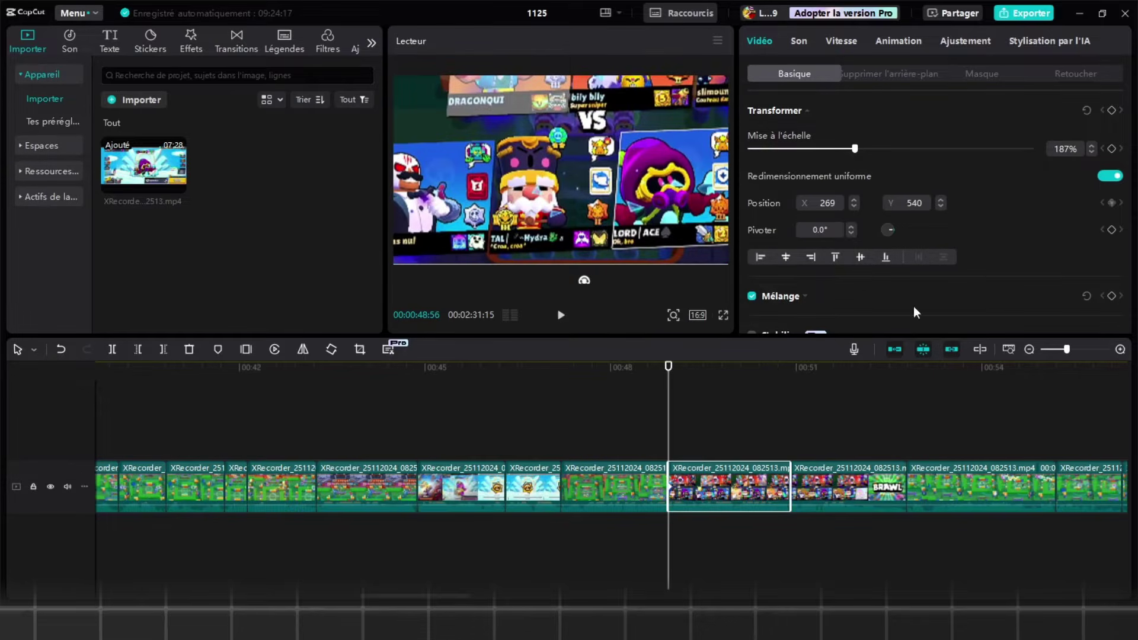
- Keyframe the versus-screen clip's position at its end, 00:00:50:54, and shift the picture farther right there
{"action": "left_click", "coordinate": [789, 428]}
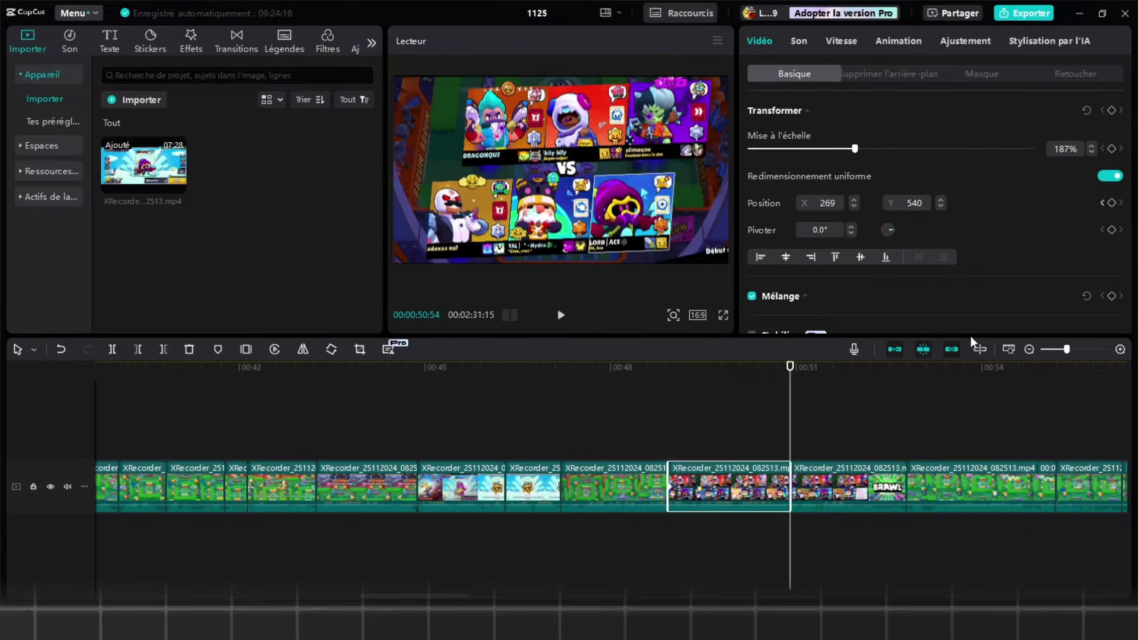
{"action": "left_click", "coordinate": [1112, 202]}
{"action": "left_click_drag", "start_coordinate": [569, 212], "coordinate": [596, 209]}
- Show the versus-screen clip's keyframe animation and apply the cubic ease-out graph to its X position keyframes
{"action": "left_click", "coordinate": [706, 483]}
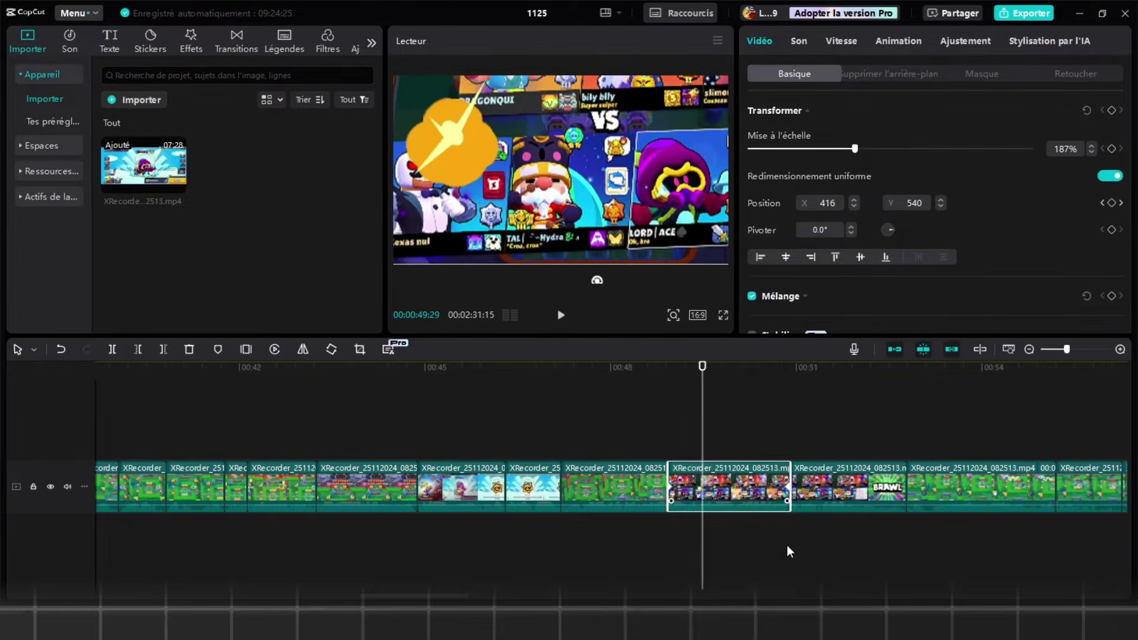
{"action": "right_click", "coordinate": [786, 546]}
{"action": "left_click", "coordinate": [774, 557]}
{"action": "left_click", "coordinate": [780, 458]}
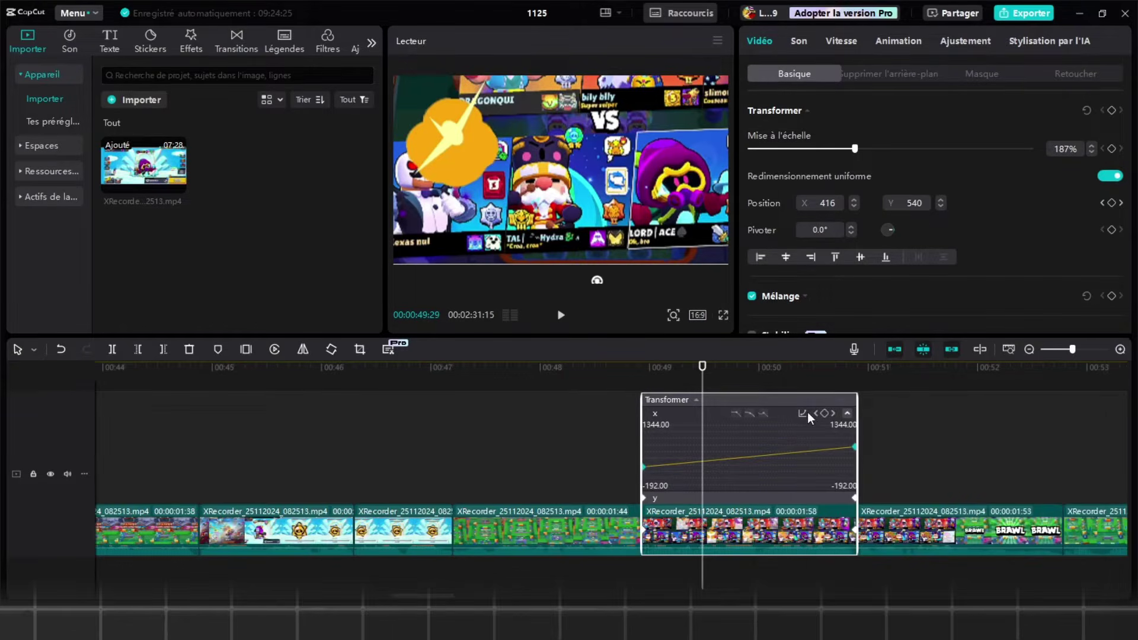
{"action": "left_click", "coordinate": [804, 414]}
{"action": "left_click", "coordinate": [897, 529]}
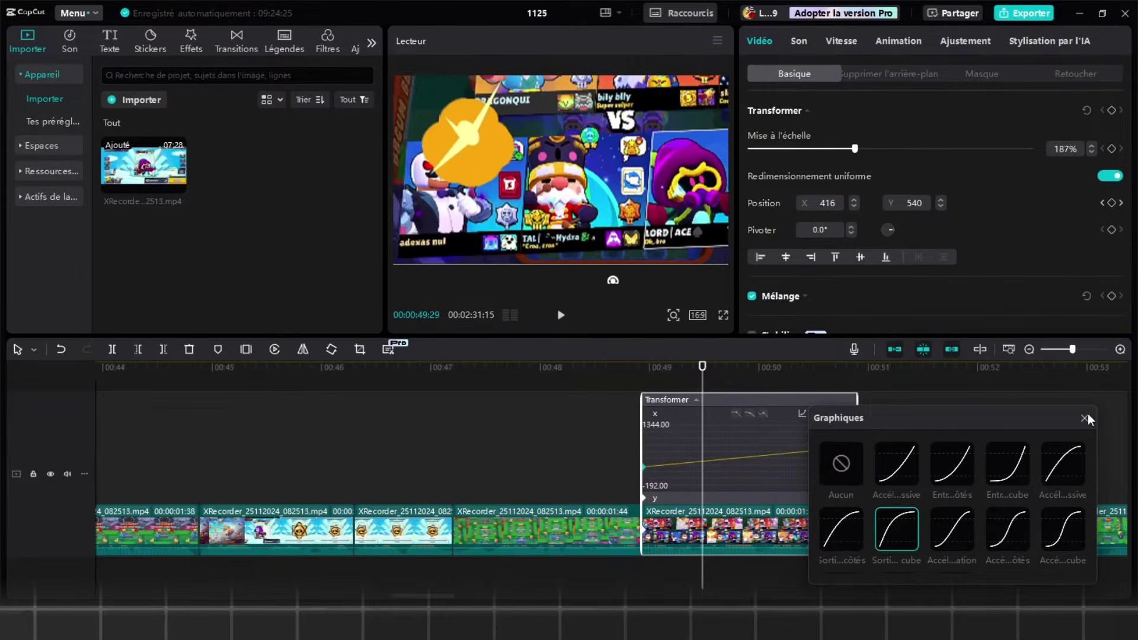
- Close the graph presets, hide the versus-screen clip's keyframe animation and play back its sideways movement
{"action": "left_click", "coordinate": [1085, 418]}
{"action": "right_click", "coordinate": [775, 472]}
{"action": "left_click", "coordinate": [800, 554]}
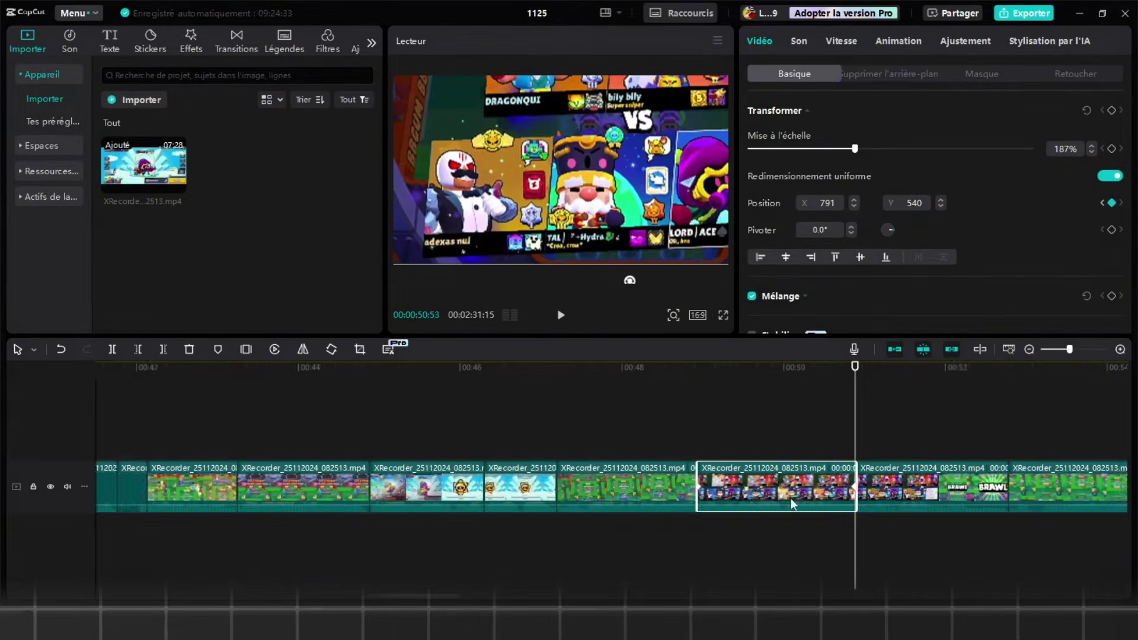
{"action": "left_click", "coordinate": [802, 428]}
{"action": "key", "text": "space"}
{"action": "left_click", "coordinate": [803, 428]}
- Scale the clip starting at 00:00:58:15 to 214%, shift it to position X 281, Y -481 and play it back
{"action": "left_click_drag", "start_coordinate": [802, 433], "coordinate": [830, 428]}
{"action": "left_click", "coordinate": [844, 488]}
{"action": "left_click_drag", "start_coordinate": [817, 149], "coordinate": [856, 149]}
{"action": "left_click_drag", "start_coordinate": [789, 160], "coordinate": [785, 166]}
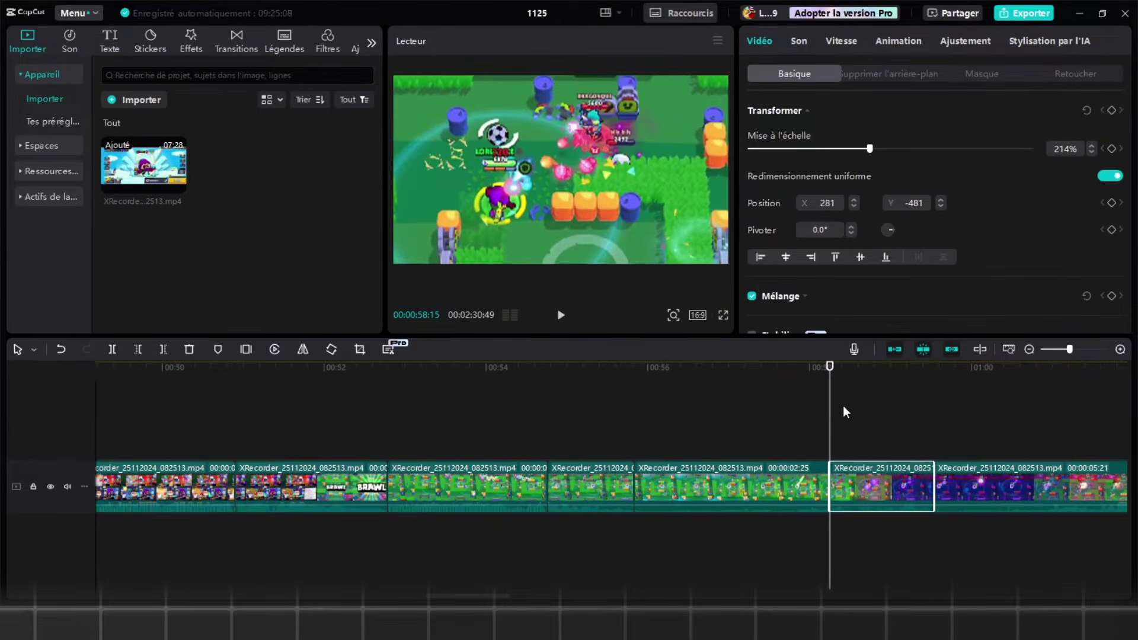
{"action": "left_click", "coordinate": [798, 414]}
{"action": "key", "text": "space"}
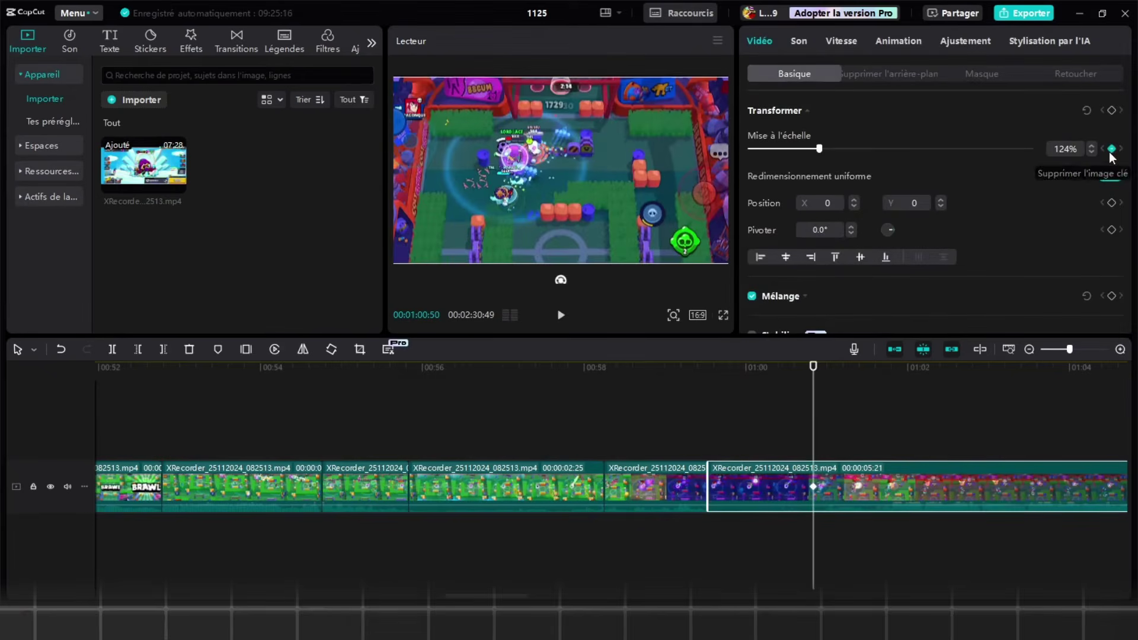
- Advance ten frames from the scale keyframe at 00:01:00:50 to 00:01:01:00, enlarge the clip to 205% and play back the zoom
{"action": "key", "text": "Right"}
{"action": "key", "text": "Right"}
{"action": "key", "text": "Right"}
{"action": "key", "text": "Right"}
{"action": "key", "text": "Right"}
{"action": "key", "text": "Right"}
{"action": "key", "text": "Right"}
{"action": "key", "text": "Right"}
{"action": "key", "text": "Right"}
{"action": "key", "text": "Right"}
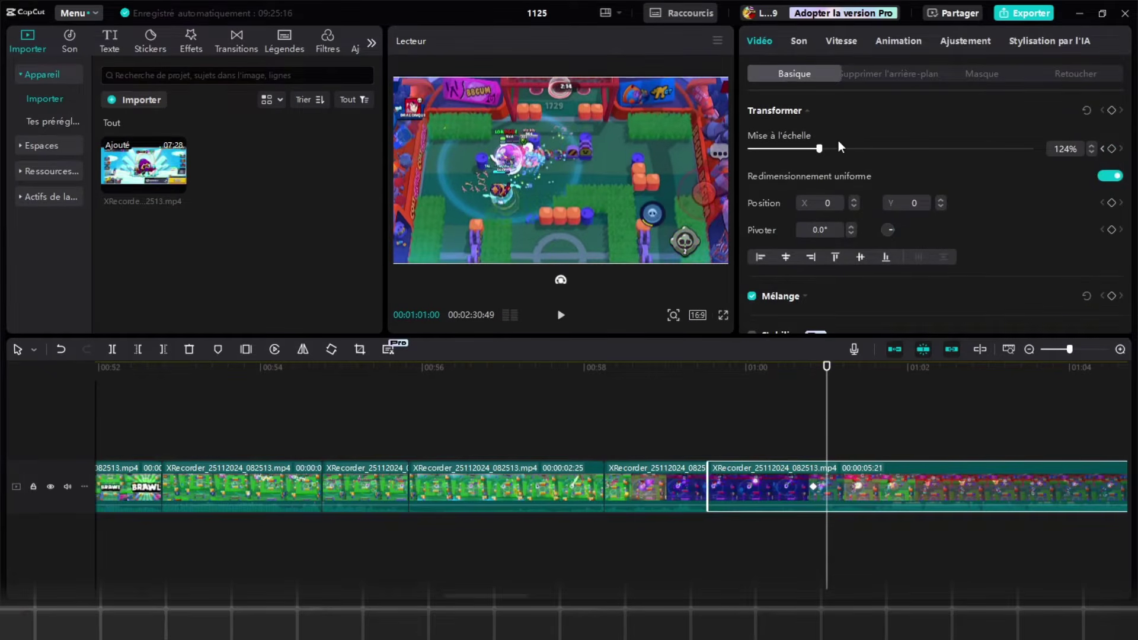
{"action": "left_click", "coordinate": [838, 409]}
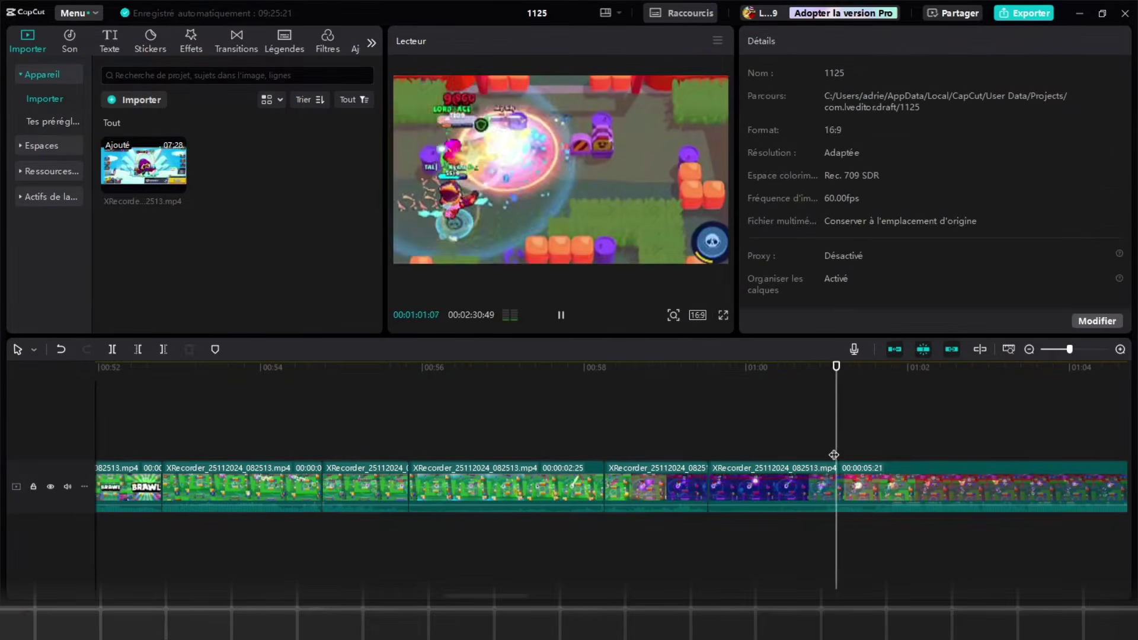
- Show the zoomed clip's keyframe animation, expand its scale curve and open the easing graphs for it
{"action": "left_click", "coordinate": [842, 496]}
{"action": "right_click", "coordinate": [842, 496]}
{"action": "left_click", "coordinate": [874, 547]}
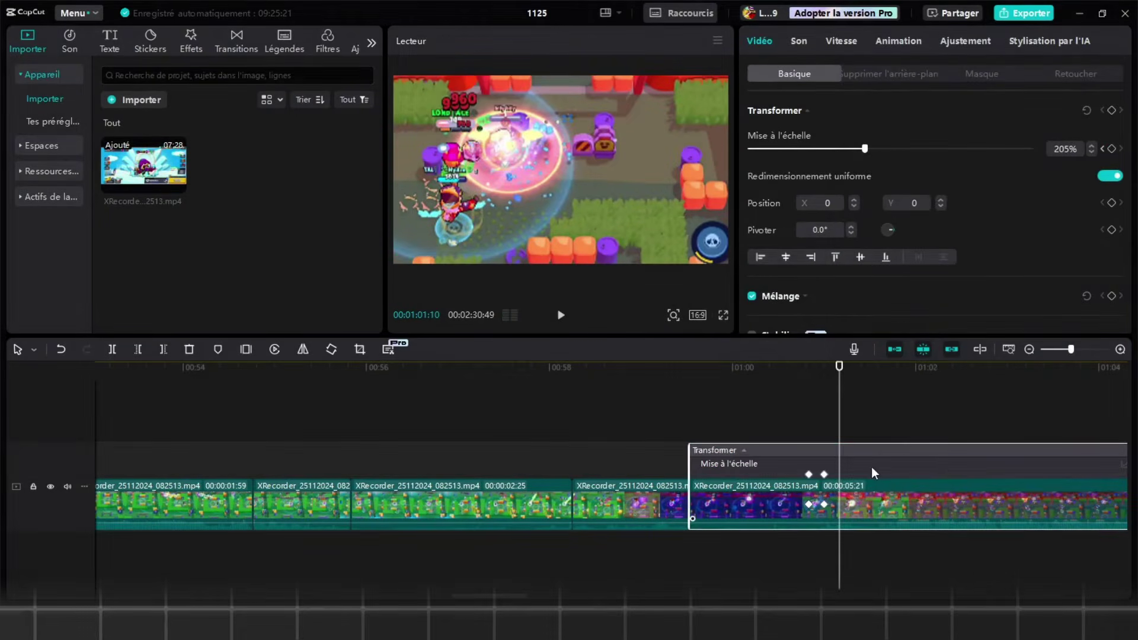
{"action": "left_click", "coordinate": [941, 468]}
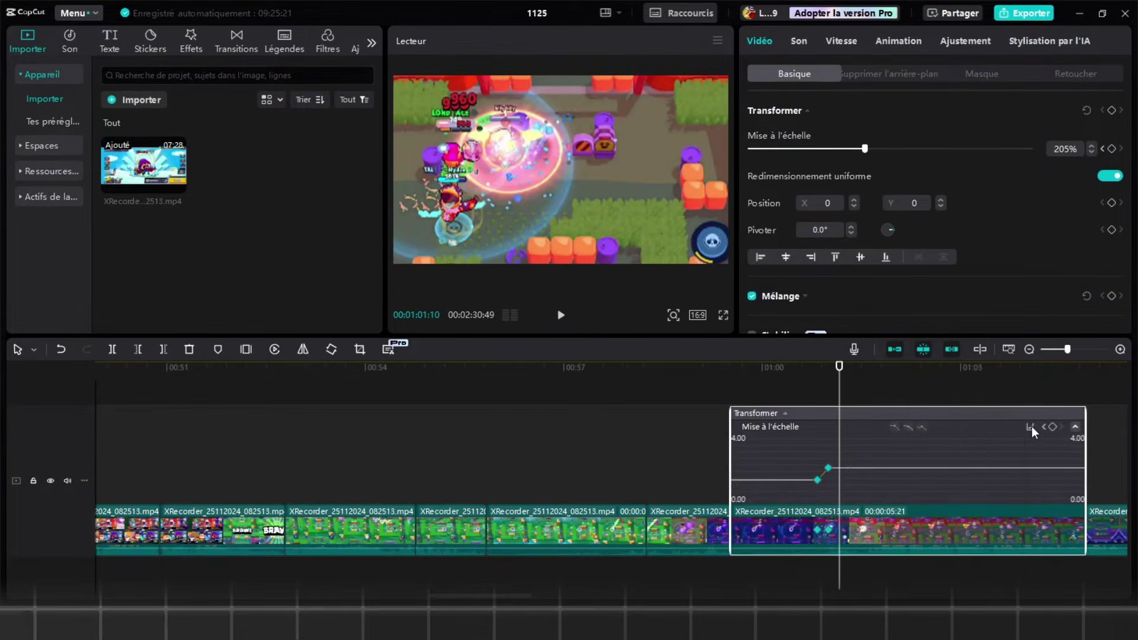
{"action": "left_click", "coordinate": [1032, 426]}
{"action": "left_click", "coordinate": [777, 429]}
- Keyframe the clip starting at 00:01:01:47 at 124% scale and enlarge it to 134% at its end, 00:01:04:52
{"action": "left_click", "coordinate": [926, 486]}
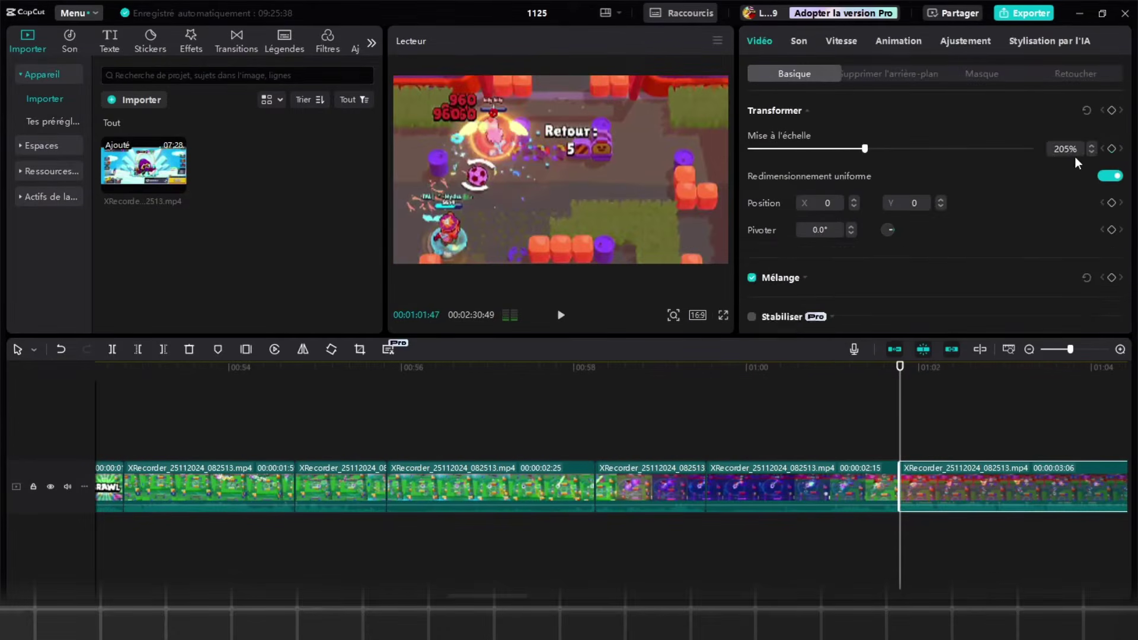
{"action": "left_click", "coordinate": [1080, 150]}
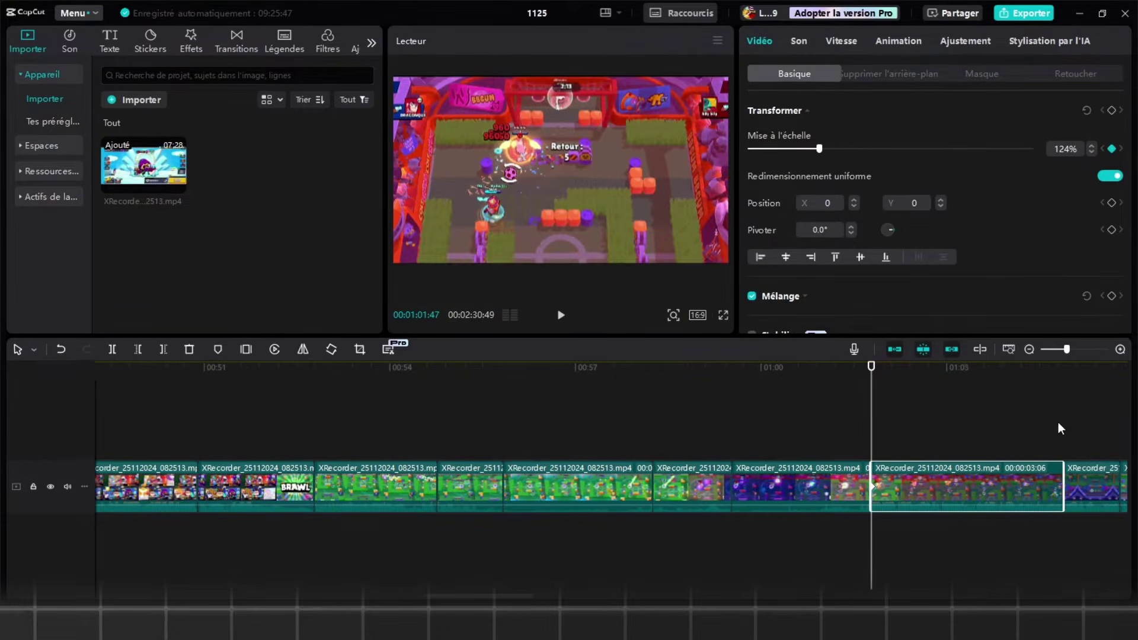
{"action": "left_click", "coordinate": [1060, 423]}
{"action": "left_click", "coordinate": [1049, 475]}
{"action": "key", "text": "Left"}
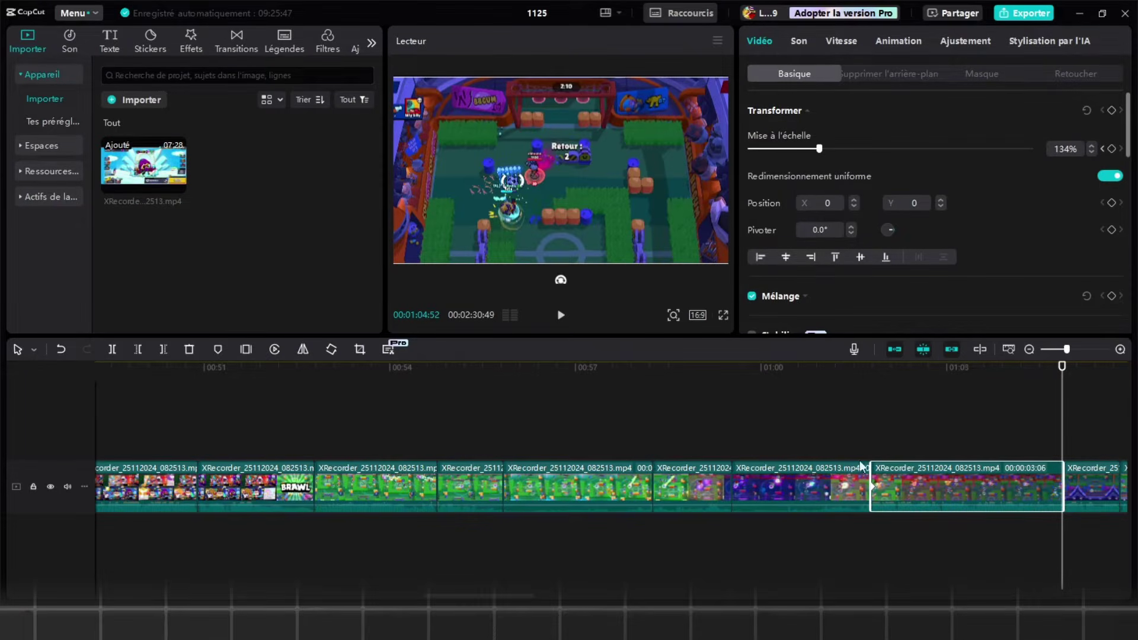
- Play back the slow zoom from the start of the clip at 00:01:01:47 and on into the following clips
{"action": "left_click", "coordinate": [873, 418]}
{"action": "key", "text": "space"}
{"action": "scroll", "coordinate": [879, 413], "scroll_direction": "down", "scroll_amount": 1}
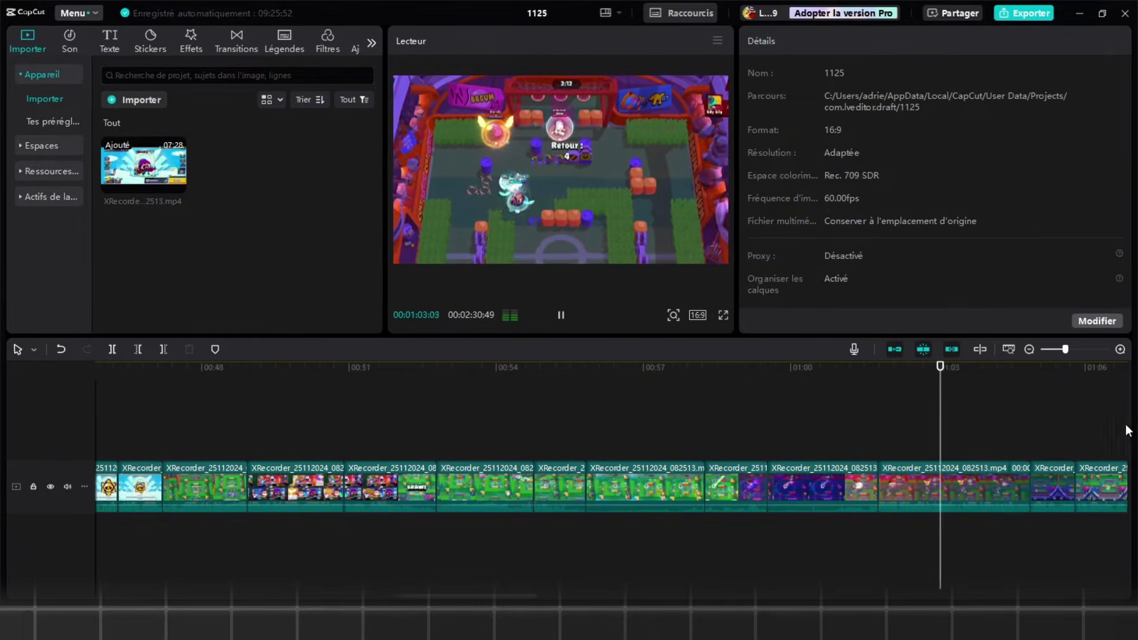
{"action": "scroll", "coordinate": [1029, 424], "scroll_direction": "down", "scroll_amount": 2}
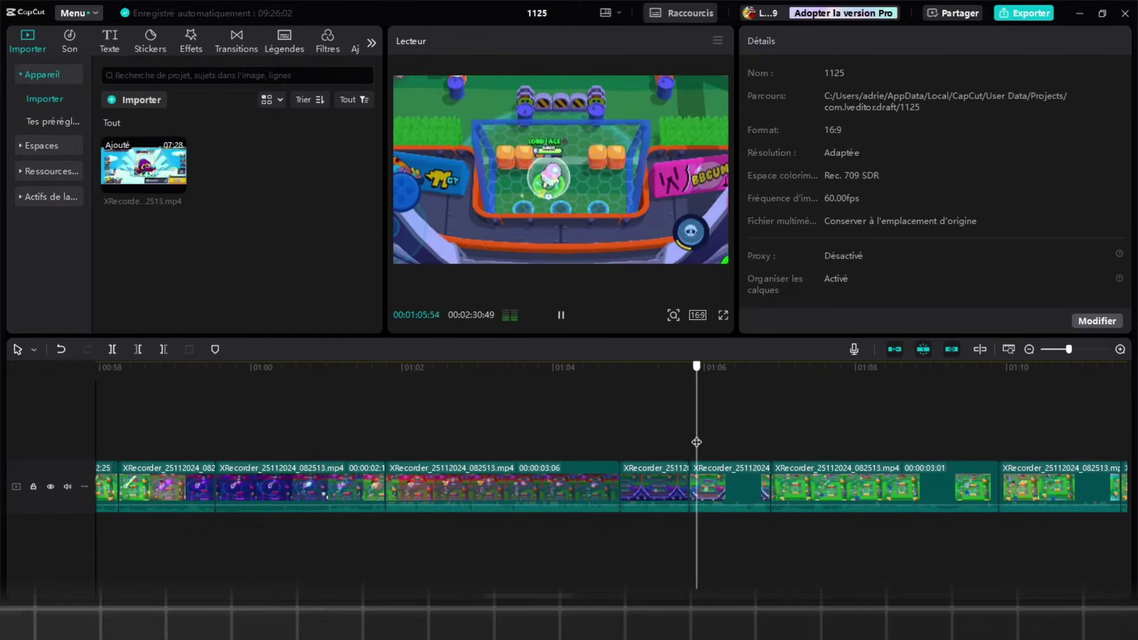
- Keyframe scale and position along the clip starting at 00:01:05:48, reaching 235% and X 359, Y -420 at its end, and play it back
{"action": "left_click", "coordinate": [691, 459]}
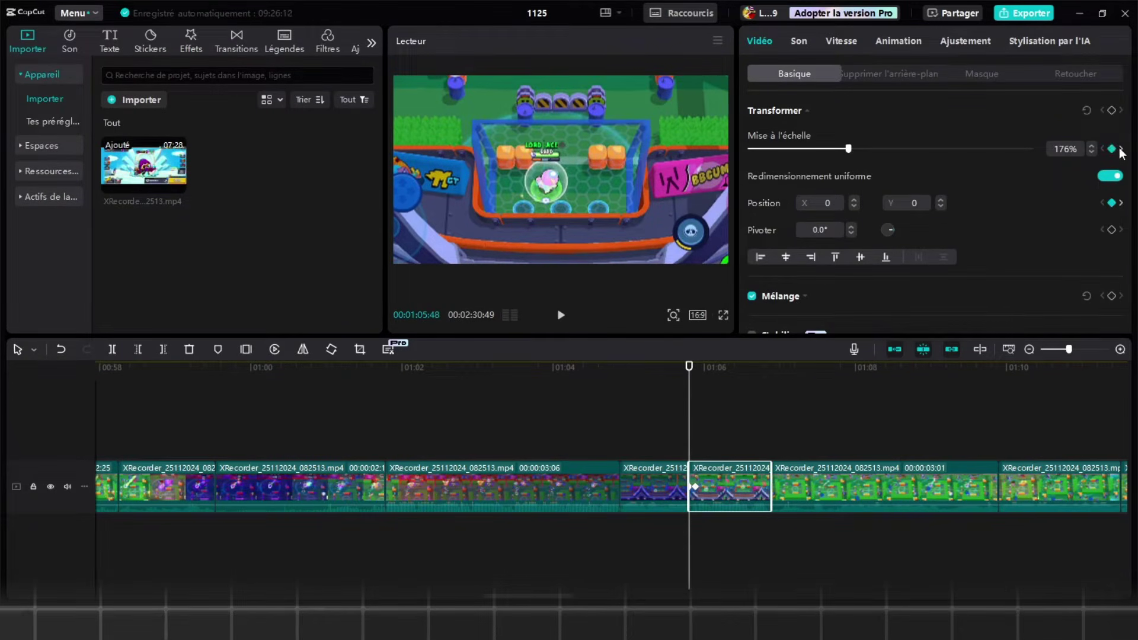
{"action": "scroll", "coordinate": [589, 162], "scroll_direction": "up", "scroll_amount": 3}
{"action": "left_click_drag", "start_coordinate": [589, 161], "coordinate": [600, 194]}
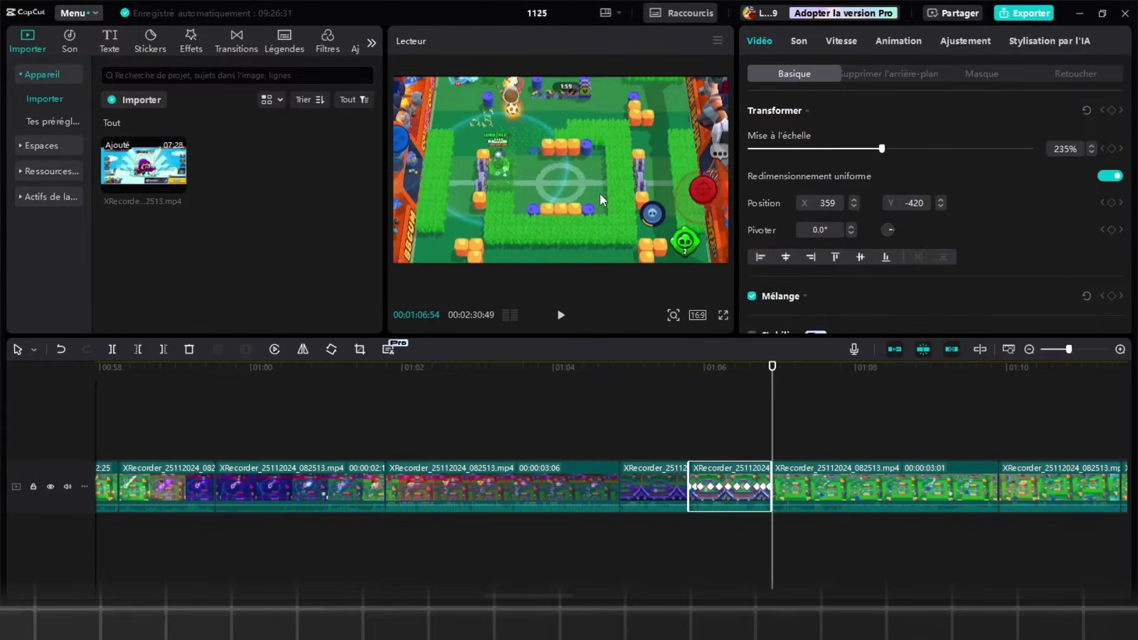
{"action": "left_click", "coordinate": [645, 427]}
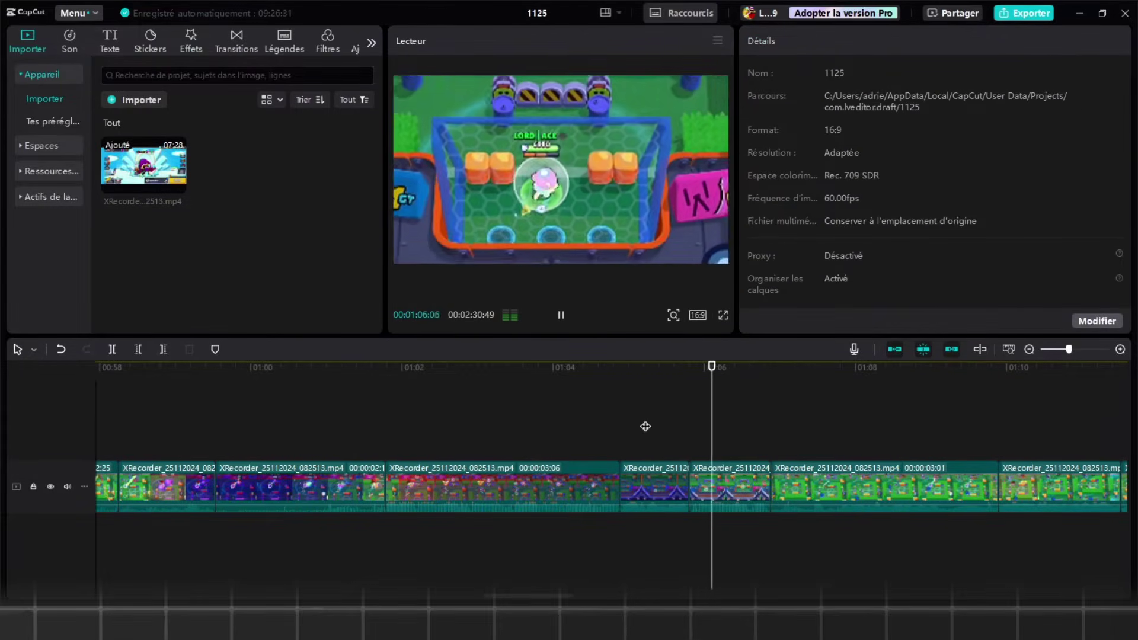
{"action": "scroll", "coordinate": [724, 429], "scroll_direction": "down", "scroll_amount": 1}
{"action": "scroll", "coordinate": [741, 460], "scroll_direction": "up", "scroll_amount": 1}
{"action": "key", "text": "space"}
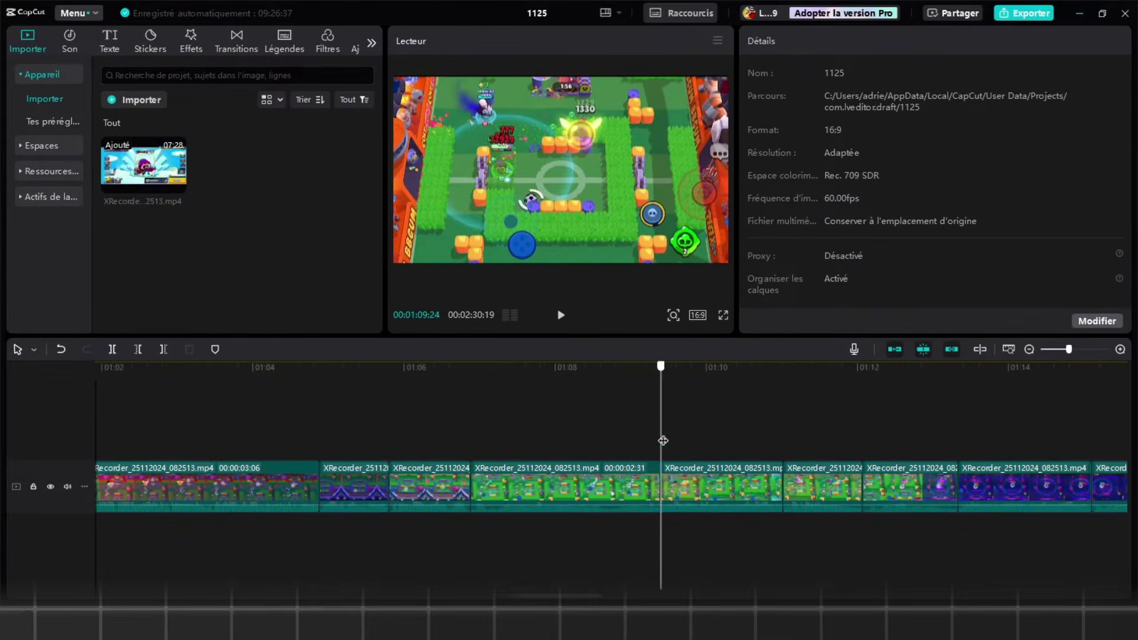
- Keyframe scale and position at 00:01:09:24, then at 00:01:09:34 enlarge the clip to 205% and shift it to X 338, Y -159
{"action": "left_click", "coordinate": [692, 470]}
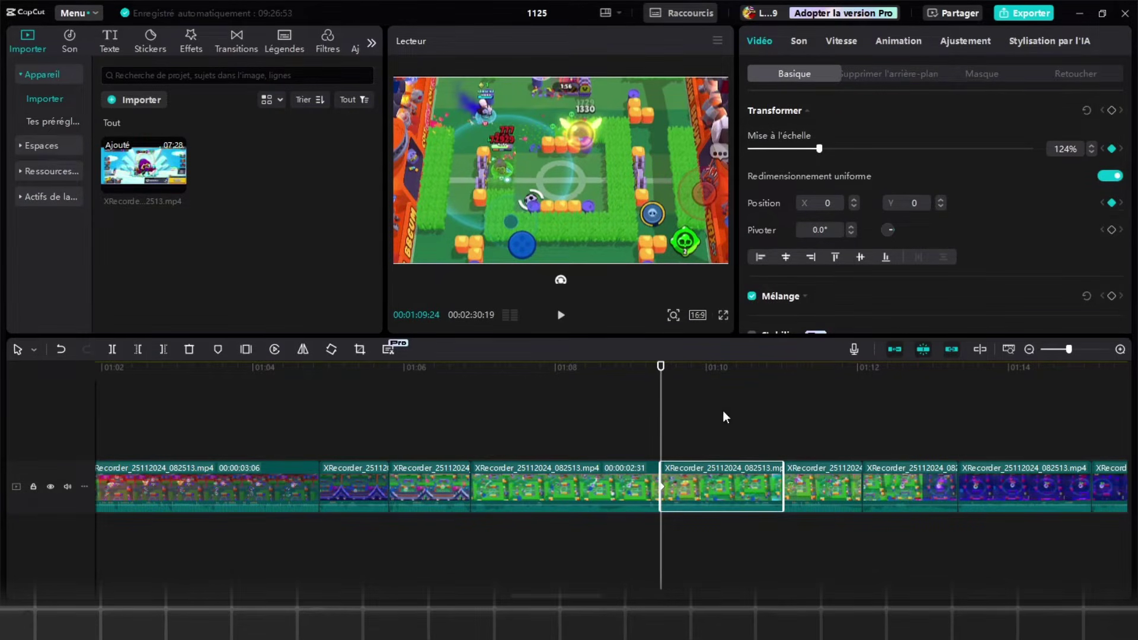
{"action": "left_click_drag", "start_coordinate": [661, 426], "coordinate": [674, 426]}
{"action": "left_click_drag", "start_coordinate": [820, 149], "coordinate": [867, 139]}
{"action": "left_click_drag", "start_coordinate": [580, 193], "coordinate": [588, 205]}
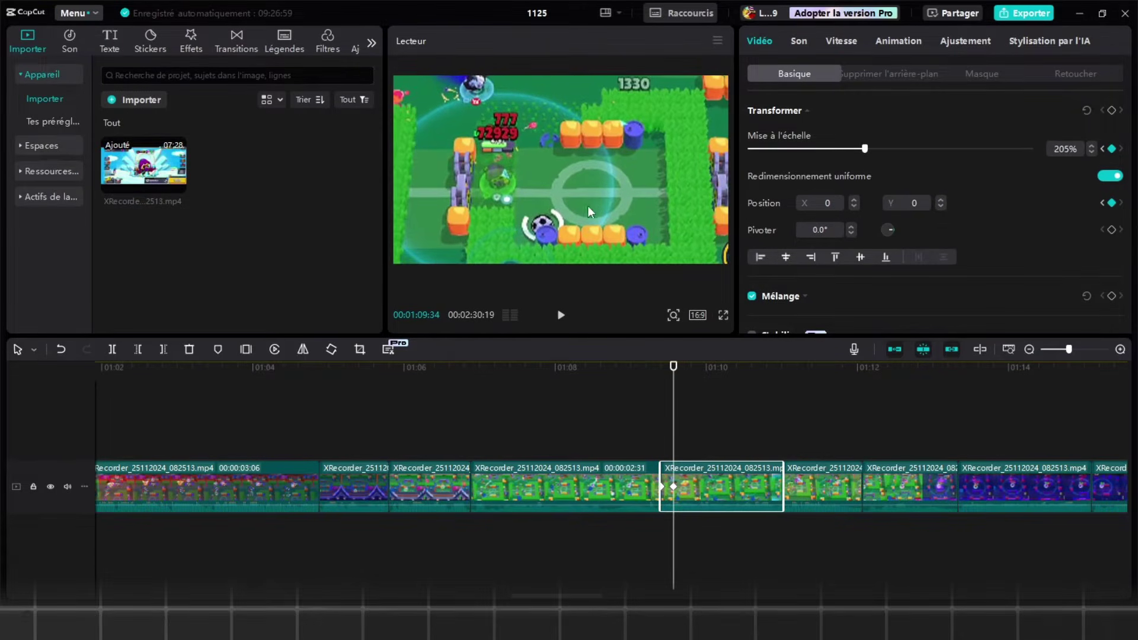
- Show the keyframe animation of the clip starting at 00:01:09:24 and apply the cubic ease-out graph to its X position keyframes
{"action": "left_click", "coordinate": [682, 415]}
{"action": "left_click", "coordinate": [715, 484]}
{"action": "right_click", "coordinate": [765, 550]}
{"action": "left_click", "coordinate": [764, 552]}
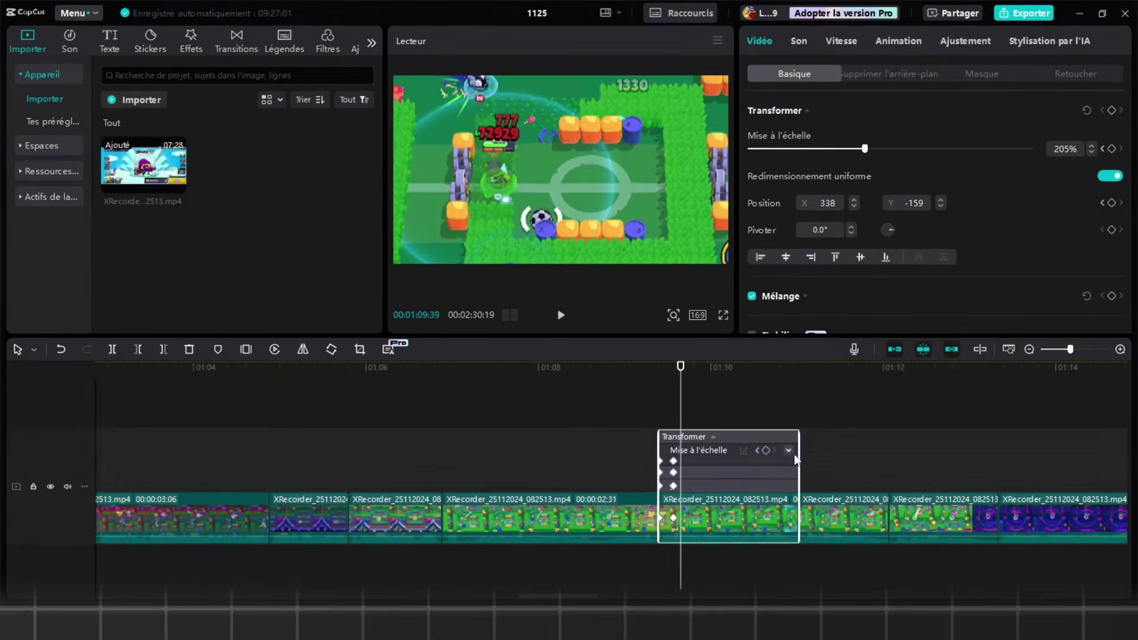
{"action": "left_click", "coordinate": [792, 448]}
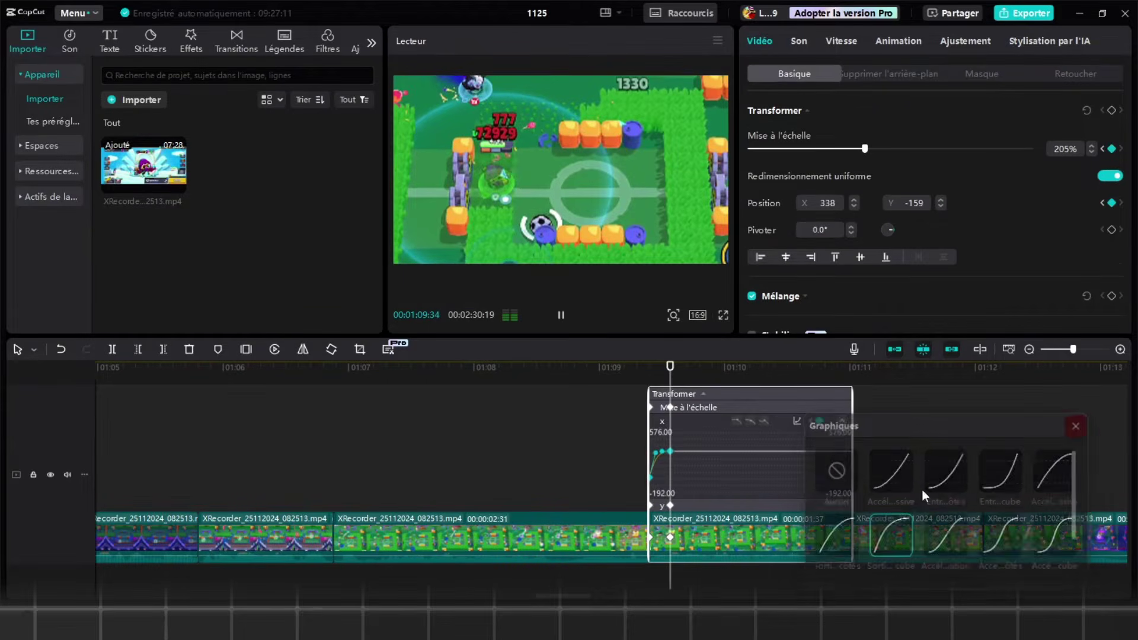
{"action": "left_click", "coordinate": [1079, 425]}
{"action": "left_click", "coordinate": [842, 475]}
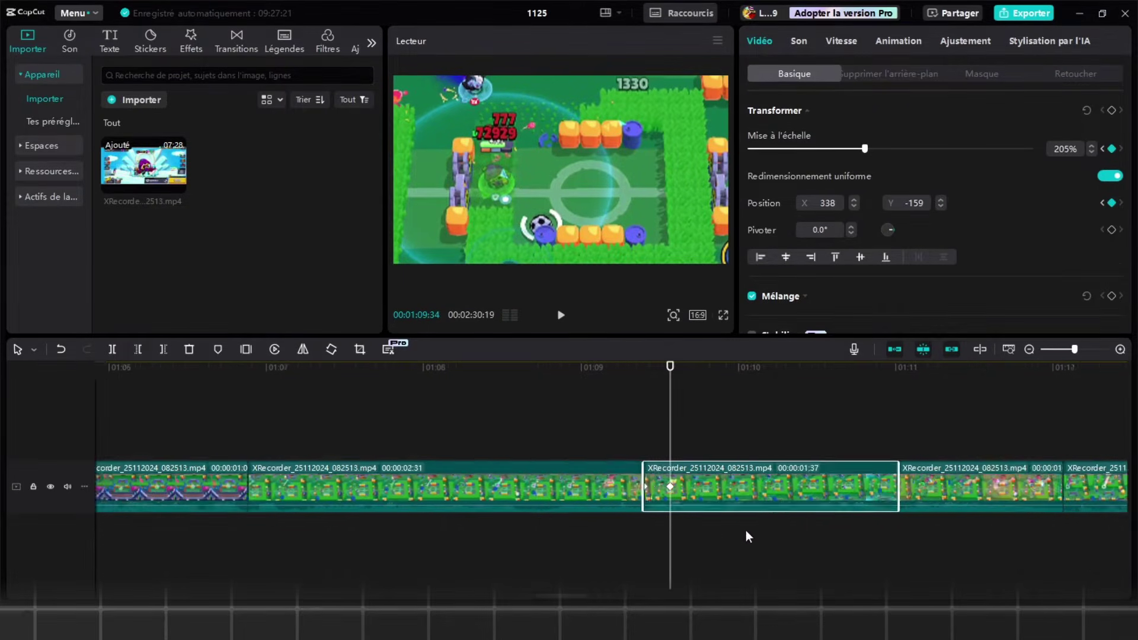
- Play back the edit from 00:01:08:52 to review the eased zoom and the clips after it
{"action": "scroll", "coordinate": [745, 530], "scroll_direction": "down", "scroll_amount": 4}
{"action": "left_click", "coordinate": [626, 446]}
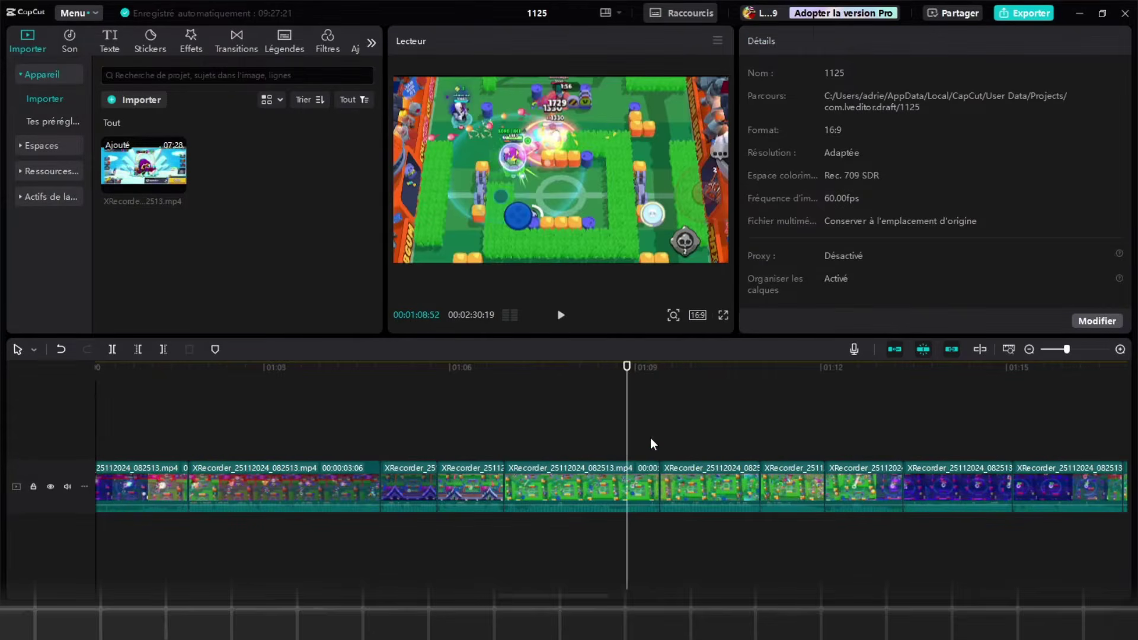
{"action": "key", "text": "space"}
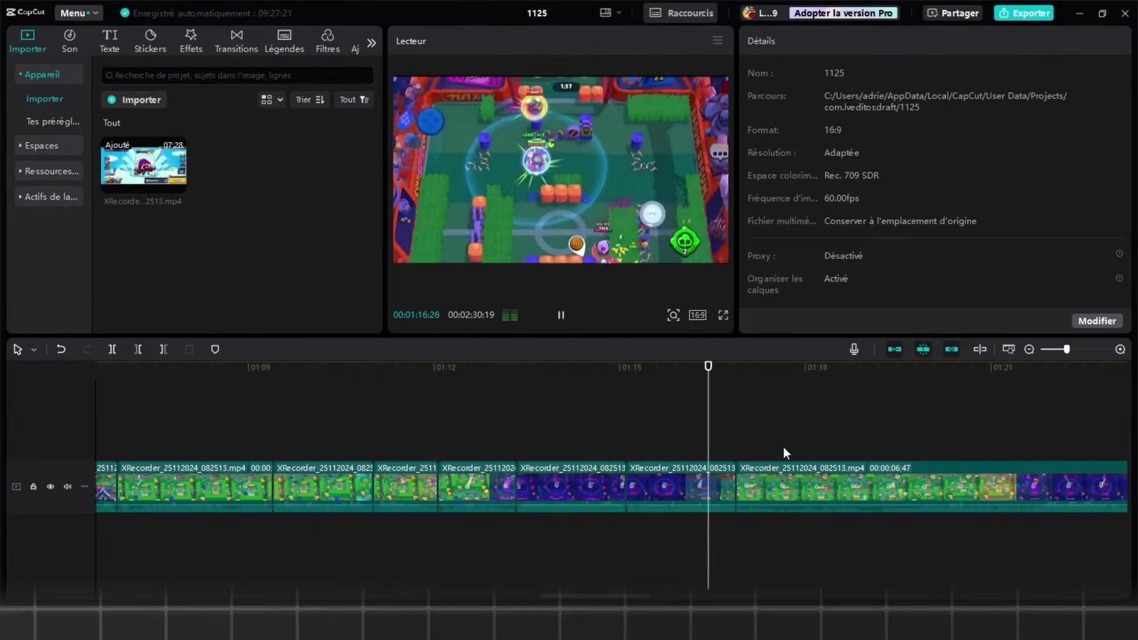
- Enlarge the 00:00:06:47-long clip after the purple-tinted sequence and play it back from just before its start
{"action": "left_click", "coordinate": [786, 480]}
{"action": "left_click_drag", "start_coordinate": [819, 150], "coordinate": [863, 148]}
{"action": "left_click", "coordinate": [702, 409]}
{"action": "key", "text": "space"}
{"action": "scroll", "coordinate": [729, 424], "scroll_direction": "up", "scroll_amount": 1}
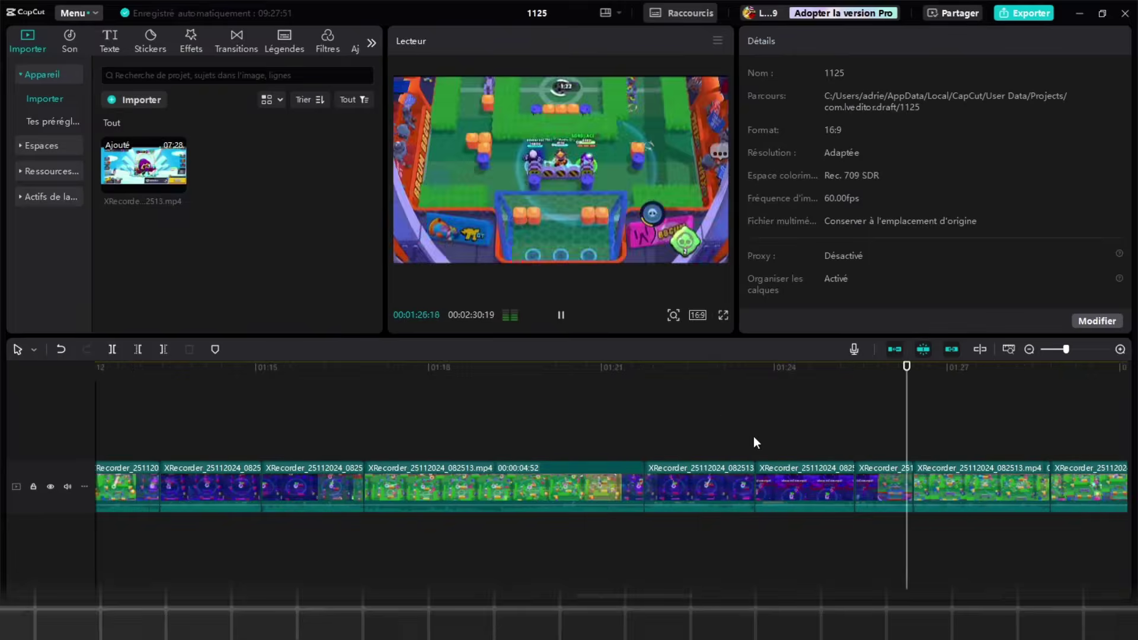
- Keyframe the goal-announcement clip's scale at 124% at 00:01:23:40 and set it to 160% at 00:01:23:54
{"action": "left_click", "coordinate": [754, 438]}
{"action": "left_click", "coordinate": [789, 486]}
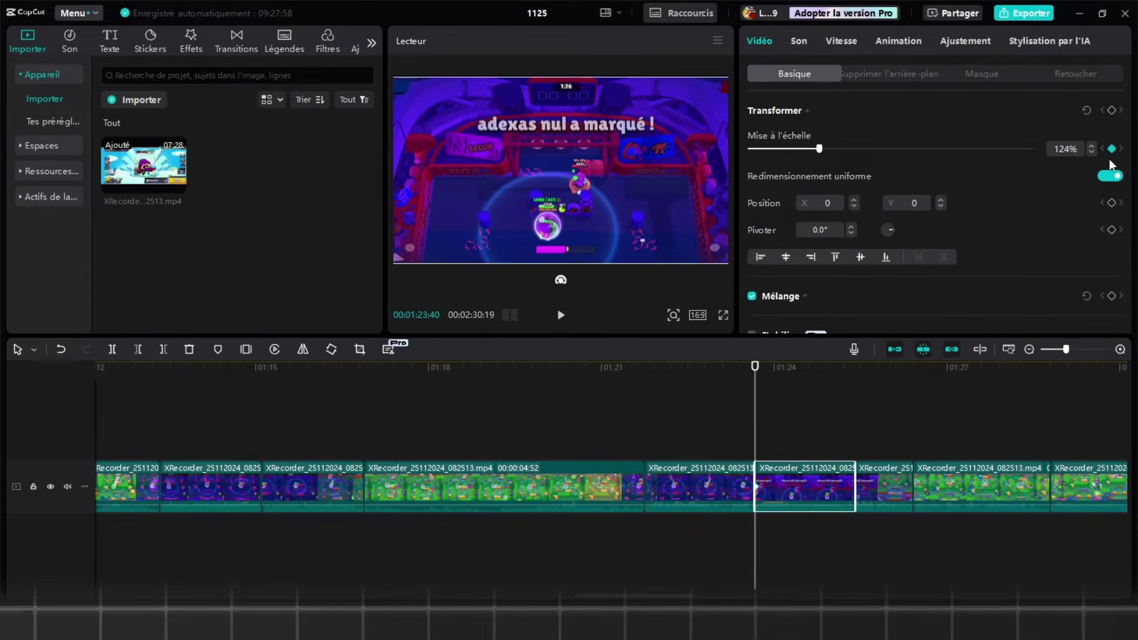
{"action": "left_click", "coordinate": [769, 430]}
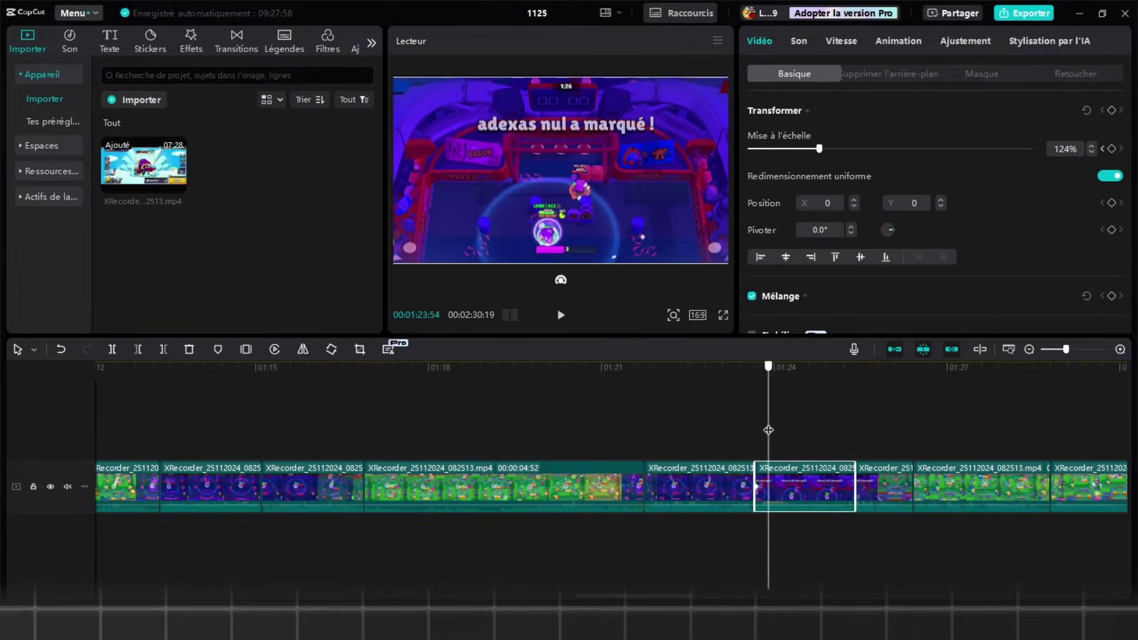
{"action": "type", "text": "160"}
{"action": "key", "text": "Return"}
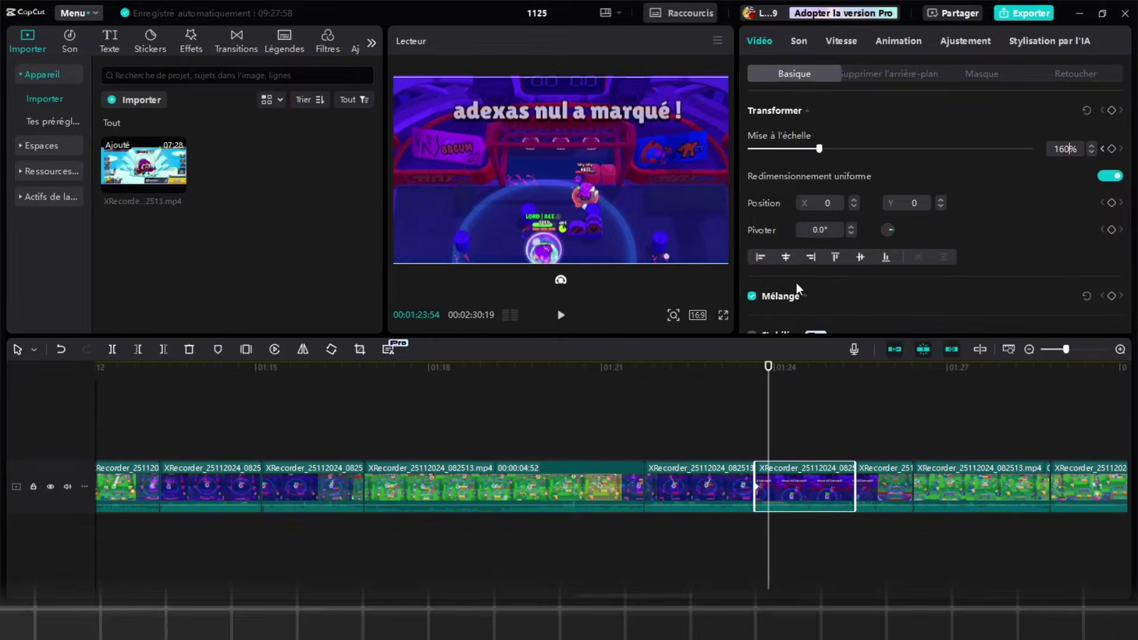
- Apply the cubic ease-out graph to the goal-announcement clip's scale keyframes and return to 00:01:23:10 to review the zoom
{"action": "left_click", "coordinate": [740, 544]}
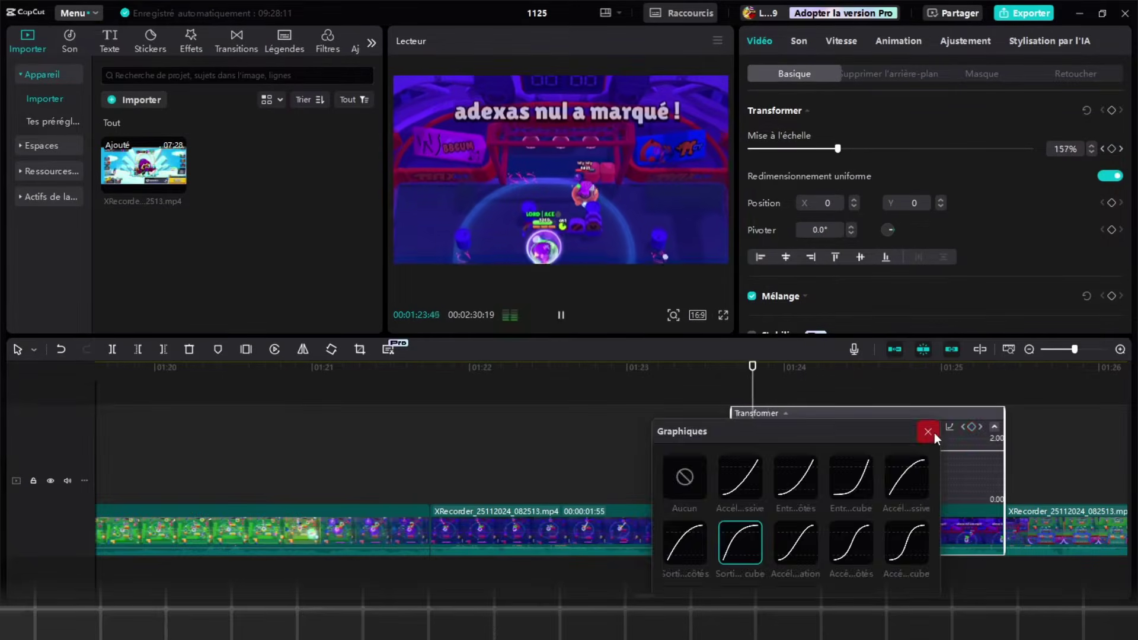
{"action": "left_click", "coordinate": [932, 433]}
{"action": "scroll", "coordinate": [852, 484], "scroll_direction": "down", "scroll_amount": 1}
{"action": "scroll", "coordinate": [852, 489], "scroll_direction": "down", "scroll_amount": 1}
{"action": "left_click", "coordinate": [713, 438]}
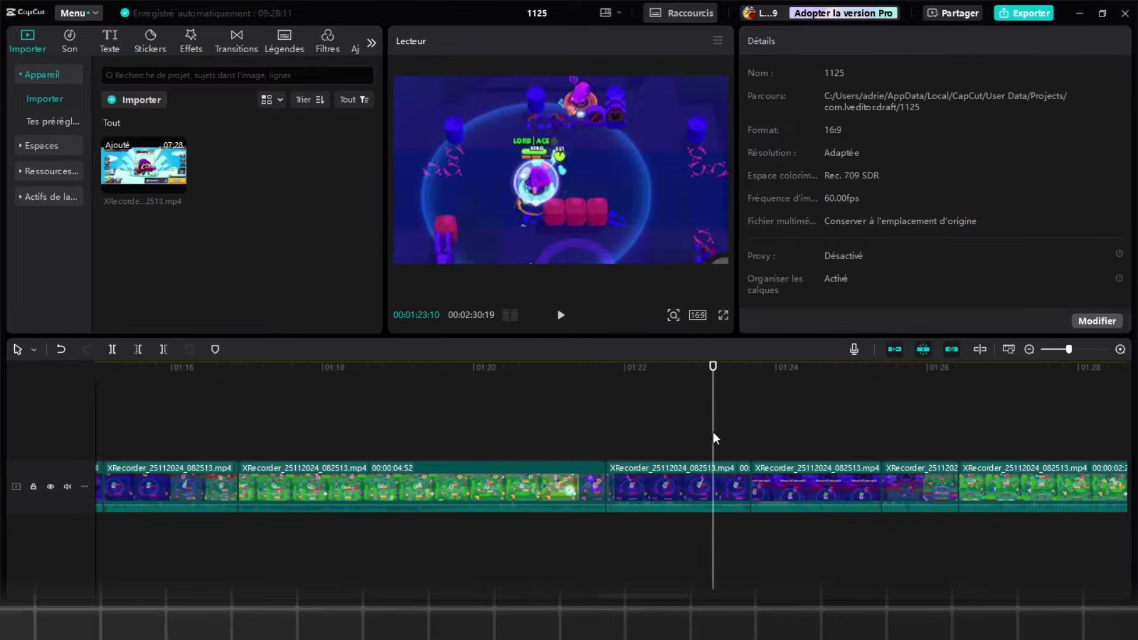
- Set the scale of the short clip starting at 00:01:25:24 to 70%
{"action": "scroll", "coordinate": [813, 446], "scroll_direction": "down", "scroll_amount": 1}
{"action": "left_click", "coordinate": [860, 486]}
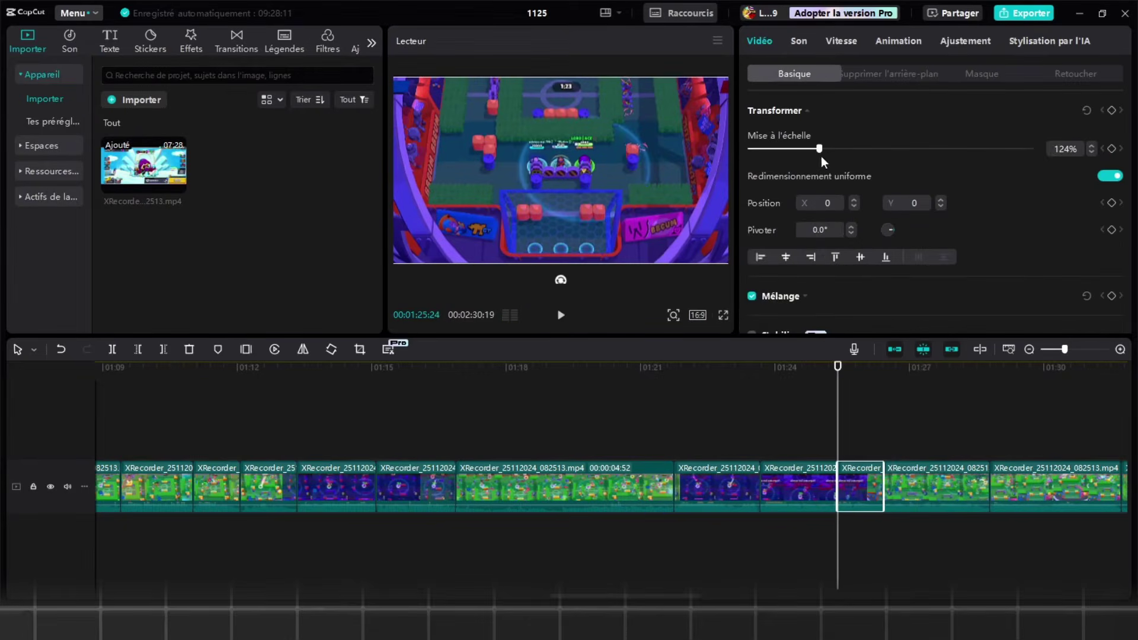
{"action": "type", "text": "70"}
{"action": "key", "text": "Return"}
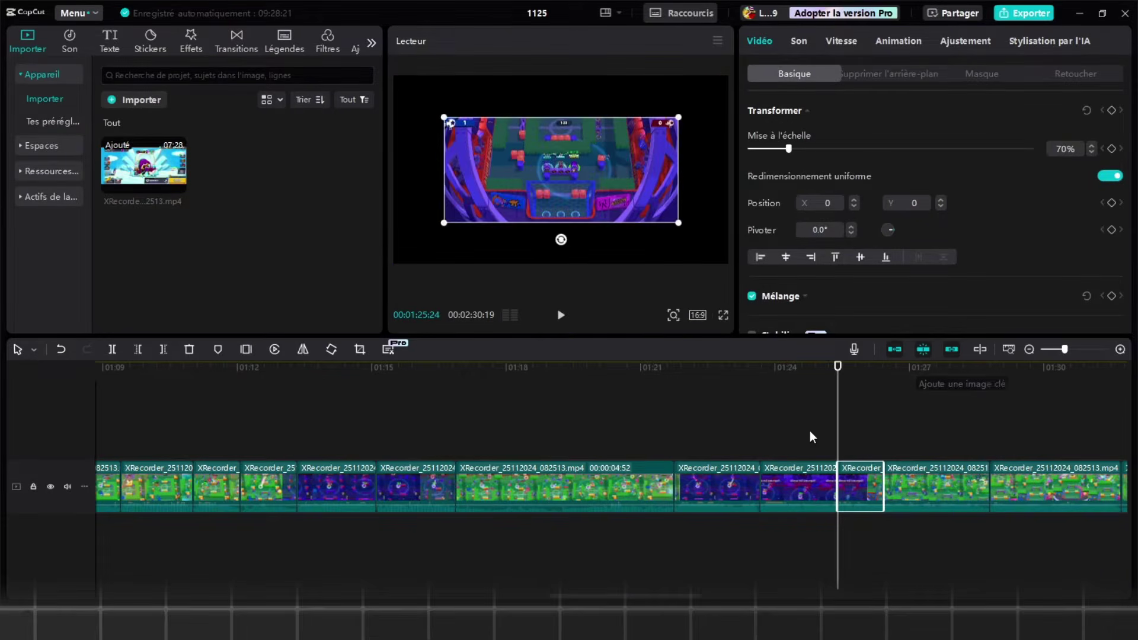
- Play back the edit from before the 70% clip to look over the following clips, and return to 00:01:29:03
{"action": "left_click", "coordinate": [801, 435]}
{"action": "key", "text": "space"}
{"action": "scroll", "coordinate": [884, 446], "scroll_direction": "down", "scroll_amount": 1}
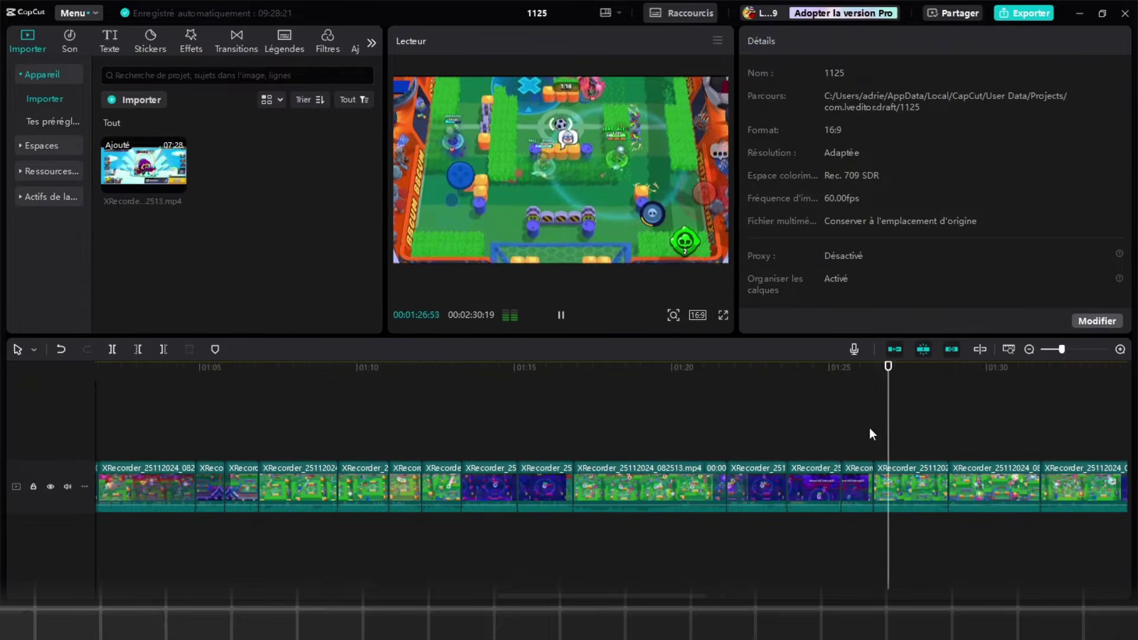
{"action": "scroll", "coordinate": [869, 428], "scroll_direction": "down", "scroll_amount": 1}
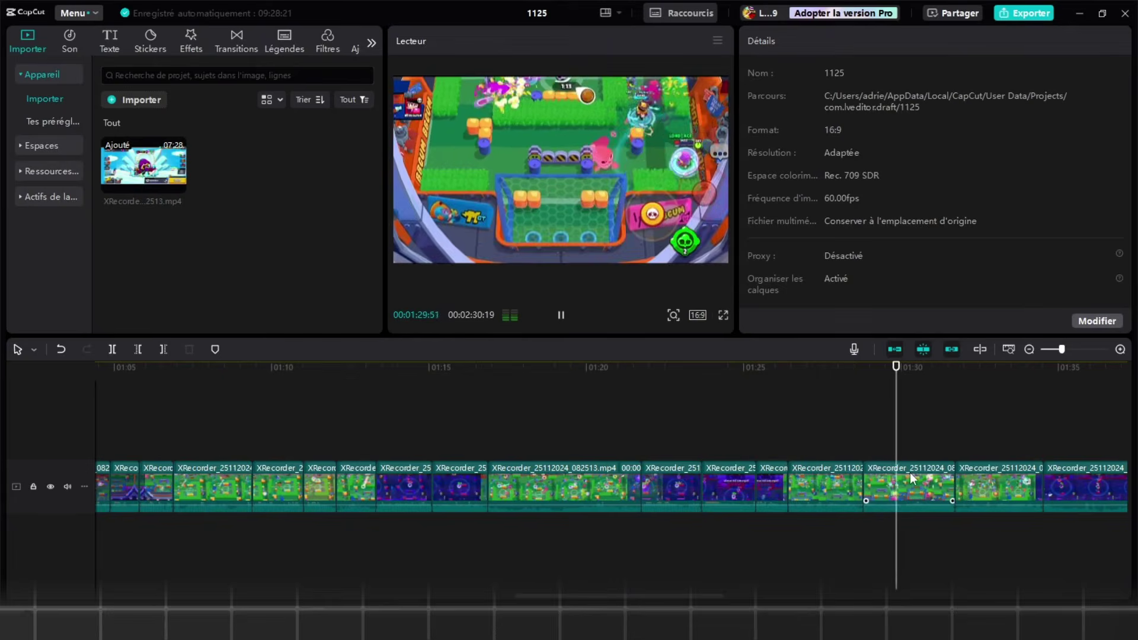
{"action": "scroll", "coordinate": [917, 473], "scroll_direction": "down", "scroll_amount": 1}
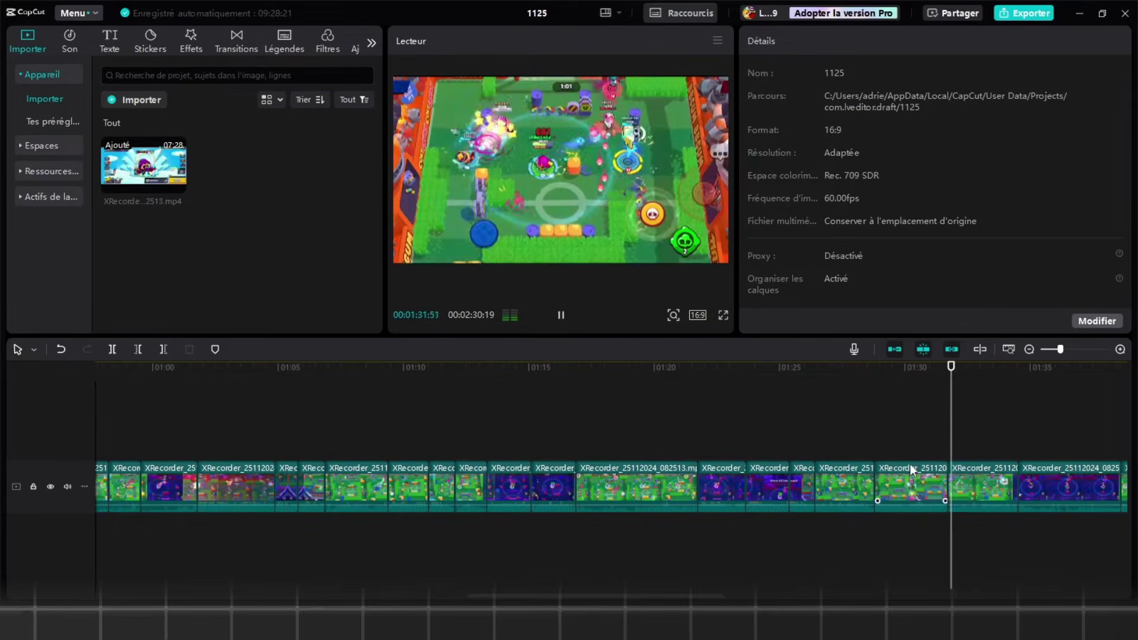
{"action": "scroll", "coordinate": [909, 465], "scroll_direction": "down", "scroll_amount": 1}
{"action": "left_click", "coordinate": [889, 427]}
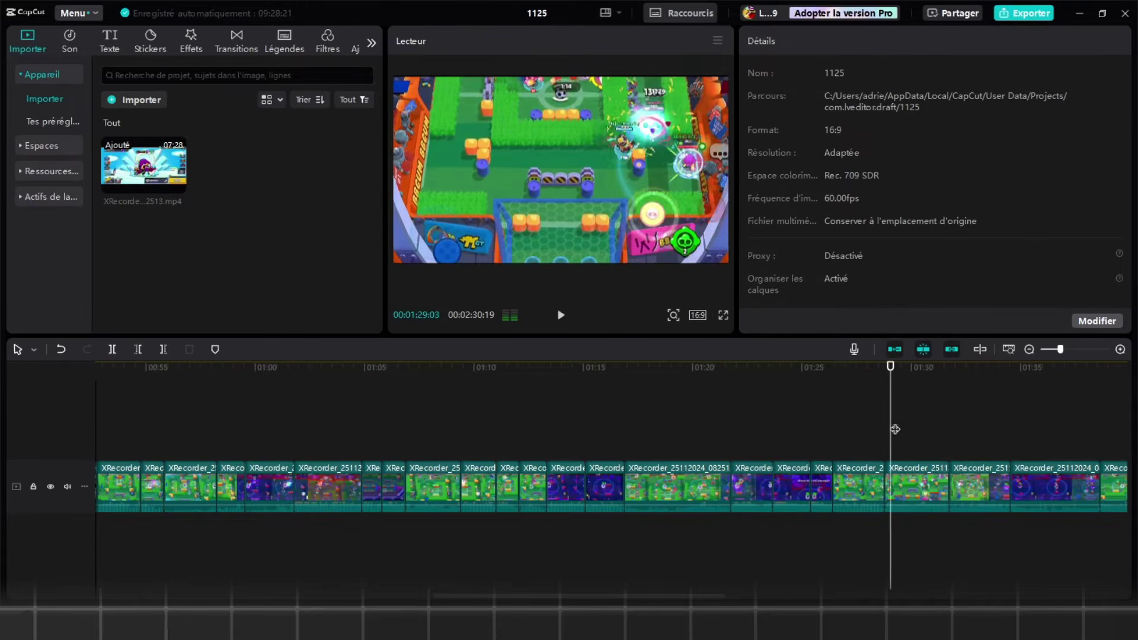
- Split the green gameplay clip before the purple super scene at 00:01:32:29 and select its second part
{"action": "scroll", "coordinate": [752, 437], "scroll_direction": "up", "scroll_amount": 2}
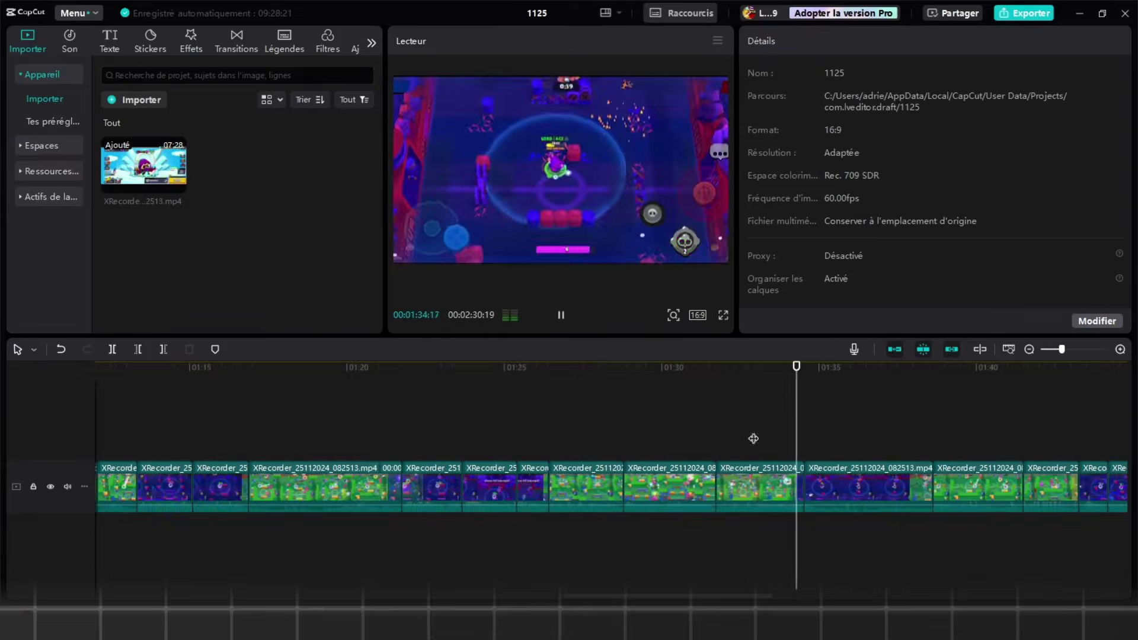
{"action": "left_click_drag", "start_coordinate": [722, 443], "coordinate": [741, 456]}
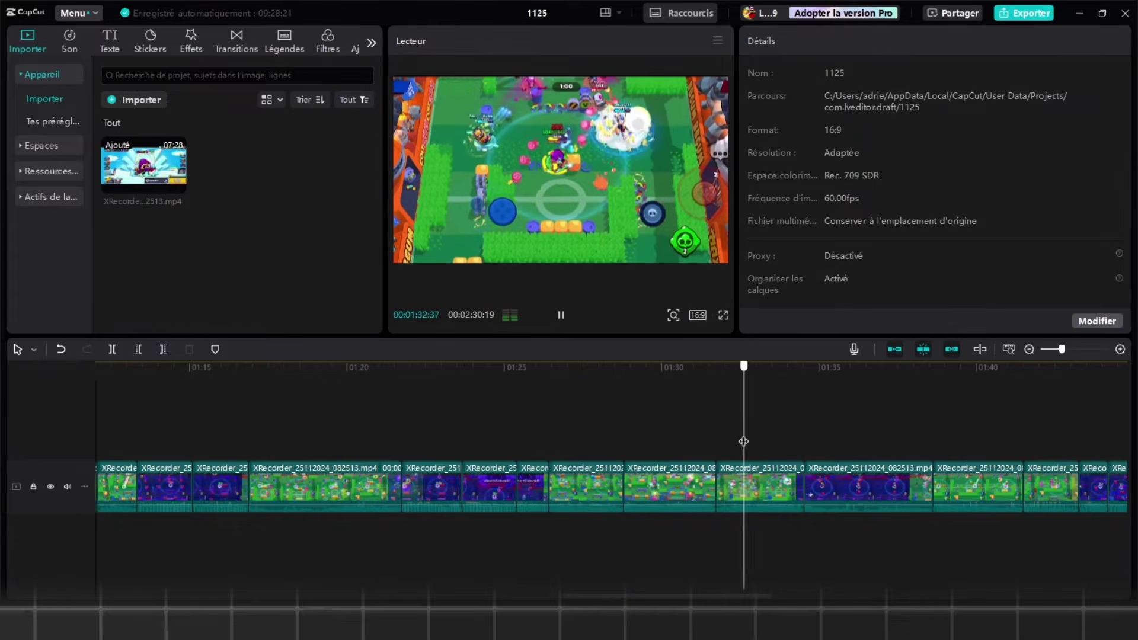
{"action": "left_click", "coordinate": [760, 487]}
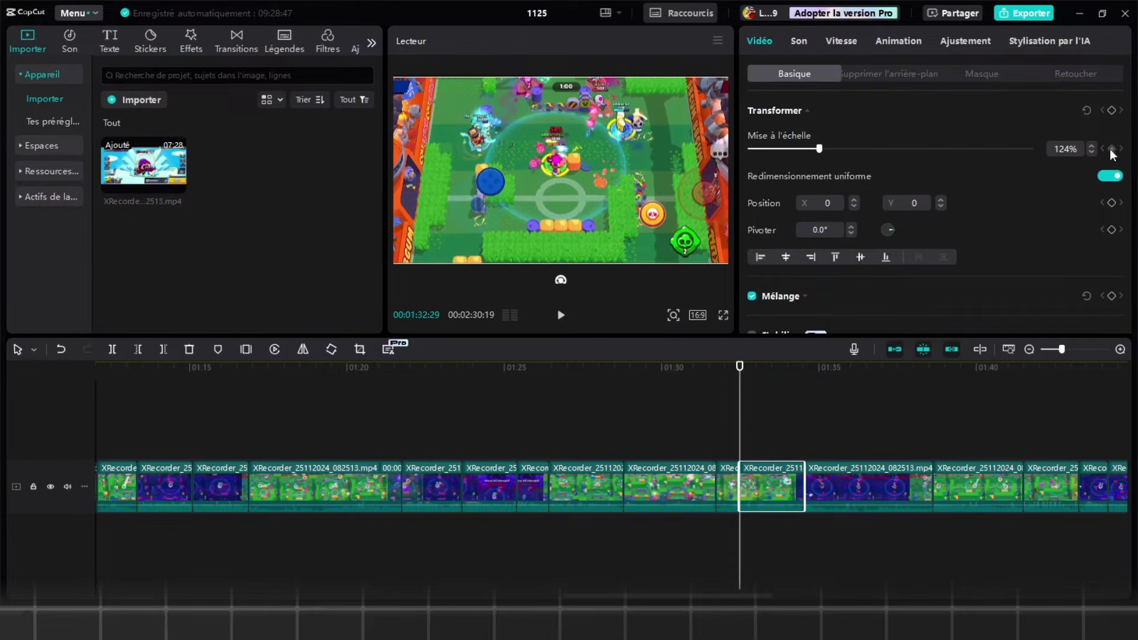
- Keyframe the selected clip's scale and position at its start, and set scale 192%, X -175, Y -583 at 00:01:33:24
{"action": "left_click_drag", "start_coordinate": [739, 433], "coordinate": [769, 433]}
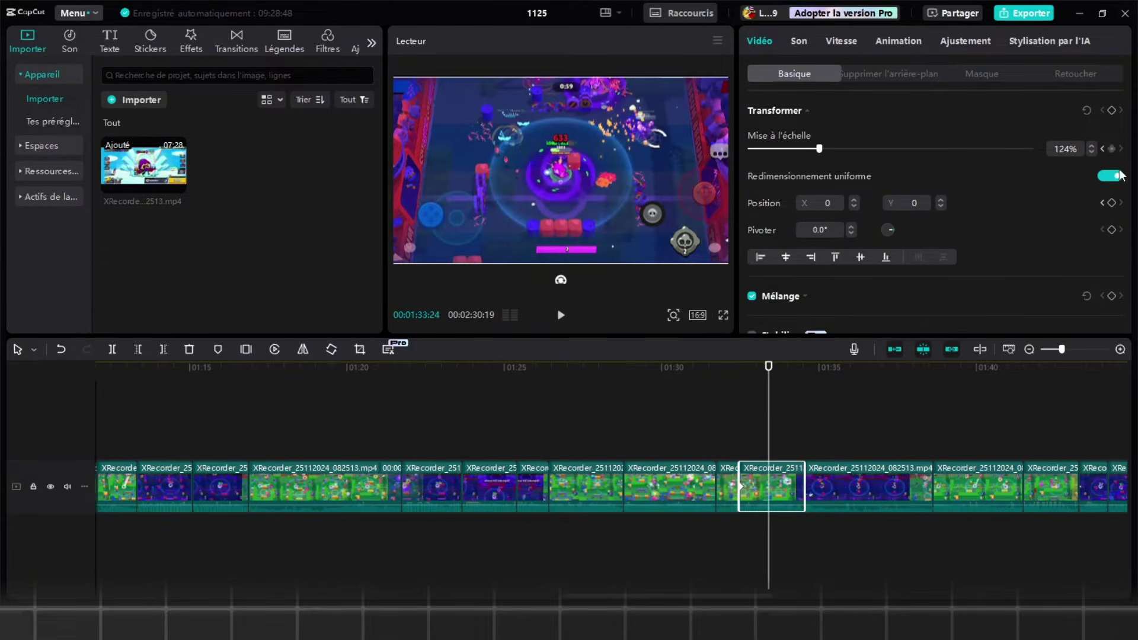
{"action": "left_click_drag", "start_coordinate": [820, 149], "coordinate": [858, 149]}
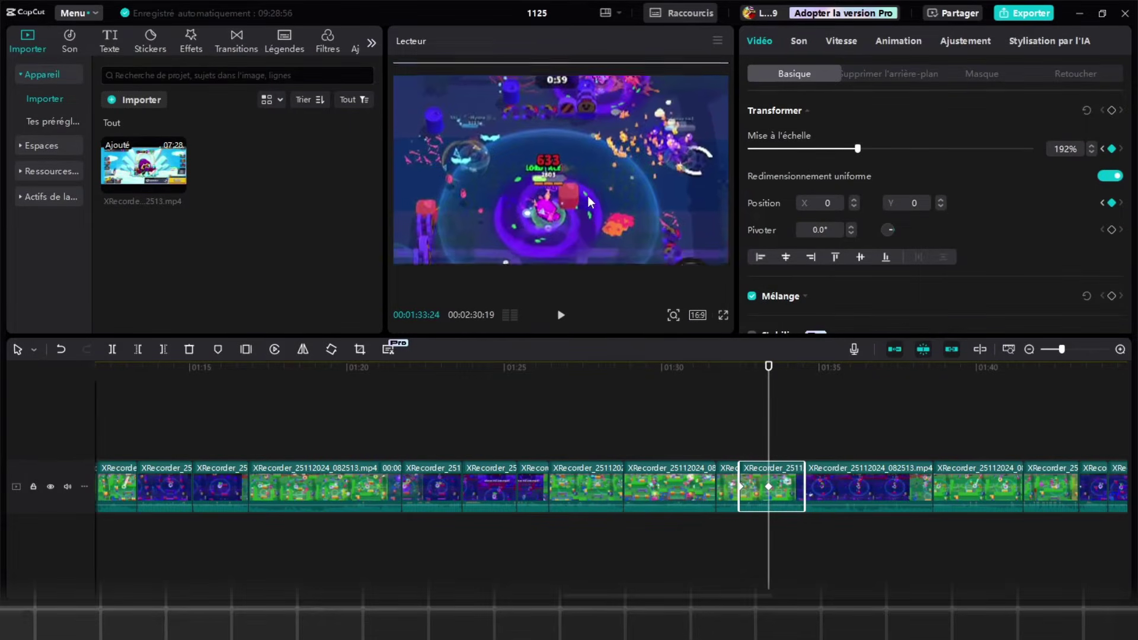
{"action": "left_click", "coordinate": [833, 451]}
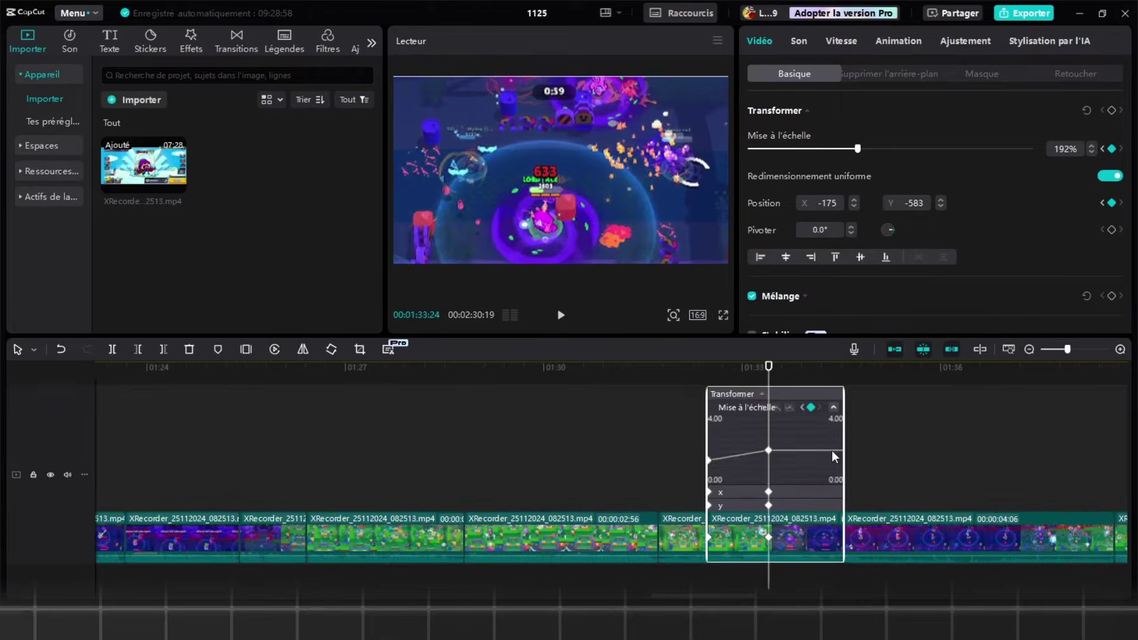
- Apply the cubic ease-out graph to the Y position keyframes of the zoom clip
{"action": "scroll", "coordinate": [831, 451], "scroll_direction": "up", "scroll_amount": 2}
{"action": "left_click", "coordinate": [863, 408]}
{"action": "left_click", "coordinate": [863, 479]}
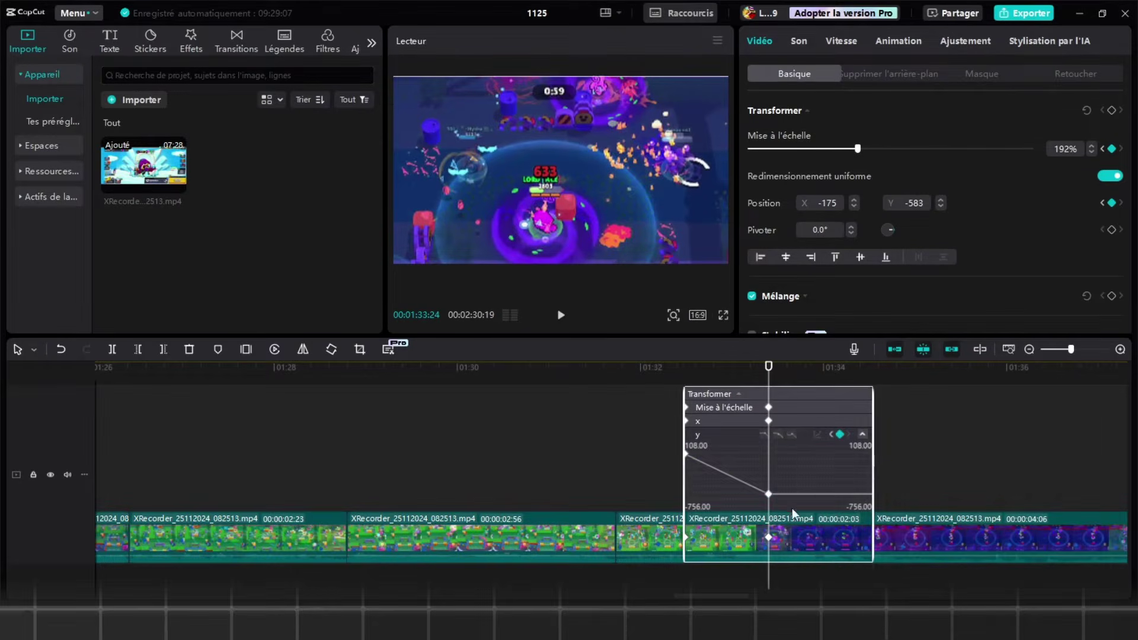
{"action": "left_click", "coordinate": [747, 484]}
{"action": "left_click", "coordinate": [818, 436]}
{"action": "left_click", "coordinate": [916, 548]}
{"action": "left_click", "coordinate": [1100, 439]}
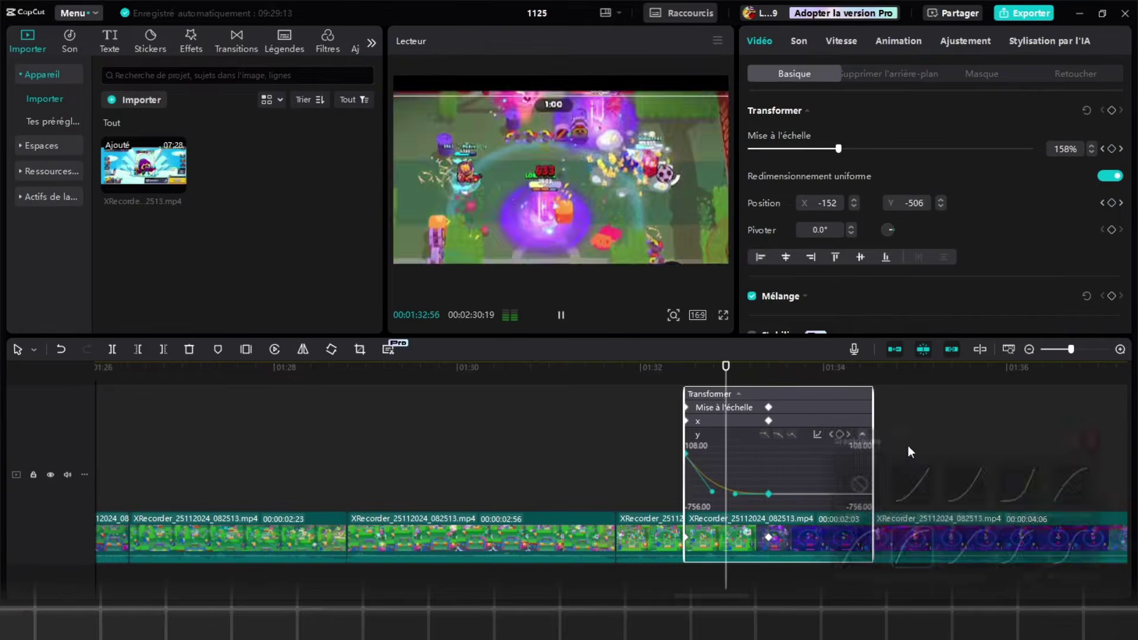
- Apply an ease-out graph to the same clip's scale keyframes and hide its keyframe animation
{"action": "left_click", "coordinate": [802, 407]}
{"action": "left_click", "coordinate": [862, 452]}
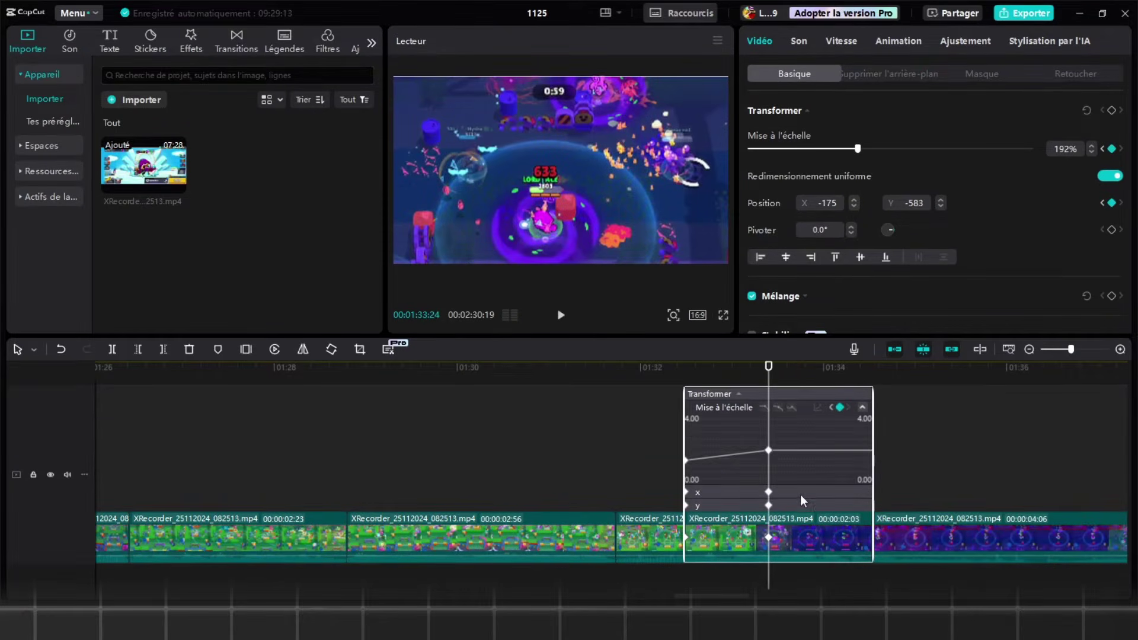
{"action": "left_click", "coordinate": [817, 408]}
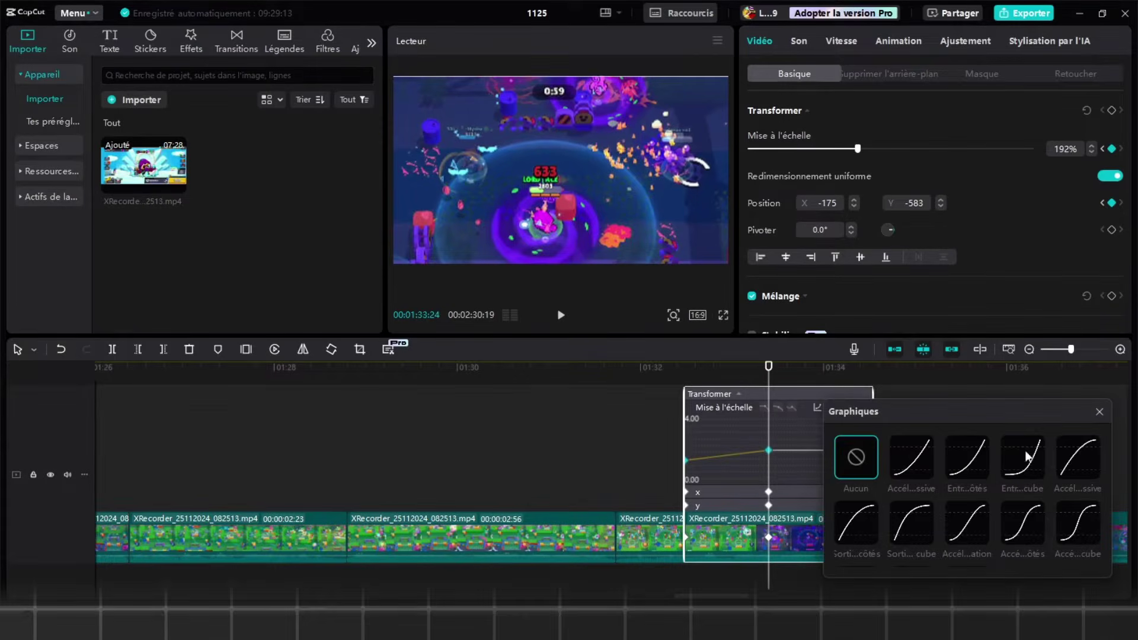
{"action": "left_click", "coordinate": [1030, 458]}
{"action": "left_click", "coordinate": [1096, 412]}
{"action": "scroll", "coordinate": [804, 454], "scroll_direction": "down", "scroll_amount": 2}
{"action": "right_click", "coordinate": [814, 539]}
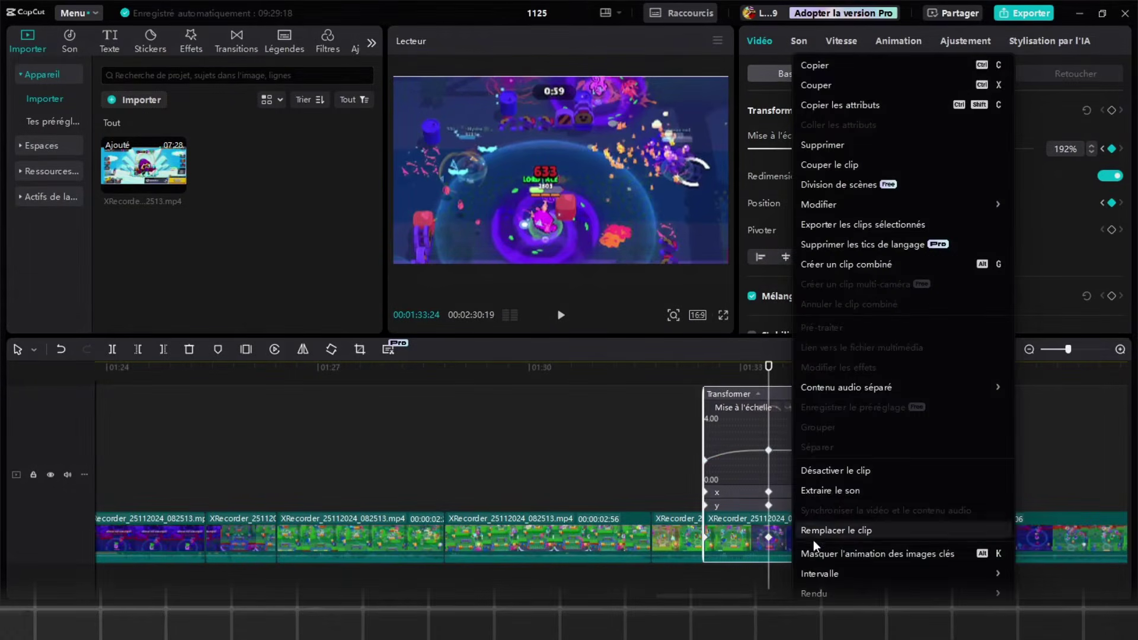
{"action": "left_click", "coordinate": [815, 552]}
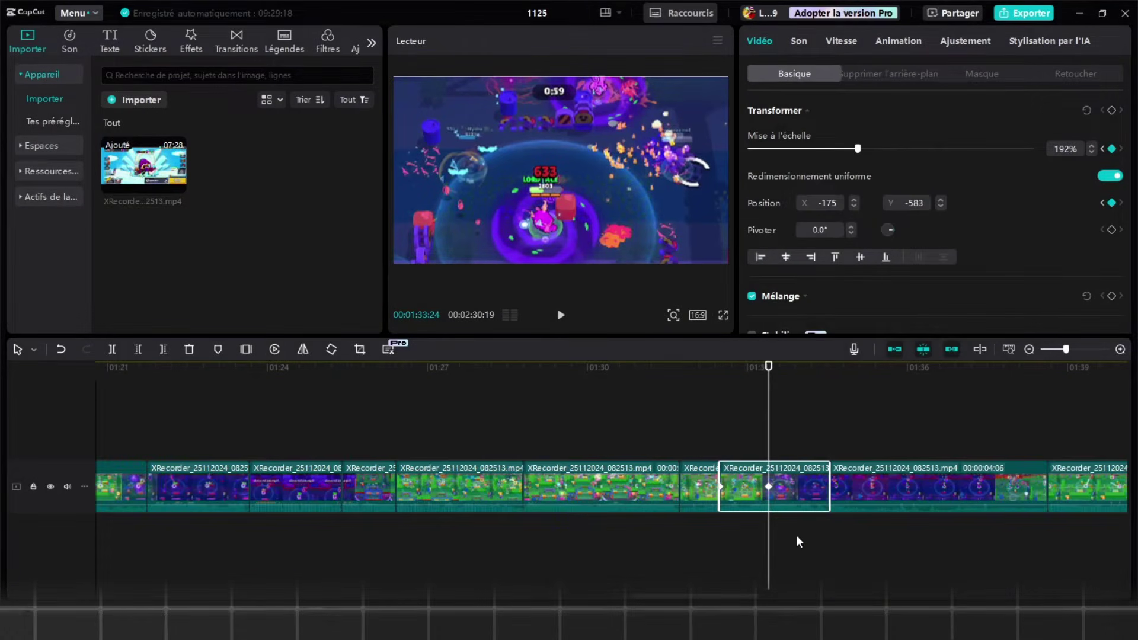
- Play back the edit from before the keyframed zoom to check it and look over the following clips
{"action": "left_click", "coordinate": [701, 420]}
{"action": "key", "text": "space"}
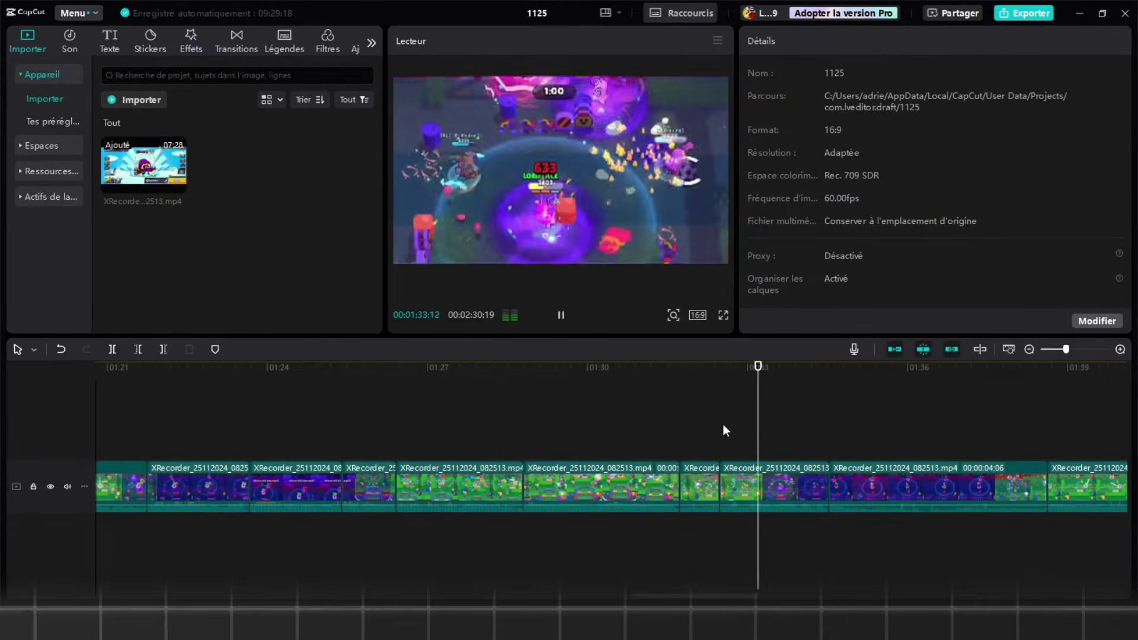
{"action": "scroll", "coordinate": [727, 423], "scroll_direction": "down", "scroll_amount": 2}
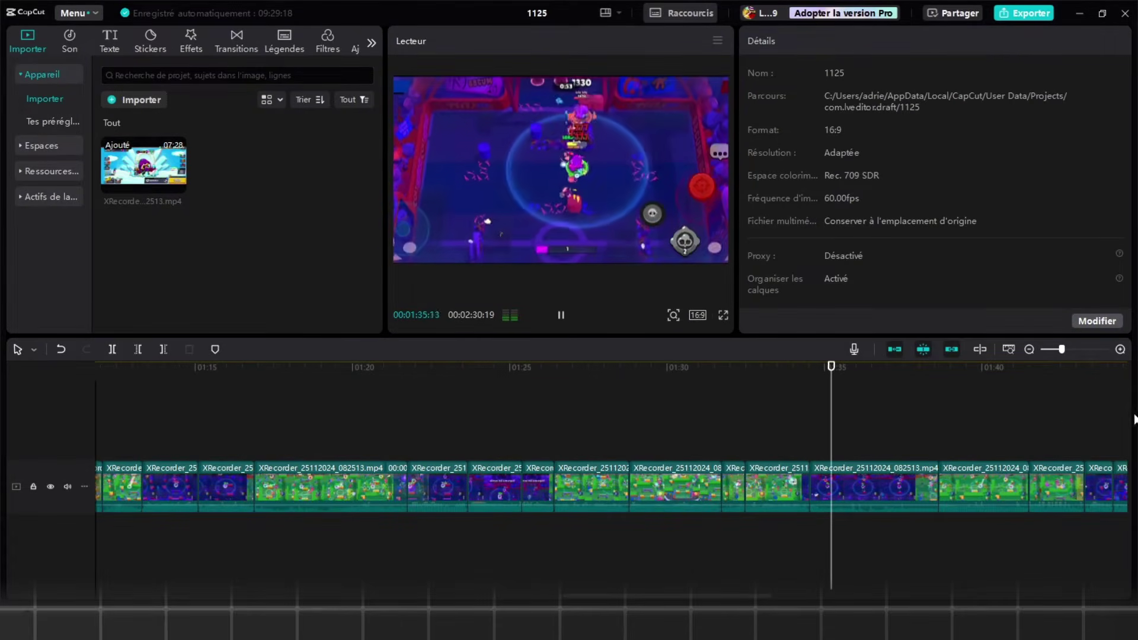
{"action": "scroll", "coordinate": [791, 428], "scroll_direction": "down", "scroll_amount": 2}
{"action": "scroll", "coordinate": [864, 433], "scroll_direction": "up", "scroll_amount": 3}
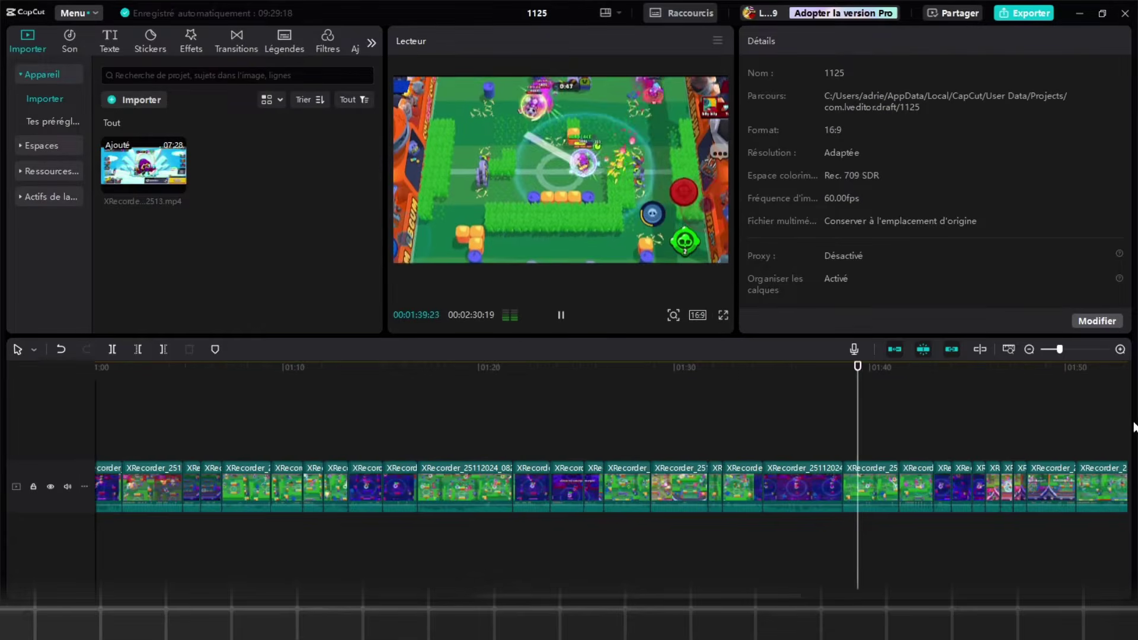
{"action": "key", "text": "space"}
- Set the scale of the clip starting at 00:01:41:30 to 224% and return to just before it
{"action": "left_click", "coordinate": [749, 433]}
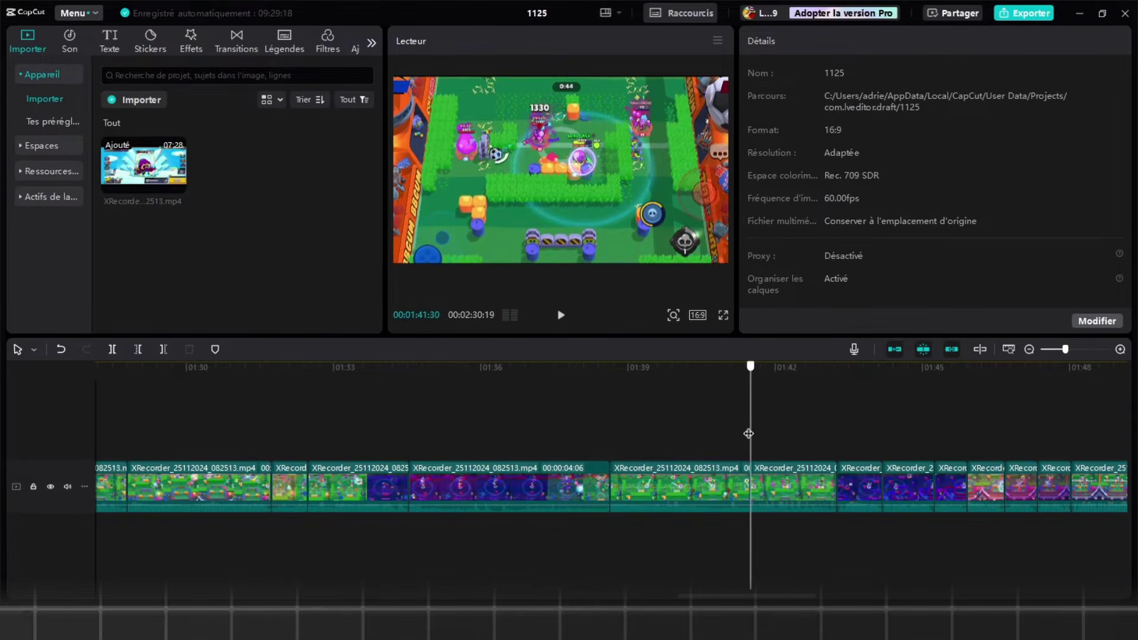
{"action": "left_click", "coordinate": [792, 481]}
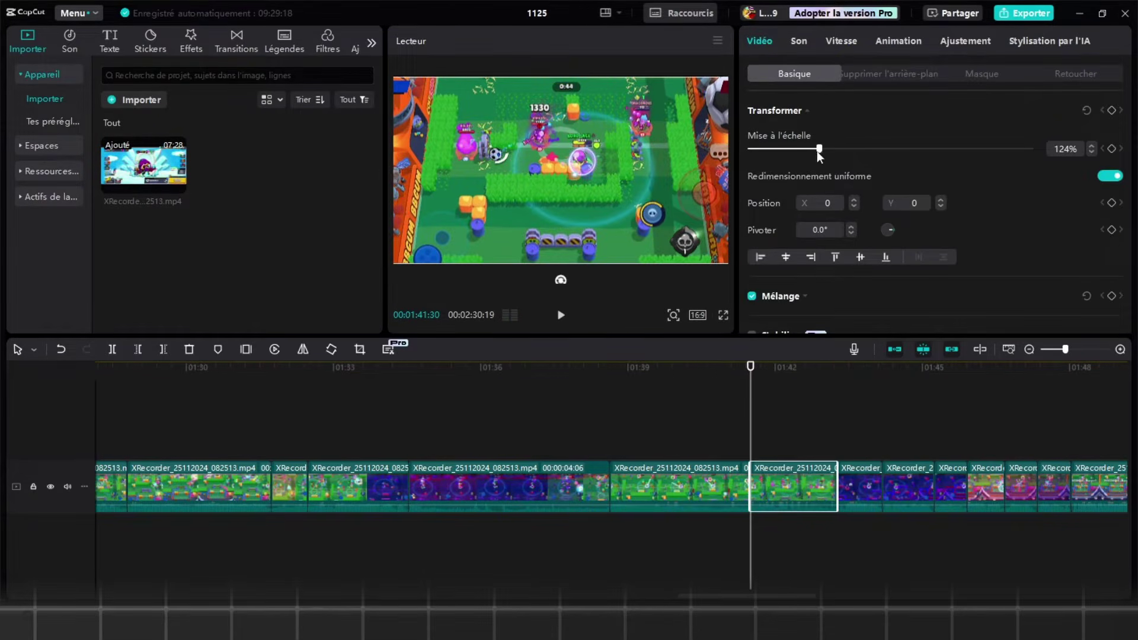
{"action": "left_click_drag", "start_coordinate": [818, 150], "coordinate": [875, 148]}
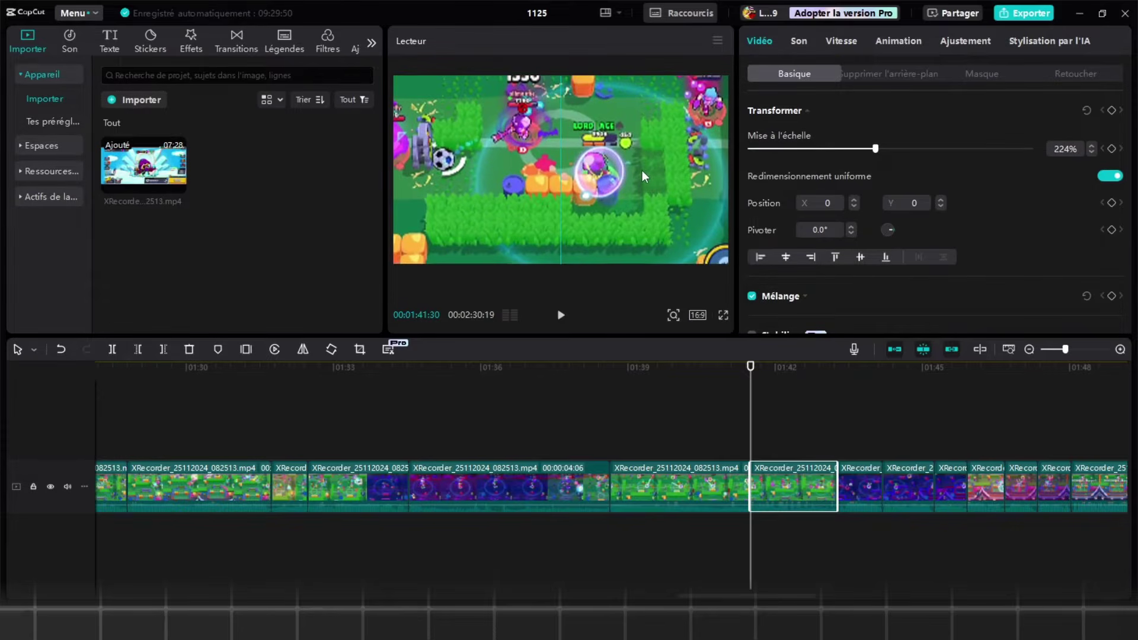
{"action": "left_click", "coordinate": [733, 442]}
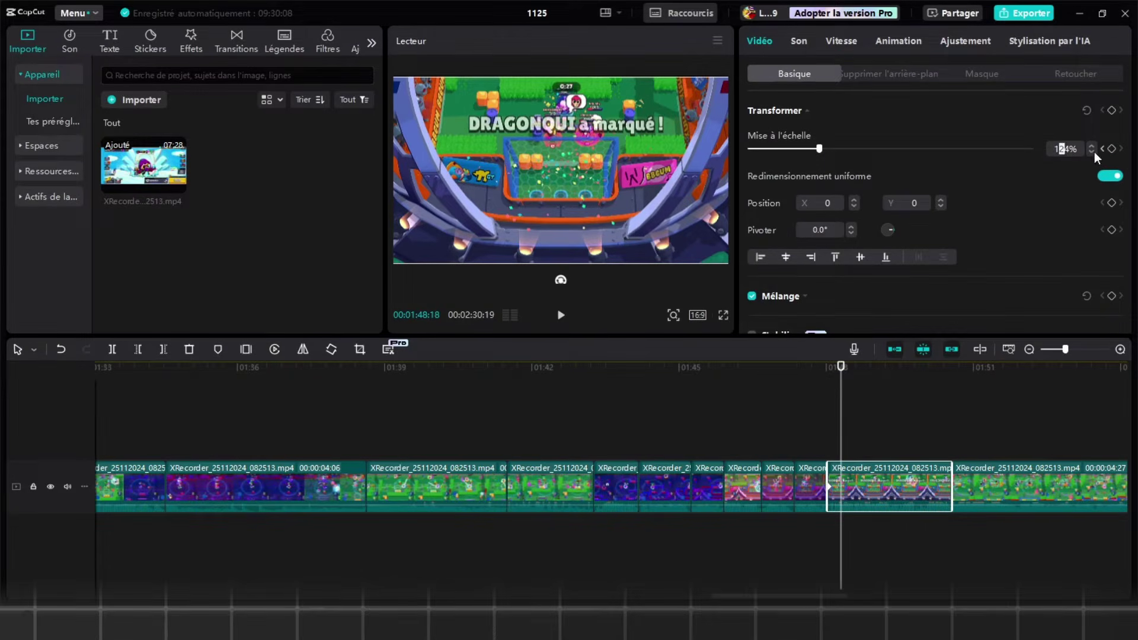
- Set the goal-announcement clip's scale to 180% at 00:01:48:18, apply an ease-out graph, and hide its keyframe animation
{"action": "type", "text": "80"}
{"action": "key", "text": "Return"}
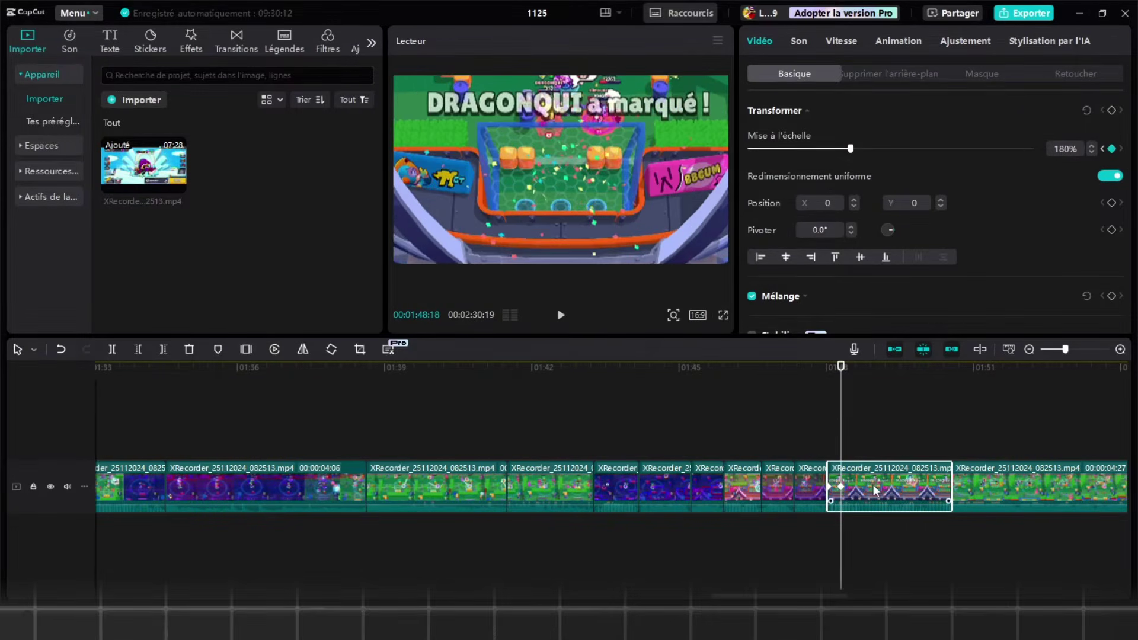
{"action": "scroll", "coordinate": [977, 466], "scroll_direction": "up", "scroll_amount": 1}
{"action": "right_click", "coordinate": [977, 466]}
{"action": "left_click", "coordinate": [919, 547]}
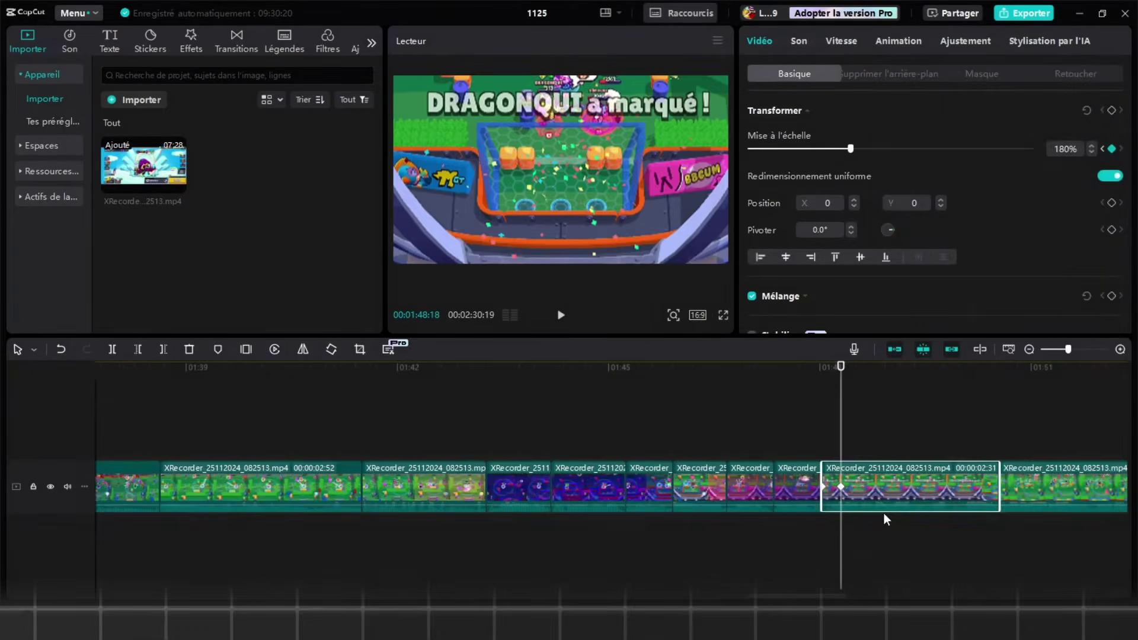
- Play back the zoom-in on the goal announcement from just before the clip
{"action": "scroll", "coordinate": [884, 519], "scroll_direction": "down", "scroll_amount": 1}
{"action": "left_click", "coordinate": [784, 431]}
{"action": "key", "text": "space"}
{"action": "scroll", "coordinate": [846, 429], "scroll_direction": "down", "scroll_amount": 1}
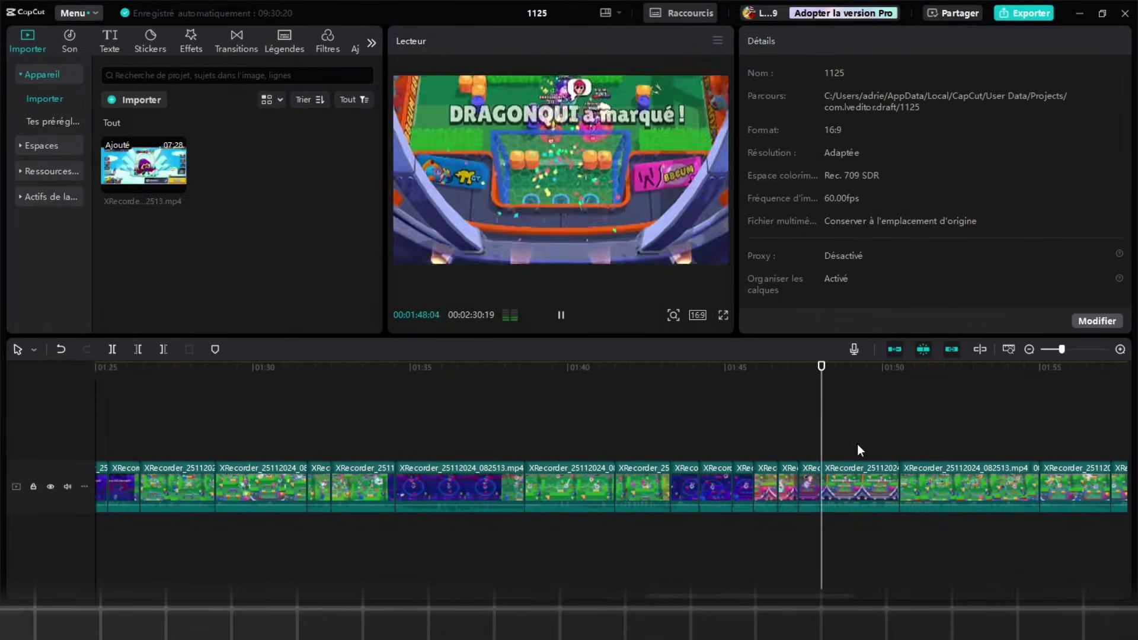
- Keyframe the goal-announcement clip's scale at 180% at 00:01:49:27 and set it to 124% at 00:01:49:42
{"action": "left_click", "coordinate": [860, 483]}
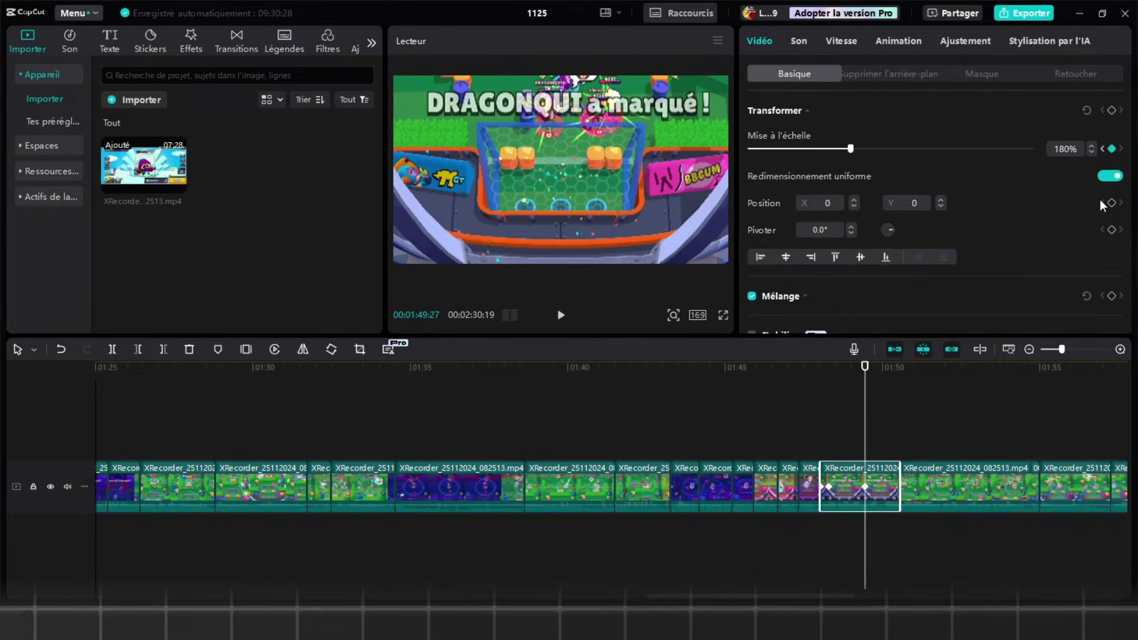
{"action": "key", "text": "Right"}
{"action": "key", "text": "Right"}
{"action": "key", "text": "Right"}
{"action": "key", "text": "Right"}
{"action": "key", "text": "Right"}
{"action": "key", "text": "Right"}
{"action": "key", "text": "Right"}
{"action": "key", "text": "Right"}
{"action": "key", "text": "Right"}
{"action": "key", "text": "Right"}
{"action": "key", "text": "Right"}
{"action": "key", "text": "Right"}
{"action": "key", "text": "Right"}
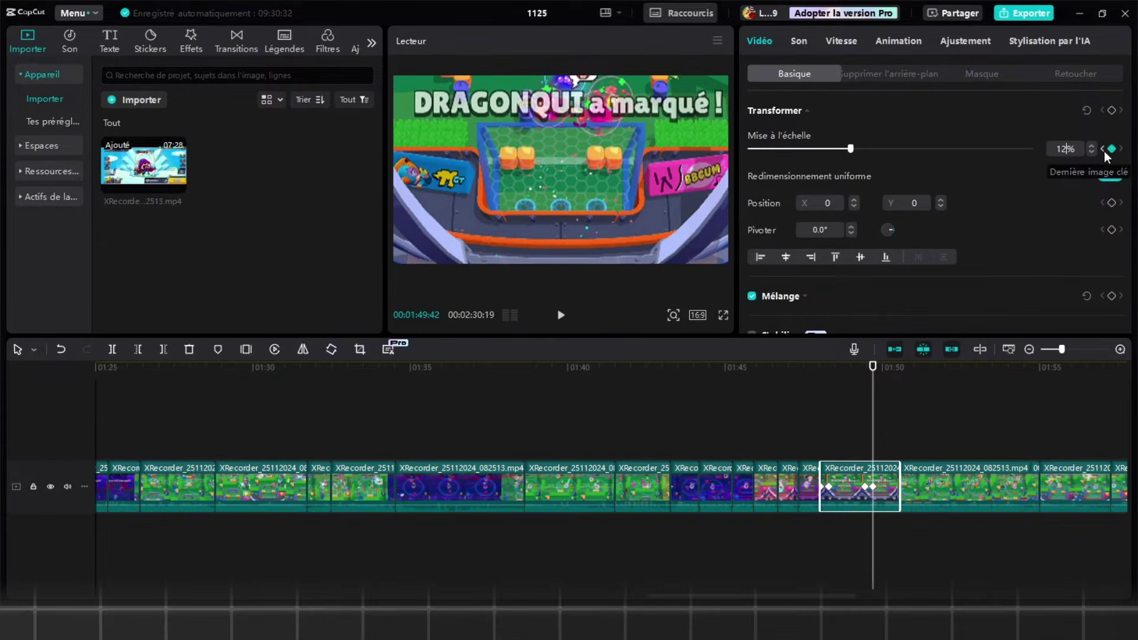
- Apply an ease-out graph between the last two scale keyframes of the goal-announcement clip and hide its keyframe animation
{"action": "left_click_drag", "start_coordinate": [811, 496], "coordinate": [872, 453]}
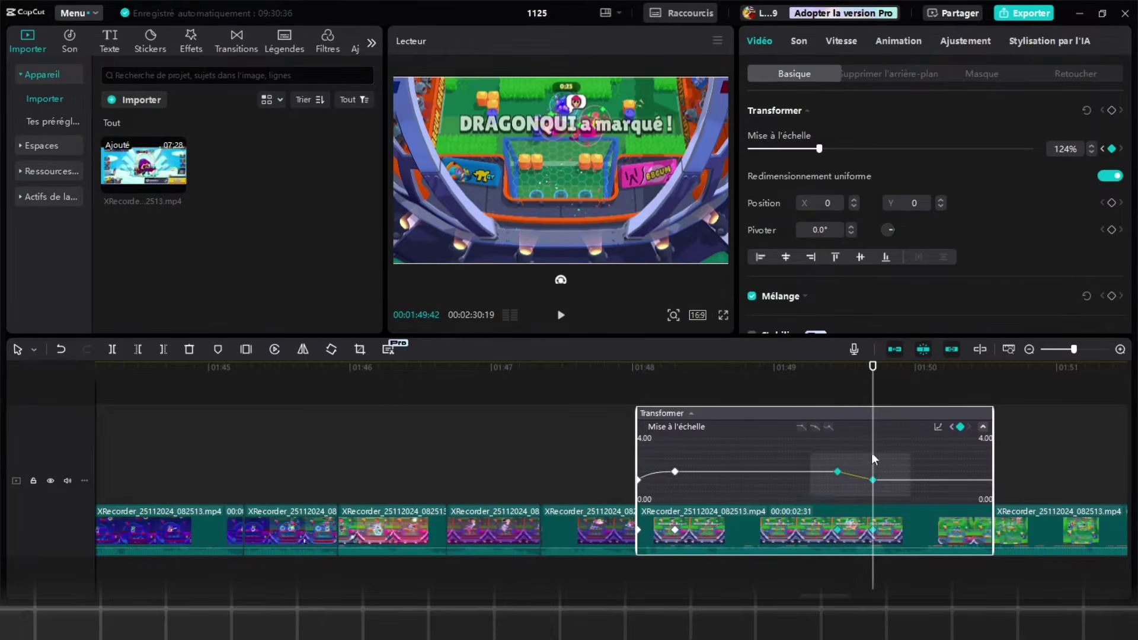
{"action": "left_click", "coordinate": [936, 426]}
{"action": "left_click", "coordinate": [729, 541]}
{"action": "left_click", "coordinate": [917, 432]}
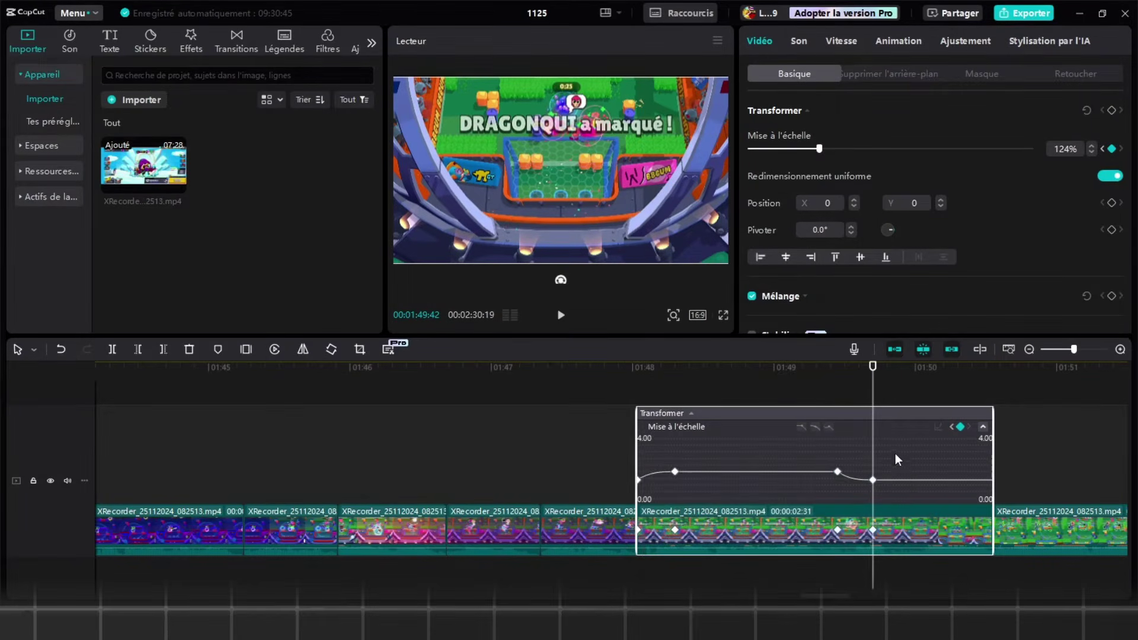
{"action": "right_click", "coordinate": [895, 454]}
{"action": "left_click", "coordinate": [917, 550]}
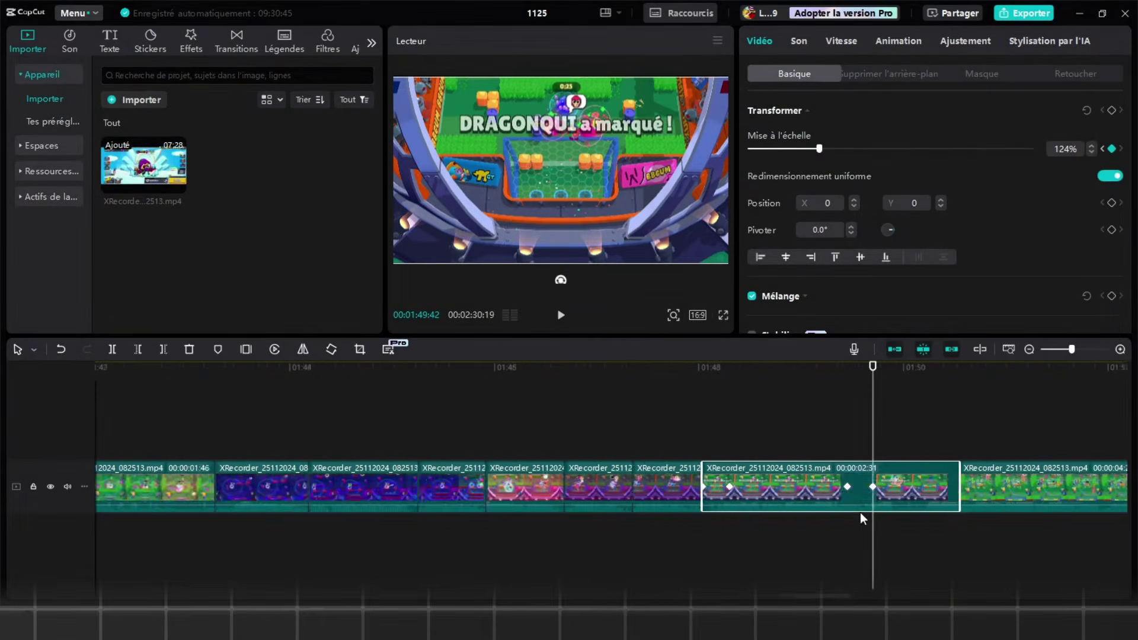
- Play back the goal-announcement clip's zoom-in and zoom-out through to the following gameplay clip
{"action": "left_click", "coordinate": [726, 445]}
{"action": "key", "text": "space"}
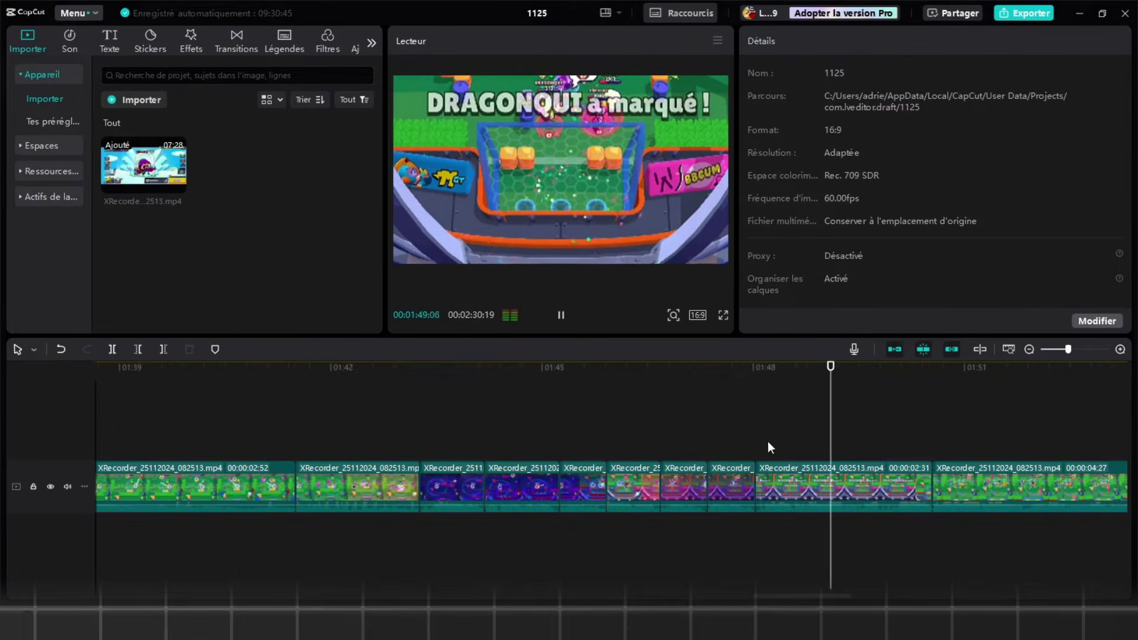
{"action": "scroll", "coordinate": [773, 442], "scroll_direction": "down", "scroll_amount": 1, "text": "ctrl"}
{"action": "scroll", "coordinate": [901, 430], "scroll_direction": "down", "scroll_amount": 3}
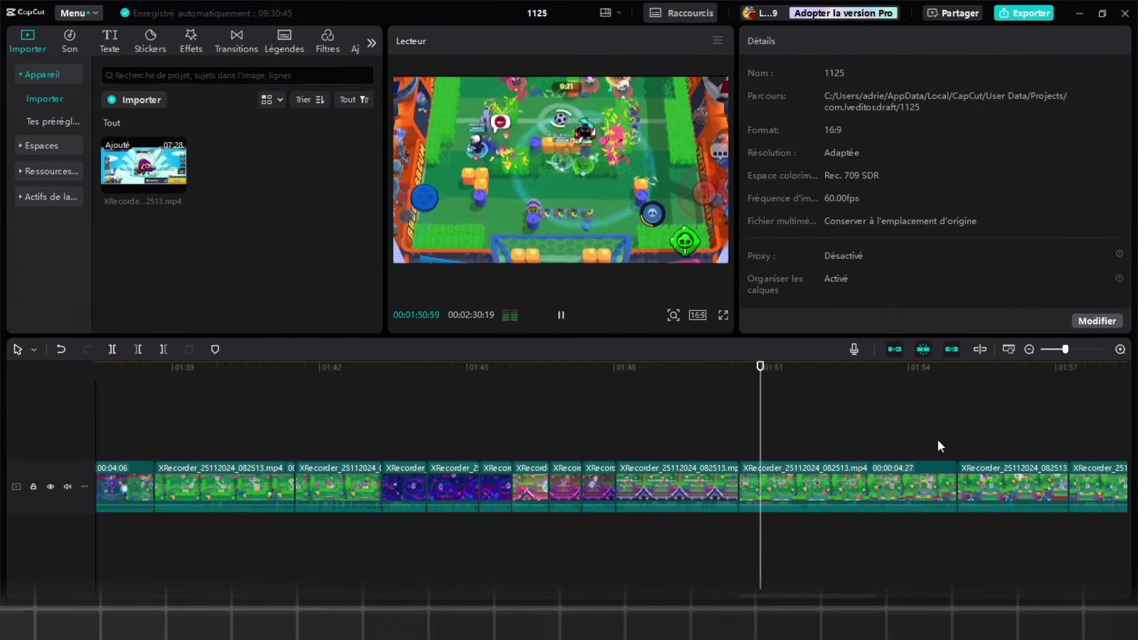
- Split the clip after the goal announcement at 00:01:52:28 and set the scale of its first part to 228%
{"action": "scroll", "coordinate": [812, 465], "scroll_direction": "down", "scroll_amount": 1}
{"action": "key", "text": "space"}
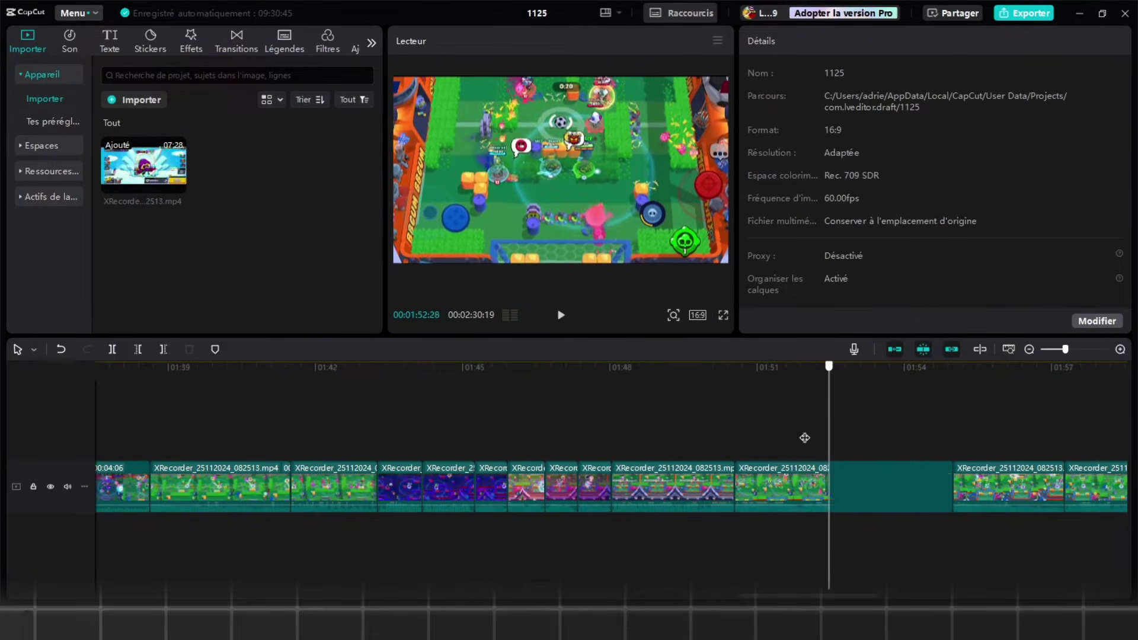
{"action": "left_click", "coordinate": [737, 439]}
{"action": "left_click", "coordinate": [771, 487]}
{"action": "left_click_drag", "start_coordinate": [819, 148], "coordinate": [878, 148]}
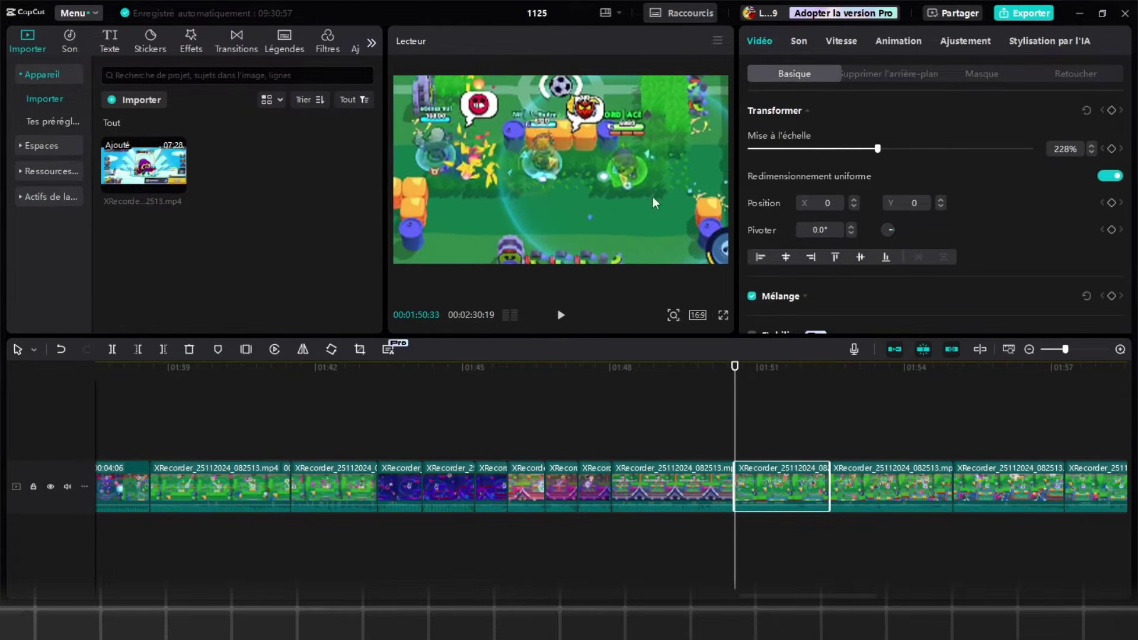
{"action": "left_click", "coordinate": [721, 405]}
{"action": "key", "text": "space"}
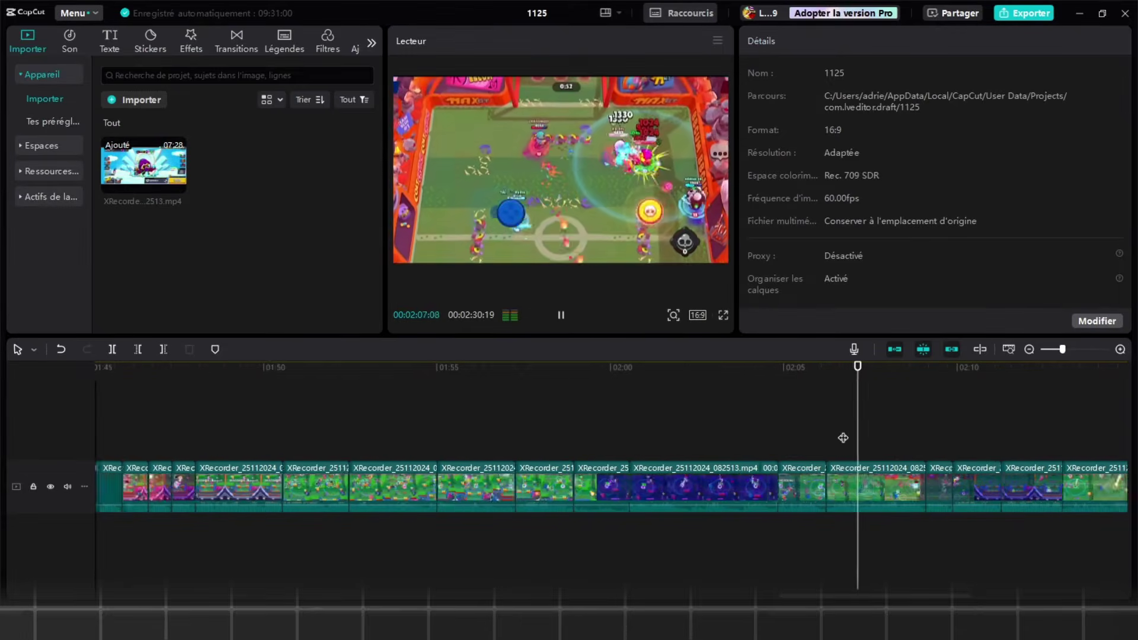
- Isolate the short clip starting at 00:02:06:04, set its scale to 232%, and reposition it at about X -709, Y -363
{"action": "scroll", "coordinate": [833, 444], "scroll_direction": "up", "scroll_amount": 1}
{"action": "key", "text": "space"}
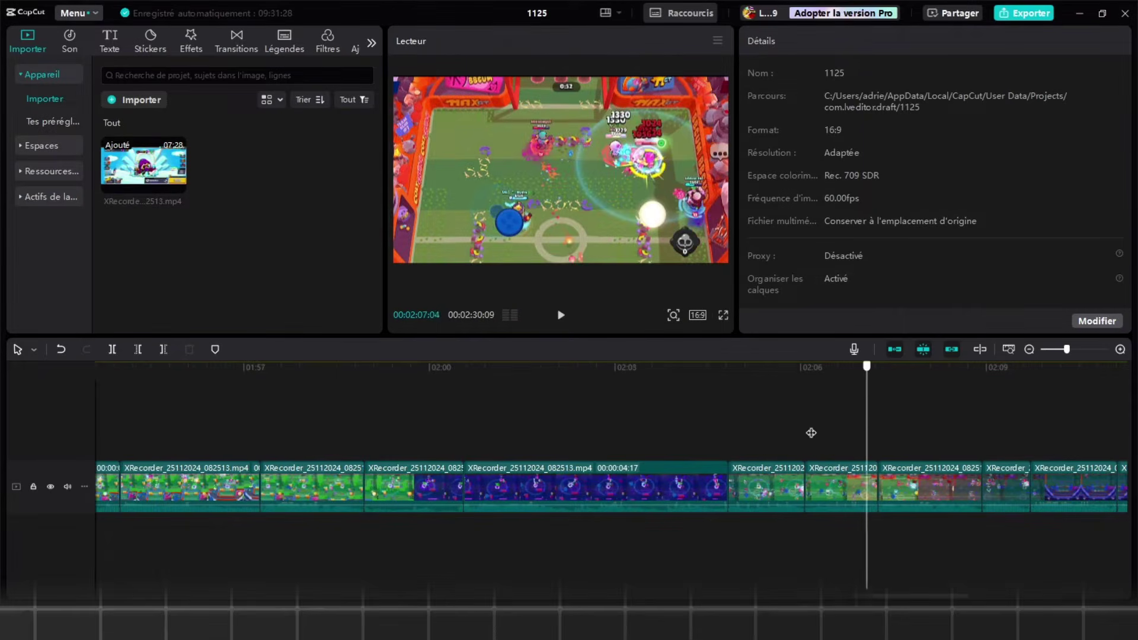
{"action": "left_click", "coordinate": [805, 432]}
{"action": "left_click", "coordinate": [841, 486]}
{"action": "left_click", "coordinate": [880, 149]}
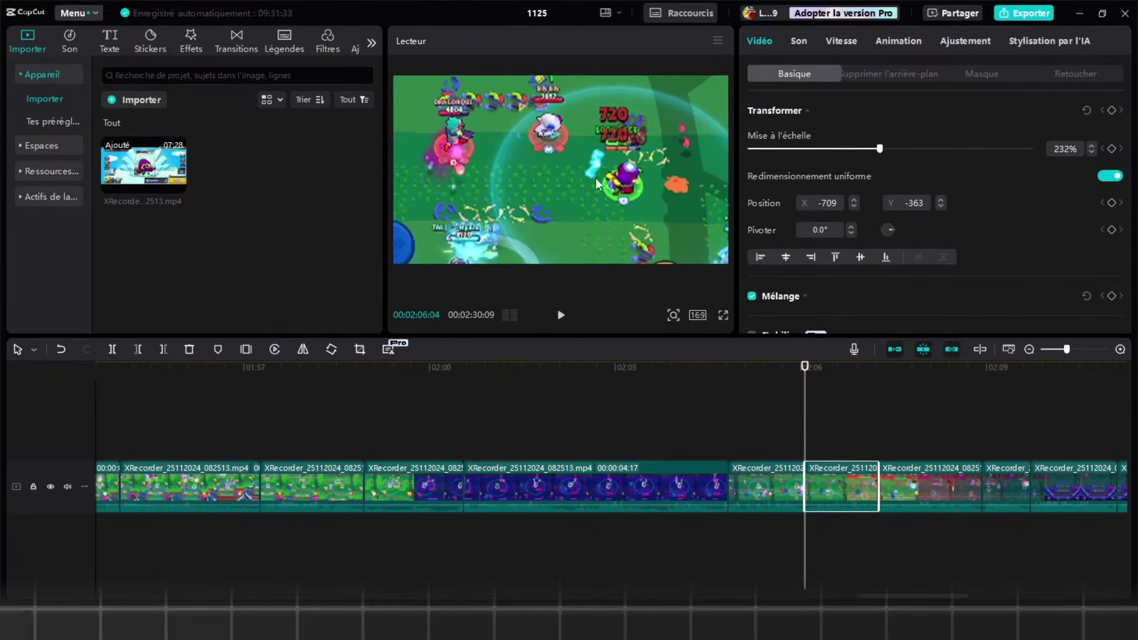
- Review the edit from before the 232% clip and move on to 00:02:08:48
{"action": "left_click", "coordinate": [782, 445]}
{"action": "scroll", "coordinate": [717, 443], "scroll_direction": "right", "scroll_amount": 3}
{"action": "left_click", "coordinate": [706, 449]}
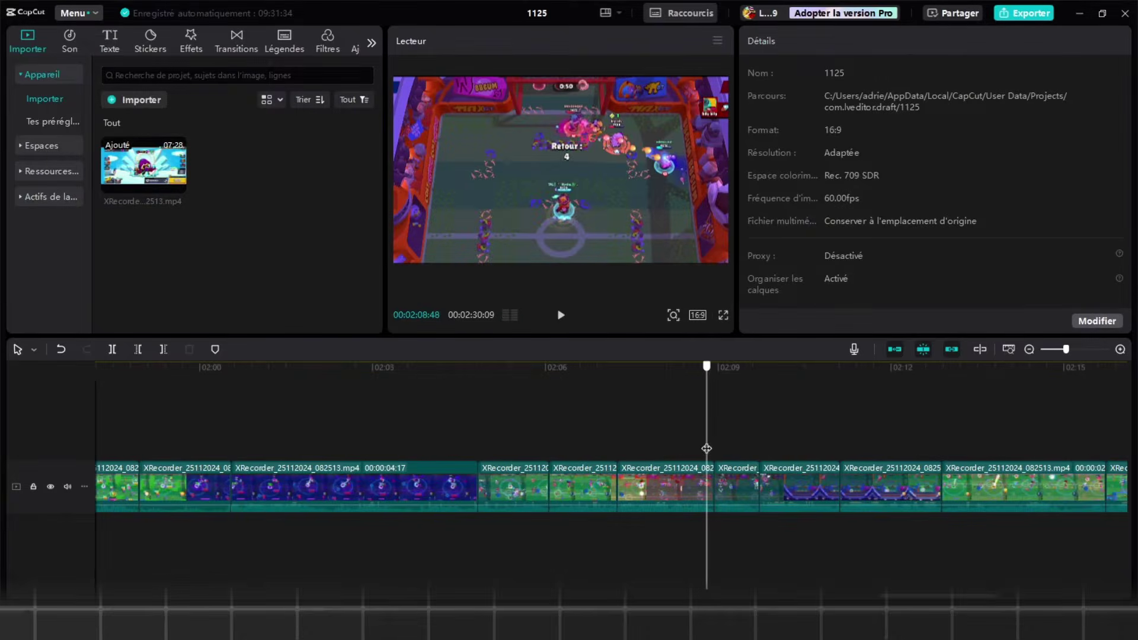
- Keyframe the short clip's scale and position at 00:02:08:56 with 124%, and at 00:02:09:10 with 202%, X 0 and Y about -399
{"action": "left_click", "coordinate": [735, 487]}
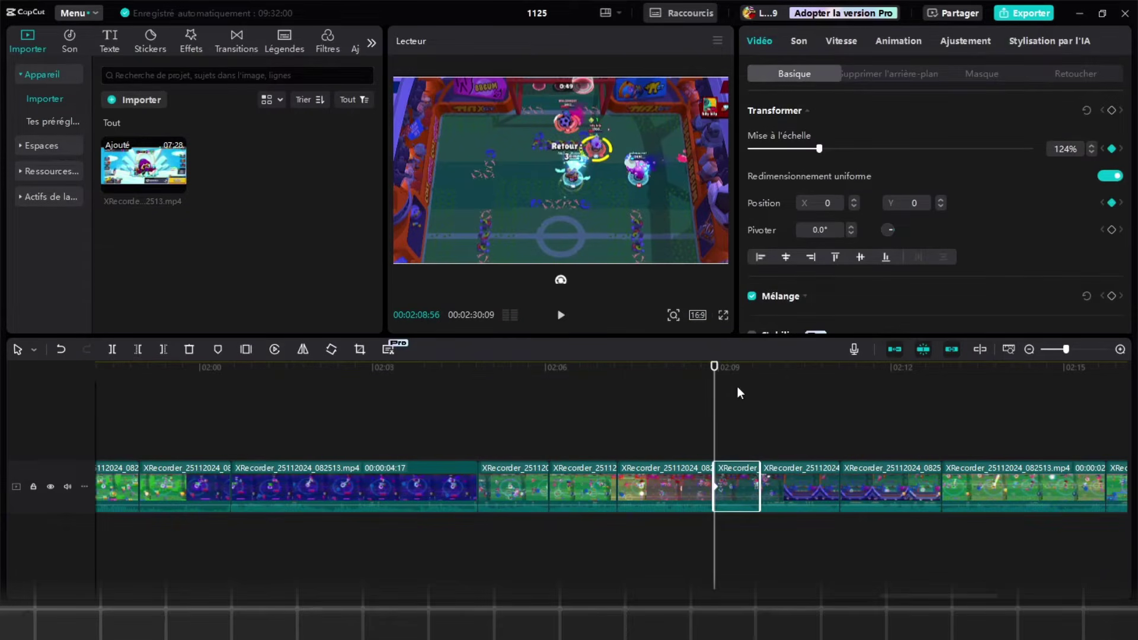
{"action": "left_click_drag", "start_coordinate": [717, 411], "coordinate": [728, 422]}
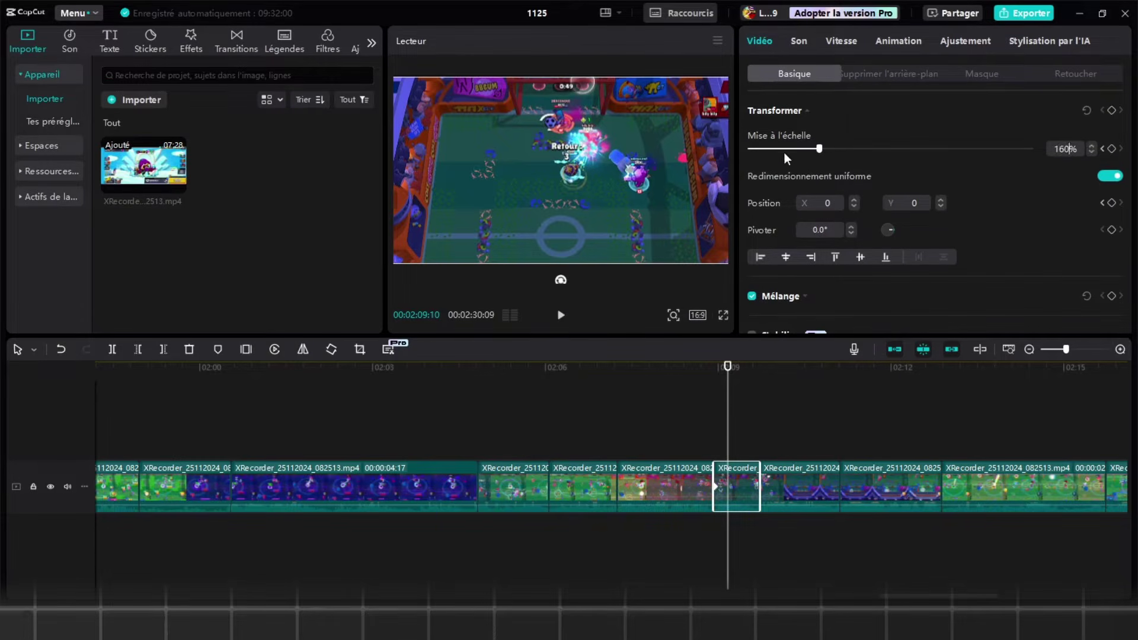
{"action": "type", "text": "180"}
{"action": "key", "text": "Return"}
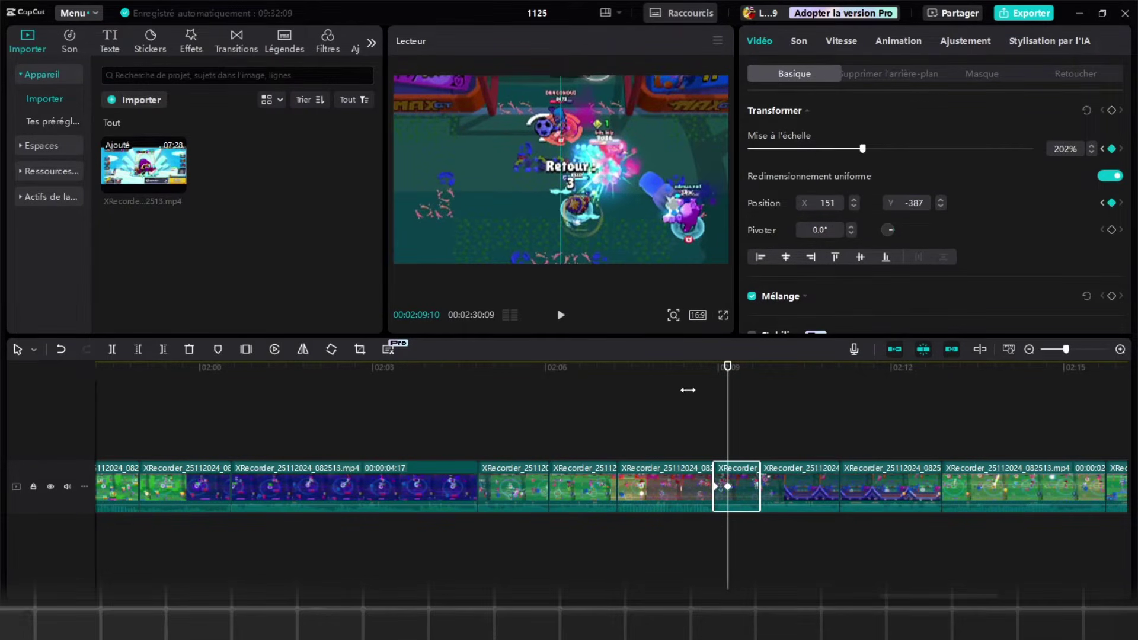
- Display the keyframe tracks of the short clip starting at 00:02:08:56 on the timeline
{"action": "left_click", "coordinate": [679, 431]}
{"action": "scroll", "coordinate": [694, 442], "scroll_direction": "up", "scroll_amount": 1}
{"action": "left_click", "coordinate": [727, 450]}
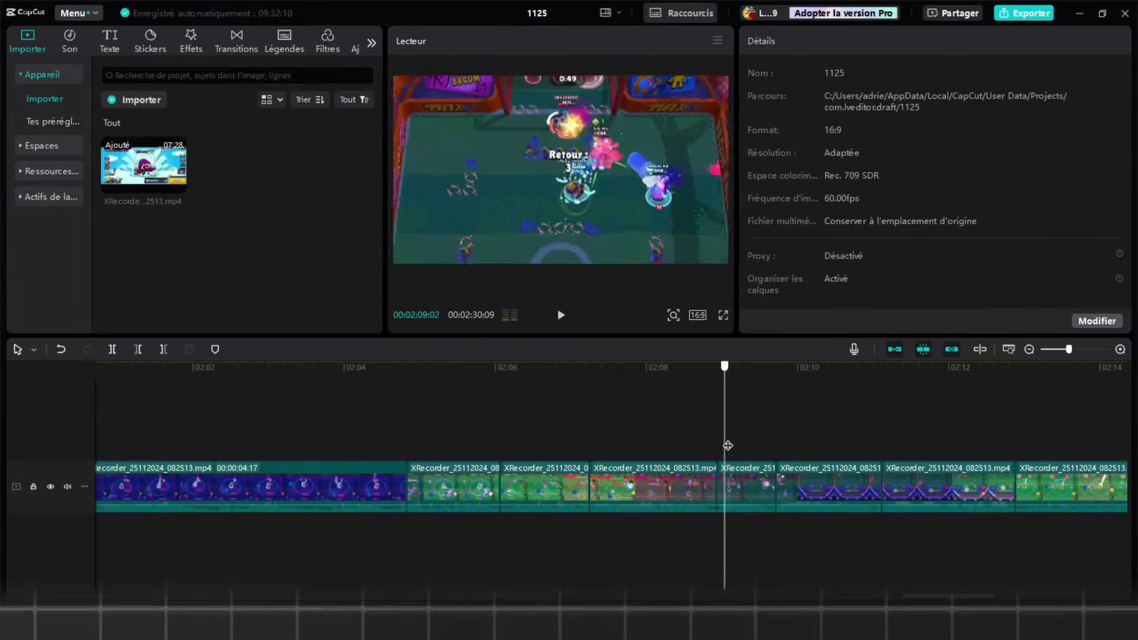
{"action": "right_click", "coordinate": [738, 474]}
{"action": "left_click", "coordinate": [788, 553]}
{"action": "scroll", "coordinate": [771, 446], "scroll_direction": "up", "scroll_amount": 2}
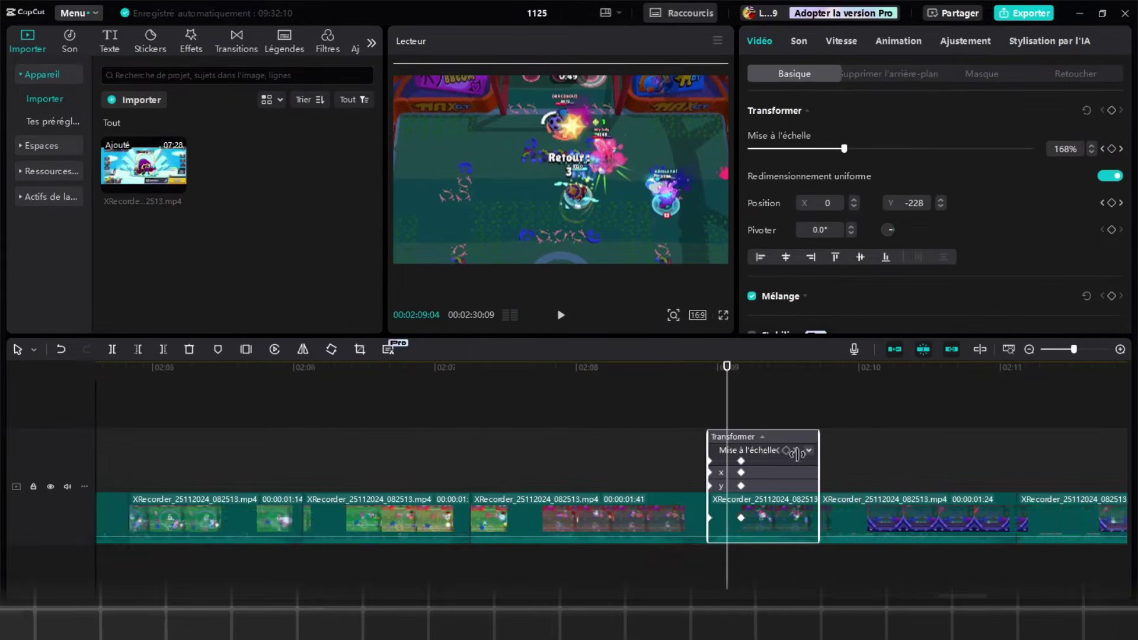
- Apply the cubic ease-out graph between the scale keyframes of the clip starting at 00:02:08:56
{"action": "left_click", "coordinate": [771, 449]}
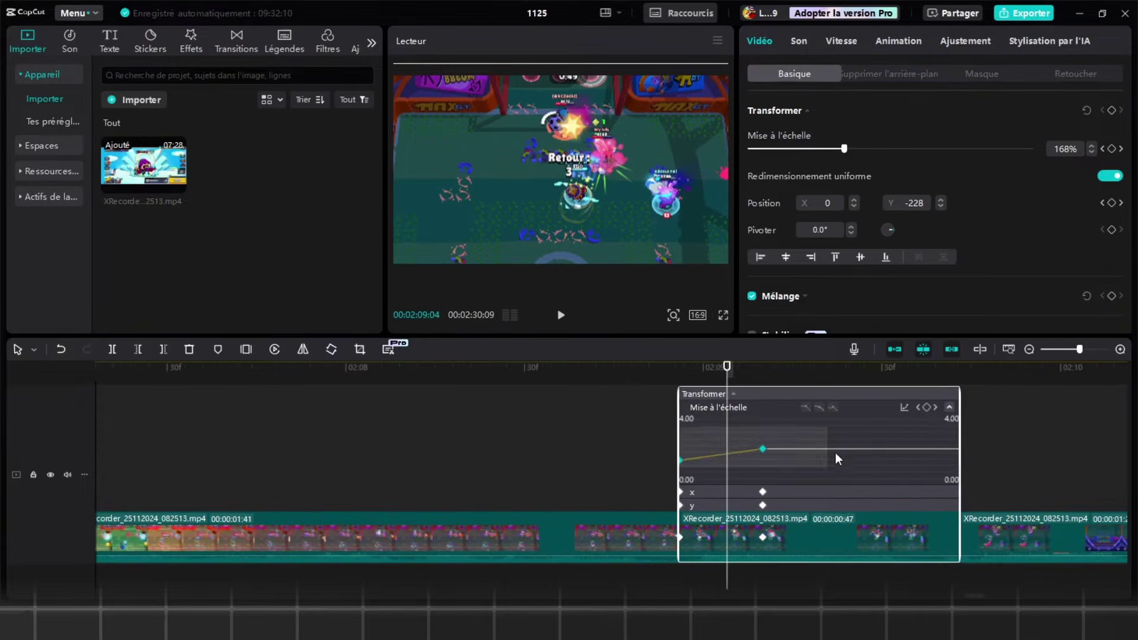
{"action": "scroll", "coordinate": [836, 451], "scroll_direction": "down", "scroll_amount": 1}
{"action": "left_click", "coordinate": [842, 407]}
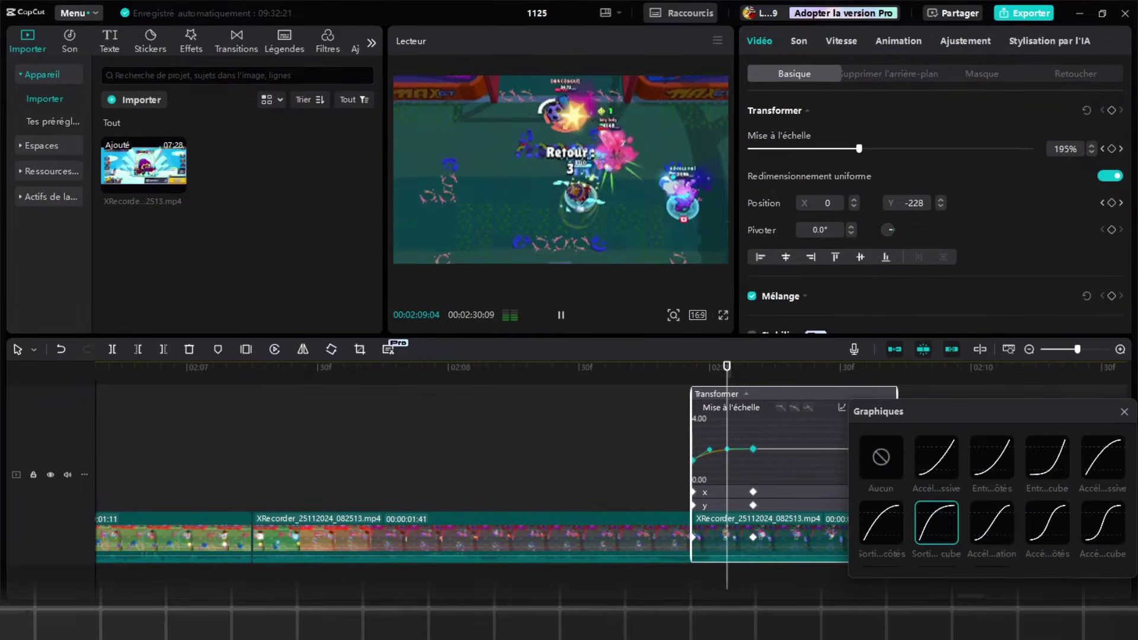
{"action": "left_click", "coordinate": [938, 523]}
- Apply the cubic ease-out graph between the same clip's Y position keyframes, leaving the X curve without easing
{"action": "left_click", "coordinate": [770, 492]}
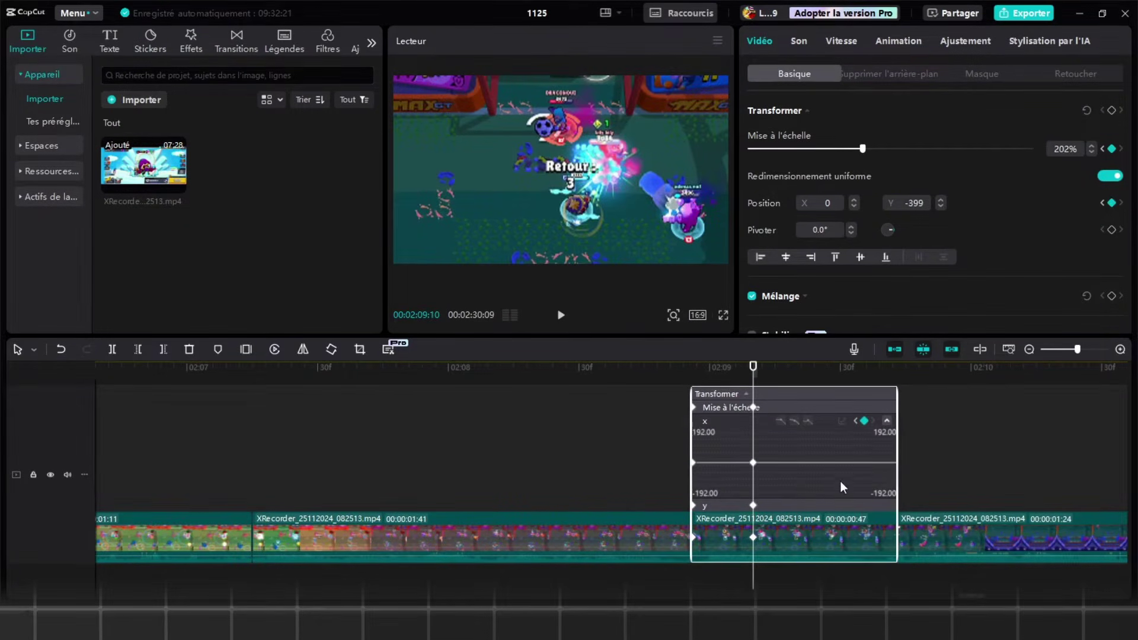
{"action": "left_click", "coordinate": [795, 506]}
{"action": "left_click", "coordinate": [842, 435]}
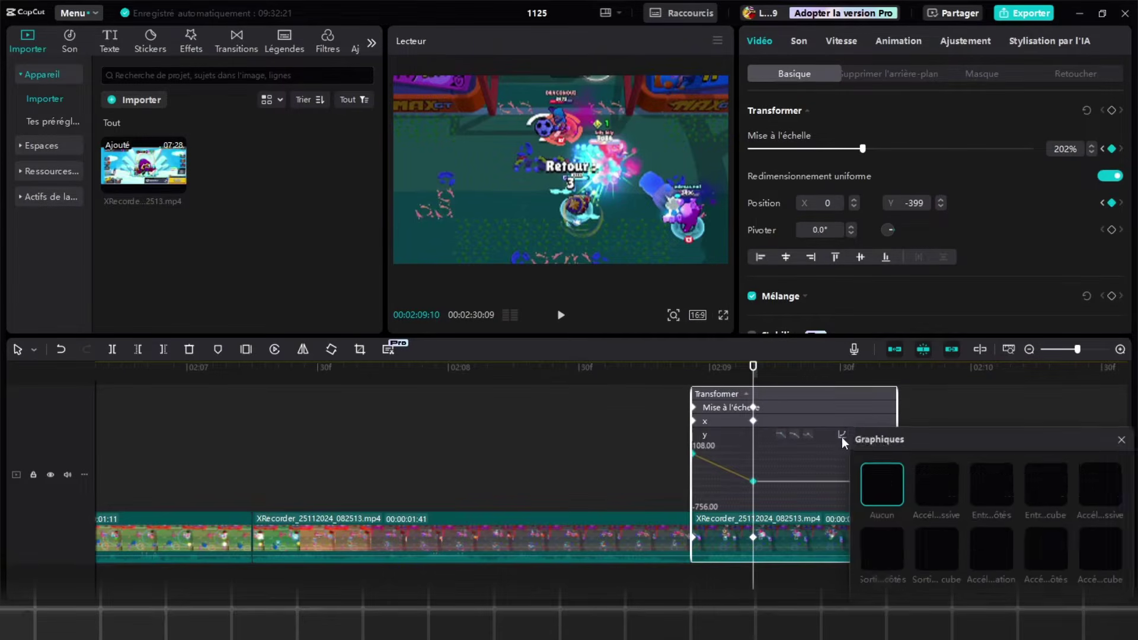
{"action": "left_click", "coordinate": [935, 546]}
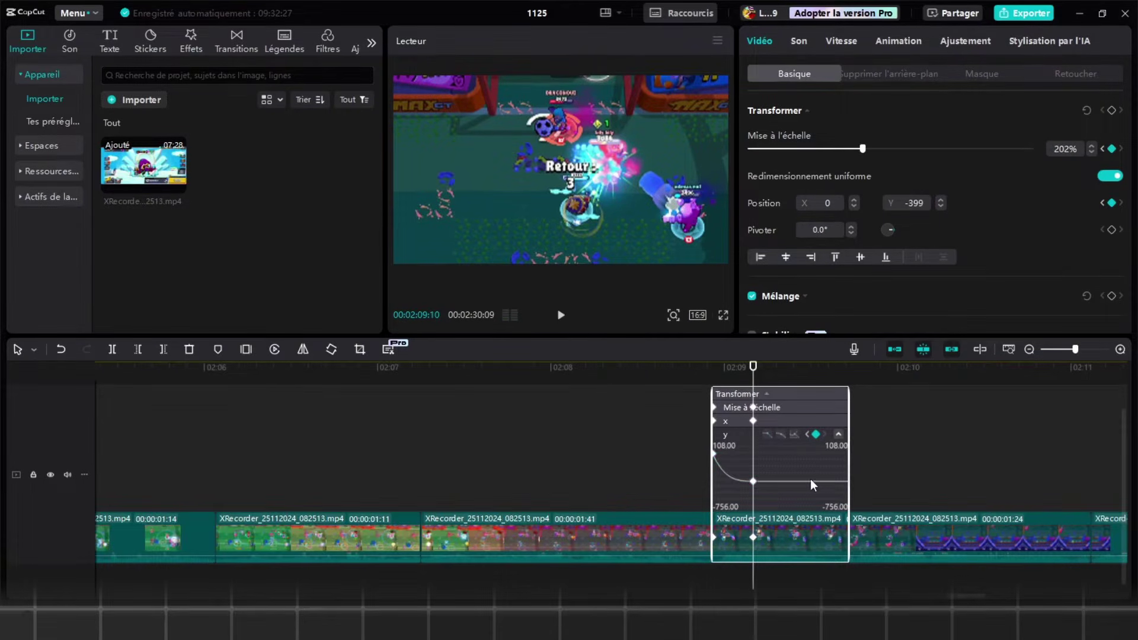
- Hide the keyframe animation graphs of the selected clip near 02:09
{"action": "right_click", "coordinate": [824, 546]}
{"action": "left_click", "coordinate": [826, 552]}
{"action": "scroll", "coordinate": [782, 478], "scroll_direction": "down", "scroll_amount": 3}
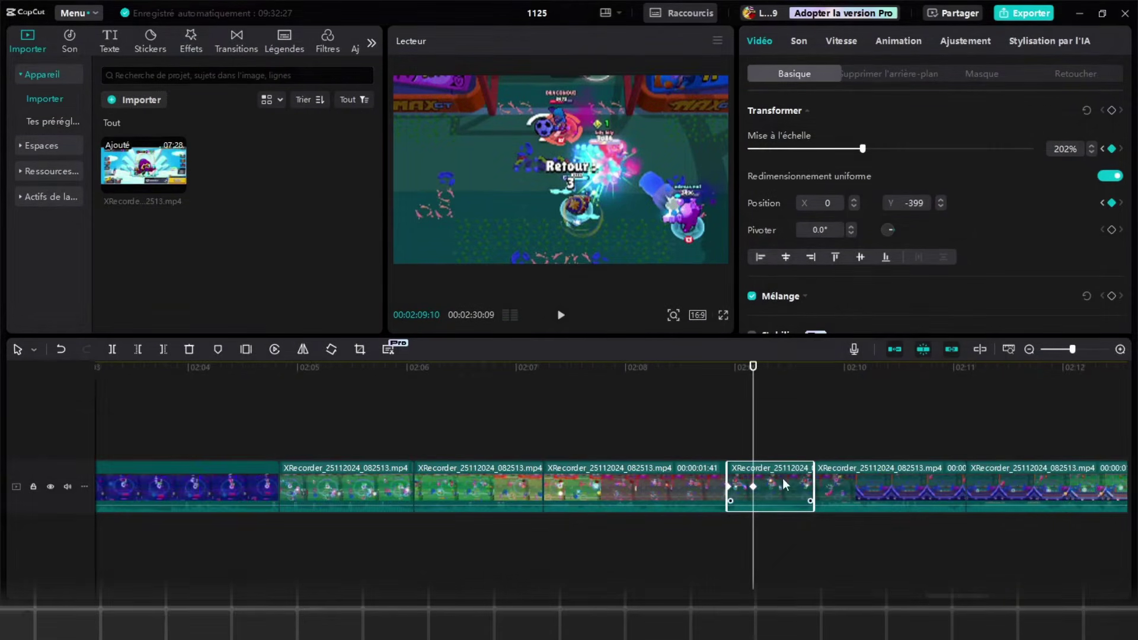
- Play the edit up to the short clip starting at 02:15:44 and set its scale to 228%
{"action": "left_click", "coordinate": [696, 436]}
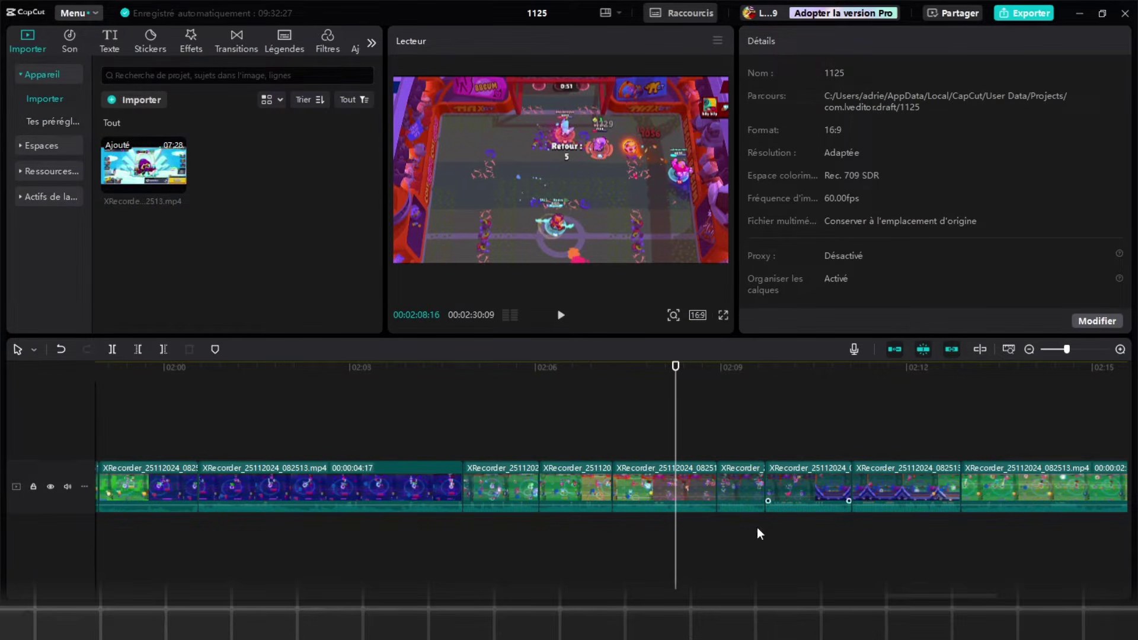
{"action": "scroll", "coordinate": [735, 474], "scroll_direction": "down", "scroll_amount": 1, "text": "ctrl"}
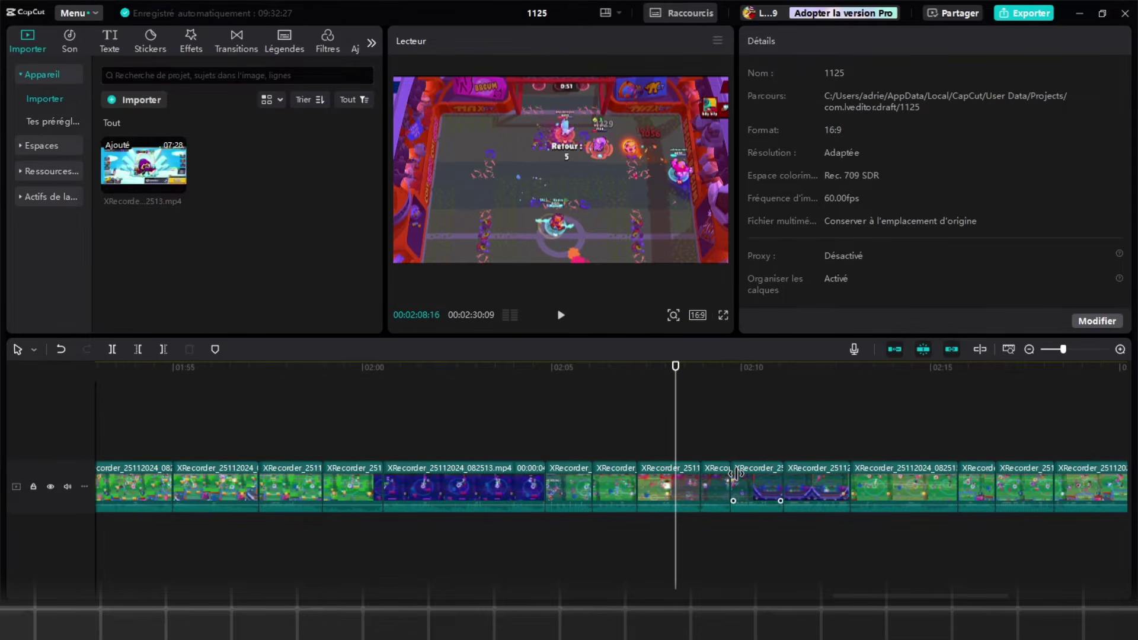
{"action": "key", "text": "space"}
{"action": "scroll", "coordinate": [859, 451], "scroll_direction": "up", "scroll_amount": 1, "text": "ctrl"}
{"action": "left_click", "coordinate": [859, 451]}
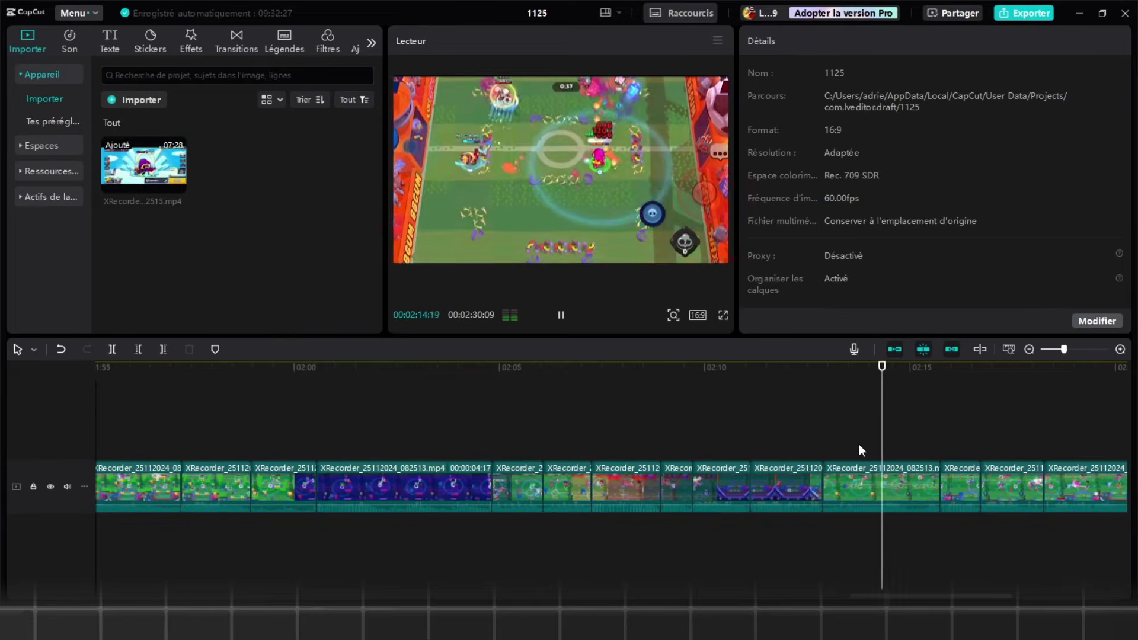
{"action": "key", "text": "space"}
{"action": "left_click", "coordinate": [956, 497]}
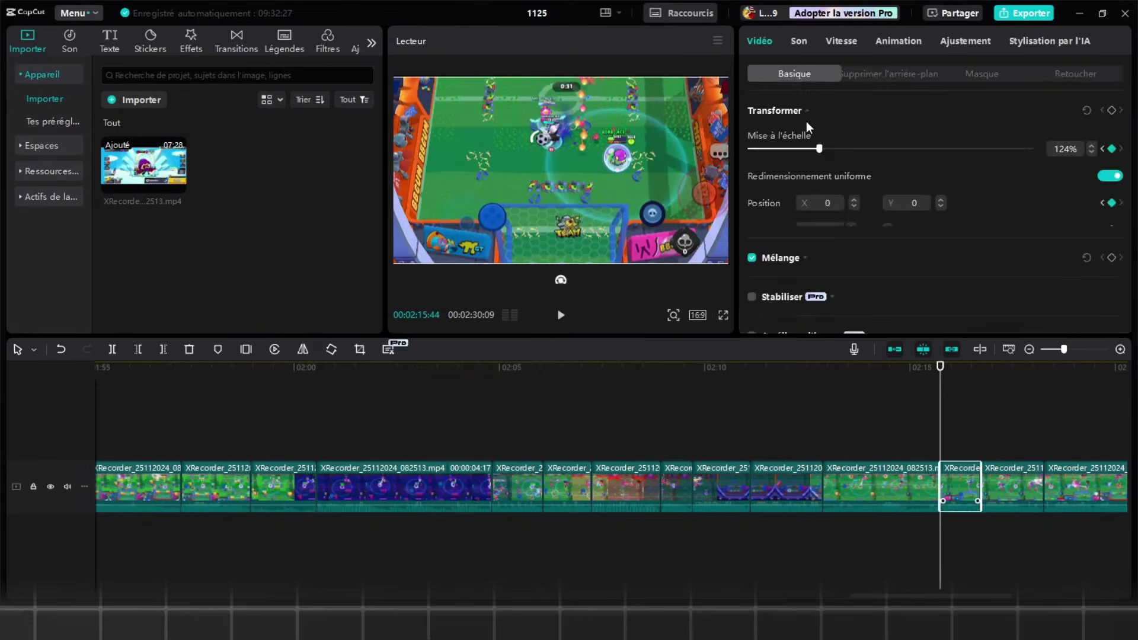
{"action": "left_click_drag", "start_coordinate": [820, 149], "coordinate": [878, 149]}
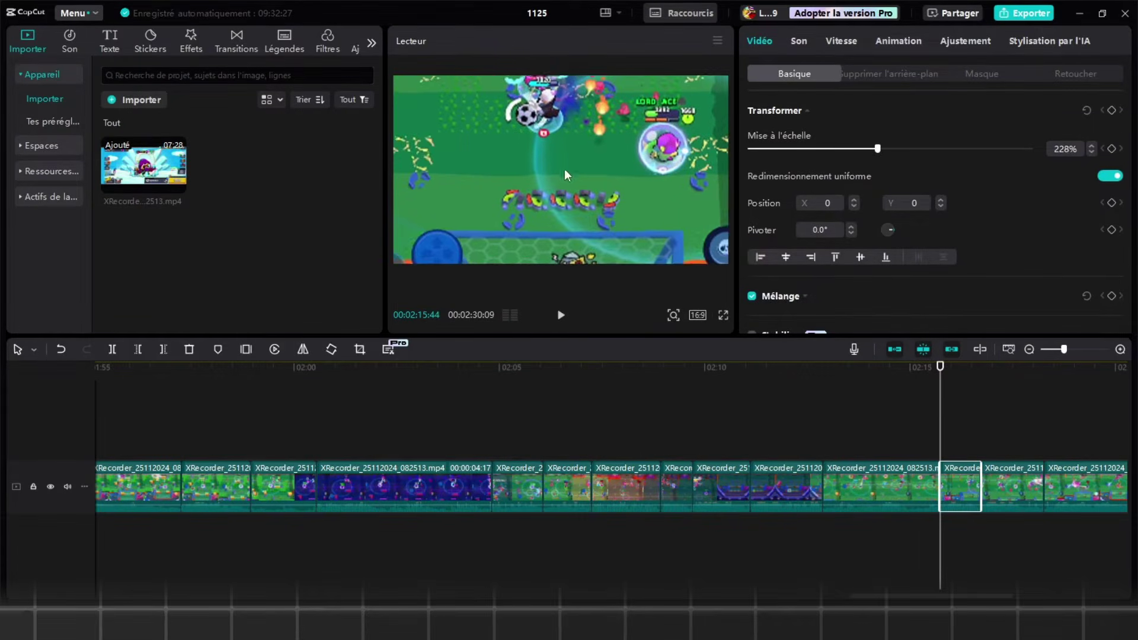
- Keyframe a zoom on the clip starting at 02:22:25, reaching 180% scale eight frames in, at 02:22:33
{"action": "left_click", "coordinate": [961, 436]}
{"action": "key", "text": "space"}
{"action": "scroll", "coordinate": [961, 435], "scroll_direction": "up", "scroll_amount": 1, "text": "ctrl"}
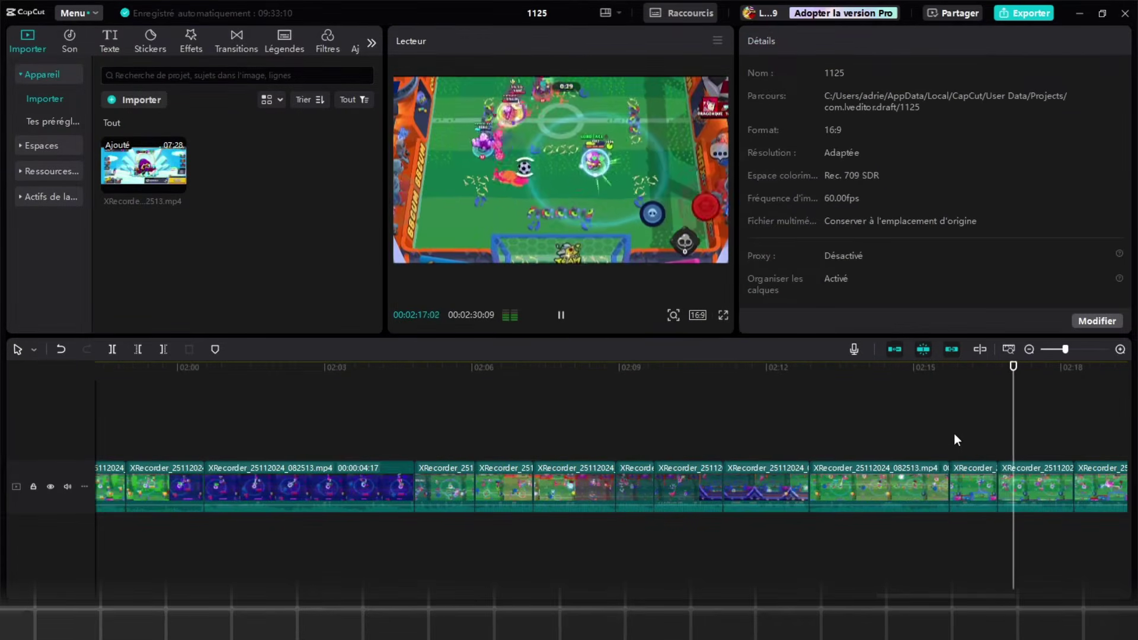
{"action": "key", "text": "space"}
{"action": "left_click", "coordinate": [997, 486]}
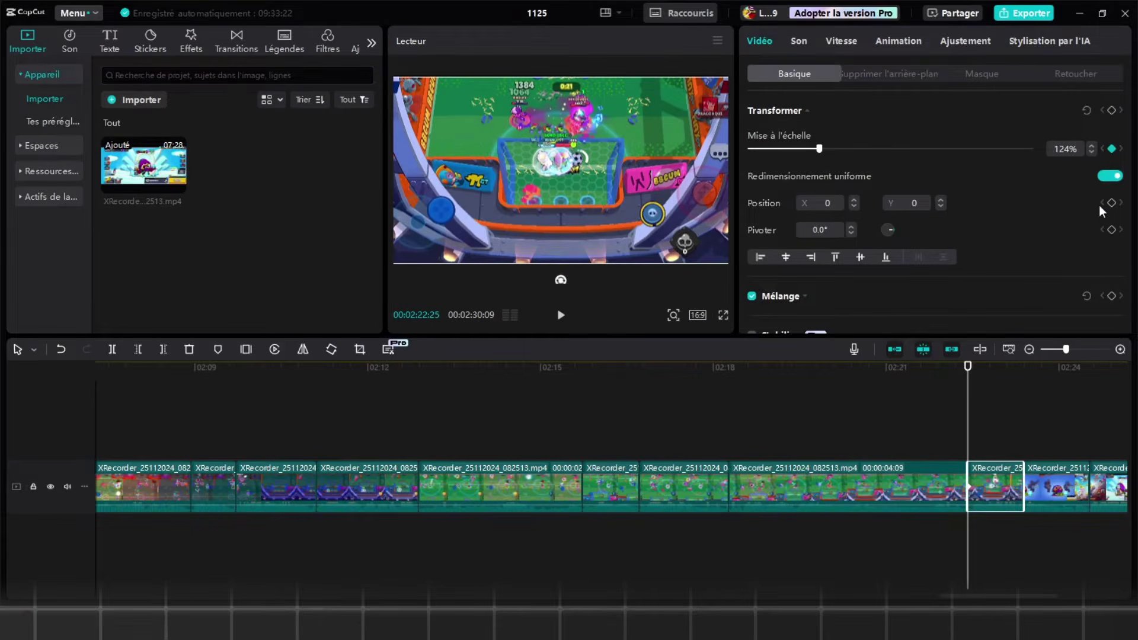
{"action": "key", "text": "Right"}
{"action": "key", "text": "Right"}
{"action": "key", "text": "Right"}
{"action": "key", "text": "Right"}
{"action": "key", "text": "Right"}
{"action": "key", "text": "Right"}
{"action": "key", "text": "Right"}
{"action": "key", "text": "Right"}
{"action": "type", "text": "1"}
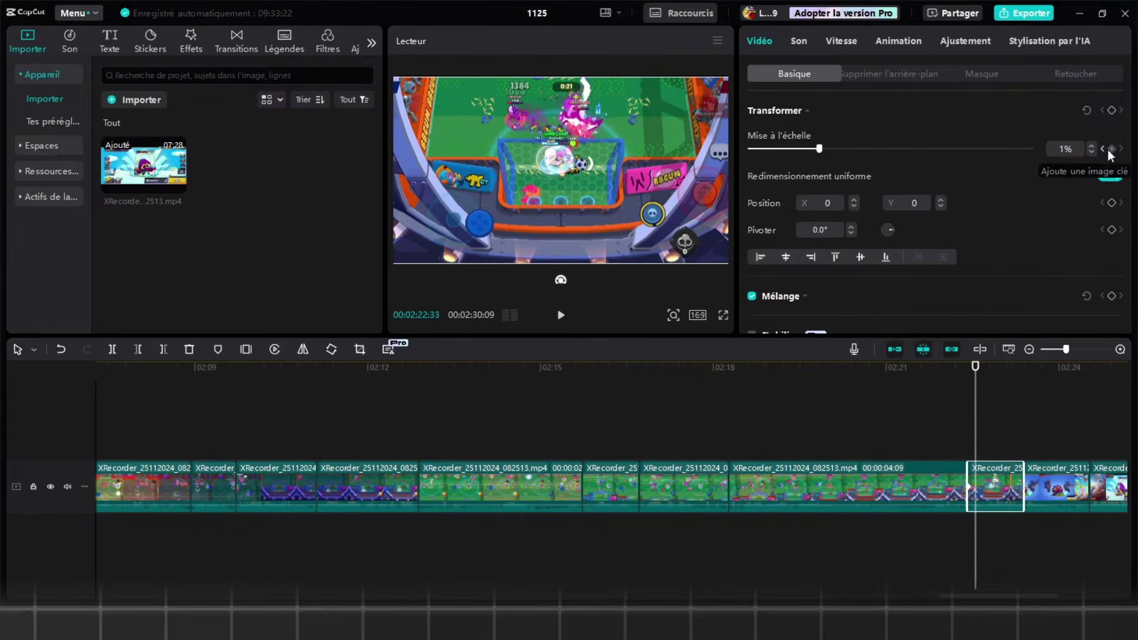
{"action": "type", "text": "50"}
{"action": "key", "text": "Return"}
- Preview the zoom at 02:22 and apply an ease-out curve between its scale keyframes
{"action": "left_click", "coordinate": [951, 437]}
{"action": "key", "text": "space"}
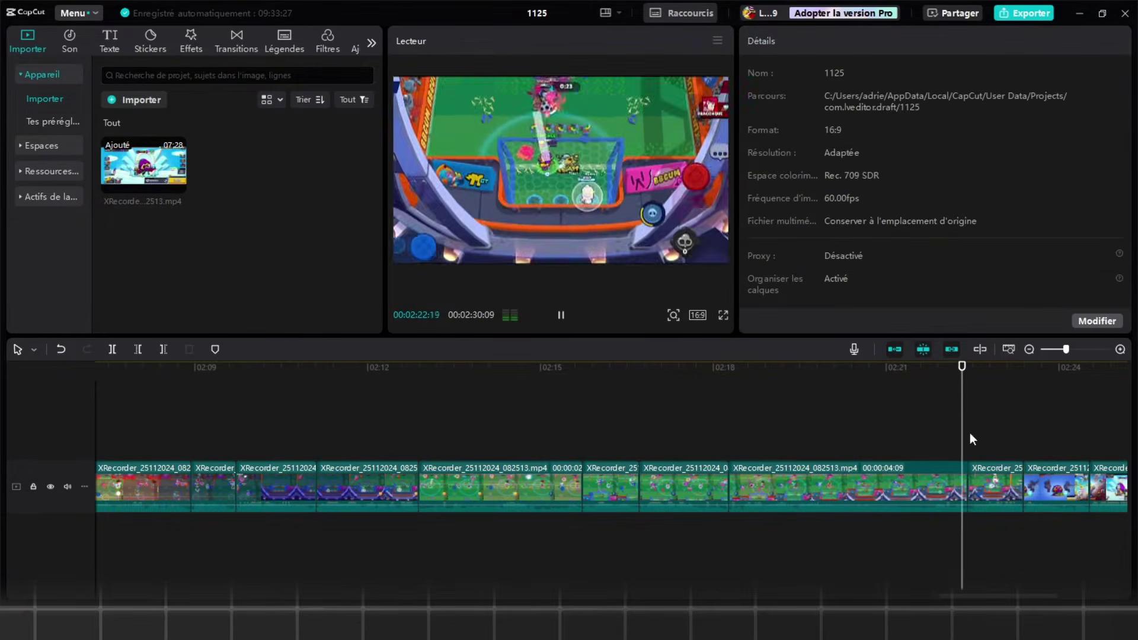
{"action": "key", "text": "space"}
{"action": "left_click", "coordinate": [995, 433]}
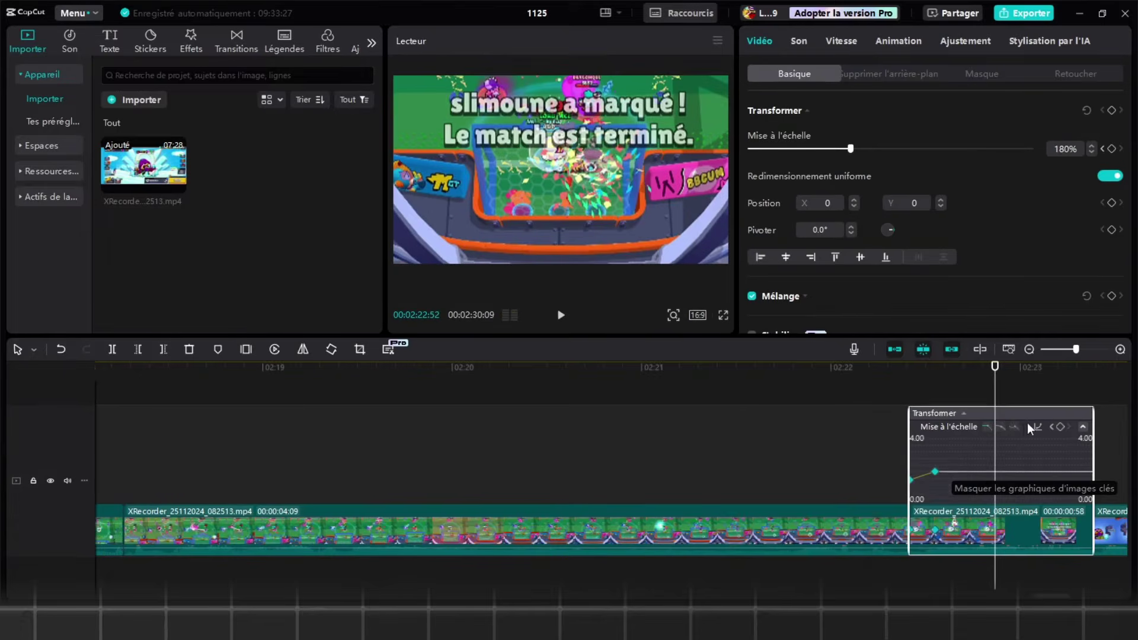
{"action": "left_click", "coordinate": [1029, 427]}
{"action": "left_click", "coordinate": [826, 542]}
{"action": "left_click", "coordinate": [1013, 435]}
{"action": "scroll", "coordinate": [994, 474], "scroll_direction": "down", "scroll_amount": 1}
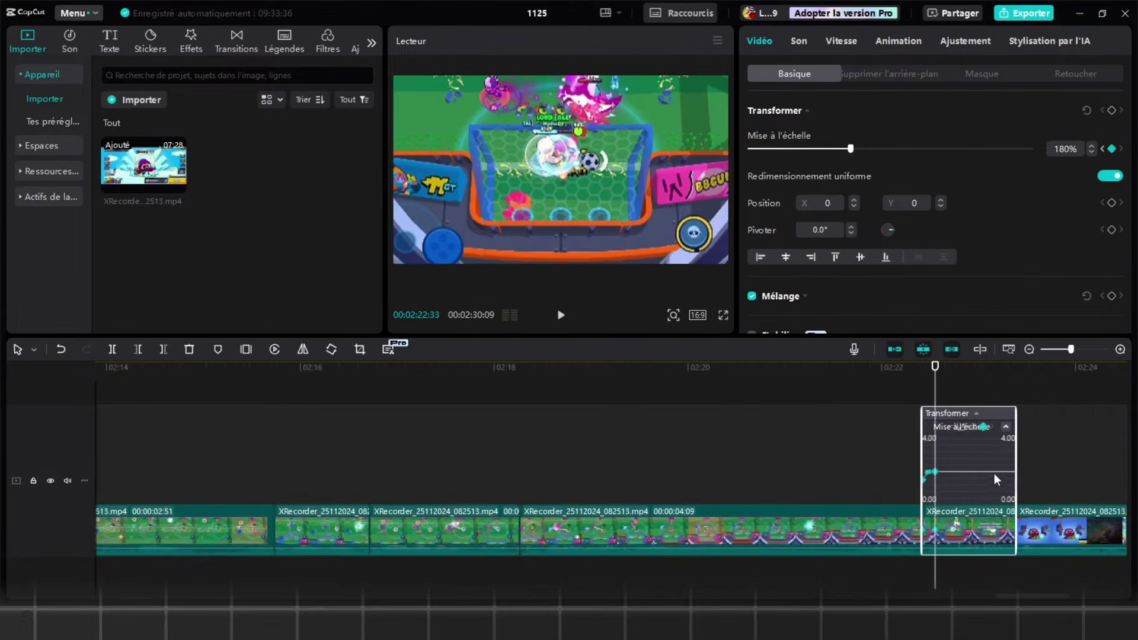
- Keyframe the menu clip's scale from 02:25:20 to 160% at 02:25:30, using an ease-out curve
{"action": "left_click", "coordinate": [763, 437]}
{"action": "key", "text": "space"}
{"action": "left_click", "coordinate": [781, 494]}
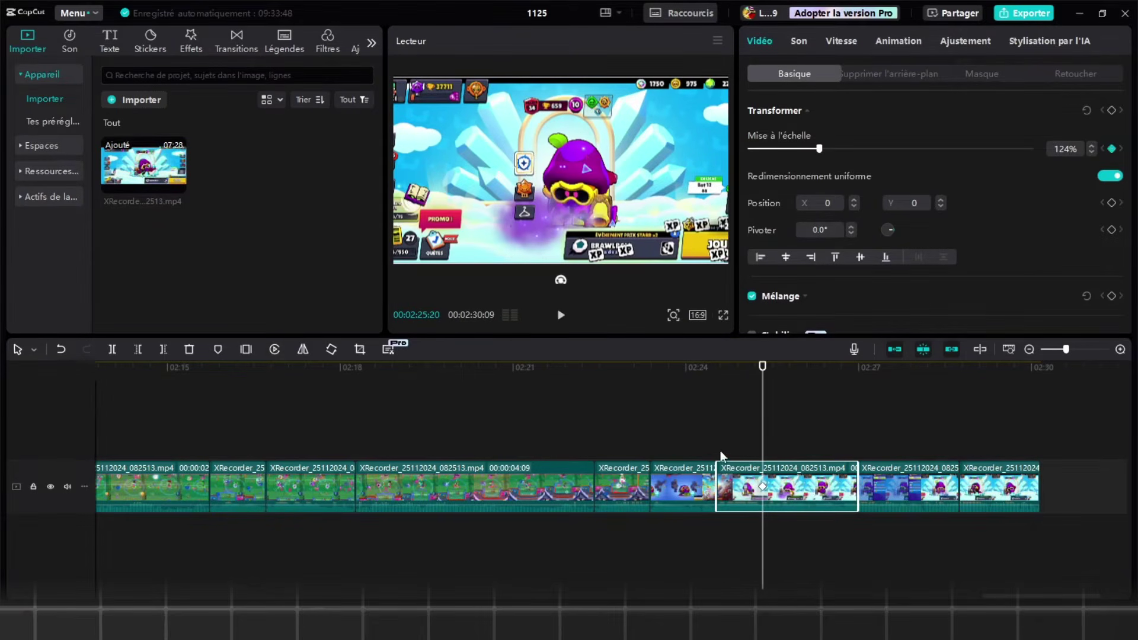
{"action": "left_click", "coordinate": [1112, 149]}
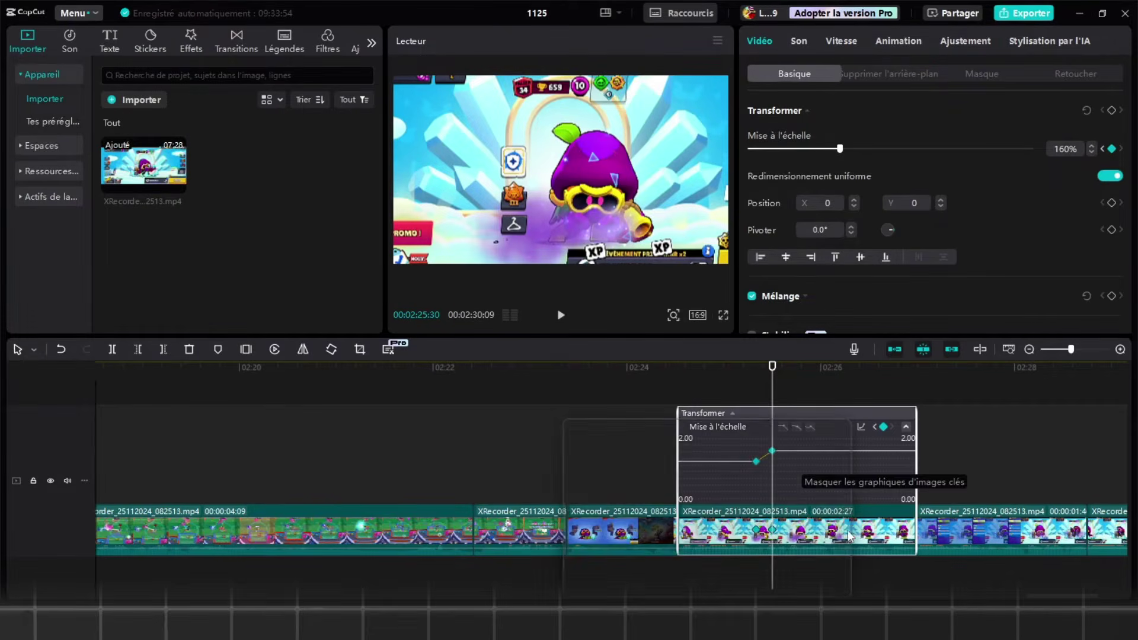
{"action": "left_click", "coordinate": [861, 427]}
{"action": "left_click", "coordinate": [655, 541]}
- Set the same clip's scale to 170% at its end, 02:26:58, and hide its keyframe animation
{"action": "left_click_drag", "start_coordinate": [772, 392], "coordinate": [914, 391]}
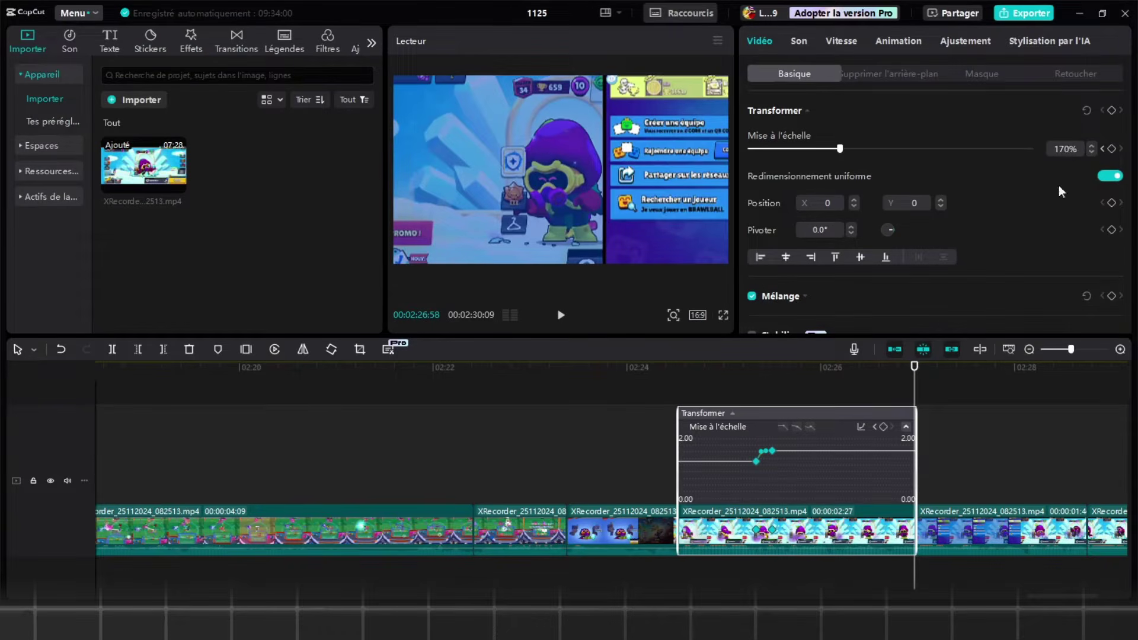
{"action": "right_click", "coordinate": [865, 528]}
{"action": "left_click", "coordinate": [881, 554]}
- Set the scale of the last clip, starting at 02:28:45, to 180% and play it back
{"action": "scroll", "coordinate": [774, 434], "scroll_direction": "down", "scroll_amount": 1}
{"action": "left_click", "coordinate": [775, 440]}
{"action": "key", "text": "space"}
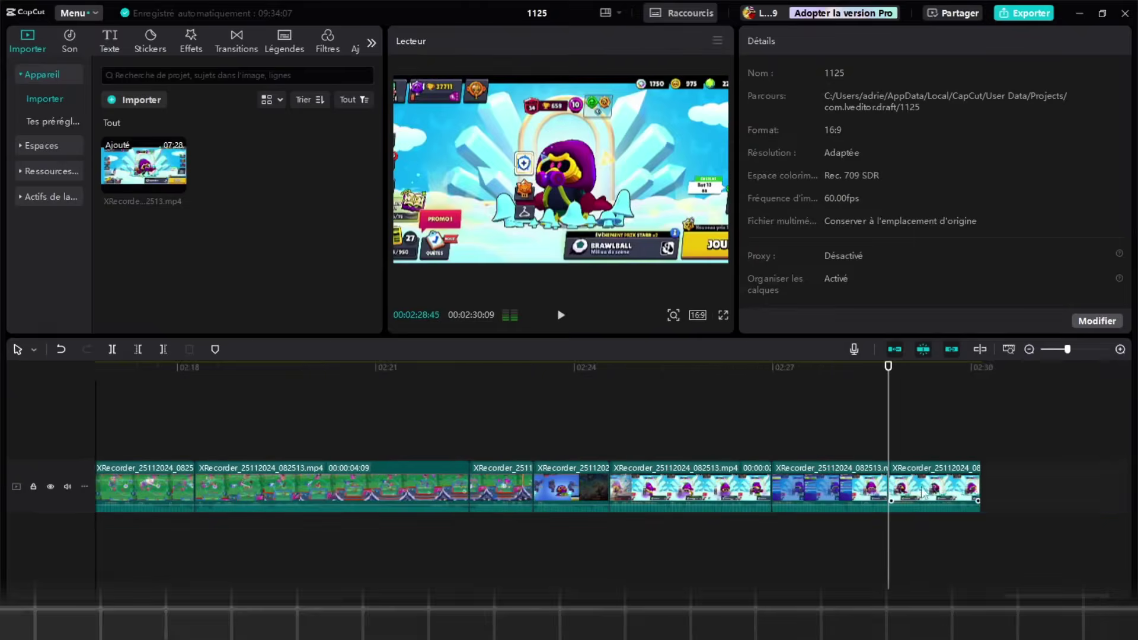
{"action": "left_click", "coordinate": [922, 492]}
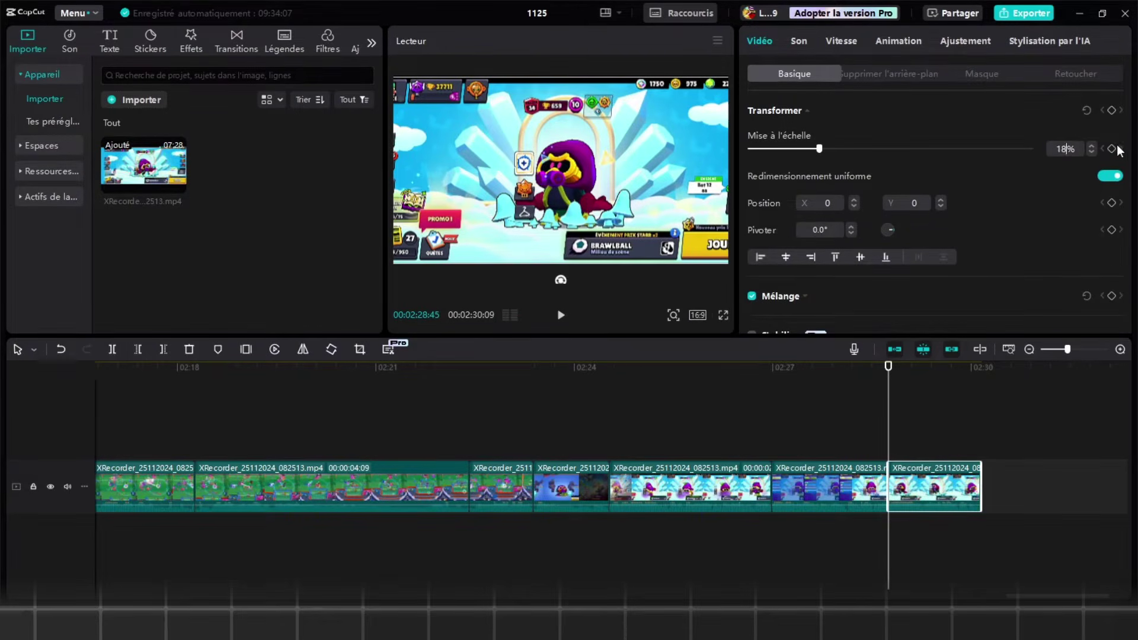
{"action": "left_click", "coordinate": [875, 445]}
{"action": "key", "text": "space"}
{"action": "scroll", "coordinate": [890, 443], "scroll_direction": "up", "scroll_amount": 1}
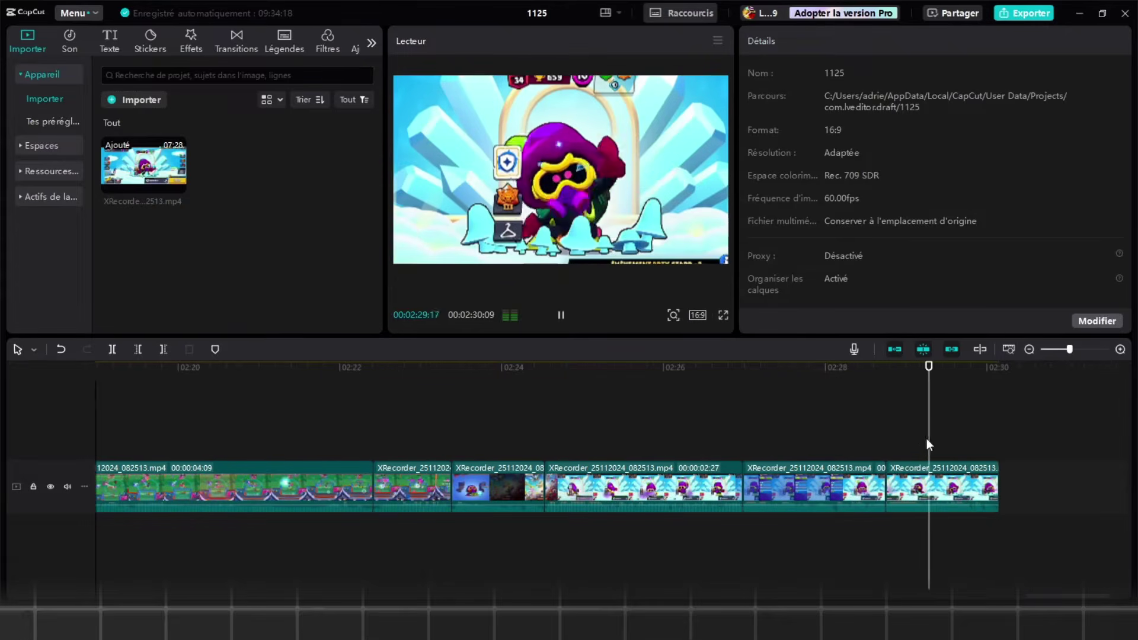
- Keyframe the last clip's scale from its start to 160% at its final frame, 02:30:08
{"action": "left_click", "coordinate": [966, 494]}
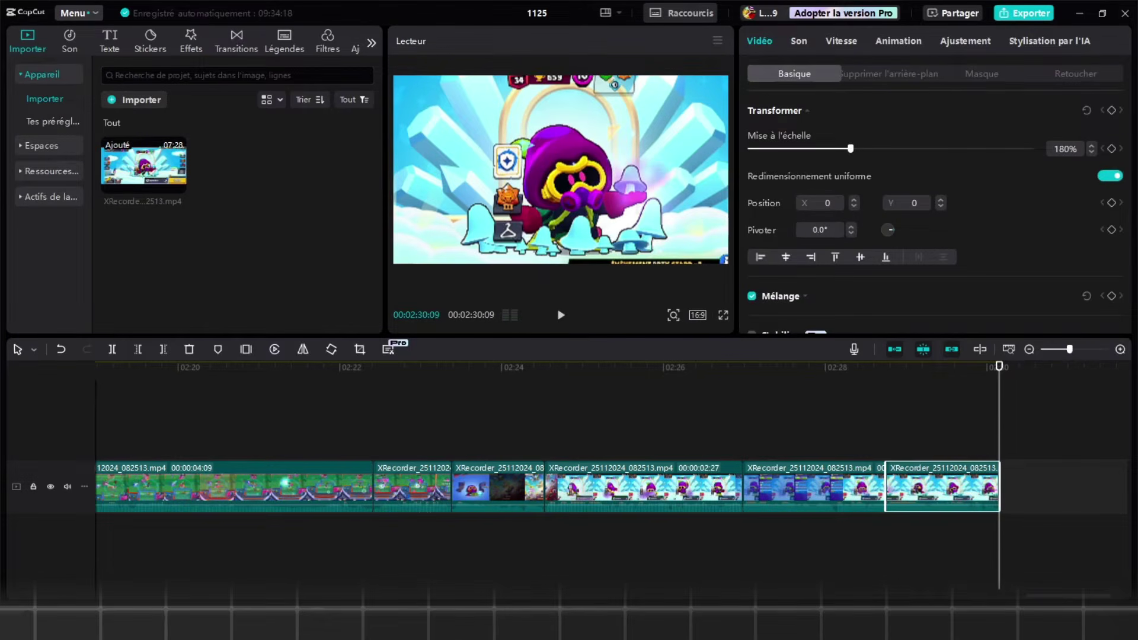
{"action": "key", "text": "Left"}
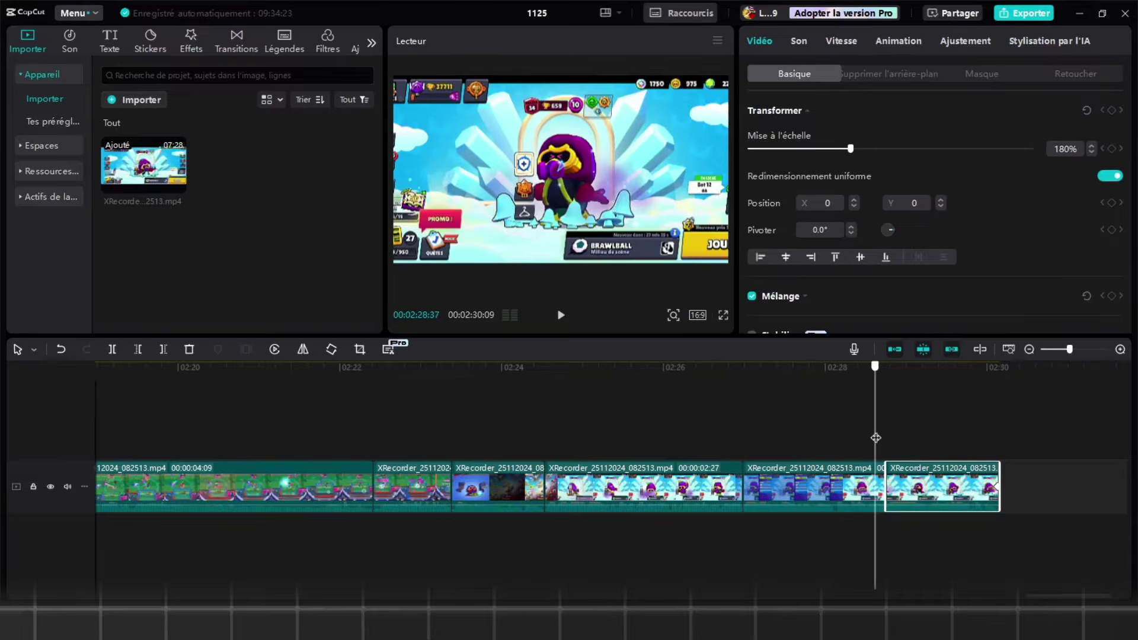
{"action": "left_click_drag", "start_coordinate": [1059, 149], "coordinate": [1070, 148]}
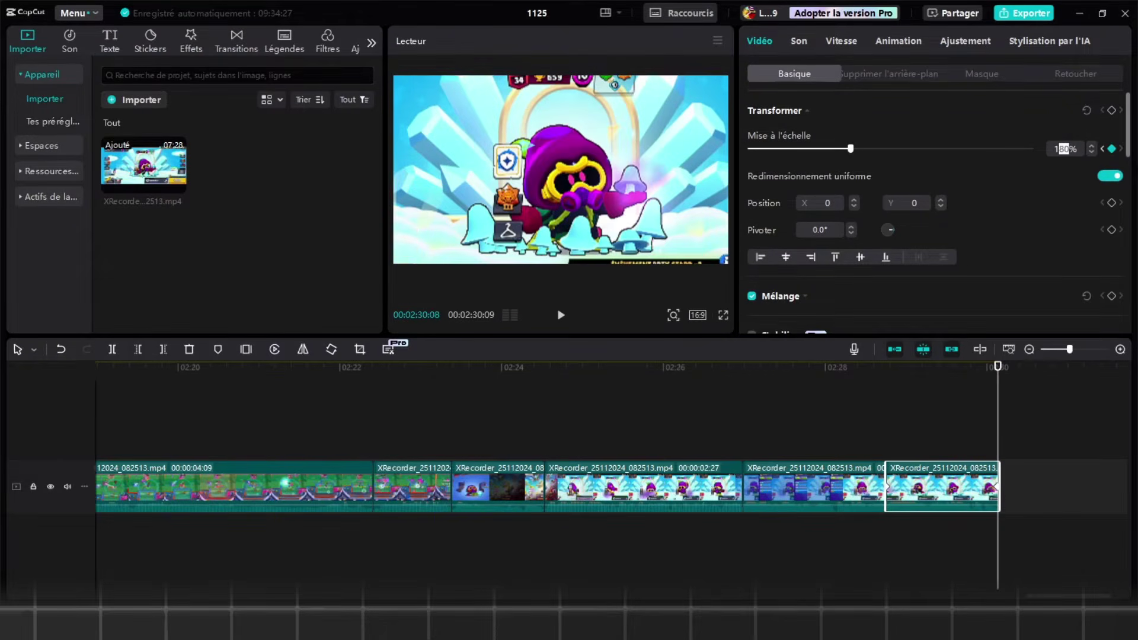
{"action": "type", "text": "60"}
{"action": "key", "text": "Return"}
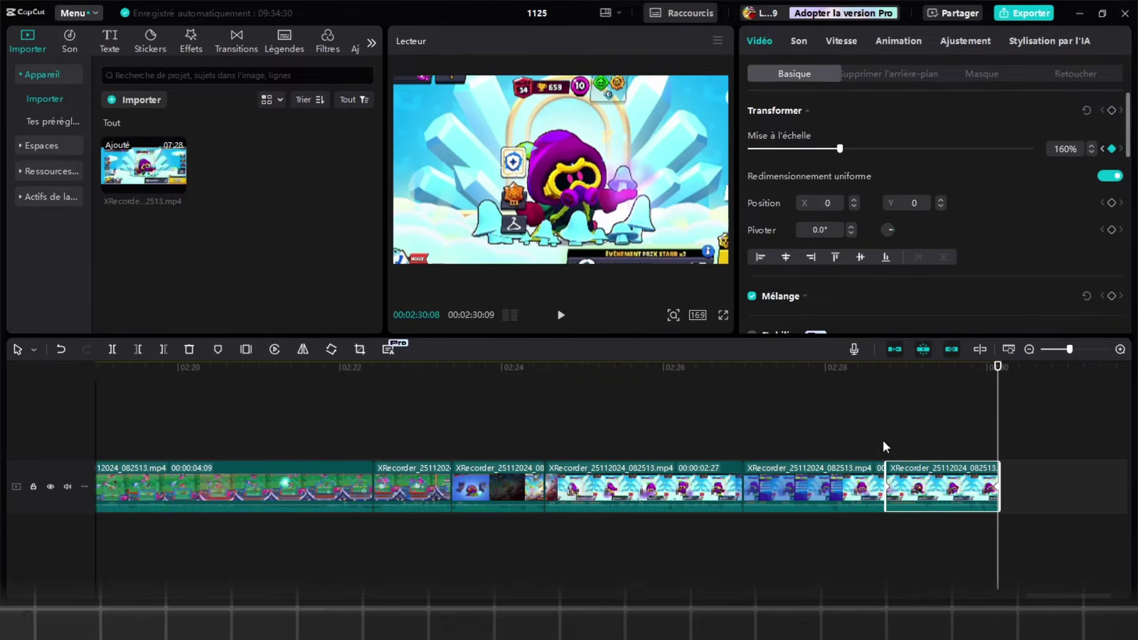
- Show the last clip's keyframe animation, apply the cubic ease-out curve to its scale, and hide the animation again
{"action": "right_click", "coordinate": [948, 495]}
{"action": "left_click", "coordinate": [984, 552]}
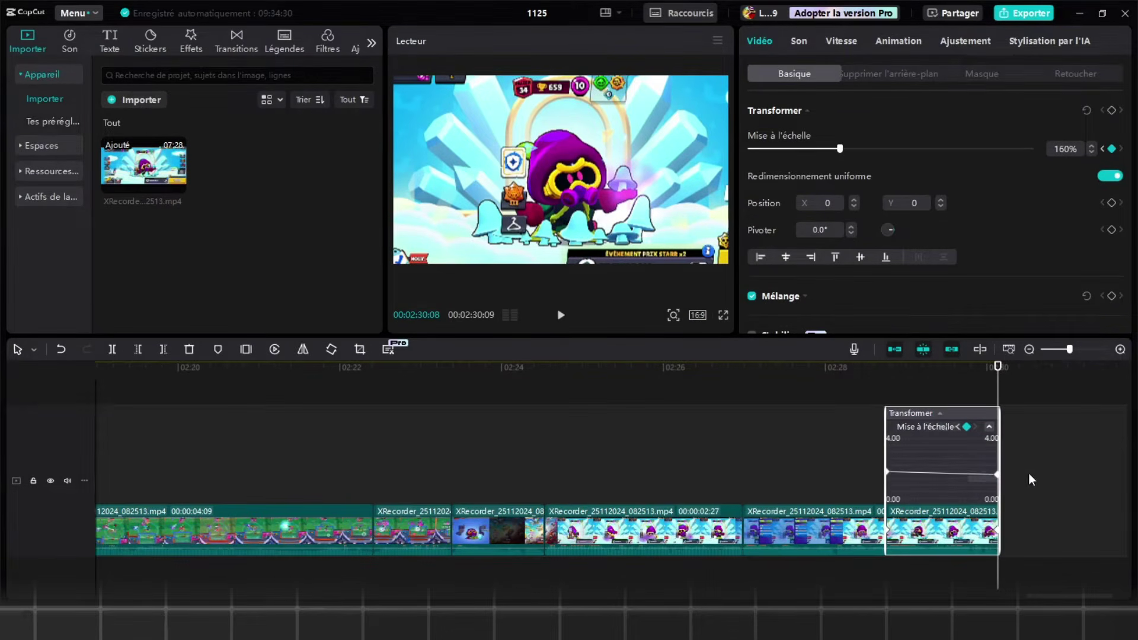
{"action": "scroll", "coordinate": [901, 441], "scroll_direction": "up", "scroll_amount": 1}
{"action": "left_click", "coordinate": [947, 427]}
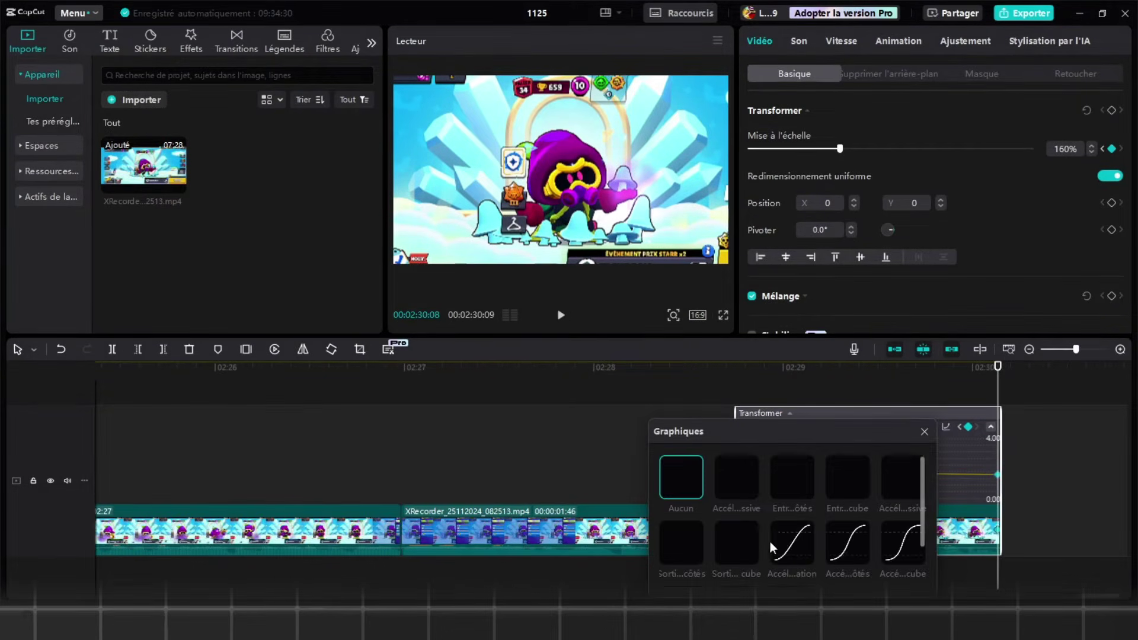
{"action": "left_click", "coordinate": [741, 532]}
{"action": "scroll", "coordinate": [895, 454], "scroll_direction": "down", "scroll_amount": 2}
{"action": "right_click", "coordinate": [941, 544]}
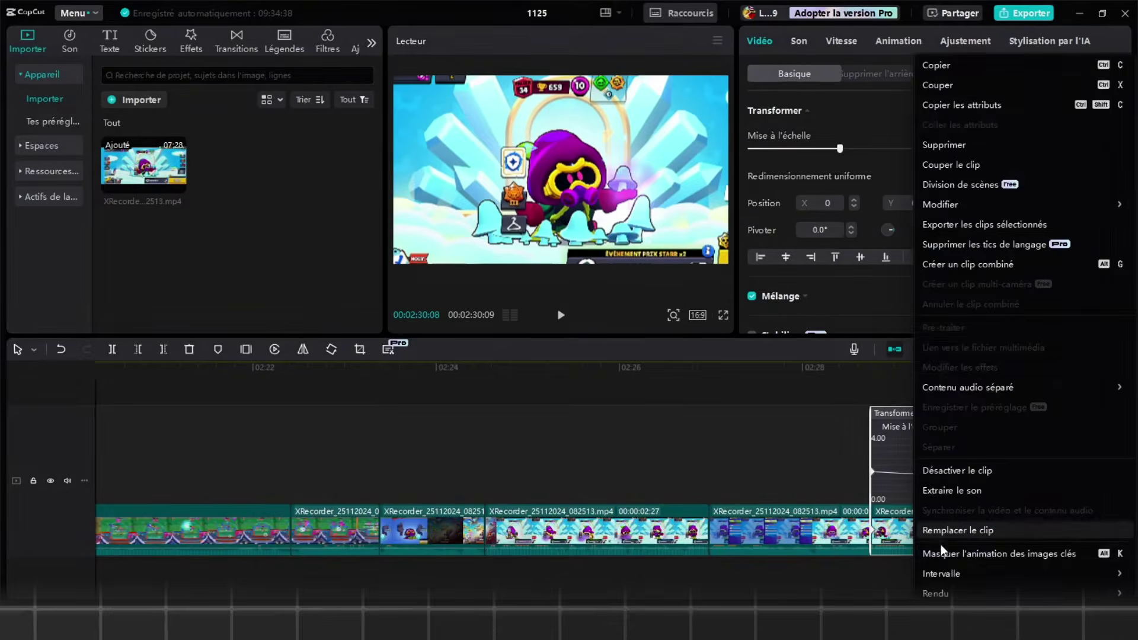
- Return the playhead to the start of the timeline at 00:00
{"action": "scroll", "coordinate": [888, 512], "scroll_direction": "down", "scroll_amount": 3}
{"action": "scroll", "coordinate": [907, 492], "scroll_direction": "down", "scroll_amount": 3}
{"action": "left_click", "coordinate": [673, 425]}
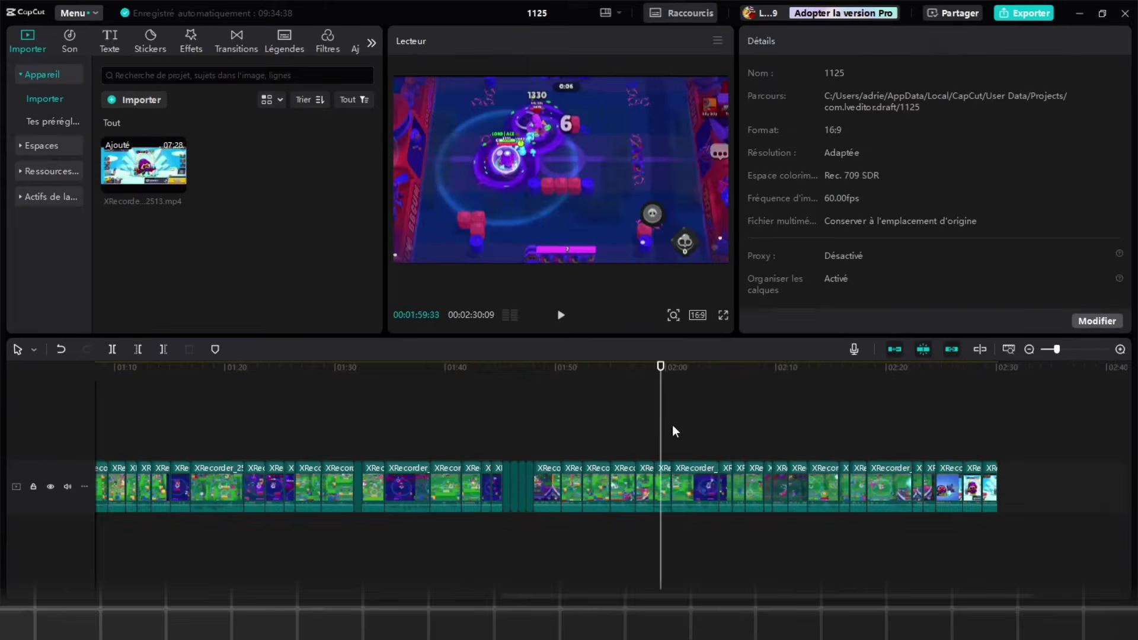
{"action": "scroll", "coordinate": [474, 441], "scroll_direction": "down", "scroll_amount": 2}
{"action": "left_click_drag", "start_coordinate": [283, 448], "coordinate": [131, 453]}
{"action": "scroll", "coordinate": [159, 453], "scroll_direction": "up", "scroll_amount": 3}
{"action": "scroll", "coordinate": [162, 453], "scroll_direction": "up", "scroll_amount": 3}
{"action": "key", "text": "space"}
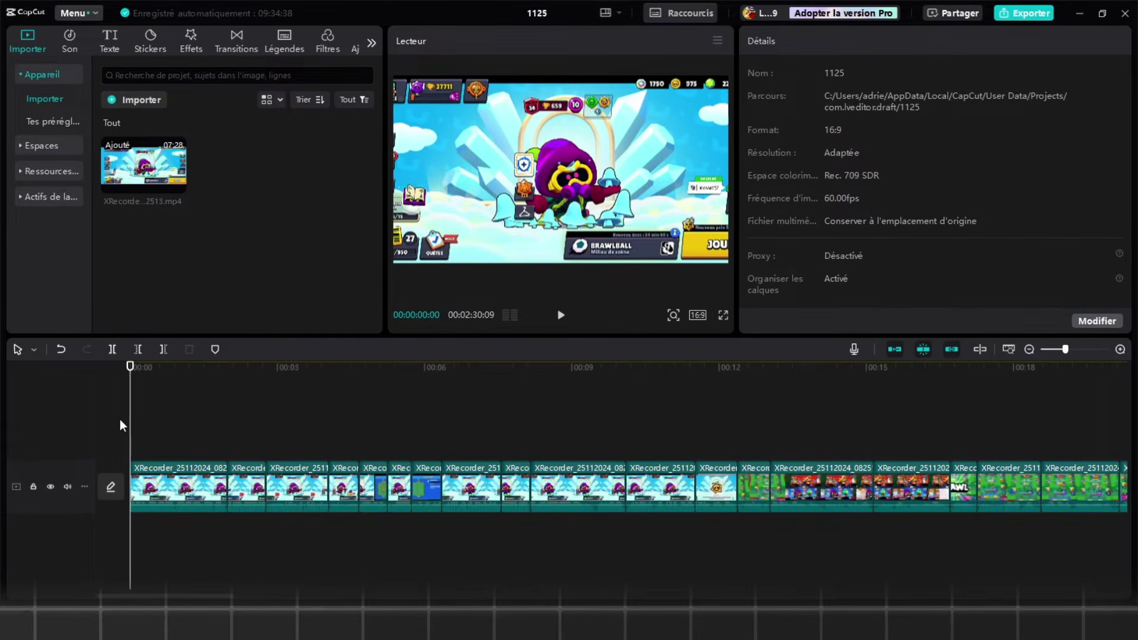
{"action": "scroll", "coordinate": [151, 463], "scroll_direction": "up", "scroll_amount": 1}
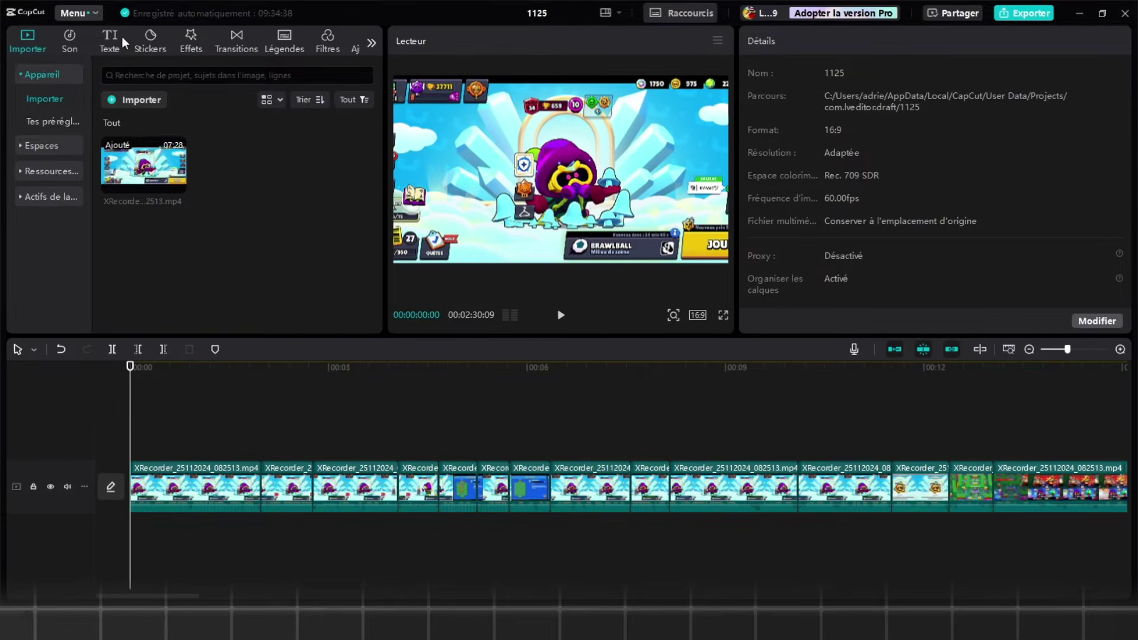
- Add a default text clip above the video at the start of the timeline and select it
{"action": "left_click", "coordinate": [118, 40]}
{"action": "left_click", "coordinate": [54, 83]}
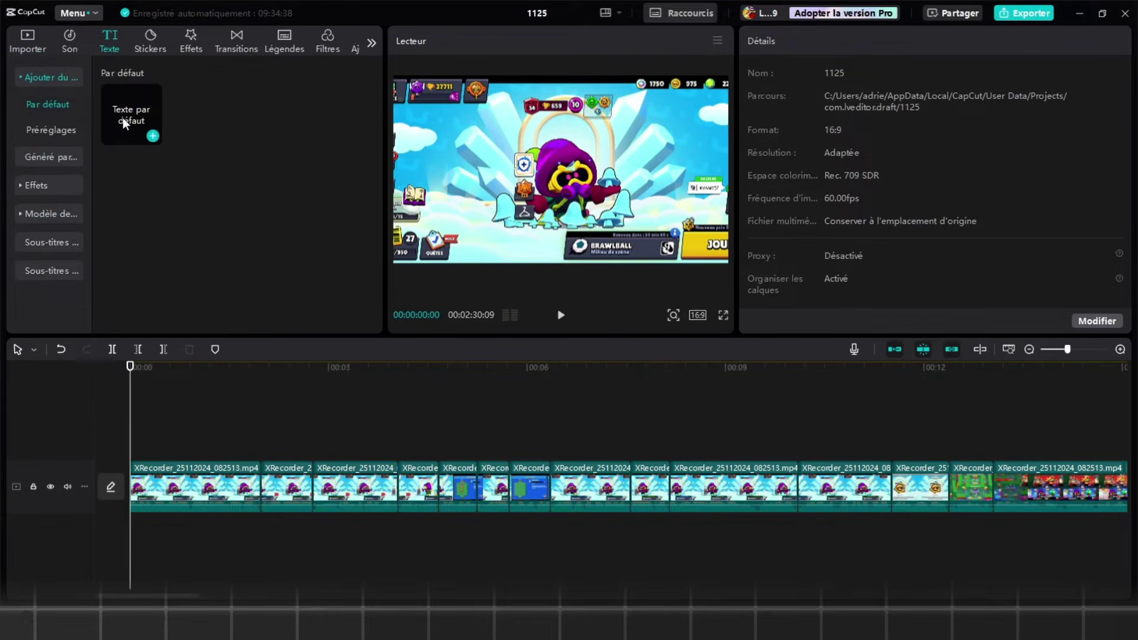
{"action": "left_click_drag", "start_coordinate": [123, 117], "coordinate": [136, 150]}
{"action": "left_click_drag", "start_coordinate": [137, 119], "coordinate": [169, 445]}
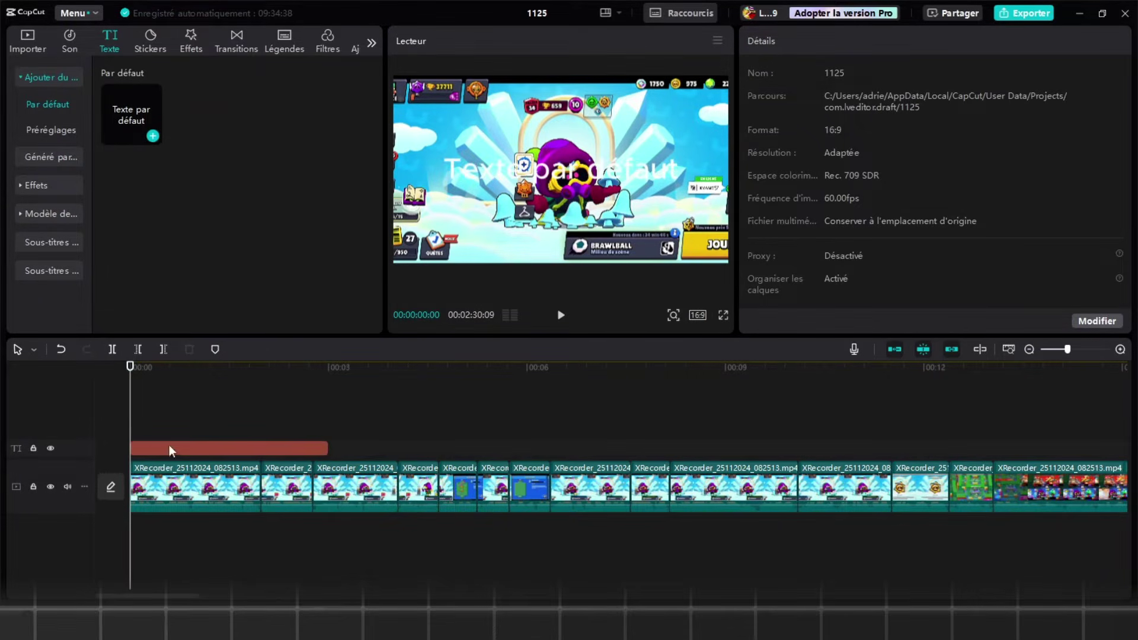
{"action": "left_click", "coordinate": [141, 434]}
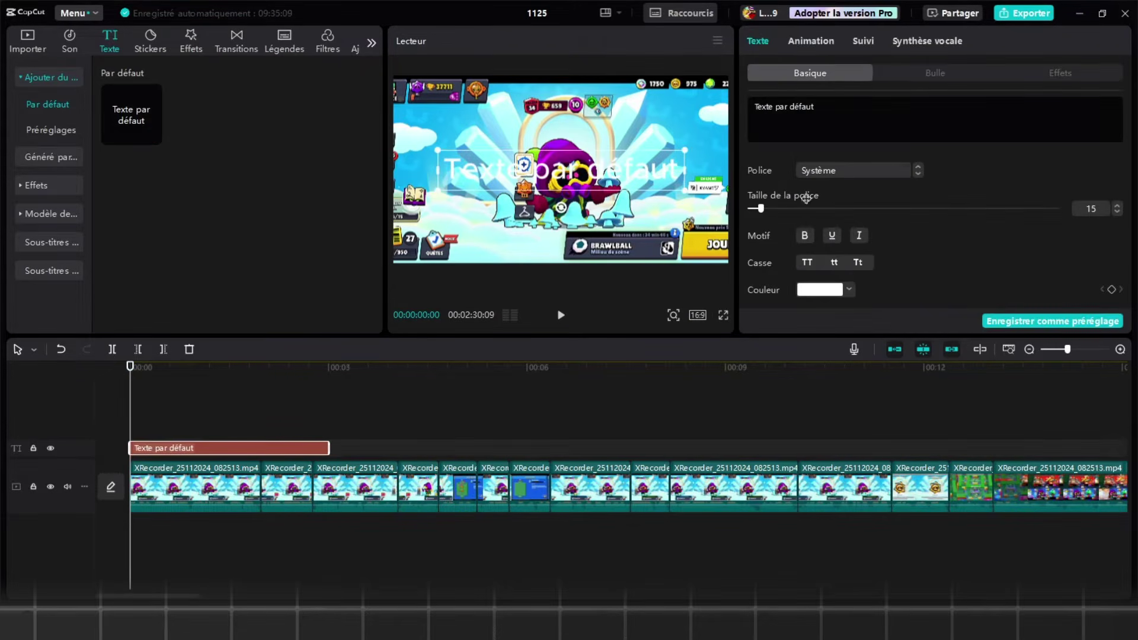
- Browse the fonts available for the default text, covering all presets, commercial-use fonts and the computer's system fonts
{"action": "left_click", "coordinate": [841, 168]}
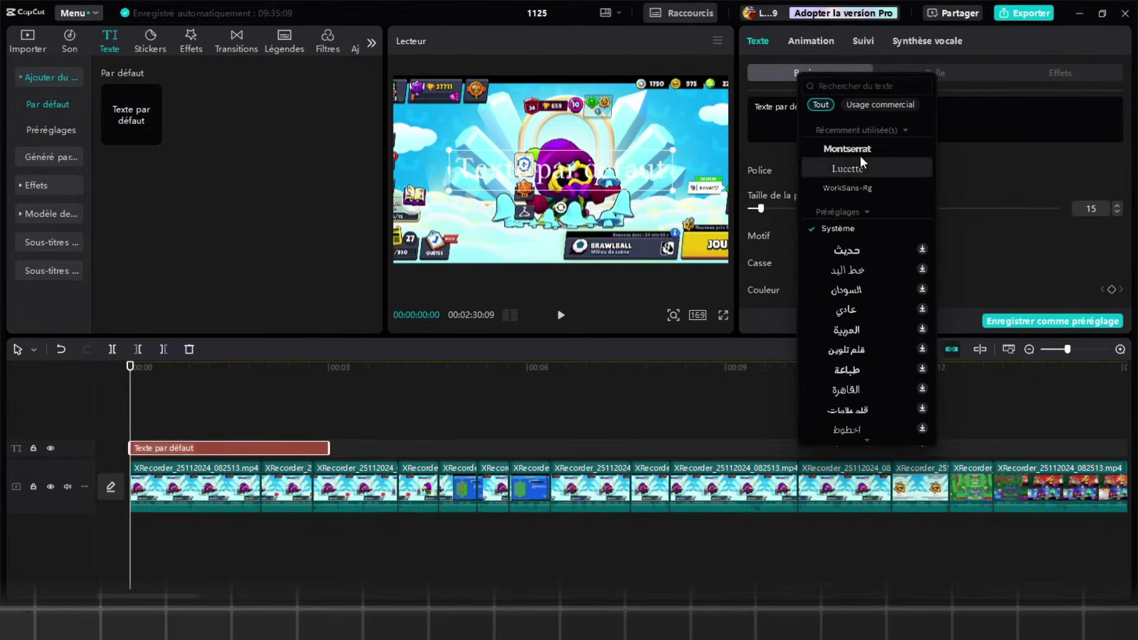
{"action": "scroll", "coordinate": [863, 243], "scroll_direction": "down", "scroll_amount": 10}
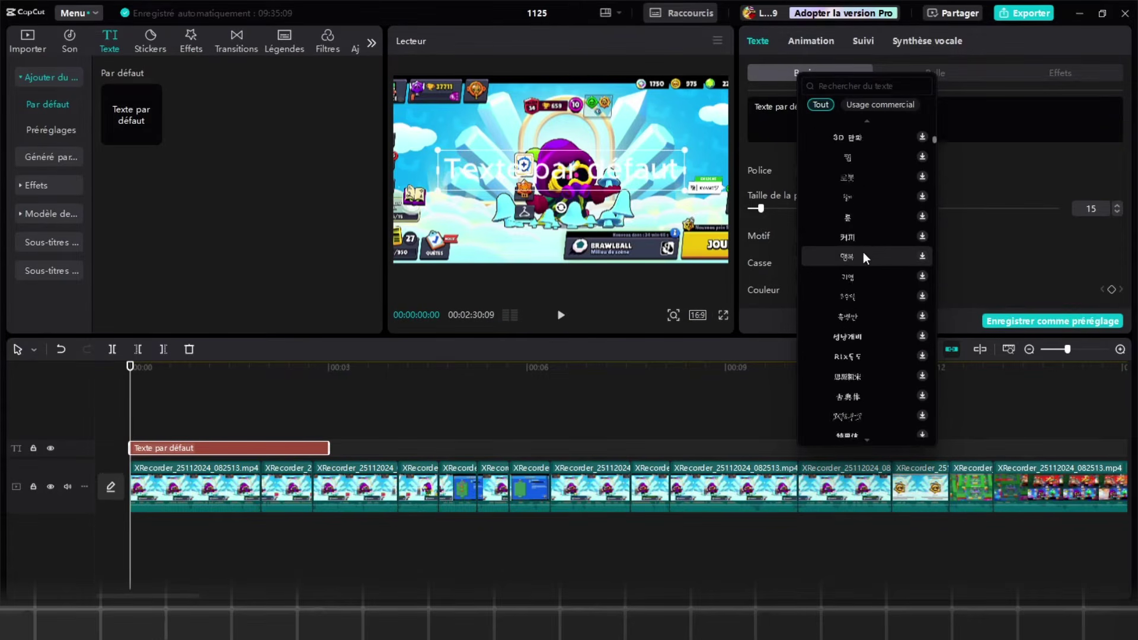
{"action": "scroll", "coordinate": [866, 251], "scroll_direction": "up", "scroll_amount": 10}
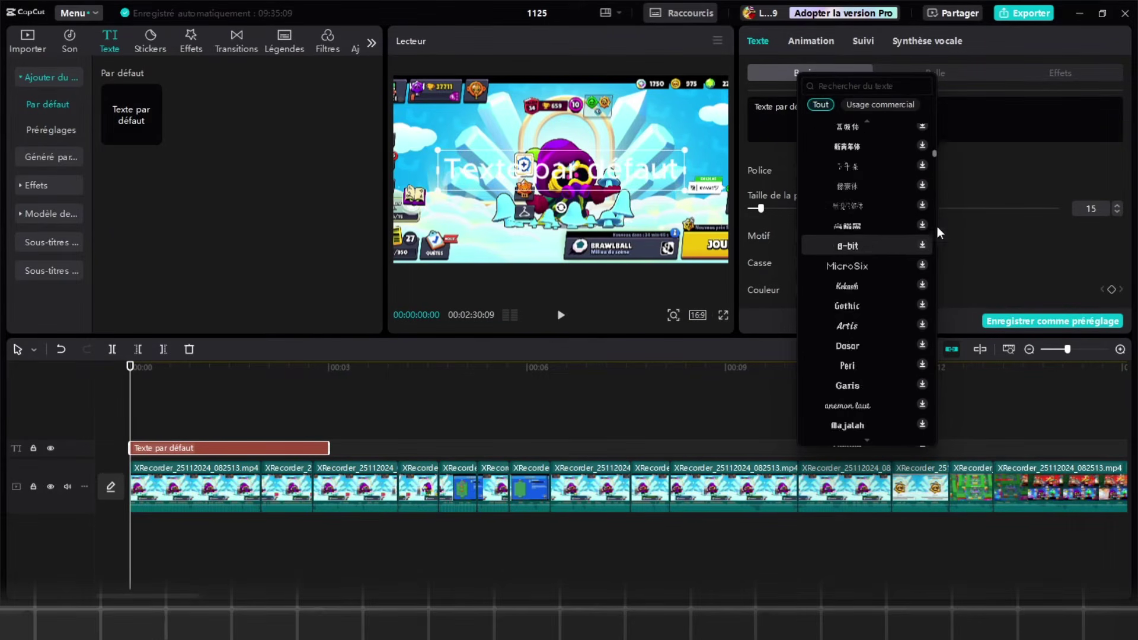
{"action": "left_click", "coordinate": [884, 108]}
{"action": "scroll", "coordinate": [846, 276], "scroll_direction": "down", "scroll_amount": 10}
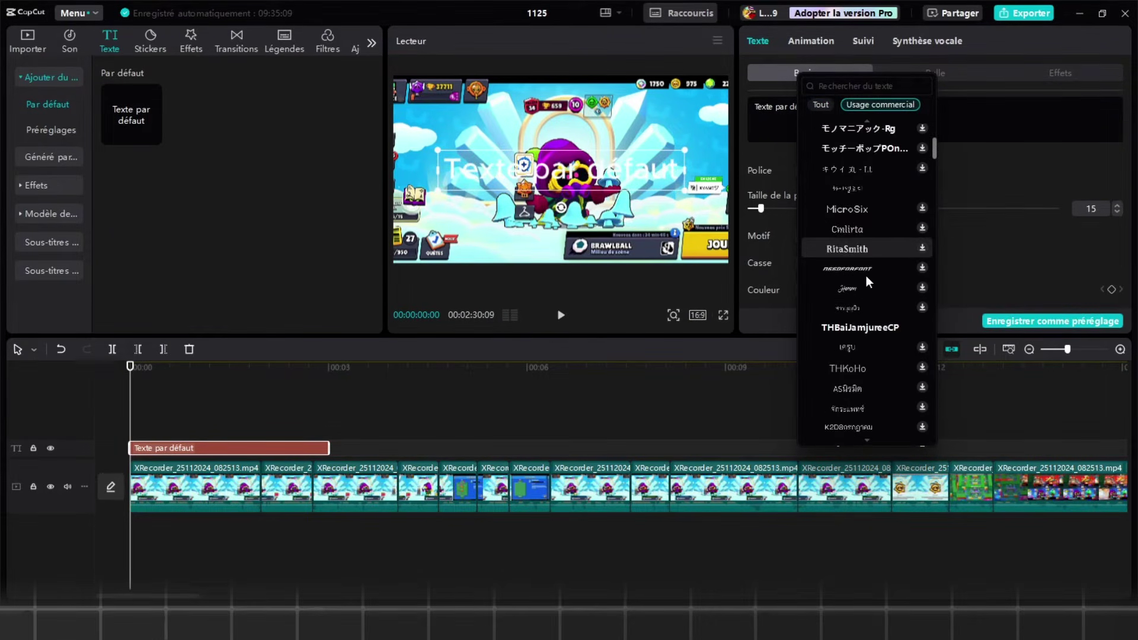
{"action": "scroll", "coordinate": [867, 276], "scroll_direction": "up", "scroll_amount": 10}
{"action": "left_click", "coordinate": [854, 211]}
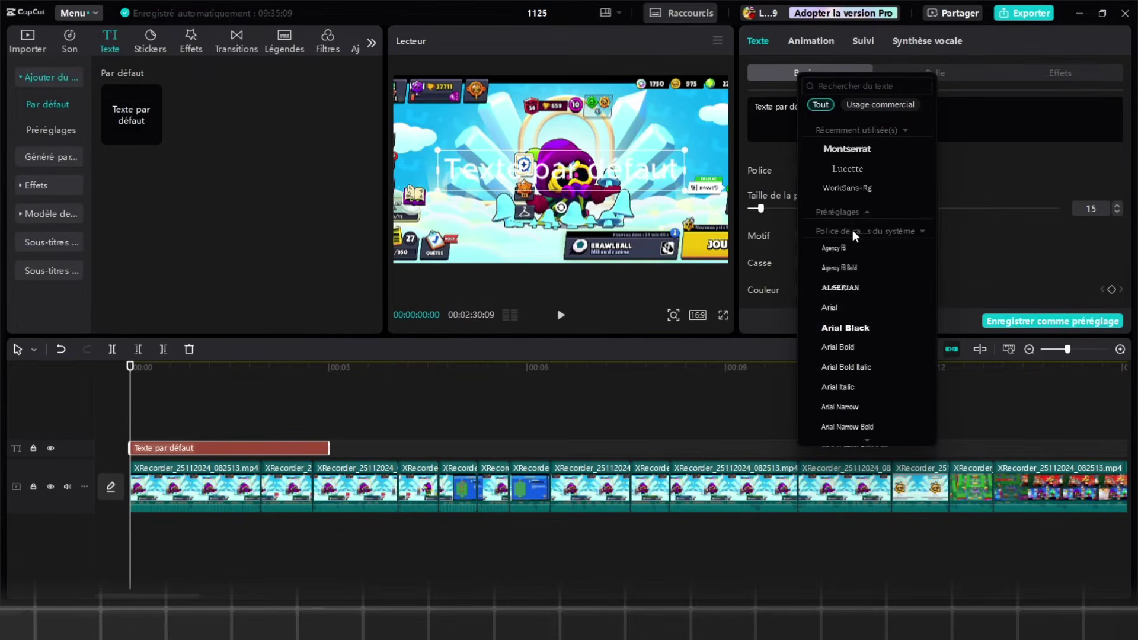
{"action": "left_click", "coordinate": [853, 230]}
{"action": "left_click", "coordinate": [877, 233]}
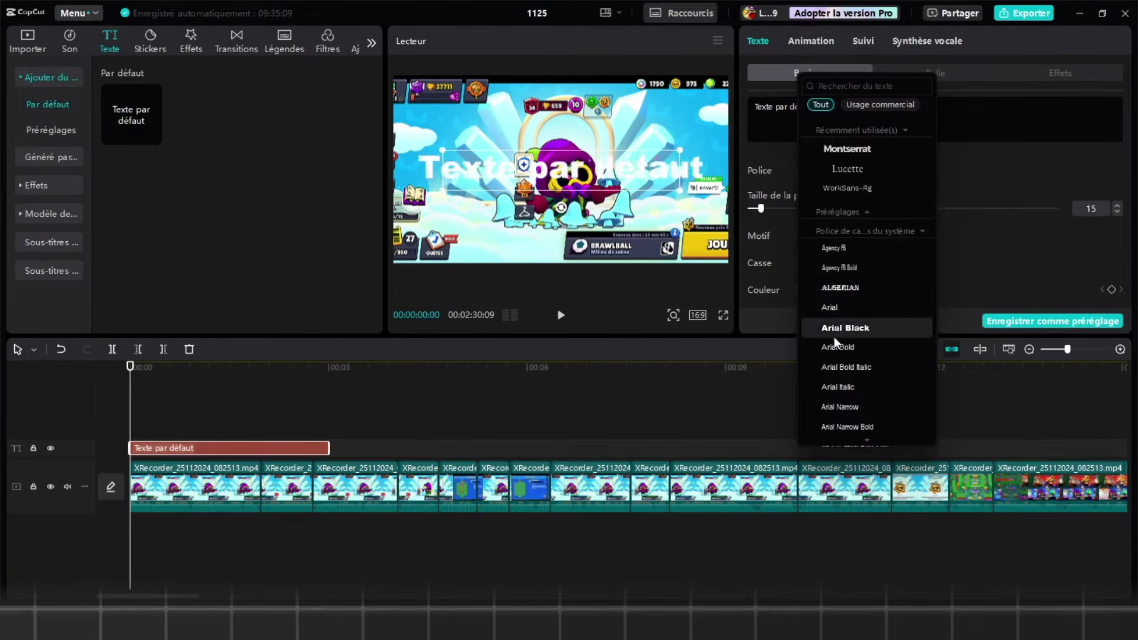
{"action": "scroll", "coordinate": [847, 335], "scroll_direction": "down", "scroll_amount": 10}
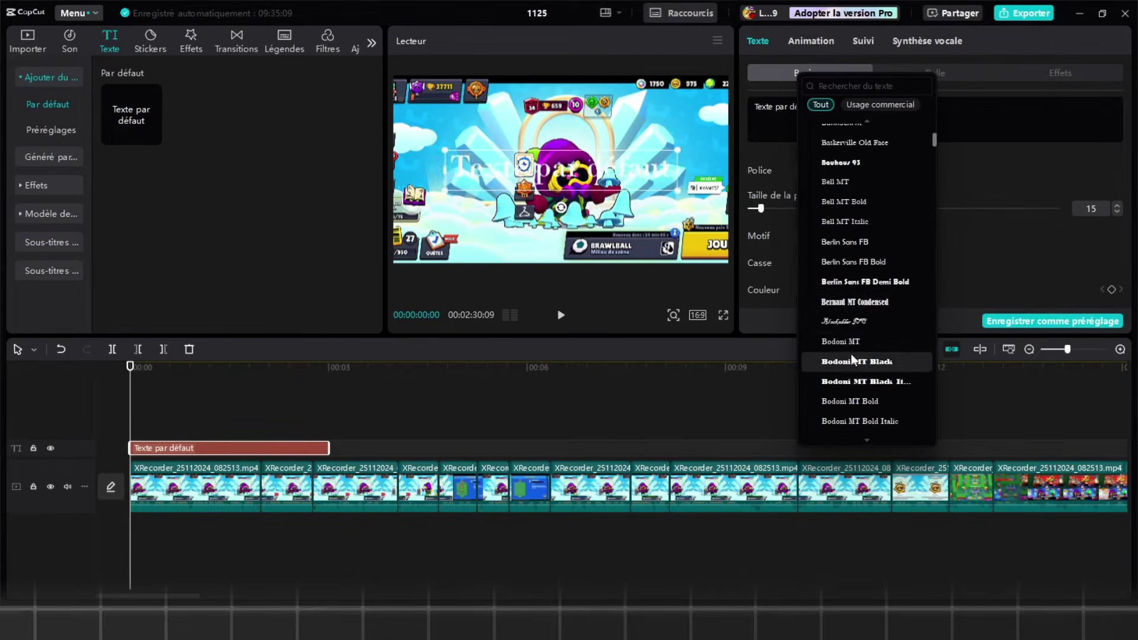
{"action": "scroll", "coordinate": [867, 351], "scroll_direction": "down", "scroll_amount": 20}
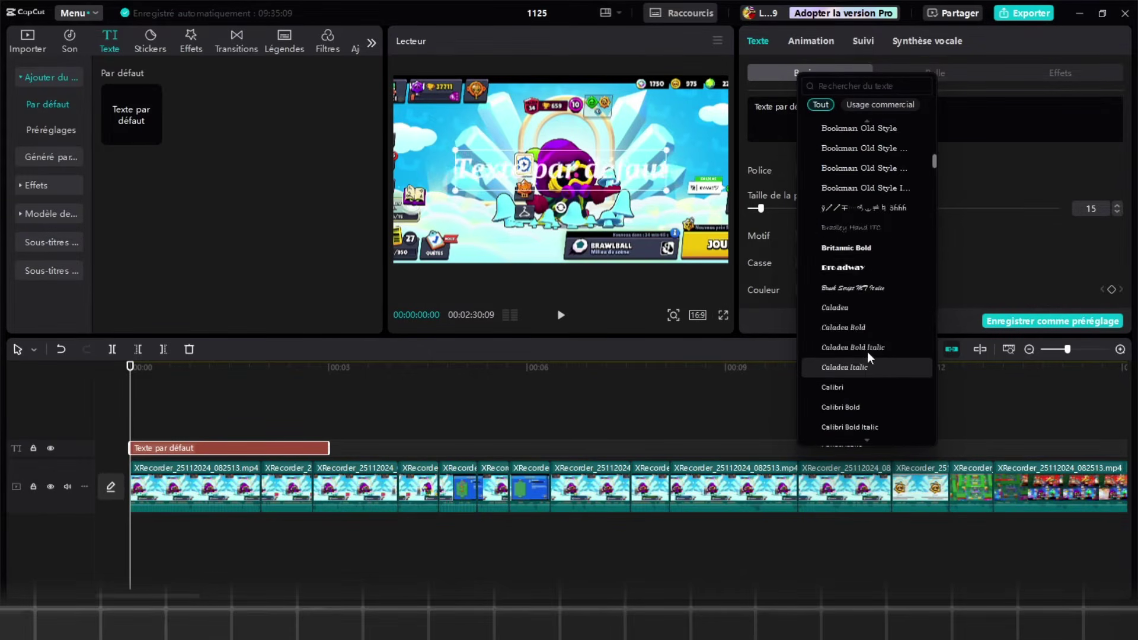
{"action": "scroll", "coordinate": [874, 312], "scroll_direction": "down", "scroll_amount": 15}
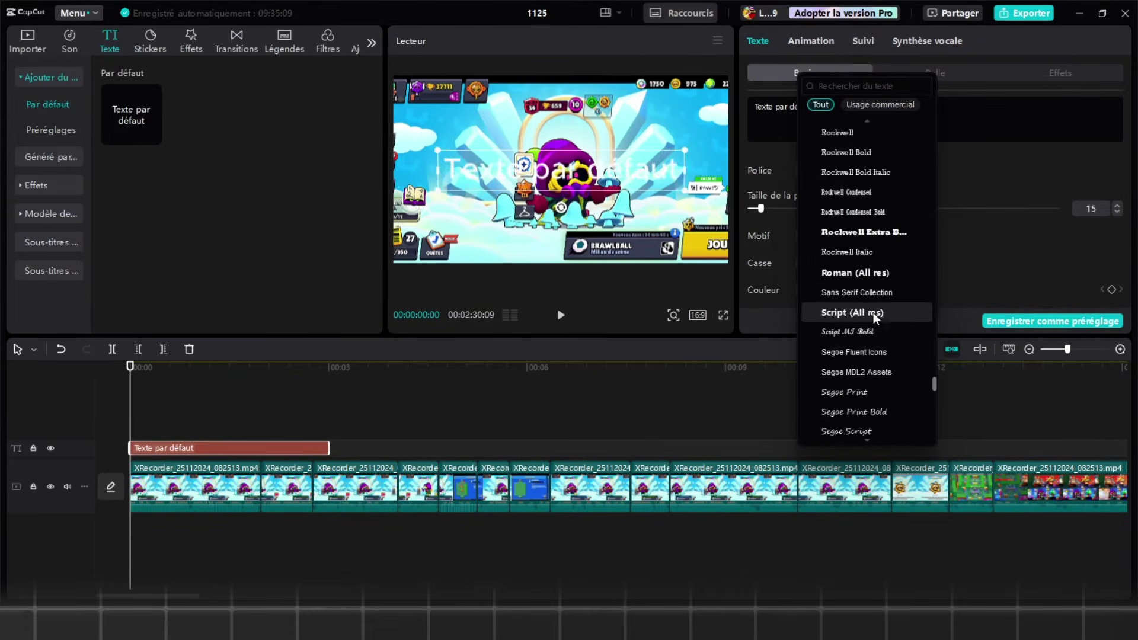
- Set the default text's font to Nunito from the commercial-use fonts
{"action": "left_click", "coordinate": [881, 105]}
{"action": "scroll", "coordinate": [861, 269], "scroll_direction": "down", "scroll_amount": 15}
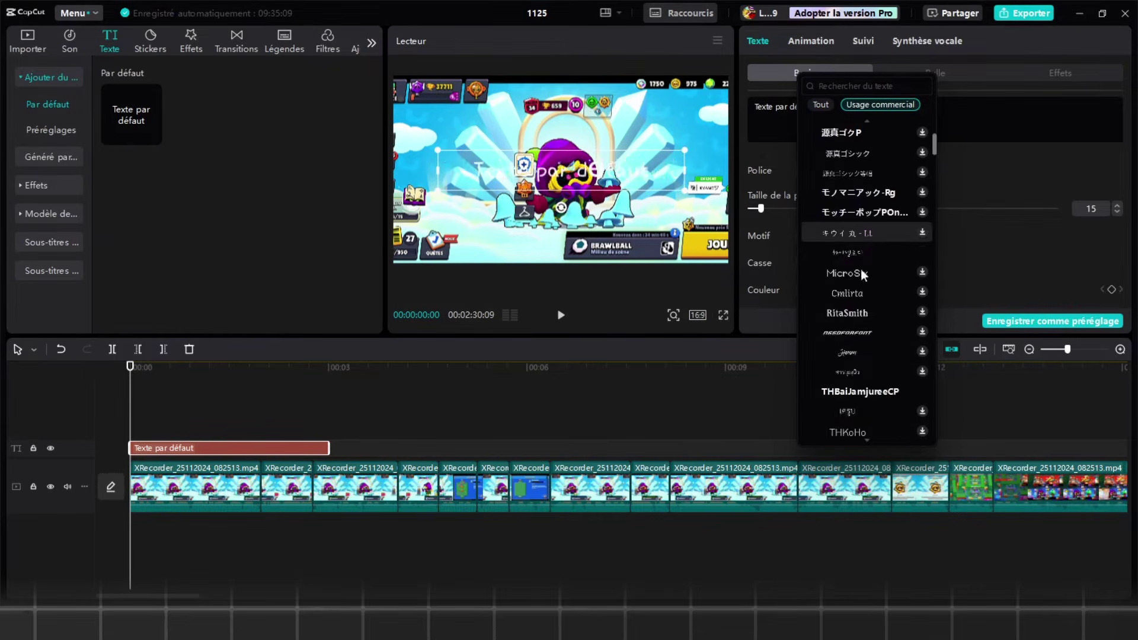
{"action": "scroll", "coordinate": [854, 249], "scroll_direction": "down", "scroll_amount": 5}
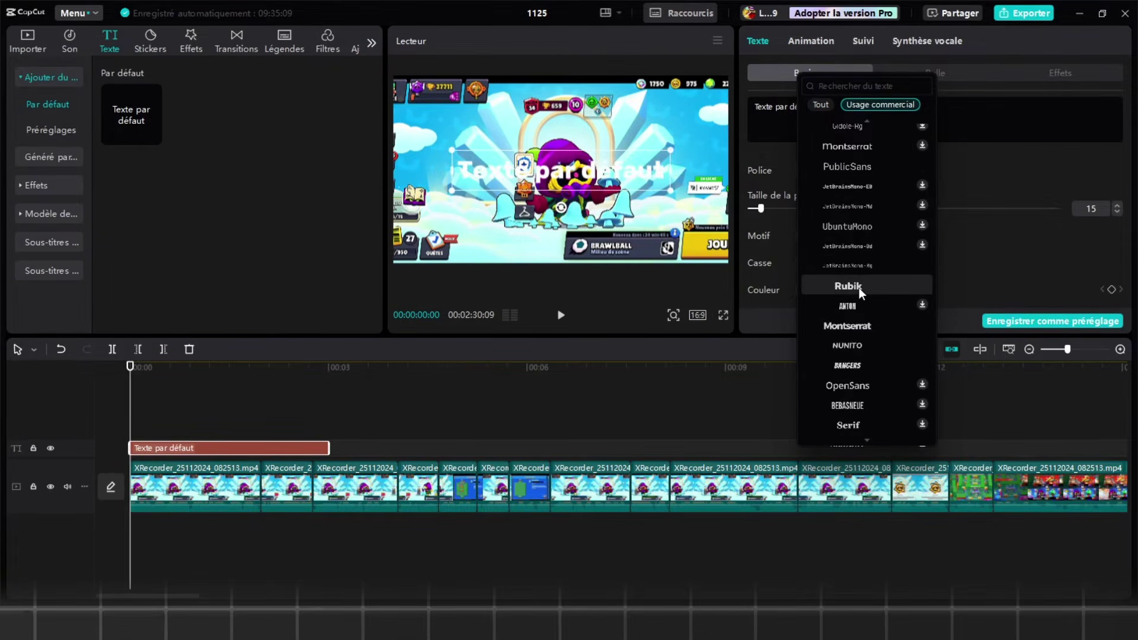
{"action": "left_click", "coordinate": [859, 344]}
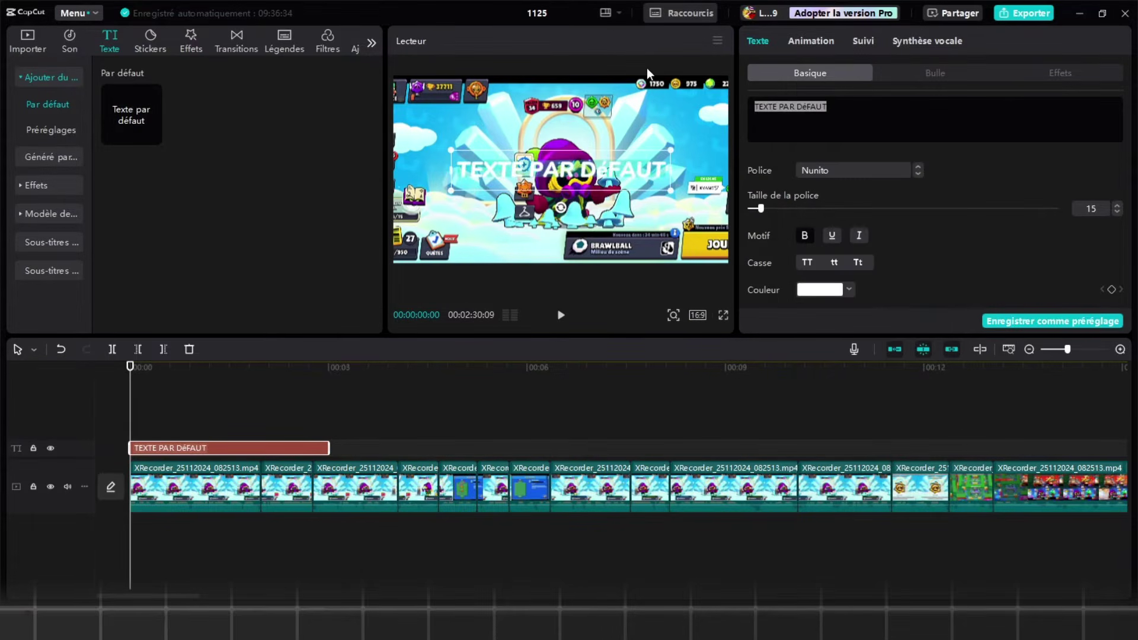
- Replace the default text's wording with "OK DU COUP"
{"action": "type", "text": "OK DU COUO"}
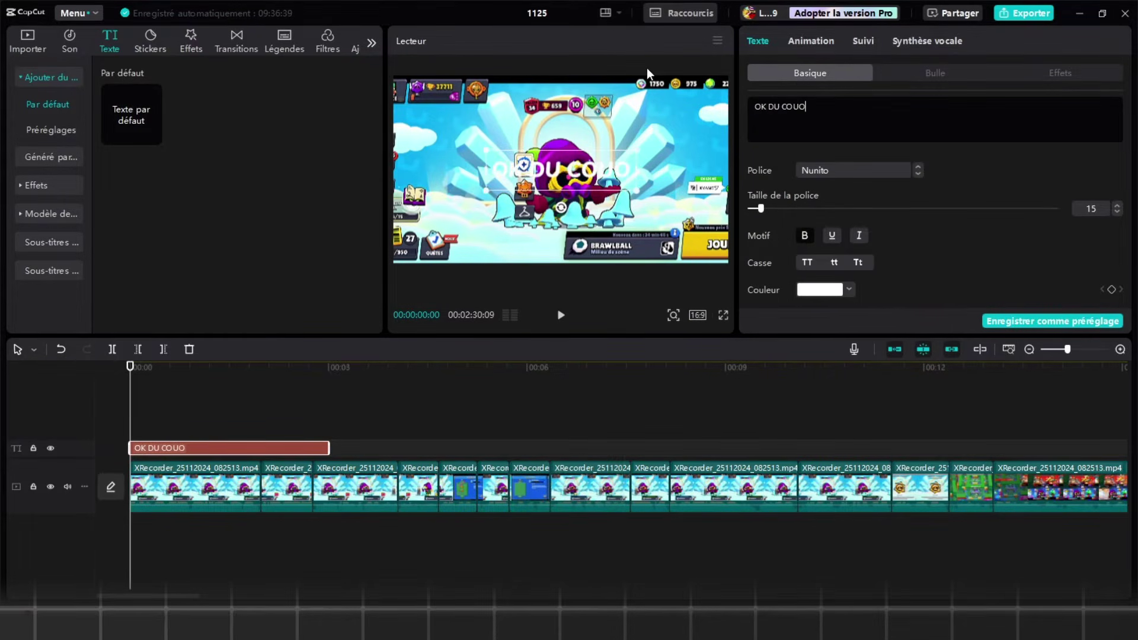
{"action": "key", "text": "BackSpace"}
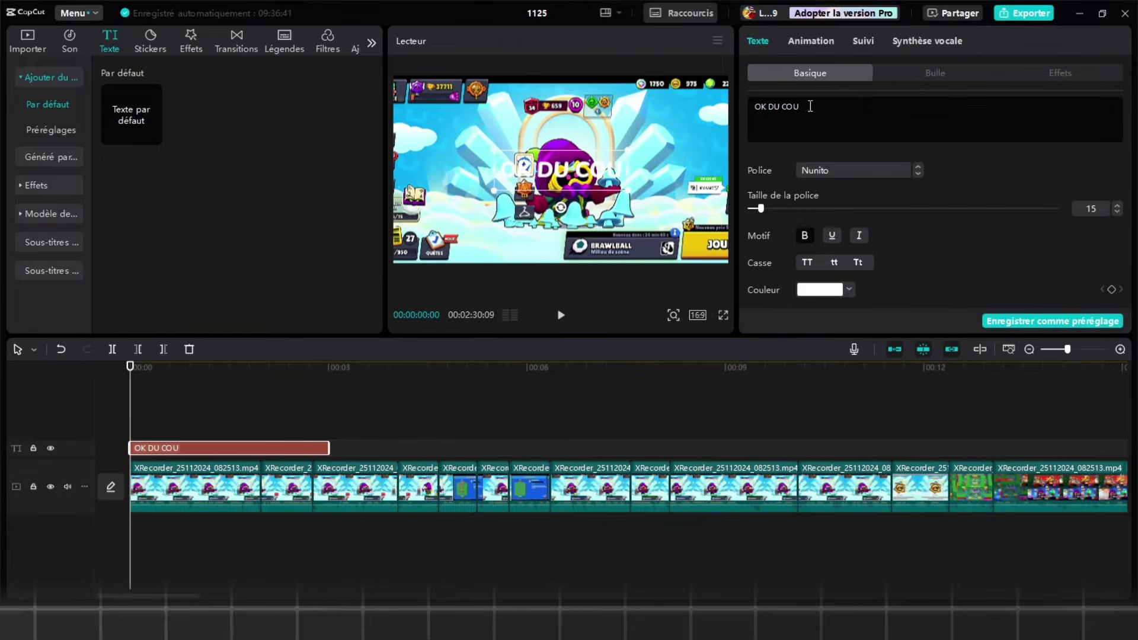
{"action": "type", "text": "¨P"}
{"action": "key", "text": "BackSpace"}
{"action": "key", "text": "BackSpace"}
{"action": "type", "text": "P"}
- Enable a black shadow on the OK DU COUP text with 100% opacity and 8% blur
{"action": "scroll", "coordinate": [816, 190], "scroll_direction": "down", "scroll_amount": 10}
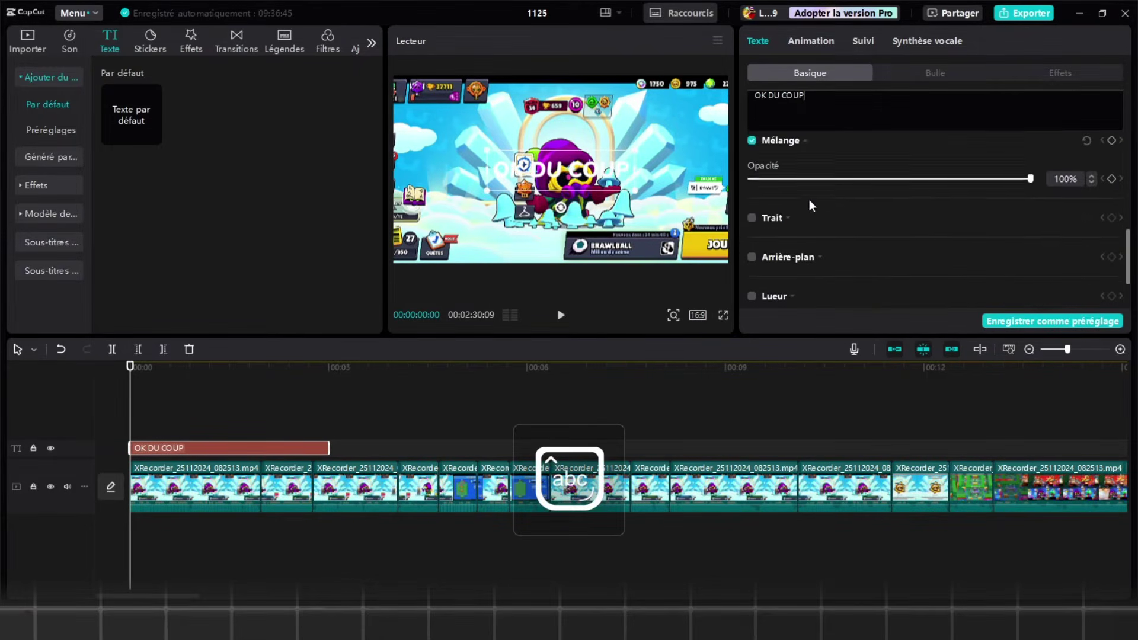
{"action": "left_click", "coordinate": [752, 250]}
{"action": "scroll", "coordinate": [842, 235], "scroll_direction": "down", "scroll_amount": 3}
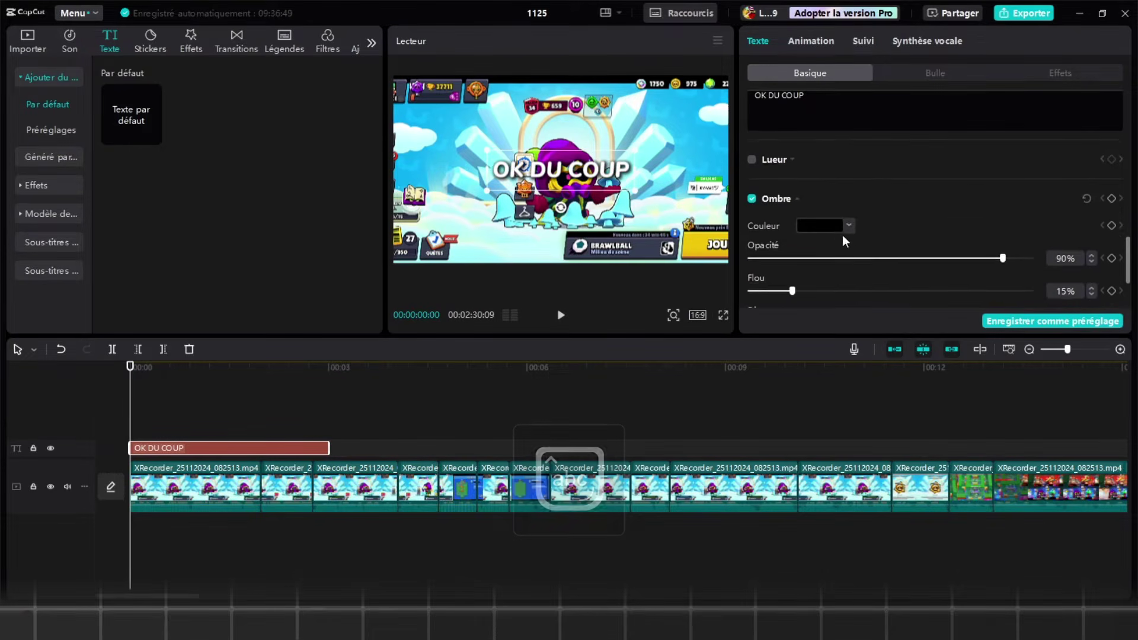
{"action": "left_click_drag", "start_coordinate": [794, 240], "coordinate": [771, 240]}
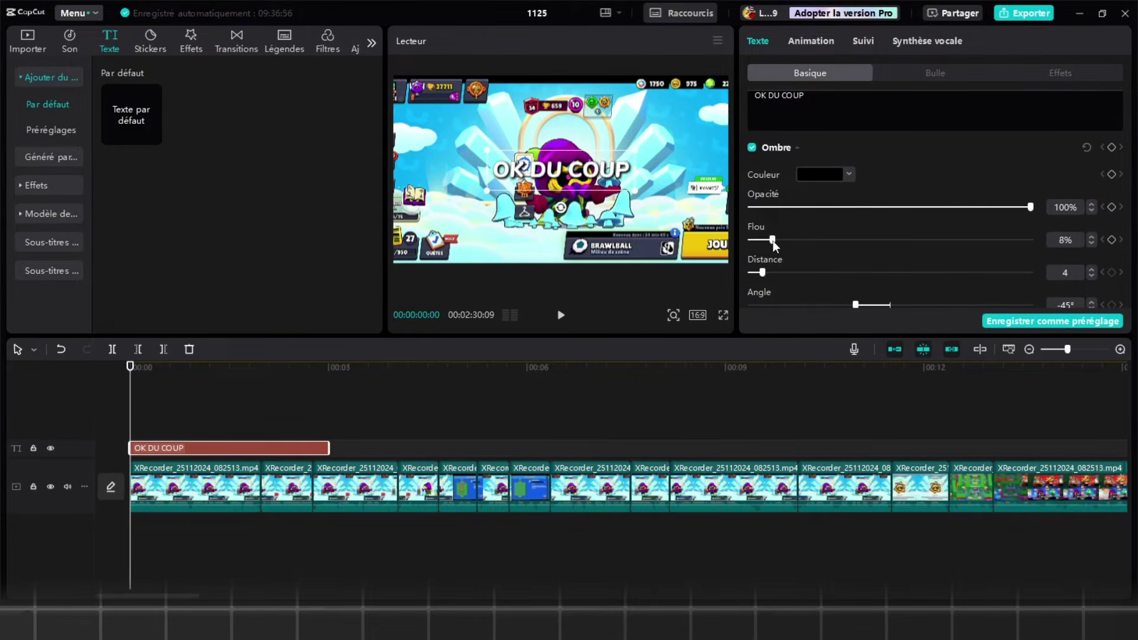
- Enable a glow on the OK DU COUP text using the non-Pro style, with intensity 39 and range 69
{"action": "scroll", "coordinate": [809, 251], "scroll_direction": "up", "scroll_amount": 3}
{"action": "scroll", "coordinate": [788, 258], "scroll_direction": "up", "scroll_amount": 5}
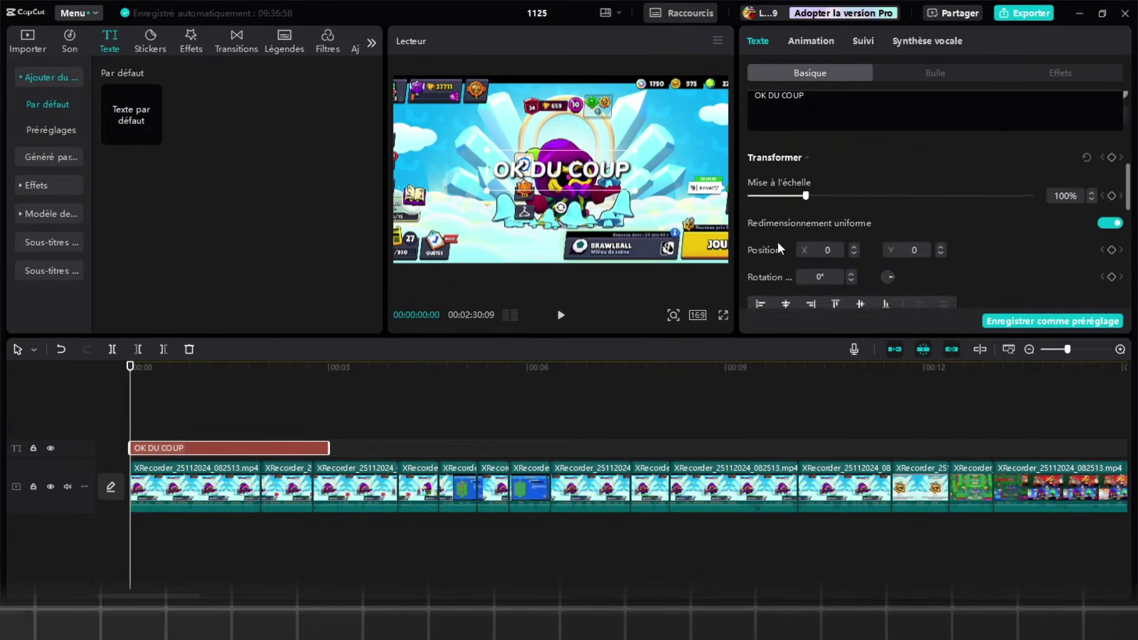
{"action": "scroll", "coordinate": [779, 244], "scroll_direction": "down", "scroll_amount": 6}
{"action": "left_click", "coordinate": [753, 226]}
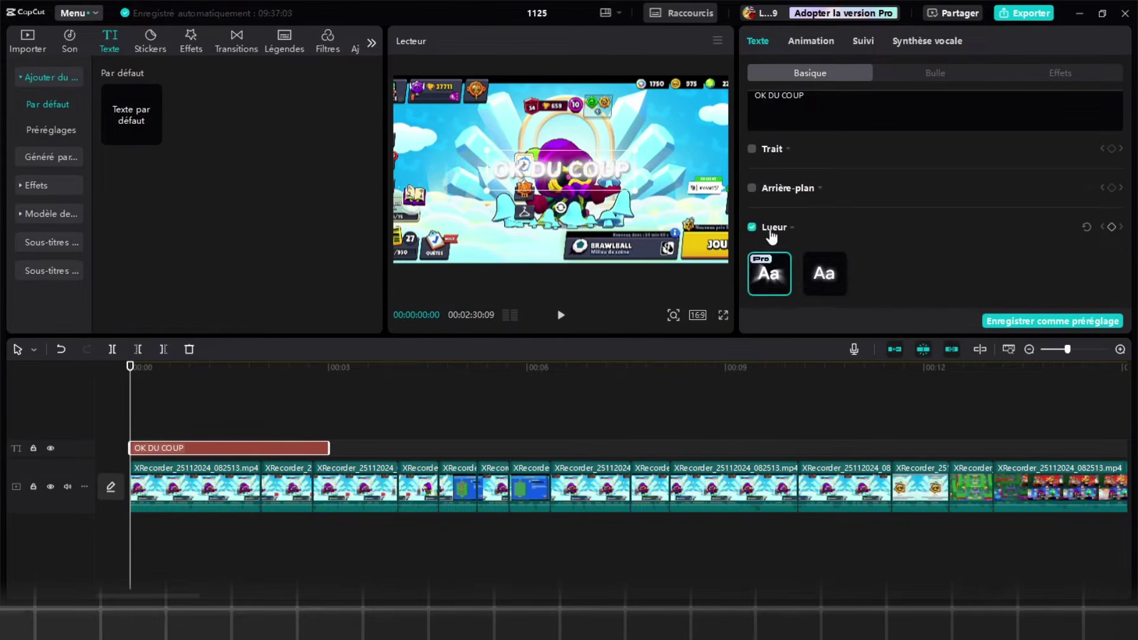
{"action": "scroll", "coordinate": [824, 242], "scroll_direction": "down", "scroll_amount": 2}
{"action": "scroll", "coordinate": [842, 255], "scroll_direction": "down", "scroll_amount": 1}
{"action": "left_click_drag", "start_coordinate": [861, 282], "coordinate": [934, 277]}
{"action": "left_click_drag", "start_coordinate": [875, 246], "coordinate": [856, 248]}
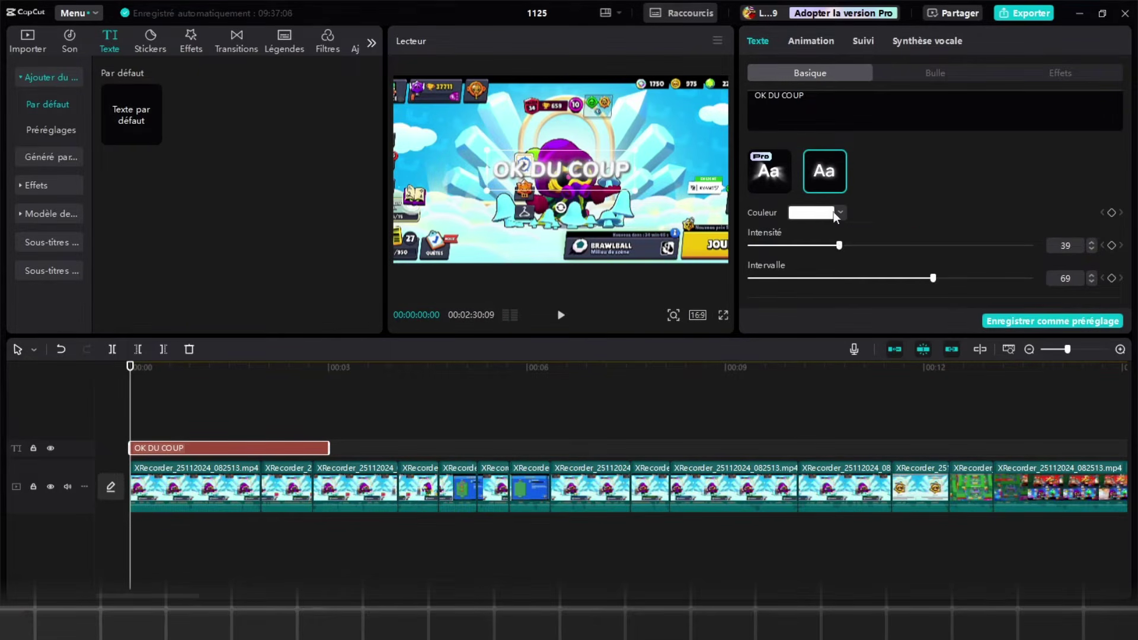
- Set both the glow colour and the fill colour of the OK DU COUP text to yellow FFCD00
{"action": "left_click", "coordinate": [835, 214]}
{"action": "left_click", "coordinate": [859, 415]}
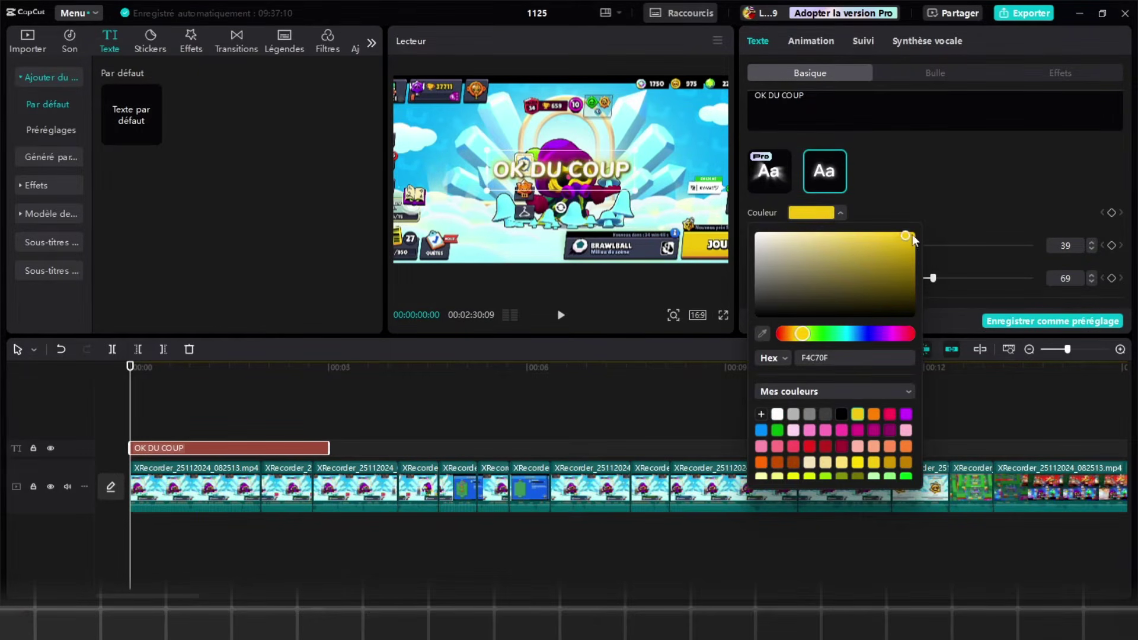
{"action": "left_click", "coordinate": [928, 205]}
{"action": "scroll", "coordinate": [910, 187], "scroll_direction": "up", "scroll_amount": 10}
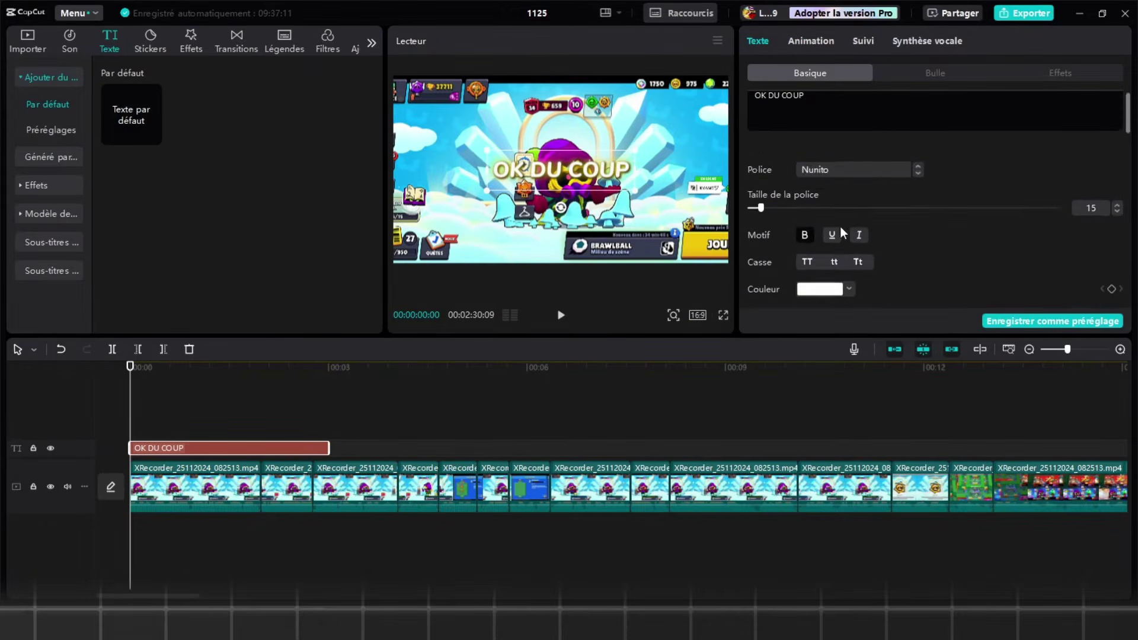
{"action": "left_click", "coordinate": [850, 238]}
{"action": "left_click", "coordinate": [866, 440]}
{"action": "left_click", "coordinate": [912, 211]}
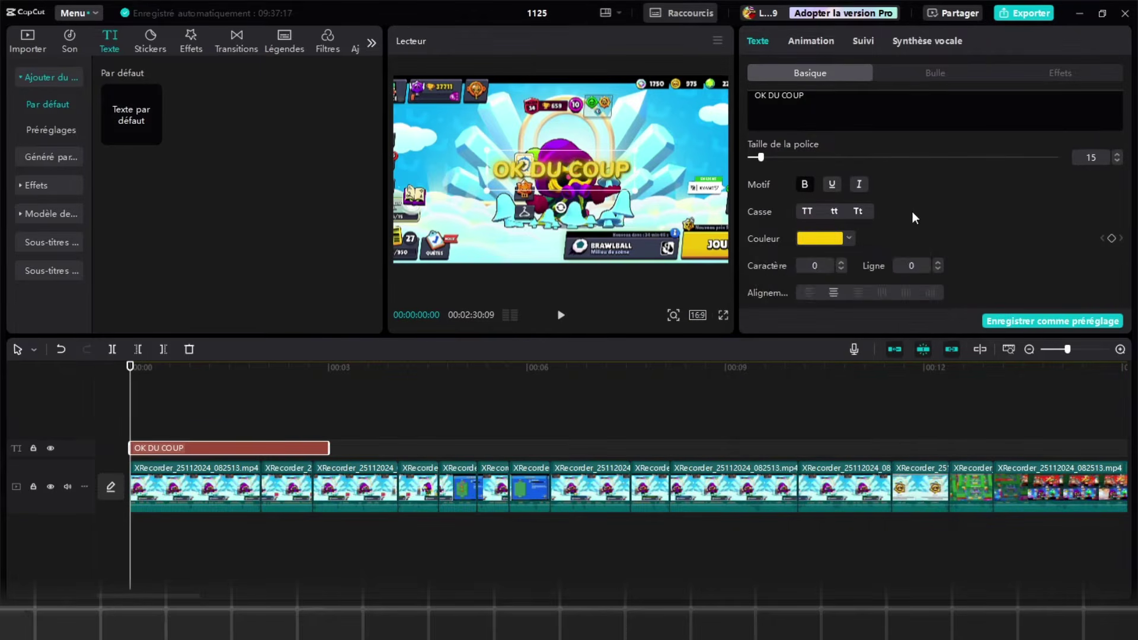
- Preview the OK DU COUP text over the video in full screen at 00:00:00:34
{"action": "left_click", "coordinate": [147, 426]}
{"action": "left_click", "coordinate": [723, 315]}
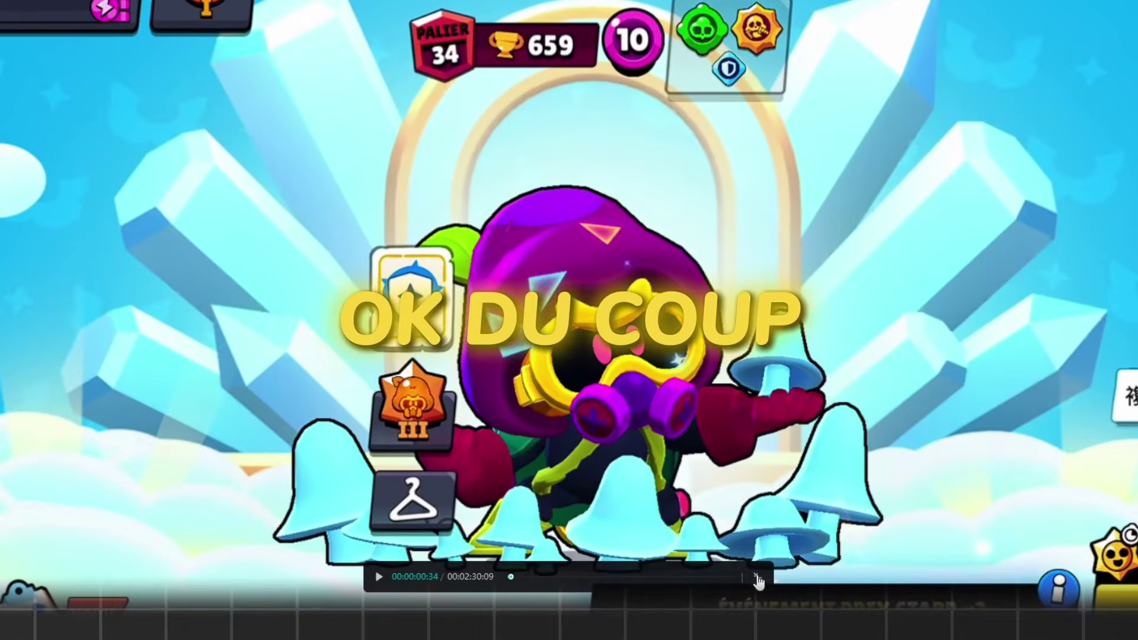
{"action": "left_click", "coordinate": [759, 587]}
- Set the OK DU COUP text's shadow blur to 11% and its shadow distance to 10
{"action": "left_click", "coordinate": [183, 449]}
{"action": "scroll", "coordinate": [881, 223], "scroll_direction": "down", "scroll_amount": 5}
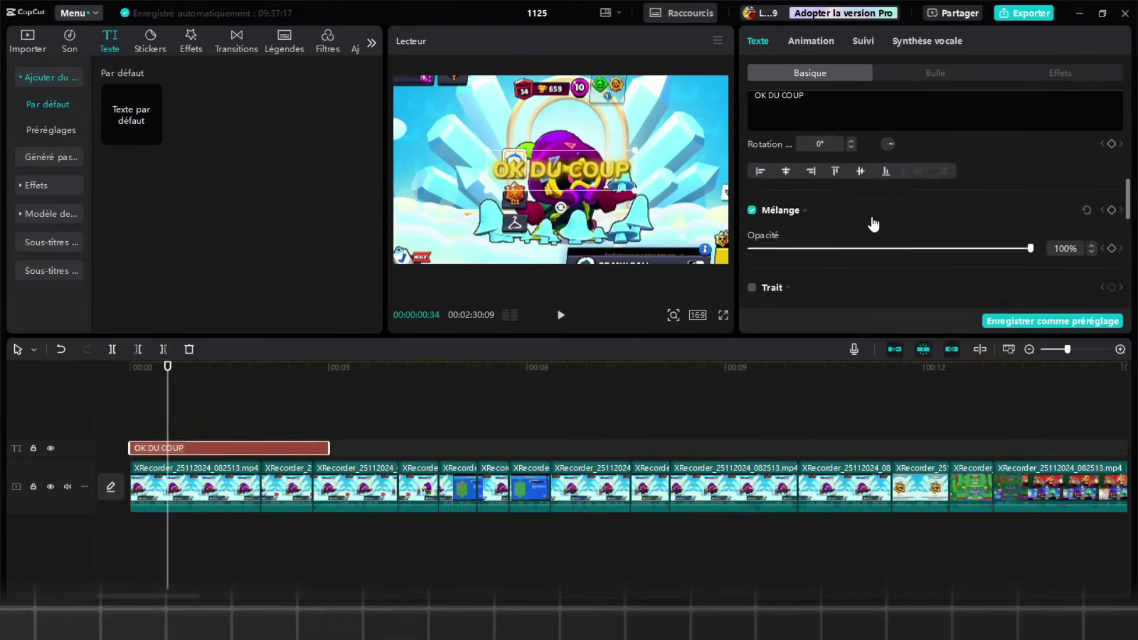
{"action": "scroll", "coordinate": [854, 215], "scroll_direction": "down", "scroll_amount": 3}
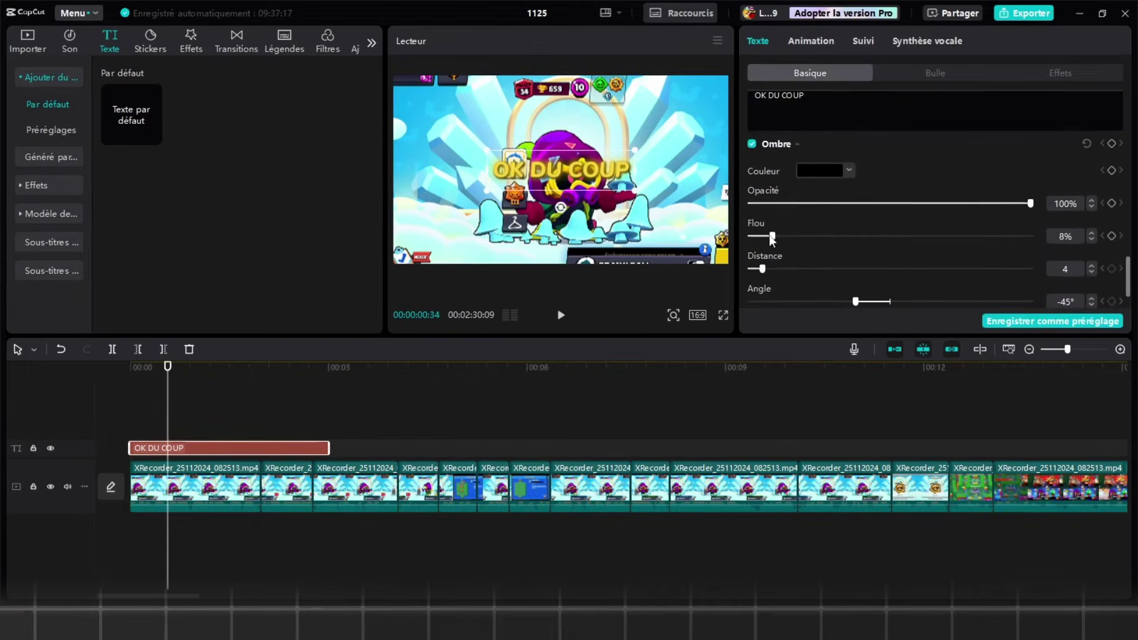
{"action": "mouse_move", "coordinate": [799, 237]}
{"action": "left_mouse_down"}
{"action": "mouse_move", "coordinate": [824, 236]}
{"action": "mouse_move", "coordinate": [787, 237]}
{"action": "left_mouse_up"}
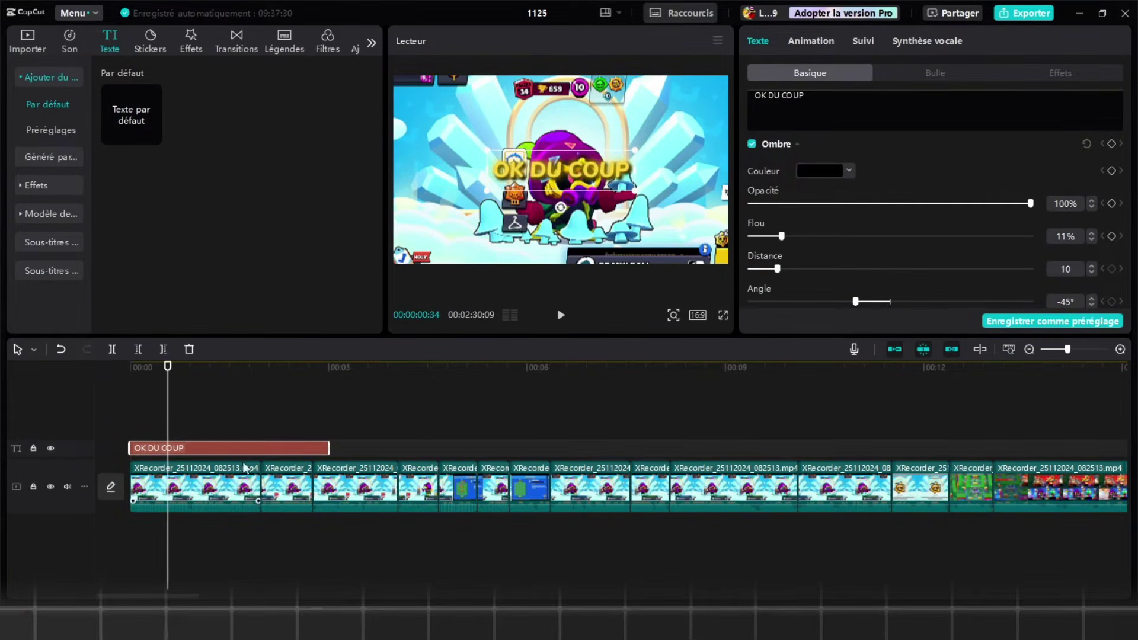
- Trim the OK DU COUP text clip to end at 00:00:00:25 and paste a copy directly after it
{"action": "left_click", "coordinate": [199, 405]}
{"action": "left_click_drag", "start_coordinate": [200, 406], "coordinate": [164, 412]}
{"action": "scroll", "coordinate": [155, 440], "scroll_direction": "up", "scroll_amount": 1}
{"action": "key", "text": "space"}
{"action": "left_click", "coordinate": [173, 450]}
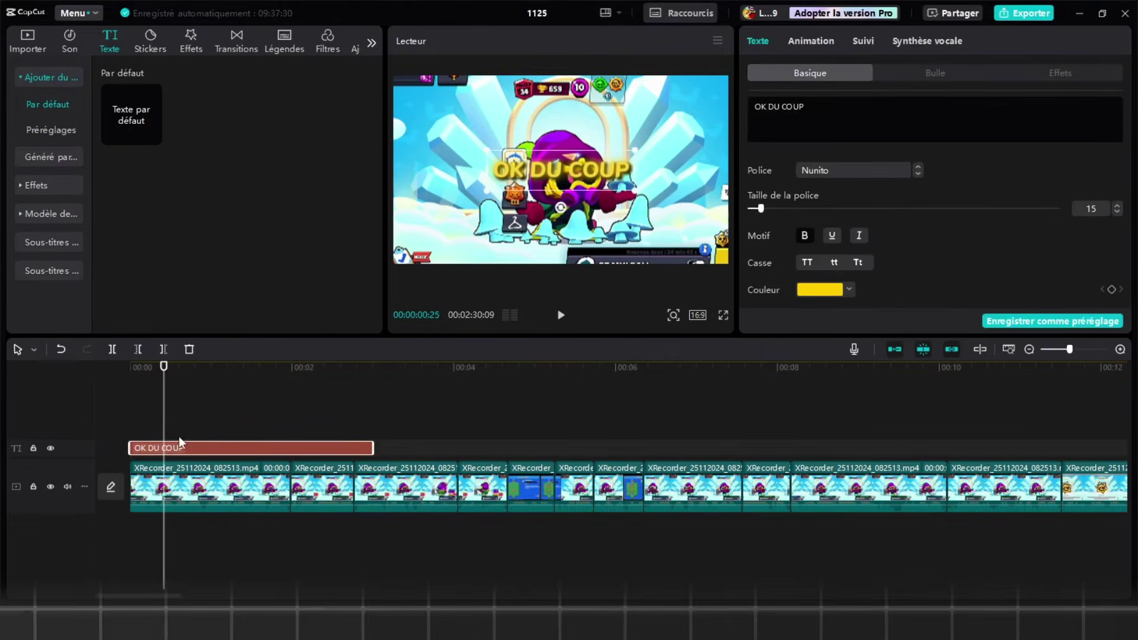
{"action": "key", "text": "w"}
{"action": "key", "text": "ctrl+v"}
- Replace the wording of the pasted text clip with "LES GARS"
{"action": "left_click", "coordinate": [844, 123]}
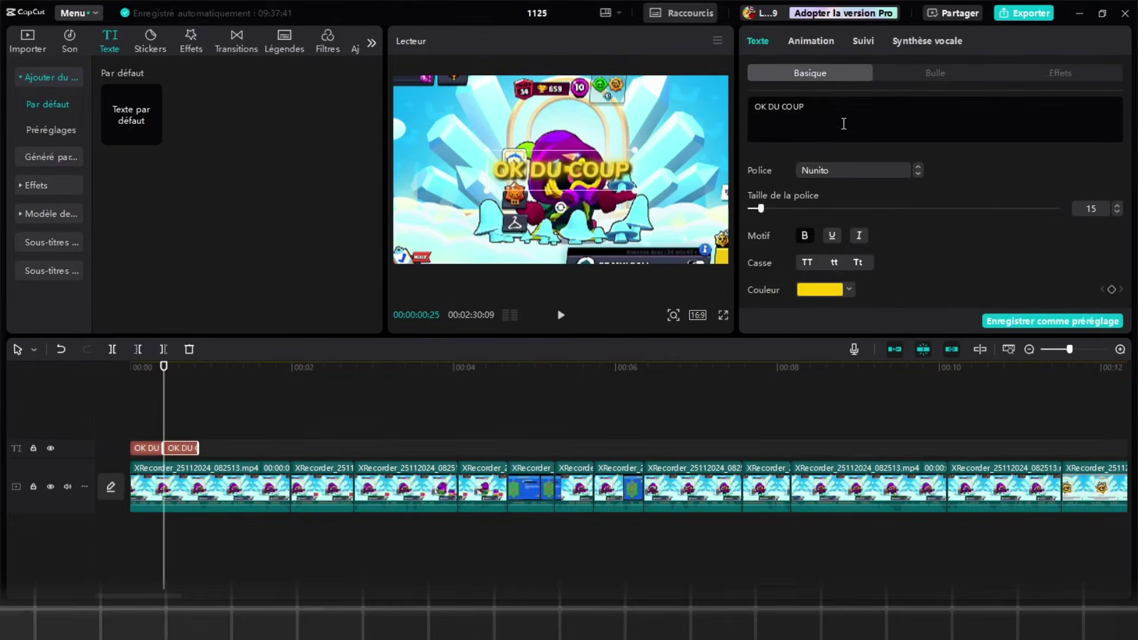
{"action": "key", "text": "ctrl+a"}
{"action": "key", "text": "Caps_Lock"}
{"action": "type", "text": "LES GARS"}
- Change the fill colour and the glow colour of the LES GARS text to white
{"action": "left_click", "coordinate": [820, 289]}
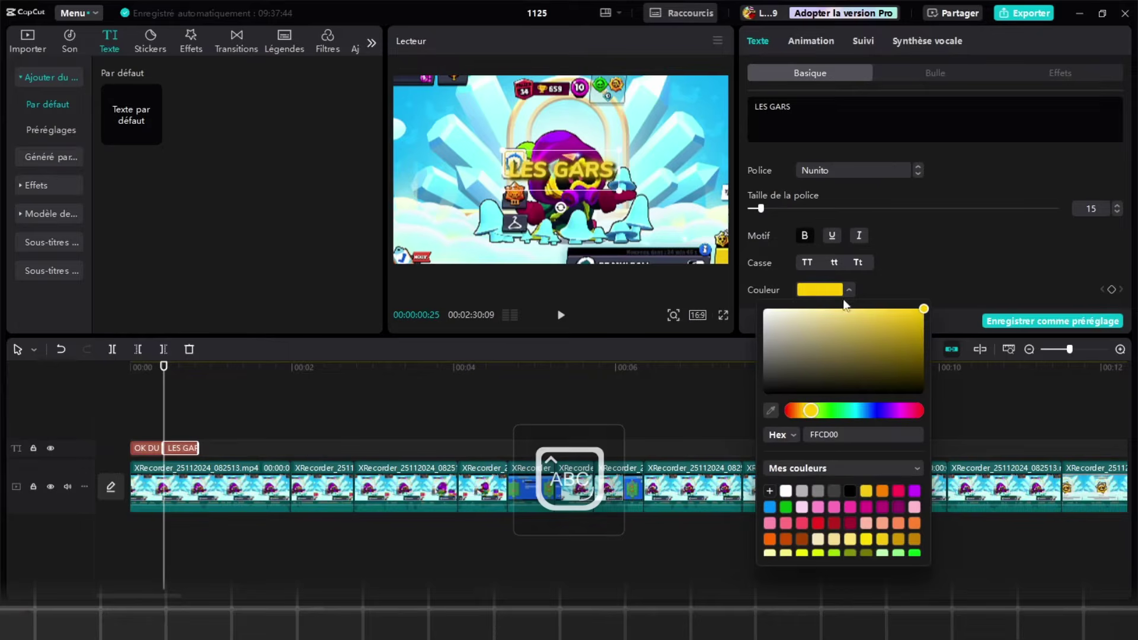
{"action": "left_click", "coordinate": [786, 491]}
{"action": "left_click", "coordinate": [915, 237]}
{"action": "scroll", "coordinate": [855, 216], "scroll_direction": "down", "scroll_amount": 10}
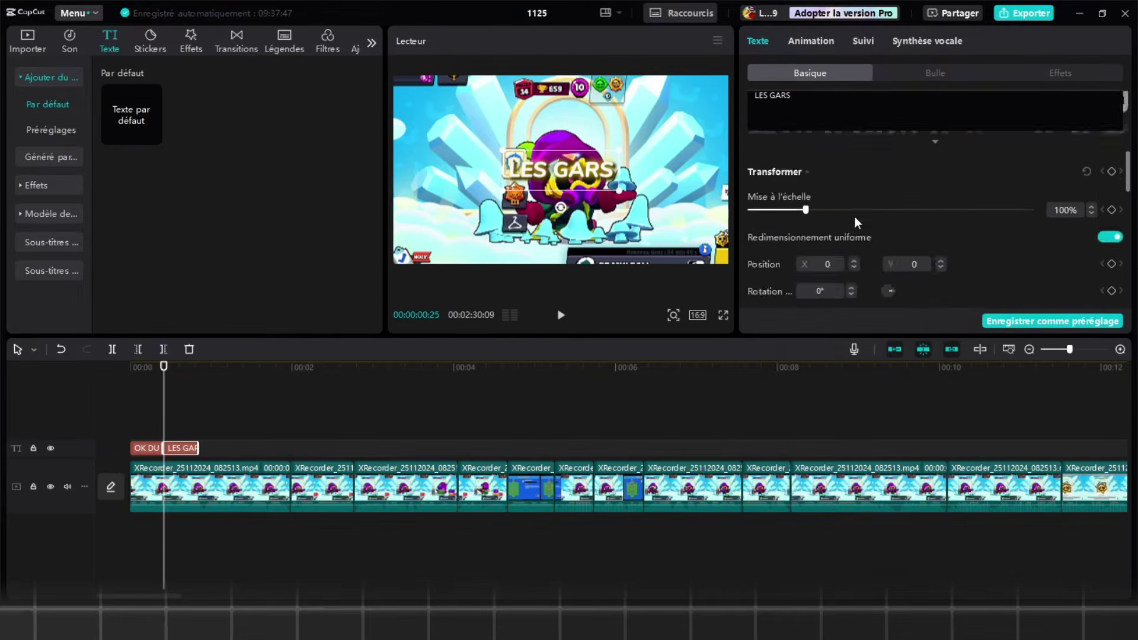
{"action": "left_click", "coordinate": [839, 137]}
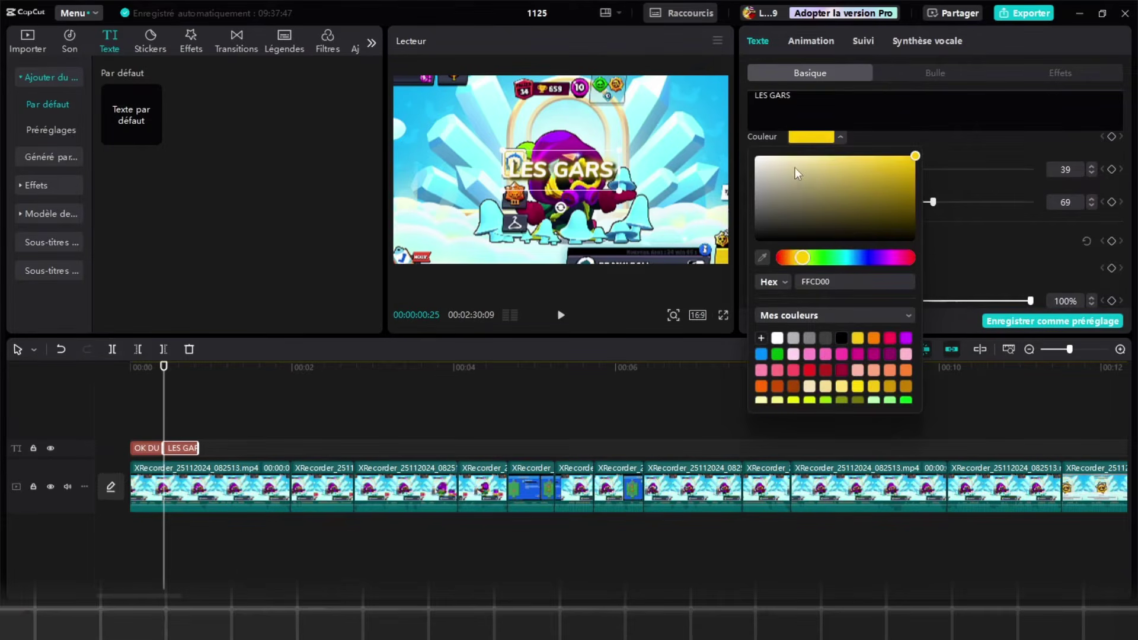
{"action": "left_click_drag", "start_coordinate": [795, 167], "coordinate": [697, 69]}
{"action": "left_click", "coordinate": [841, 136]}
{"action": "scroll", "coordinate": [898, 152], "scroll_direction": "up", "scroll_amount": 1}
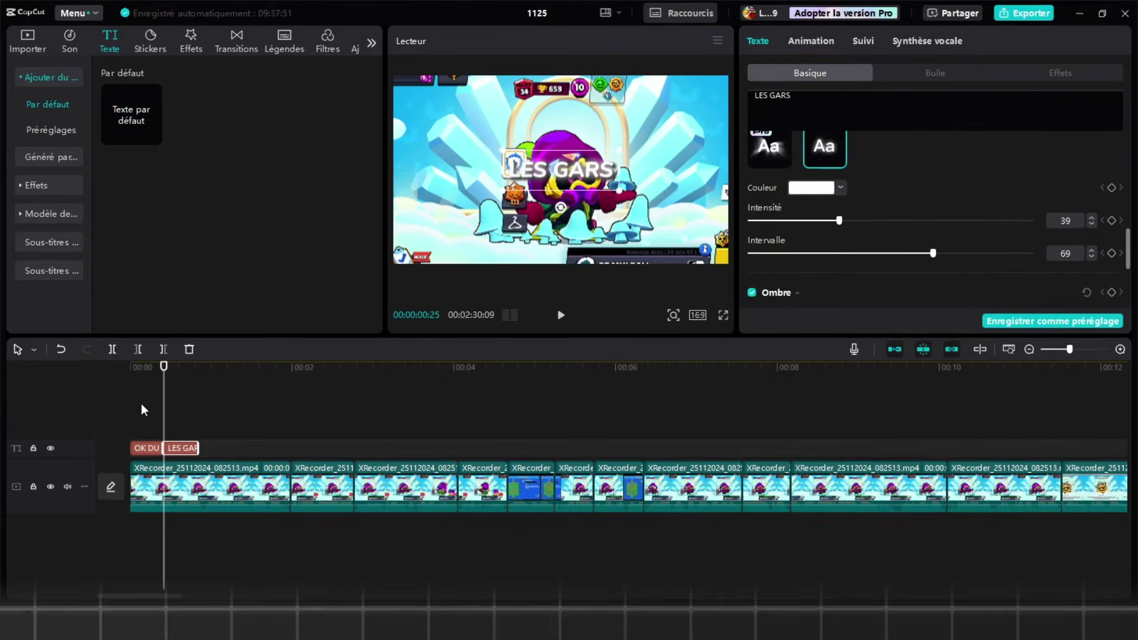
- Select both text clips and enlarge them together in the preview, then deselect them
{"action": "mouse_move", "coordinate": [141, 410]}
{"action": "left_mouse_down"}
{"action": "mouse_move", "coordinate": [125, 399]}
{"action": "mouse_move", "coordinate": [219, 415]}
{"action": "mouse_move", "coordinate": [159, 412]}
{"action": "left_mouse_up"}
{"action": "left_click", "coordinate": [148, 449]}
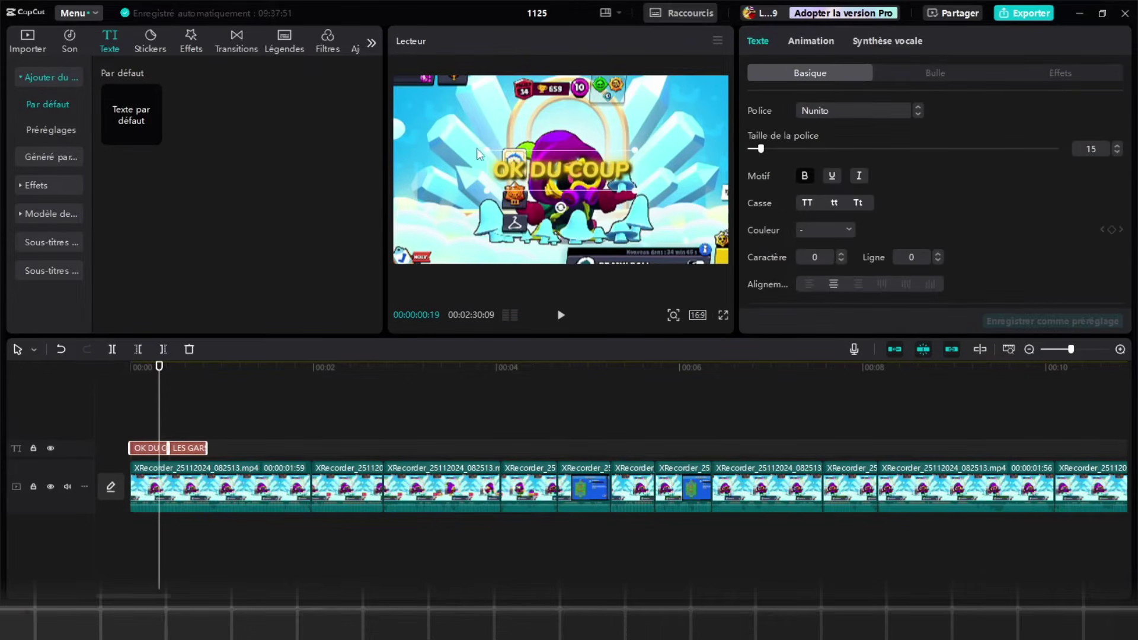
{"action": "left_click_drag", "start_coordinate": [486, 148], "coordinate": [456, 121]}
{"action": "left_click", "coordinate": [181, 430]}
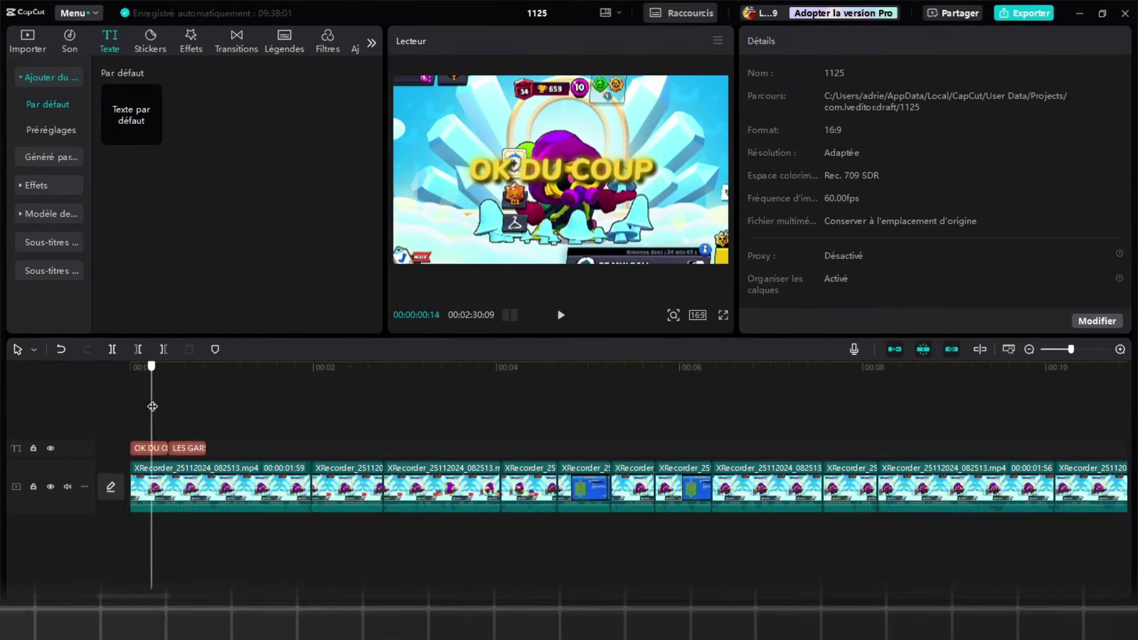
- Set the scale of the LES GARS text clip to 135% to match the OK DU COUP text
{"action": "left_click", "coordinate": [150, 448]}
{"action": "scroll", "coordinate": [920, 223], "scroll_direction": "down", "scroll_amount": 5}
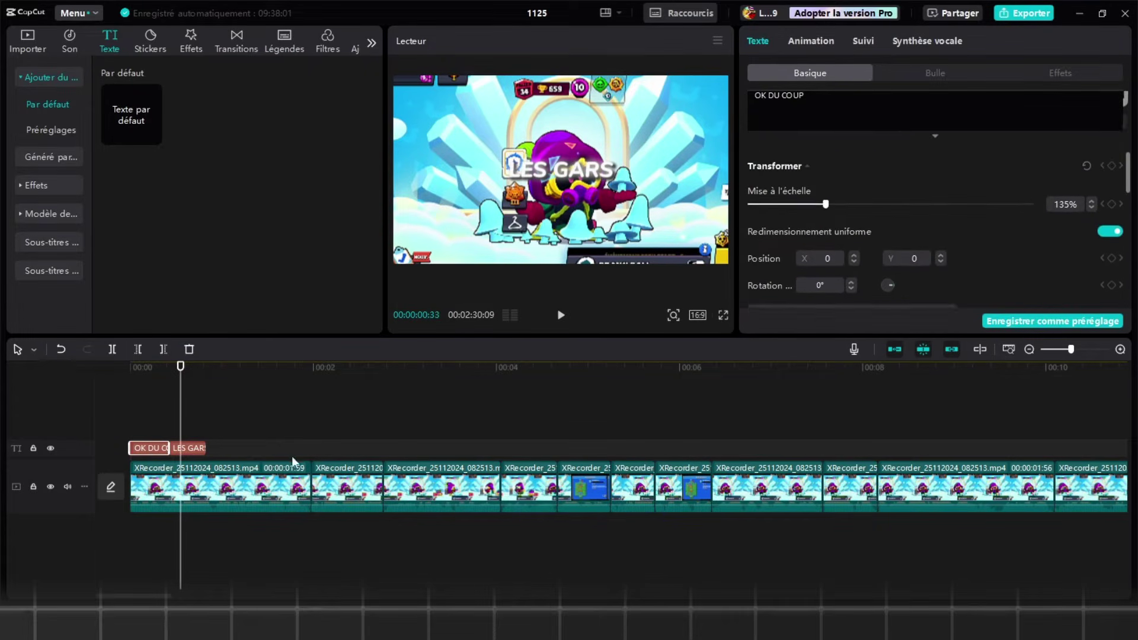
{"action": "left_click", "coordinate": [188, 448]}
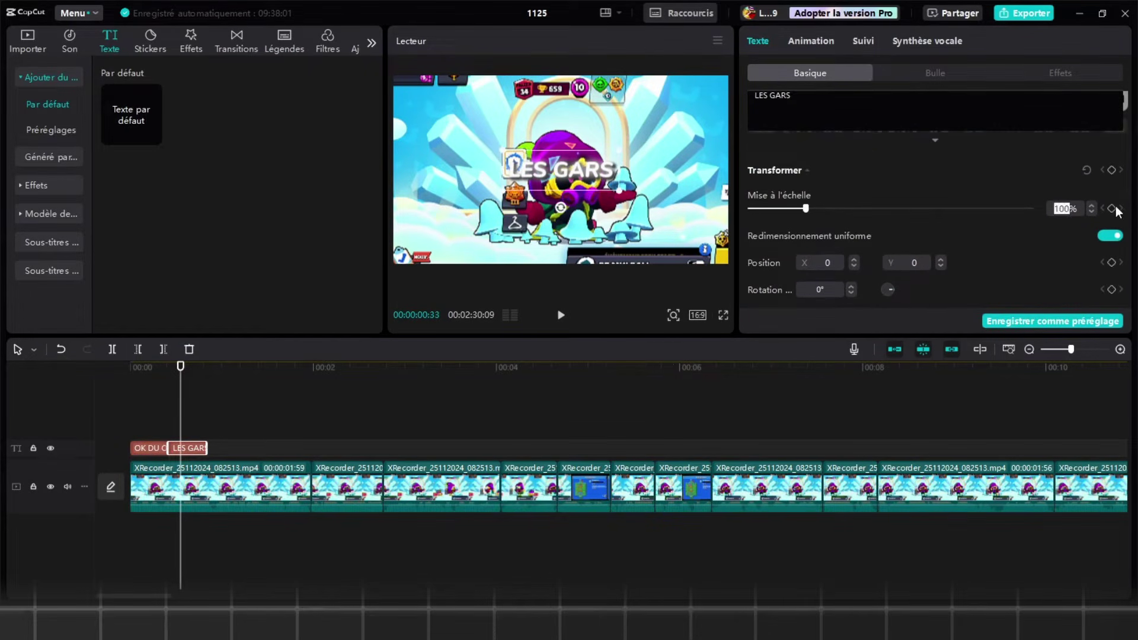
{"action": "scroll", "coordinate": [215, 418], "scroll_direction": "up", "scroll_amount": 1}
{"action": "left_click", "coordinate": [216, 418]}
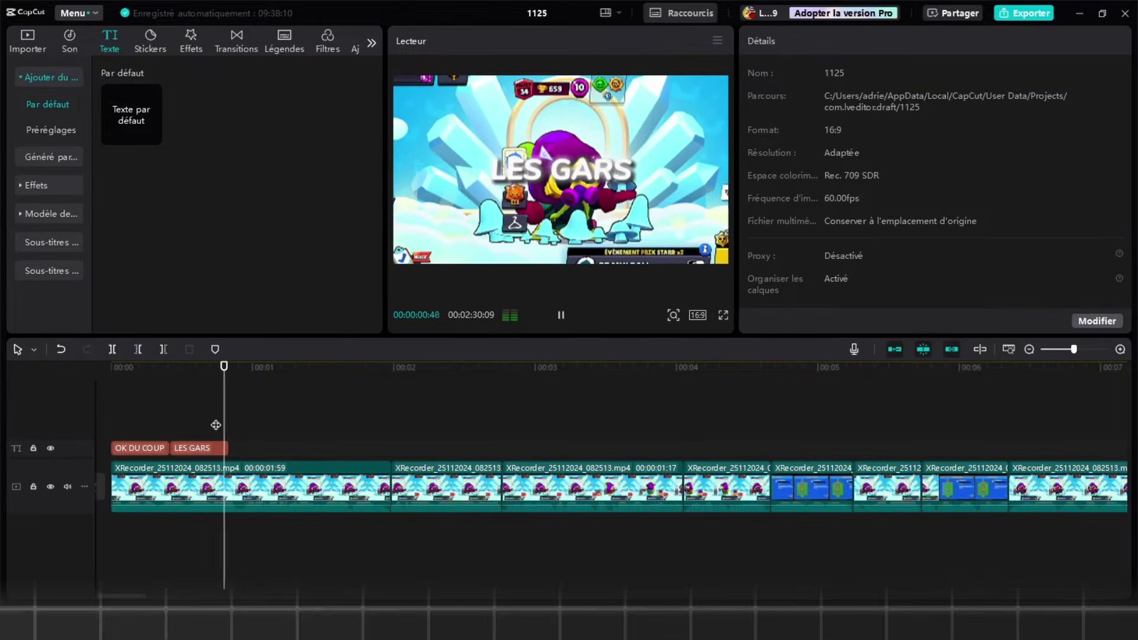
- Extend the wording of the second text clip to "LES GARS LA"
{"action": "left_click", "coordinate": [199, 448]}
{"action": "left_click", "coordinate": [804, 111]}
{"action": "type", "text": "LA"}
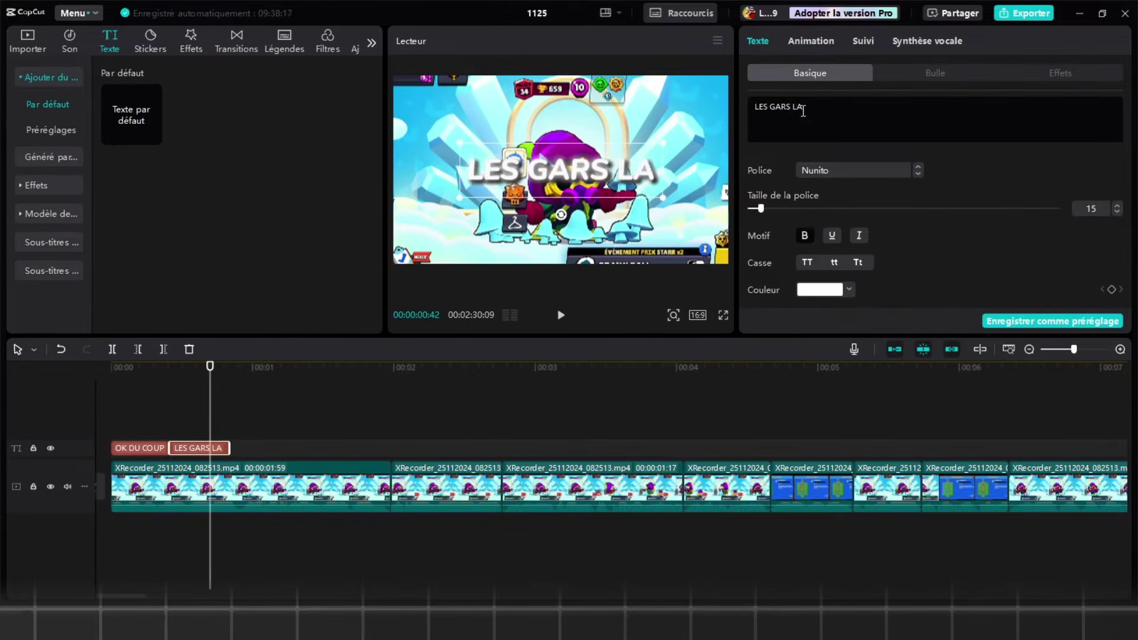
{"action": "left_click", "coordinate": [234, 431]}
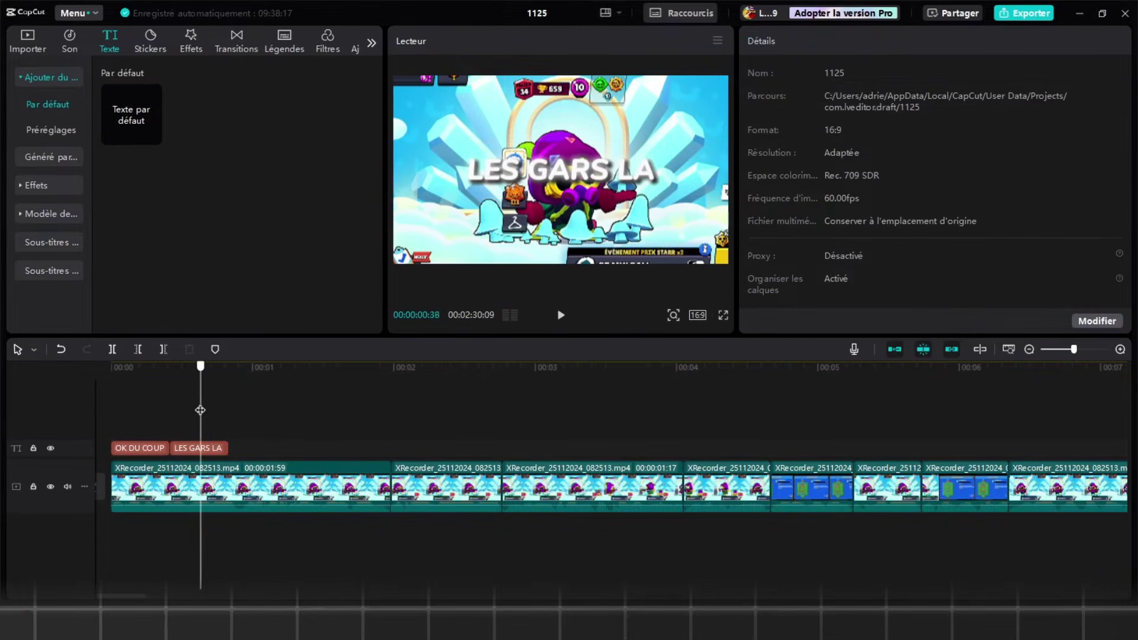
- Paste a copy of the LES GARS LA clip directly after it and replace its wording with "ON SE RETROUVE"
{"action": "left_click", "coordinate": [225, 442]}
{"action": "key", "text": "ctrl+c"}
{"action": "key", "text": "ctrl+v"}
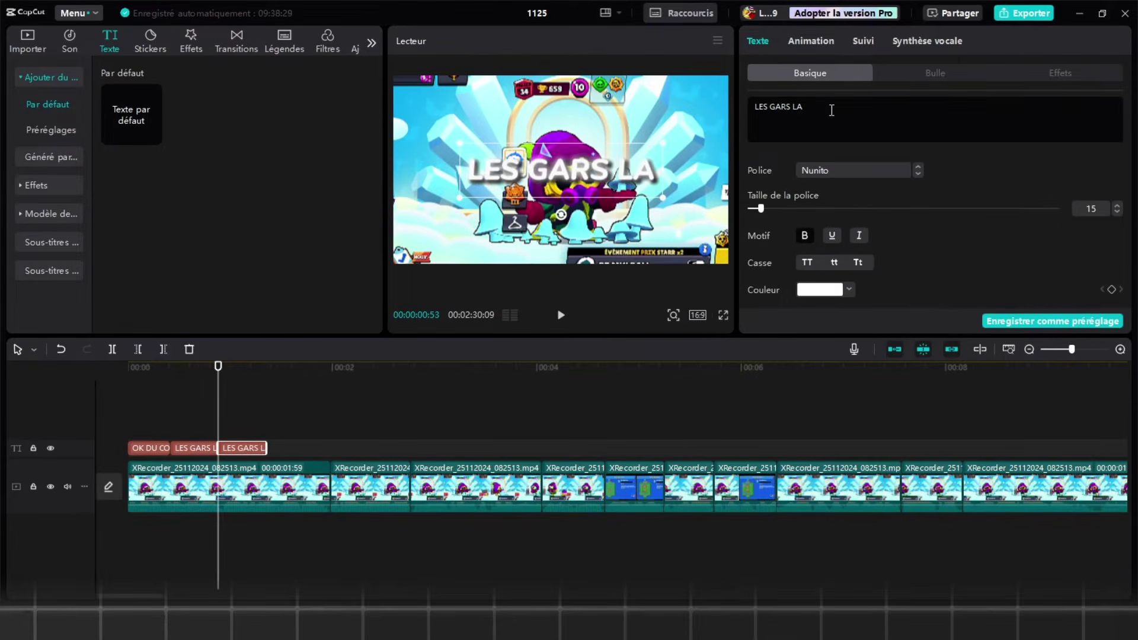
{"action": "type", "text": "ON SE R"}
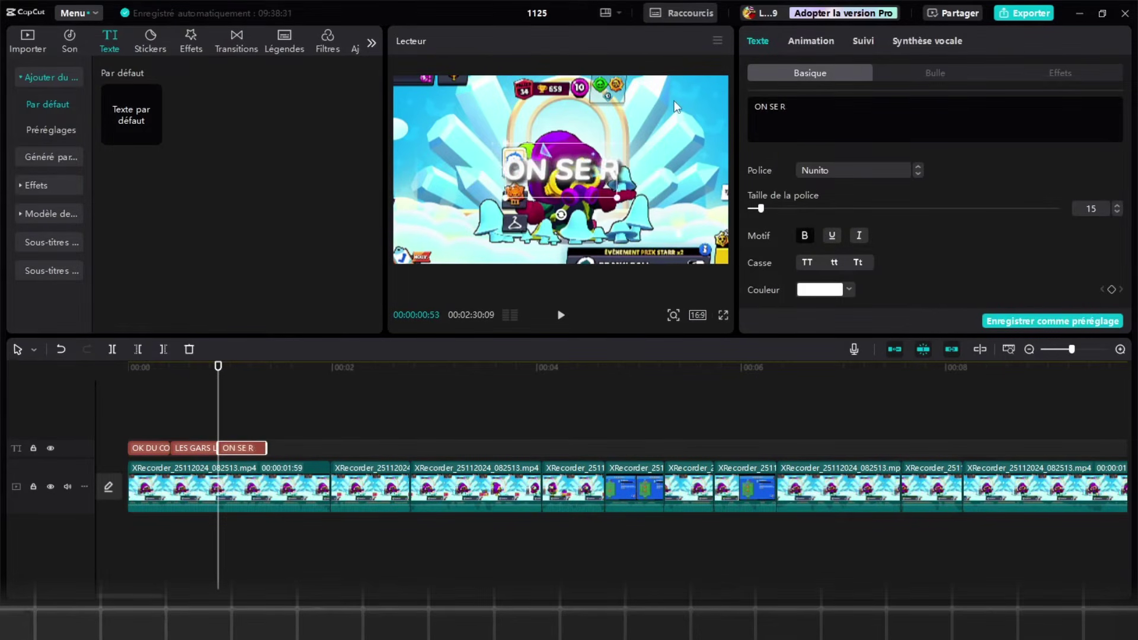
{"action": "type", "text": "ETROUVE"}
- Set the scale of the ON SE RETROUVE, OK DU COUP and LES GARS LA text clips to 120%
{"action": "scroll", "coordinate": [869, 207], "scroll_direction": "down", "scroll_amount": 5}
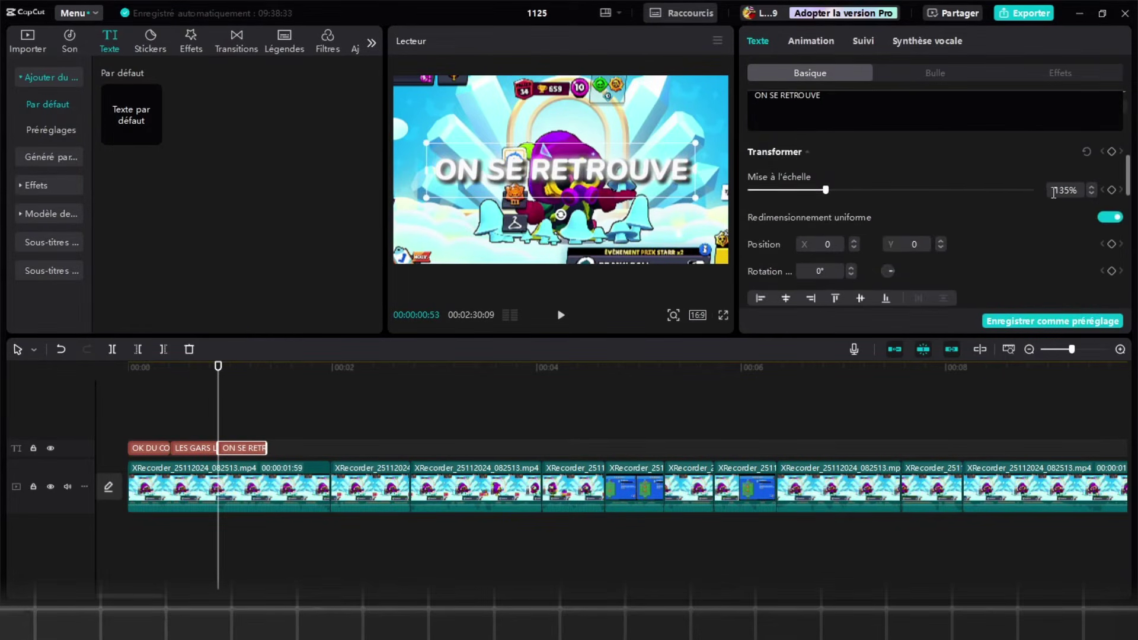
{"action": "type", "text": "120"}
{"action": "key", "text": "Return"}
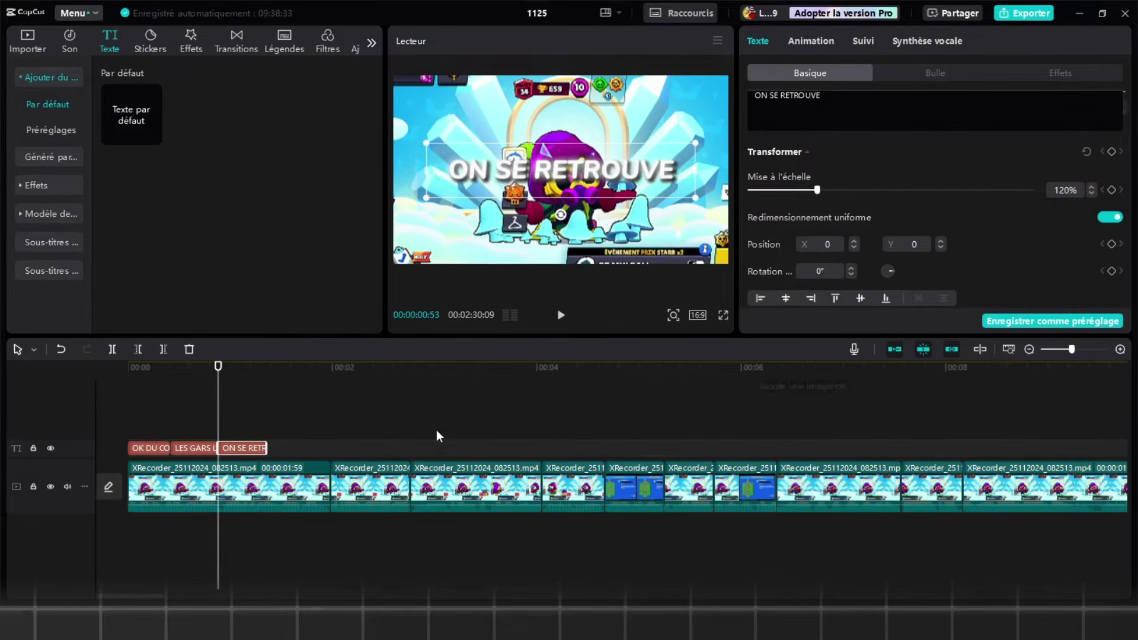
{"action": "left_click", "coordinate": [187, 414]}
{"action": "left_click", "coordinate": [145, 445]}
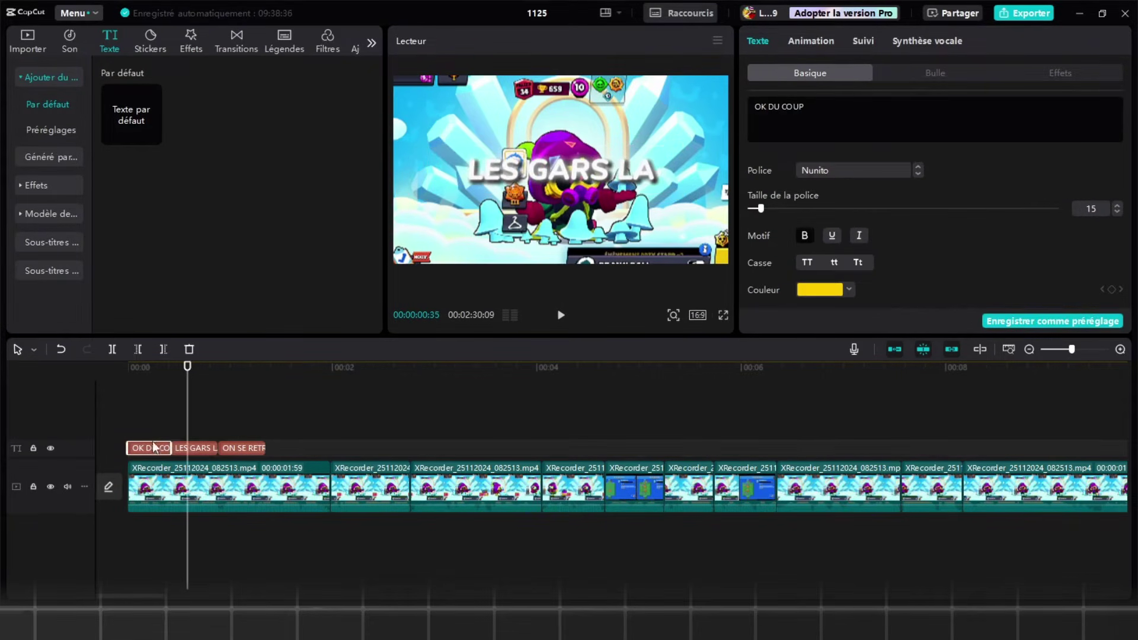
{"action": "scroll", "coordinate": [1020, 214], "scroll_direction": "down", "scroll_amount": 5}
{"action": "left_click", "coordinate": [1063, 264]}
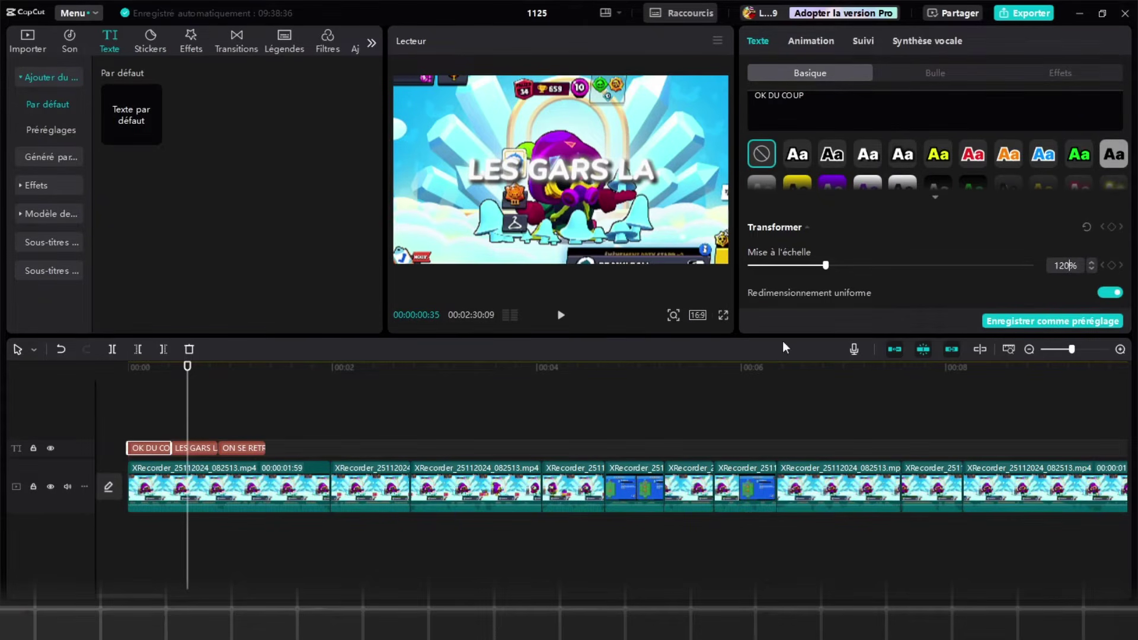
- Paste another text copy at 00:00:01:21, directly after ON SE RETROUVE, and change its wording to "SUR"
{"action": "left_click", "coordinate": [145, 404]}
{"action": "left_click", "coordinate": [295, 402]}
{"action": "key", "text": "space"}
{"action": "key", "text": "space"}
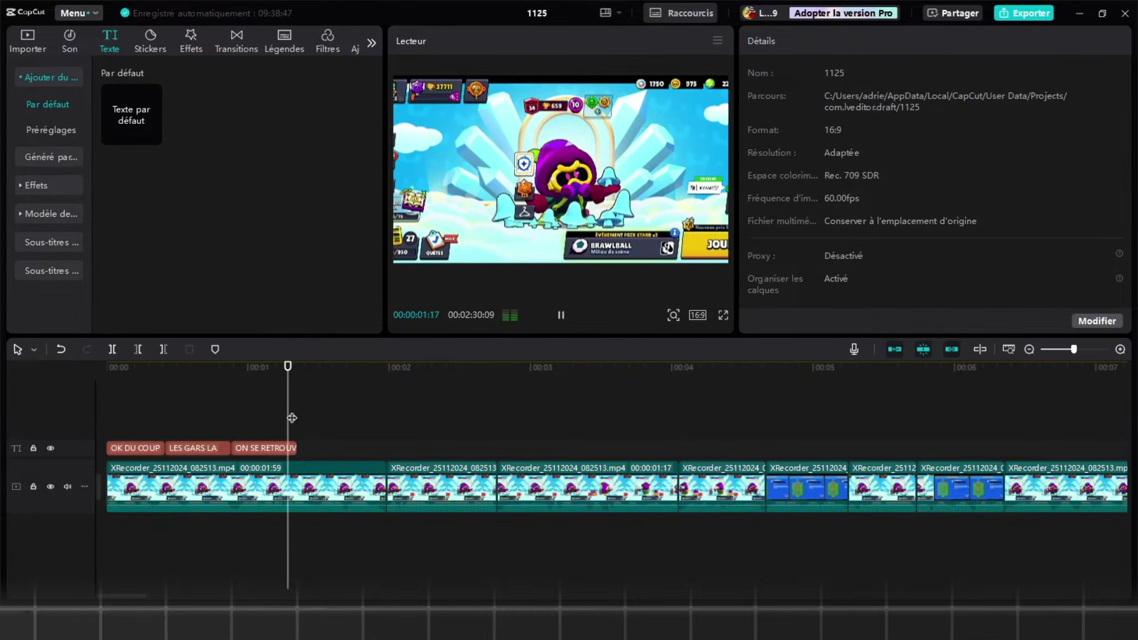
{"action": "key", "text": "ctrl+v"}
{"action": "type", "text": "SUR"}
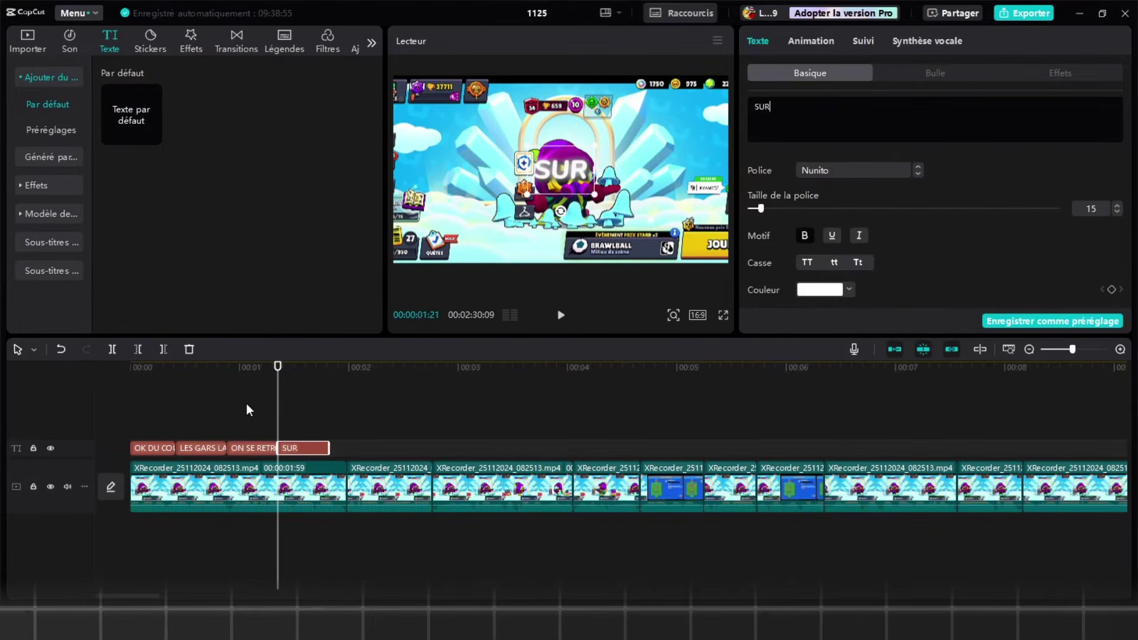
{"action": "left_click", "coordinate": [280, 433]}
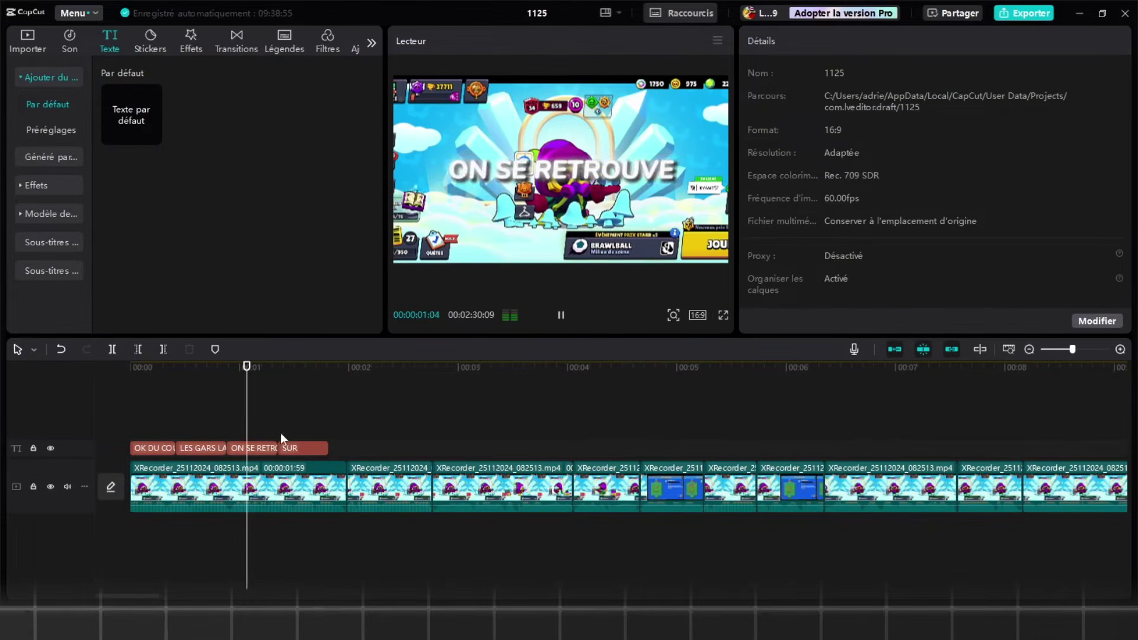
- Shorten the SUR text clip by trimming its end
{"action": "scroll", "coordinate": [251, 404], "scroll_direction": "down", "scroll_amount": 1}
{"action": "left_click", "coordinate": [287, 447]}
{"action": "left_click", "coordinate": [254, 432]}
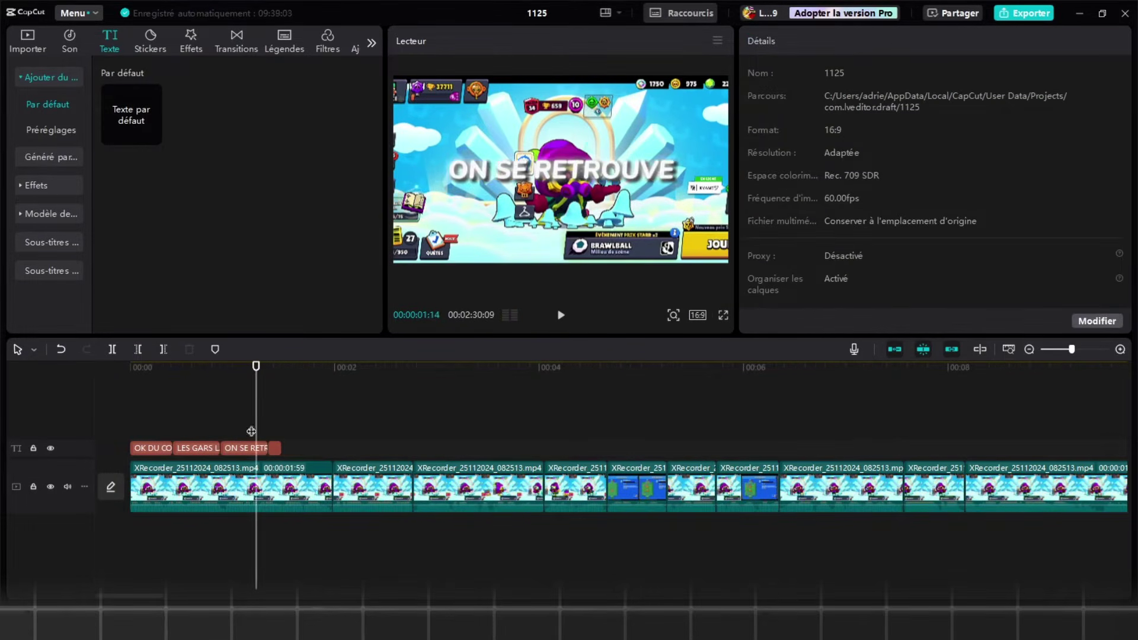
- Add a scale keyframe to the OK DU COUP text clip at 00:00:00:00
{"action": "scroll", "coordinate": [159, 448], "scroll_direction": "up", "scroll_amount": 1}
{"action": "left_click", "coordinate": [159, 449]}
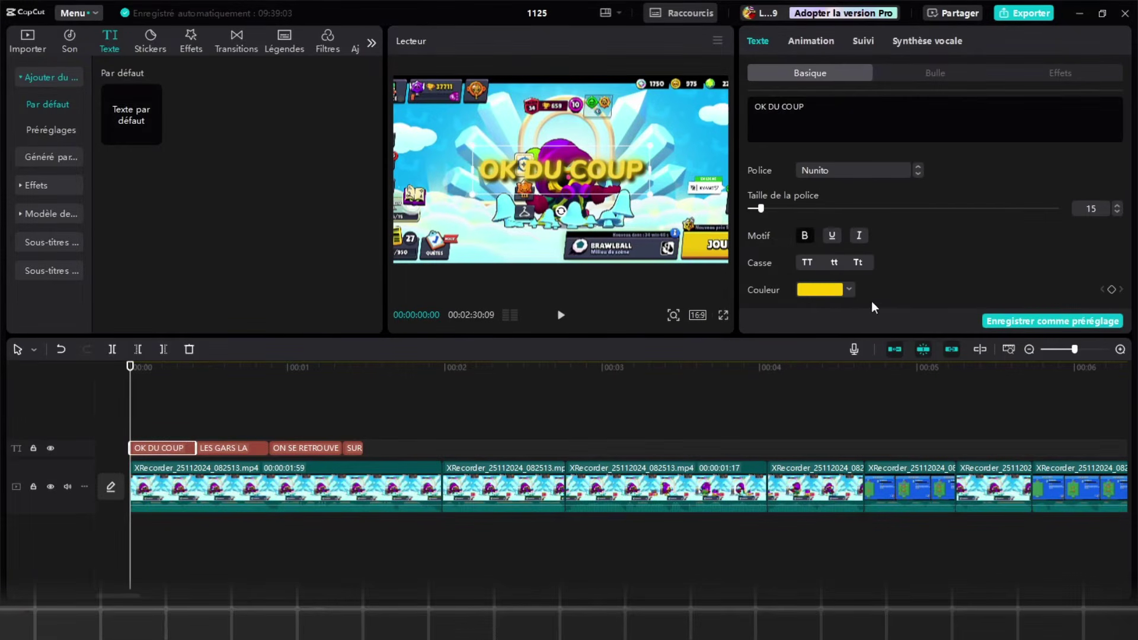
{"action": "scroll", "coordinate": [884, 262], "scroll_direction": "down", "scroll_amount": 5}
{"action": "scroll", "coordinate": [934, 236], "scroll_direction": "up", "scroll_amount": 4}
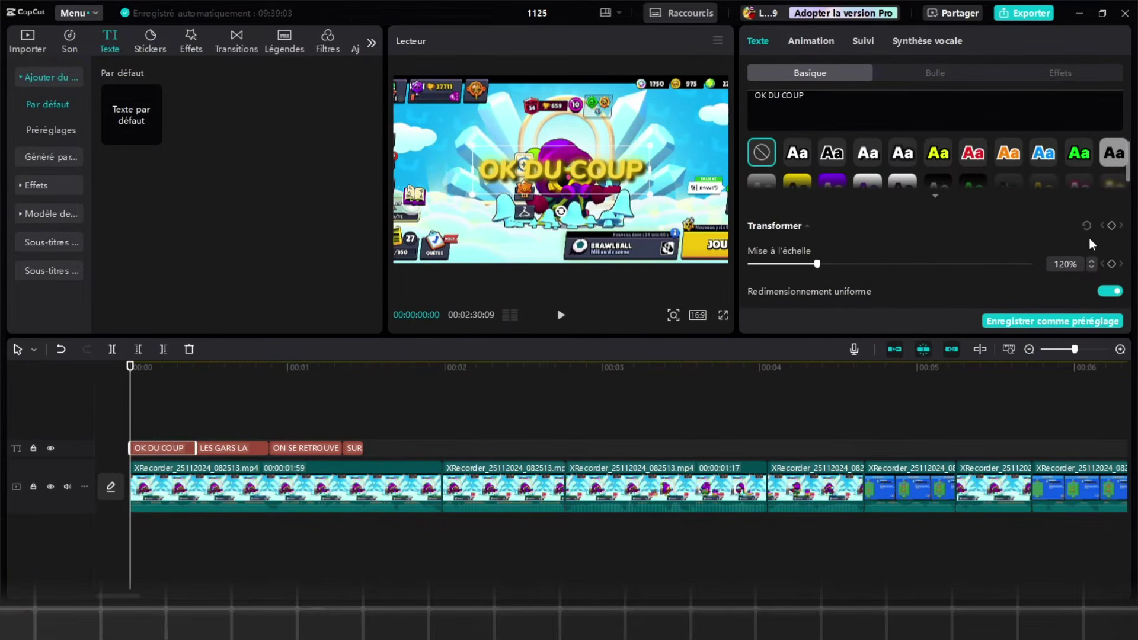
{"action": "left_click", "coordinate": [1112, 263]}
{"action": "scroll", "coordinate": [1030, 252], "scroll_direction": "down", "scroll_amount": 2}
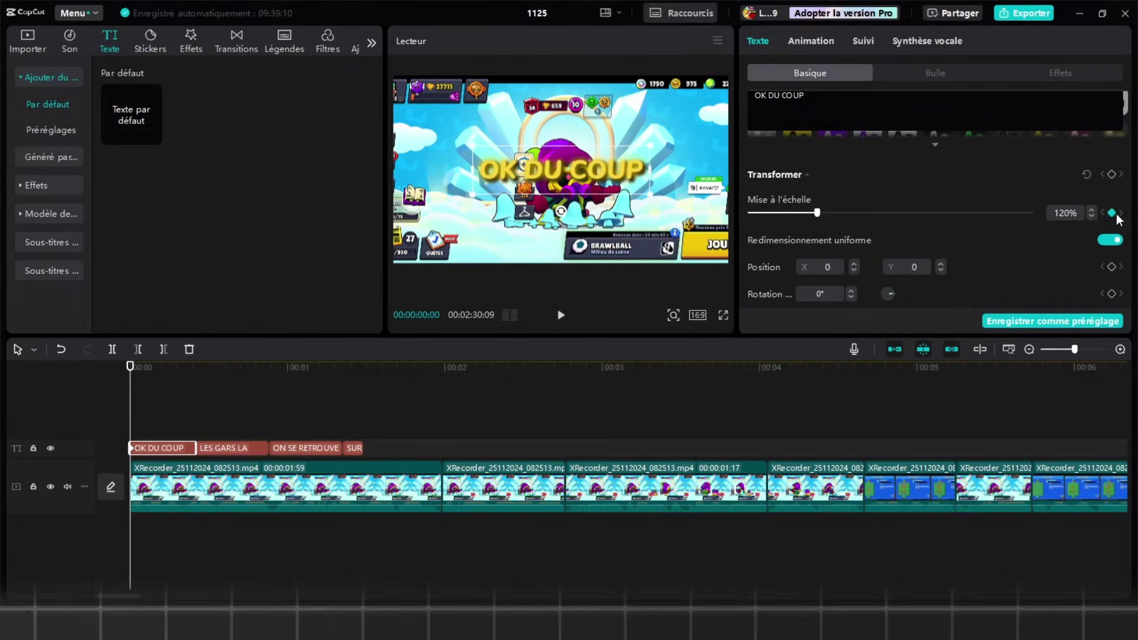
- Add a 120% scale keyframe at 00:00:00:05 on the OK DU COUP clip, set its starting keyframe to 1%, and preview the animation
{"action": "left_click_drag", "start_coordinate": [131, 404], "coordinate": [143, 403]}
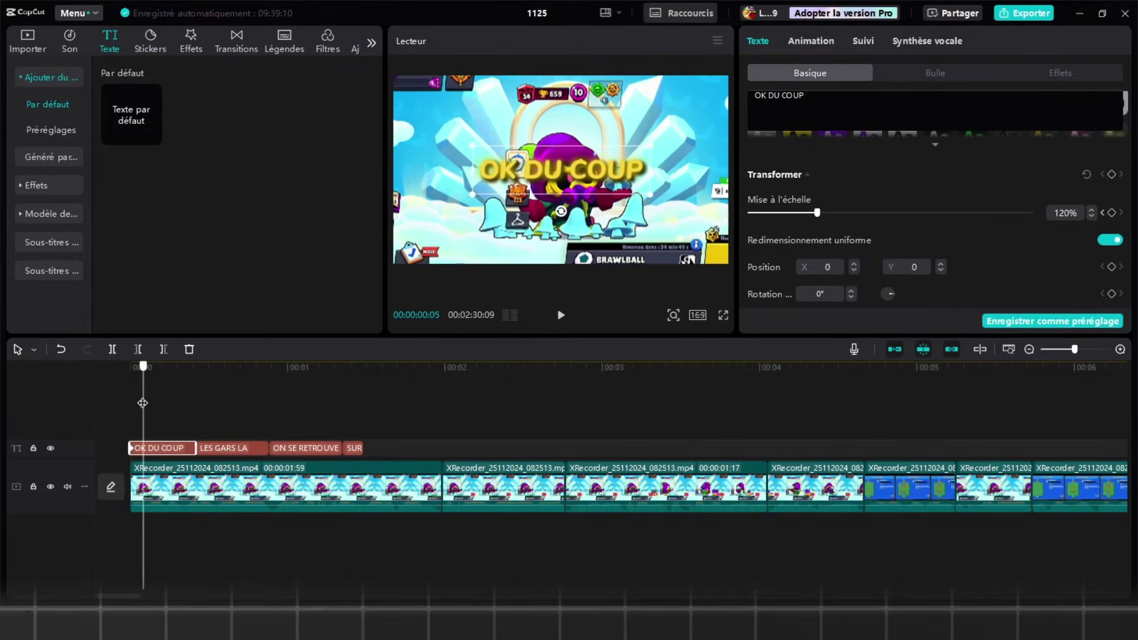
{"action": "left_click", "coordinate": [1104, 212]}
{"action": "left_click_drag", "start_coordinate": [815, 224], "coordinate": [210, 450]}
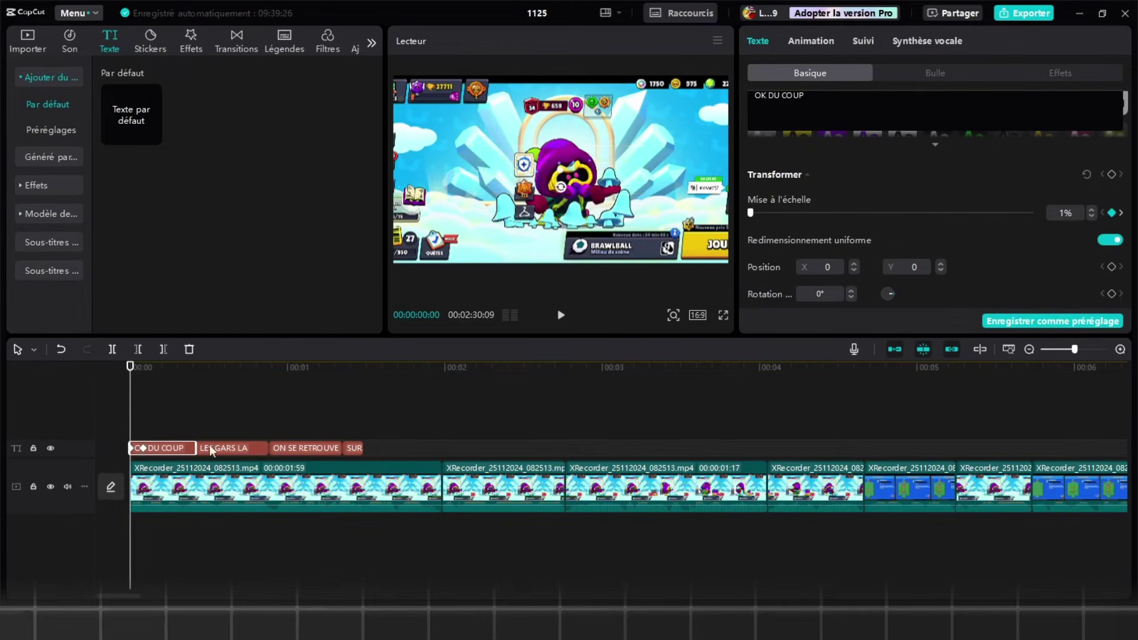
{"action": "left_click", "coordinate": [143, 404]}
{"action": "key", "text": "space"}
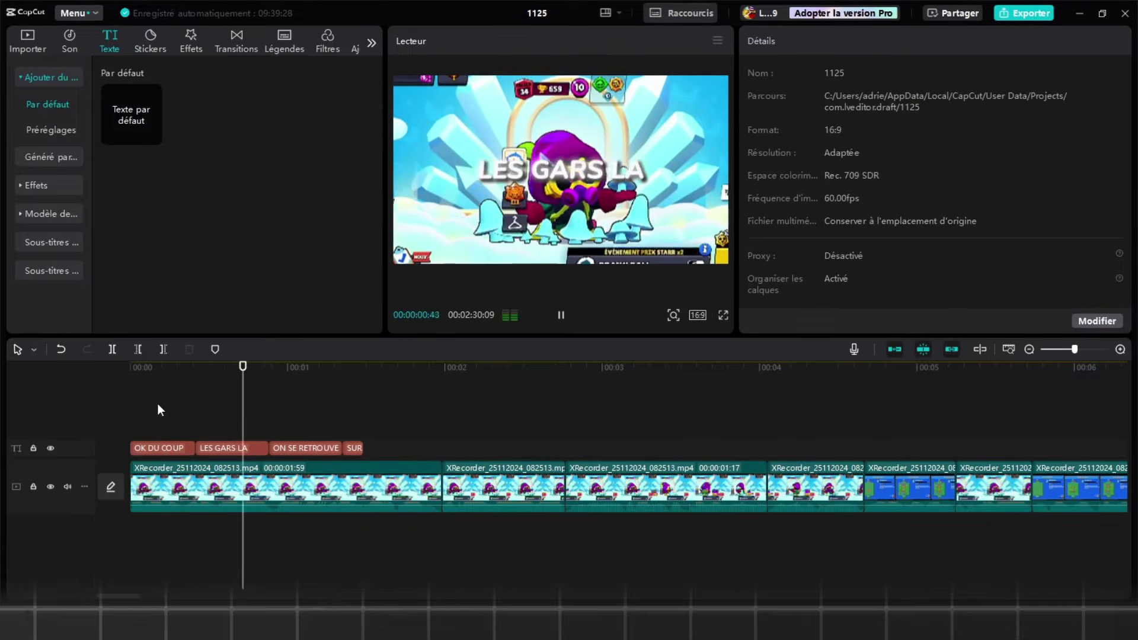
- Apply an ease-out curve to the scale keyframes of the OK DU COUP clip, play it back, and collapse the keyframe graph
{"action": "left_click", "coordinate": [151, 446]}
{"action": "right_click", "coordinate": [152, 446]}
{"action": "left_click", "coordinate": [236, 461]}
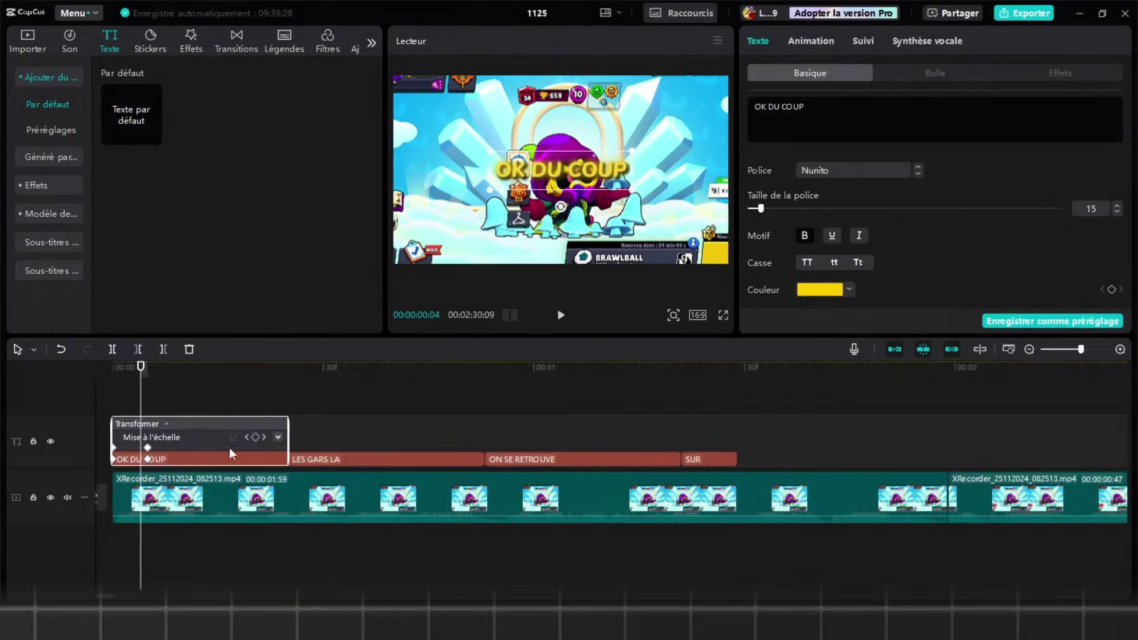
{"action": "left_click", "coordinate": [278, 437]}
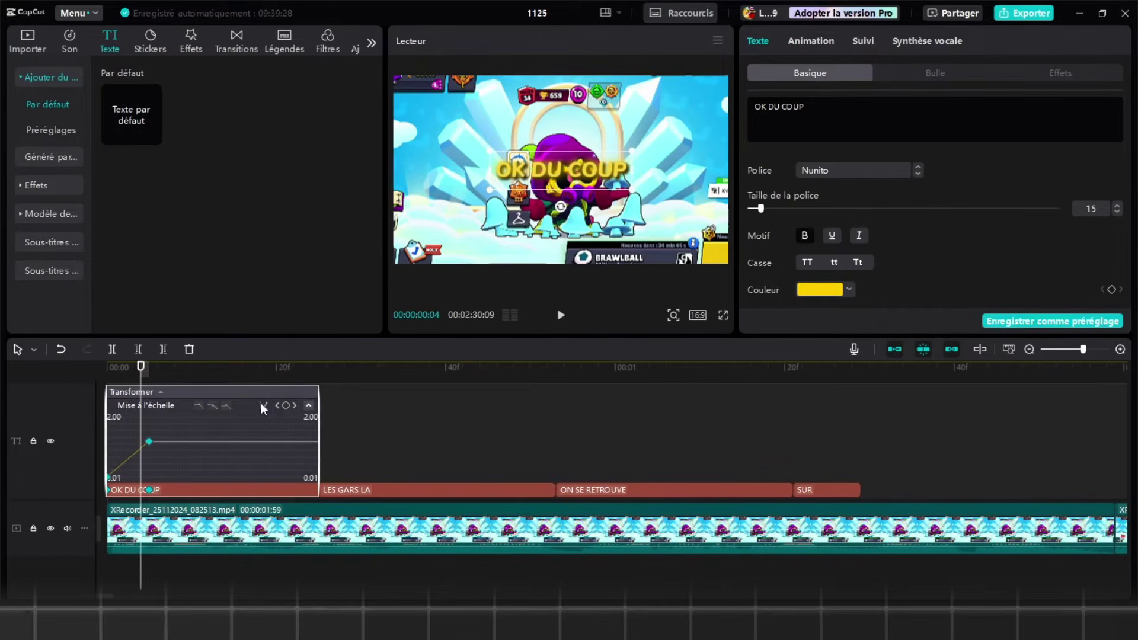
{"action": "left_click", "coordinate": [262, 406]}
{"action": "left_click", "coordinate": [366, 522]}
{"action": "left_click", "coordinate": [545, 410]}
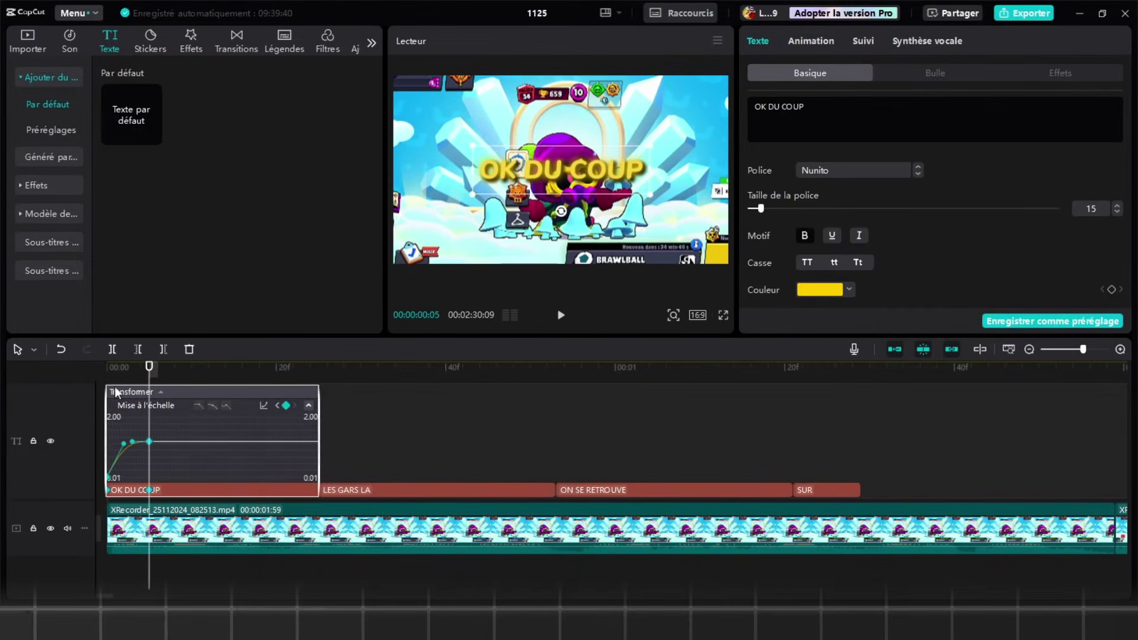
{"action": "key", "text": "space"}
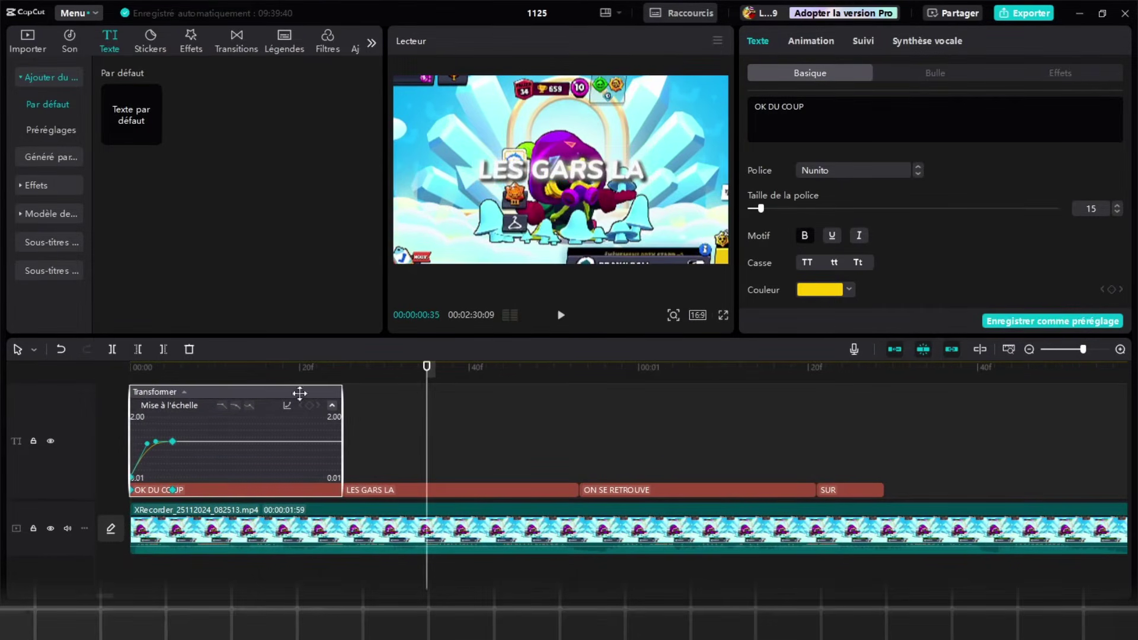
{"action": "right_click", "coordinate": [248, 447]}
{"action": "left_click", "coordinate": [307, 459]}
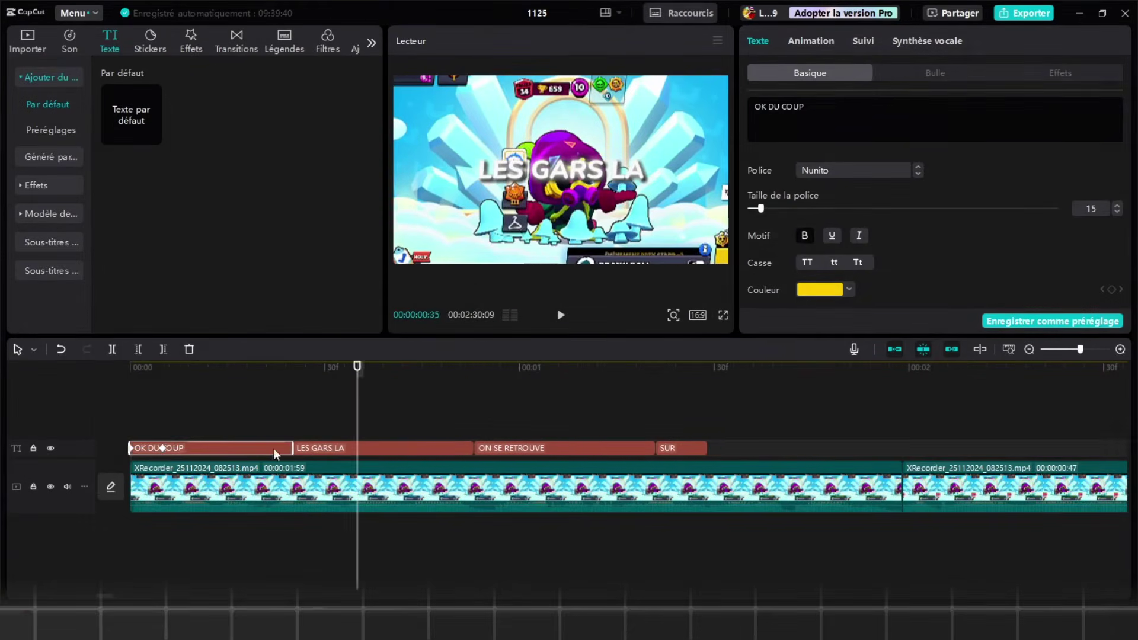
- Move the second scale keyframe of the OK DU COUP clip a few frames later and replay the opening captions
{"action": "left_click", "coordinate": [156, 415]}
{"action": "left_click", "coordinate": [169, 448]}
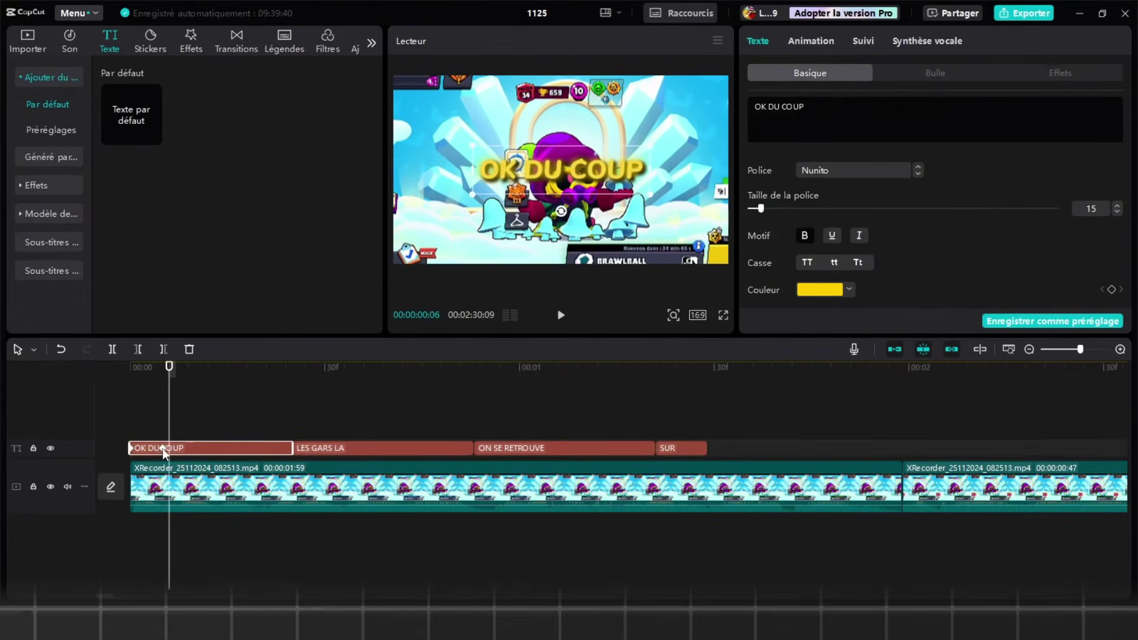
{"action": "left_click", "coordinate": [167, 415]}
{"action": "scroll", "coordinate": [172, 419], "scroll_direction": "down", "scroll_amount": 1}
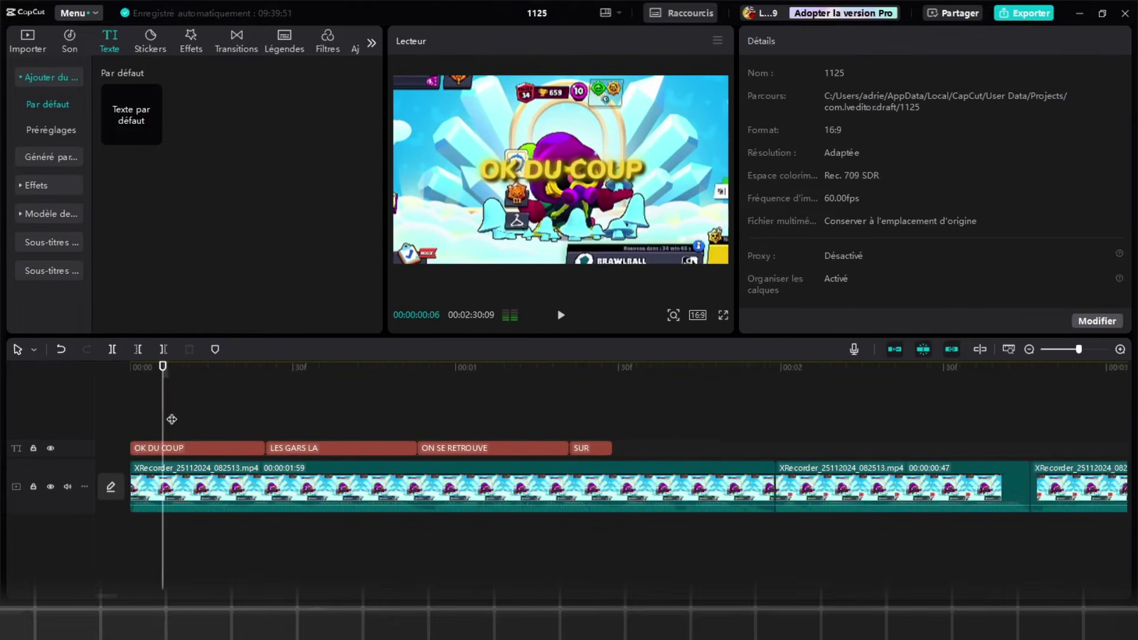
{"action": "scroll", "coordinate": [171, 420], "scroll_direction": "down", "scroll_amount": 1}
{"action": "left_click", "coordinate": [160, 447]}
{"action": "left_click", "coordinate": [164, 415]}
{"action": "left_click", "coordinate": [124, 414]}
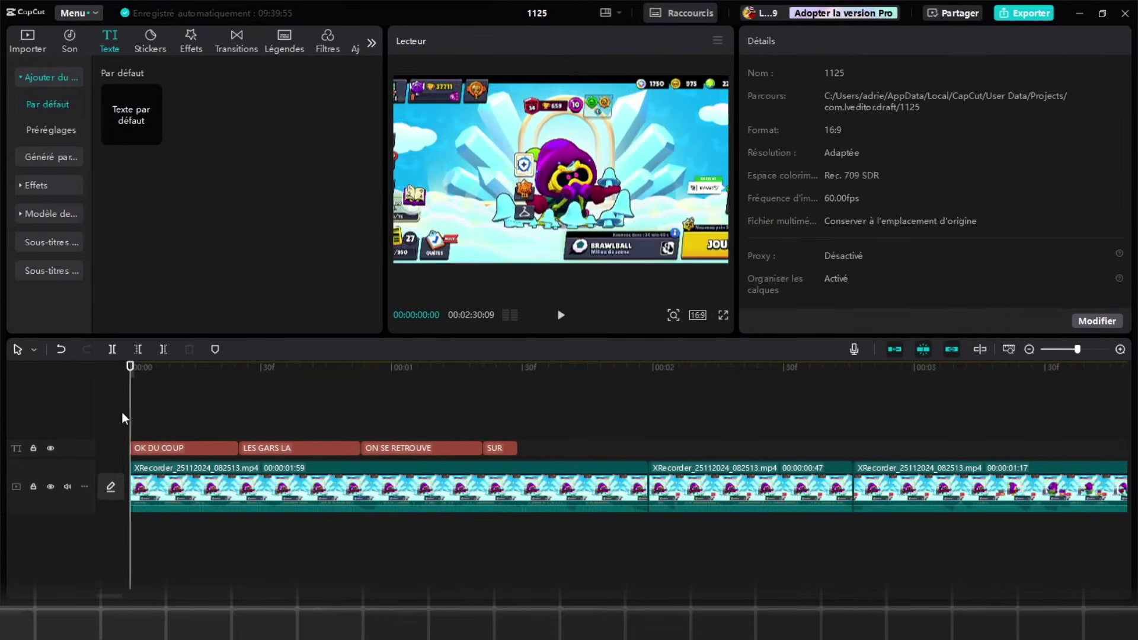
{"action": "key", "text": "space"}
{"action": "scroll", "coordinate": [183, 418], "scroll_direction": "down", "scroll_amount": 1}
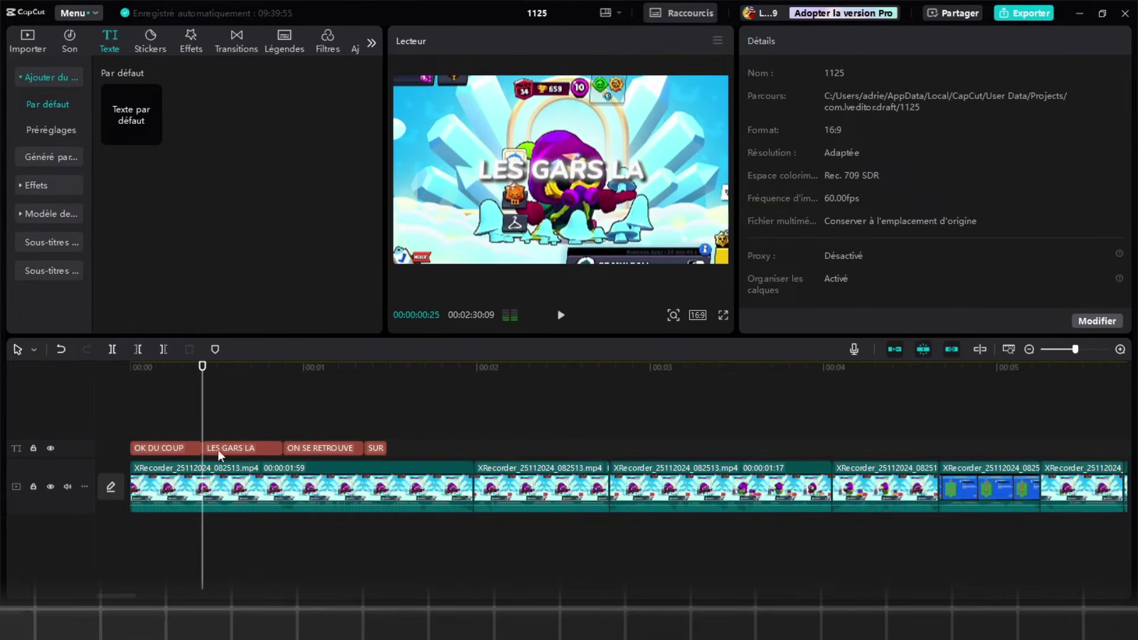
- Paste three copies of the animated OK DU COUP clip, fitted to the three following captions, and put them in place of those captions
{"action": "left_click", "coordinate": [192, 445]}
{"action": "key", "text": "ctrl+c"}
{"action": "key", "text": "ctrl+v"}
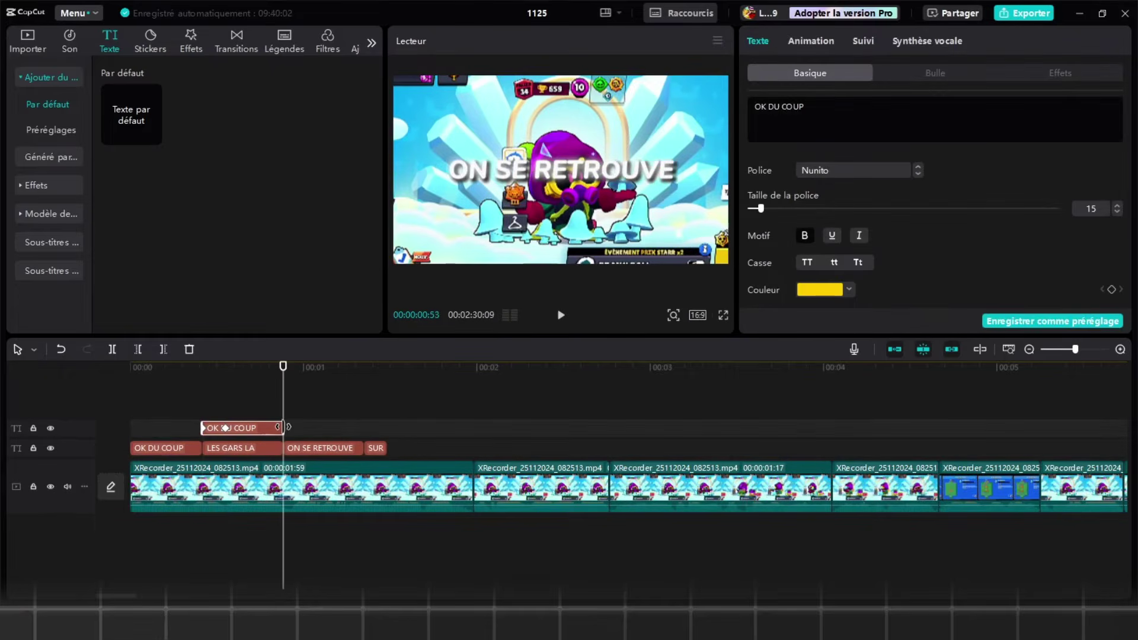
{"action": "key", "text": "ctrl+v"}
{"action": "key", "text": "ctrl+v"}
{"action": "left_click_drag", "start_coordinate": [445, 428], "coordinate": [240, 451]}
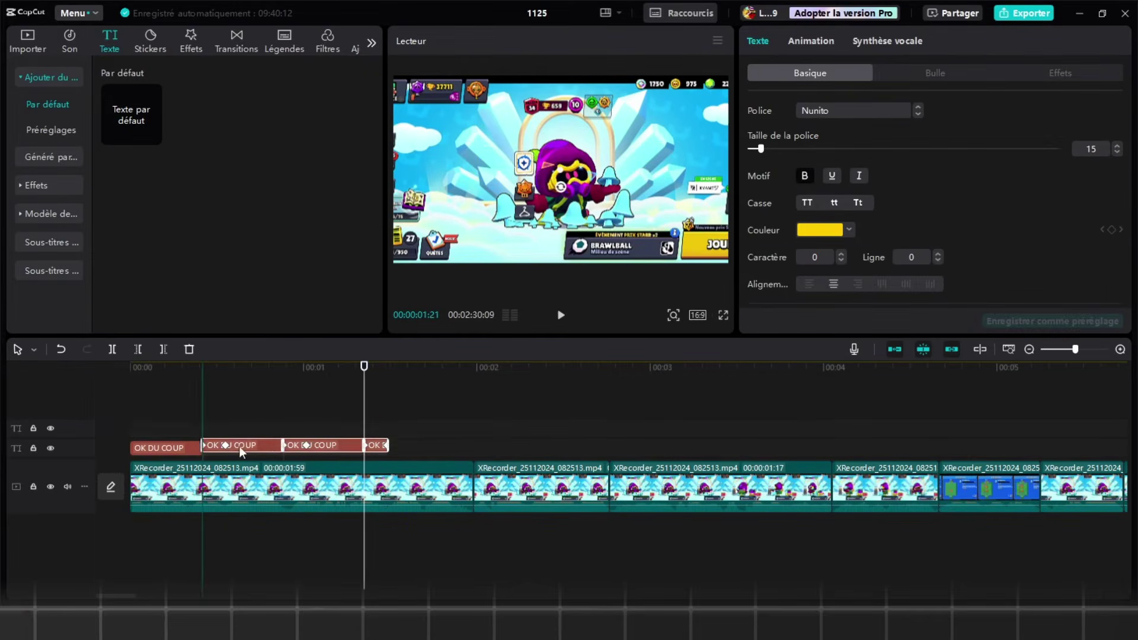
- Change the wording of the three pasted copies to "LES GARS LA", "ON SE RETROUVE" and "SUR", and select the ON SE RETROUVE clip
{"action": "left_click", "coordinate": [244, 447]}
{"action": "type", "text": "LE"}
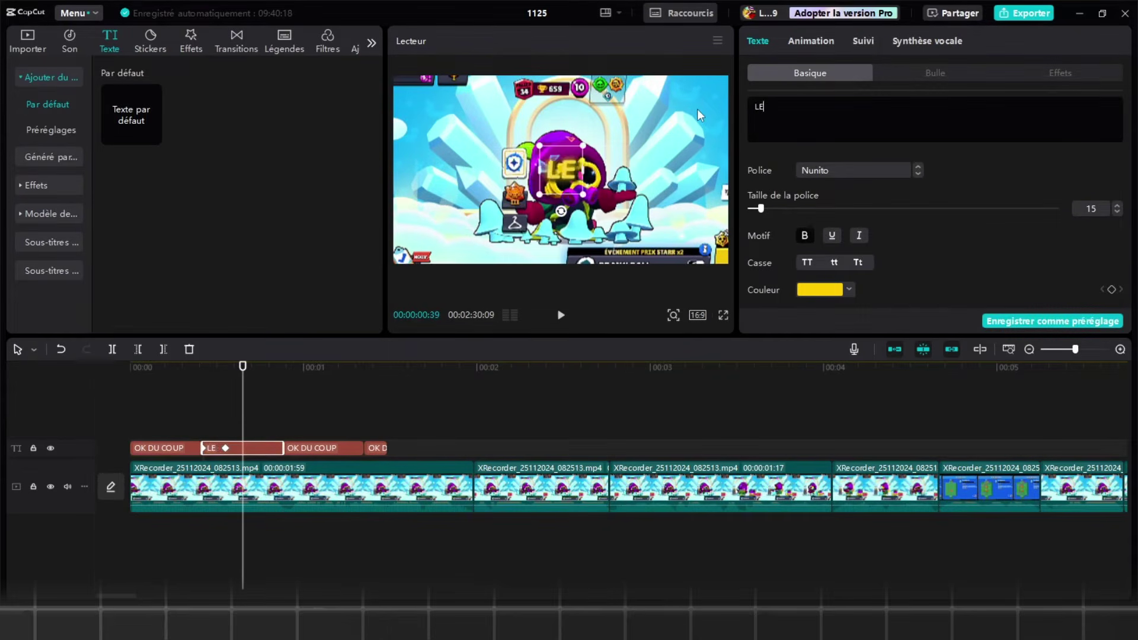
{"action": "type", "text": "S GARS LA"}
{"action": "left_click", "coordinate": [319, 450]}
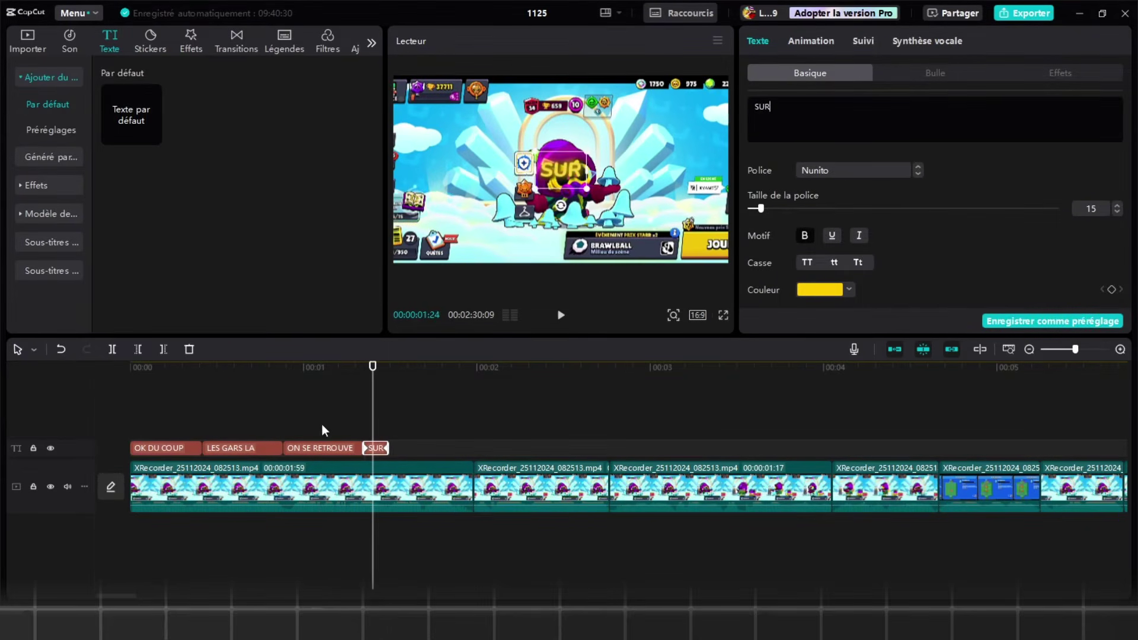
{"action": "left_click", "coordinate": [322, 425]}
{"action": "left_click", "coordinate": [317, 448]}
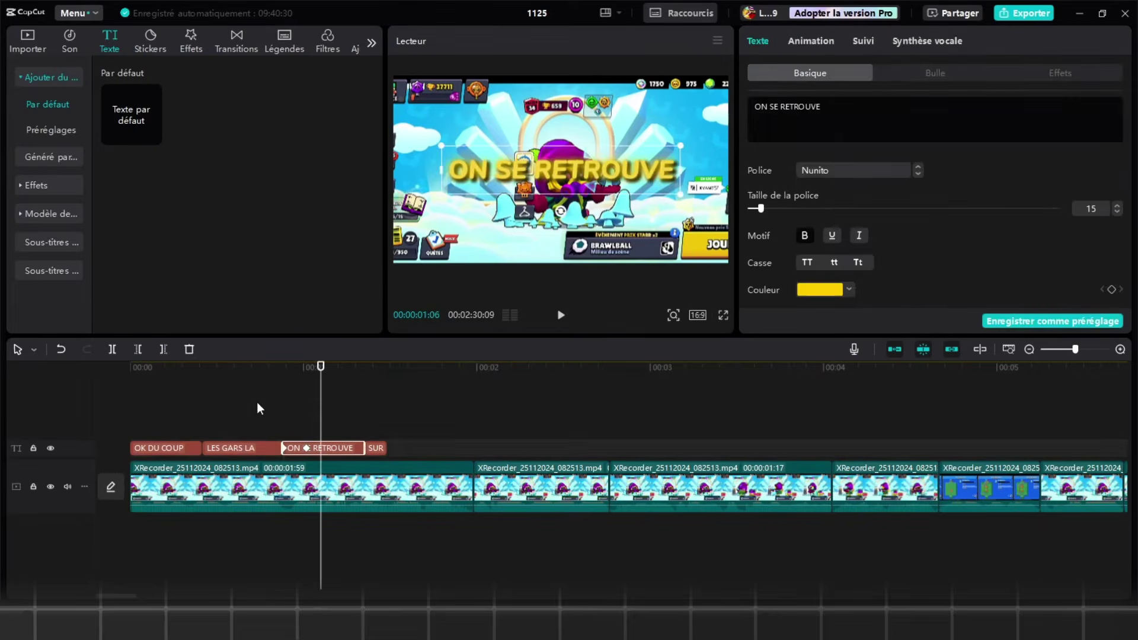
- Change the text colour of the LES GARS LA, OK DU COUP and SUR captions to white
{"action": "left_click", "coordinate": [255, 402]}
{"action": "left_click", "coordinate": [264, 448]}
{"action": "left_click", "coordinate": [850, 289]}
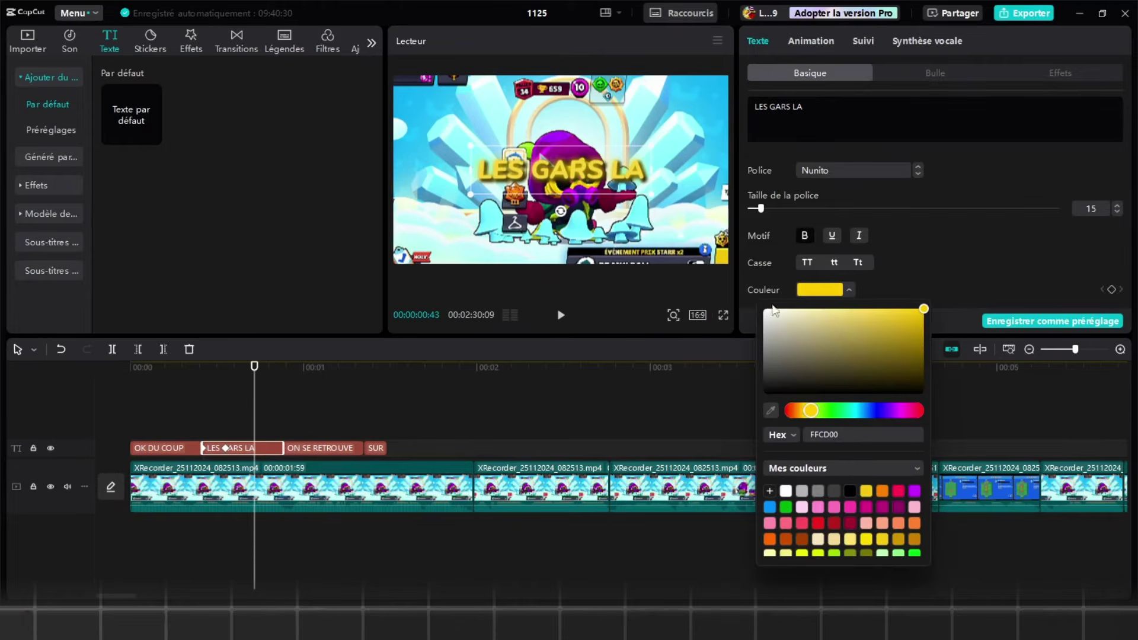
{"action": "left_click", "coordinate": [911, 237]}
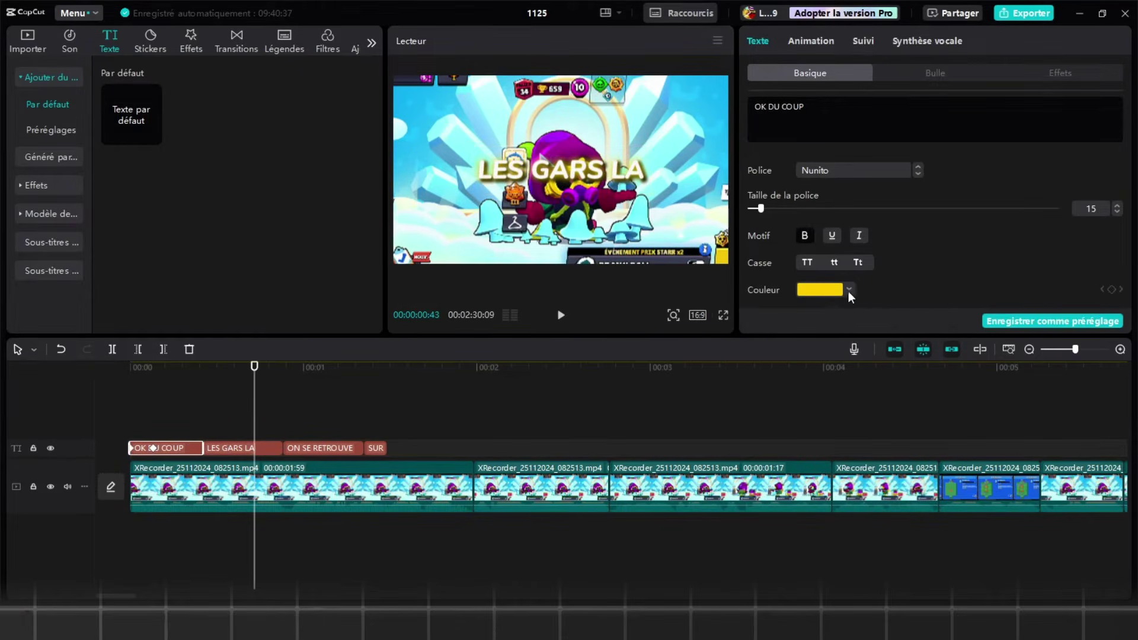
{"action": "left_click", "coordinate": [850, 290]}
{"action": "left_click", "coordinate": [771, 322]}
{"action": "left_click", "coordinate": [445, 406]}
{"action": "left_click", "coordinate": [375, 448]}
{"action": "left_click", "coordinate": [833, 294]}
{"action": "left_click", "coordinate": [765, 304]}
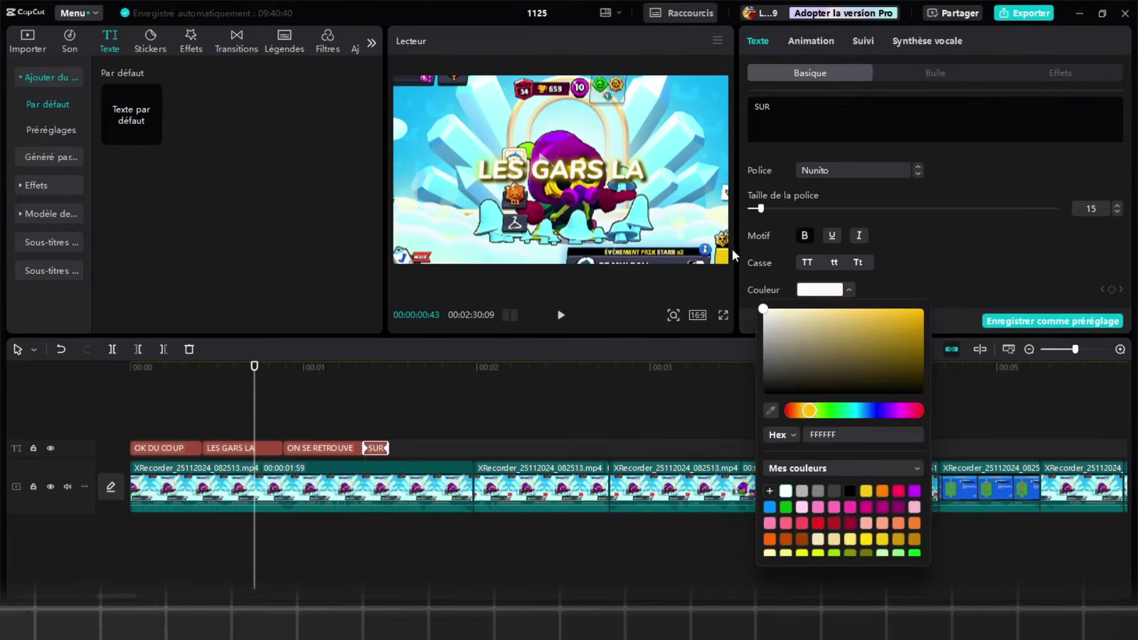
{"action": "left_click", "coordinate": [872, 245]}
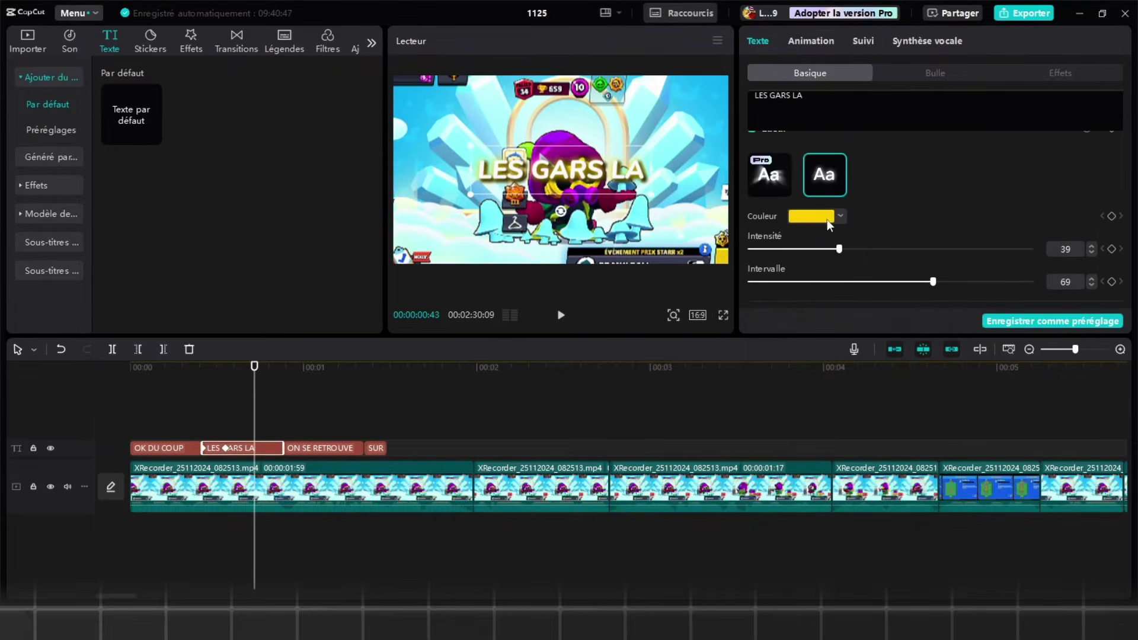
- Change the glow colour of the LES GARS LA and OK DU COUP captions to white and preview the captions in full screen
{"action": "left_click", "coordinate": [827, 219]}
{"action": "left_click", "coordinate": [764, 247]}
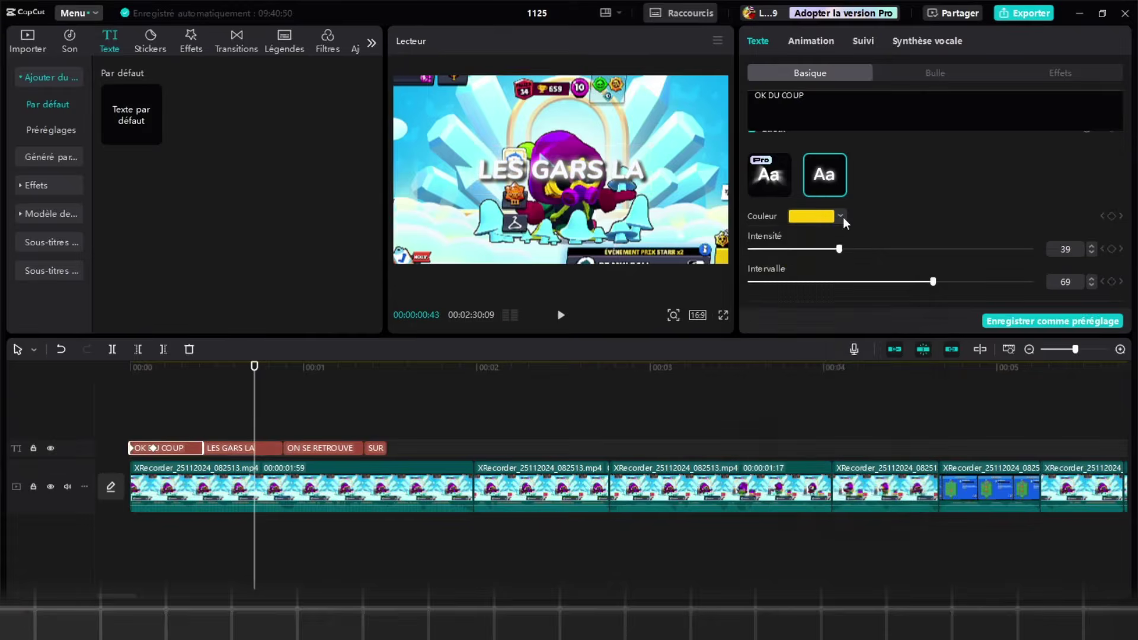
{"action": "left_click", "coordinate": [842, 217]}
{"action": "left_click", "coordinate": [774, 247]}
{"action": "left_click", "coordinate": [723, 315]}
{"action": "key", "text": "space"}
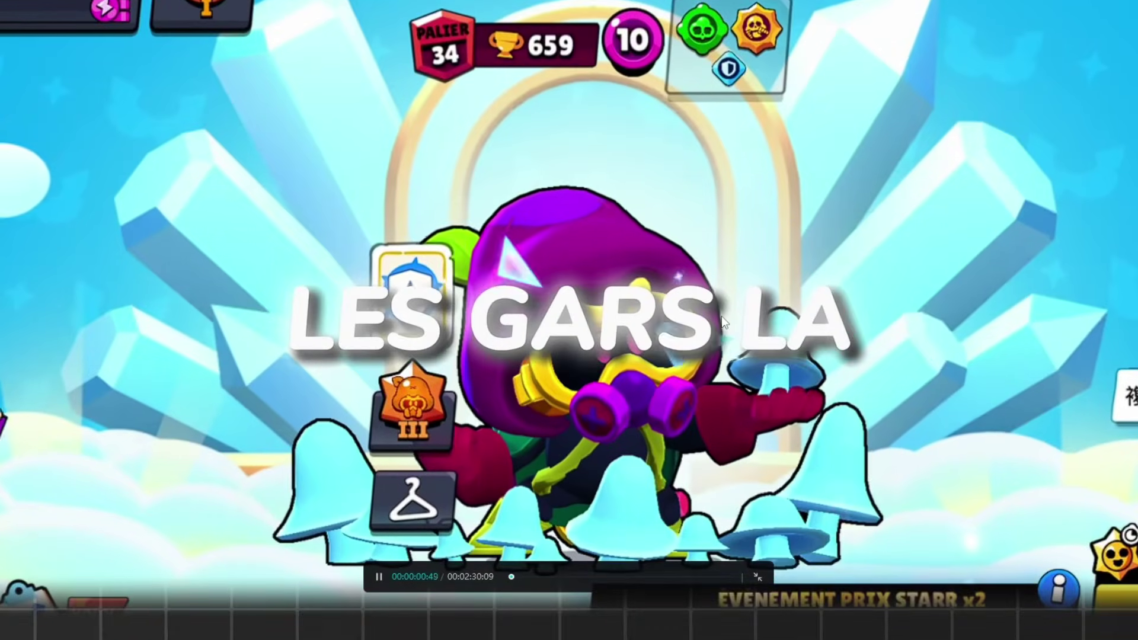
{"action": "key", "text": "Escape"}
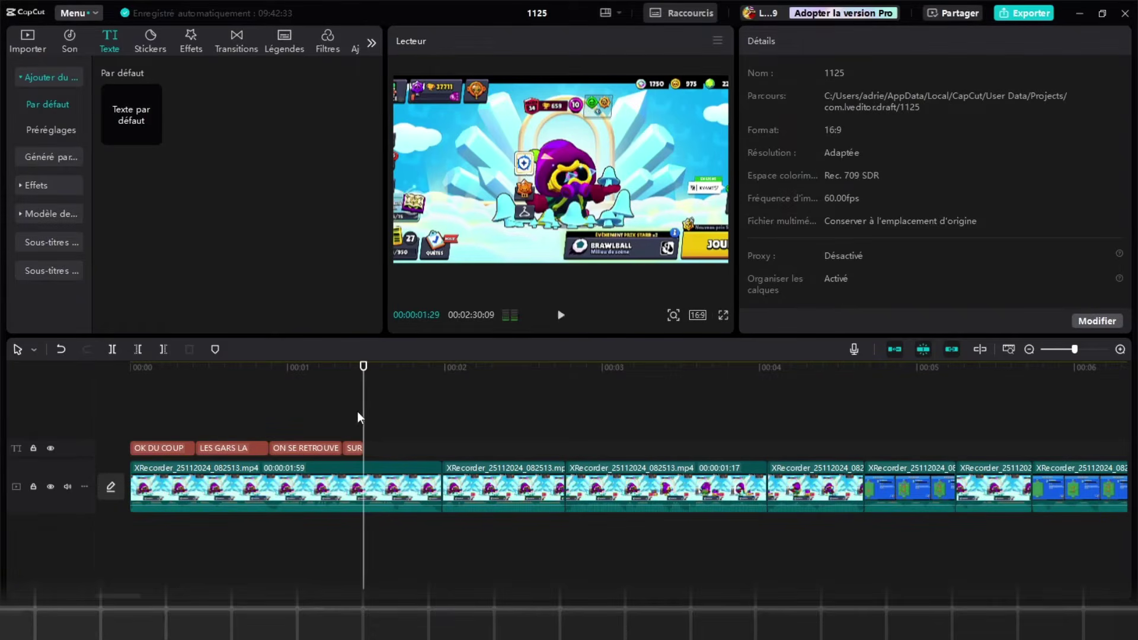
- Add Brawlstars logo.png on a track above the captions, starting where SUR ends, and trim its end to the first video cut
{"action": "left_click", "coordinate": [26, 40]}
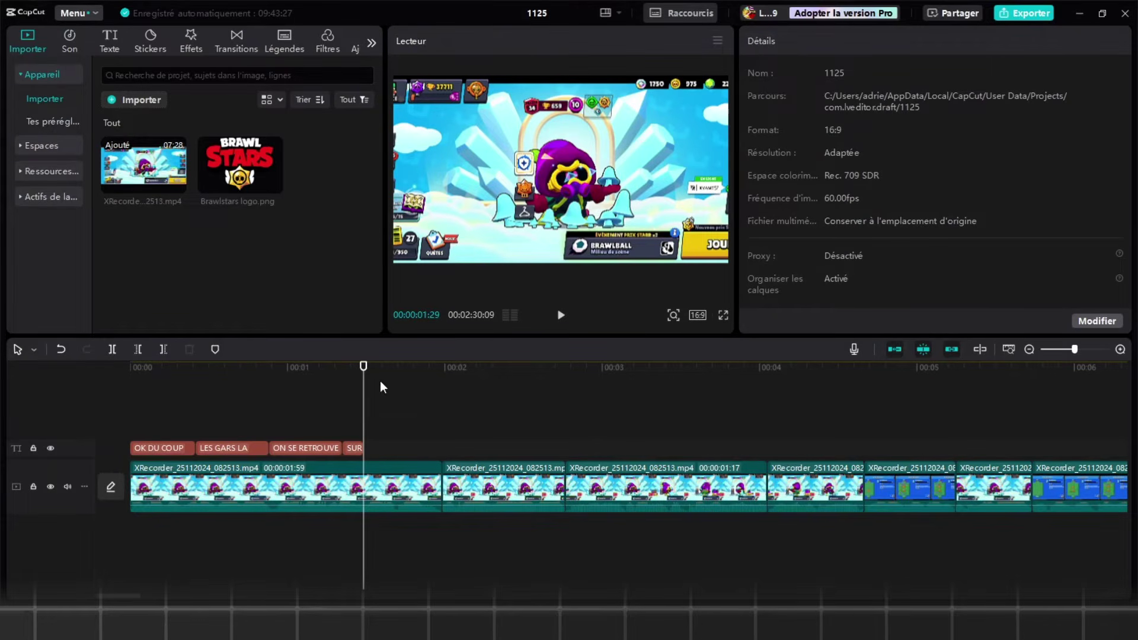
{"action": "mouse_move", "coordinate": [235, 165]}
{"action": "left_click_drag", "start_coordinate": [238, 155], "coordinate": [356, 411]}
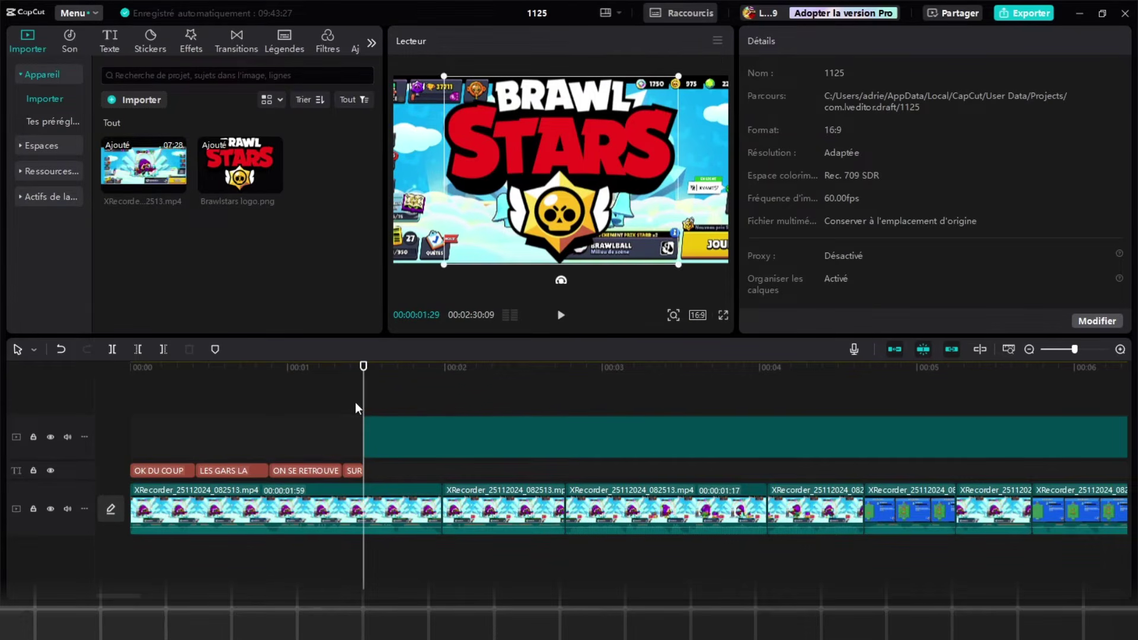
{"action": "left_click", "coordinate": [446, 399]}
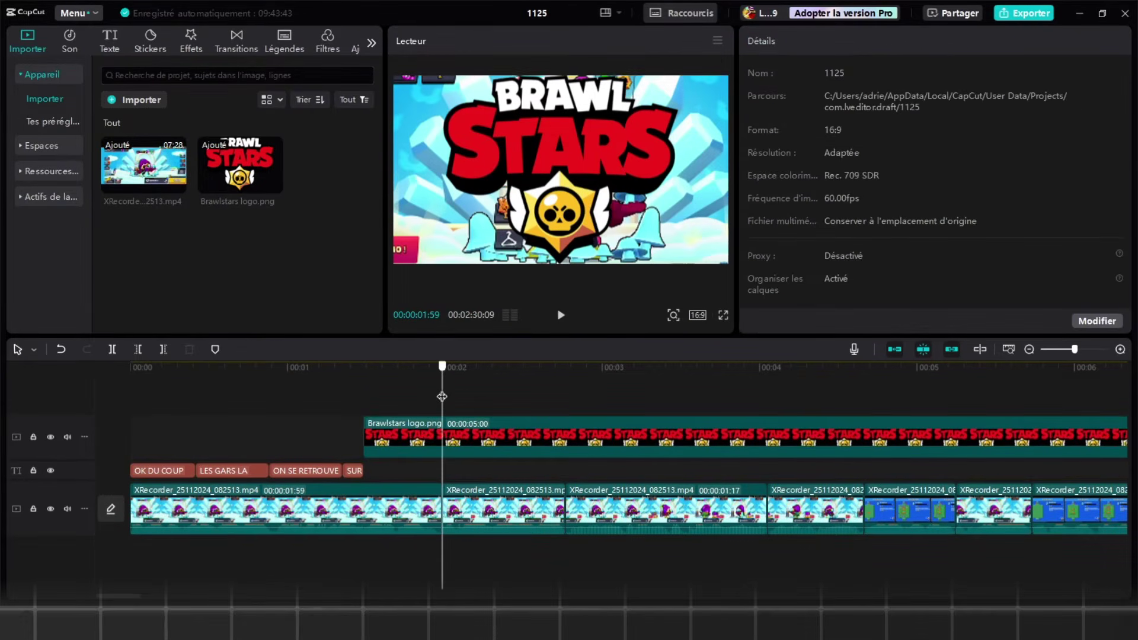
{"action": "left_click", "coordinate": [432, 436]}
{"action": "key", "text": "w"}
{"action": "key", "text": "Up"}
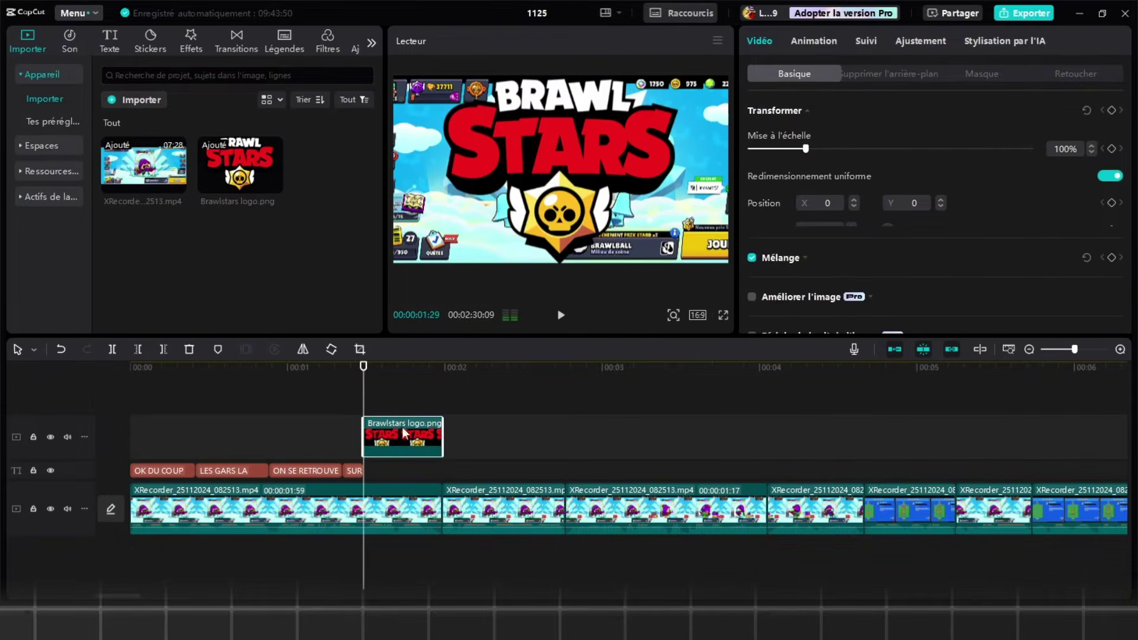
- Reduce the scale of the Brawl Stars logo to 82% and play it back
{"action": "left_click_drag", "start_coordinate": [805, 151], "coordinate": [796, 148]}
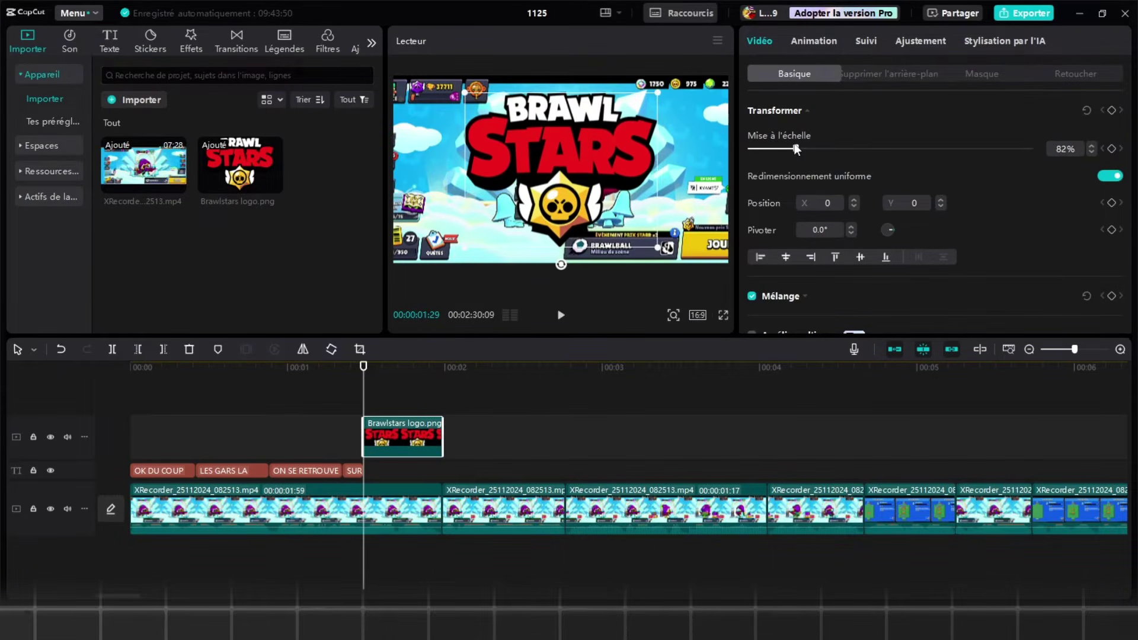
{"action": "left_click_drag", "start_coordinate": [580, 173], "coordinate": [577, 181]}
{"action": "left_click", "coordinate": [325, 409]}
{"action": "key", "text": "space"}
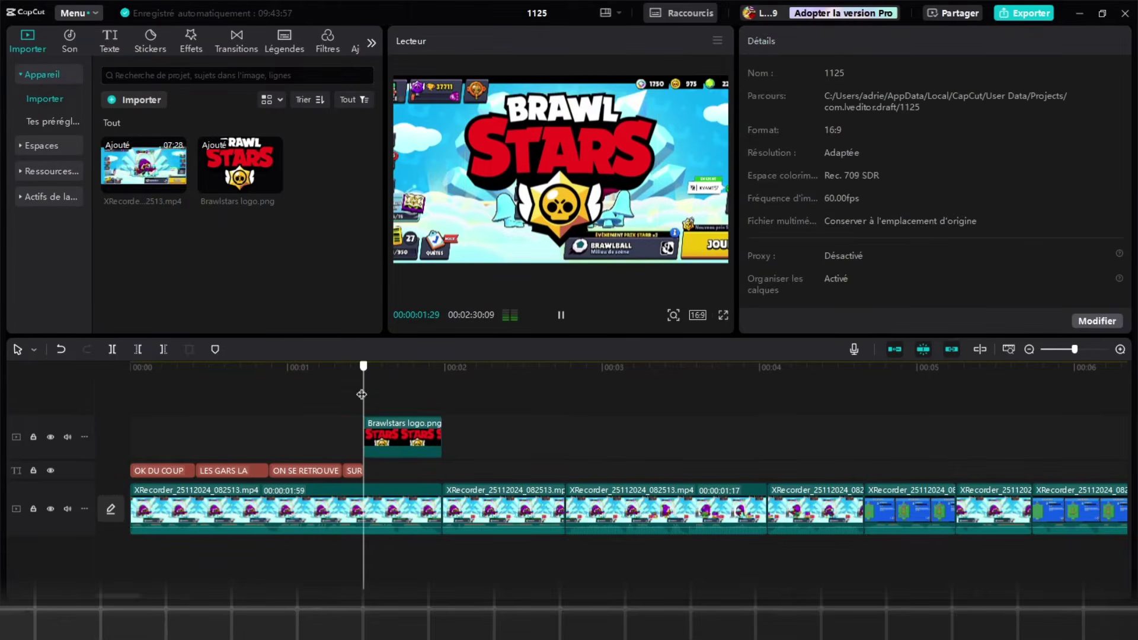
- Add scale and rotation keyframes at the start of the logo clip
{"action": "left_click", "coordinate": [389, 434]}
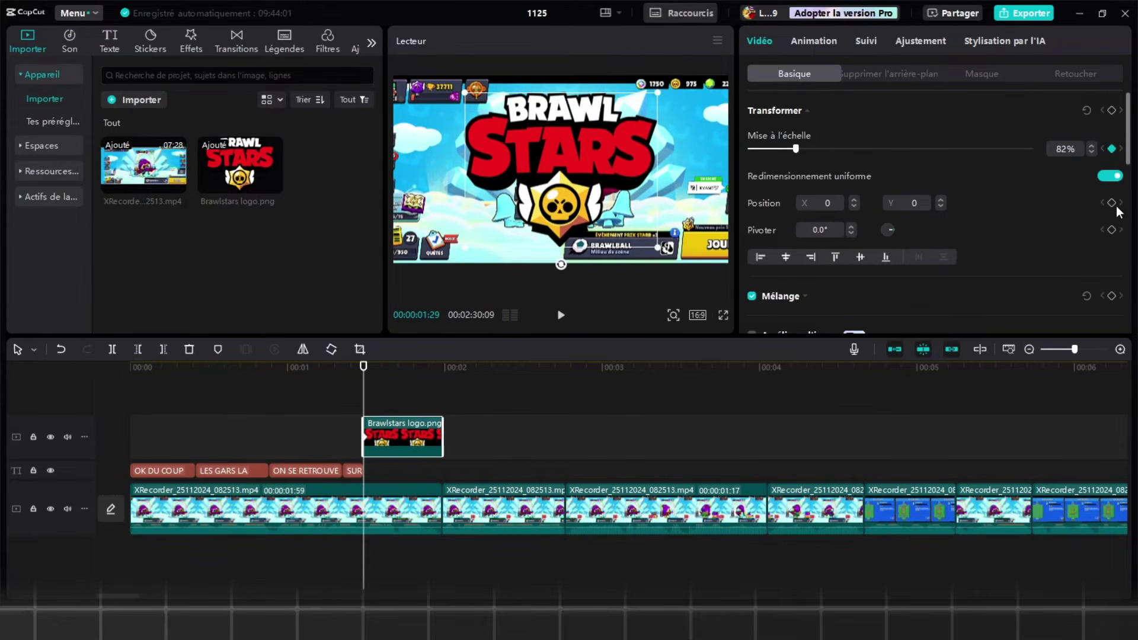
{"action": "left_click", "coordinate": [1113, 230]}
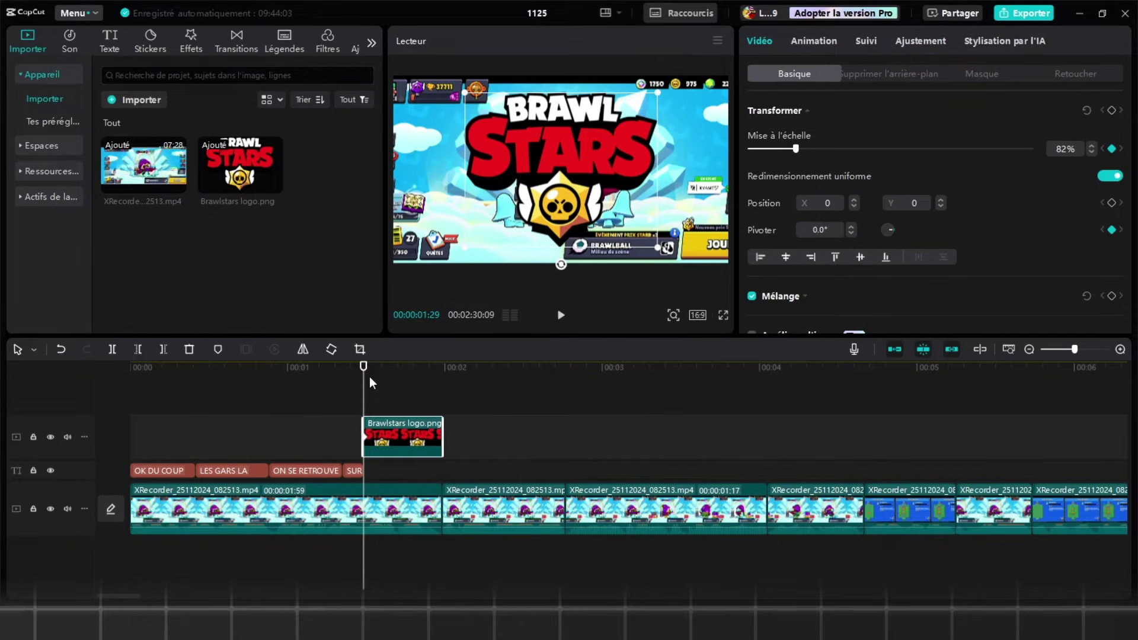
{"action": "key", "text": "Right"}
{"action": "key", "text": "Right"}
{"action": "key", "text": "Right"}
{"action": "key", "text": "Right"}
{"action": "key", "text": "Right"}
{"action": "key", "text": "Right"}
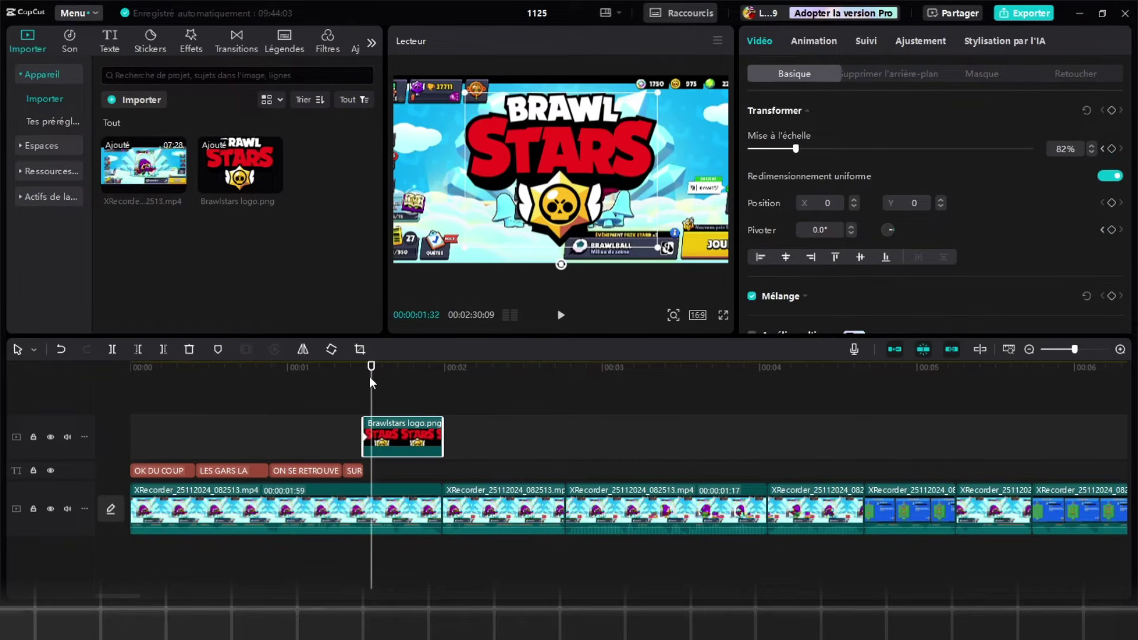
{"action": "key", "text": "Right"}
{"action": "key", "text": "Right"}
{"action": "key", "text": "Right"}
{"action": "key", "text": "Right"}
{"action": "key", "text": "Right"}
{"action": "key", "text": "Right"}
{"action": "key", "text": "Right"}
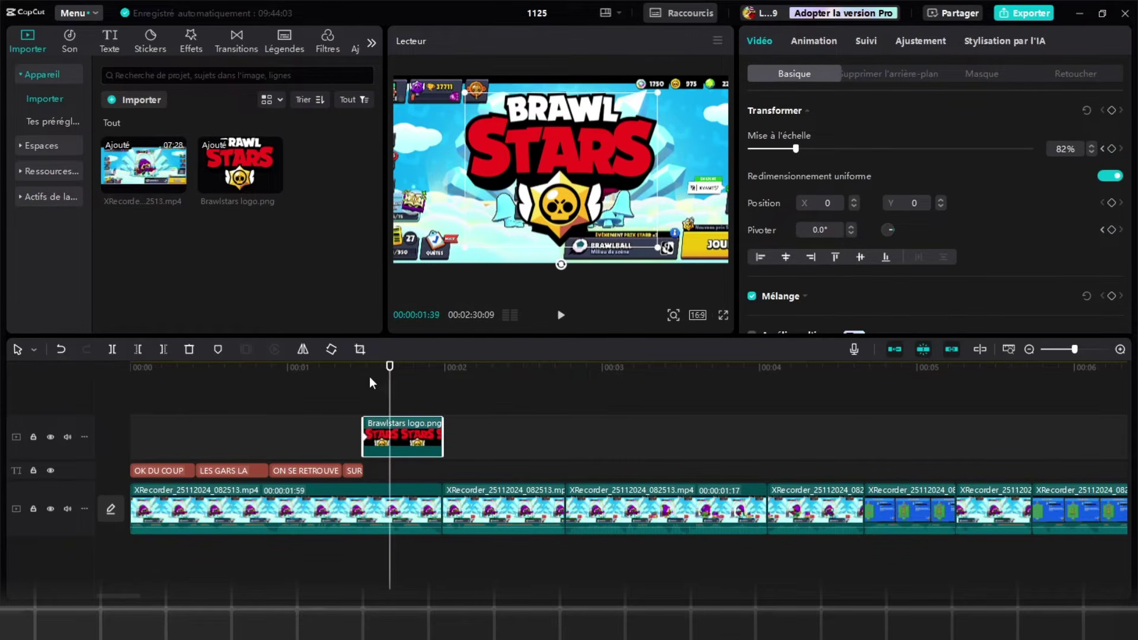
{"action": "key", "text": "Right"}
{"action": "key", "text": "Right"}
{"action": "key", "text": "Right"}
{"action": "key", "text": "Right"}
{"action": "key", "text": "Right"}
{"action": "key", "text": "Right"}
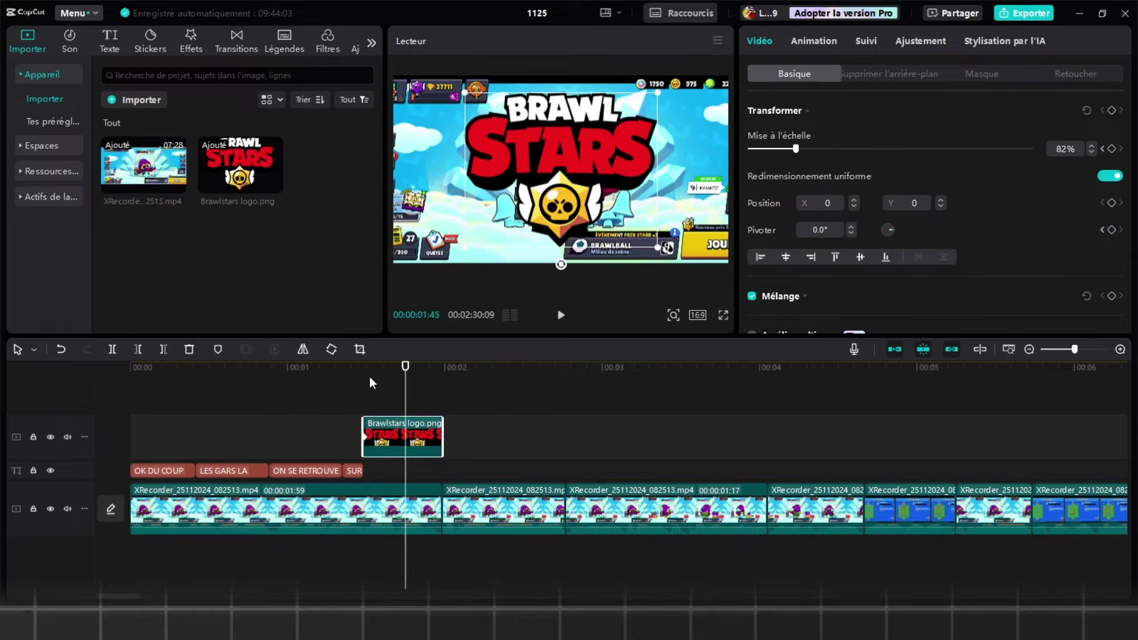
{"action": "key", "text": "Left"}
{"action": "key", "text": "Left"}
{"action": "key", "text": "Left"}
{"action": "key", "text": "Left"}
{"action": "key", "text": "Left"}
{"action": "key", "text": "Left"}
{"action": "key", "text": "Left"}
{"action": "key", "text": "Left"}
{"action": "key", "text": "Left"}
{"action": "key", "text": "Left"}
{"action": "key", "text": "Left"}
{"action": "key", "text": "Left"}
{"action": "key", "text": "Left"}
{"action": "key", "text": "Left"}
{"action": "key", "text": "Left"}
{"action": "key", "text": "Left"}
{"action": "key", "text": "Left"}
{"action": "key", "text": "Left"}
{"action": "key", "text": "Left"}
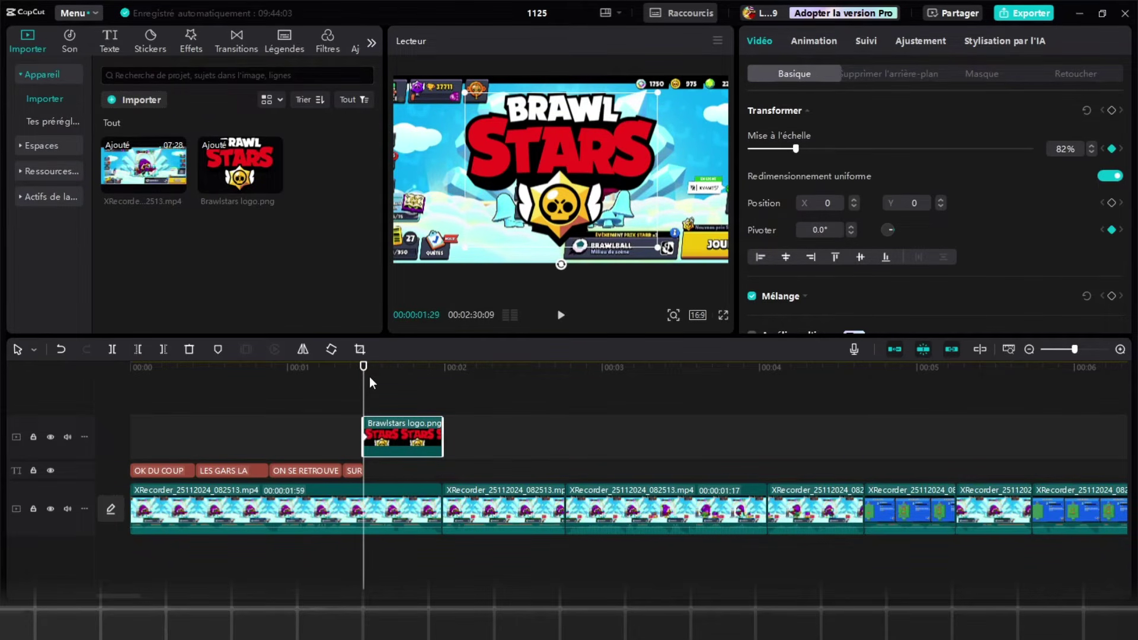
- Advance twelve frames from the logo clip's start and place a second pair of scale and rotation keyframes at 00:00:01:41
{"action": "key", "text": "Right"}
{"action": "key", "text": "Right"}
{"action": "key", "text": "Right"}
{"action": "key", "text": "Right"}
{"action": "key", "text": "Right"}
{"action": "key", "text": "Right"}
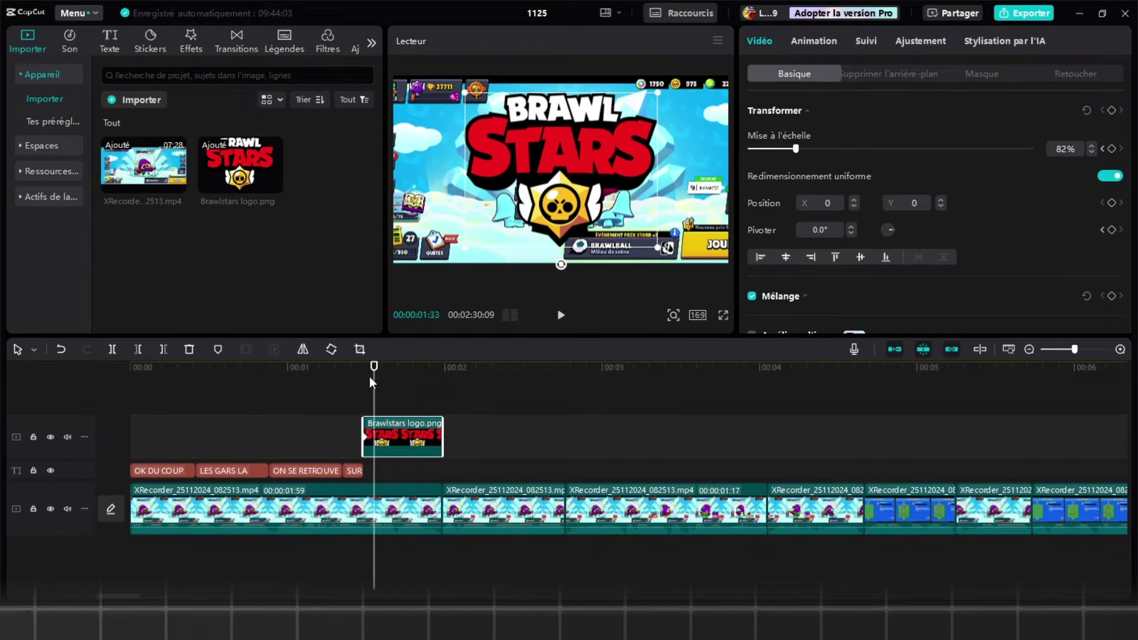
{"action": "key", "text": "Right"}
{"action": "key", "text": "Right"}
{"action": "key", "text": "Right"}
{"action": "key", "text": "Right"}
{"action": "key", "text": "Right"}
{"action": "key", "text": "Right"}
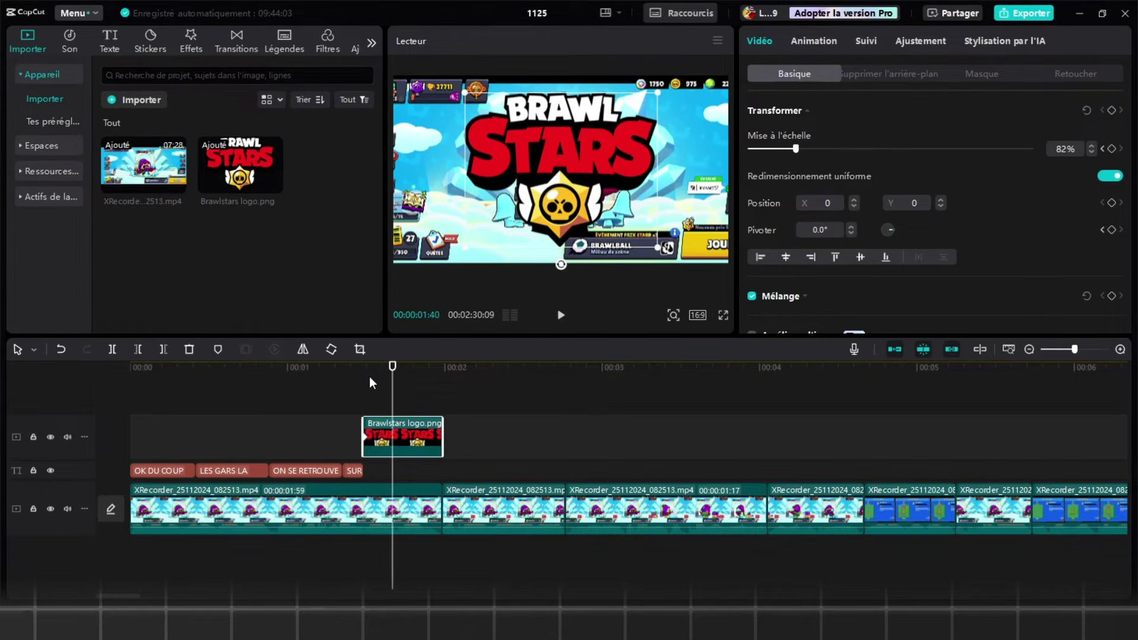
- Give the logo's first keyframes a scale of 1% and a negative rotation, and play the animation
{"action": "left_click", "coordinate": [368, 376]}
{"action": "left_click_drag", "start_coordinate": [792, 148], "coordinate": [742, 147]}
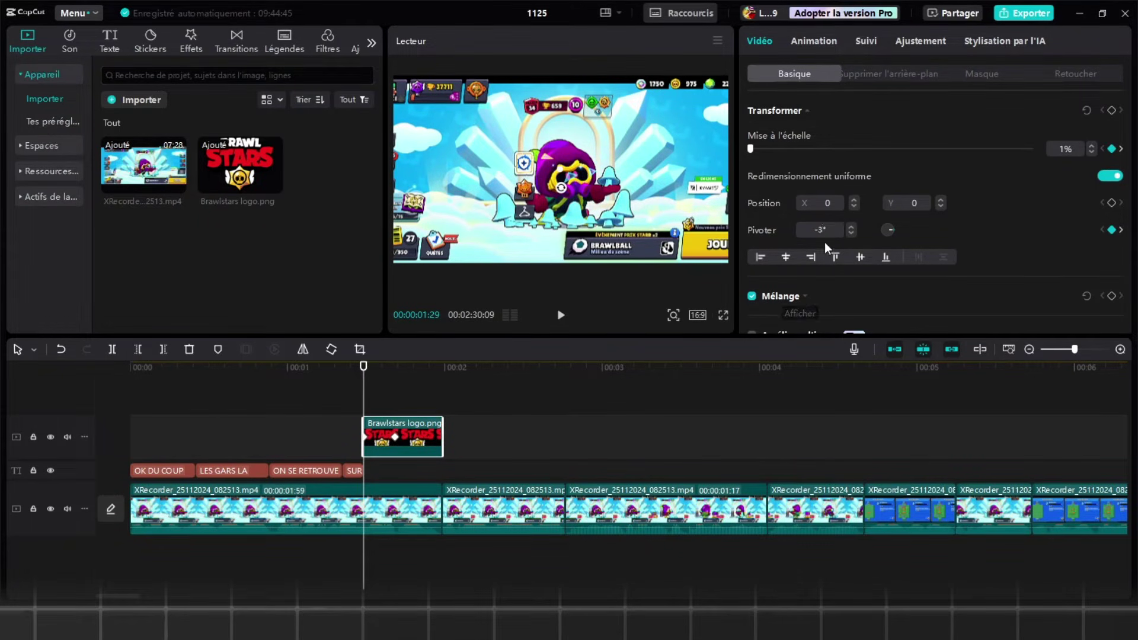
{"action": "key", "text": "Return"}
{"action": "left_click", "coordinate": [330, 409]}
{"action": "key", "text": "space"}
- Set the logo's scale to 95% at its second keyframe
{"action": "left_click", "coordinate": [423, 428]}
{"action": "left_click_drag", "start_coordinate": [426, 403], "coordinate": [396, 404]}
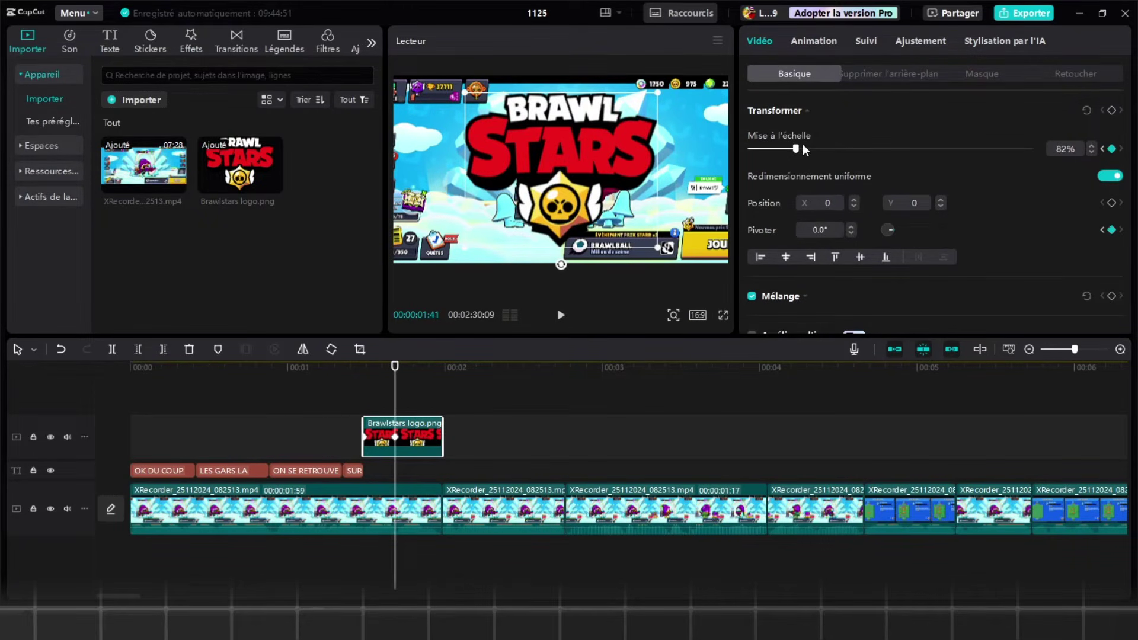
{"action": "left_click", "coordinate": [803, 147]}
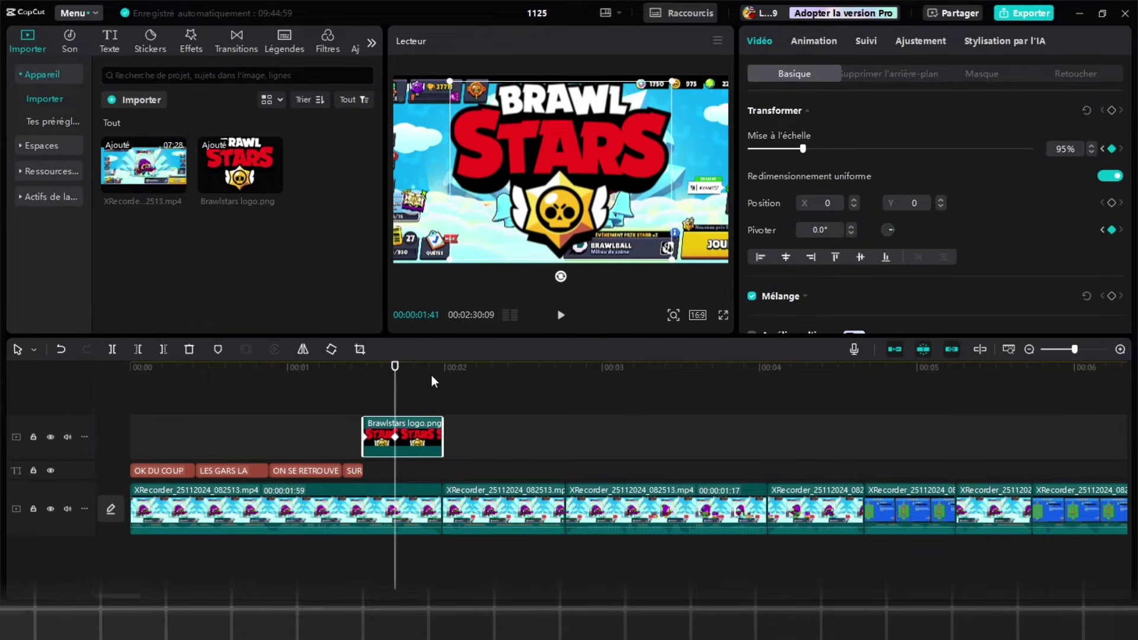
- Add a third scale keyframe of 80% to the logo five frames after the second one and replay the animation
{"action": "key", "text": "Right"}
{"action": "key", "text": "Right"}
{"action": "key", "text": "Right"}
{"action": "key", "text": "Right"}
{"action": "key", "text": "Right"}
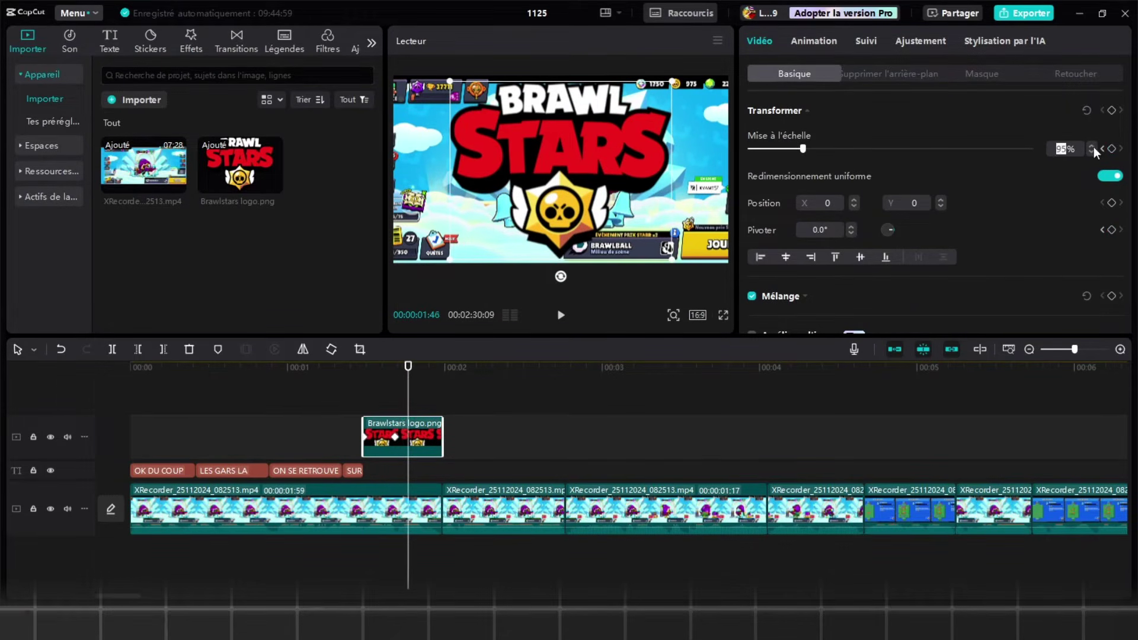
{"action": "type", "text": "80"}
{"action": "key", "text": "Return"}
{"action": "left_click", "coordinate": [378, 397]}
{"action": "left_click_drag", "start_coordinate": [378, 398], "coordinate": [353, 403]}
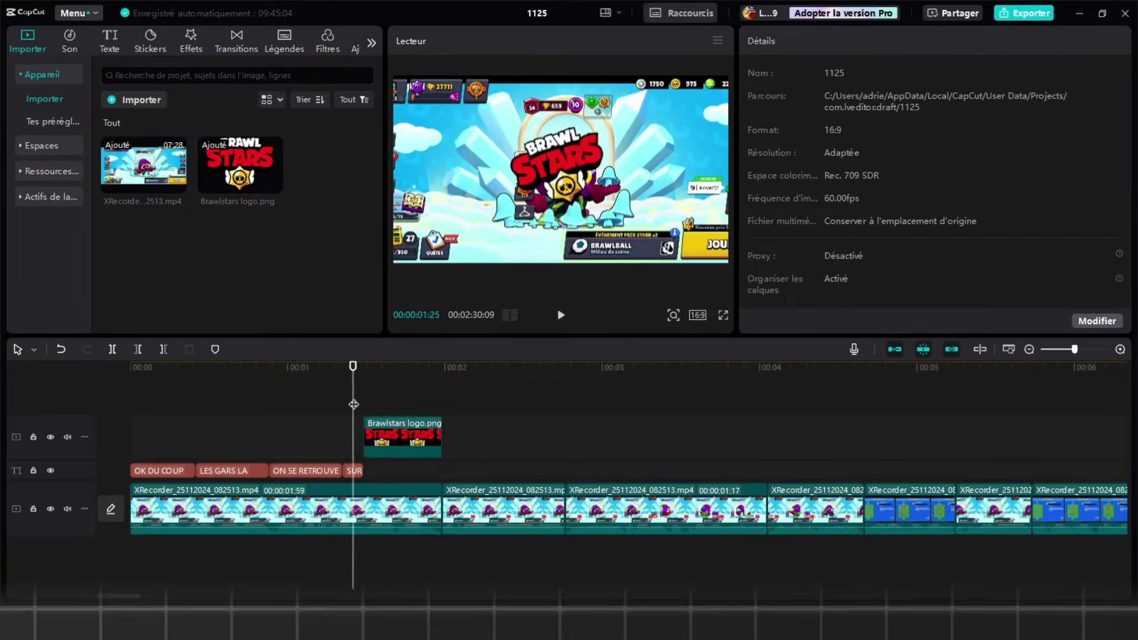
{"action": "key", "text": "space"}
{"action": "left_click", "coordinate": [375, 397]}
- Show the logo's keyframe graph and apply an ease-out curve to its scale keyframes
{"action": "left_click", "coordinate": [403, 437]}
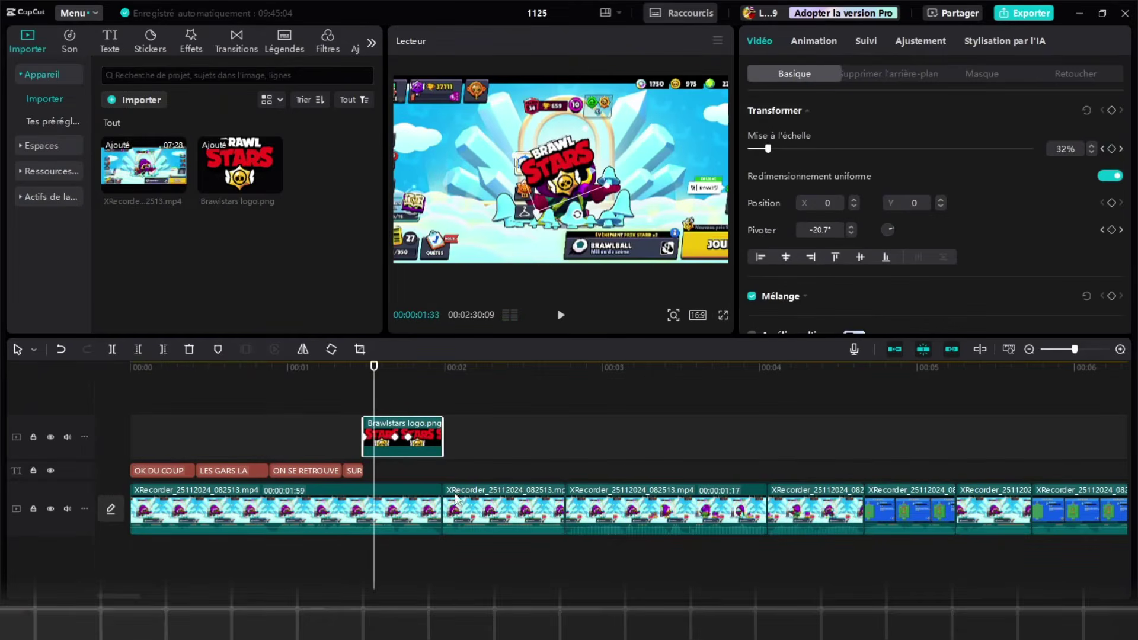
{"action": "right_click", "coordinate": [395, 437]}
{"action": "left_click", "coordinate": [382, 425]}
{"action": "right_click", "coordinate": [441, 495]}
{"action": "left_click", "coordinate": [440, 582]}
{"action": "scroll", "coordinate": [427, 435], "scroll_direction": "up", "scroll_amount": 2}
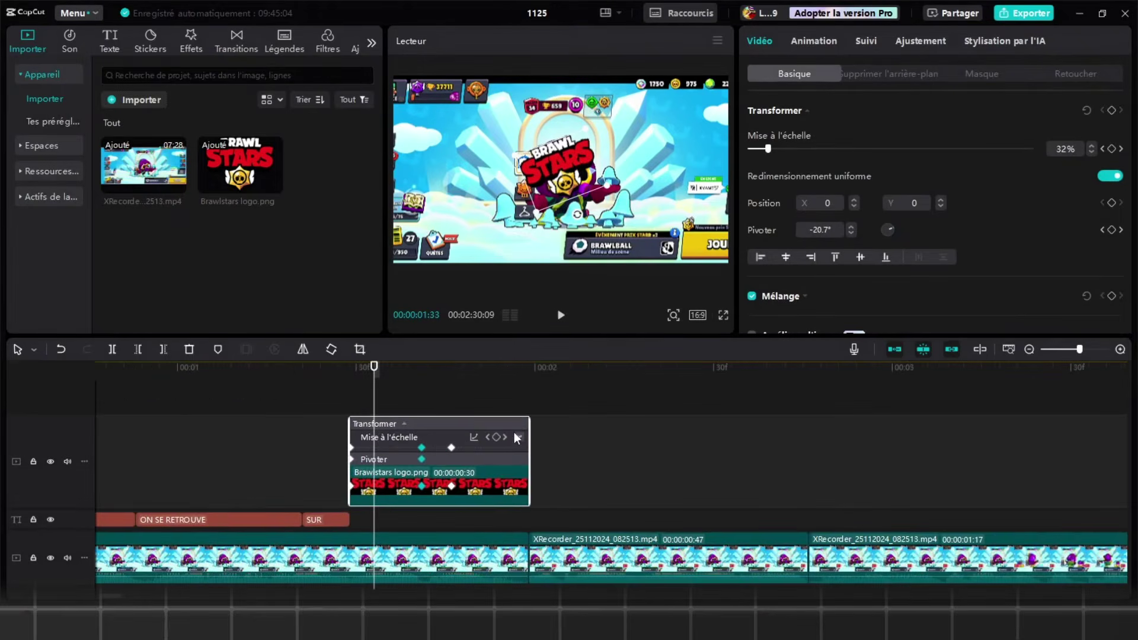
{"action": "left_click", "coordinate": [517, 437]}
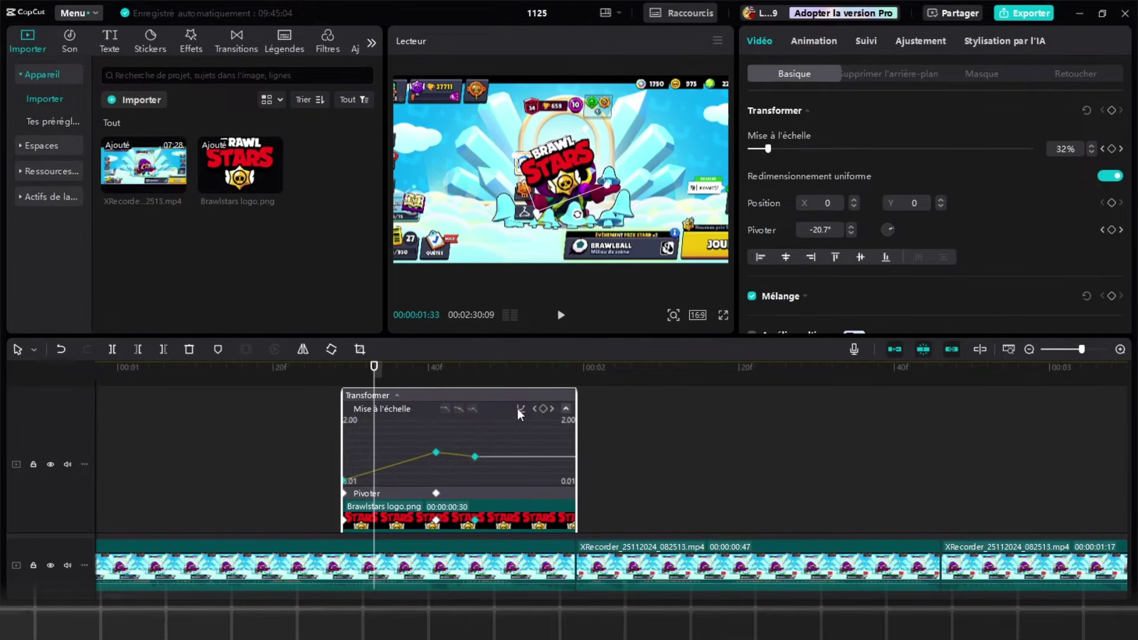
{"action": "left_click", "coordinate": [517, 408]}
{"action": "left_click", "coordinate": [606, 497]}
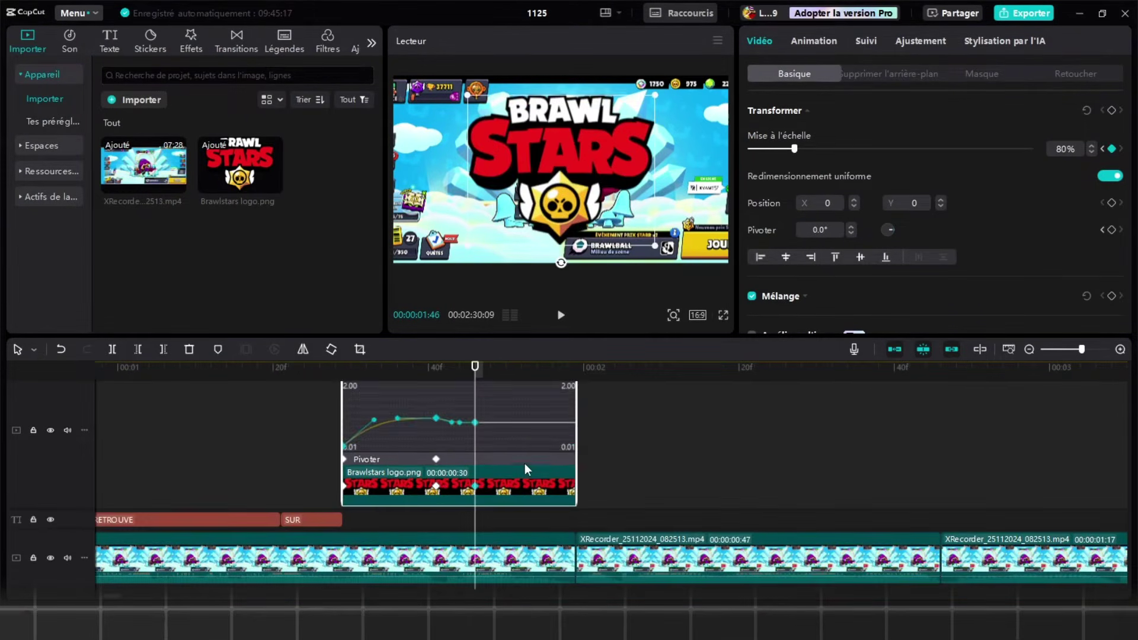
- Switch the logo's graph to rotation and apply an ease-out curve to the rotation keyframes
{"action": "left_click", "coordinate": [566, 459]}
{"action": "left_click", "coordinate": [567, 449]}
{"action": "scroll", "coordinate": [513, 457], "scroll_direction": "up", "scroll_amount": 1}
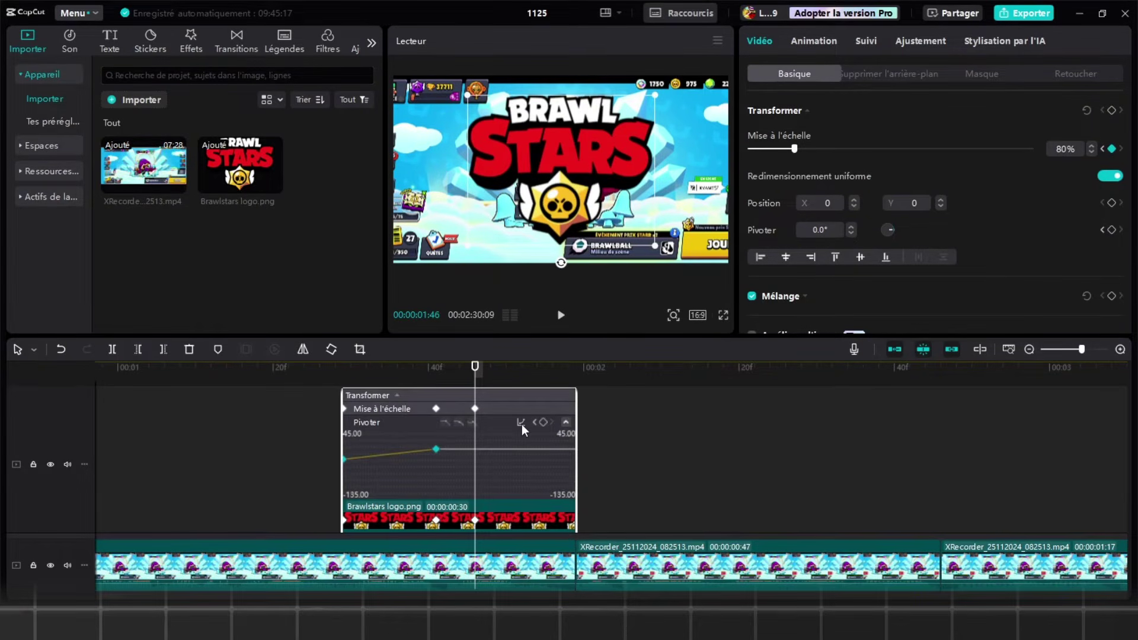
{"action": "left_click", "coordinate": [522, 423]}
{"action": "left_click", "coordinate": [613, 539]}
{"action": "left_click", "coordinate": [804, 427]}
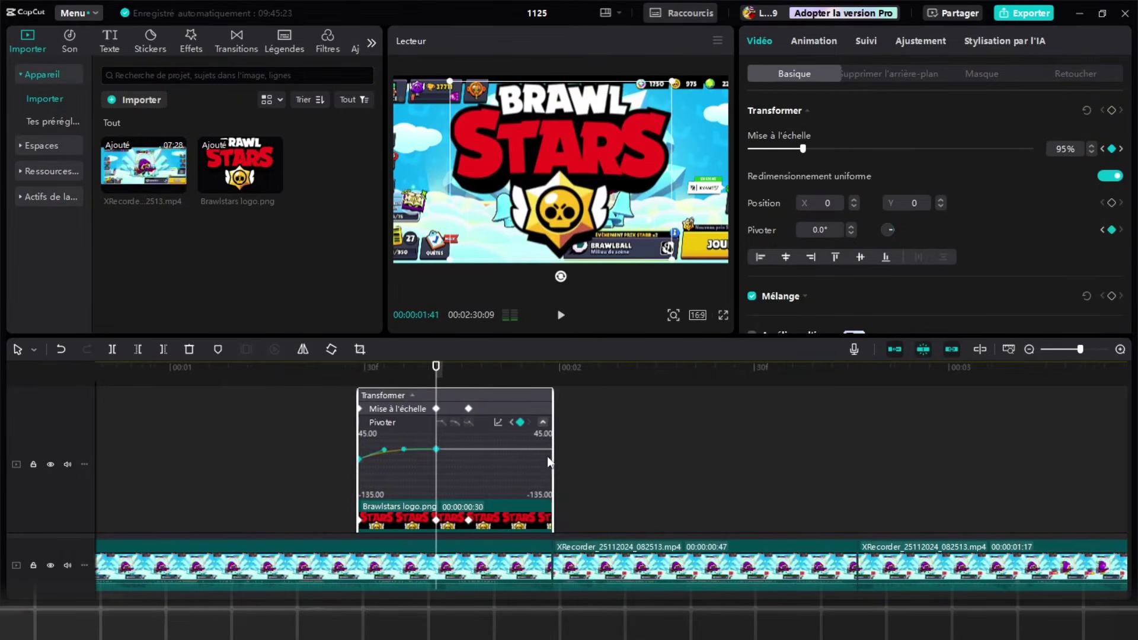
- Collapse the logo's keyframe graph and replay the opening up to the logo, leaving the logo clip selected
{"action": "right_click", "coordinate": [488, 468]}
{"action": "left_click", "coordinate": [523, 553]}
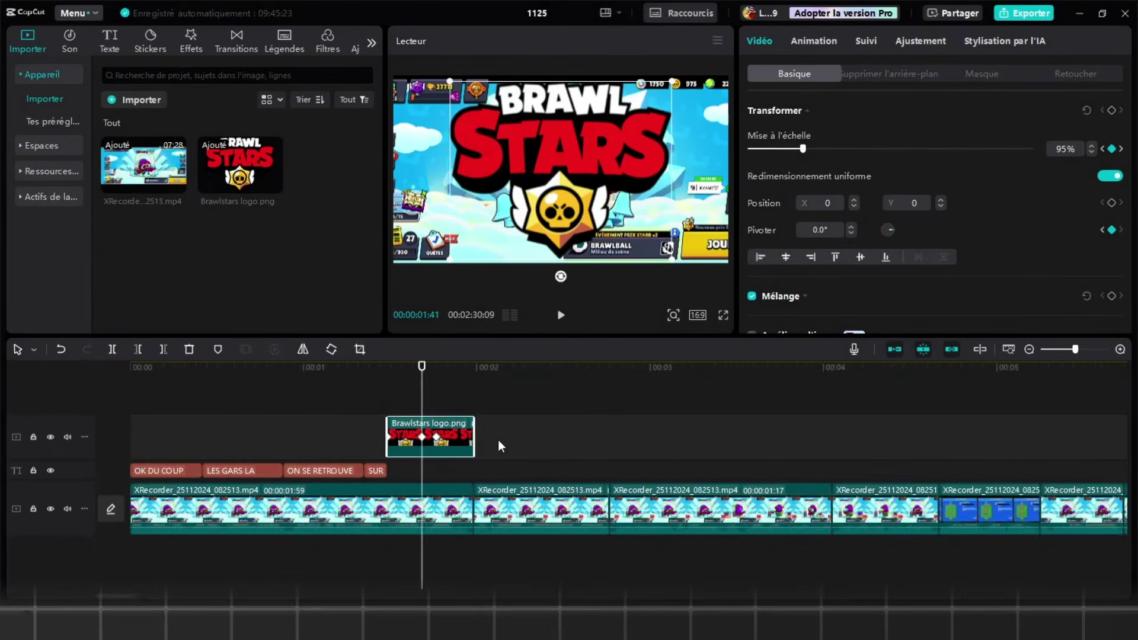
{"action": "scroll", "coordinate": [369, 440], "scroll_direction": "down", "scroll_amount": 2}
{"action": "left_click", "coordinate": [234, 417]}
{"action": "key", "text": "space"}
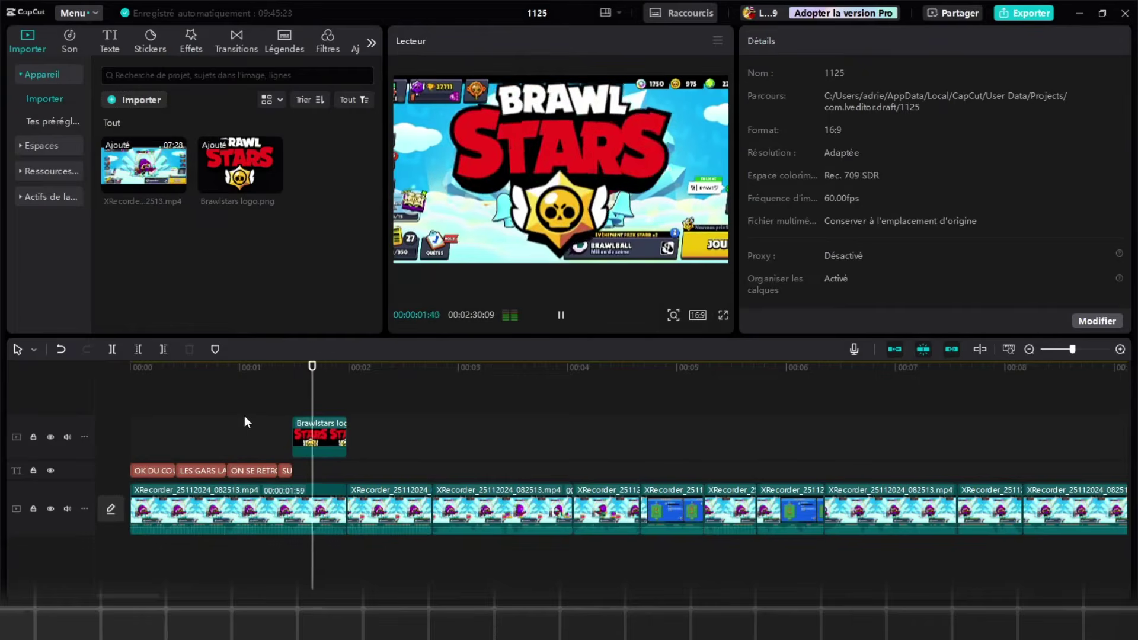
{"action": "scroll", "coordinate": [244, 422], "scroll_direction": "up", "scroll_amount": 1}
{"action": "left_click", "coordinate": [320, 430]}
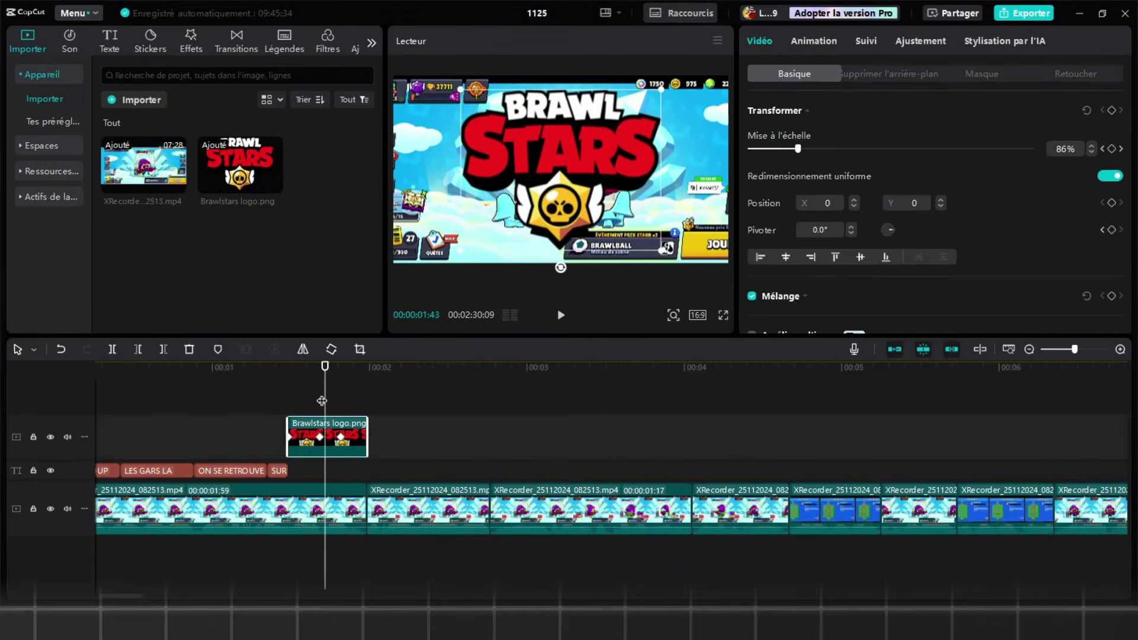
- Paste a duplicate of the logo clip at its start on a separate track and apply a mirror mask to the upper copy
{"action": "left_click_drag", "start_coordinate": [321, 401], "coordinate": [288, 402]}
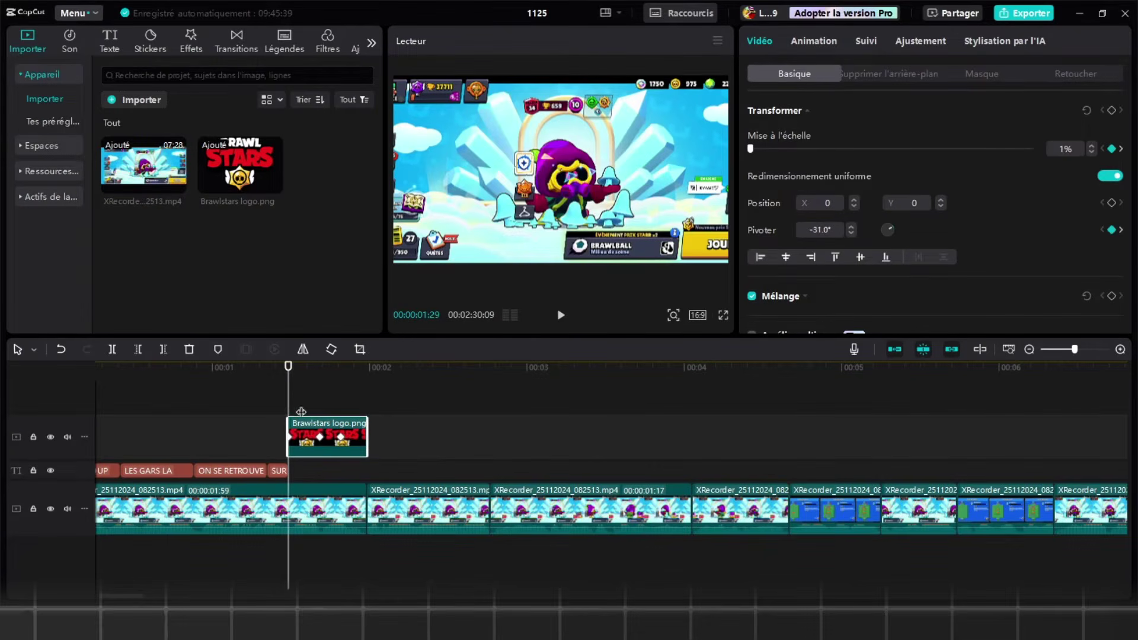
{"action": "key", "text": "ctrl+v"}
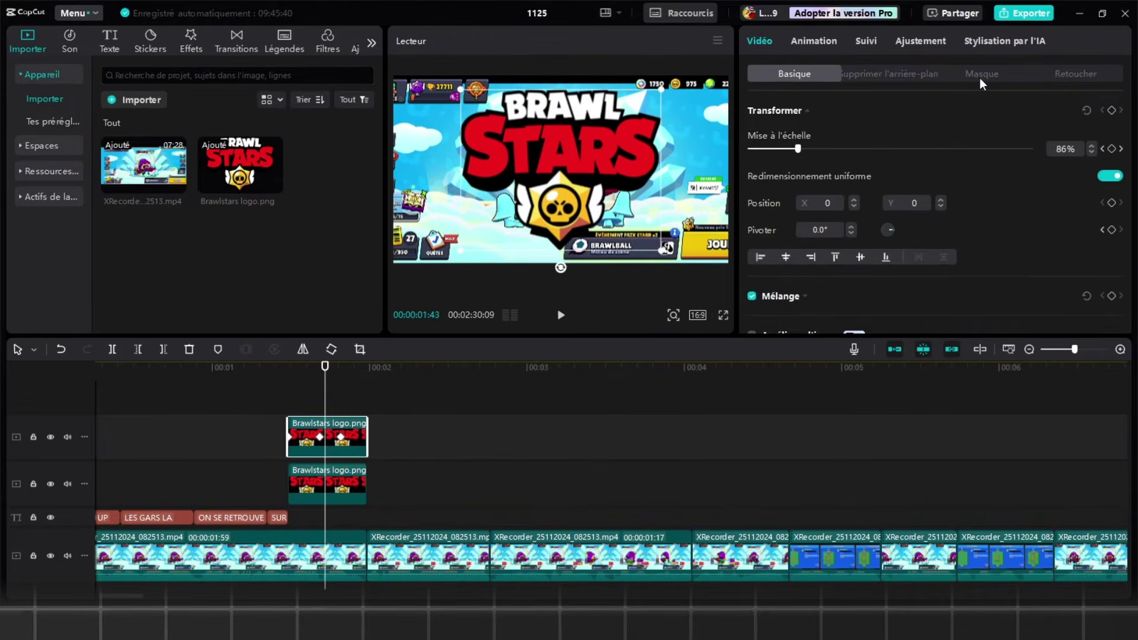
{"action": "left_click", "coordinate": [982, 75]}
{"action": "left_click", "coordinate": [871, 150]}
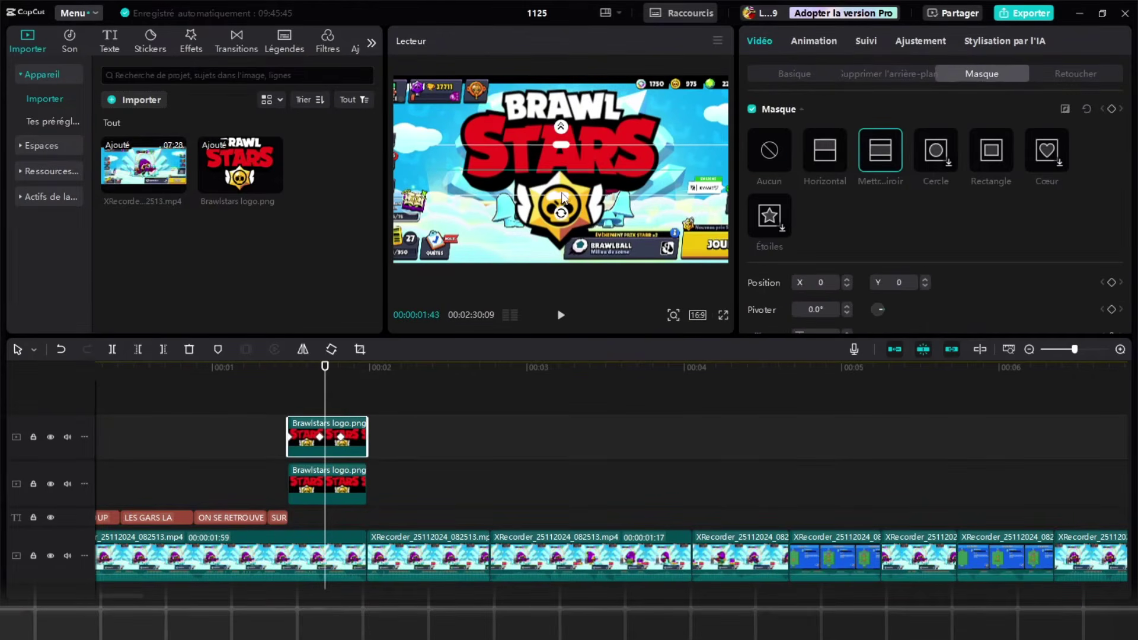
- Rotate the mirror mask to -54°, place it at X -224, Y 180, and keyframe its position at the clip's start
{"action": "left_click_drag", "start_coordinate": [561, 212], "coordinate": [443, 120]}
{"action": "scroll", "coordinate": [901, 257], "scroll_direction": "down", "scroll_amount": 2}
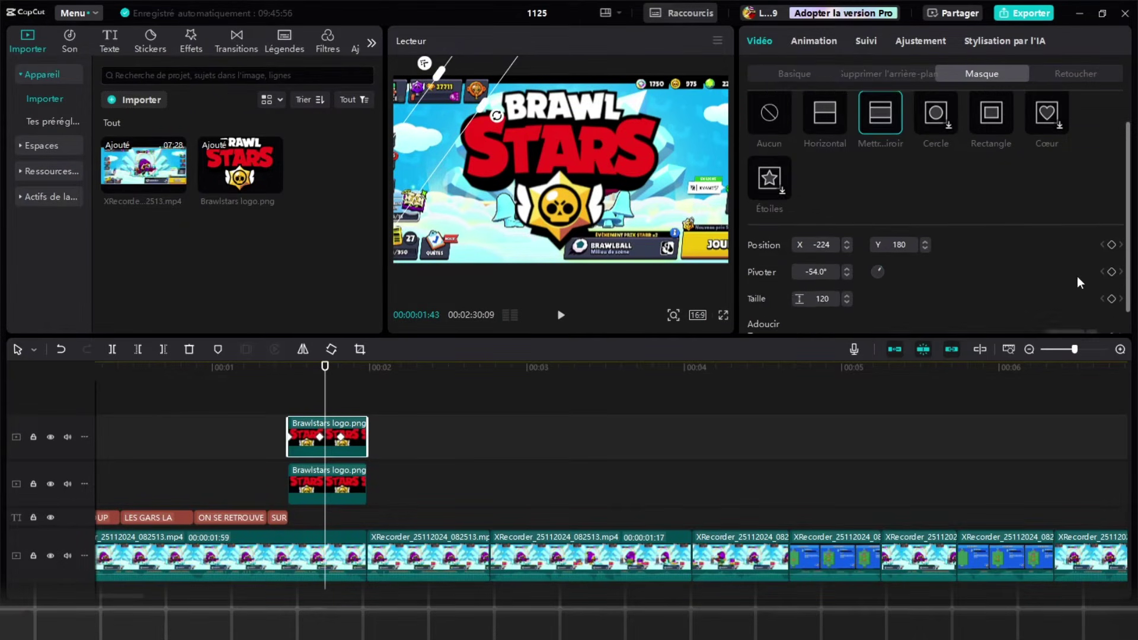
{"action": "left_click", "coordinate": [1112, 231]}
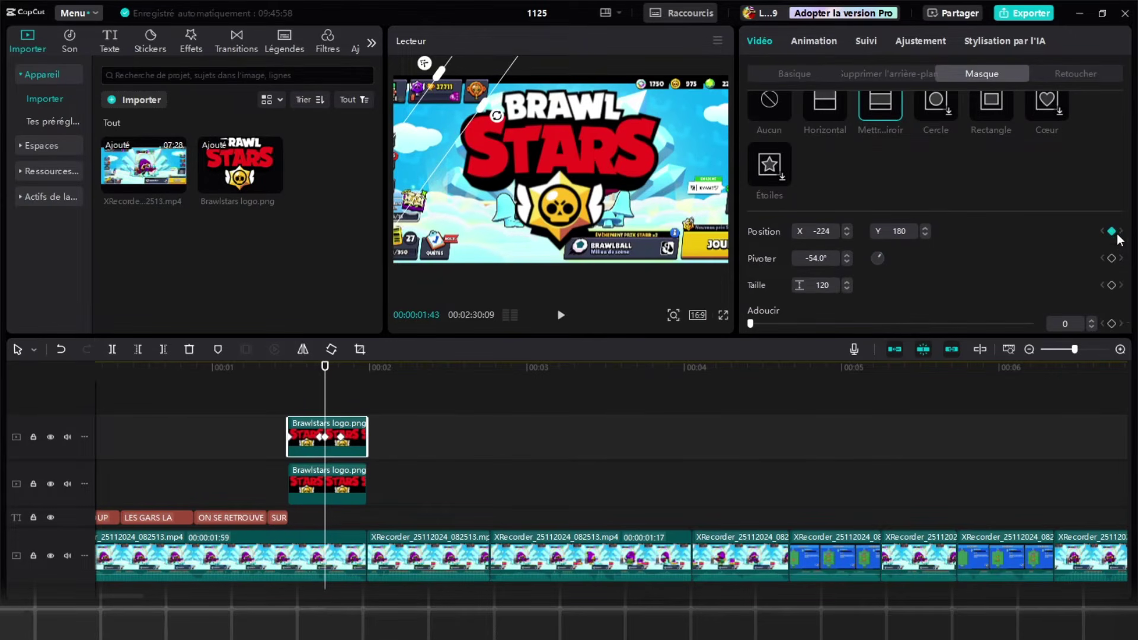
{"action": "left_click", "coordinate": [1112, 233]}
{"action": "left_click_drag", "start_coordinate": [325, 401], "coordinate": [288, 399]}
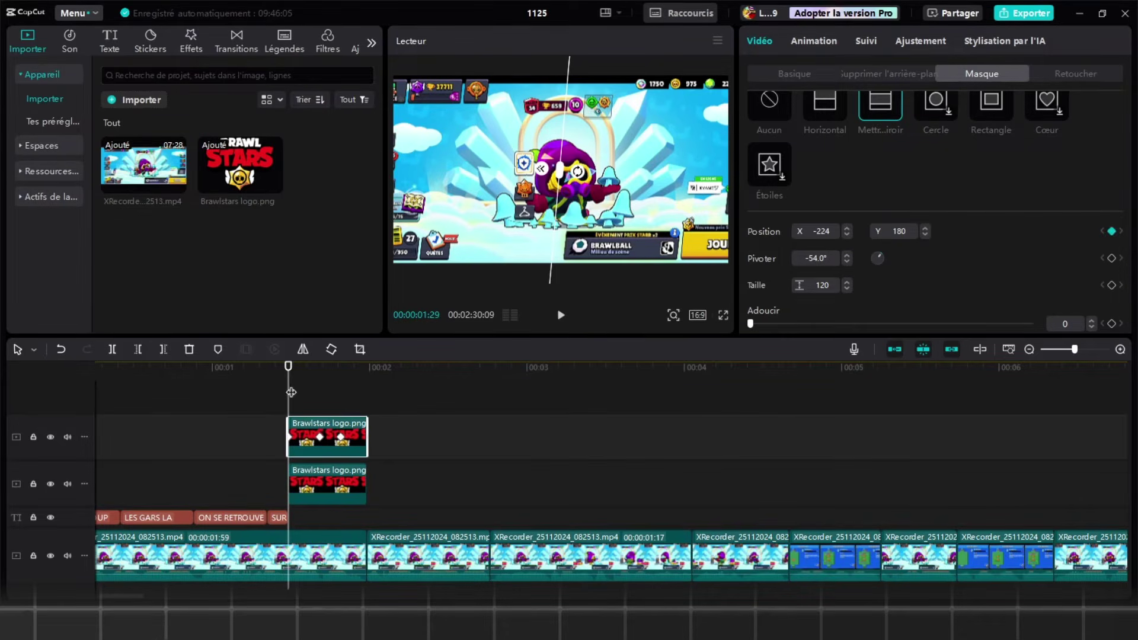
- At 00:00:01:58, near the clip's end, move the mask to X 219, Y -100 as a second position keyframe
{"action": "left_click_drag", "start_coordinate": [290, 393], "coordinate": [365, 390]}
{"action": "key", "text": "Left"}
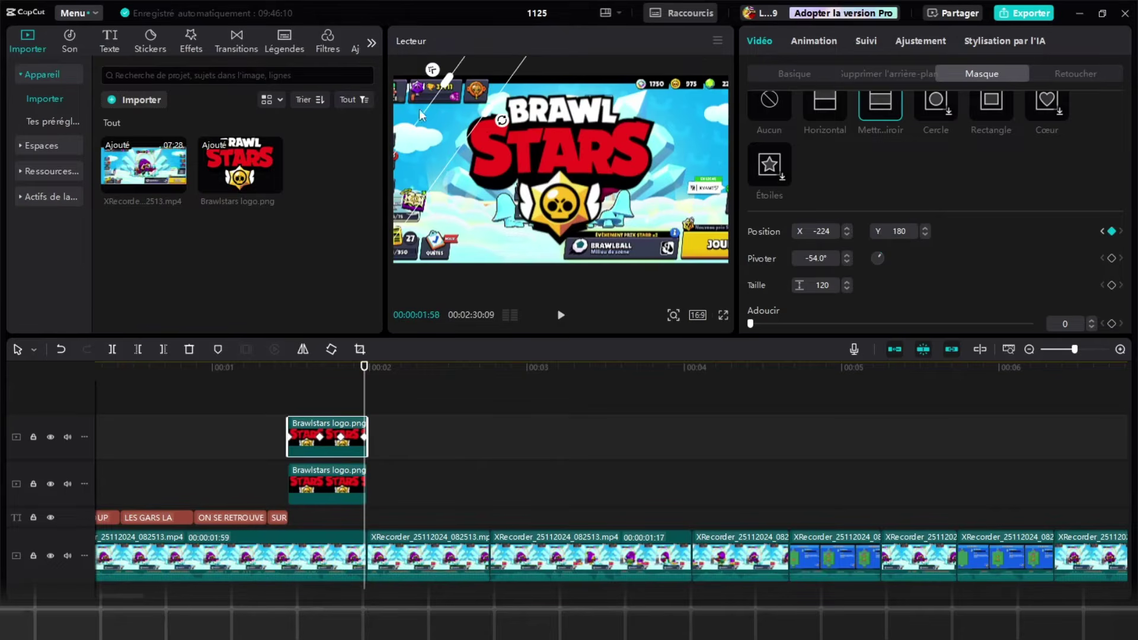
{"action": "left_click_drag", "start_coordinate": [484, 135], "coordinate": [638, 225]}
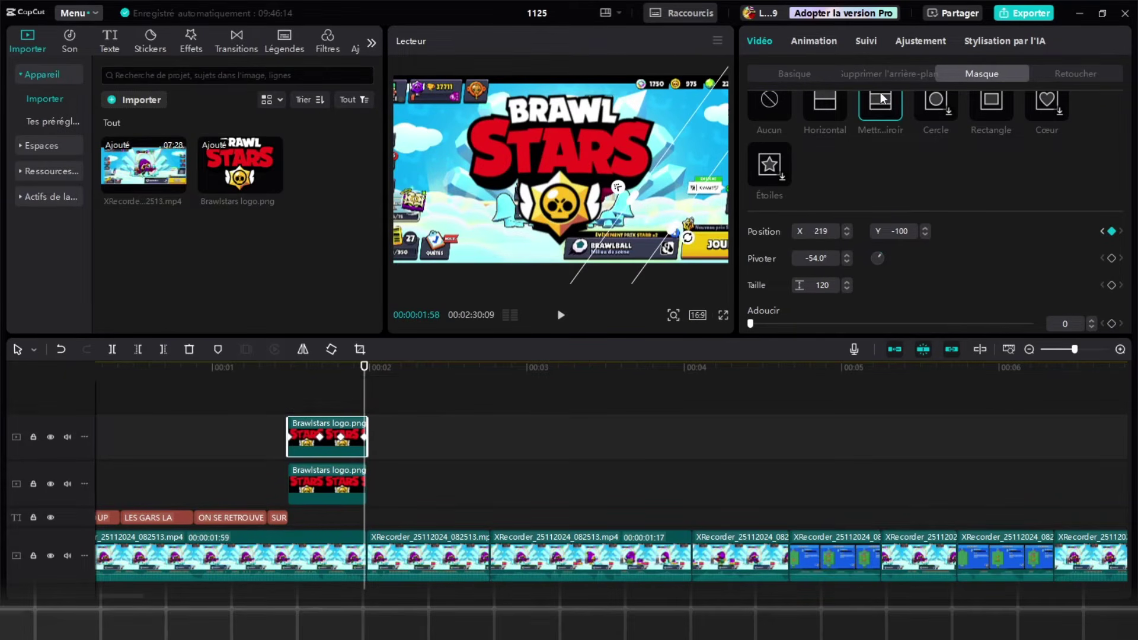
- Raise the masked logo copy's exposure to 50, contrast to 20 and highlights to 50
{"action": "left_click", "coordinate": [914, 41]}
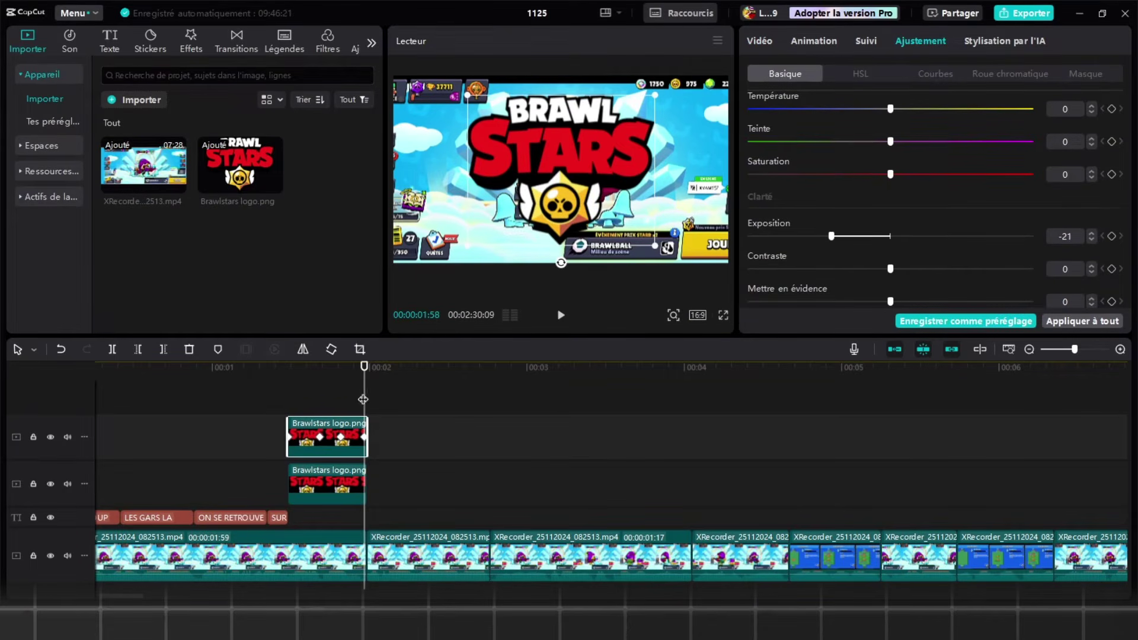
{"action": "left_click_drag", "start_coordinate": [362, 400], "coordinate": [340, 402]}
{"action": "left_click_drag", "start_coordinate": [944, 236], "coordinate": [1046, 230]}
{"action": "left_click_drag", "start_coordinate": [891, 269], "coordinate": [944, 272]}
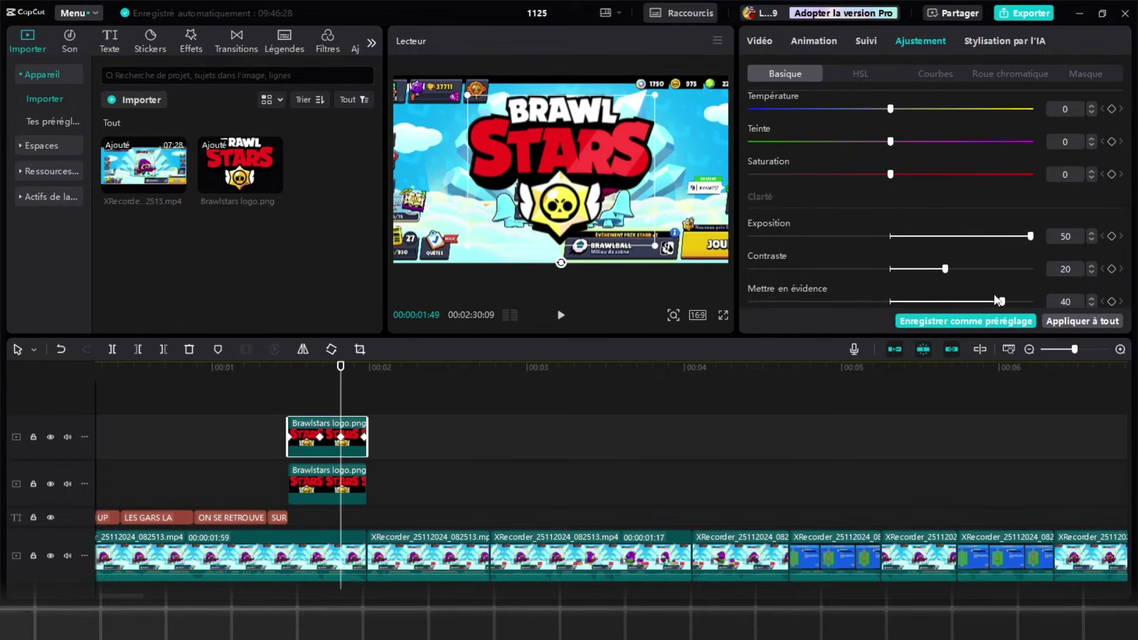
{"action": "left_click_drag", "start_coordinate": [1000, 301], "coordinate": [1054, 291]}
- Raise the masked logo copy's shadows and adjust its remaining light and effect settings
{"action": "scroll", "coordinate": [923, 274], "scroll_direction": "down", "scroll_amount": 3}
{"action": "scroll", "coordinate": [902, 262], "scroll_direction": "up", "scroll_amount": 1}
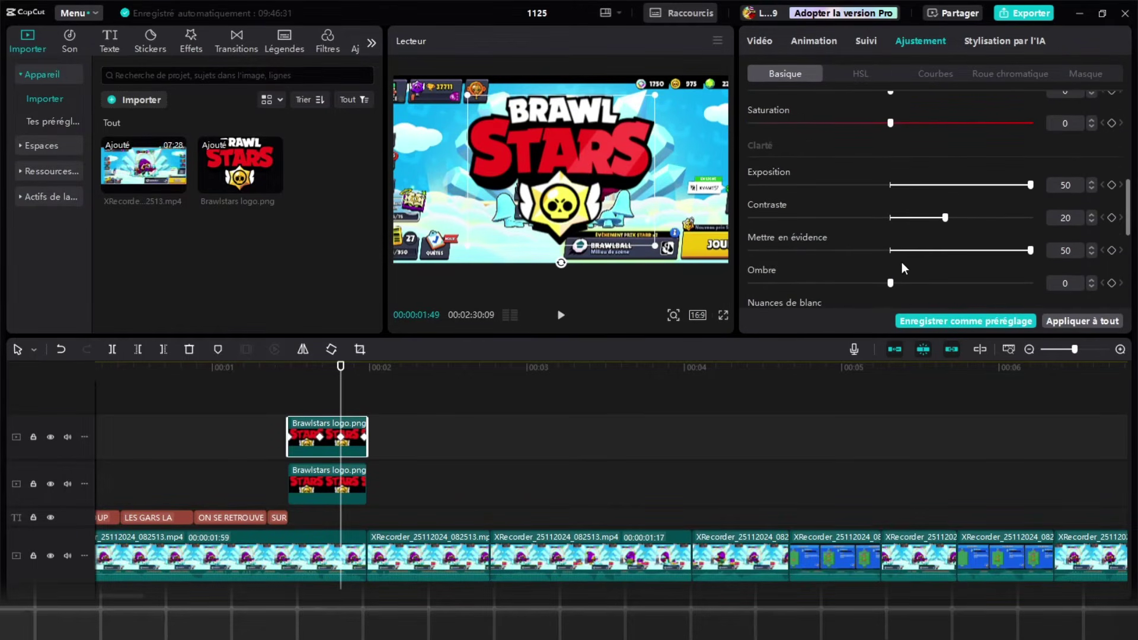
{"action": "left_click_drag", "start_coordinate": [892, 282], "coordinate": [918, 231]}
{"action": "scroll", "coordinate": [910, 283], "scroll_direction": "down", "scroll_amount": 1}
{"action": "scroll", "coordinate": [899, 268], "scroll_direction": "down", "scroll_amount": 1}
{"action": "scroll", "coordinate": [898, 243], "scroll_direction": "down", "scroll_amount": 1}
{"action": "scroll", "coordinate": [917, 231], "scroll_direction": "down", "scroll_amount": 2}
{"action": "mouse_move", "coordinate": [763, 283]}
{"action": "left_mouse_down"}
{"action": "mouse_move", "coordinate": [821, 286]}
{"action": "mouse_move", "coordinate": [745, 285]}
{"action": "left_mouse_up"}
{"action": "left_click_drag", "start_coordinate": [877, 188], "coordinate": [1032, 187]}
{"action": "scroll", "coordinate": [906, 199], "scroll_direction": "down", "scroll_amount": 1}
- Set the masked logo copy's saturation to 11, temperature to -10 and tint to 19
{"action": "scroll", "coordinate": [895, 279], "scroll_direction": "up", "scroll_amount": 8}
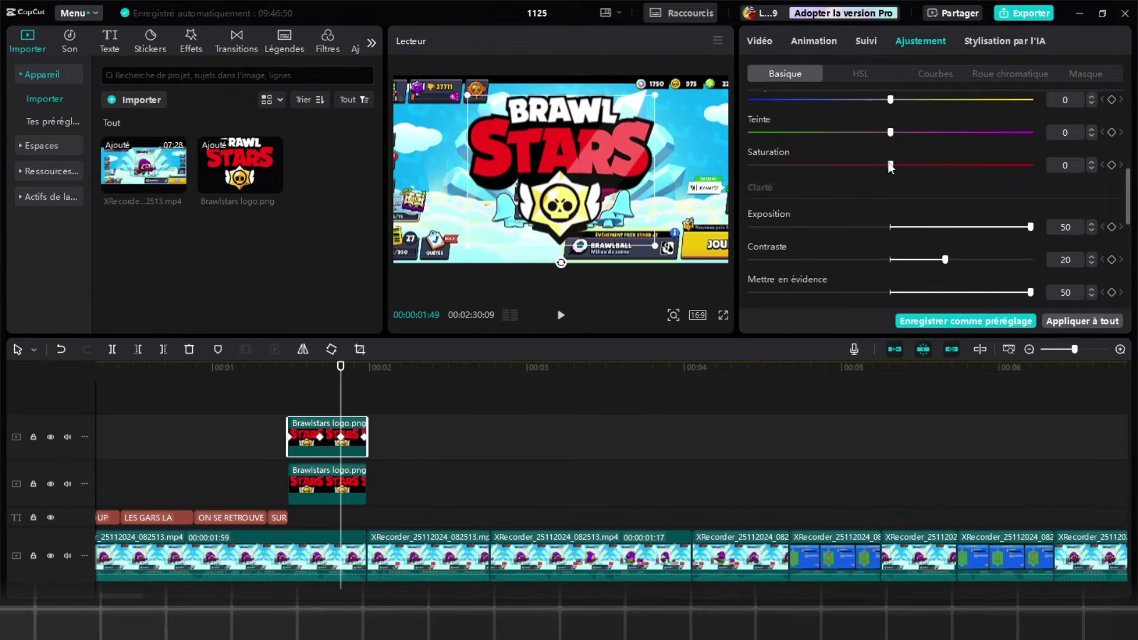
{"action": "scroll", "coordinate": [896, 258], "scroll_direction": "down", "scroll_amount": 3}
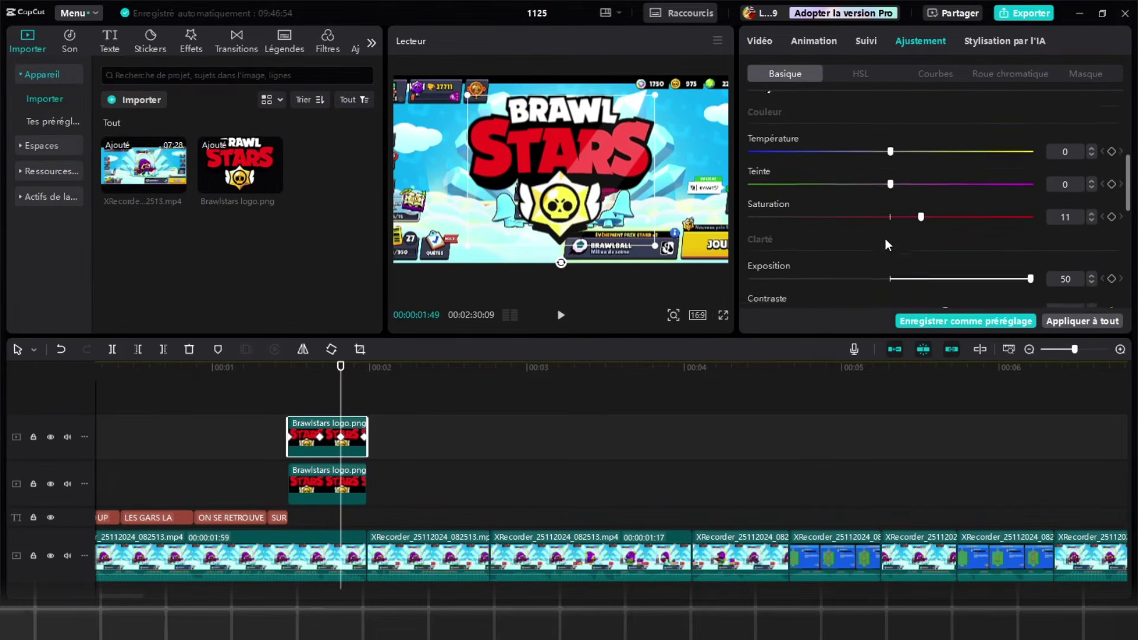
{"action": "left_click_drag", "start_coordinate": [892, 173], "coordinate": [862, 175]}
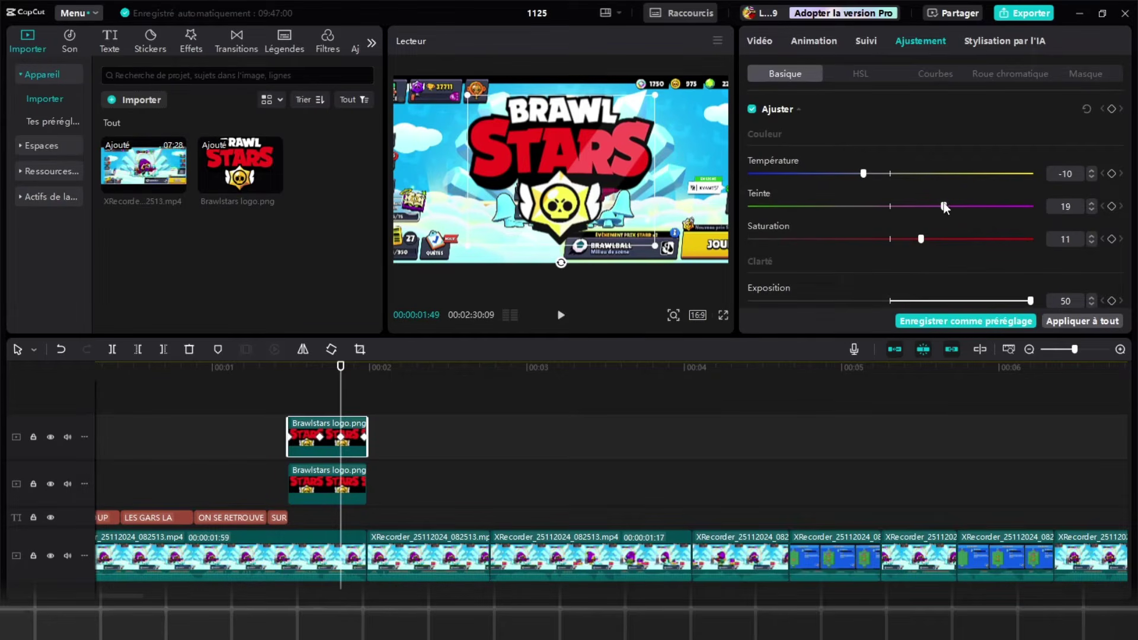
{"action": "scroll", "coordinate": [888, 188], "scroll_direction": "up", "scroll_amount": 3}
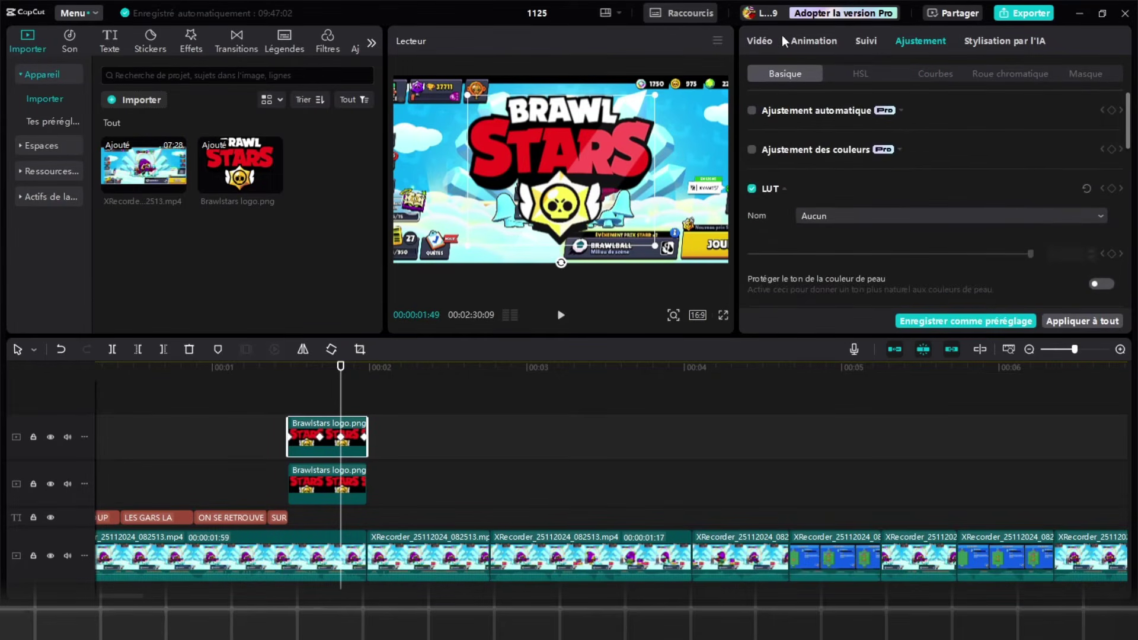
- Feather the mirror mask by 10 and replay the logo's light sweep
{"action": "left_click", "coordinate": [759, 40]}
{"action": "scroll", "coordinate": [890, 208], "scroll_direction": "down", "scroll_amount": 2}
{"action": "left_click_drag", "start_coordinate": [753, 308], "coordinate": [779, 312]}
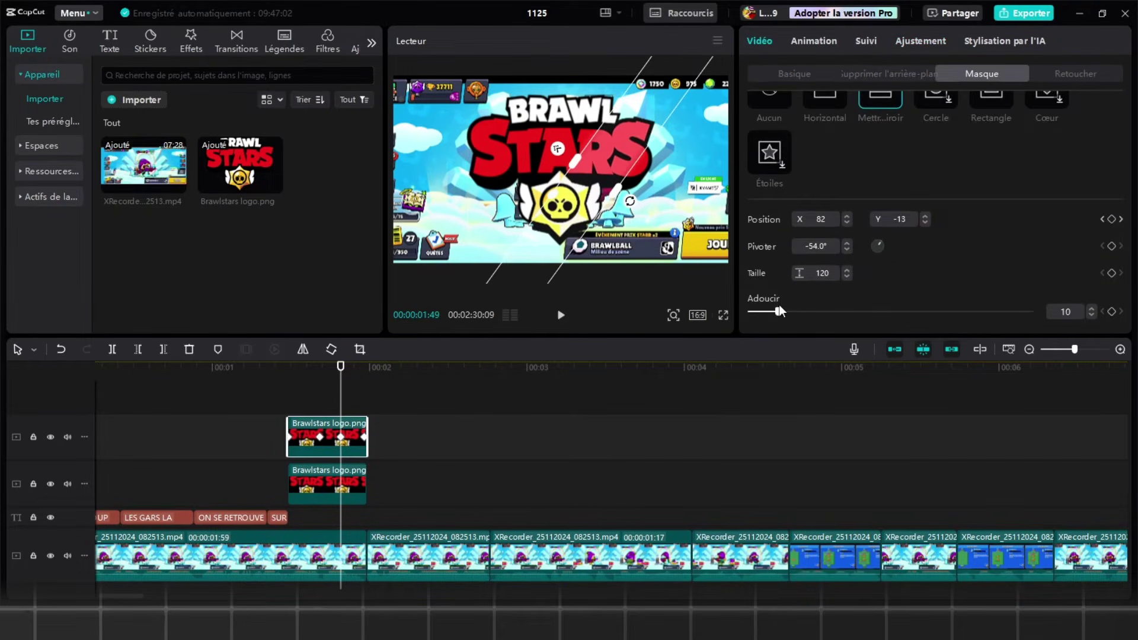
{"action": "left_click", "coordinate": [297, 409]}
{"action": "key", "text": "space"}
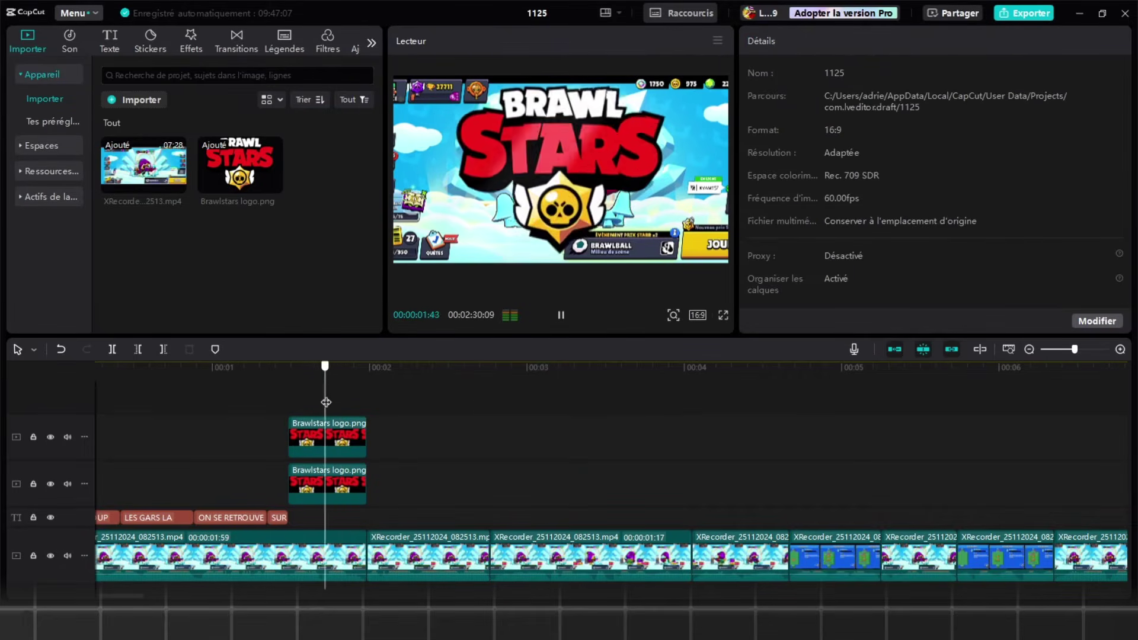
{"action": "left_click", "coordinate": [328, 403]}
- Show the masked logo copy's keyframe graphs and expand the mask's Position X graph
{"action": "left_click", "coordinate": [322, 437]}
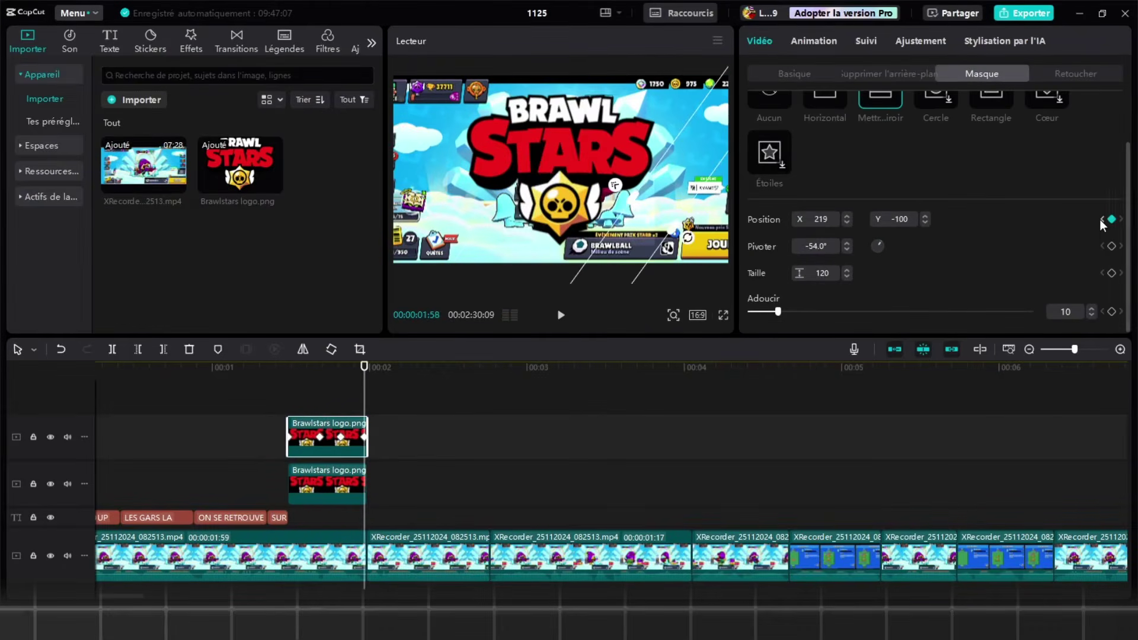
{"action": "left_click", "coordinate": [1103, 219]}
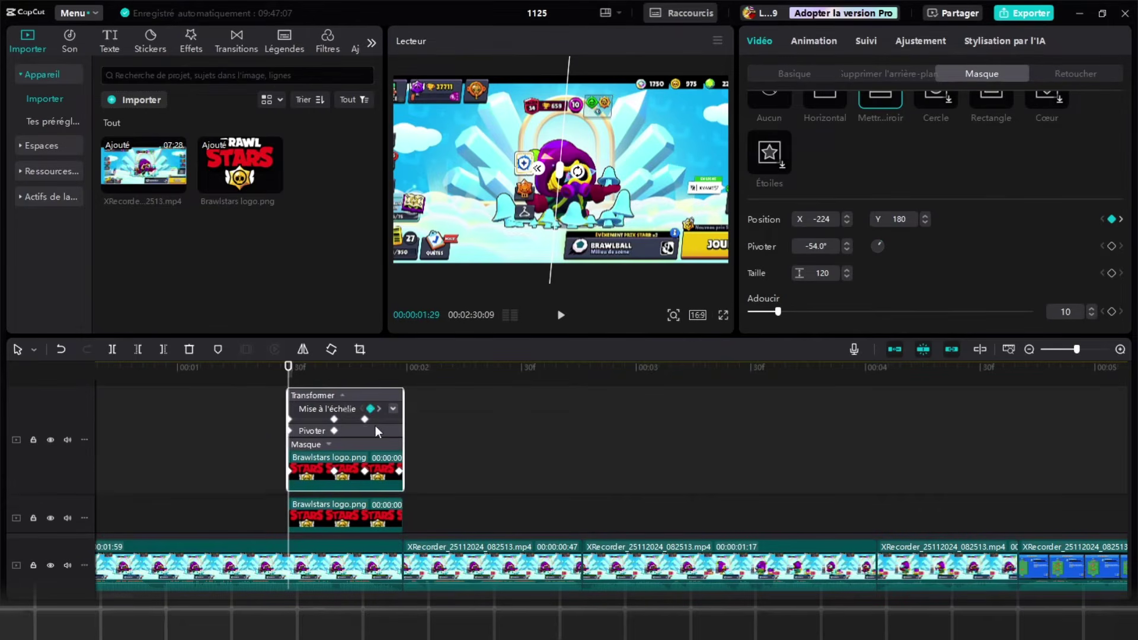
{"action": "left_click", "coordinate": [393, 409]}
{"action": "scroll", "coordinate": [374, 420], "scroll_direction": "up", "scroll_amount": 3}
{"action": "scroll", "coordinate": [390, 437], "scroll_direction": "up", "scroll_amount": 4}
{"action": "scroll", "coordinate": [390, 447], "scroll_direction": "down", "scroll_amount": 3}
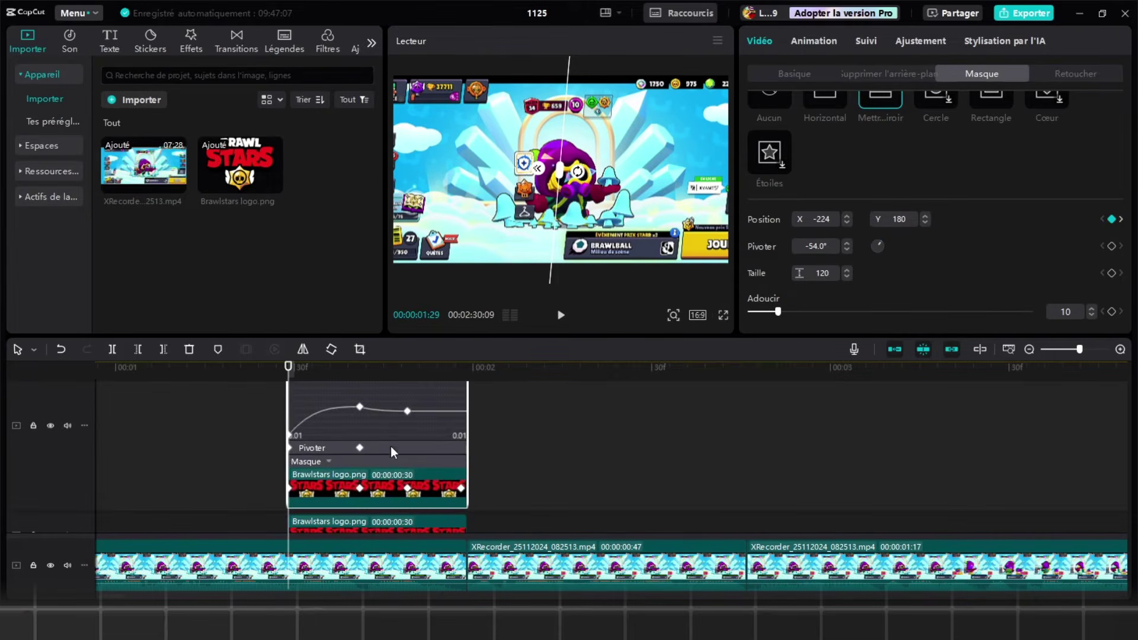
{"action": "left_click", "coordinate": [313, 461]}
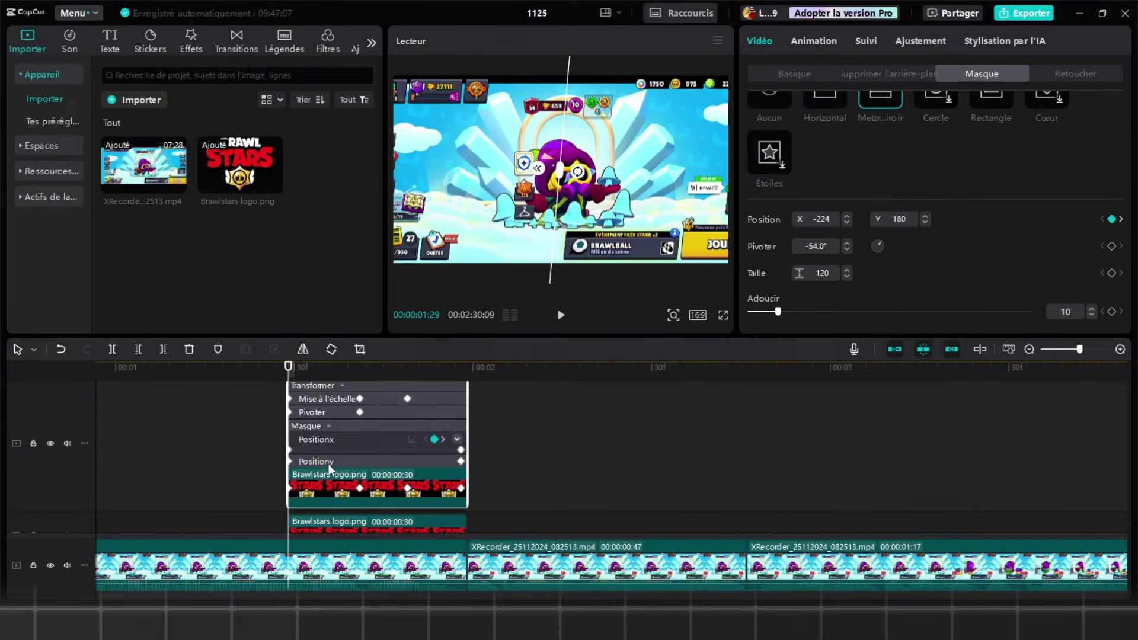
{"action": "left_click", "coordinate": [457, 440]}
- Apply an ease-in-out curve between the mask's Position X keyframes
{"action": "scroll", "coordinate": [443, 455], "scroll_direction": "up", "scroll_amount": 1}
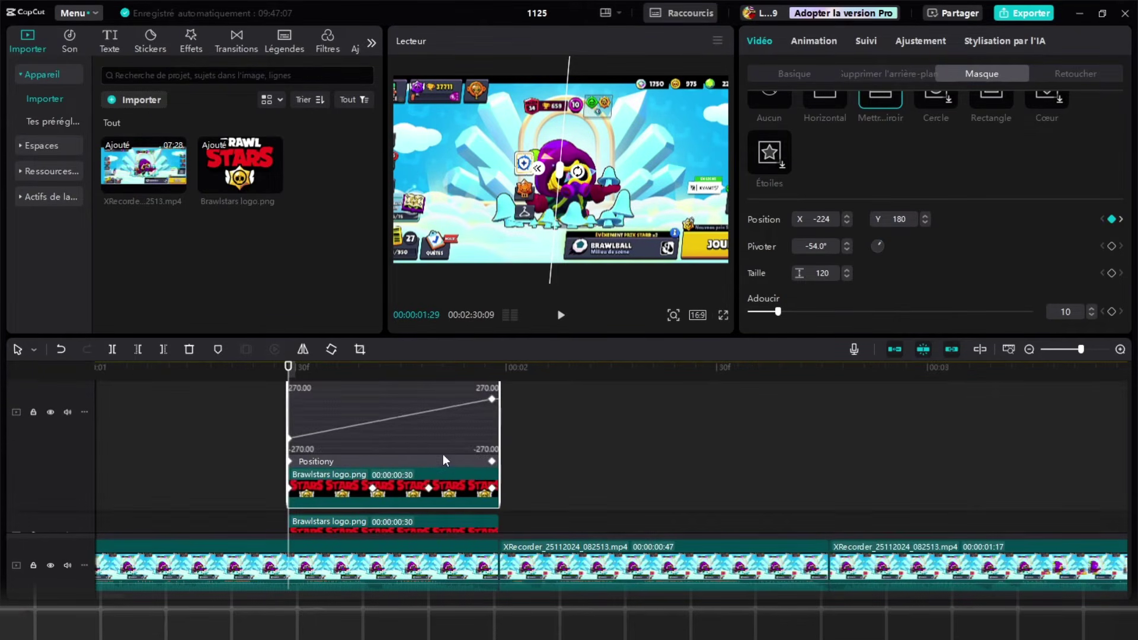
{"action": "scroll", "coordinate": [377, 433], "scroll_direction": "up", "scroll_amount": 1}
{"action": "left_click", "coordinate": [377, 456]}
{"action": "left_click", "coordinate": [444, 411]}
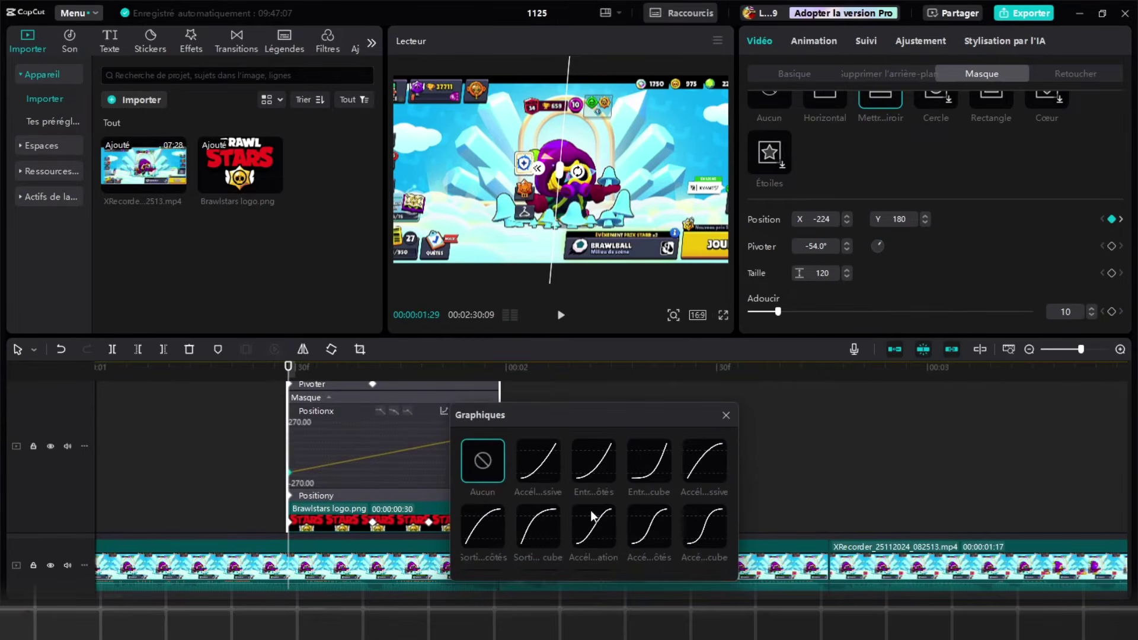
{"action": "left_click", "coordinate": [593, 517]}
- Apply an easing curve between the mask's Position Y keyframes and hide the keyframe graphs
{"action": "left_click", "coordinate": [411, 497]}
{"action": "left_click", "coordinate": [490, 486]}
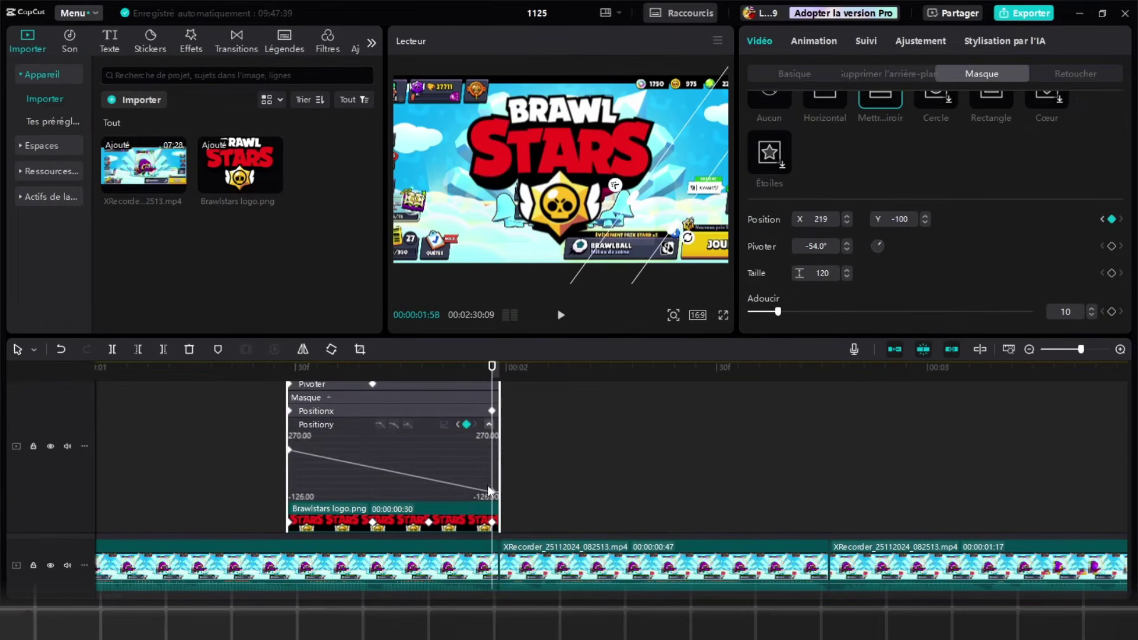
{"action": "left_click", "coordinate": [356, 460]}
{"action": "left_click", "coordinate": [444, 425]}
{"action": "left_click", "coordinate": [539, 553]}
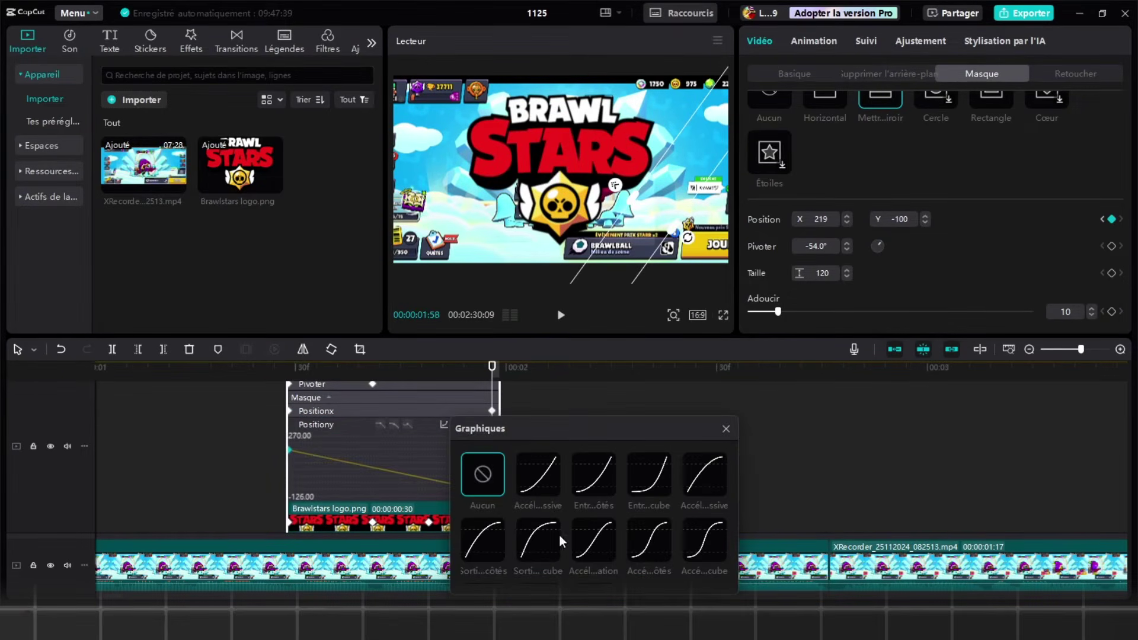
{"action": "left_click", "coordinate": [726, 428]}
{"action": "right_click", "coordinate": [380, 455]}
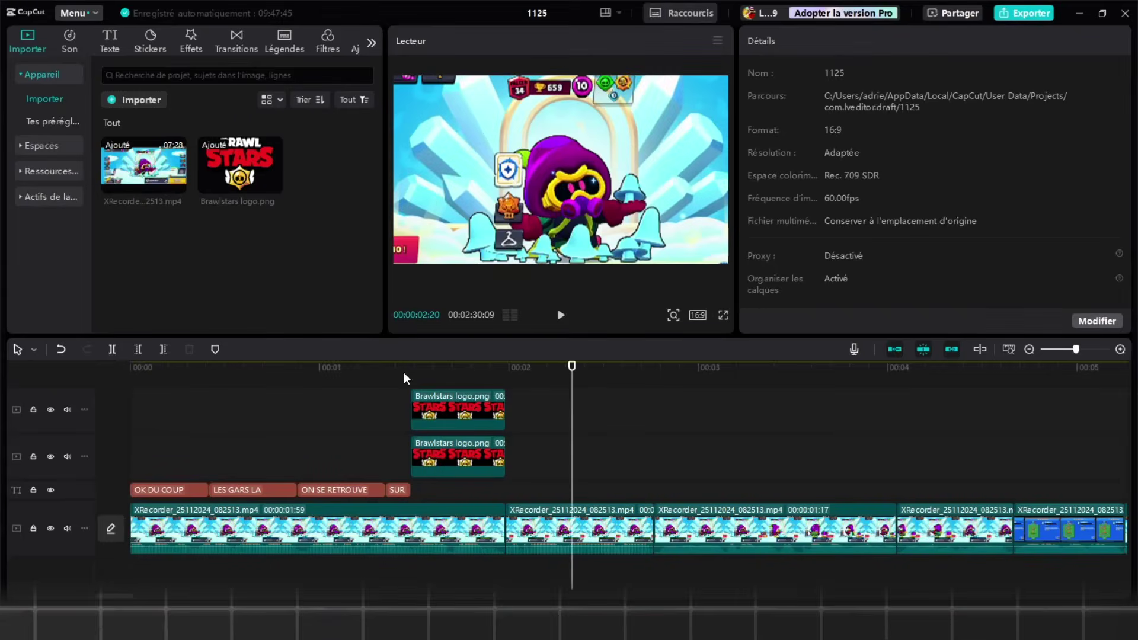
- Combine the two stacked logo clips into one compound clip and replay the logo sequence
{"action": "left_click", "coordinate": [428, 385]}
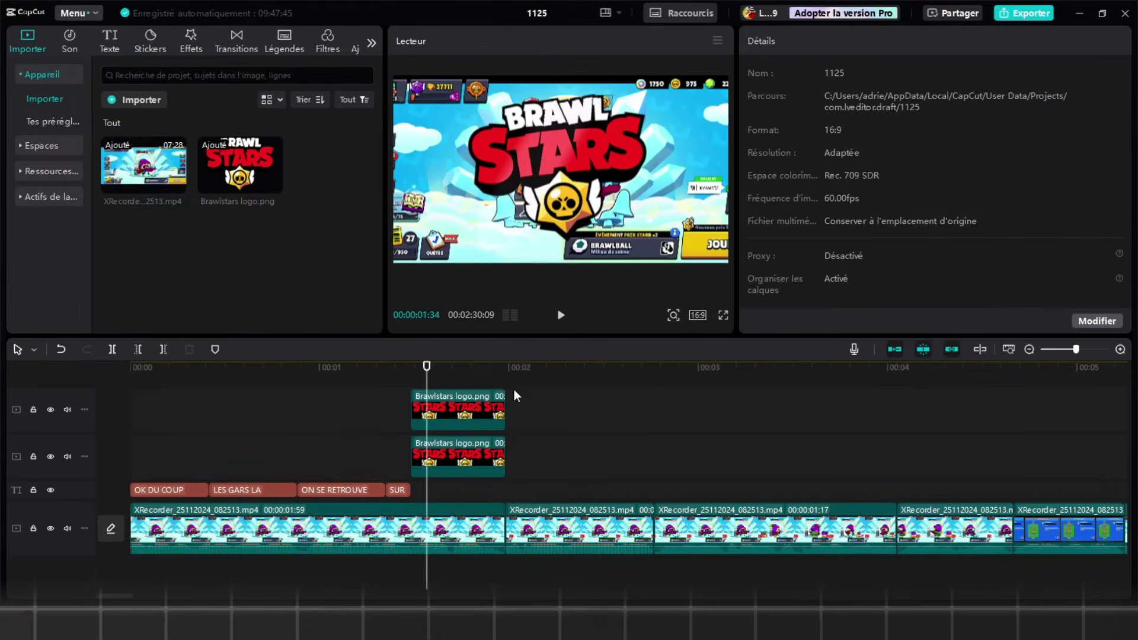
{"action": "left_click_drag", "start_coordinate": [514, 396], "coordinate": [442, 484]}
{"action": "right_click", "coordinate": [442, 484]}
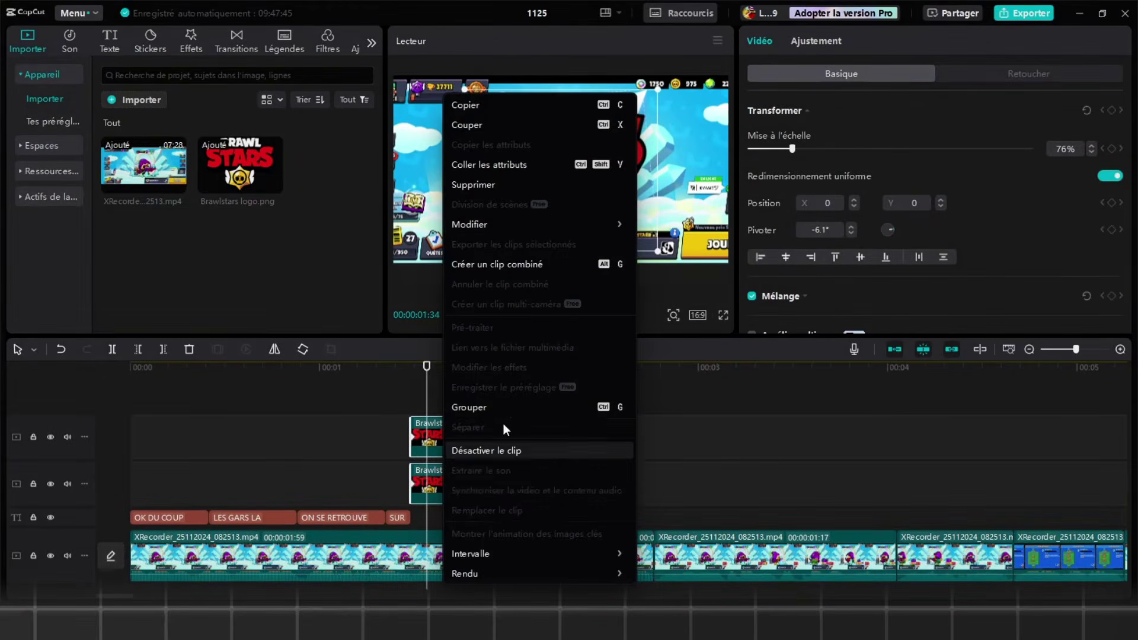
{"action": "key", "text": "alt+g"}
{"action": "left_click", "coordinate": [376, 397]}
{"action": "key", "text": "space"}
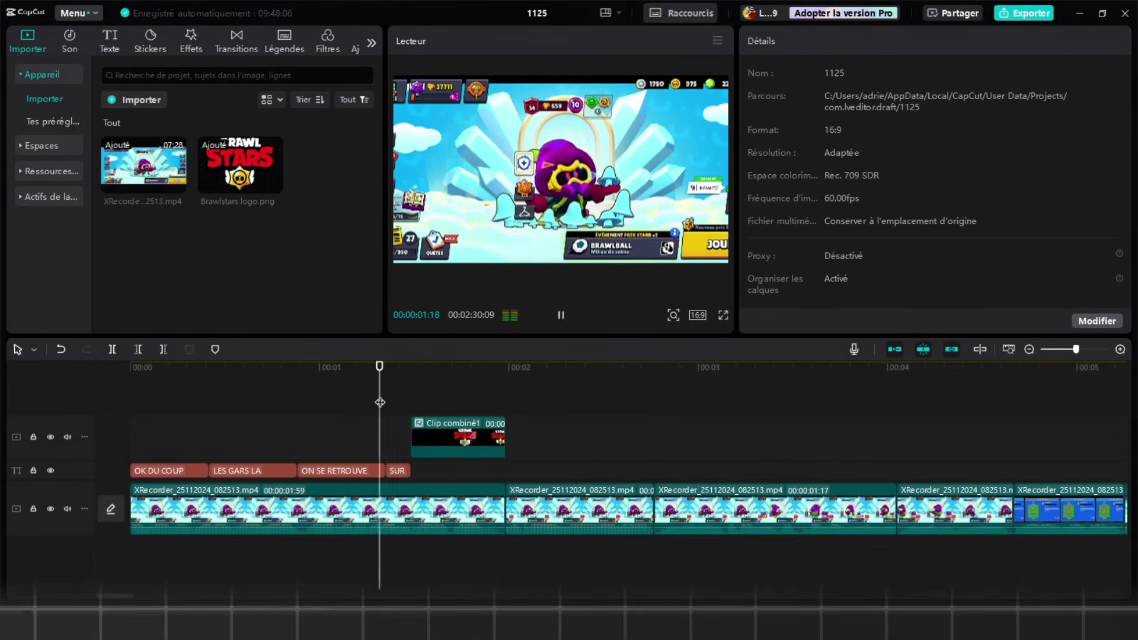
{"action": "left_click", "coordinate": [415, 391]}
- Reuse the OK DU COUP caption at 00:00:02:46 and change its text to ON VA
{"action": "scroll", "coordinate": [432, 389], "scroll_direction": "down", "scroll_amount": 2}
{"action": "left_click", "coordinate": [153, 472]}
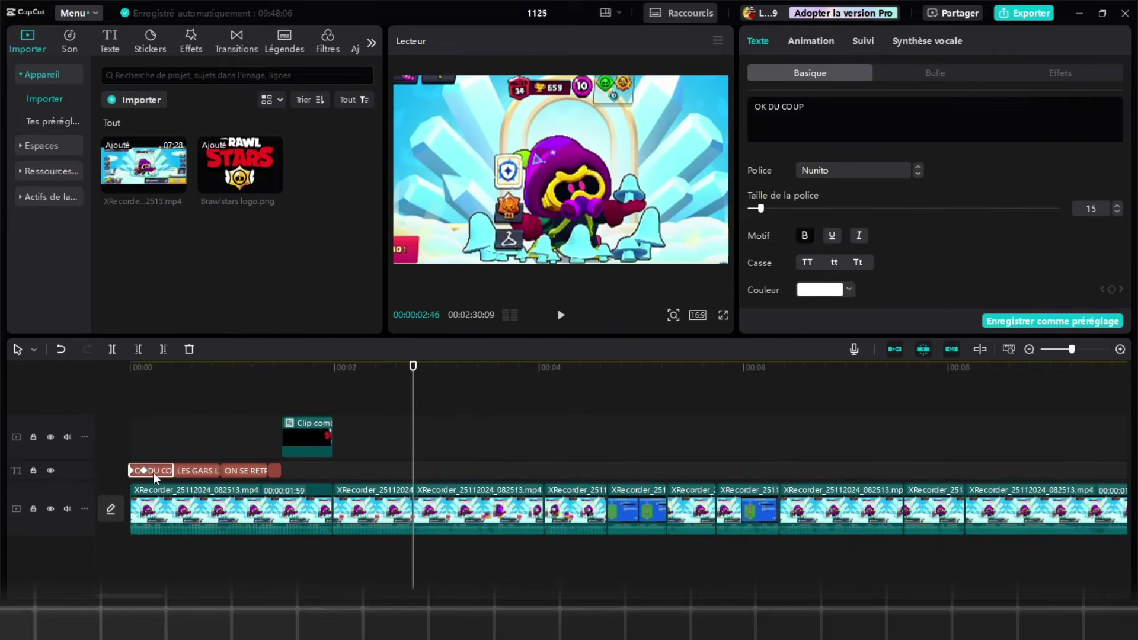
{"action": "left_click_drag", "start_coordinate": [158, 468], "coordinate": [436, 470]}
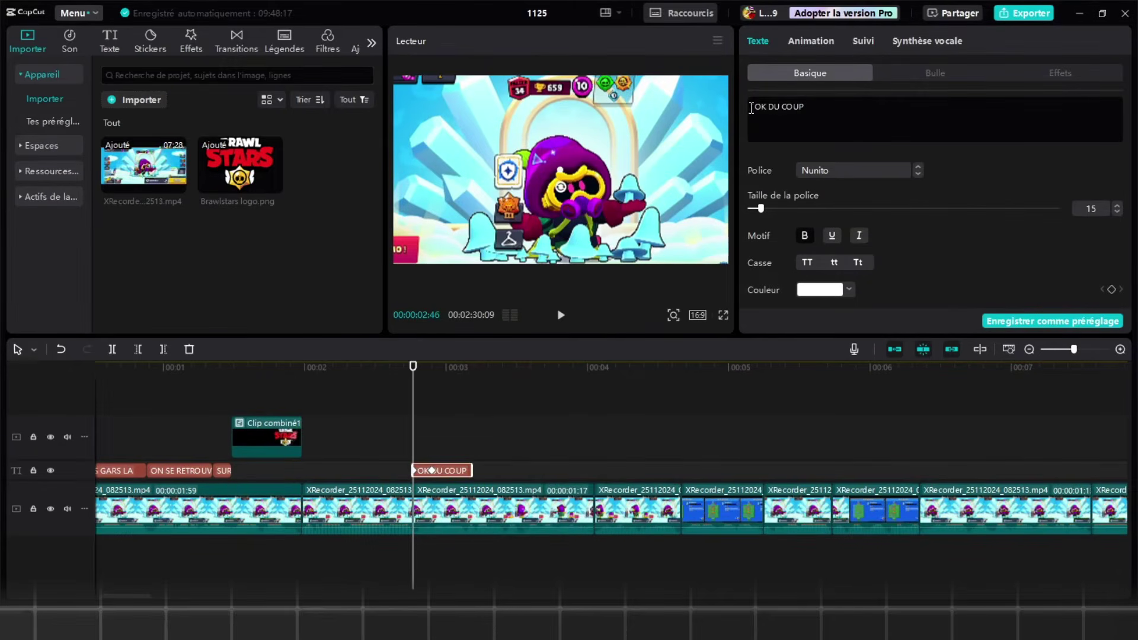
{"action": "left_click_drag", "start_coordinate": [808, 108], "coordinate": [693, 100]}
{"action": "key", "text": "Caps_Lock"}
{"action": "type", "text": "ON VA"}
- Trim the end of the ON VA caption to 00:00:03:00
{"action": "left_click", "coordinate": [446, 398]}
{"action": "left_click", "coordinate": [451, 471]}
{"action": "key", "text": "w"}
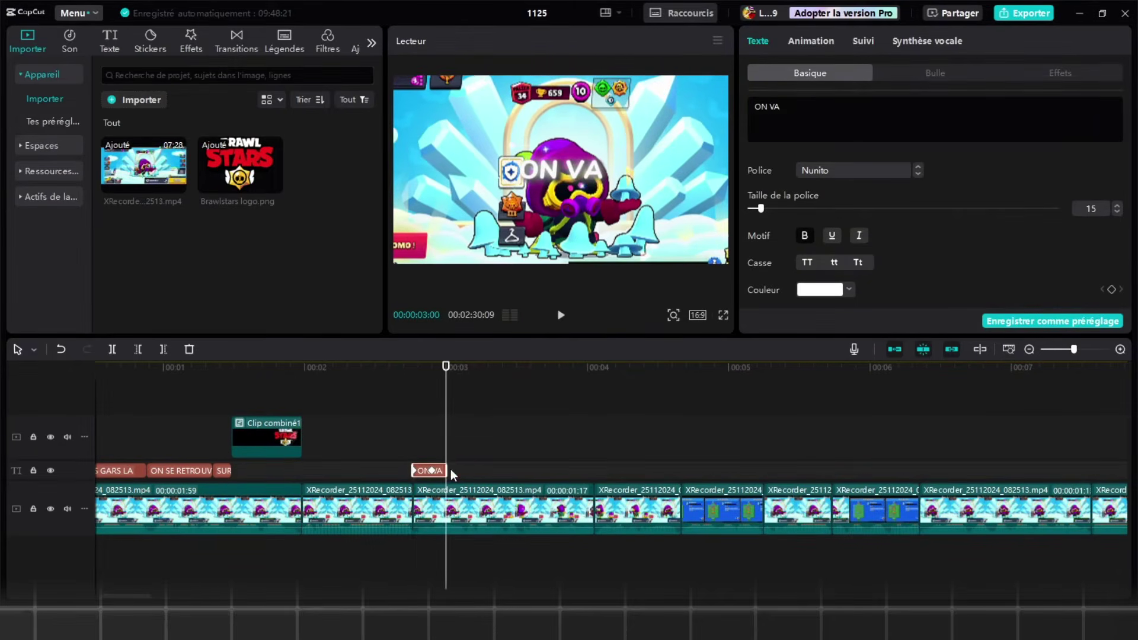
- Duplicate the ON VA caption at 00:00:03:00 and change the copy's text to MONTER
{"action": "key", "text": "ctrl+c"}
{"action": "key", "text": "ctrl+v"}
{"action": "left_click_drag", "start_coordinate": [833, 111], "coordinate": [650, 93]}
{"action": "type", "text": "MO"}
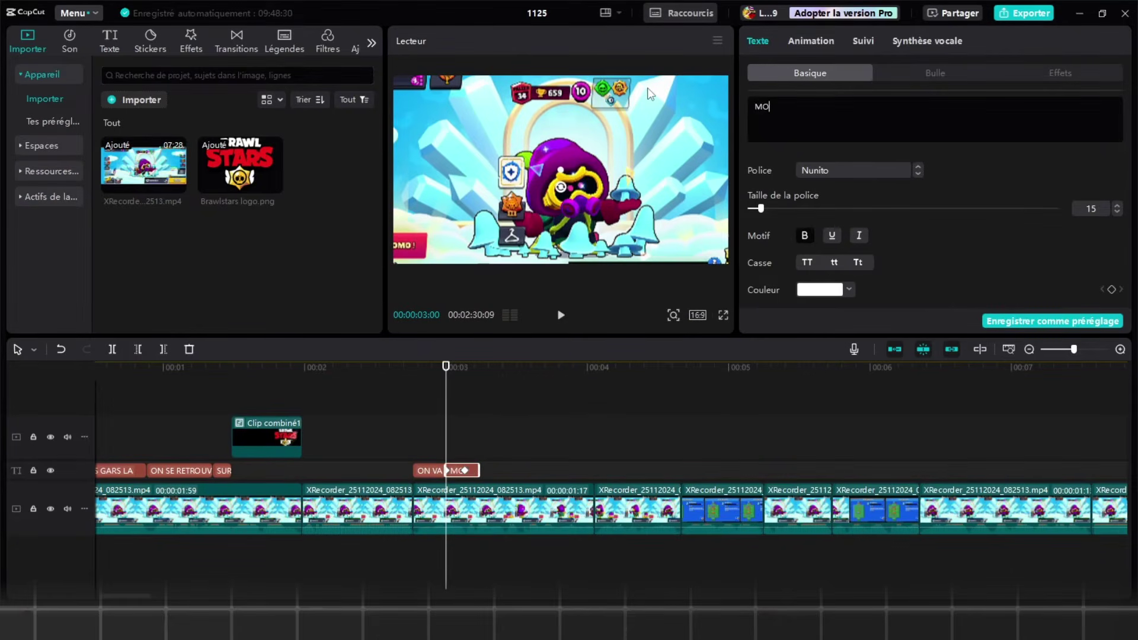
{"action": "type", "text": "NTER"}
- Lengthen the MONTER caption and change its text and glow colour to bright green
{"action": "left_click", "coordinate": [411, 429]}
{"action": "key", "text": "space"}
{"action": "left_click_drag", "start_coordinate": [479, 470], "coordinate": [522, 468]}
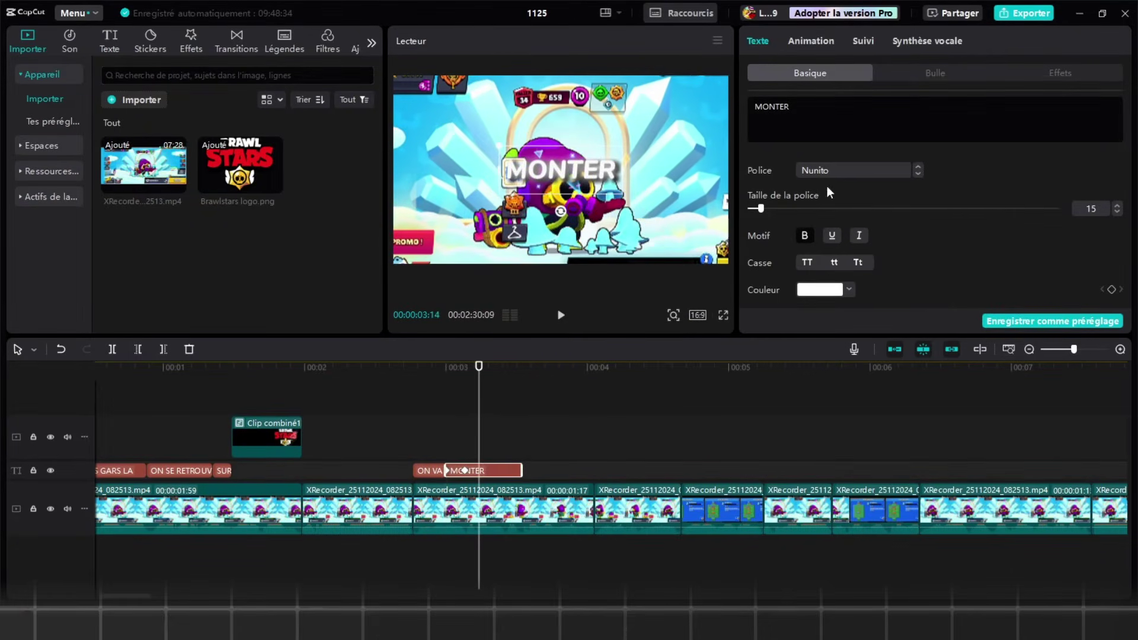
{"action": "left_click", "coordinate": [850, 290]}
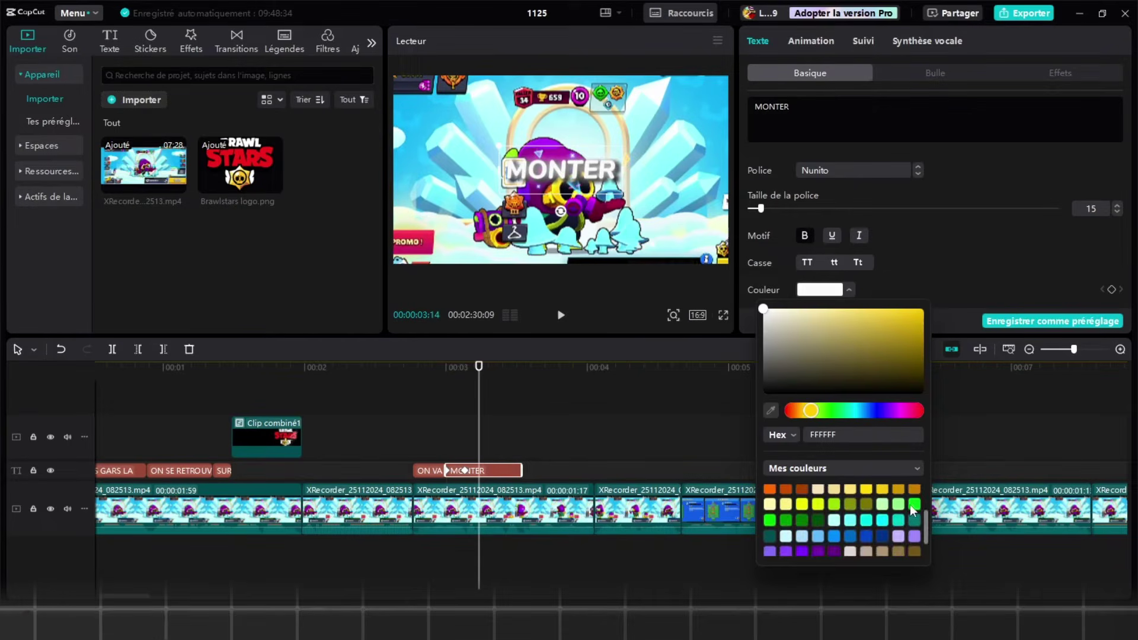
{"action": "left_click", "coordinate": [915, 504]}
{"action": "left_click", "coordinate": [932, 291]}
{"action": "scroll", "coordinate": [903, 258], "scroll_direction": "down", "scroll_amount": 10}
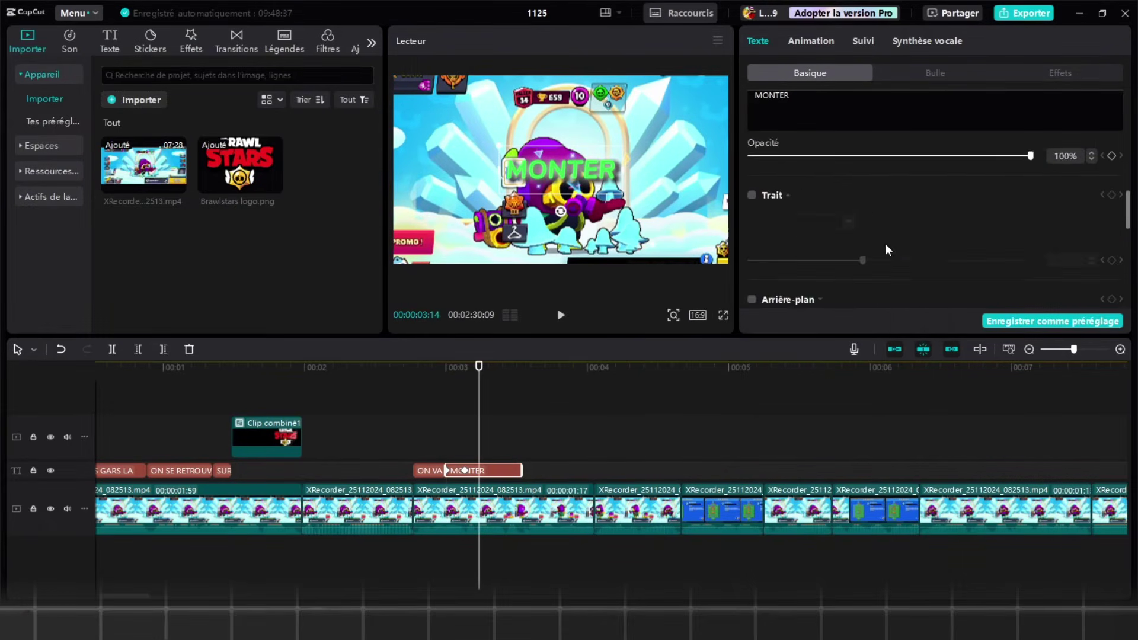
{"action": "scroll", "coordinate": [853, 249], "scroll_direction": "down", "scroll_amount": 3}
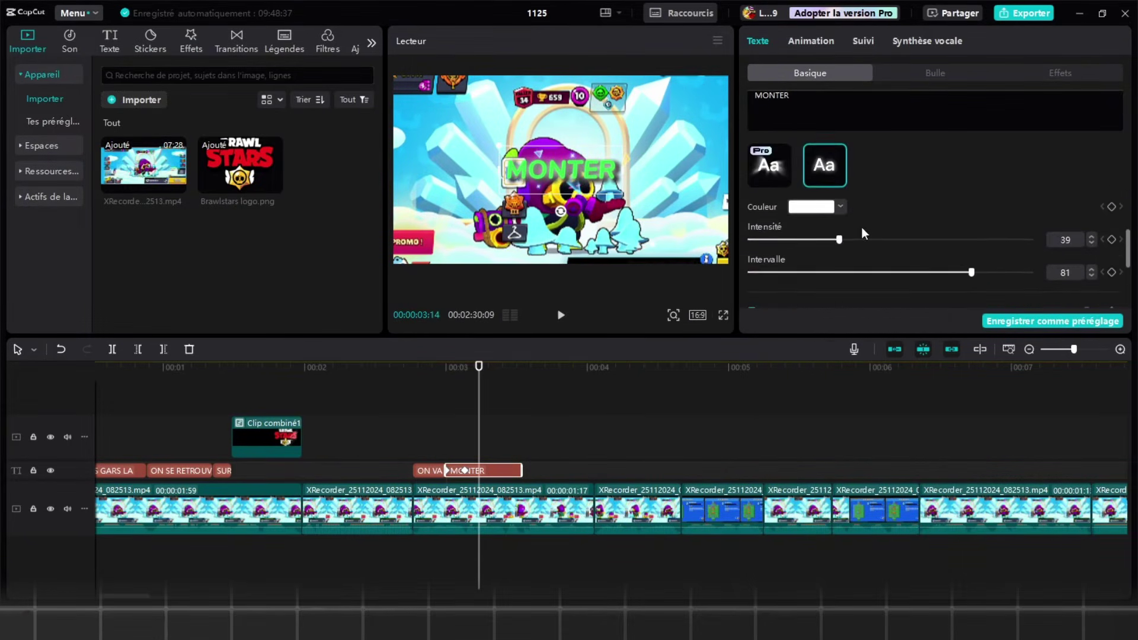
{"action": "left_click", "coordinate": [834, 170]}
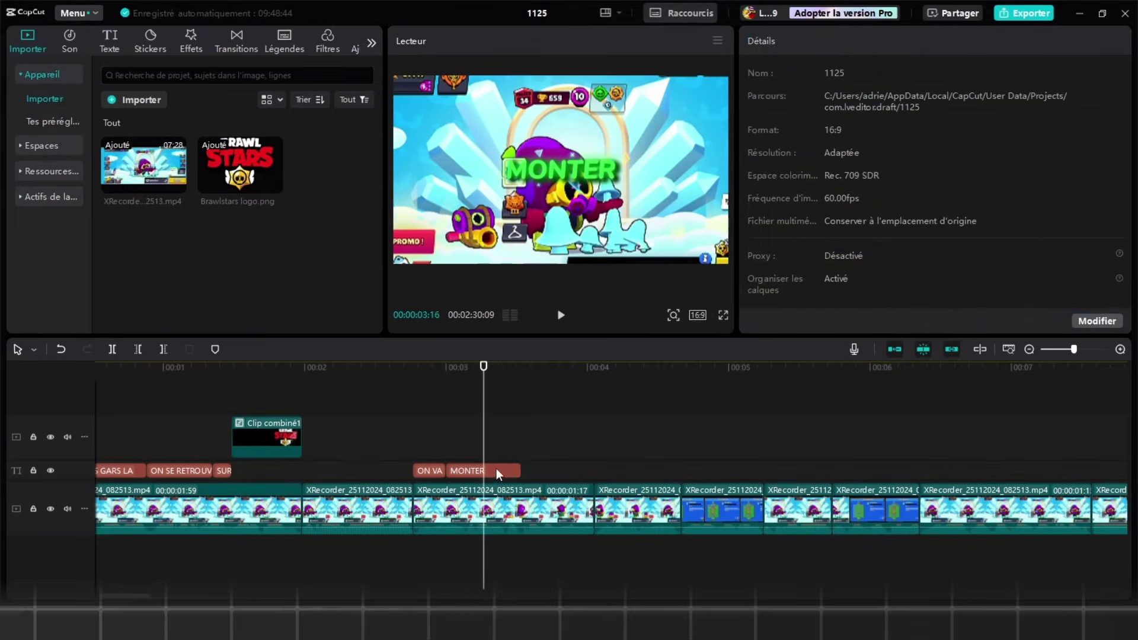
- Trim the MONTER caption's end to 00:00:03:16, duplicate the ON VA caption there, and change the copy's text to LE PETIT
{"action": "left_click_drag", "start_coordinate": [521, 470], "coordinate": [484, 469]}
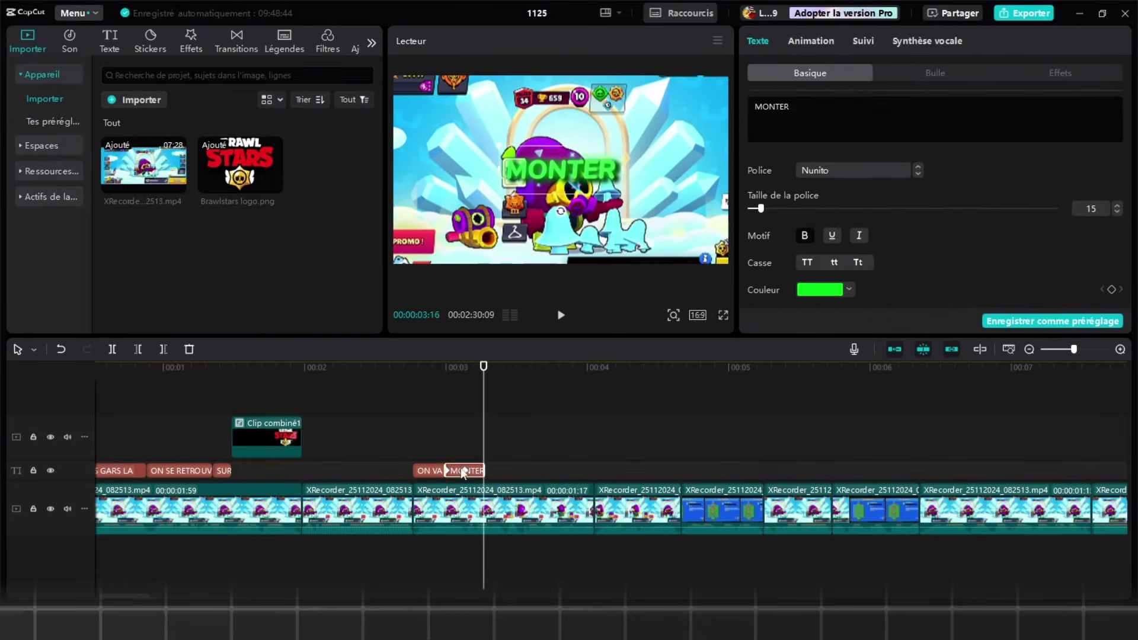
{"action": "left_click", "coordinate": [415, 469]}
{"action": "key", "text": "ctrl+c"}
{"action": "key", "text": "ctrl+v"}
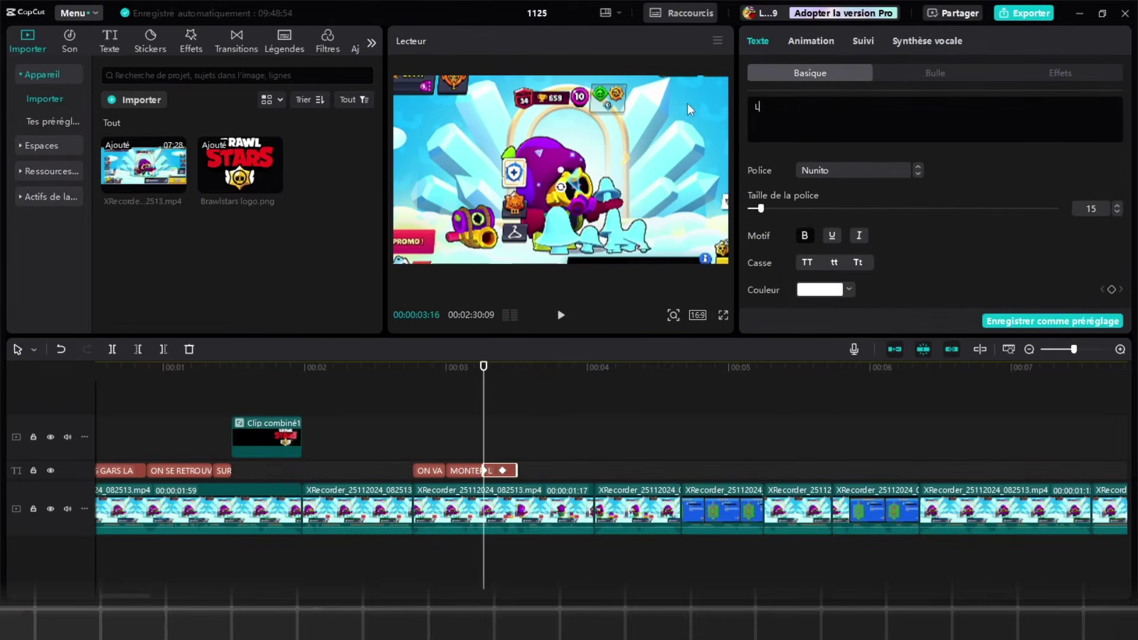
{"action": "type", "text": "LE PE"}
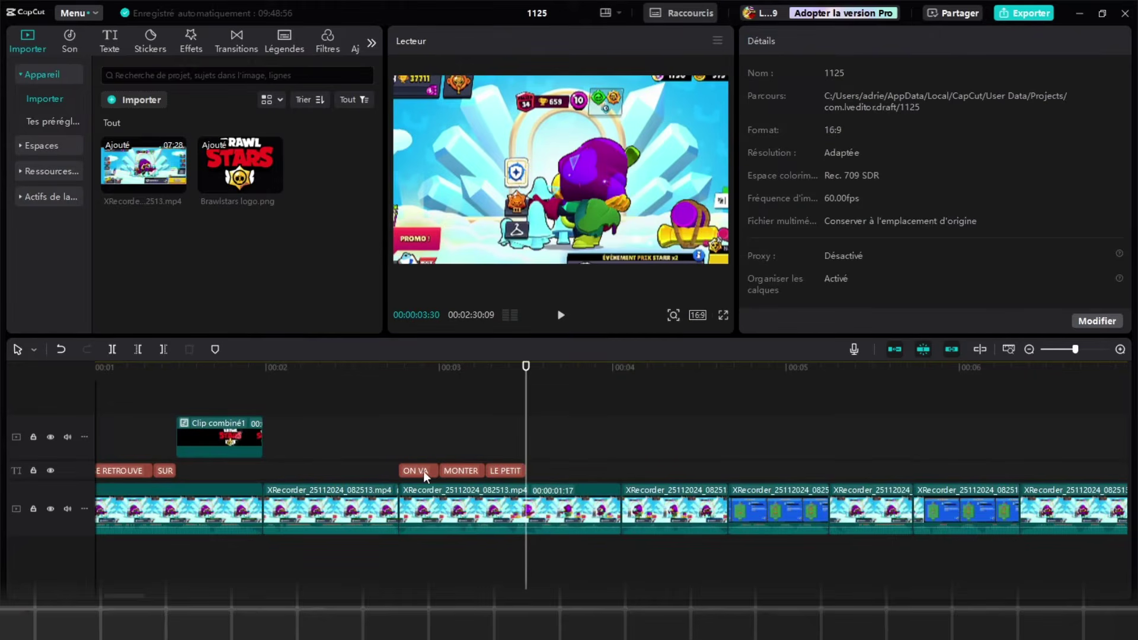
- Duplicate the ON VA caption at 00:00:03:30, extend the copy to just before 00:00:04, and change its text to CORDELIUS
{"action": "left_click", "coordinate": [424, 471]}
{"action": "key", "text": "ctrl+c"}
{"action": "key", "text": "ctrl+v"}
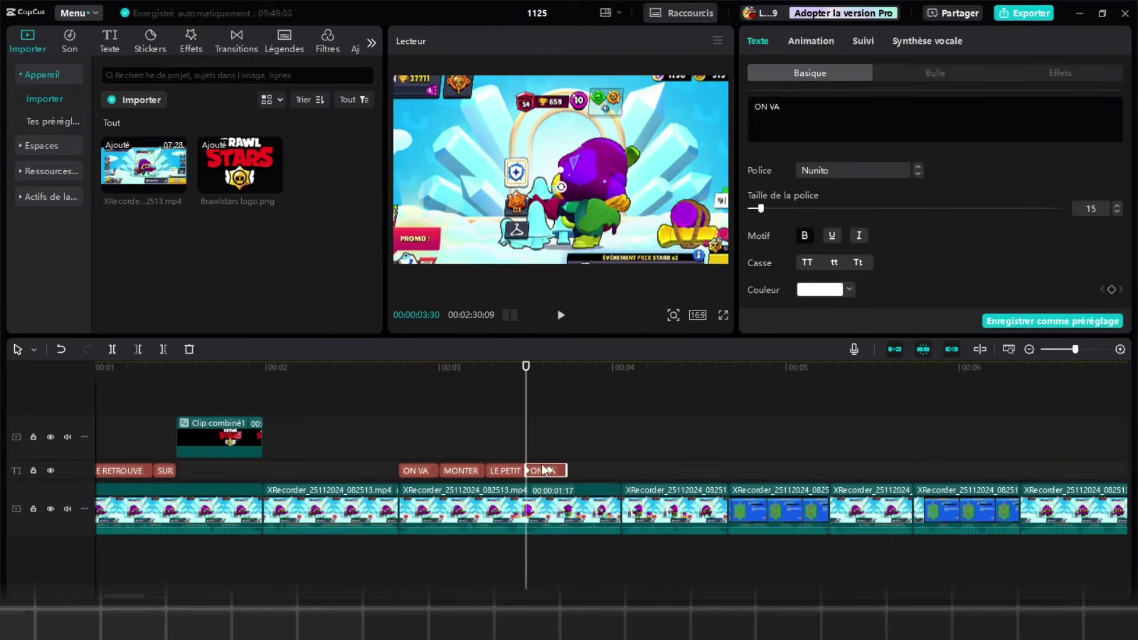
{"action": "left_click_drag", "start_coordinate": [566, 470], "coordinate": [616, 469]}
{"action": "left_click", "coordinate": [788, 107]}
{"action": "key", "text": "ctrl+a"}
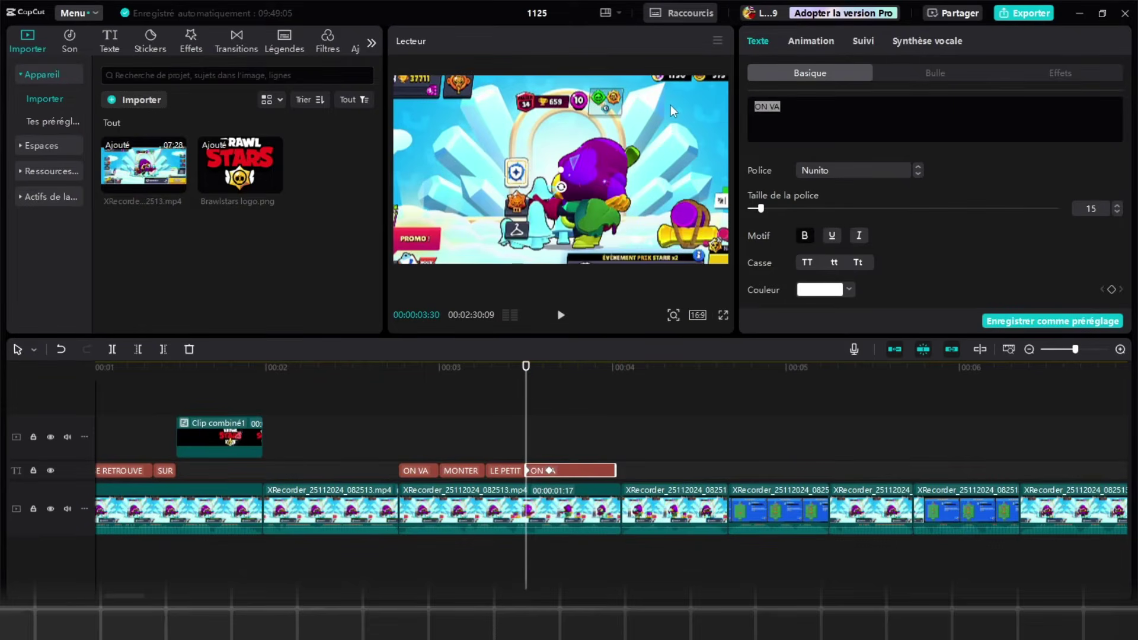
{"action": "type", "text": "CORDELIUS"}
- Colour the CORDELIUS caption's text magenta and set its glow colour to FF00AE
{"action": "left_click", "coordinate": [828, 288]}
{"action": "left_click", "coordinate": [888, 505]}
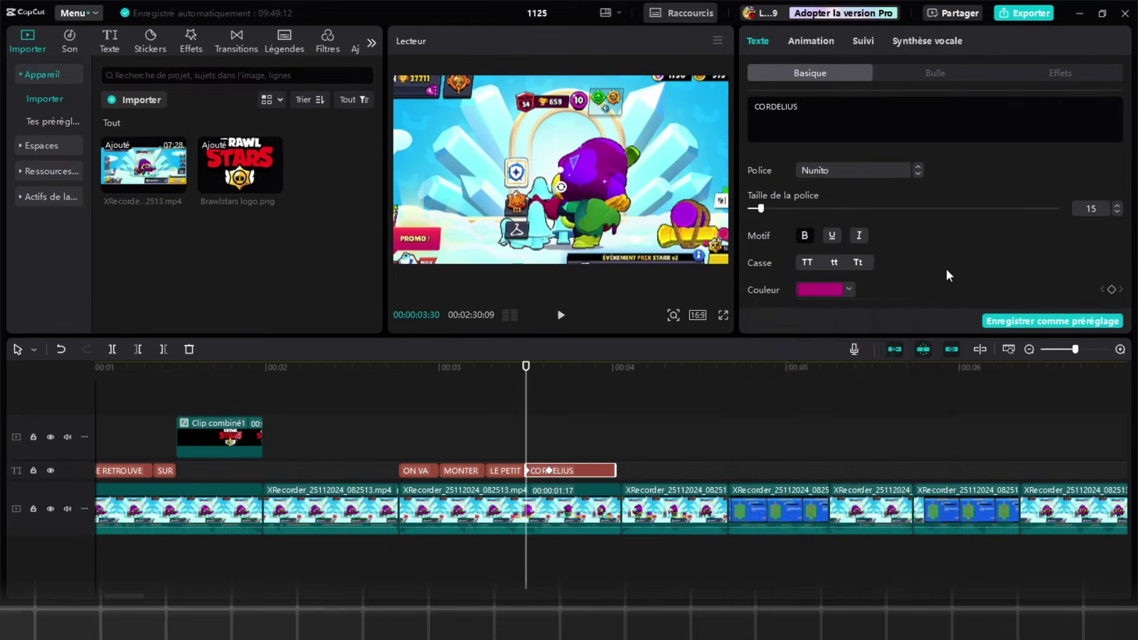
{"action": "scroll", "coordinate": [791, 220], "scroll_direction": "down", "scroll_amount": 5}
{"action": "scroll", "coordinate": [791, 220], "scroll_direction": "down", "scroll_amount": 10}
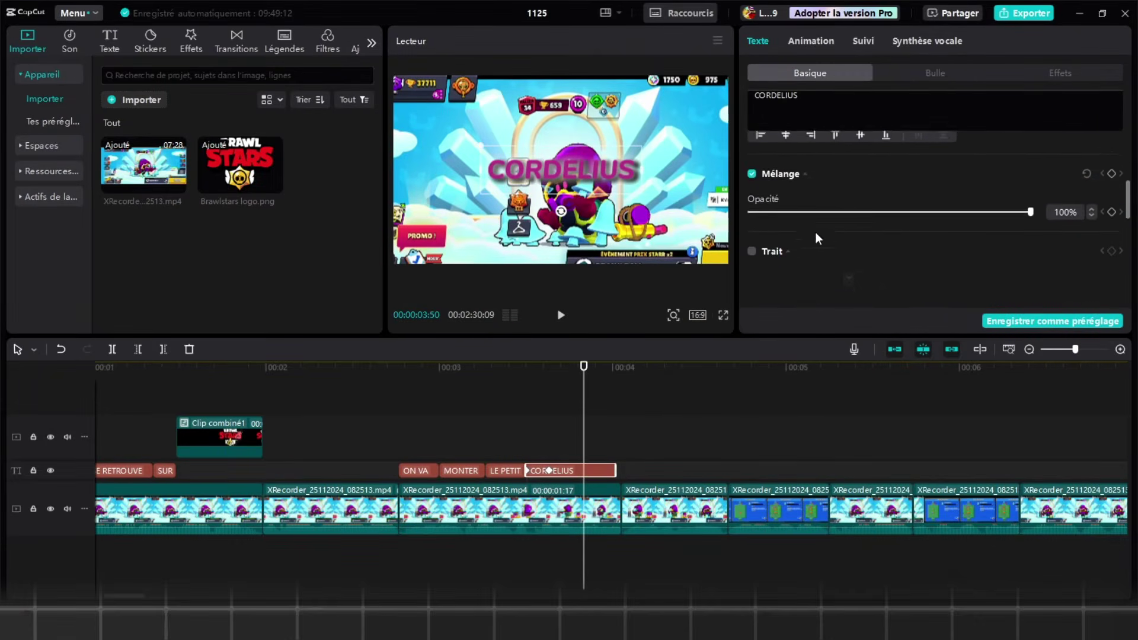
{"action": "left_click", "coordinate": [840, 164]}
{"action": "left_click", "coordinate": [888, 376]}
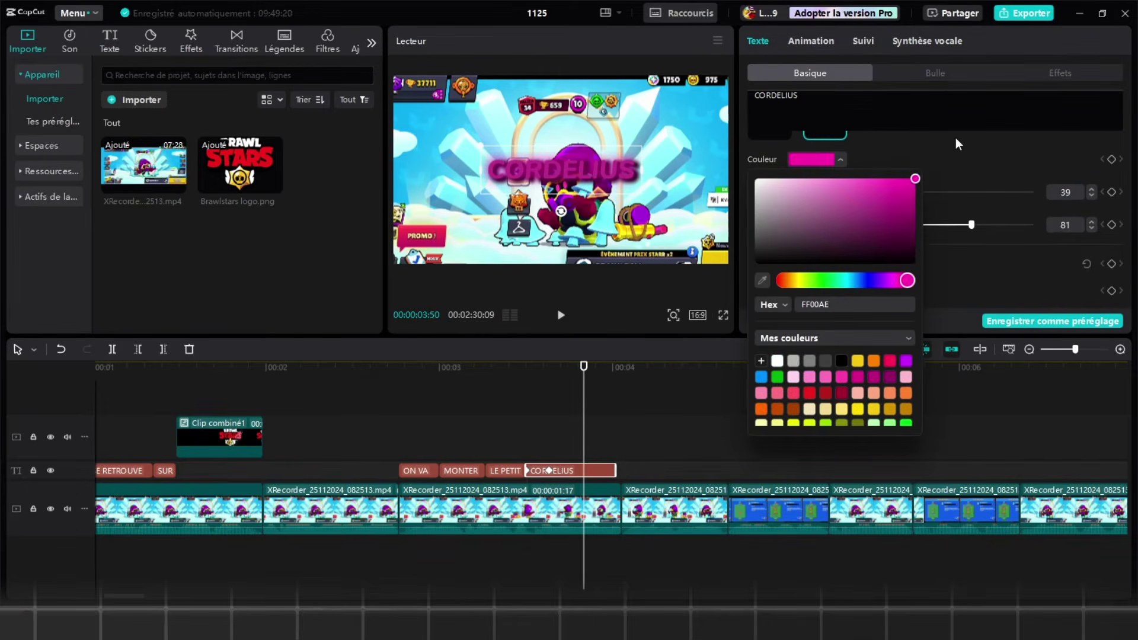
{"action": "left_click", "coordinate": [934, 146]}
- Reduce the CORDELIUS glow's interval to 77 and fine-tune its intensity slightly above 32
{"action": "left_click_drag", "start_coordinate": [840, 191], "coordinate": [819, 192]}
{"action": "left_click_drag", "start_coordinate": [895, 225], "coordinate": [959, 225]}
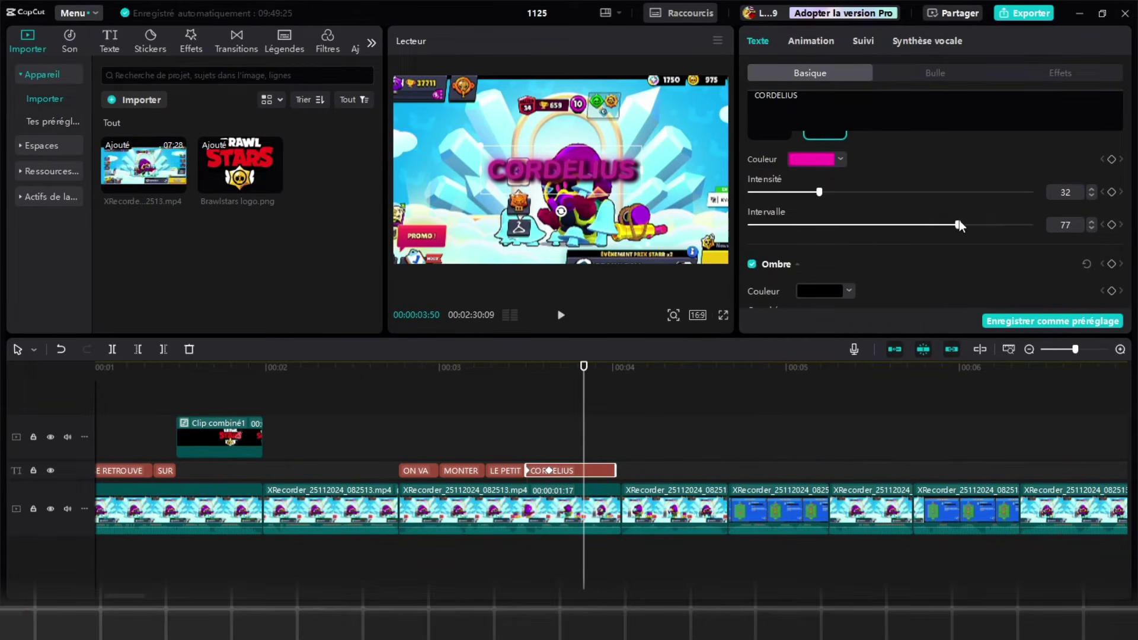
{"action": "left_click", "coordinate": [549, 425]}
{"action": "scroll", "coordinate": [841, 207], "scroll_direction": "up", "scroll_amount": 5}
{"action": "scroll", "coordinate": [840, 207], "scroll_direction": "up", "scroll_amount": 5}
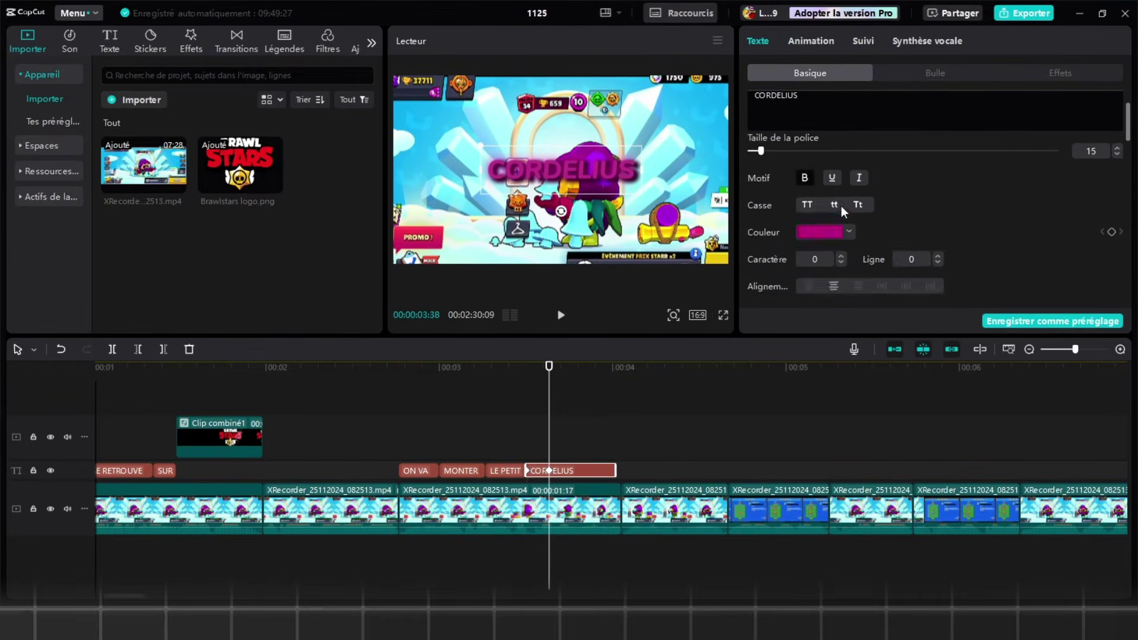
{"action": "scroll", "coordinate": [841, 206], "scroll_direction": "down", "scroll_amount": 4}
{"action": "left_click_drag", "start_coordinate": [819, 162], "coordinate": [831, 163]}
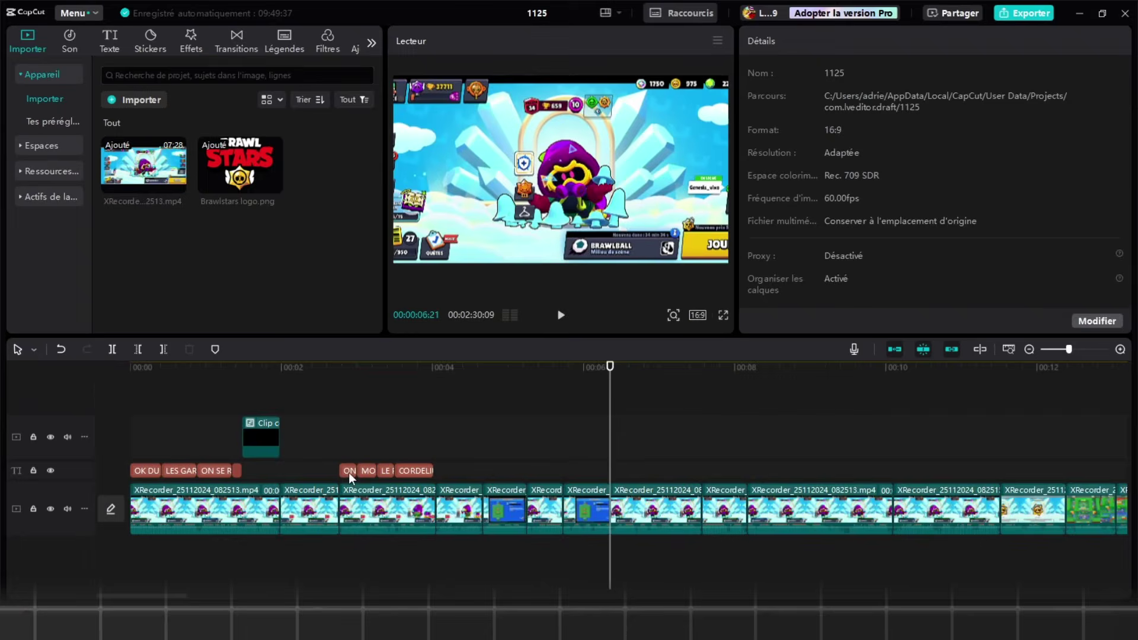
- Duplicate the ON VA caption at 00:00:06:21 and change the copy's text to J'ESPERE
{"action": "left_click", "coordinate": [349, 472]}
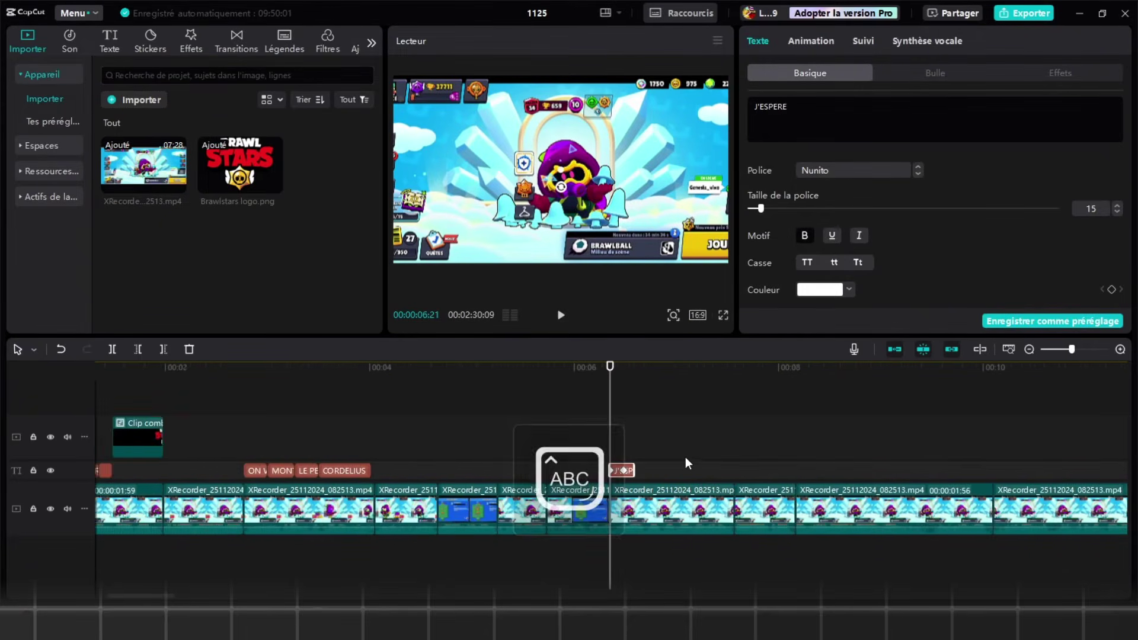
{"action": "scroll", "coordinate": [685, 457], "scroll_direction": "down", "scroll_amount": 6, "text": "ctrl"}
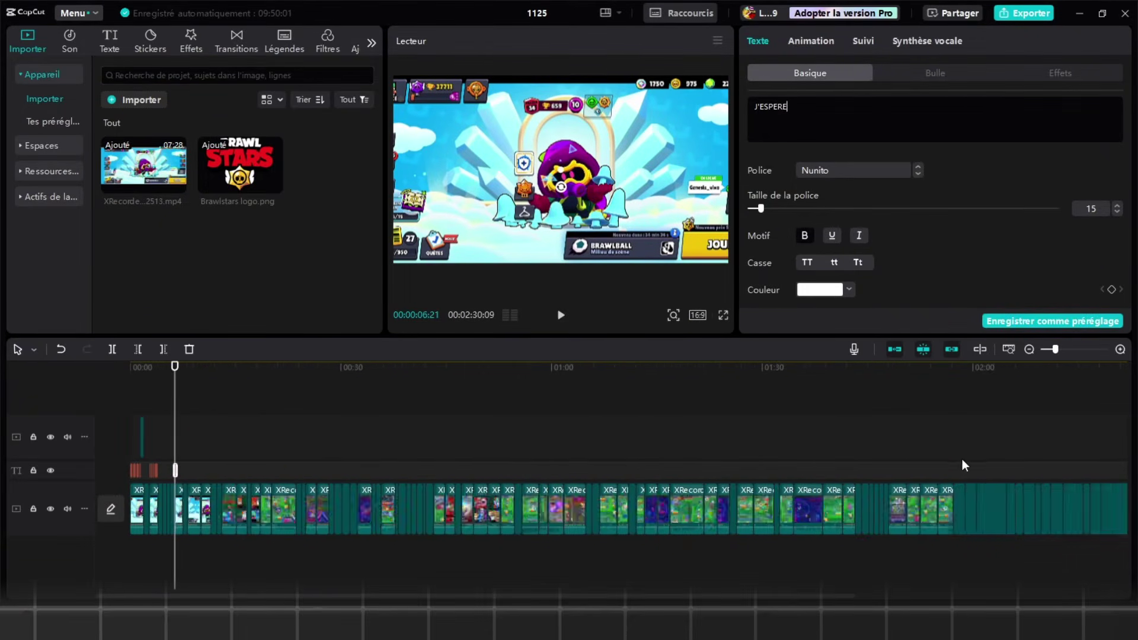
{"action": "scroll", "coordinate": [187, 478], "scroll_direction": "up", "scroll_amount": 3}
{"action": "scroll", "coordinate": [202, 472], "scroll_direction": "up", "scroll_amount": 2, "text": "ctrl"}
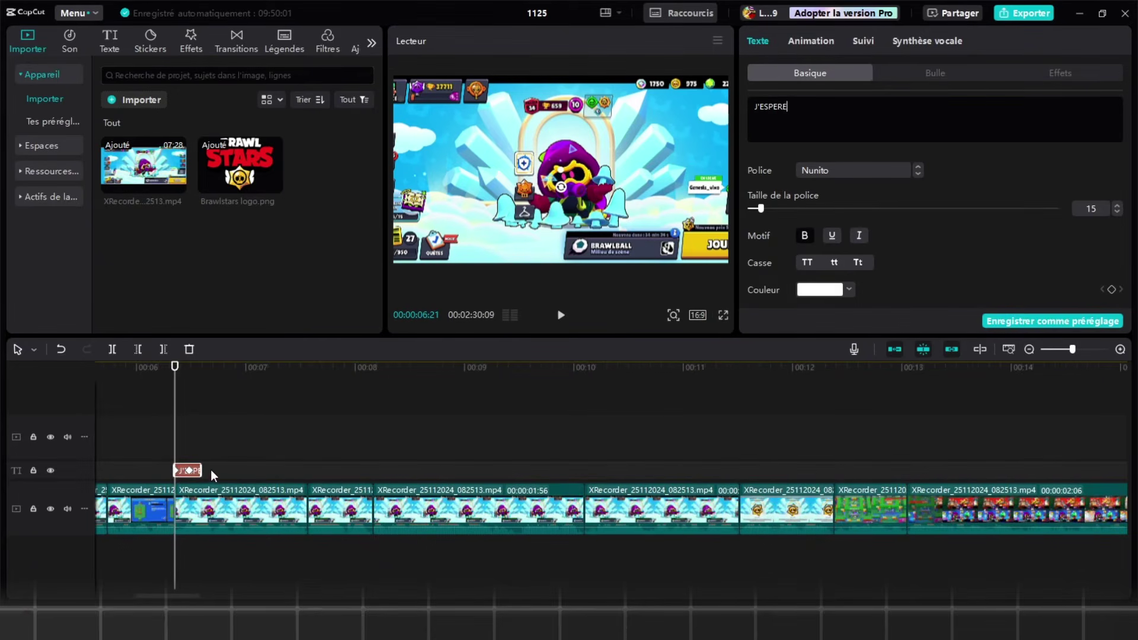
{"action": "left_click", "coordinate": [190, 433]}
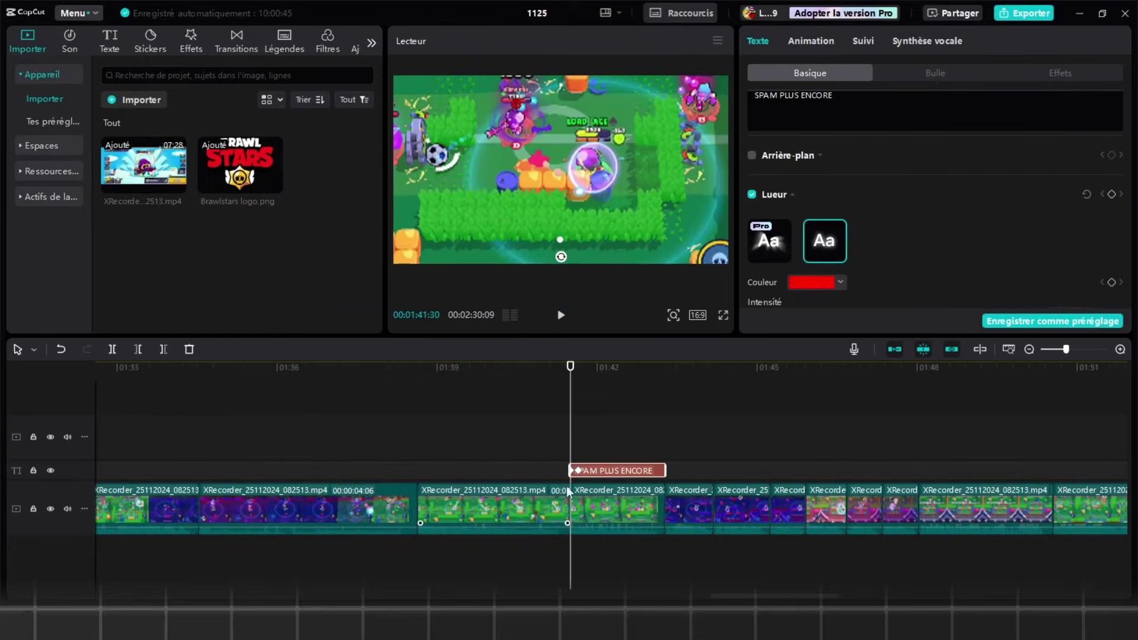
- Scrub through and play the start of the SPAM PLUS ENCORE caption to examine its pop-in animation
{"action": "scroll", "coordinate": [595, 458], "scroll_direction": "up", "scroll_amount": 2, "text": "ctrl"}
{"action": "left_click", "coordinate": [589, 429]}
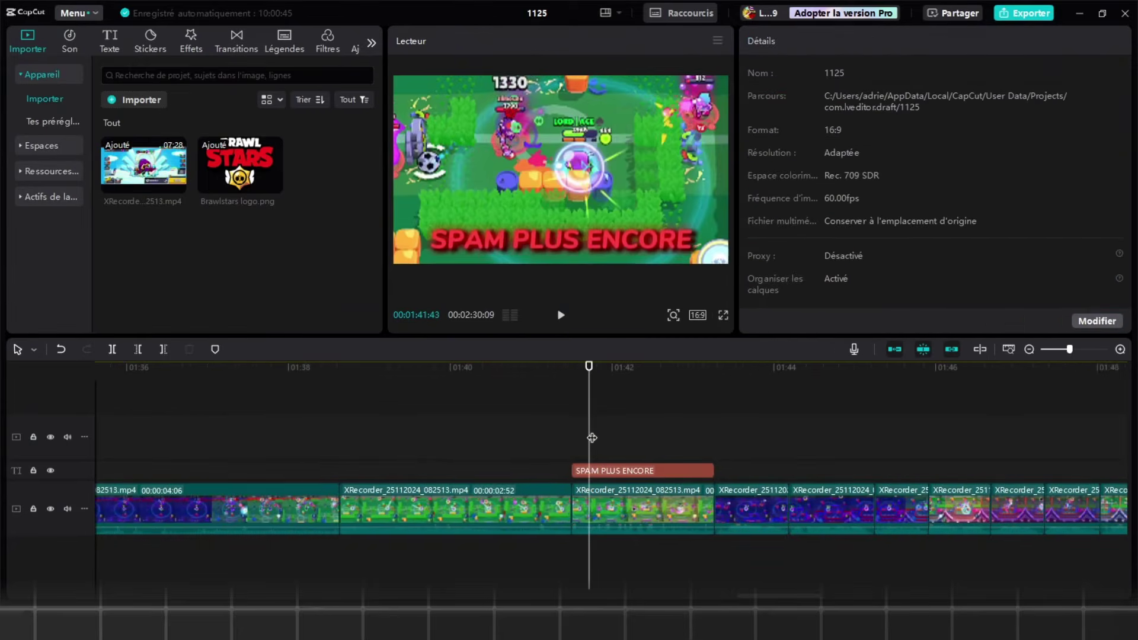
{"action": "left_click", "coordinate": [609, 450]}
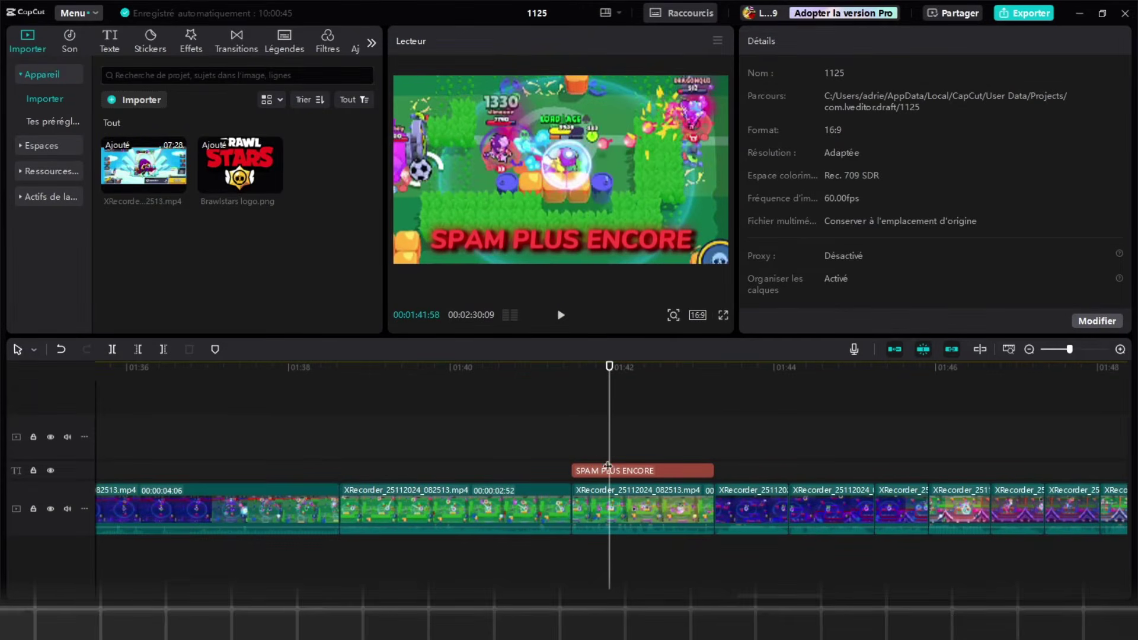
{"action": "left_click", "coordinate": [574, 448]}
{"action": "left_click", "coordinate": [600, 446]}
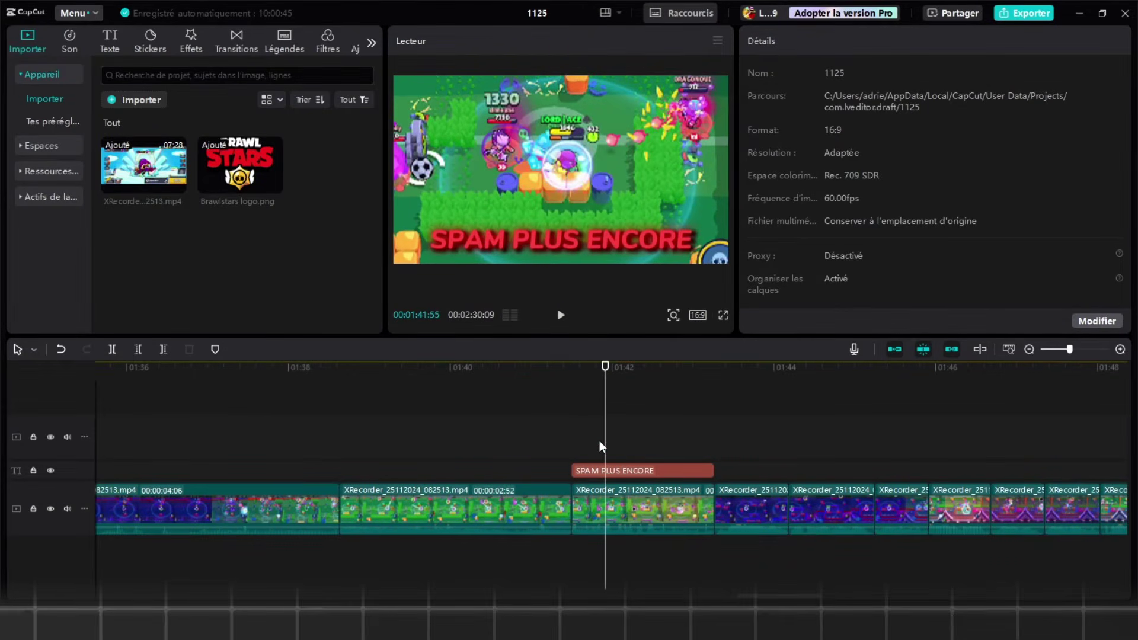
{"action": "left_click", "coordinate": [580, 445]}
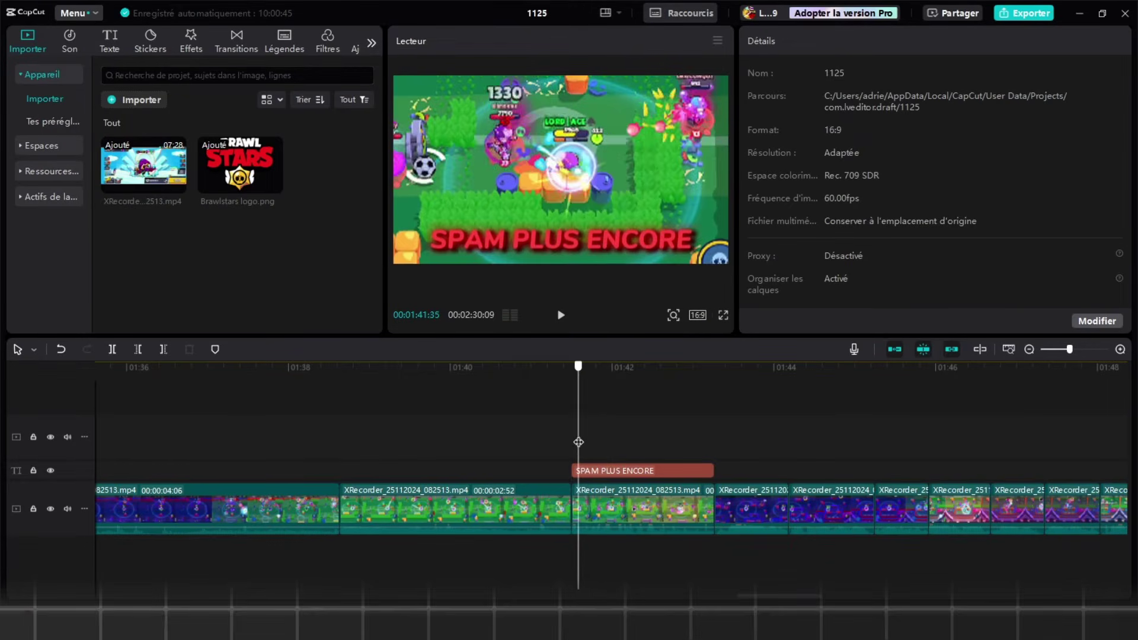
{"action": "left_click", "coordinate": [576, 443]}
{"action": "key", "text": "space"}
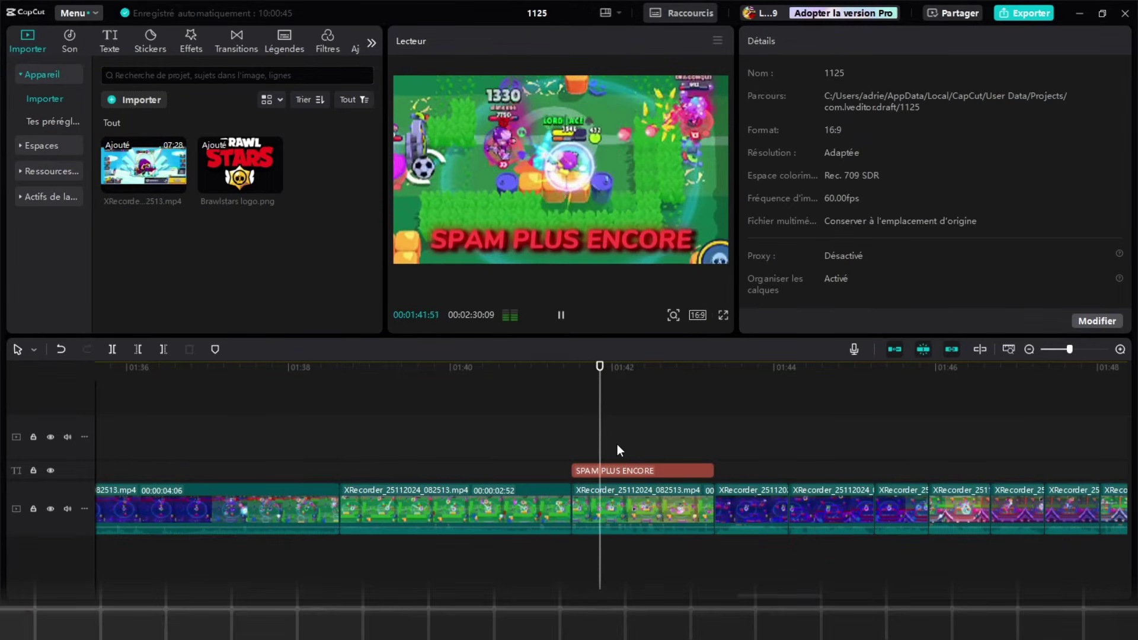
{"action": "left_click", "coordinate": [647, 454]}
- Remove the existing scale keyframes from the SPAM PLUS ENCORE caption
{"action": "left_click", "coordinate": [602, 471]}
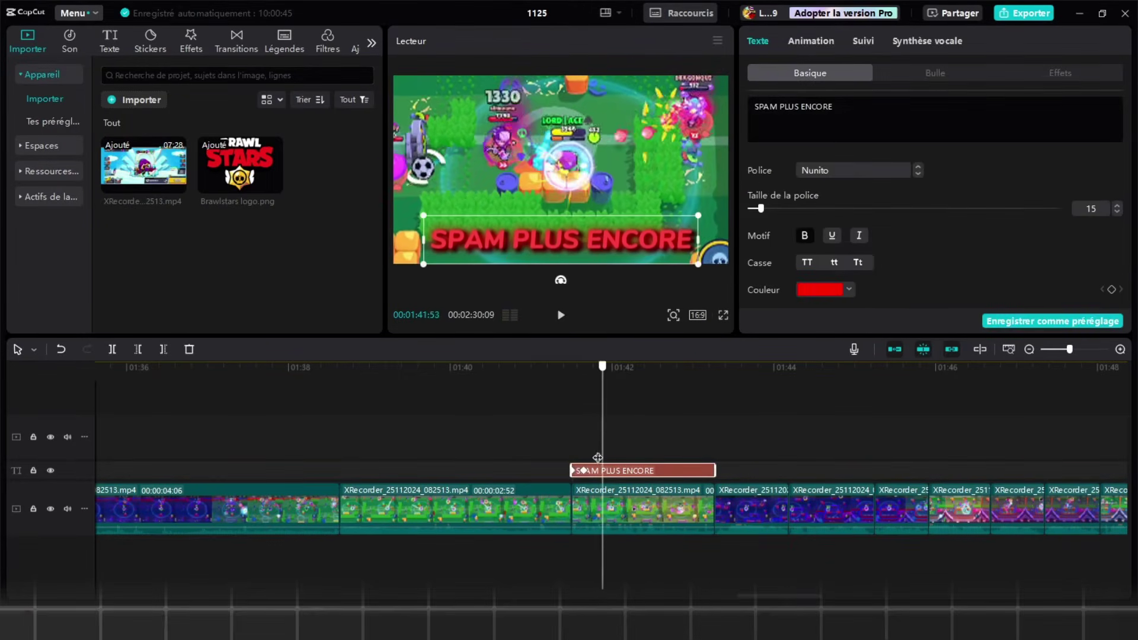
{"action": "left_click", "coordinate": [585, 460]}
{"action": "scroll", "coordinate": [1009, 195], "scroll_direction": "down", "scroll_amount": 10}
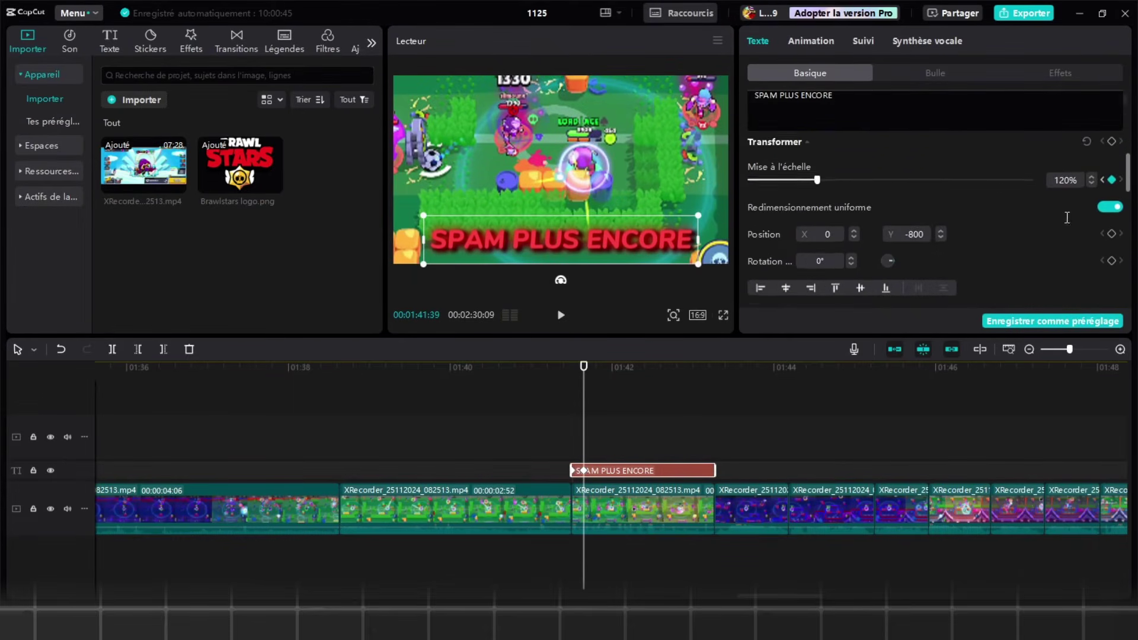
{"action": "scroll", "coordinate": [1106, 201], "scroll_direction": "up", "scroll_amount": 3}
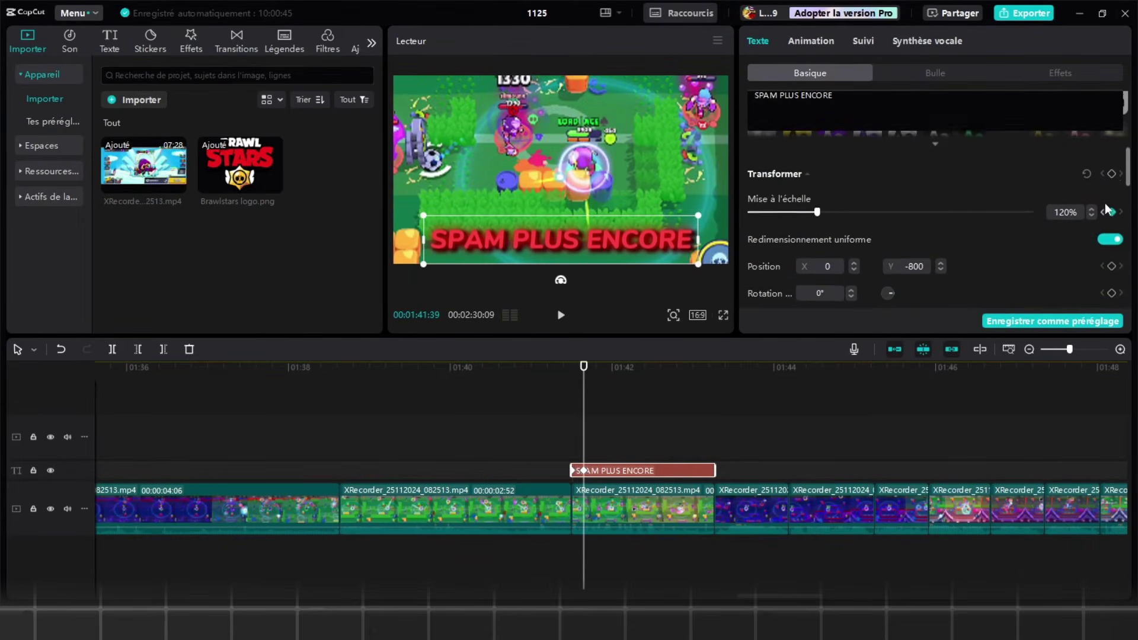
{"action": "left_click", "coordinate": [1112, 207]}
{"action": "left_click", "coordinate": [1113, 209]}
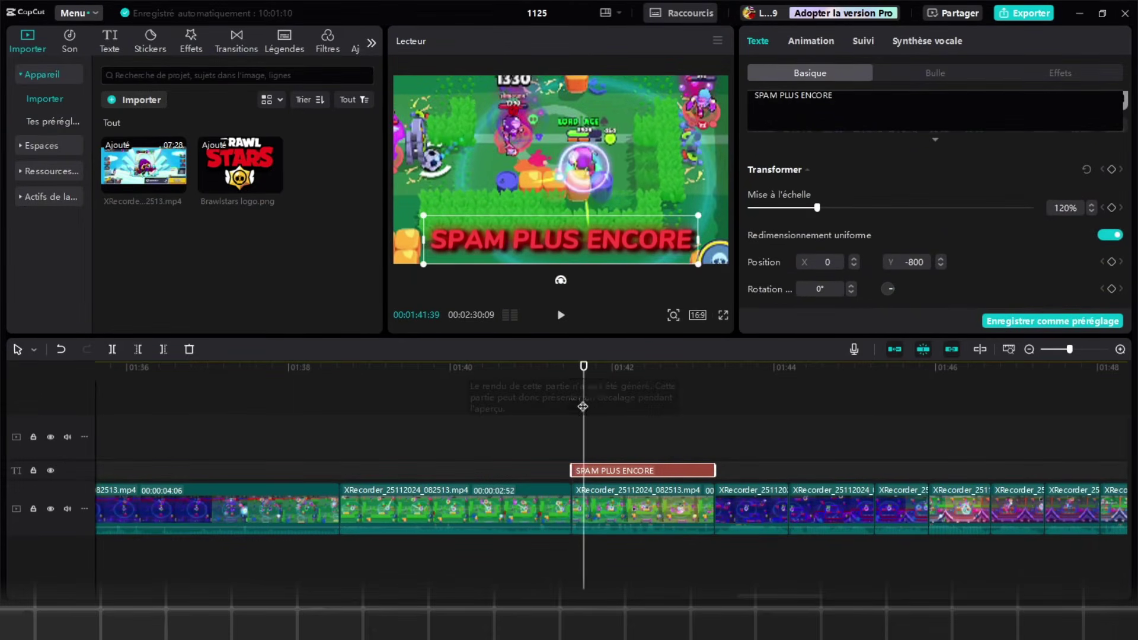
- Turn off uniform scaling for SPAM PLUS ENCORE and keyframe its width from the minimum at 00:01:41:30 to 120% at 00:01:41:41
{"action": "left_click", "coordinate": [1104, 235]}
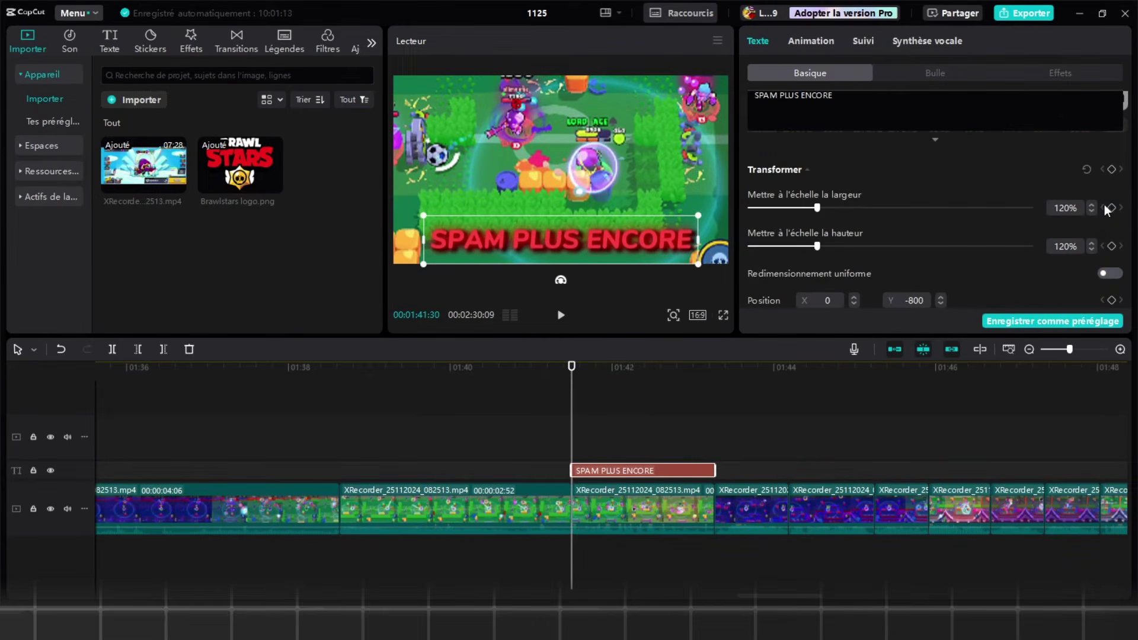
{"action": "left_click", "coordinate": [1113, 209]}
{"action": "left_click_drag", "start_coordinate": [573, 425], "coordinate": [586, 425]}
{"action": "left_click", "coordinate": [1111, 208]}
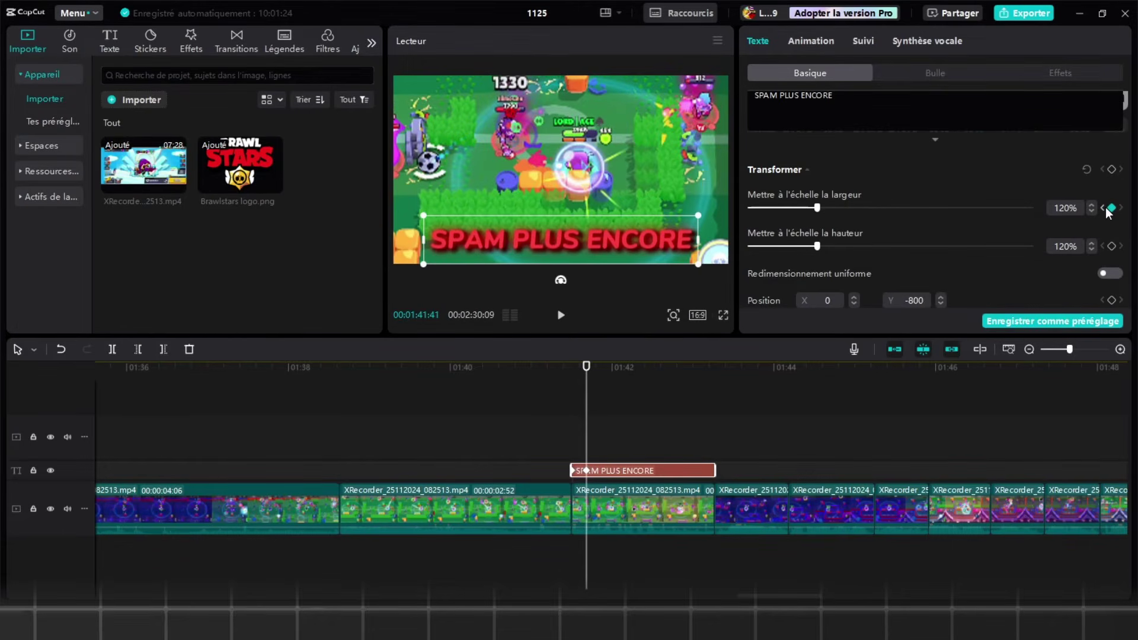
{"action": "left_click", "coordinate": [1104, 208]}
{"action": "left_click_drag", "start_coordinate": [817, 208], "coordinate": [745, 205]}
{"action": "left_click", "coordinate": [560, 456]}
{"action": "key", "text": "space"}
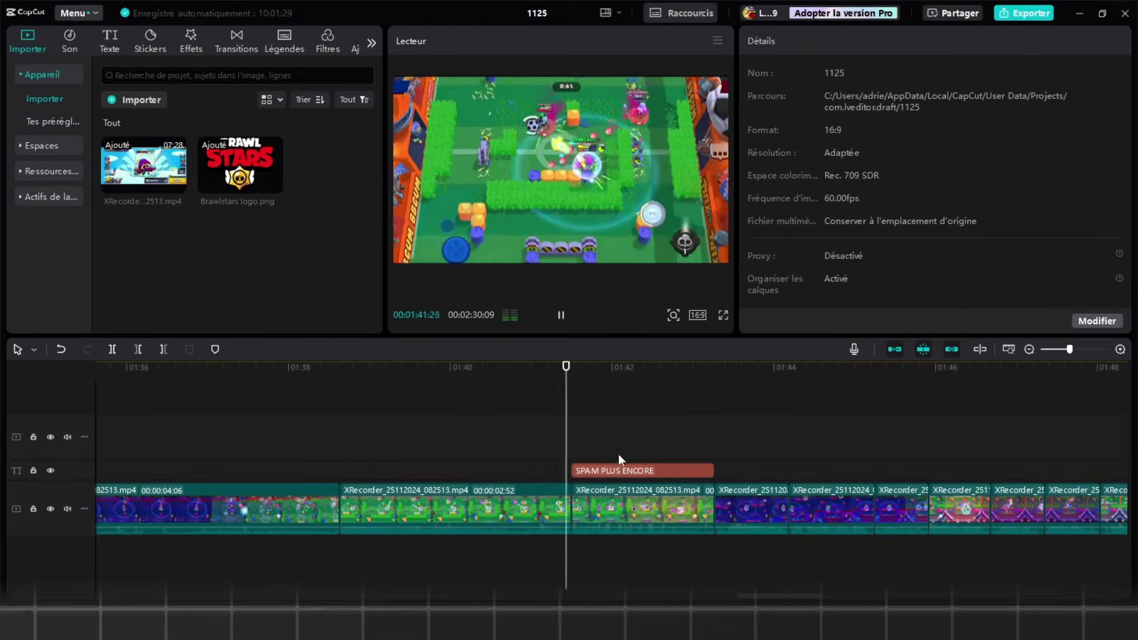
- Apply an easing curve between the SPAM PLUS ENCORE caption's two width-scale keyframes and replay the animation
{"action": "right_click", "coordinate": [611, 468]}
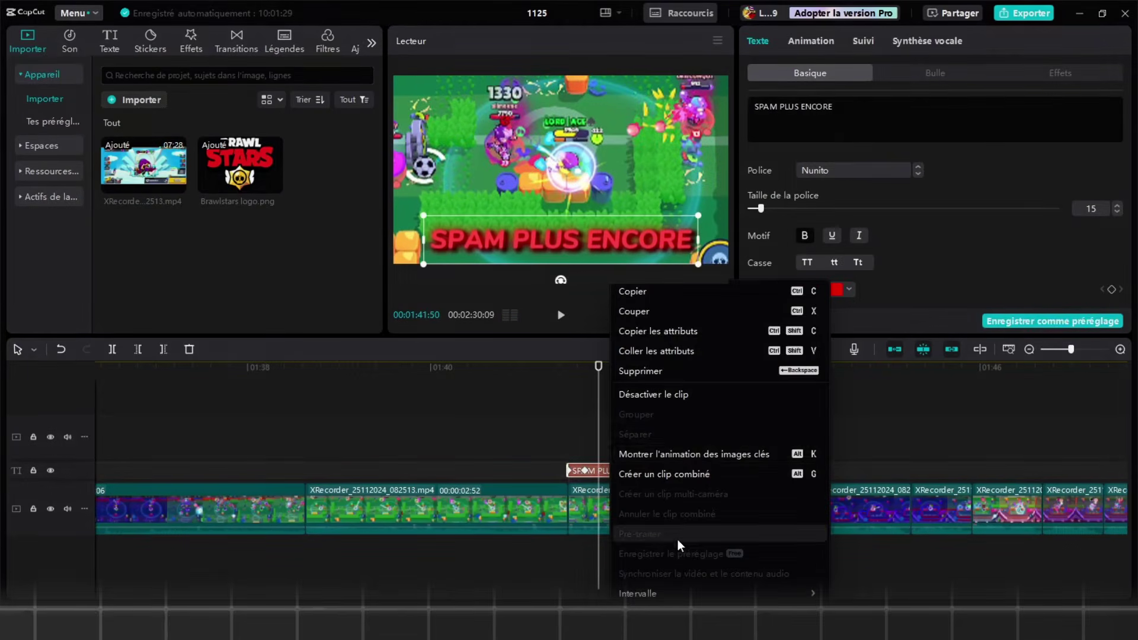
{"action": "left_click", "coordinate": [690, 455]}
{"action": "left_click", "coordinate": [722, 467]}
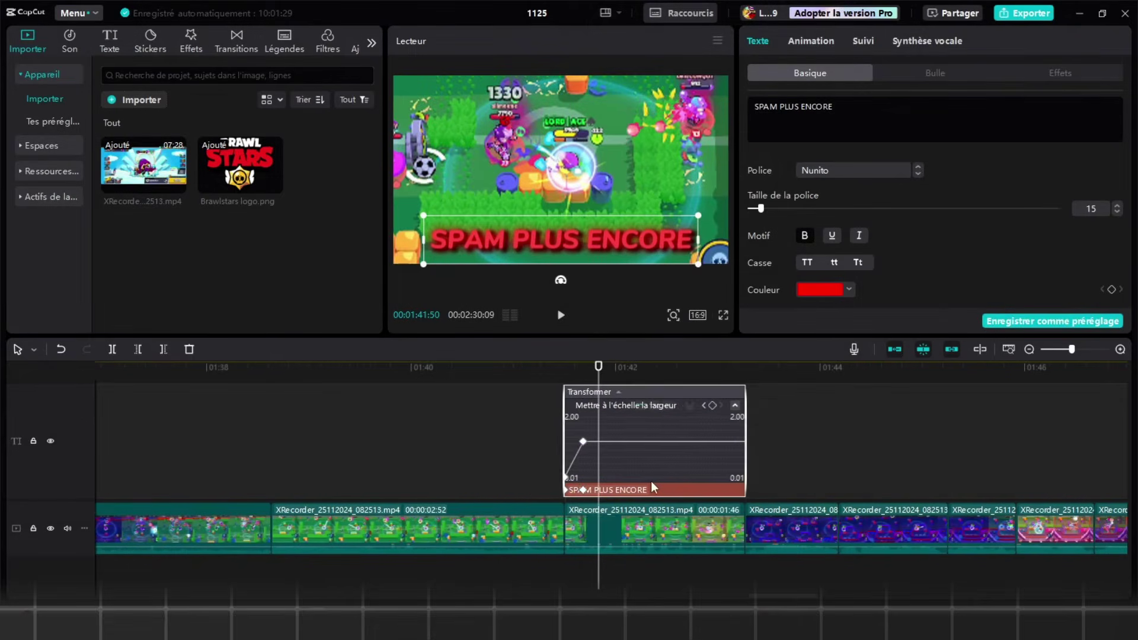
{"action": "left_click", "coordinate": [557, 442]}
{"action": "left_click", "coordinate": [841, 521]}
{"action": "left_click", "coordinate": [1029, 410]}
{"action": "left_click", "coordinate": [542, 436]}
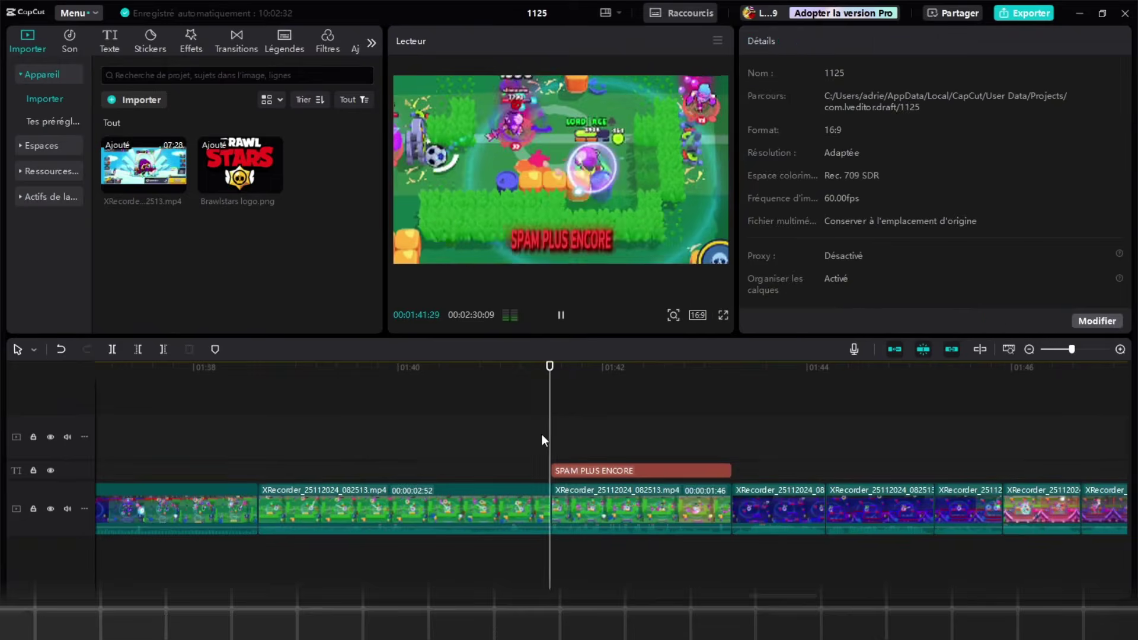
- Keyframe the end of the SPAM PLUS ENCORE caption at 00:01:43:15 with 130% width scale and 120% height scale
{"action": "key", "text": "space"}
{"action": "left_click", "coordinate": [584, 473]}
{"action": "left_click_drag", "start_coordinate": [598, 436], "coordinate": [731, 429]}
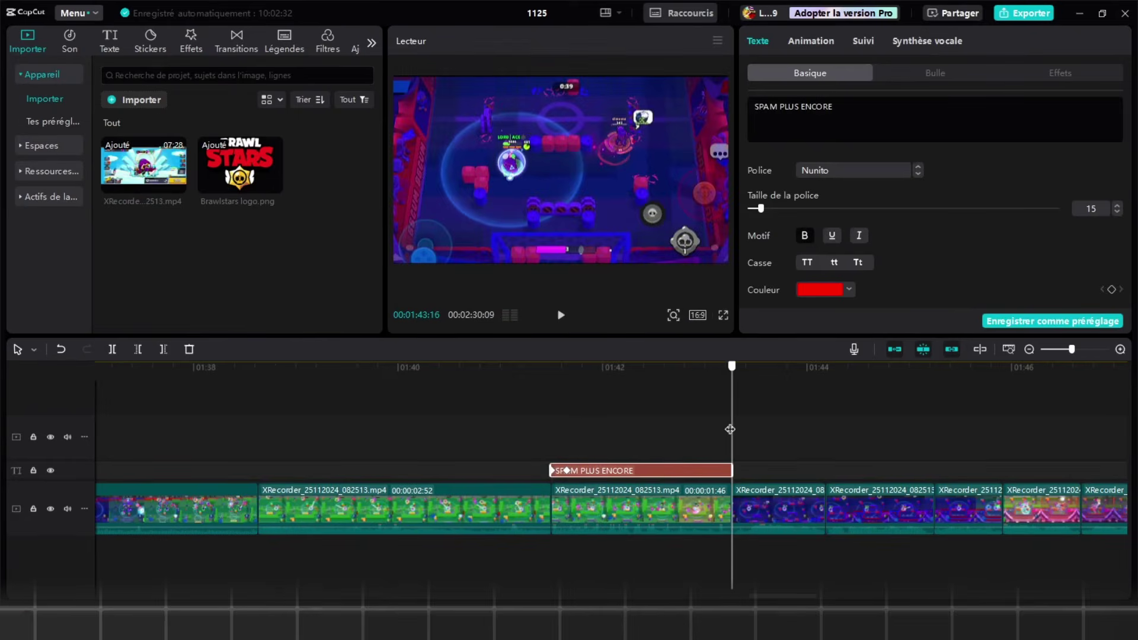
{"action": "scroll", "coordinate": [1084, 221], "scroll_direction": "down", "scroll_amount": 5}
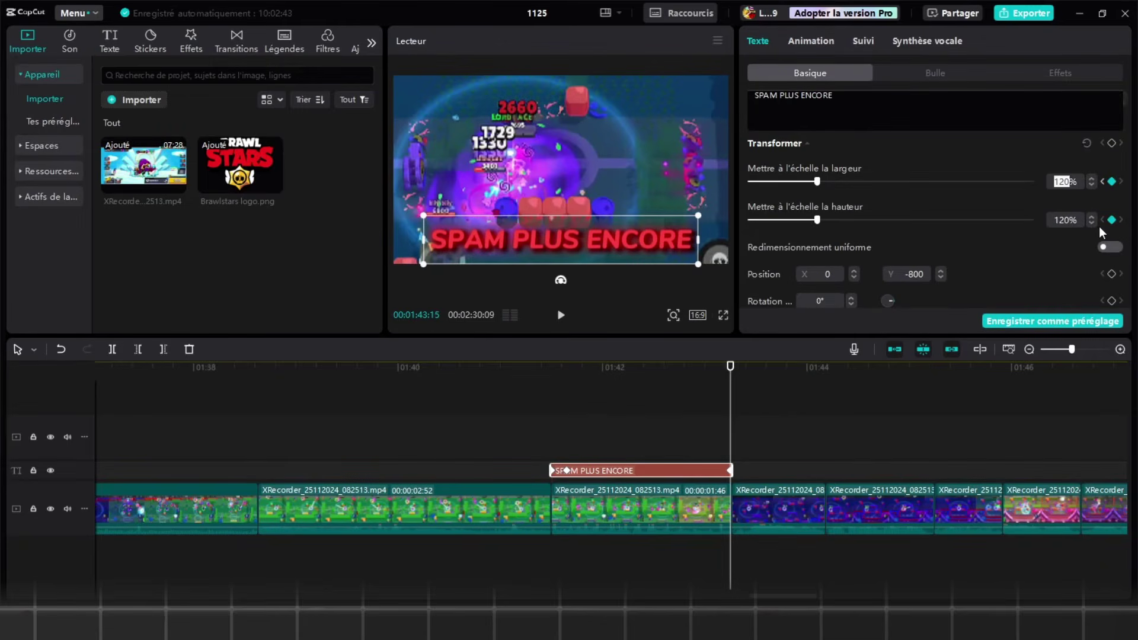
{"action": "type", "text": "30"}
{"action": "key", "text": "Return"}
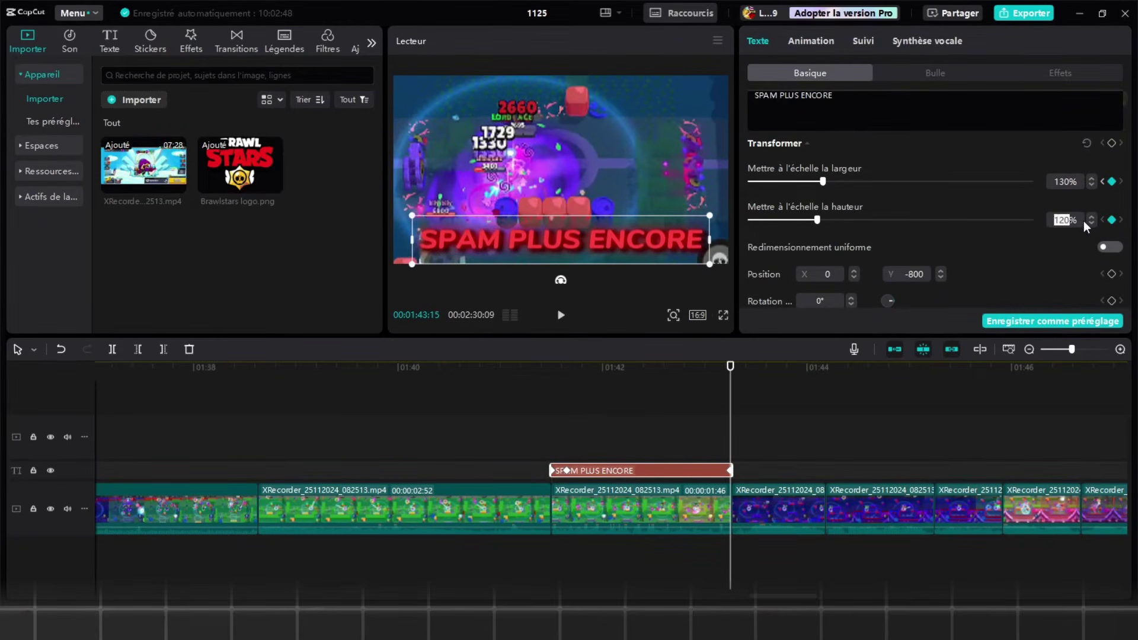
- Examine the SPAM PLUS ENCORE caption's width-scale curve between its second and last keyframes
{"action": "left_click", "coordinate": [718, 470]}
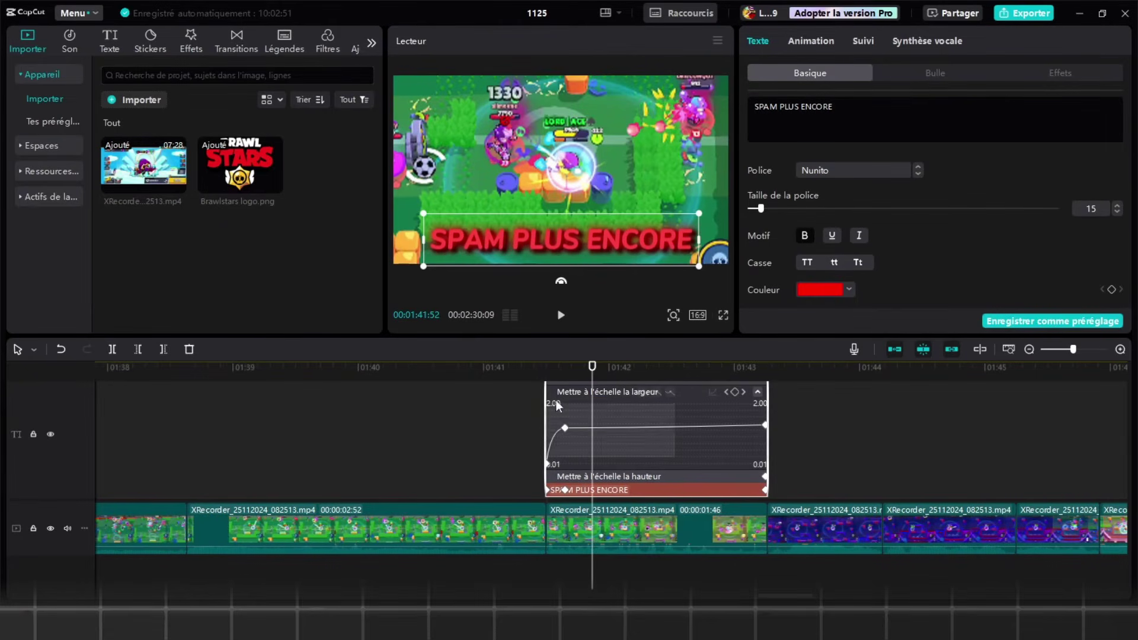
{"action": "left_click", "coordinate": [565, 428]}
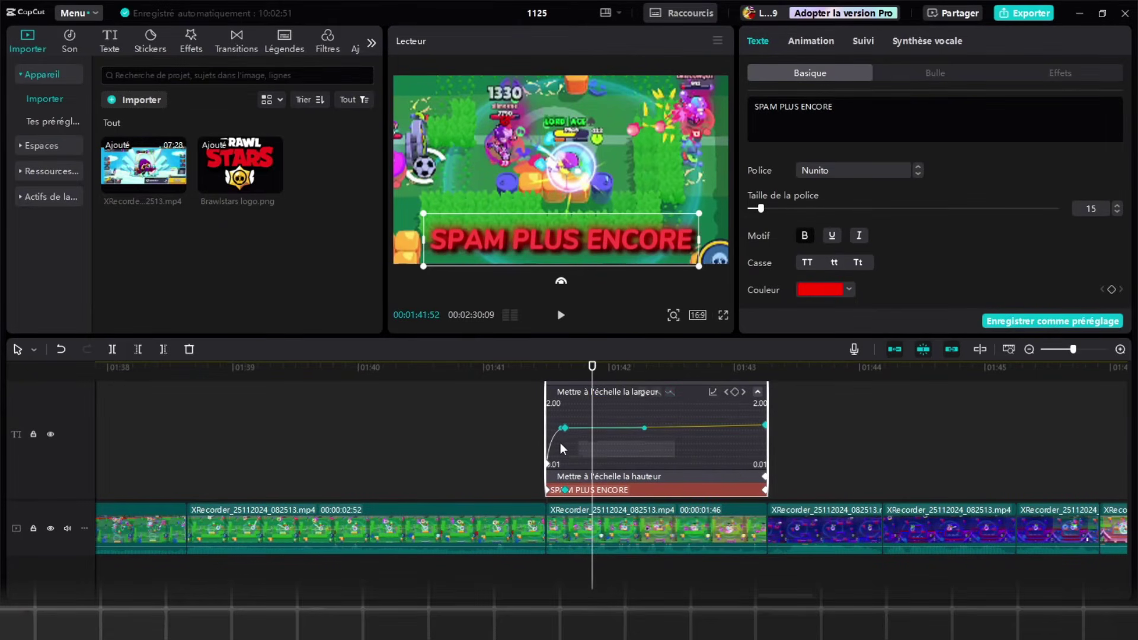
{"action": "left_click", "coordinate": [641, 455]}
{"action": "right_click", "coordinate": [613, 486]}
{"action": "left_click", "coordinate": [681, 453]}
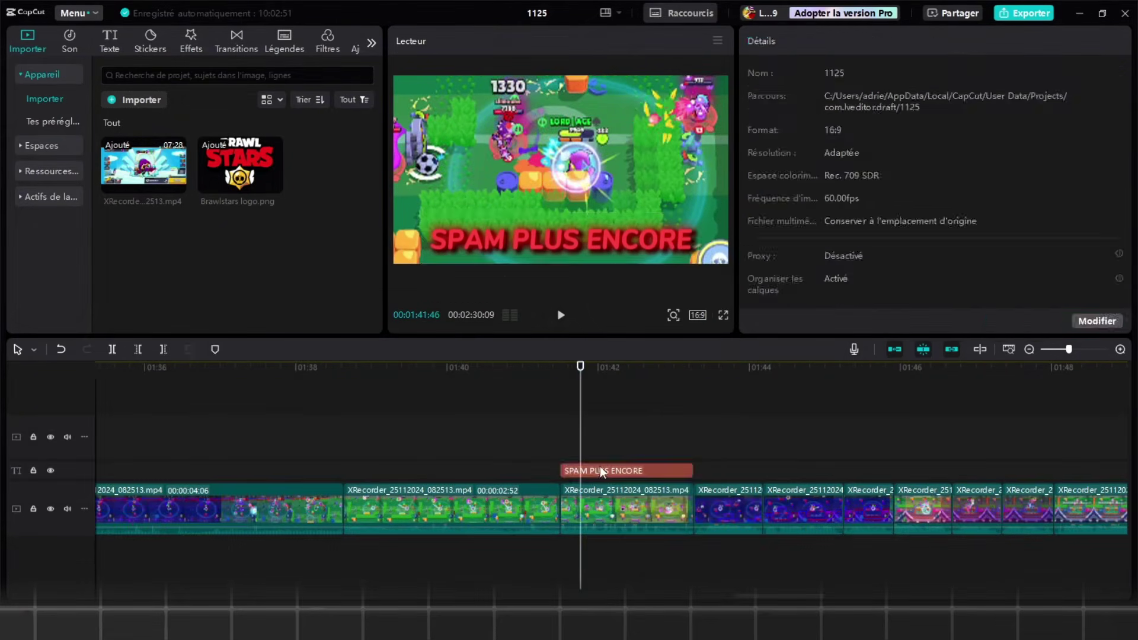
- Shift the SPAM PLUS ENCORE caption about 0.4 s later on the timeline and play it back
{"action": "left_click_drag", "start_coordinate": [601, 469], "coordinate": [629, 467]}
{"action": "key", "text": "space"}
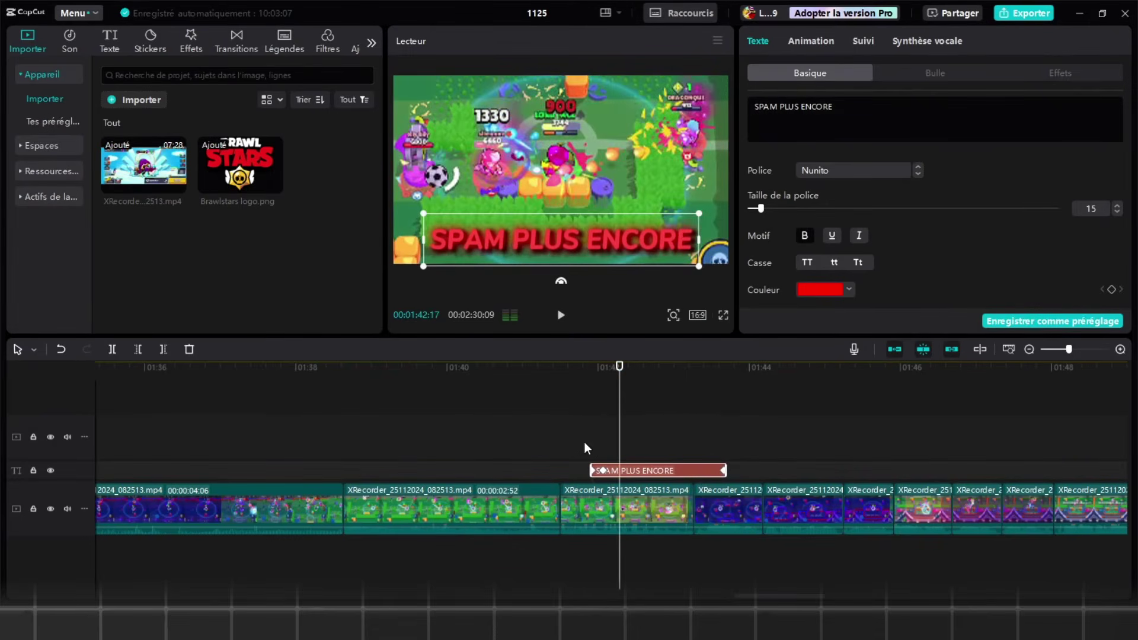
{"action": "left_click", "coordinate": [721, 483]}
- Look over the full edit and scrub from the opening captions to the first match's start for places needing transitions
{"action": "scroll", "coordinate": [720, 483], "scroll_direction": "down", "scroll_amount": 3, "text": "ctrl"}
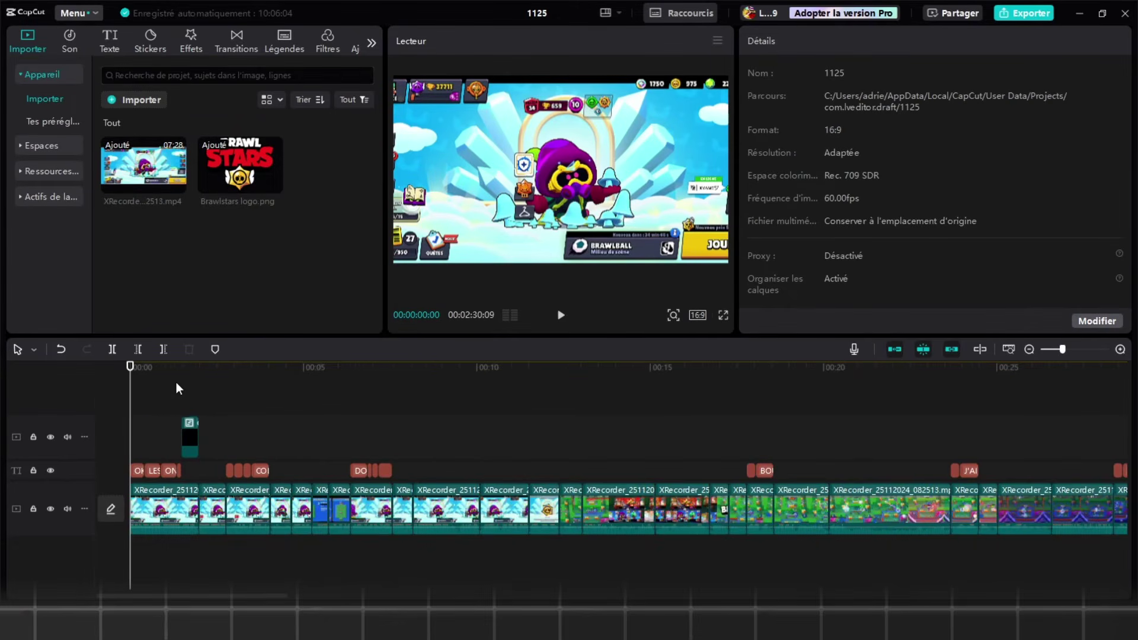
{"action": "scroll", "coordinate": [177, 383], "scroll_direction": "down", "scroll_amount": 8}
{"action": "scroll", "coordinate": [212, 412], "scroll_direction": "up", "scroll_amount": 2}
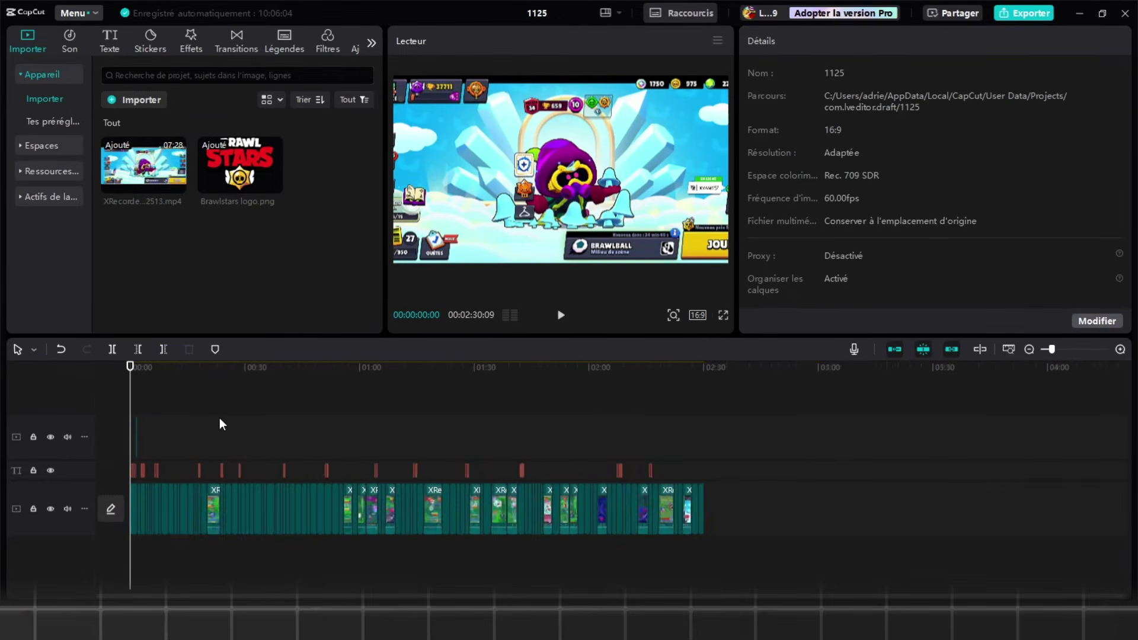
{"action": "scroll", "coordinate": [600, 460], "scroll_direction": "up", "scroll_amount": 1}
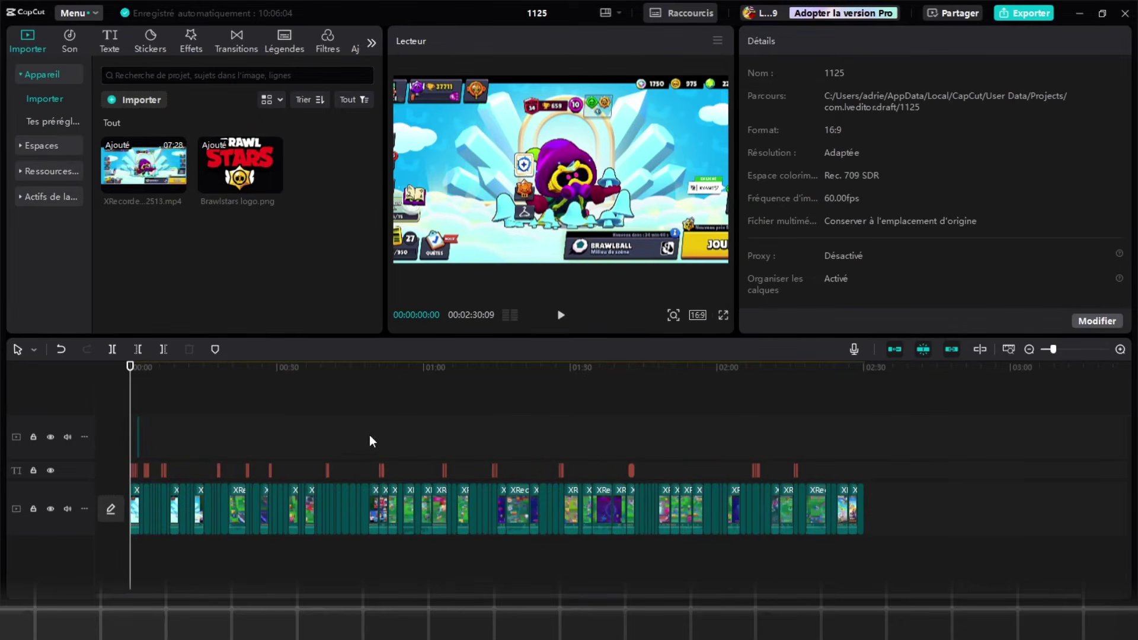
{"action": "scroll", "coordinate": [354, 441], "scroll_direction": "up", "scroll_amount": 1}
{"action": "scroll", "coordinate": [251, 451], "scroll_direction": "up", "scroll_amount": 8}
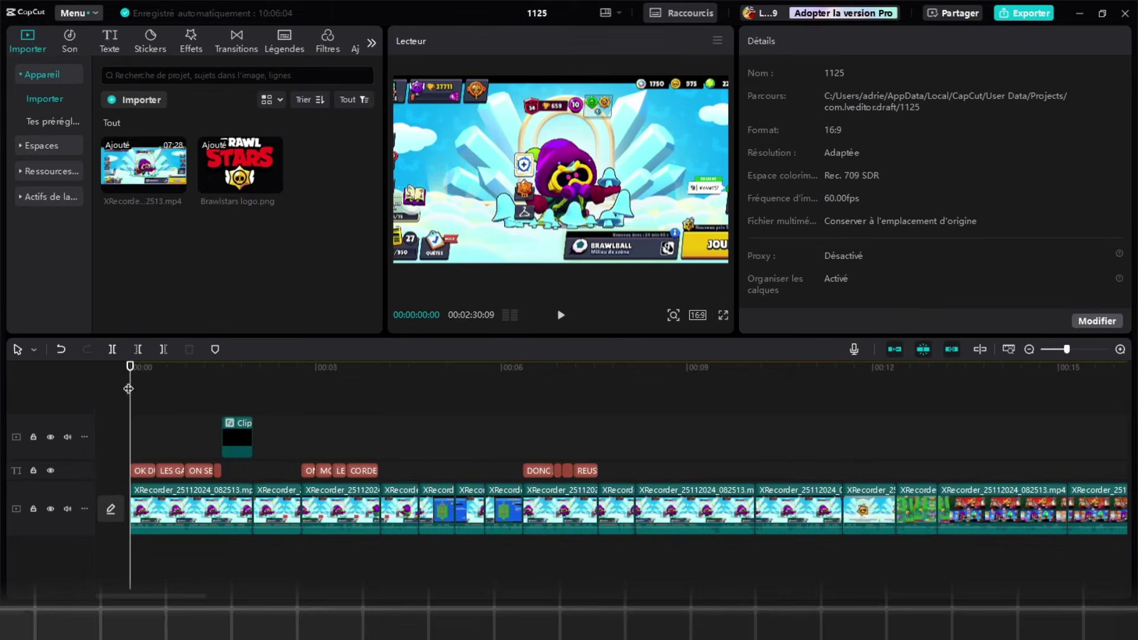
{"action": "left_click_drag", "start_coordinate": [128, 388], "coordinate": [167, 386]}
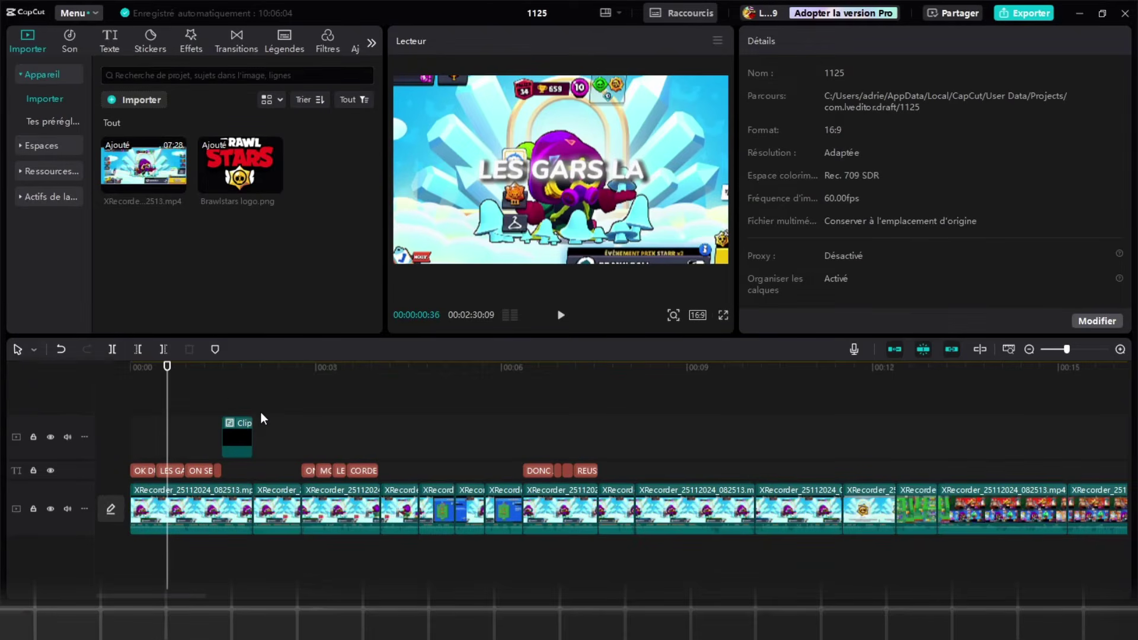
{"action": "left_click", "coordinate": [468, 429]}
{"action": "left_click", "coordinate": [485, 429]}
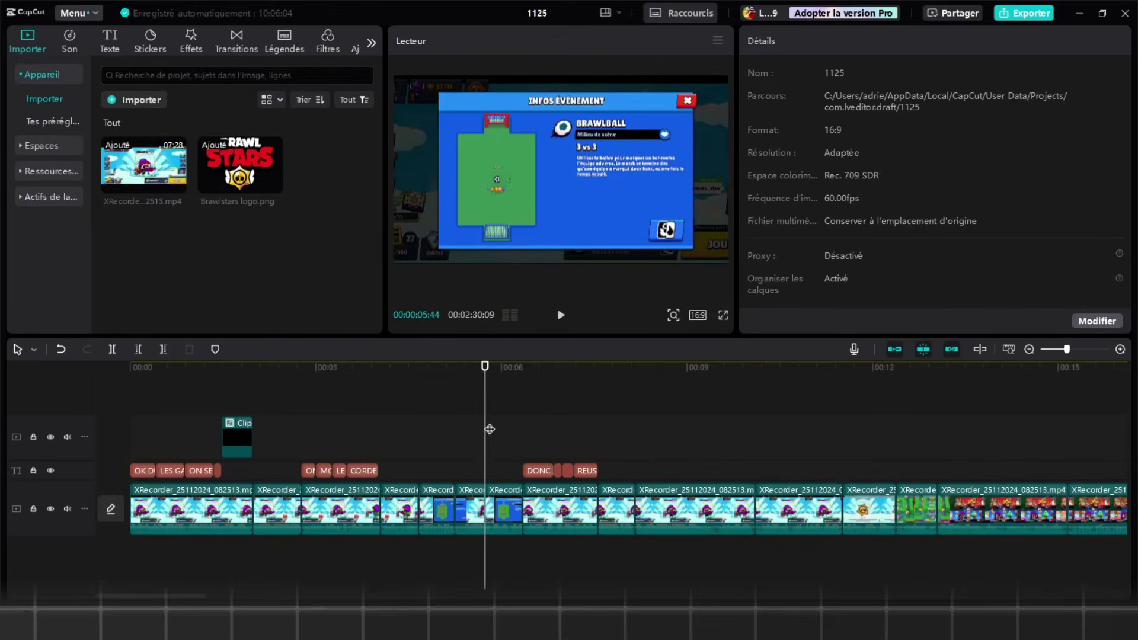
{"action": "key", "text": "space"}
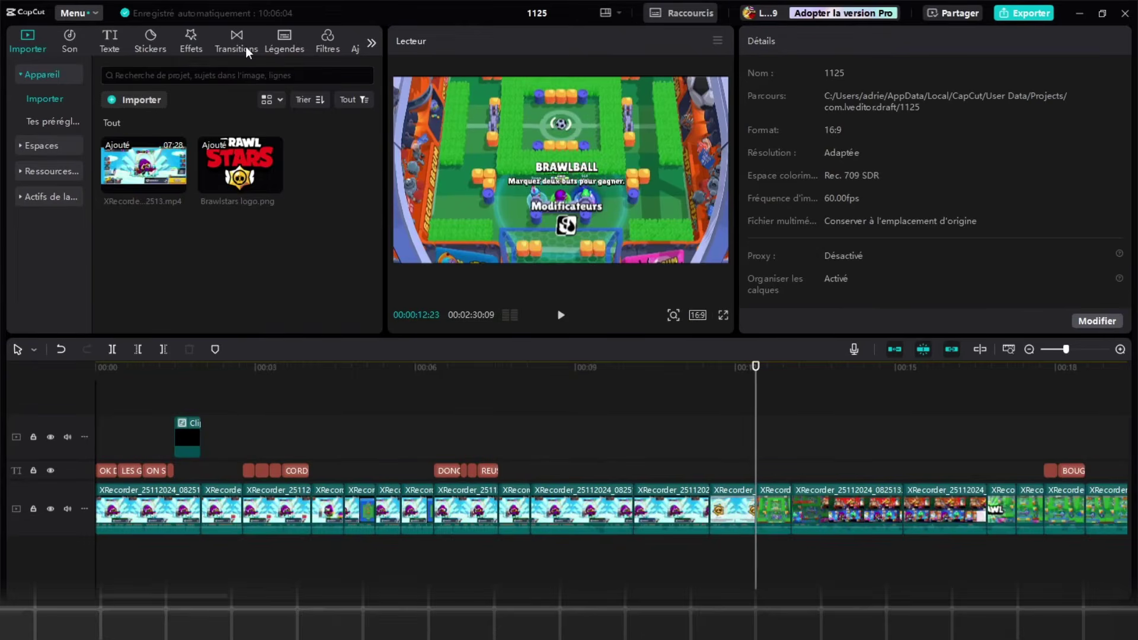
- Try the Reflet II transition on the cut at 00:00:12:23, where the first match begins
{"action": "left_click", "coordinate": [245, 47]}
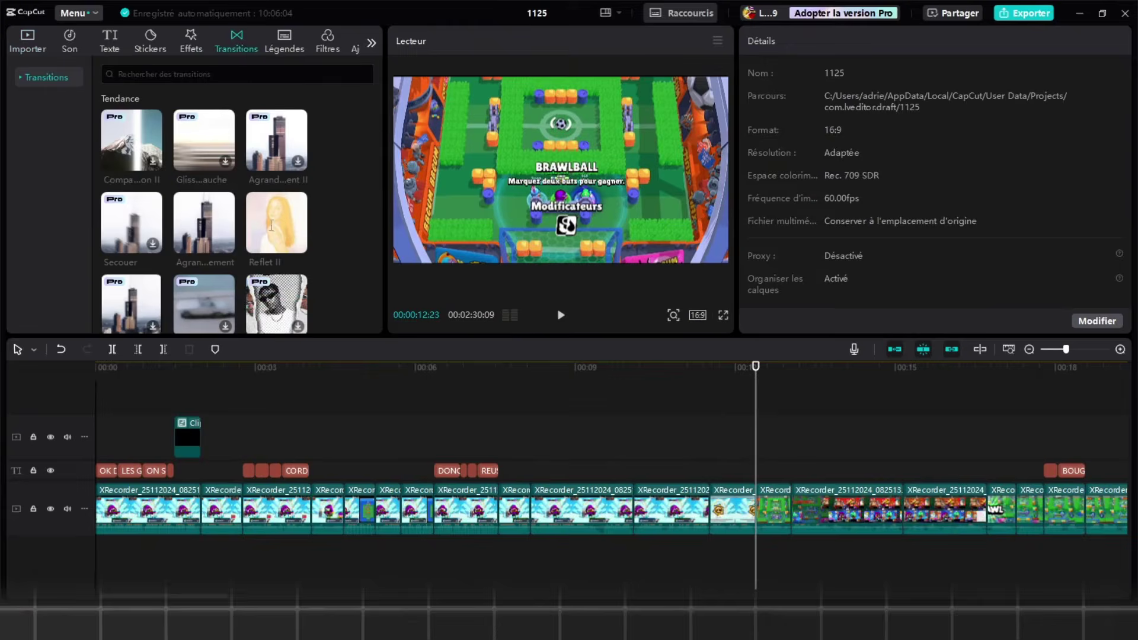
{"action": "left_click_drag", "start_coordinate": [276, 222], "coordinate": [754, 497]}
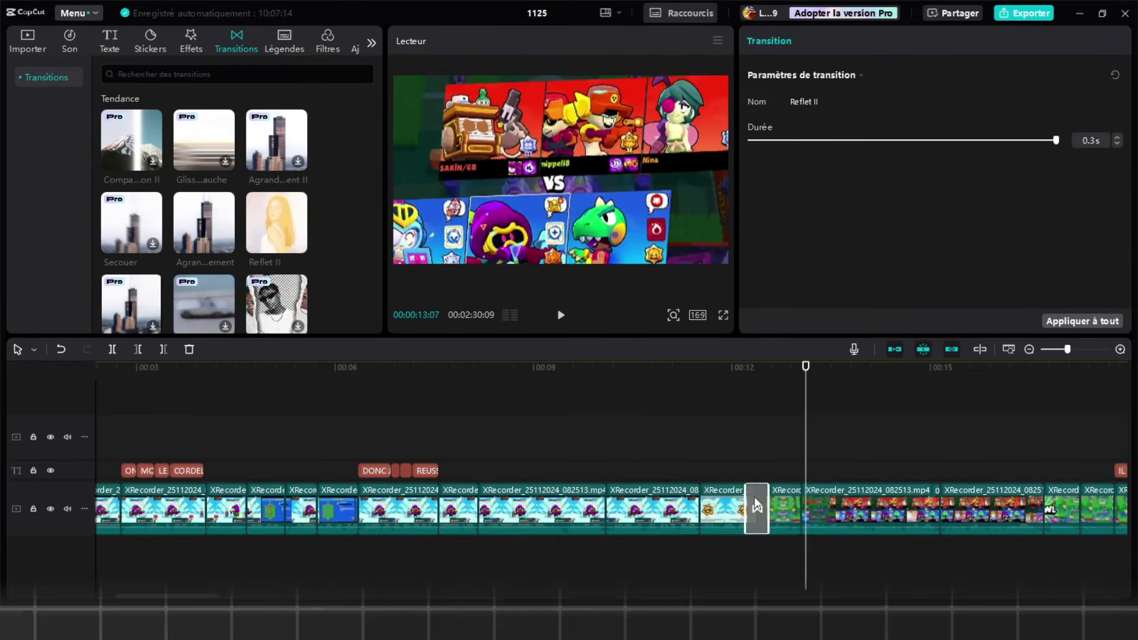
{"action": "left_click", "coordinate": [756, 448]}
- Give the match-start clip at 00:00:12:23 an intro animation
{"action": "left_click", "coordinate": [767, 501]}
{"action": "left_click", "coordinate": [966, 41]}
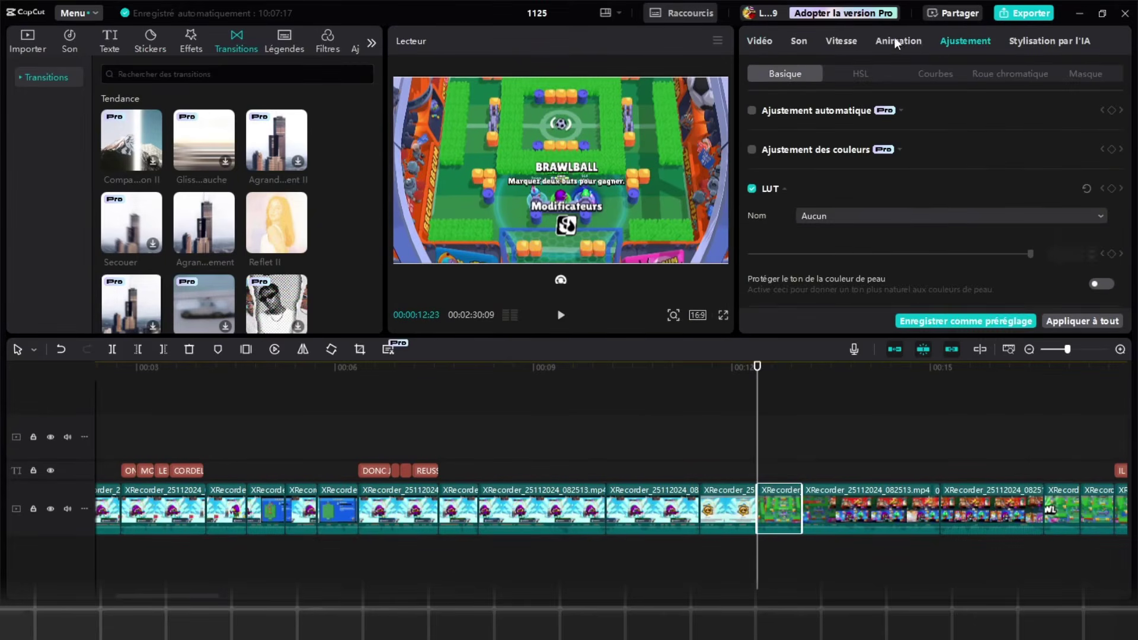
{"action": "left_click", "coordinate": [899, 40]}
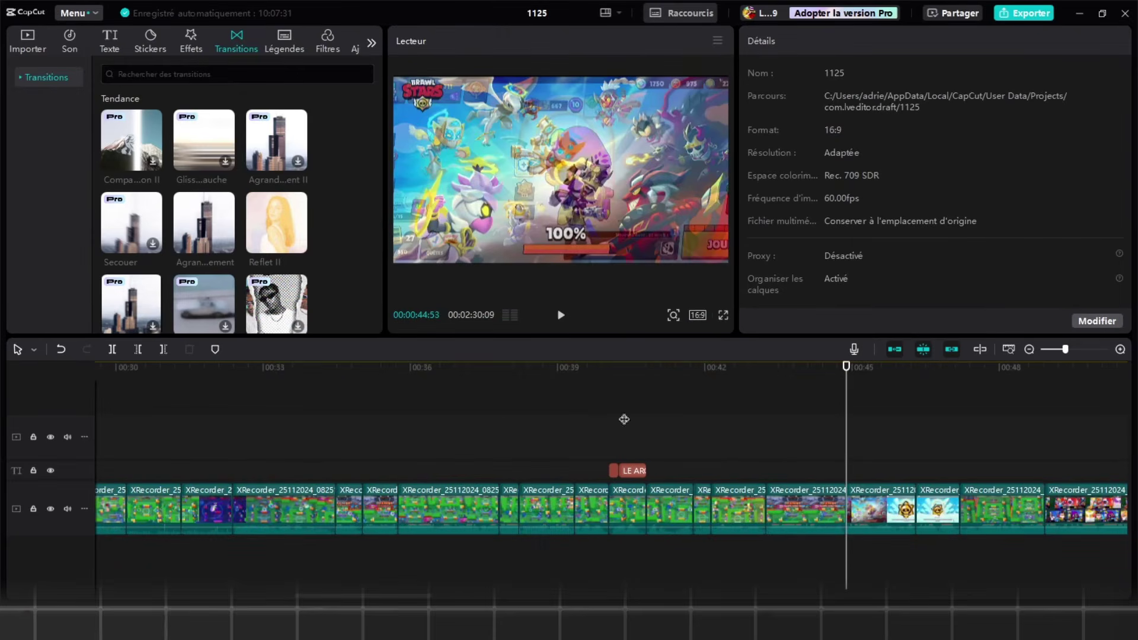
- Add the Reflet II transition on the cut at 00:00:44:53 and play it back
{"action": "mouse_move", "coordinate": [276, 222]}
{"action": "left_mouse_down"}
{"action": "mouse_move", "coordinate": [870, 432]}
{"action": "mouse_move", "coordinate": [846, 509]}
{"action": "left_mouse_up"}
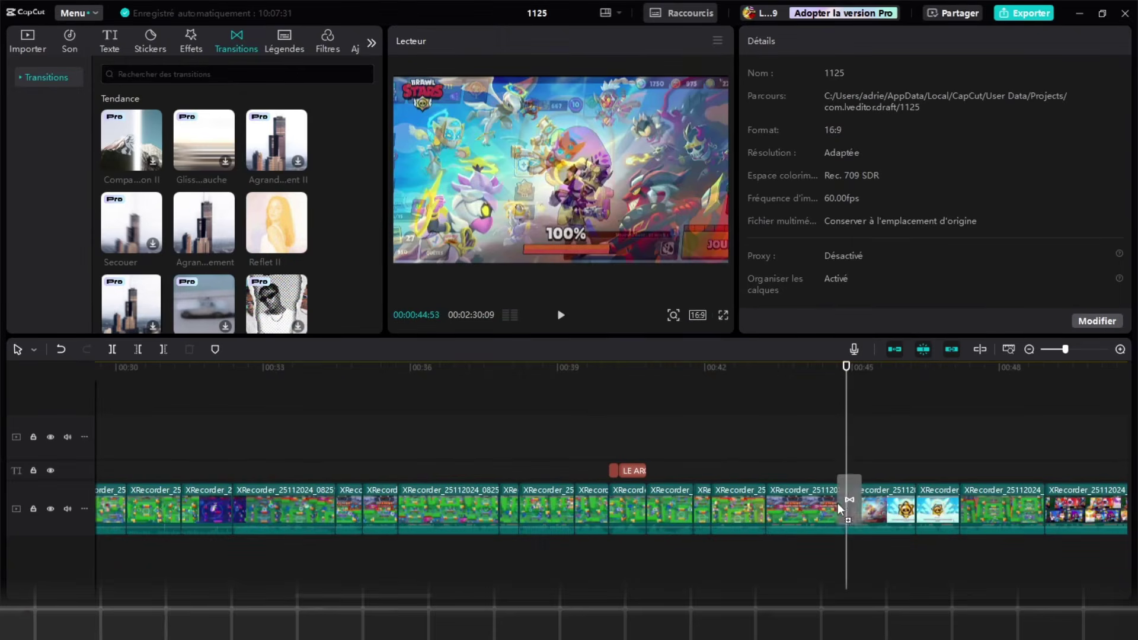
{"action": "scroll", "coordinate": [816, 453], "scroll_direction": "down", "scroll_amount": 1}
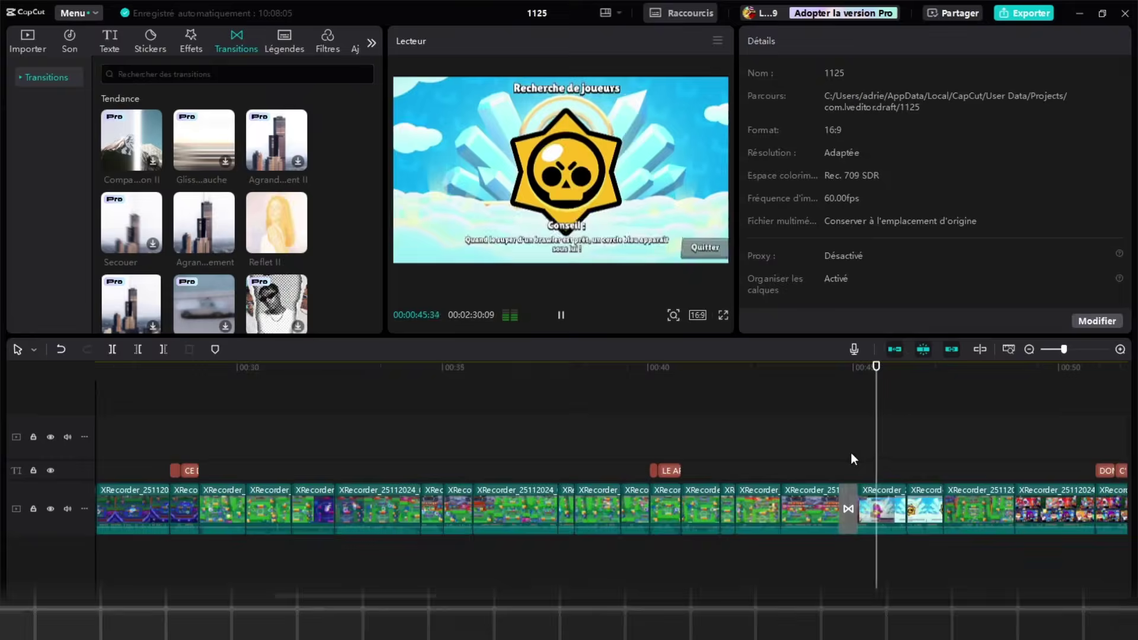
{"action": "scroll", "coordinate": [937, 454], "scroll_direction": "up", "scroll_amount": 1}
- Give the second match-start clip at 00:00:47:12 an intro animation and play through the section
{"action": "left_click", "coordinate": [951, 499]}
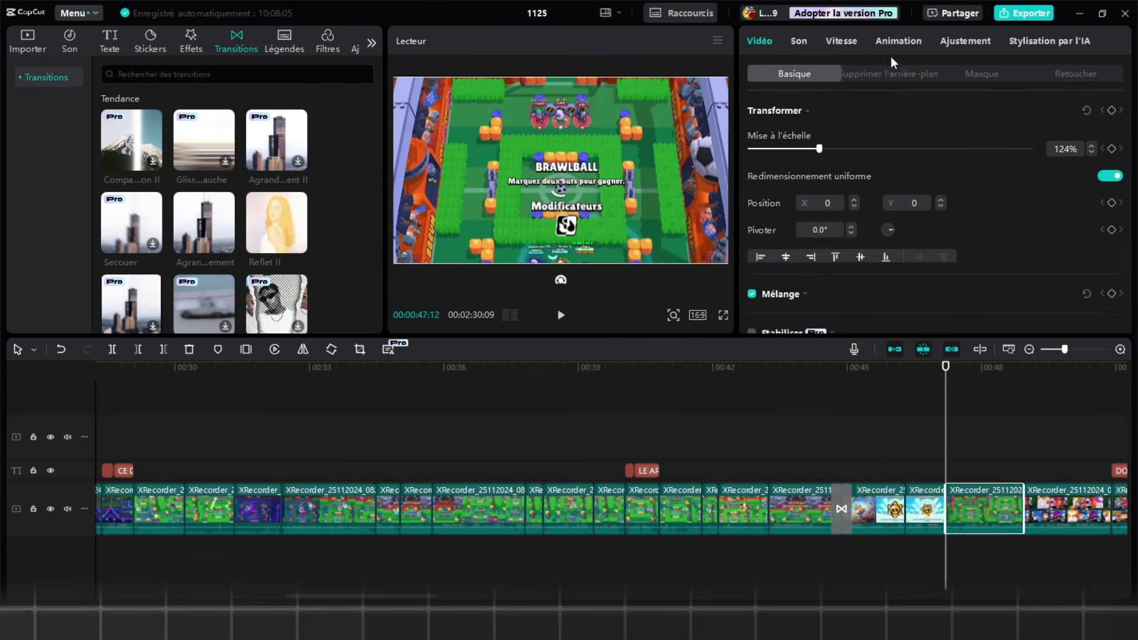
{"action": "left_click", "coordinate": [883, 38]}
{"action": "left_click", "coordinate": [911, 433]}
{"action": "key", "text": "space"}
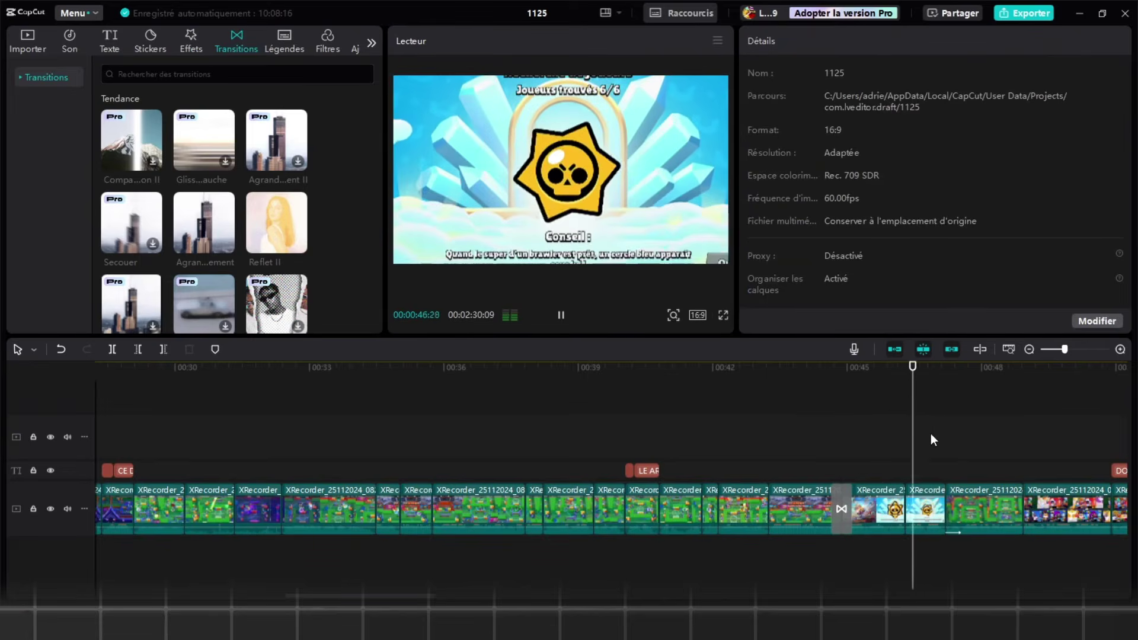
{"action": "scroll", "coordinate": [933, 433], "scroll_direction": "down", "scroll_amount": 1}
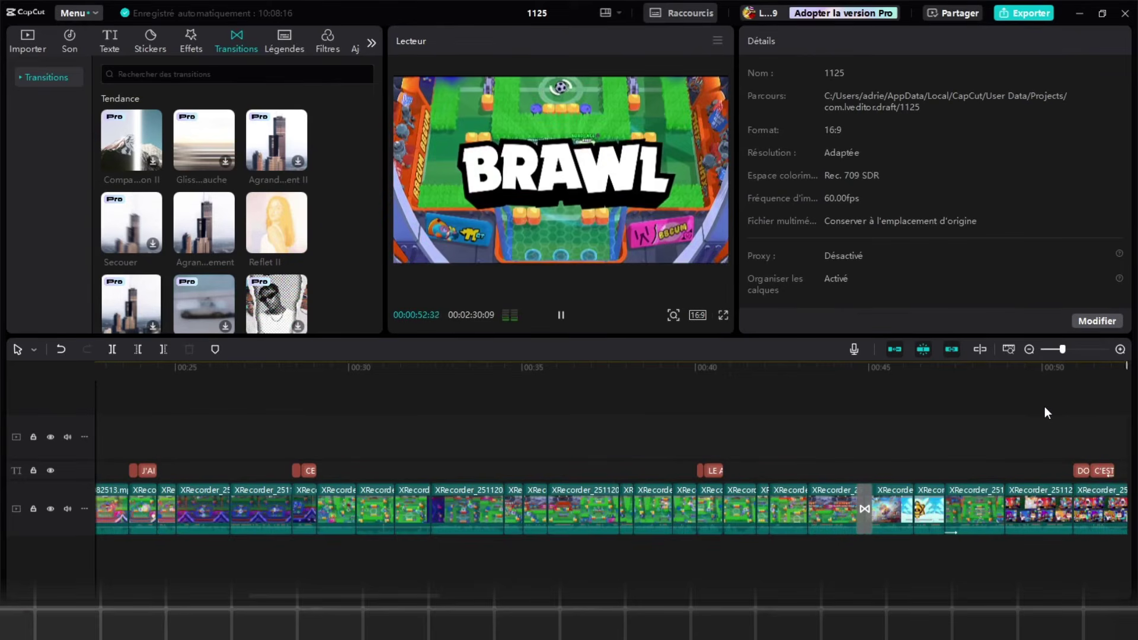
{"action": "key", "text": "space"}
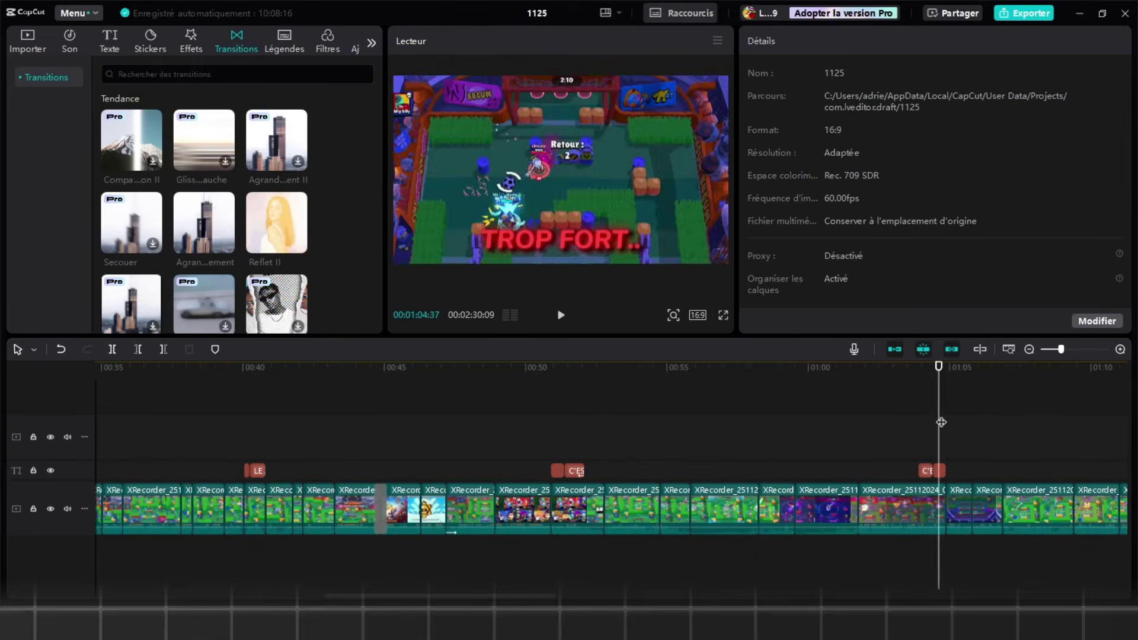
- Apply the Zoom 1 intro animation to the clip starting at 00:02:24:32 and play it back
{"action": "left_click_drag", "start_coordinate": [939, 421], "coordinate": [900, 449]}
{"action": "scroll", "coordinate": [900, 449], "scroll_direction": "up", "scroll_amount": 1}
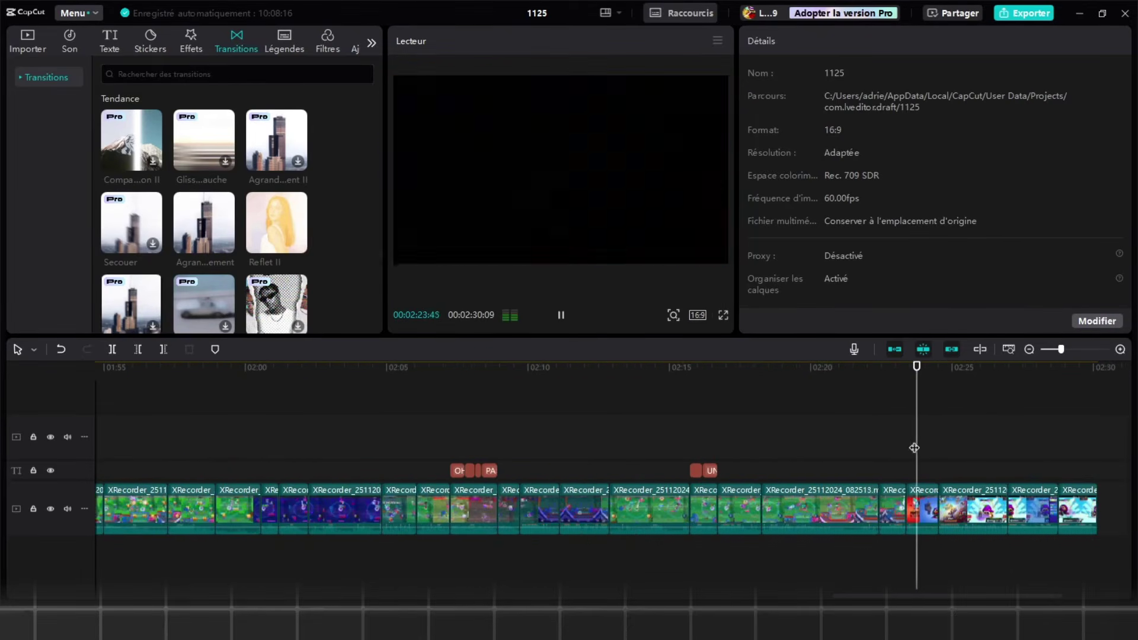
{"action": "left_click", "coordinate": [941, 509]}
{"action": "left_click", "coordinate": [899, 41]}
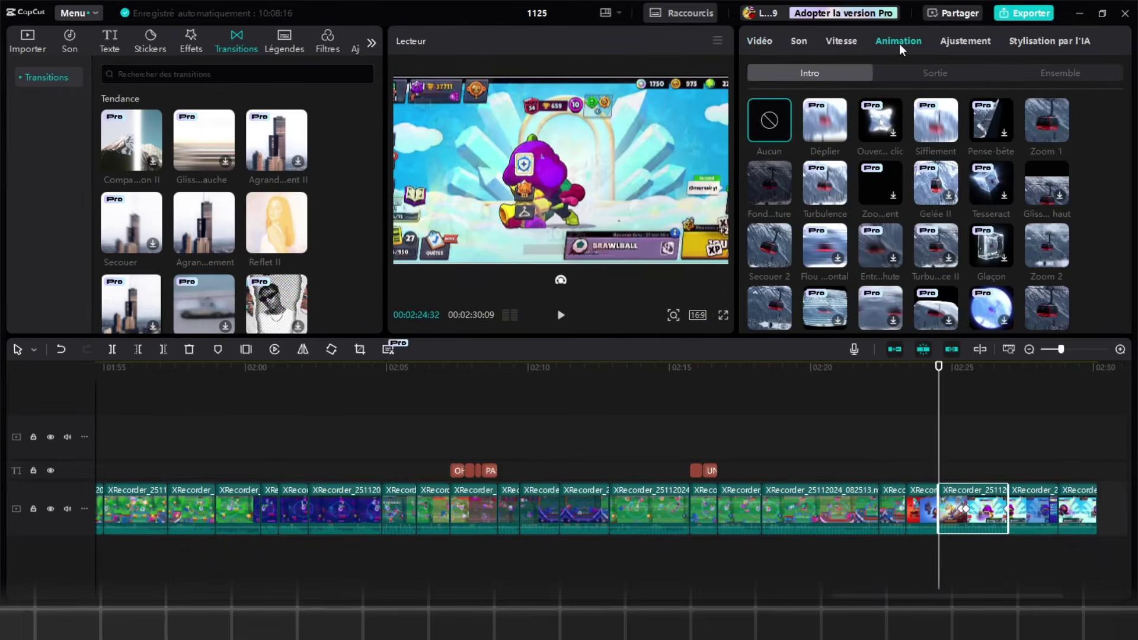
{"action": "left_click", "coordinate": [1044, 127]}
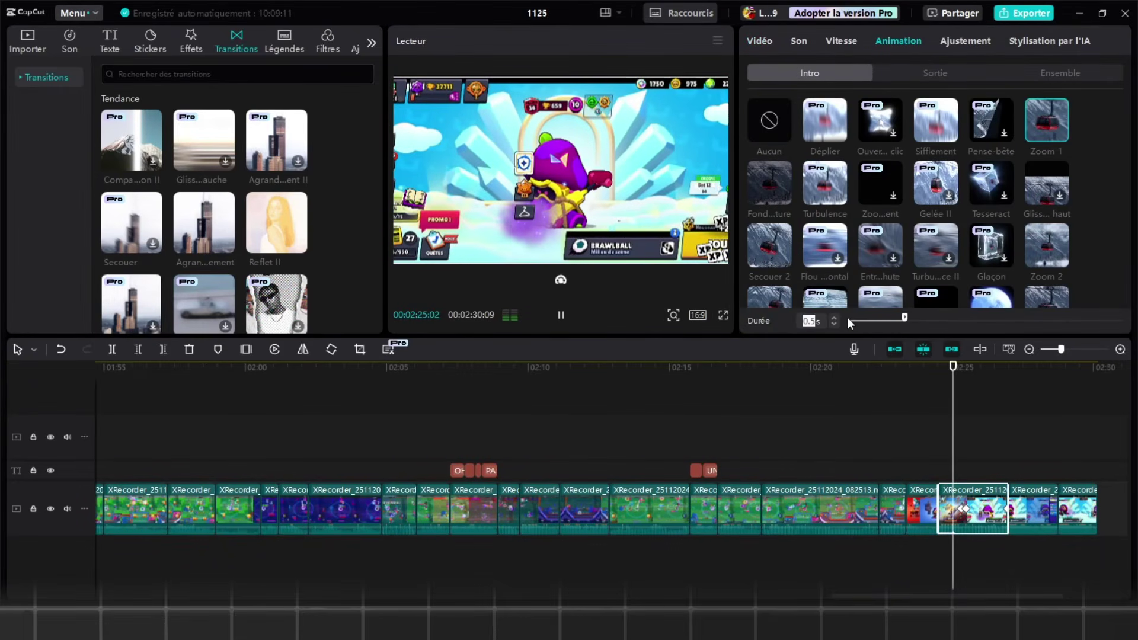
{"action": "left_click", "coordinate": [933, 439]}
{"action": "scroll", "coordinate": [933, 438], "scroll_direction": "down", "scroll_amount": 1}
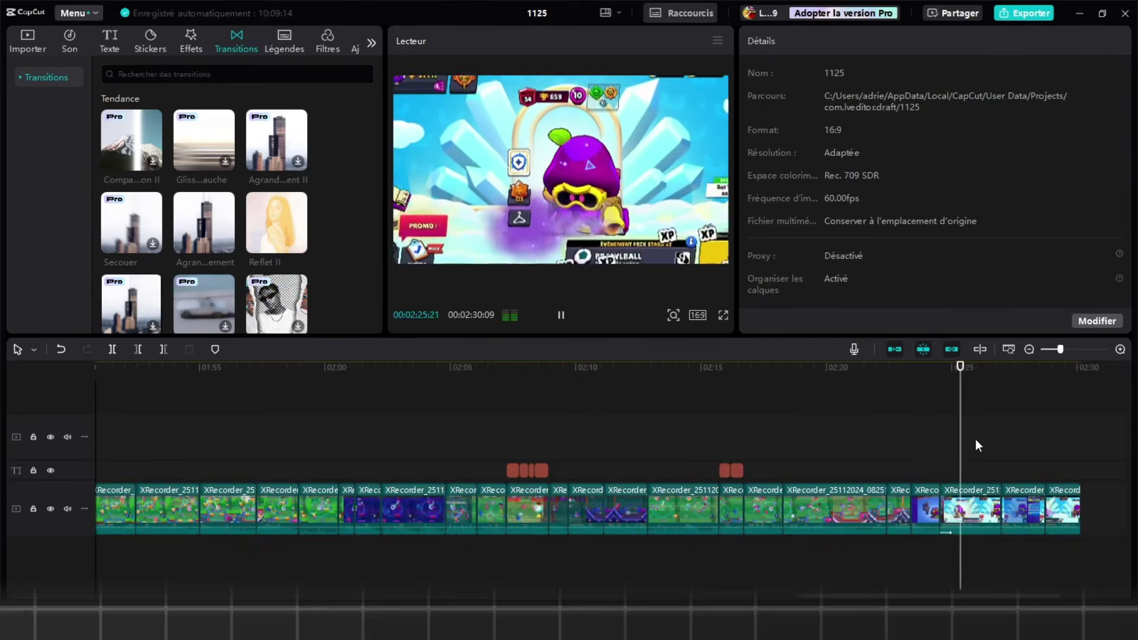
{"action": "scroll", "coordinate": [976, 439], "scroll_direction": "down", "scroll_amount": 1}
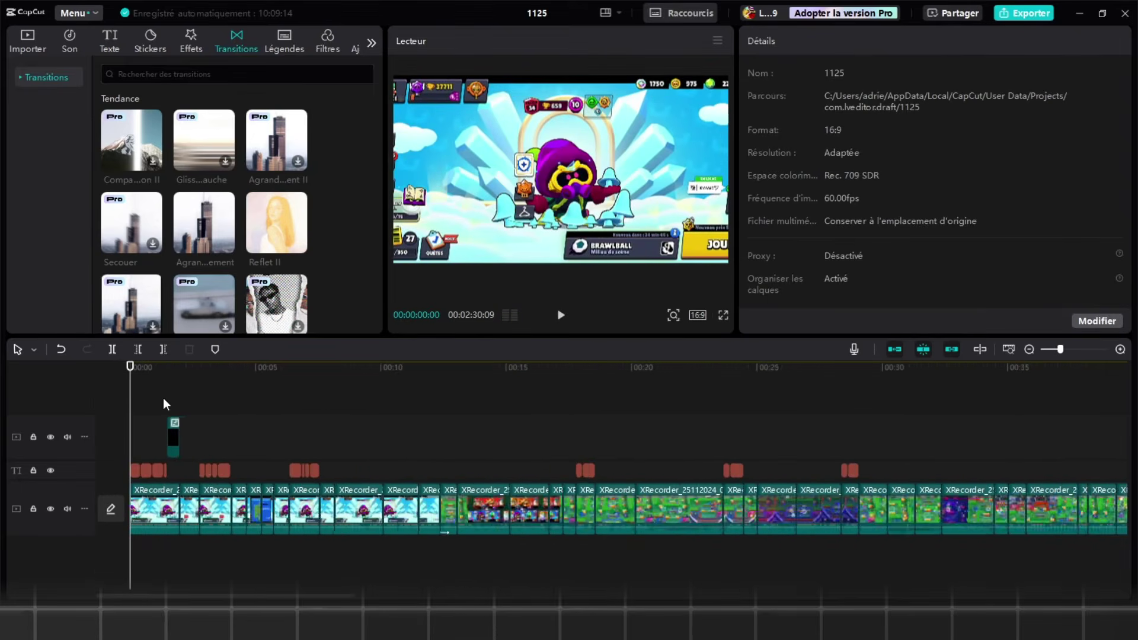
- Open the favourite sound effects and preview "Fuwa: short wind noise: swipe etc(222764)"
{"action": "scroll", "coordinate": [164, 398], "scroll_direction": "up", "scroll_amount": 3}
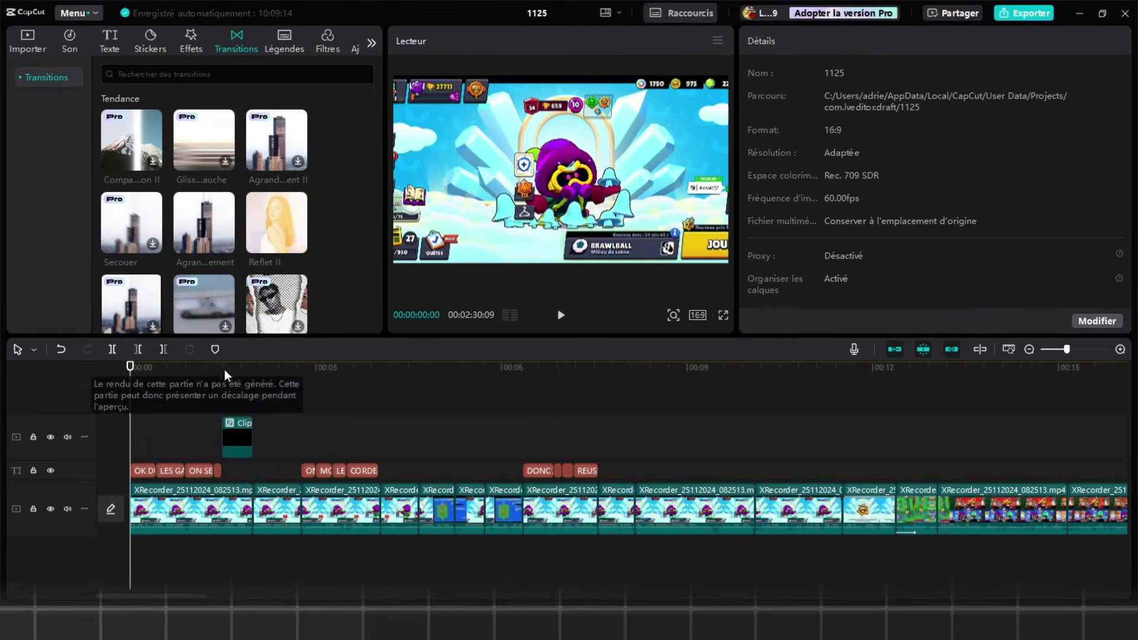
{"action": "left_click", "coordinate": [77, 40]}
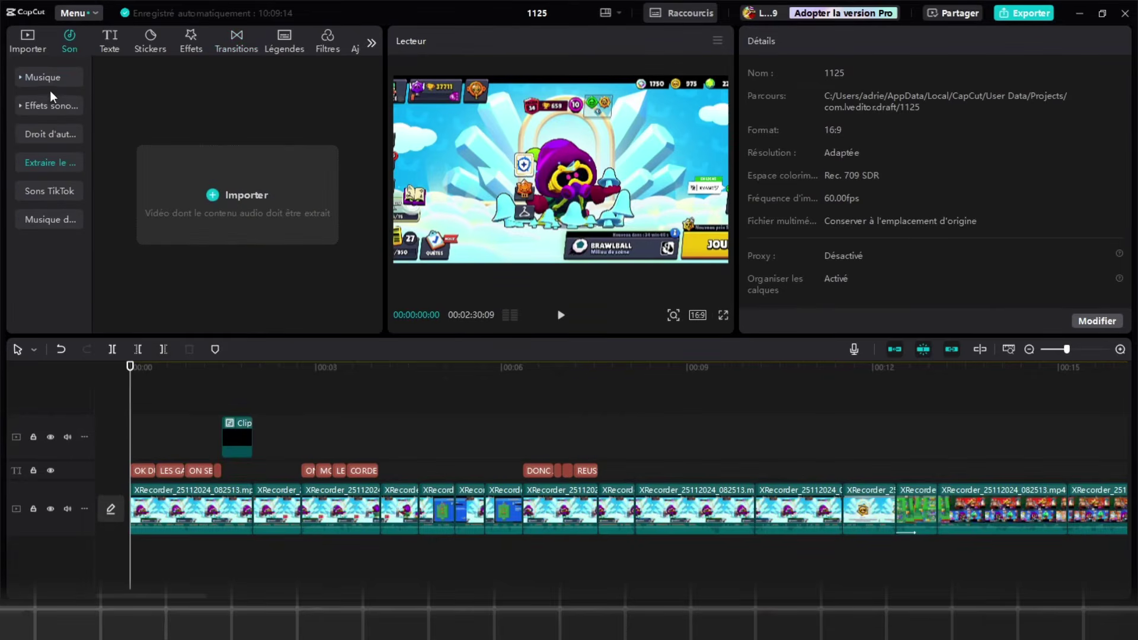
{"action": "left_click", "coordinate": [19, 76]}
{"action": "left_click", "coordinate": [24, 107]}
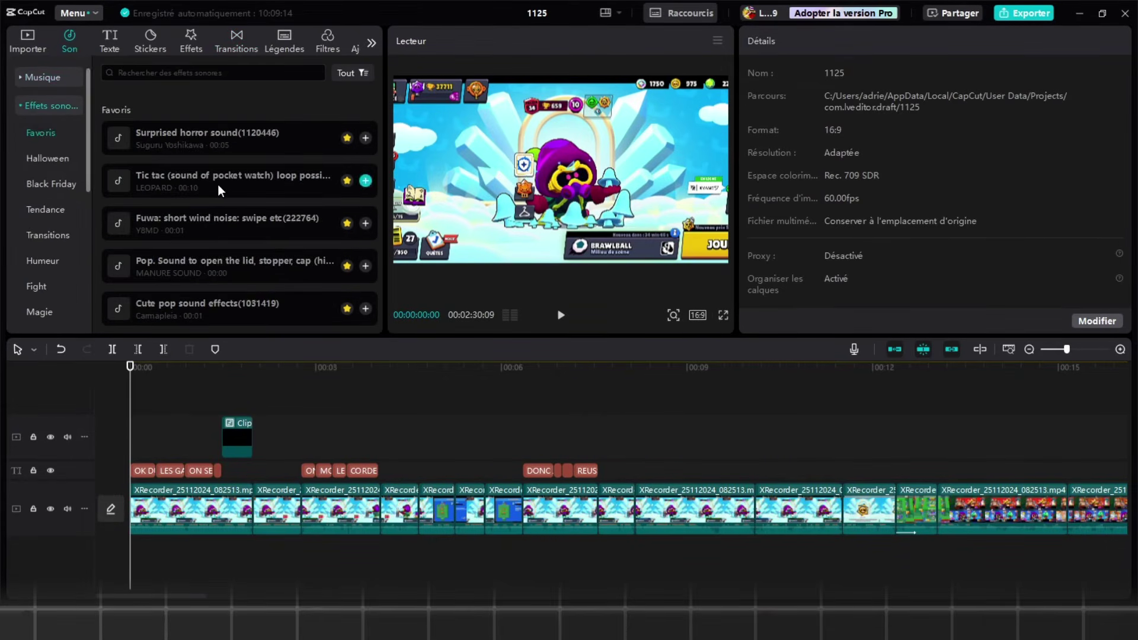
{"action": "left_click", "coordinate": [156, 221]}
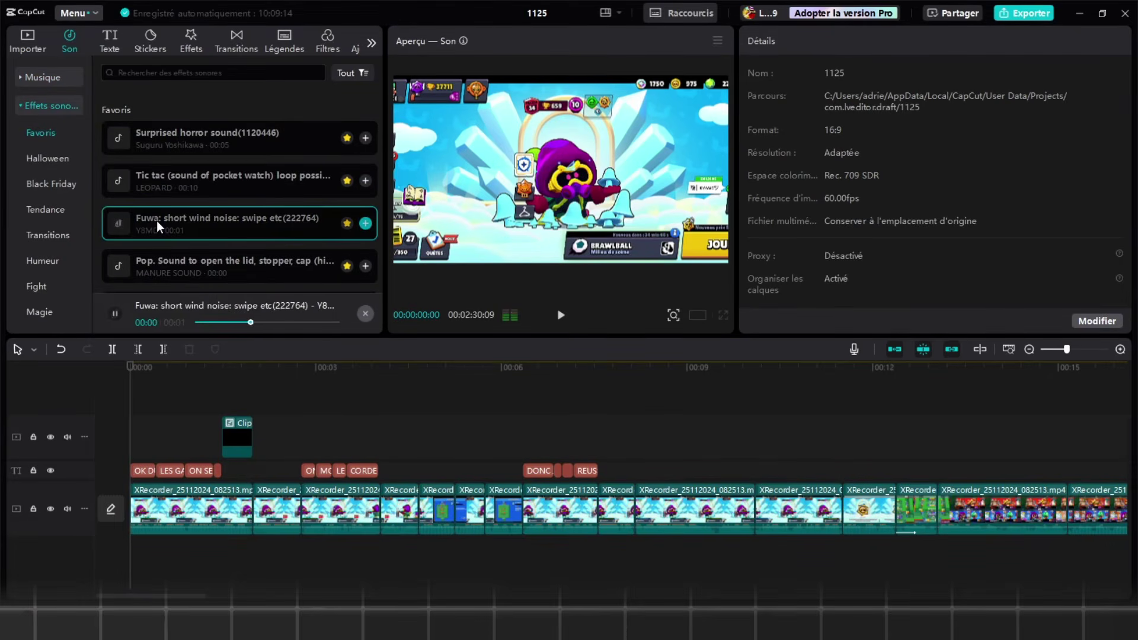
- Place the Fuwa short wind noise sound just before the 00:00:12:23 cut and check its timing
{"action": "left_click_drag", "start_coordinate": [159, 221], "coordinate": [524, 514]}
{"action": "left_click_drag", "start_coordinate": [888, 562], "coordinate": [885, 560]}
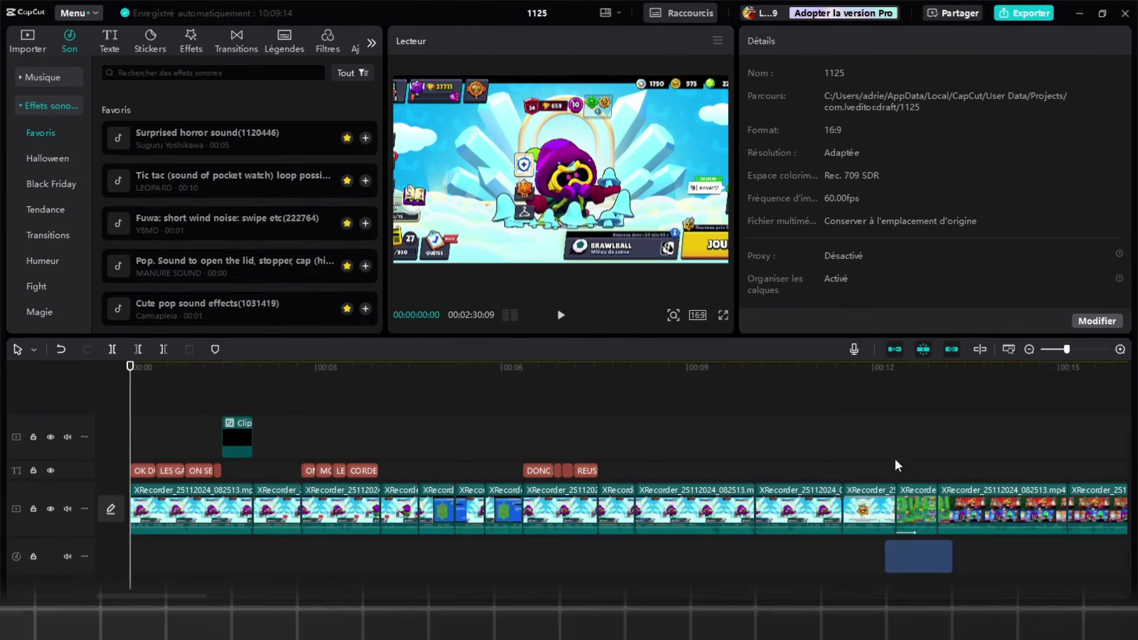
{"action": "left_click", "coordinate": [909, 550]}
{"action": "left_click", "coordinate": [852, 432]}
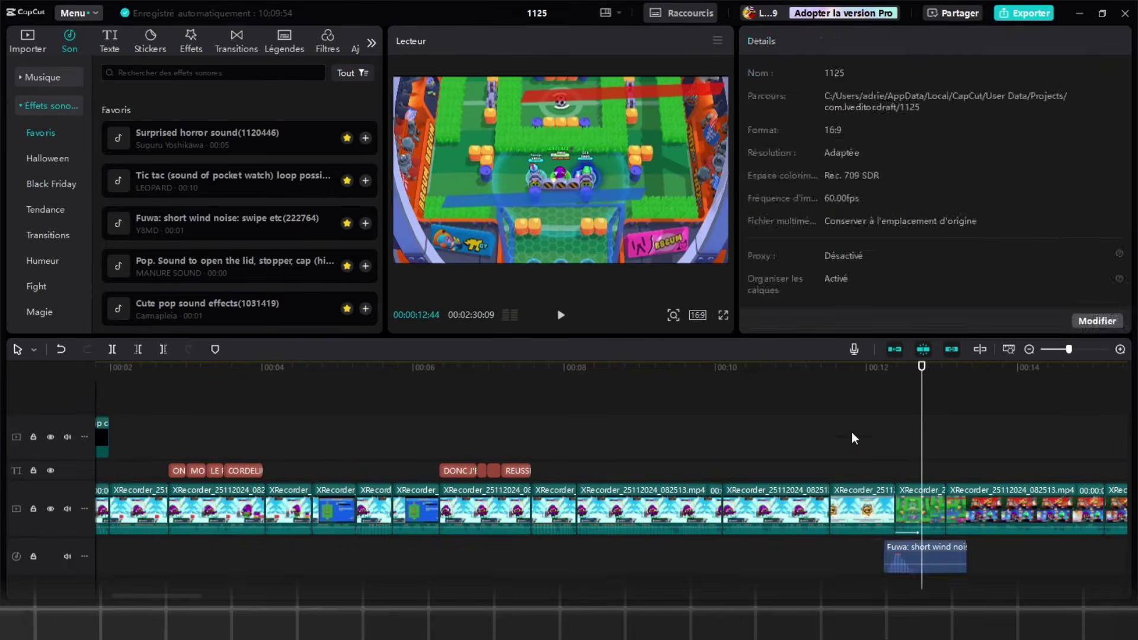
- Place another Fuwa short wind noise sound just before the 00:00:47:12 cut and play it back
{"action": "key", "text": "space"}
{"action": "left_click", "coordinate": [913, 450]}
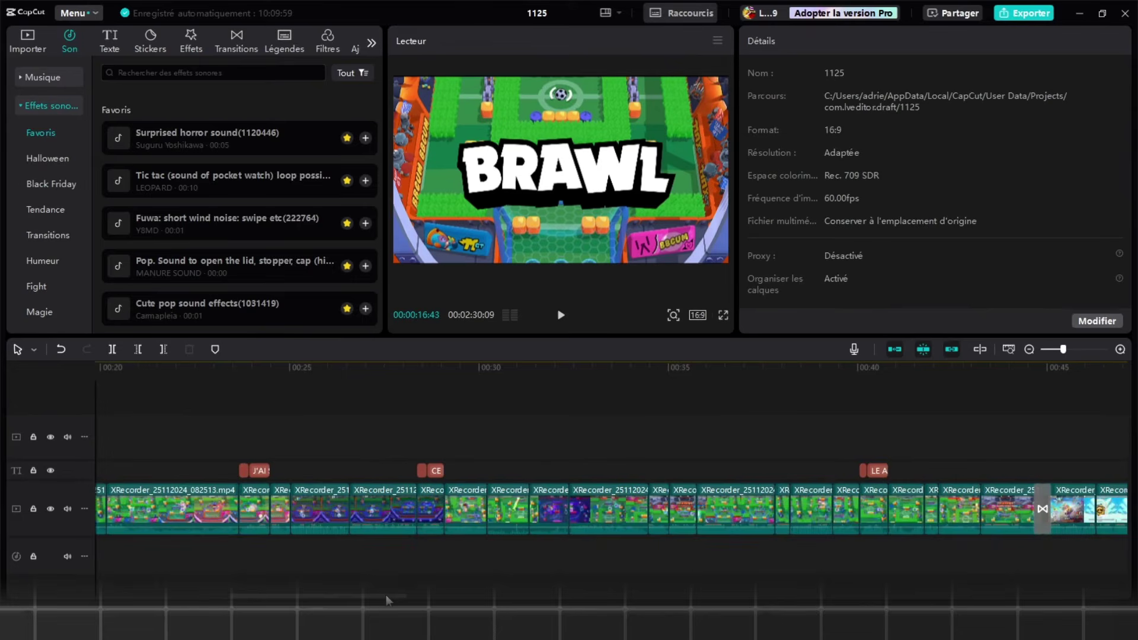
{"action": "left_click_drag", "start_coordinate": [386, 595], "coordinate": [622, 575]}
{"action": "left_click", "coordinate": [701, 564]}
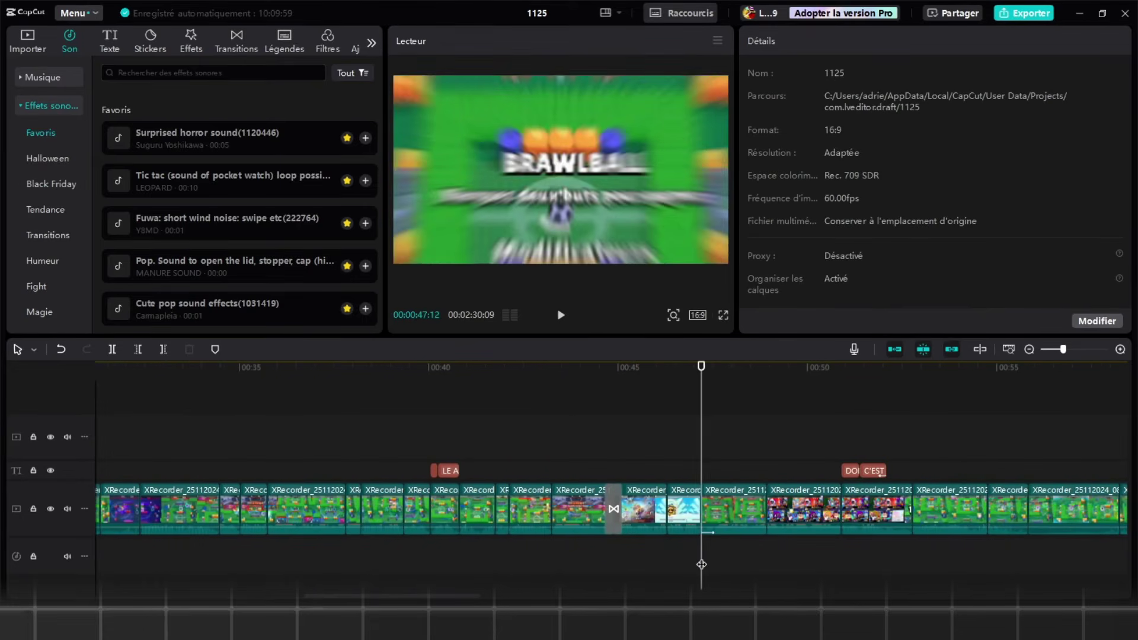
{"action": "scroll", "coordinate": [723, 568], "scroll_direction": "up", "scroll_amount": 3}
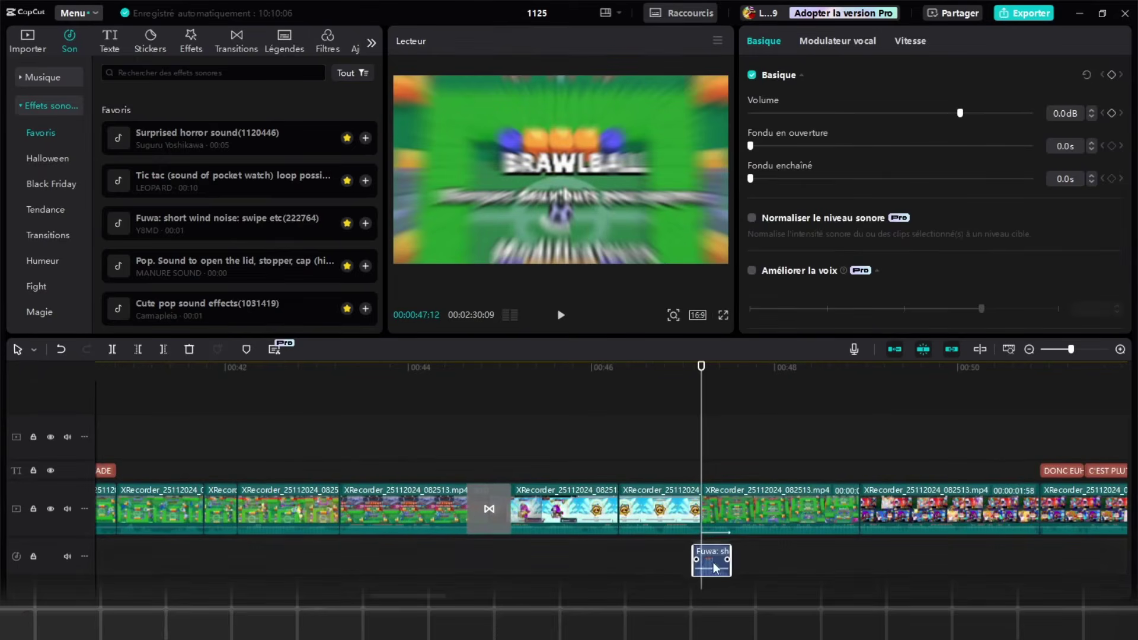
{"action": "left_click", "coordinate": [677, 577]}
{"action": "key", "text": "space"}
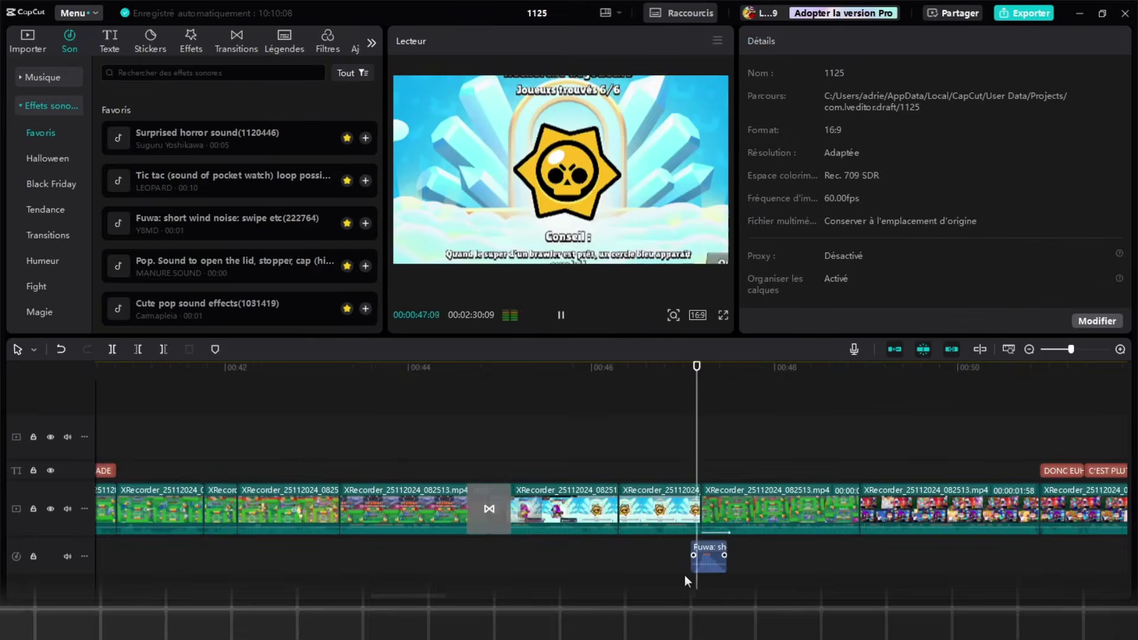
- Go to the clip starting at 00:02:24:32 and preview the favourite sound effect "Woosh Wind_4(823270)"
{"action": "scroll", "coordinate": [686, 575], "scroll_direction": "down", "scroll_amount": 2, "text": "ctrl"}
{"action": "scroll", "coordinate": [703, 572], "scroll_direction": "down", "scroll_amount": 10}
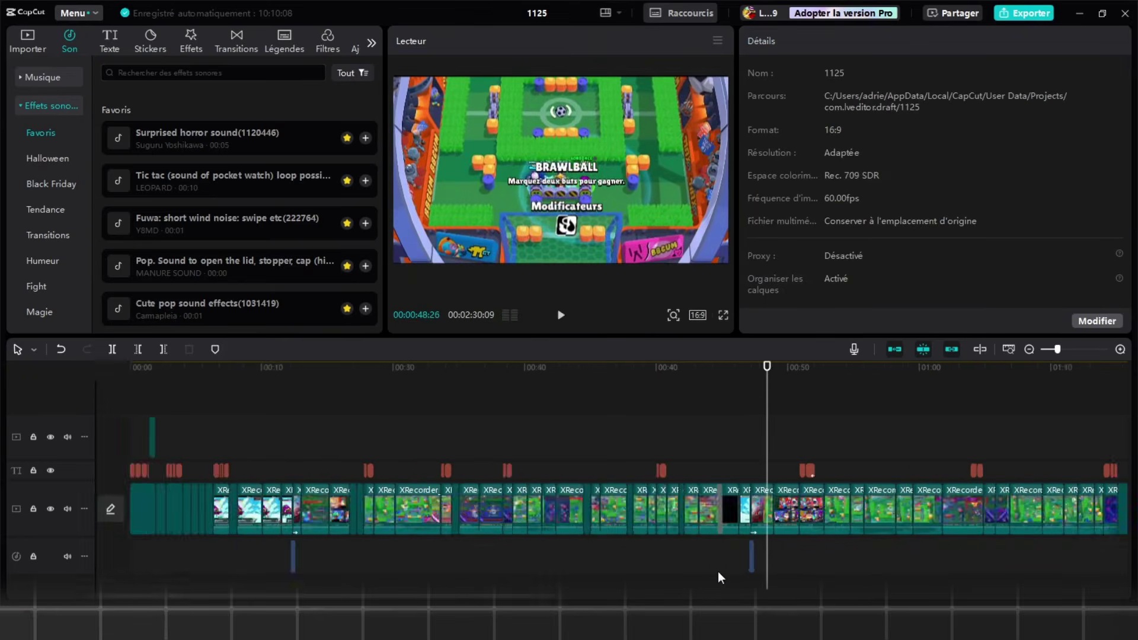
{"action": "left_click", "coordinate": [1010, 565]}
{"action": "scroll", "coordinate": [248, 251], "scroll_direction": "down", "scroll_amount": 3}
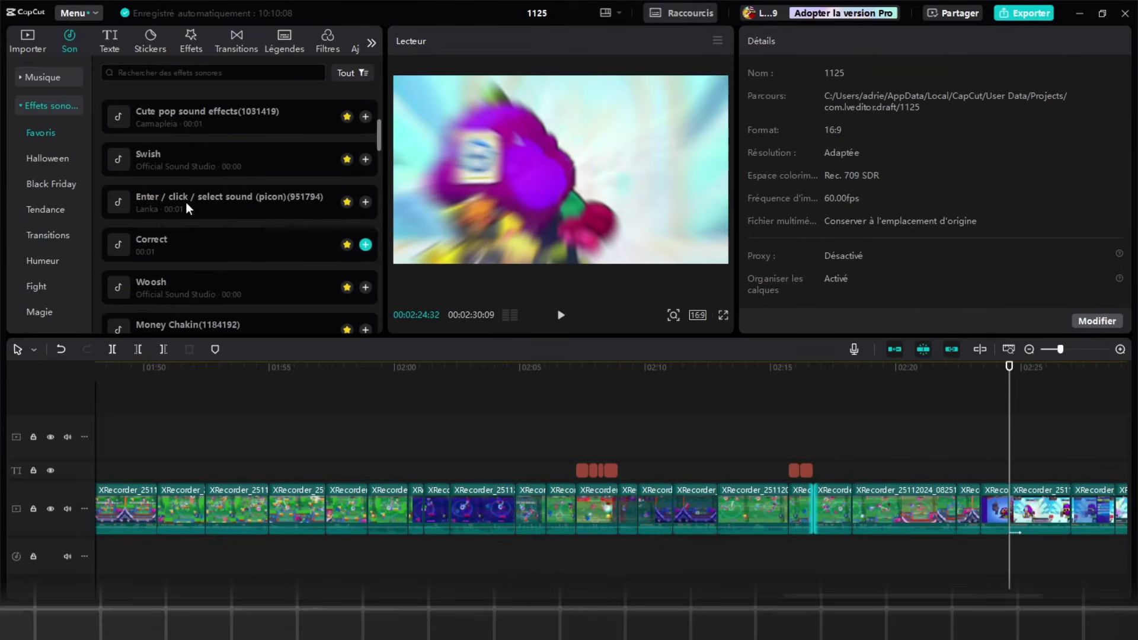
{"action": "scroll", "coordinate": [185, 201], "scroll_direction": "down", "scroll_amount": 3}
{"action": "scroll", "coordinate": [184, 201], "scroll_direction": "down", "scroll_amount": 3}
{"action": "left_click", "coordinate": [184, 138]}
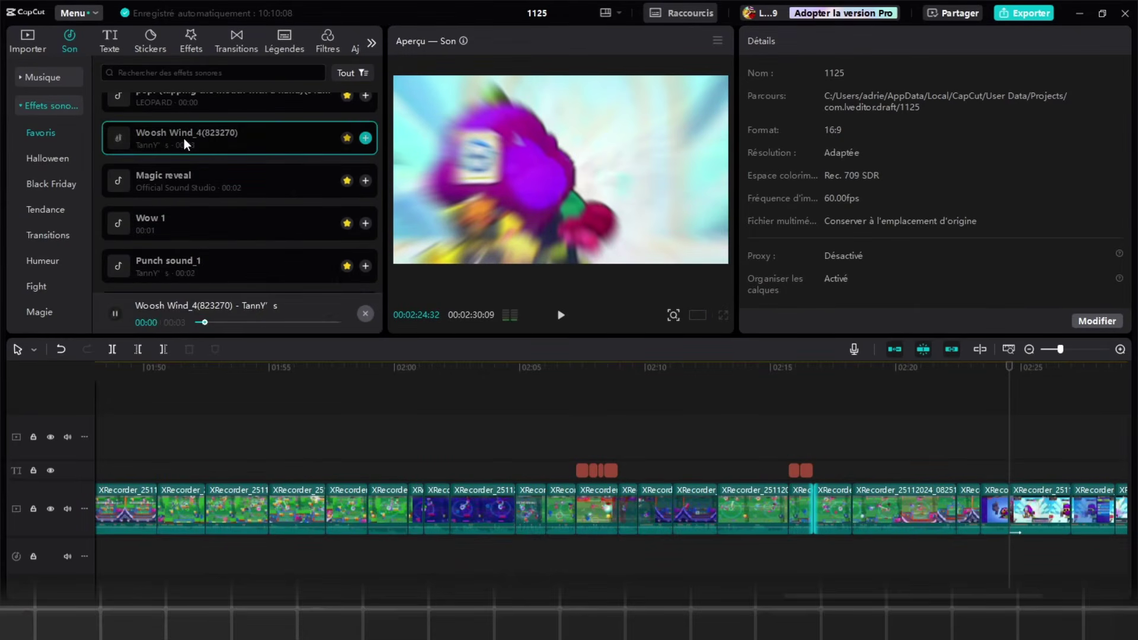
- Place the favourite "Woosh with echo" sound just before the 00:02:24:32 cut and play it back
{"action": "scroll", "coordinate": [173, 179], "scroll_direction": "down", "scroll_amount": 3}
{"action": "scroll", "coordinate": [178, 195], "scroll_direction": "down", "scroll_amount": 9}
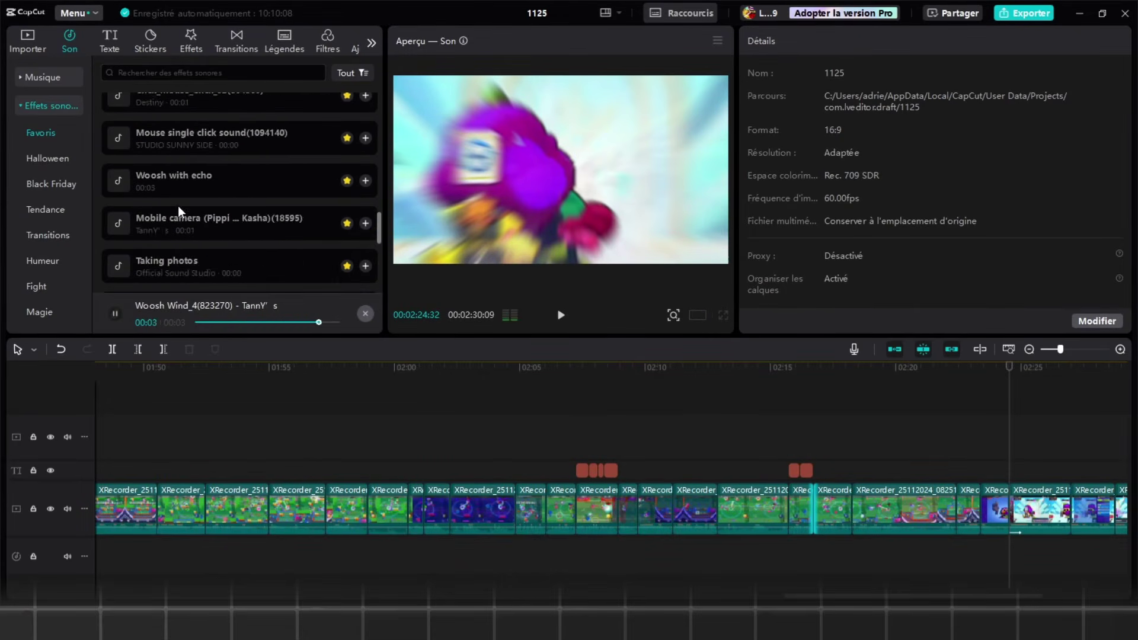
{"action": "scroll", "coordinate": [178, 205], "scroll_direction": "down", "scroll_amount": 6}
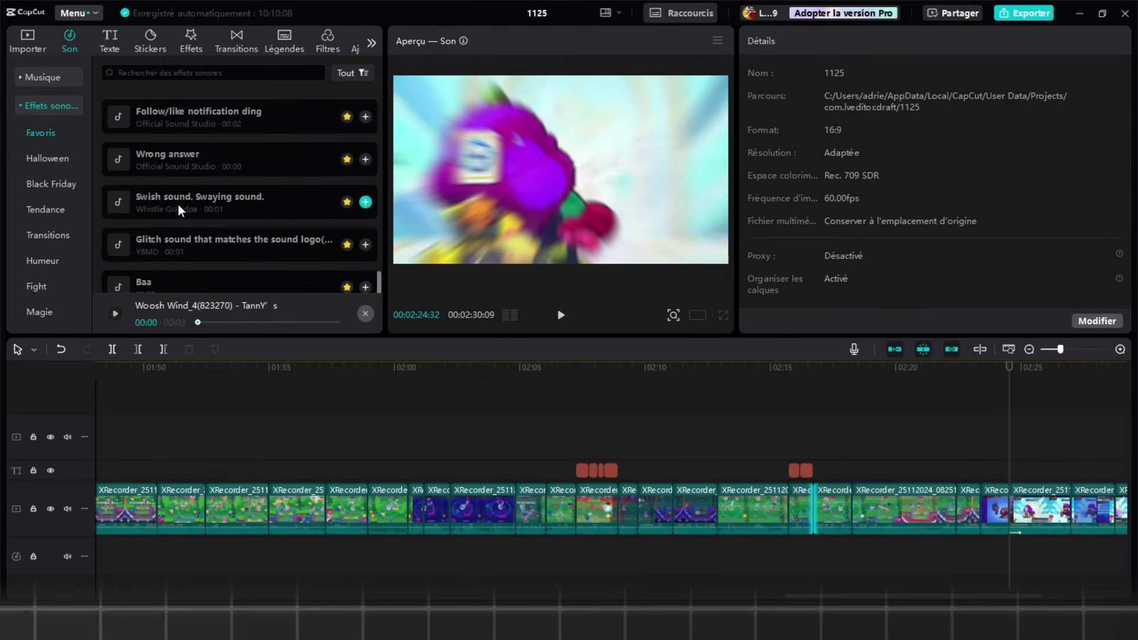
{"action": "scroll", "coordinate": [189, 201], "scroll_direction": "down", "scroll_amount": 2}
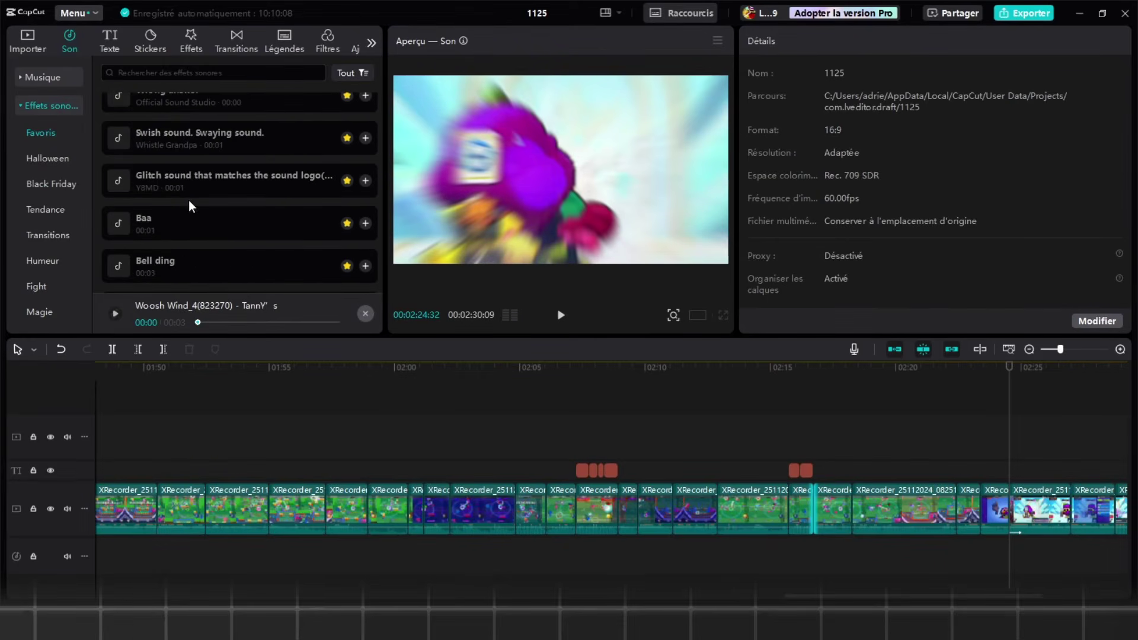
{"action": "scroll", "coordinate": [188, 200], "scroll_direction": "up", "scroll_amount": 5}
{"action": "left_click_drag", "start_coordinate": [183, 172], "coordinate": [992, 550]}
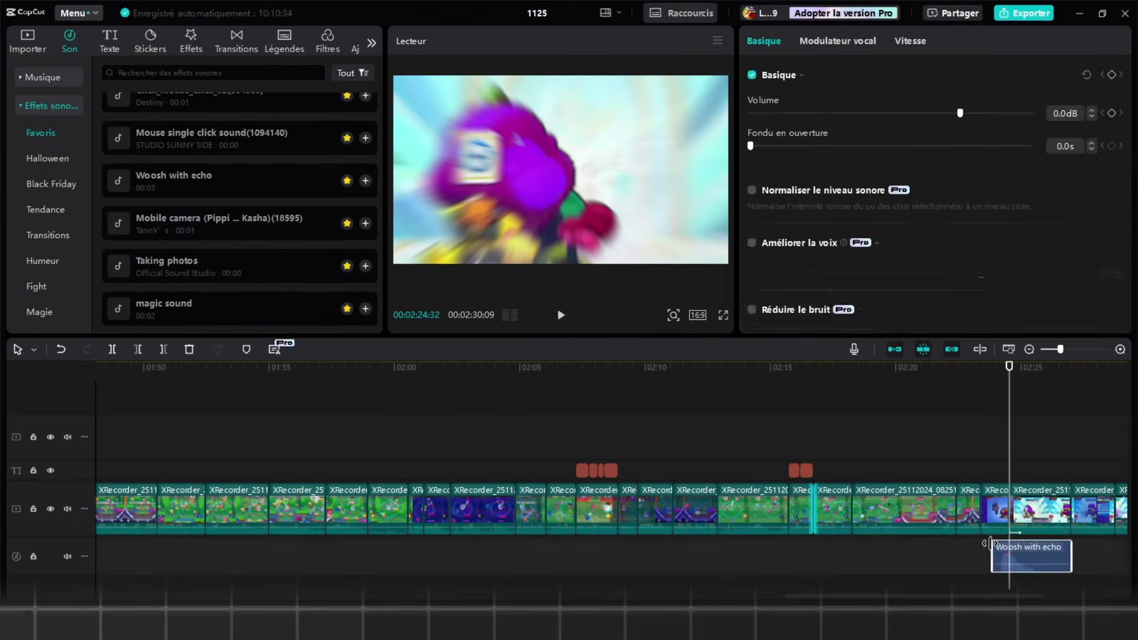
{"action": "scroll", "coordinate": [1008, 561], "scroll_direction": "up", "scroll_amount": 2}
{"action": "left_click", "coordinate": [977, 419]}
{"action": "key", "text": "space"}
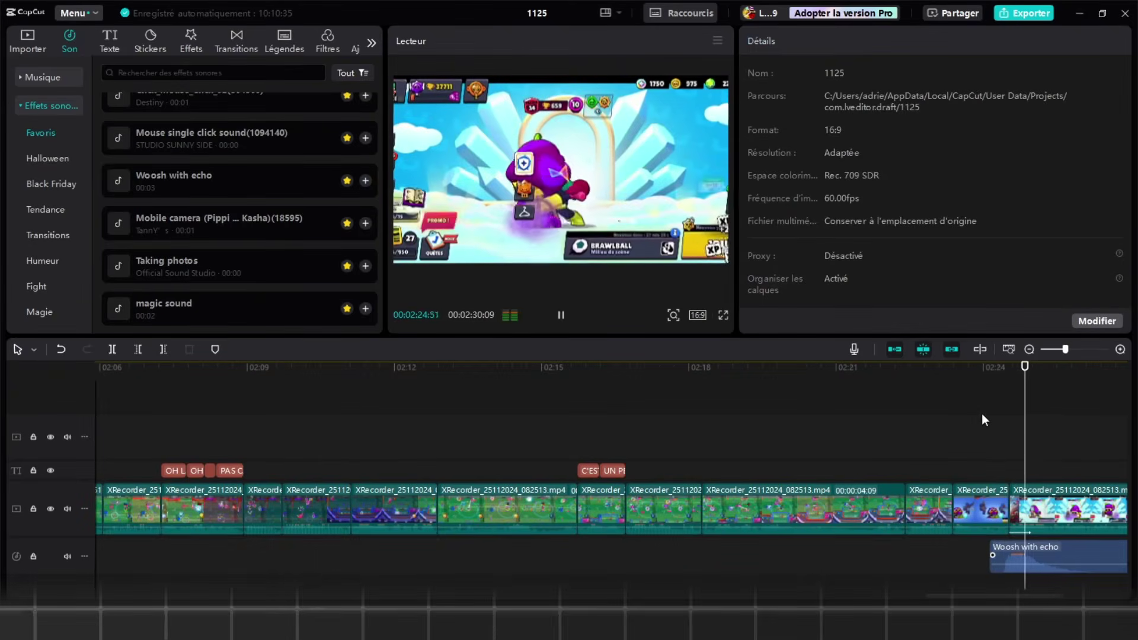
{"action": "key", "text": "space"}
- Trim the end of the "Woosh with echo" sound near 00:02:24 and play the section back
{"action": "scroll", "coordinate": [1050, 534], "scroll_direction": "down", "scroll_amount": 1}
{"action": "left_click", "coordinate": [1051, 557]}
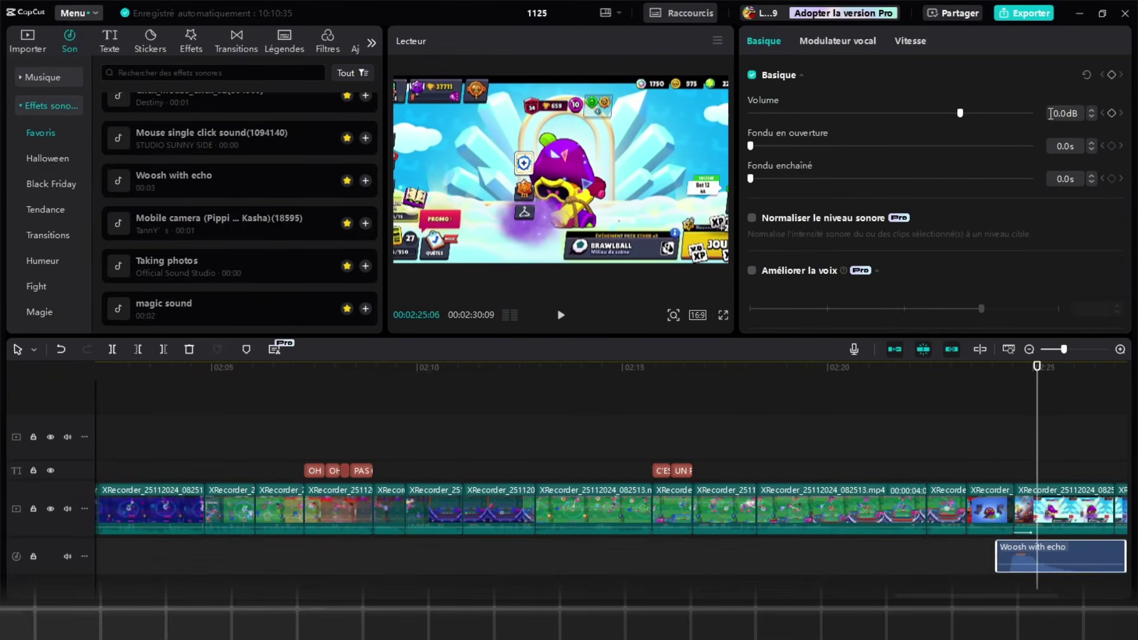
{"action": "left_click", "coordinate": [1007, 426]}
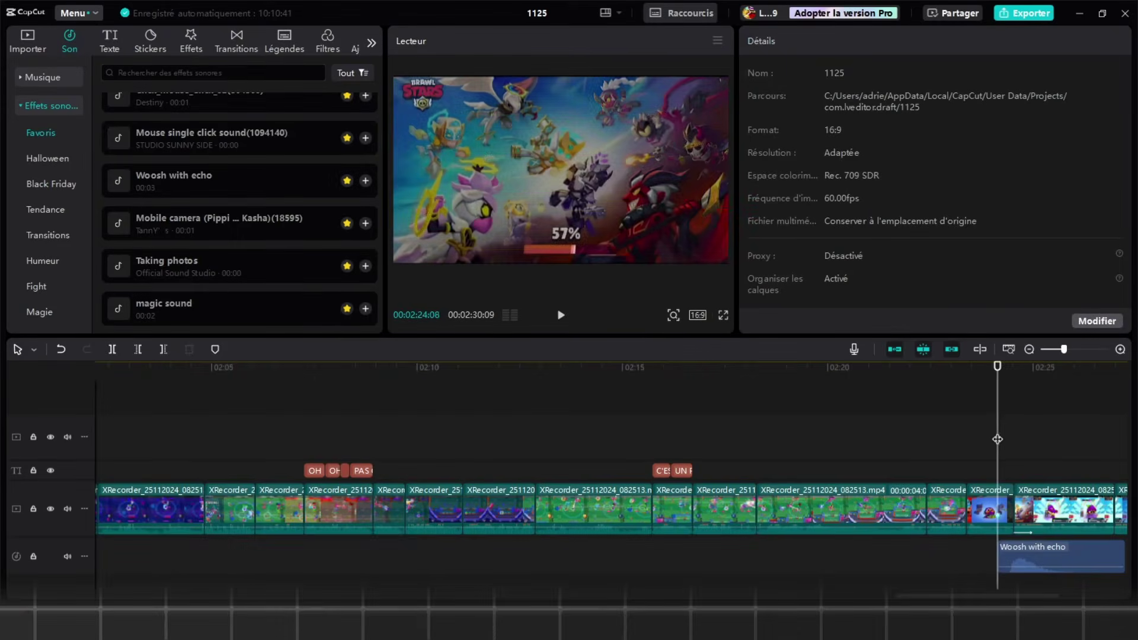
{"action": "scroll", "coordinate": [984, 432], "scroll_direction": "right", "scroll_amount": 3}
{"action": "scroll", "coordinate": [837, 457], "scroll_direction": "down", "scroll_amount": 6}
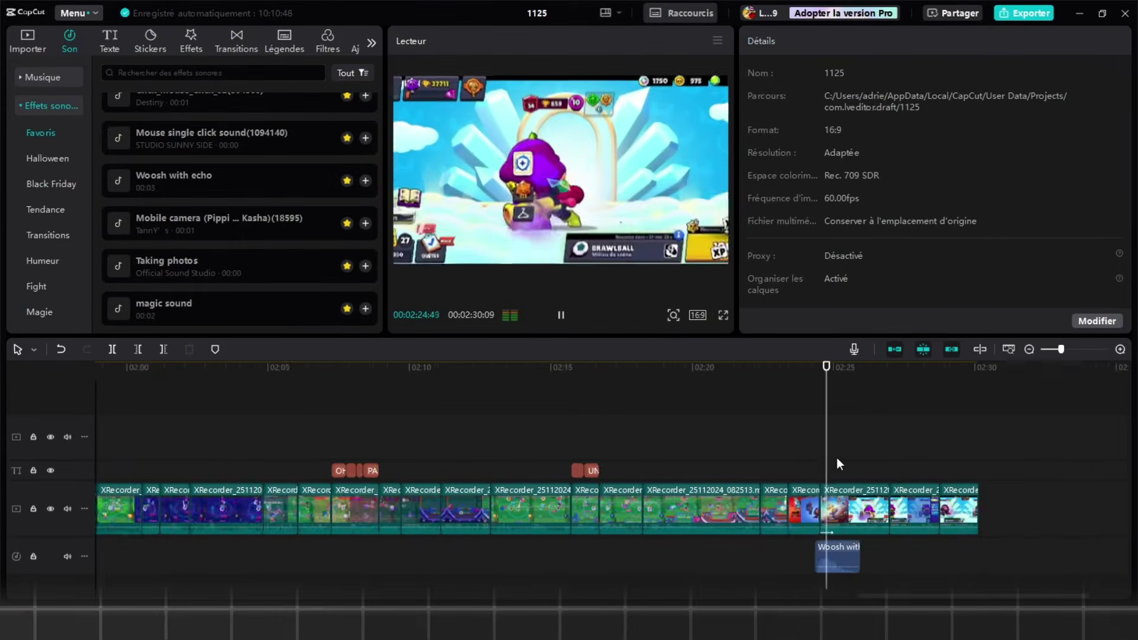
- Return to the beginning of the timeline and play up to the logo clip at 00:00:01:29
{"action": "left_click", "coordinate": [194, 409]}
{"action": "left_click_drag", "start_coordinate": [196, 408], "coordinate": [129, 421]}
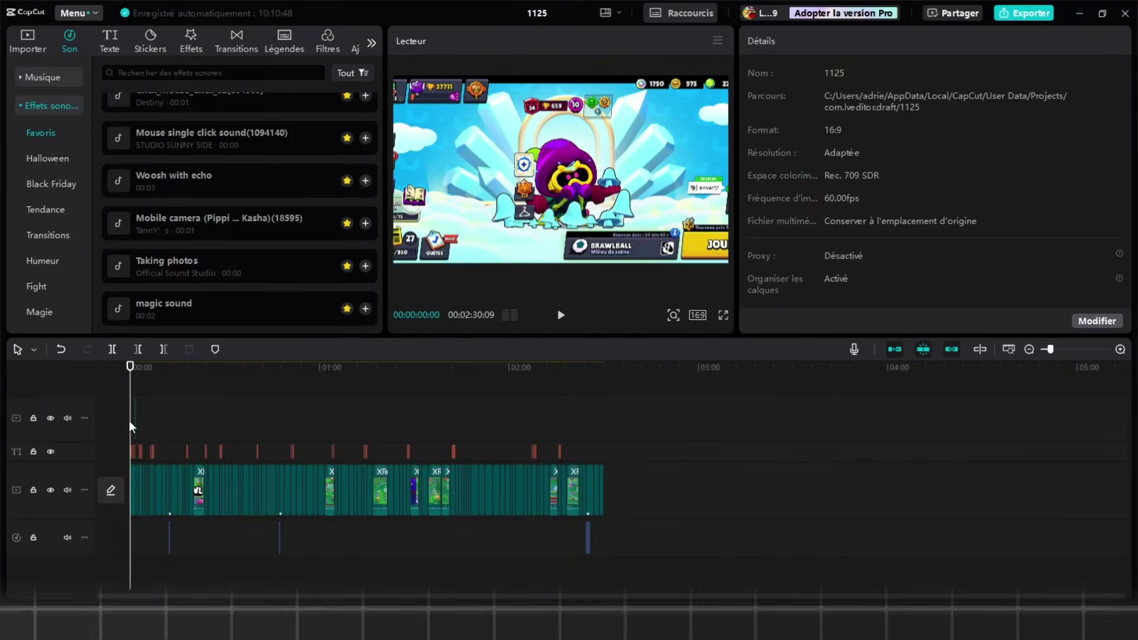
{"action": "scroll", "coordinate": [130, 420], "scroll_direction": "up", "scroll_amount": 6}
{"action": "key", "text": "space"}
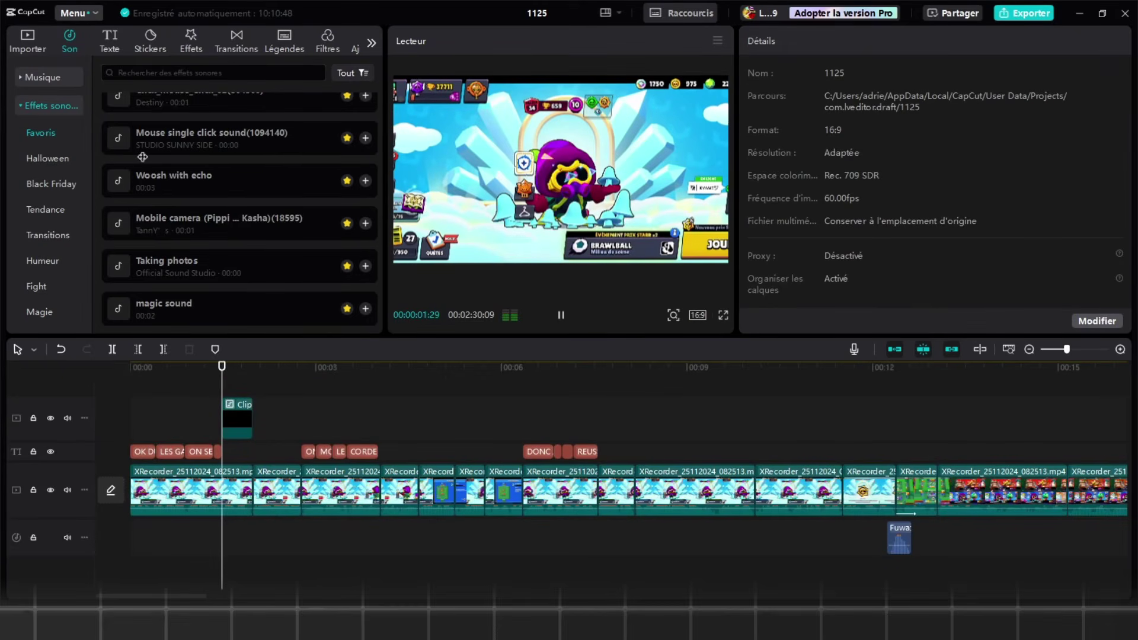
{"action": "scroll", "coordinate": [146, 207], "scroll_direction": "up", "scroll_amount": 6}
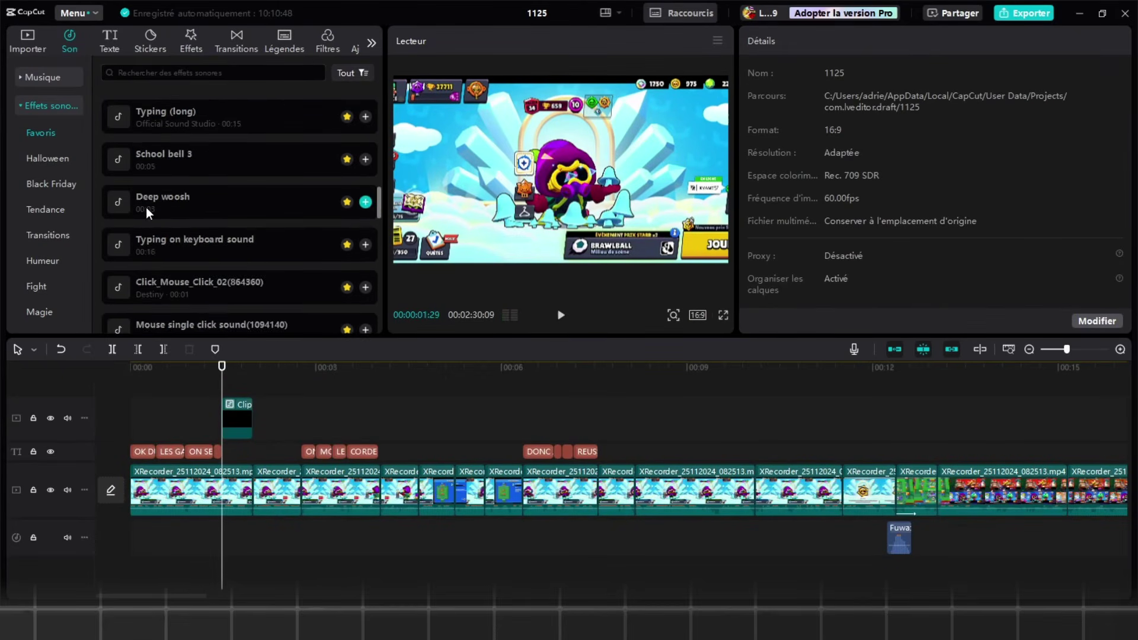
- Import the "Bruitage Son Caméra / Appareil Photo - SHOTS" MP3 under the logo clip and trim its beginning to a shot
{"action": "left_click", "coordinate": [21, 47]}
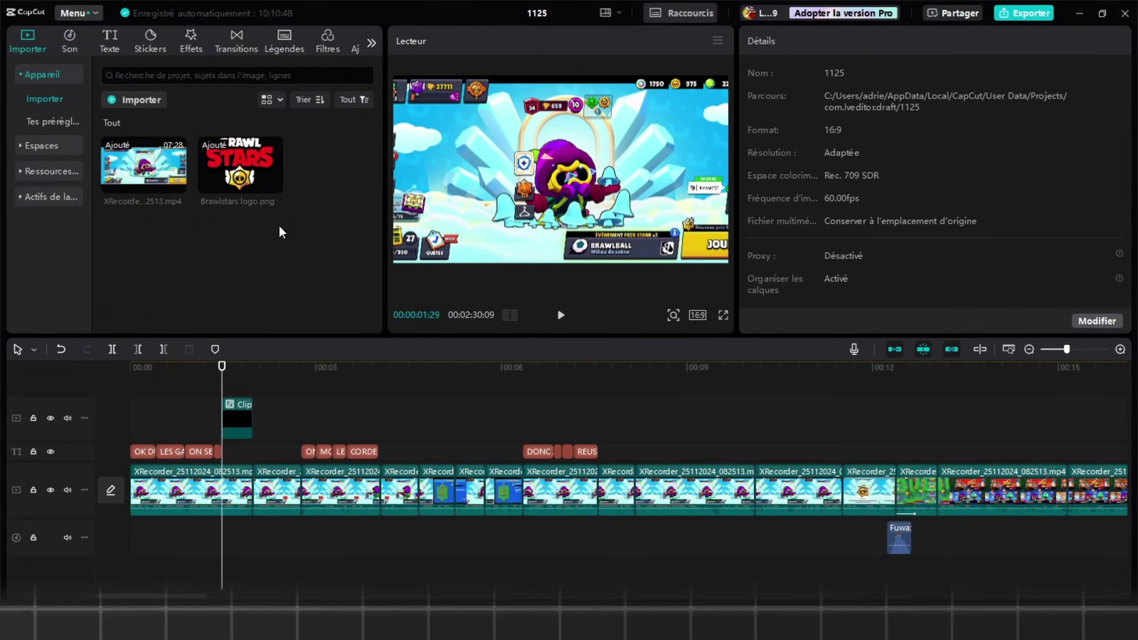
{"action": "left_click_drag", "start_coordinate": [159, 244], "coordinate": [200, 540]}
{"action": "scroll", "coordinate": [241, 540], "scroll_direction": "up", "scroll_amount": 2}
{"action": "key", "text": "q"}
{"action": "left_click", "coordinate": [268, 554]}
{"action": "left_click_drag", "start_coordinate": [289, 552], "coordinate": [178, 546]}
{"action": "key", "text": "ctrl+z"}
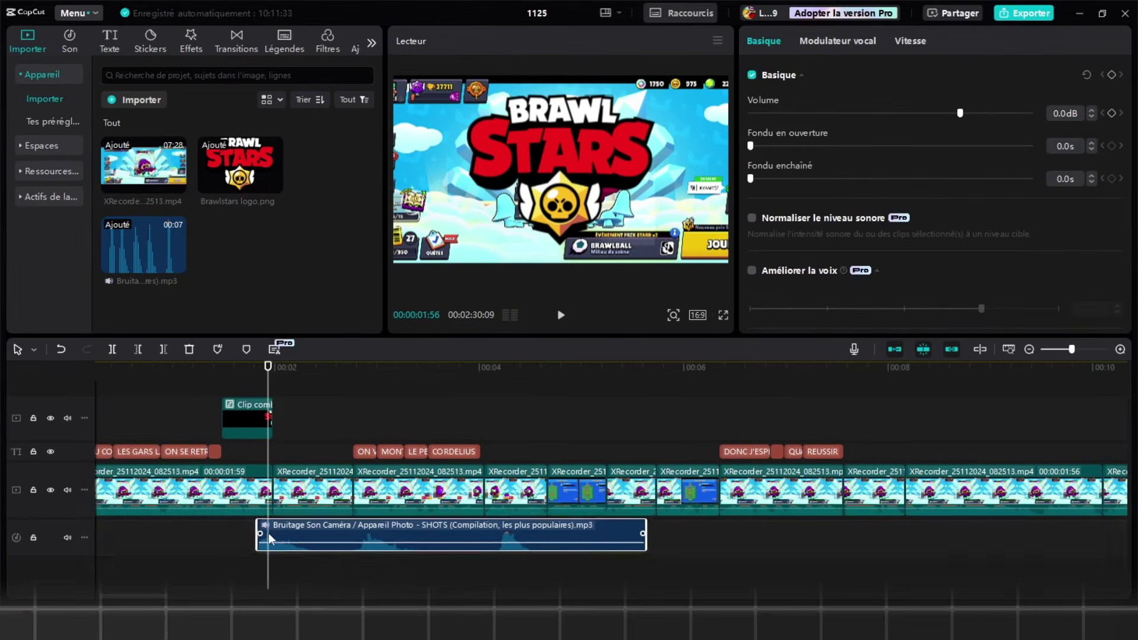
- Align the camera shot sound with the logo clip's start and trim off its later shots
{"action": "left_click", "coordinate": [332, 578]}
{"action": "key", "text": "space"}
{"action": "key", "text": "w"}
{"action": "left_click", "coordinate": [314, 546]}
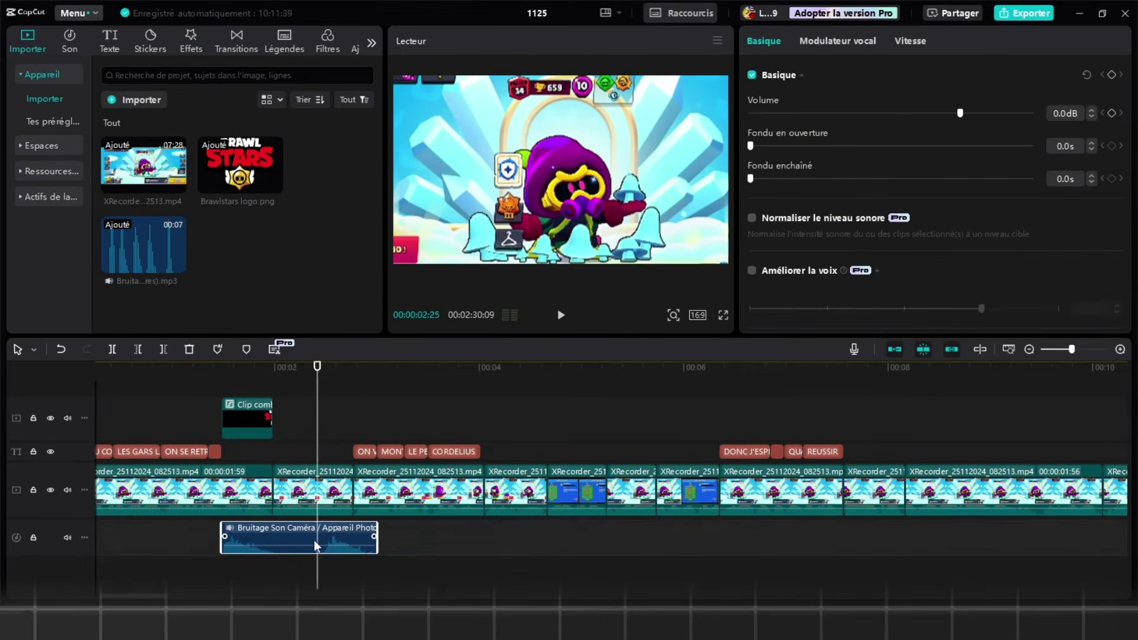
- End the first camera shot sound with the logo clip and place a second shot under the CORDELIUS caption
{"action": "left_click", "coordinate": [271, 574]}
{"action": "left_click_drag", "start_coordinate": [291, 546], "coordinate": [452, 541]}
{"action": "left_click", "coordinate": [210, 557]}
{"action": "left_click", "coordinate": [242, 540]}
{"action": "left_click", "coordinate": [204, 560]}
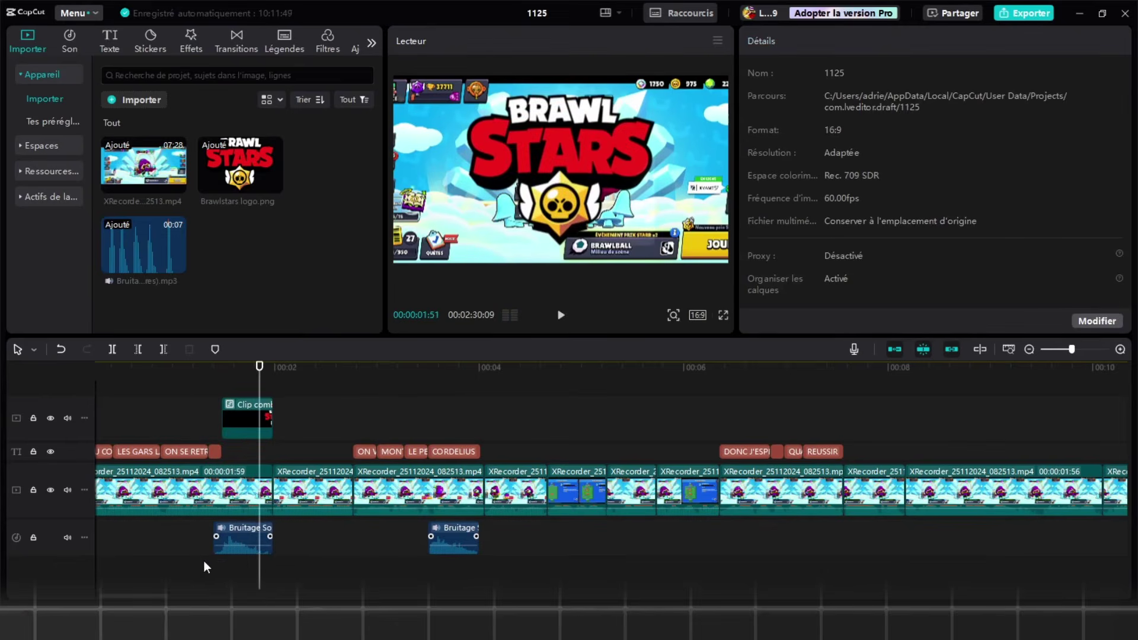
- Play the opening from the start through the CORDELIUS caption to check both camera shot sounds
{"action": "scroll", "coordinate": [238, 550], "scroll_direction": "down", "scroll_amount": 2}
{"action": "left_click", "coordinate": [121, 414]}
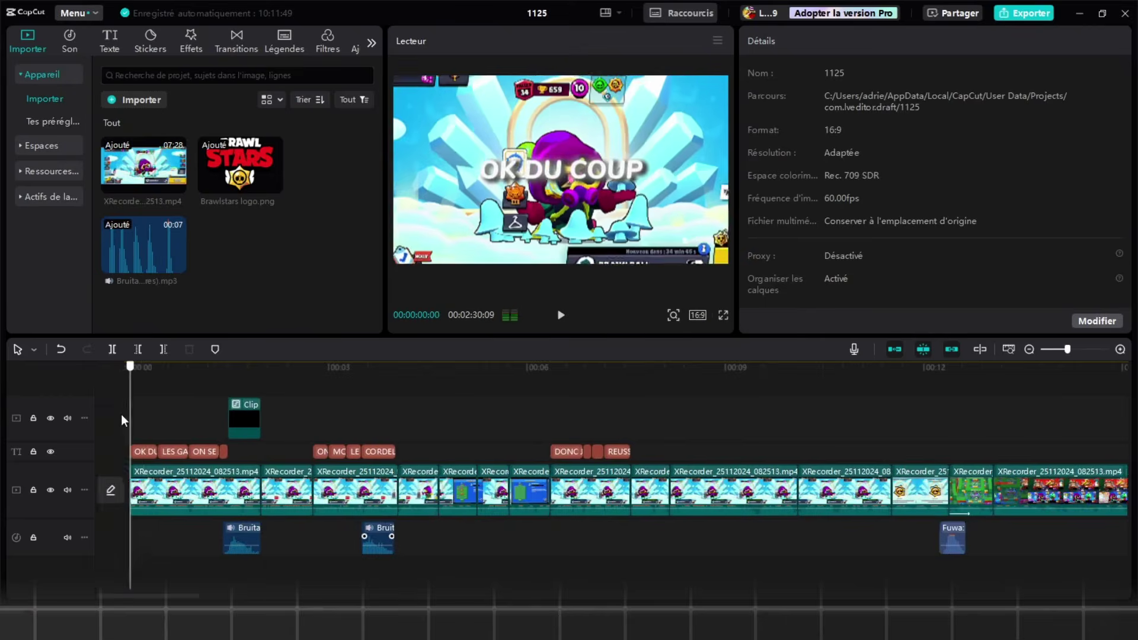
{"action": "key", "text": "space"}
{"action": "scroll", "coordinate": [180, 410], "scroll_direction": "up", "scroll_amount": 1}
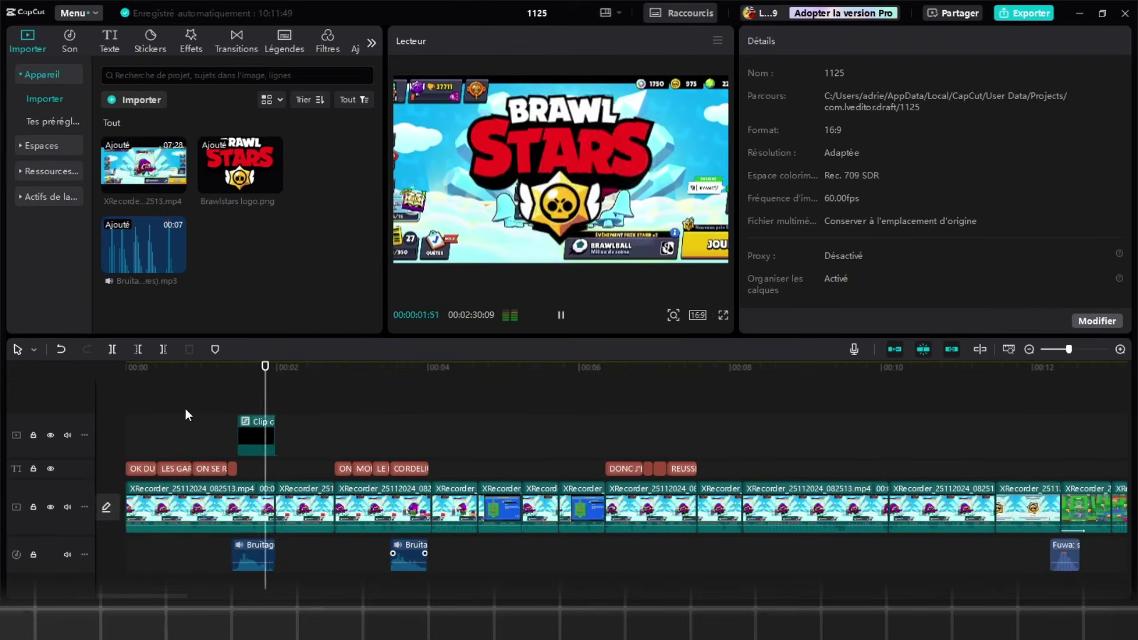
{"action": "scroll", "coordinate": [386, 415], "scroll_direction": "up", "scroll_amount": 1}
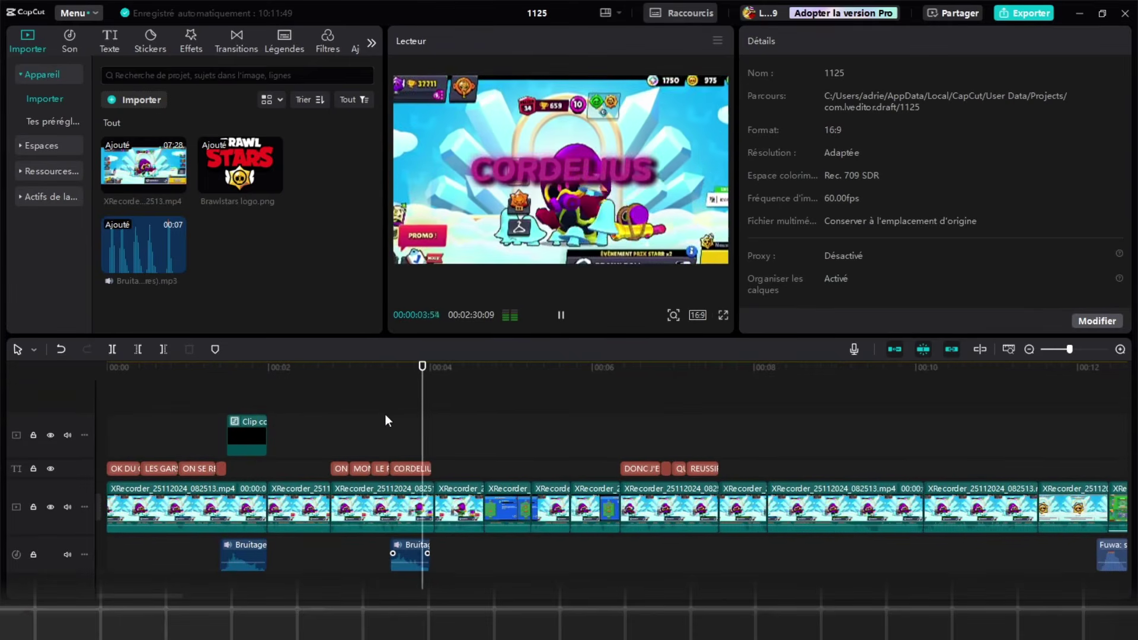
{"action": "left_click", "coordinate": [359, 413]}
{"action": "scroll", "coordinate": [329, 418], "scroll_direction": "down", "scroll_amount": 1}
{"action": "key", "text": "Home"}
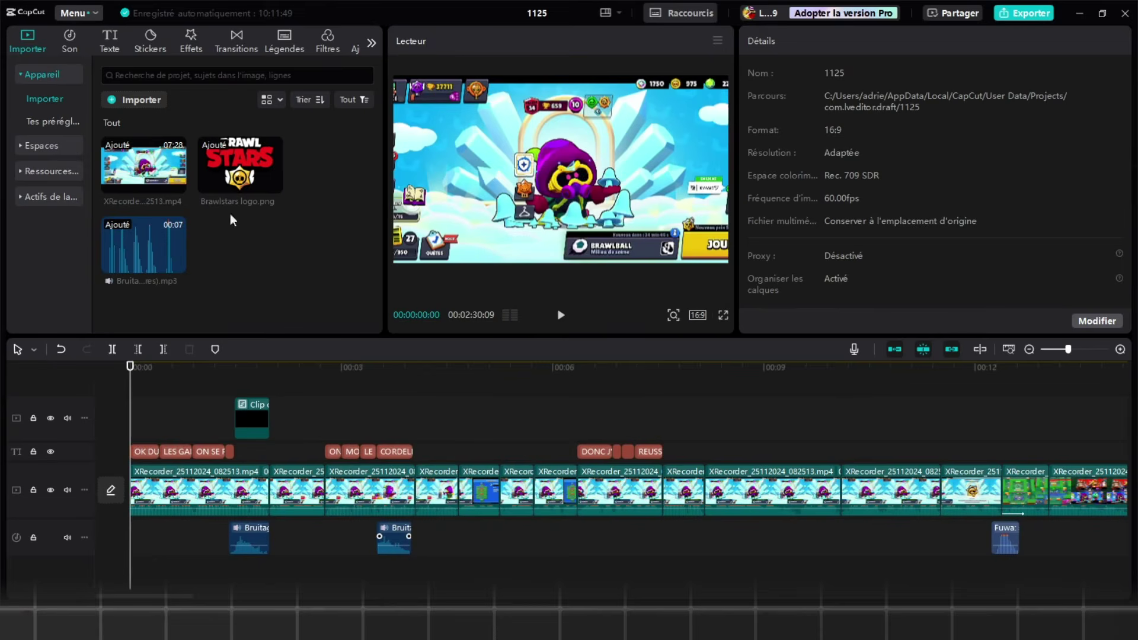
- Place "Cute pop sound effects(1031419)" at the starts of the OK DU COUP, LES GARS LA and ON SE RETROUVE captions and play them
{"action": "left_click", "coordinate": [81, 45]}
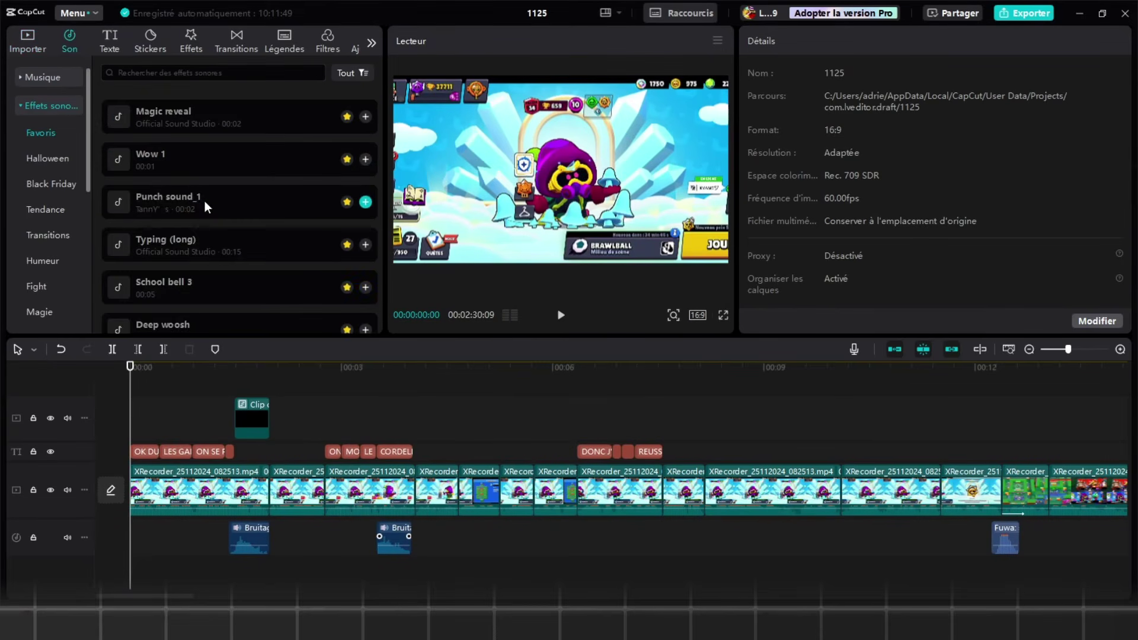
{"action": "scroll", "coordinate": [205, 201], "scroll_direction": "up", "scroll_amount": 3}
{"action": "scroll", "coordinate": [183, 222], "scroll_direction": "down", "scroll_amount": 3}
{"action": "left_click_drag", "start_coordinate": [178, 179], "coordinate": [128, 529]}
{"action": "left_click_drag", "start_coordinate": [192, 417], "coordinate": [269, 419]}
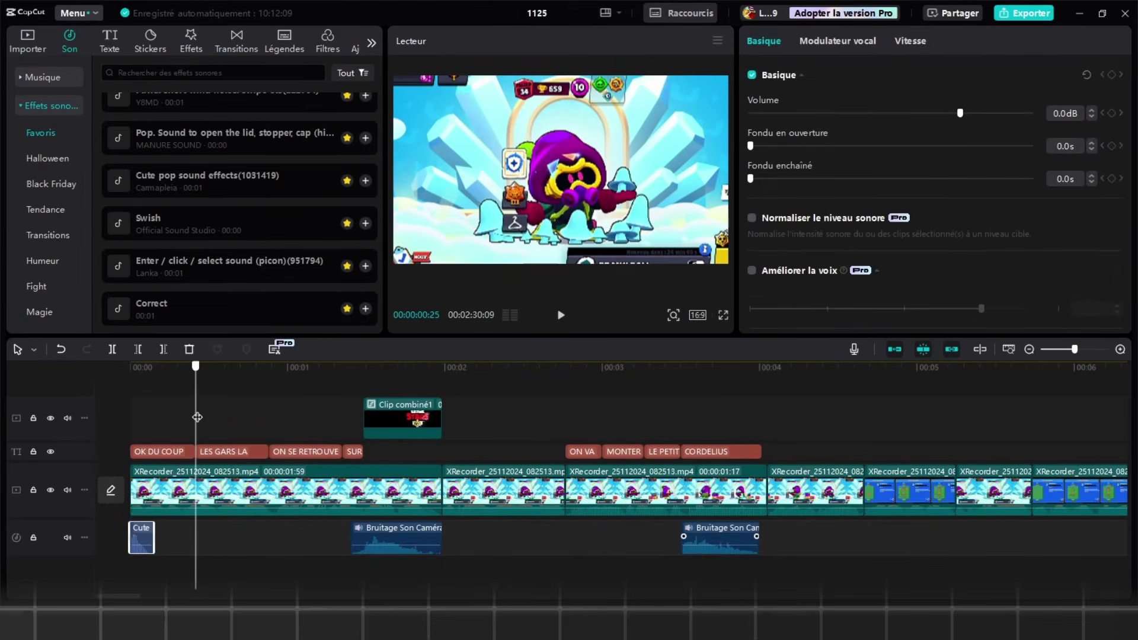
{"action": "key", "text": "ctrl+v"}
{"action": "key", "text": "ctrl+v"}
{"action": "left_click", "coordinate": [137, 422]}
{"action": "key", "text": "space"}
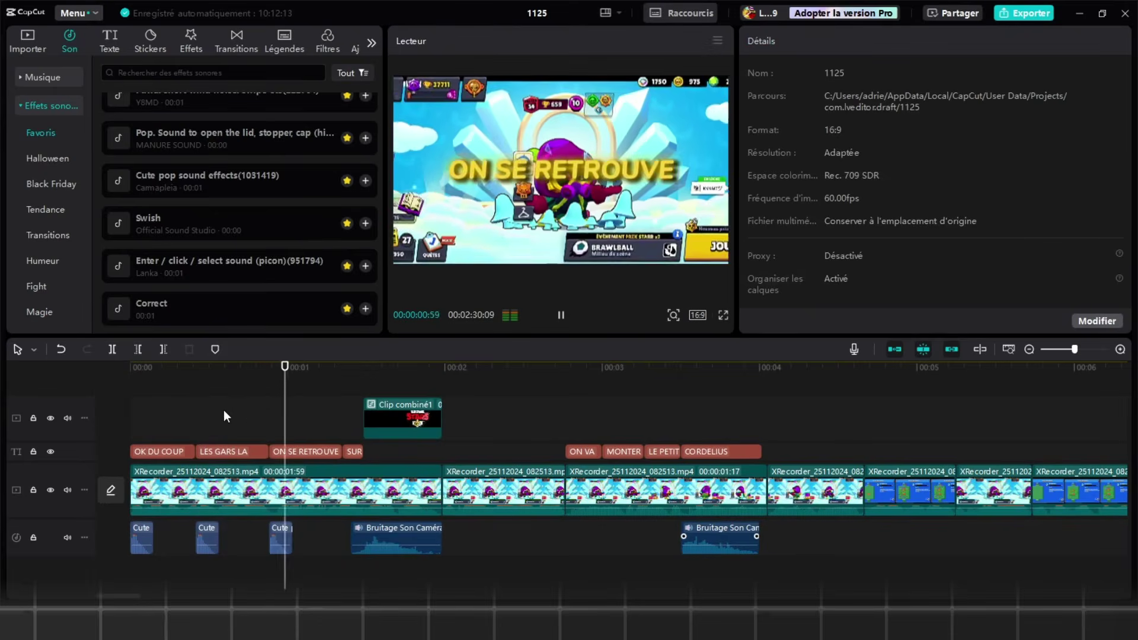
- Replace the pop under the LES GARS LA caption with the favourite "Pop. Sound to open the lid, stopper, cap" and play it
{"action": "left_click", "coordinate": [219, 408]}
{"action": "key", "text": "Delete"}
{"action": "left_click_drag", "start_coordinate": [163, 425], "coordinate": [175, 415]}
{"action": "scroll", "coordinate": [185, 217], "scroll_direction": "up", "scroll_amount": 3}
{"action": "scroll", "coordinate": [168, 239], "scroll_direction": "down", "scroll_amount": 3}
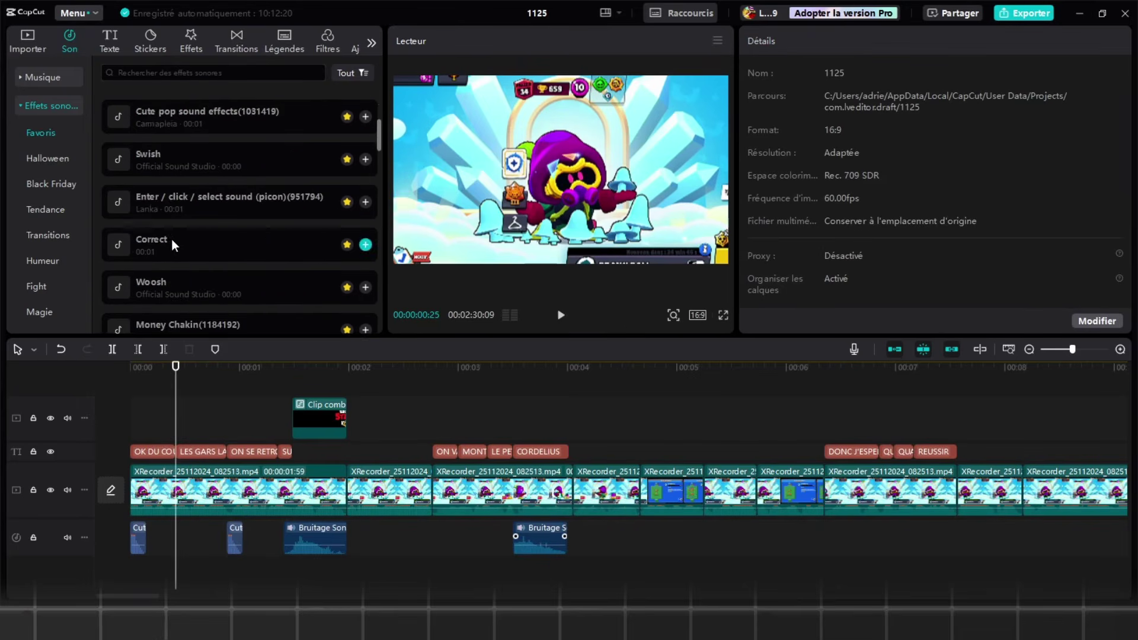
{"action": "scroll", "coordinate": [172, 240], "scroll_direction": "up", "scroll_amount": 2}
{"action": "left_click_drag", "start_coordinate": [179, 198], "coordinate": [172, 549]}
{"action": "key", "text": "space"}
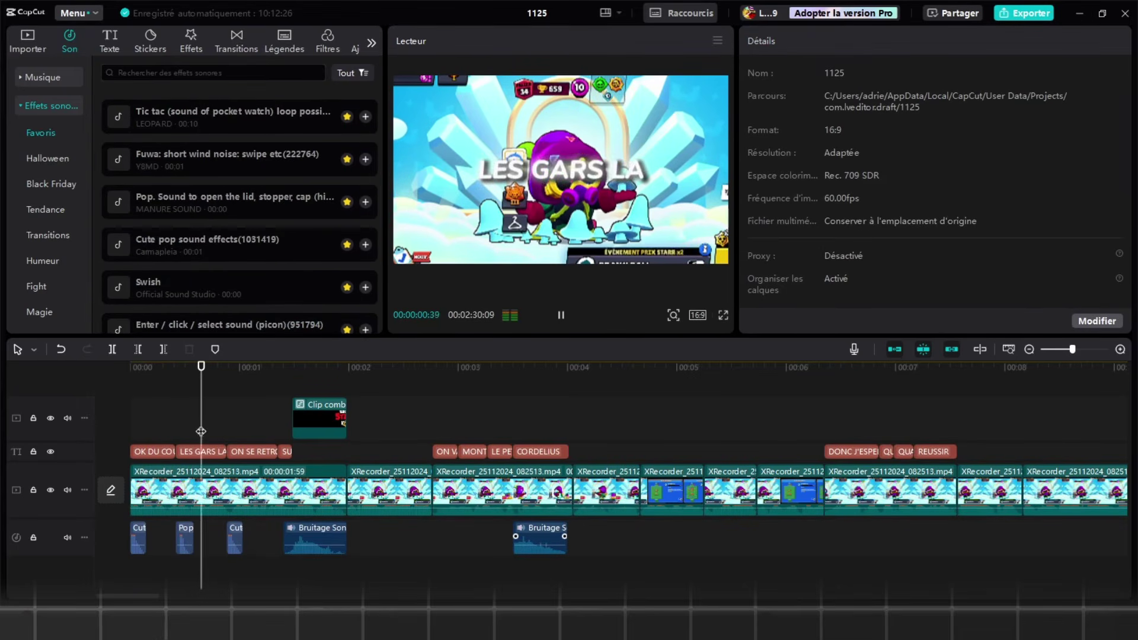
- Set the volume of the three opening pop sounds to -8.0 dB and play them back
{"action": "left_click", "coordinate": [237, 538]}
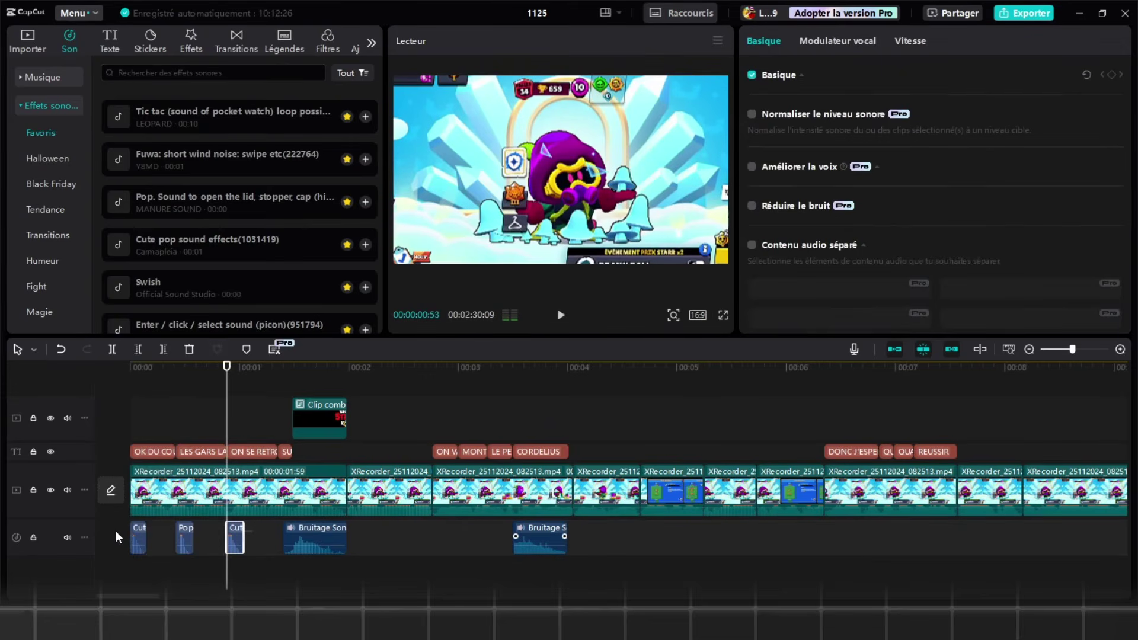
{"action": "left_click_drag", "start_coordinate": [119, 538], "coordinate": [249, 548]}
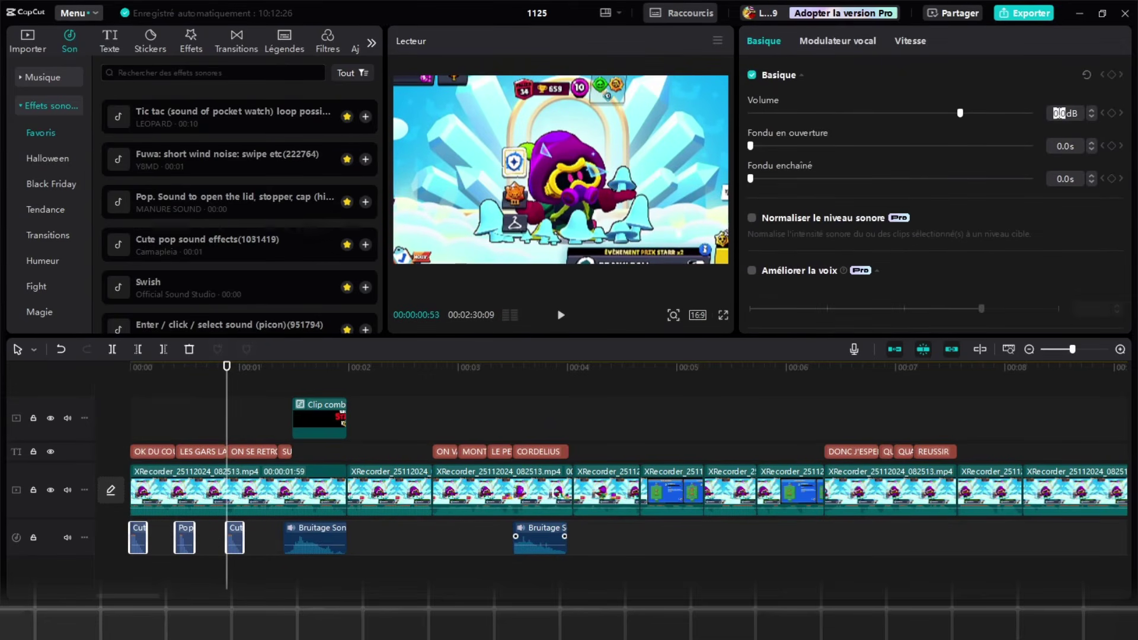
{"action": "left_click", "coordinate": [154, 409]}
{"action": "key", "text": "space"}
{"action": "scroll", "coordinate": [178, 421], "scroll_direction": "down", "scroll_amount": 3}
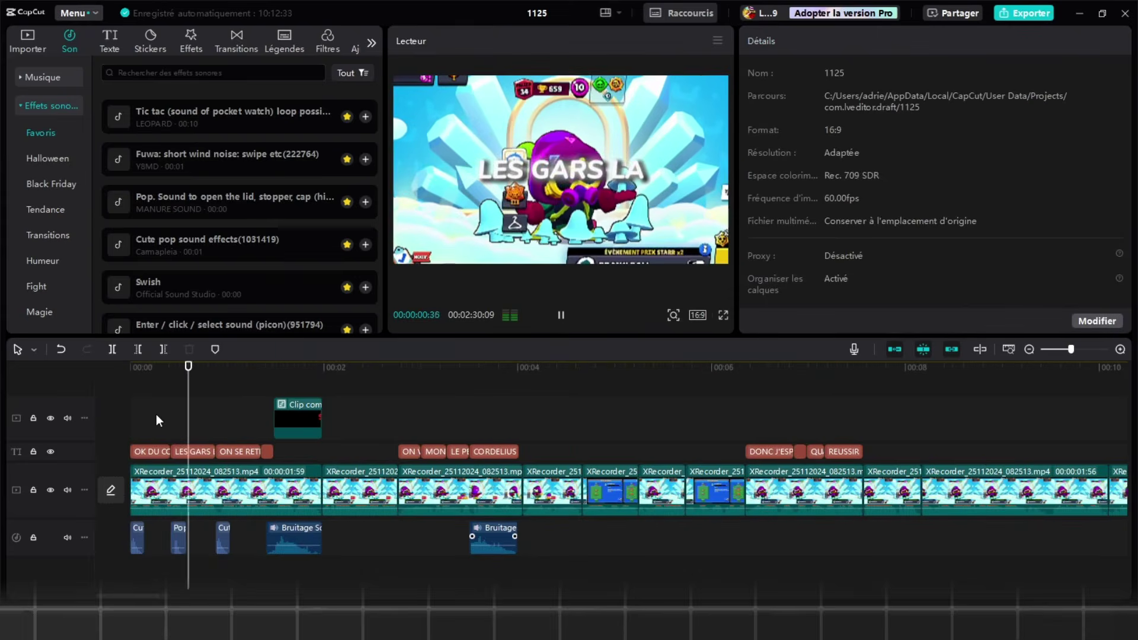
{"action": "left_click", "coordinate": [212, 538]}
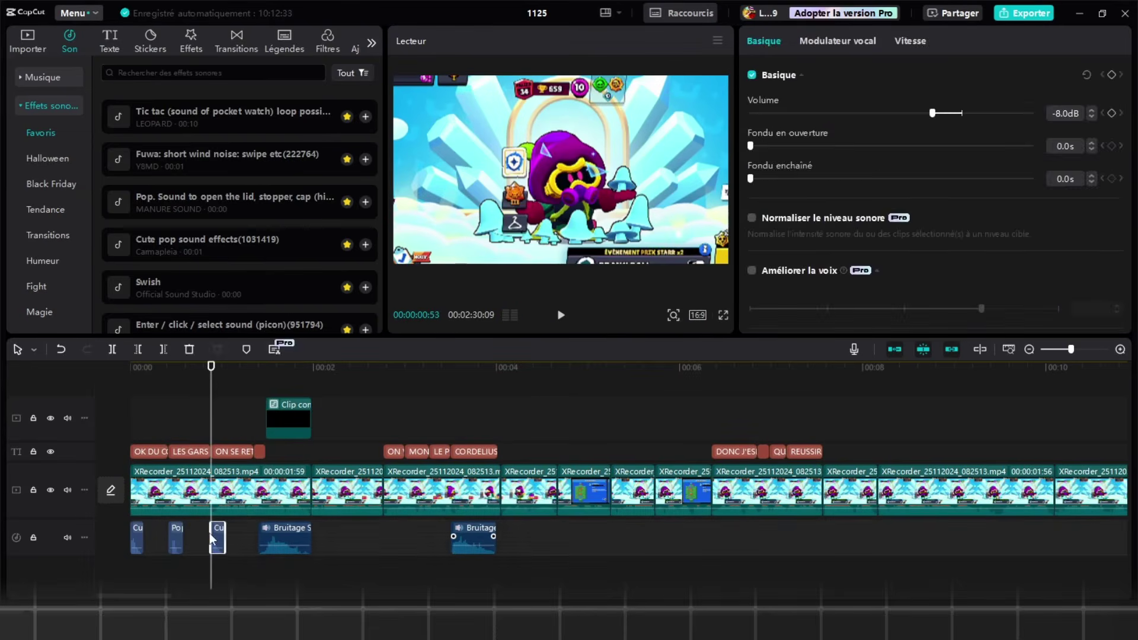
- Replace the pop under the ON SE RETROUVE caption with the imported "Pop Bloup.MP3" and trim its end to 00:00:01:04
{"action": "left_click", "coordinate": [195, 442]}
{"action": "scroll", "coordinate": [231, 271], "scroll_direction": "down", "scroll_amount": 5}
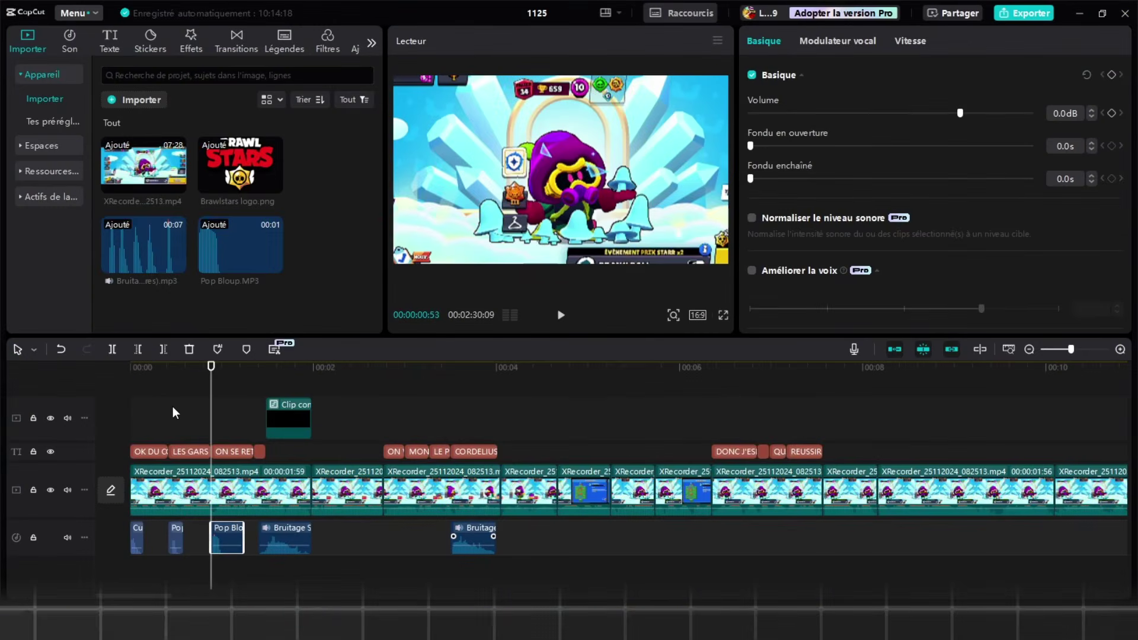
{"action": "left_click", "coordinate": [175, 415]}
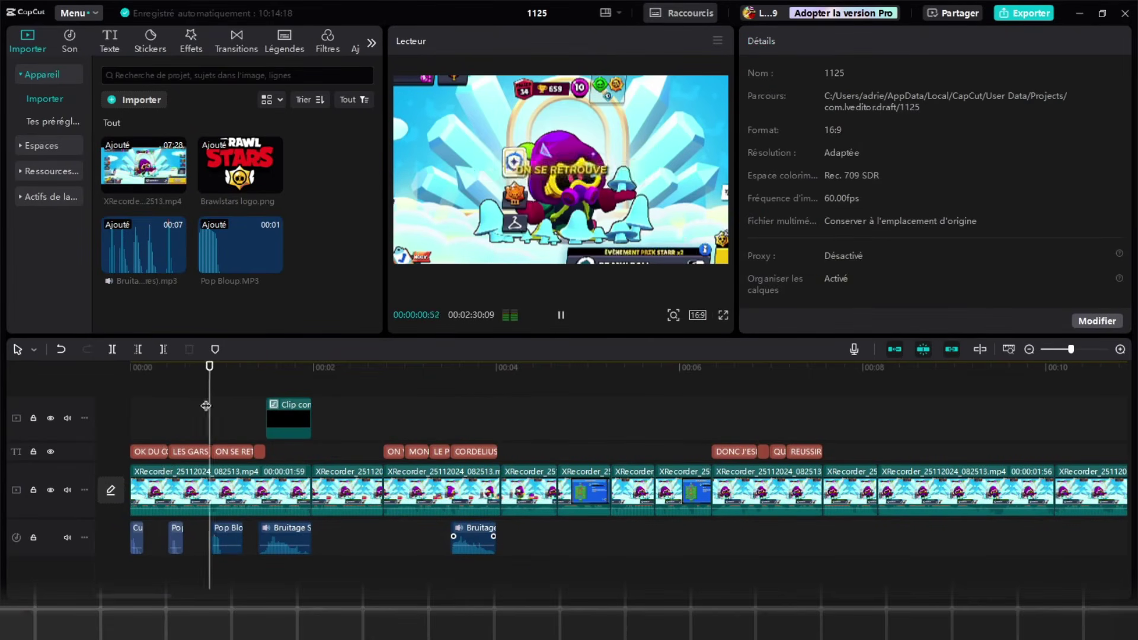
{"action": "left_click", "coordinate": [228, 408]}
{"action": "scroll", "coordinate": [229, 410], "scroll_direction": "up", "scroll_amount": 3, "text": "ctrl"}
{"action": "left_click", "coordinate": [231, 542]}
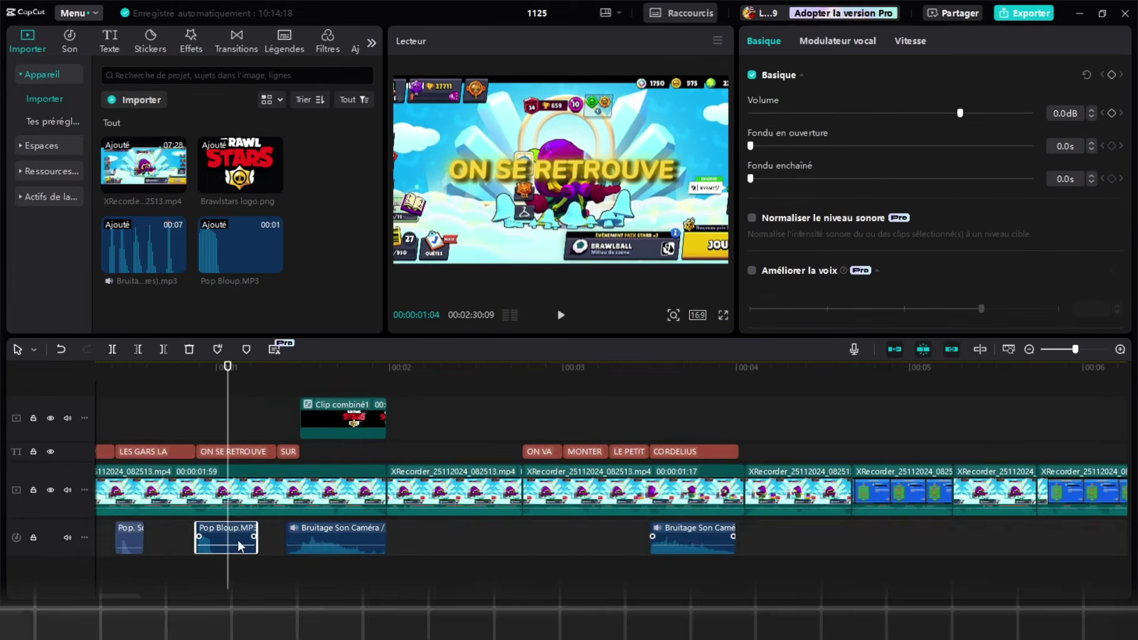
{"action": "scroll", "coordinate": [231, 542], "scroll_direction": "down", "scroll_amount": 3, "text": "ctrl"}
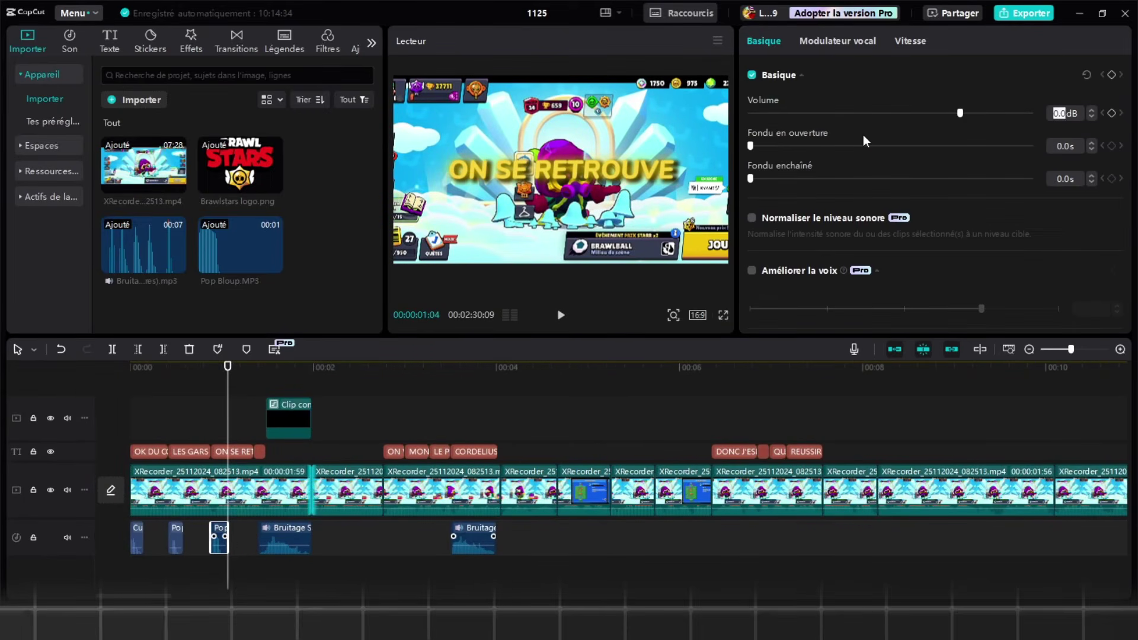
- Play the video from the start through the DONC J'ESPERE caption to check the opening sounds
{"action": "left_click", "coordinate": [163, 396]}
{"action": "left_click", "coordinate": [120, 397]}
{"action": "key", "text": "space"}
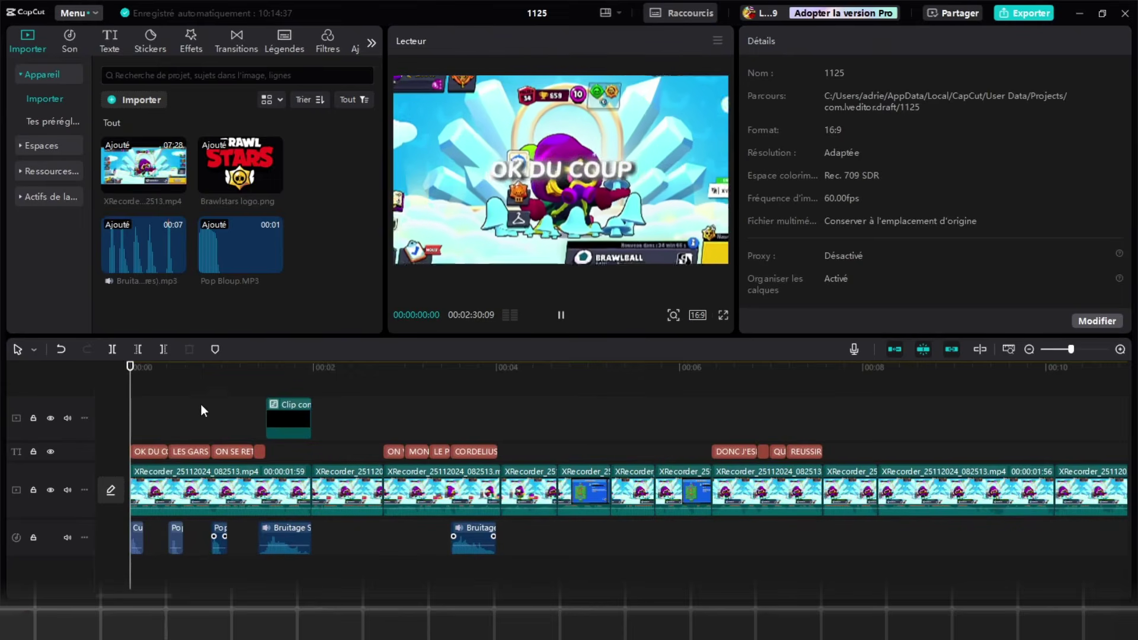
{"action": "scroll", "coordinate": [184, 415], "scroll_direction": "down", "scroll_amount": 1, "text": "ctrl"}
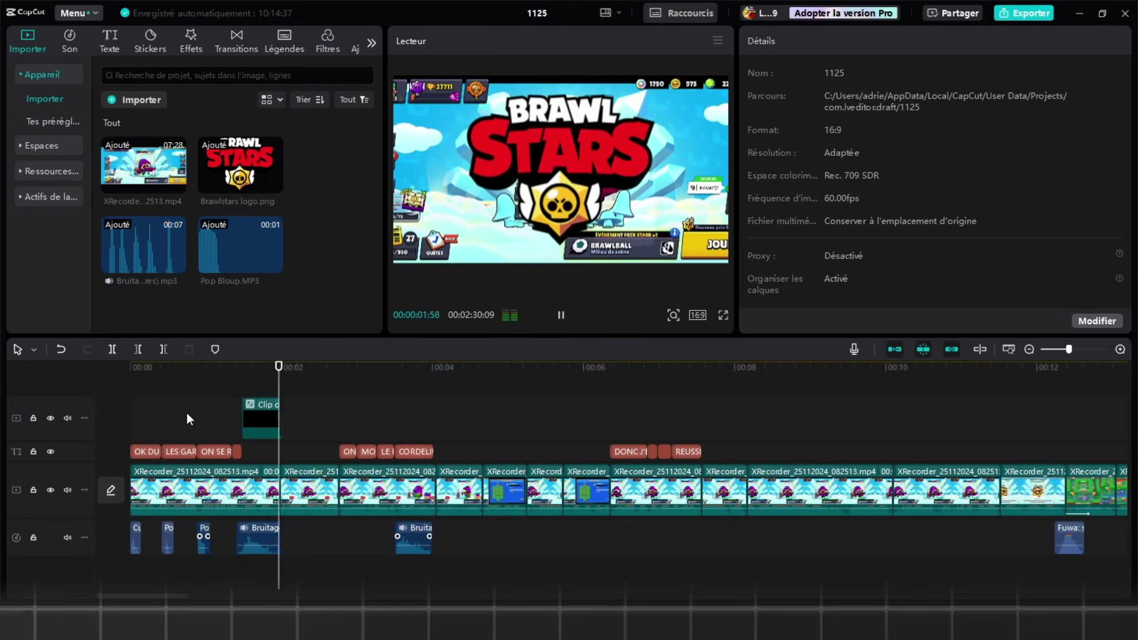
{"action": "scroll", "coordinate": [186, 412], "scroll_direction": "down", "scroll_amount": 1, "text": "ctrl"}
{"action": "scroll", "coordinate": [335, 435], "scroll_direction": "up", "scroll_amount": 2, "text": "ctrl"}
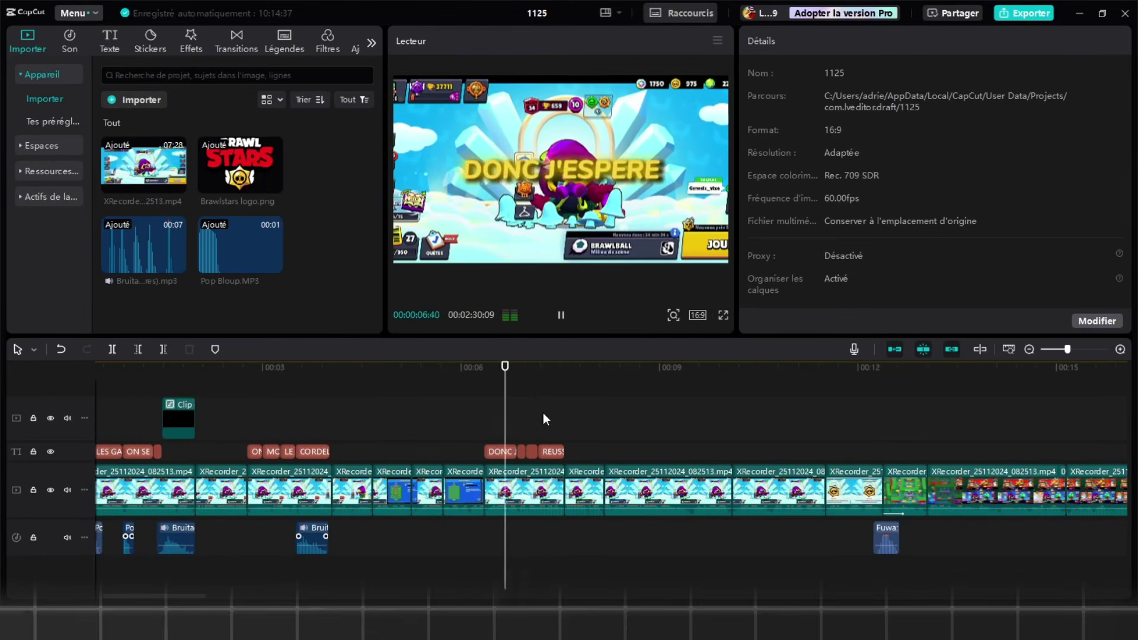
{"action": "key", "text": "space"}
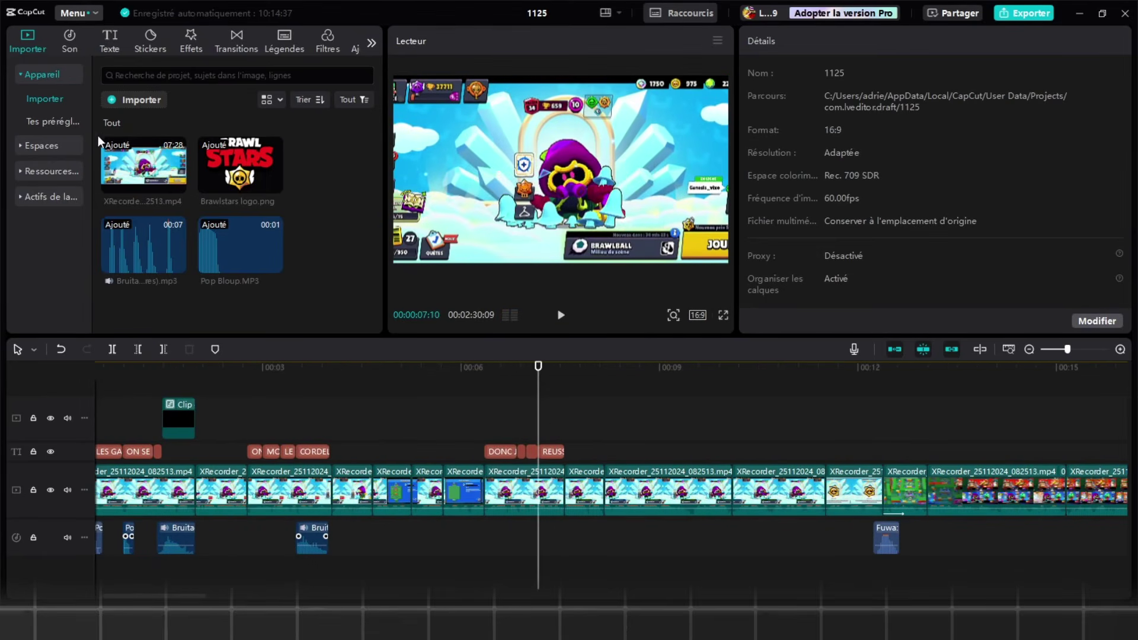
- Place "Enter / click / select sound (picon)(951794)" at 00:00:07:10 under the REUSSIR caption at -8 dB and play onward
{"action": "left_click", "coordinate": [69, 41]}
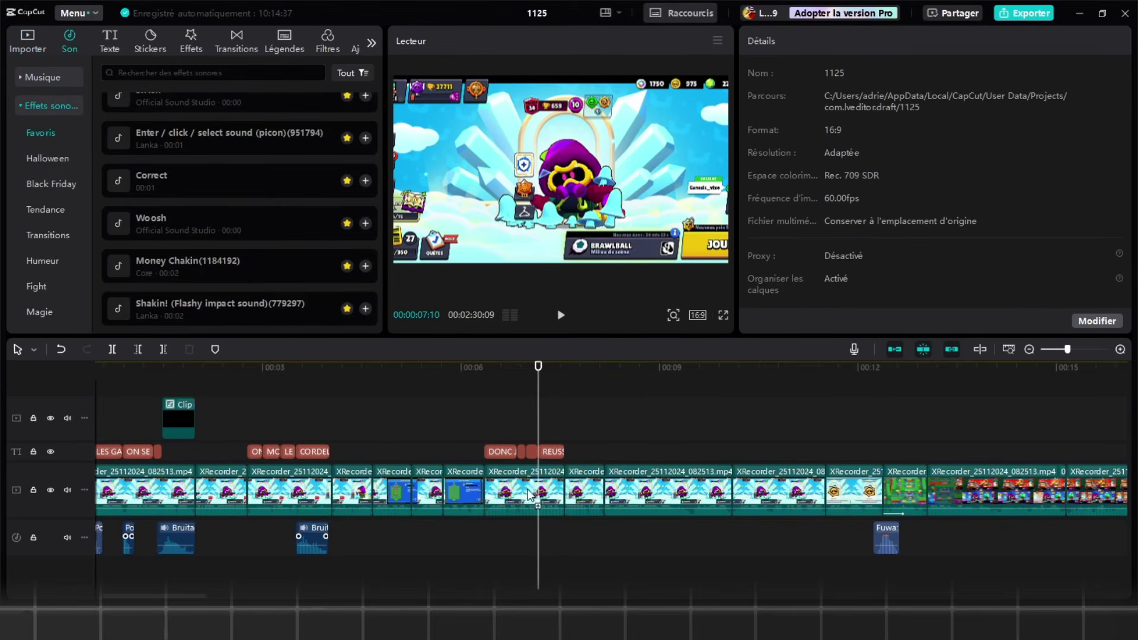
{"action": "left_click_drag", "start_coordinate": [530, 493], "coordinate": [536, 537]}
{"action": "type", "text": "-8"}
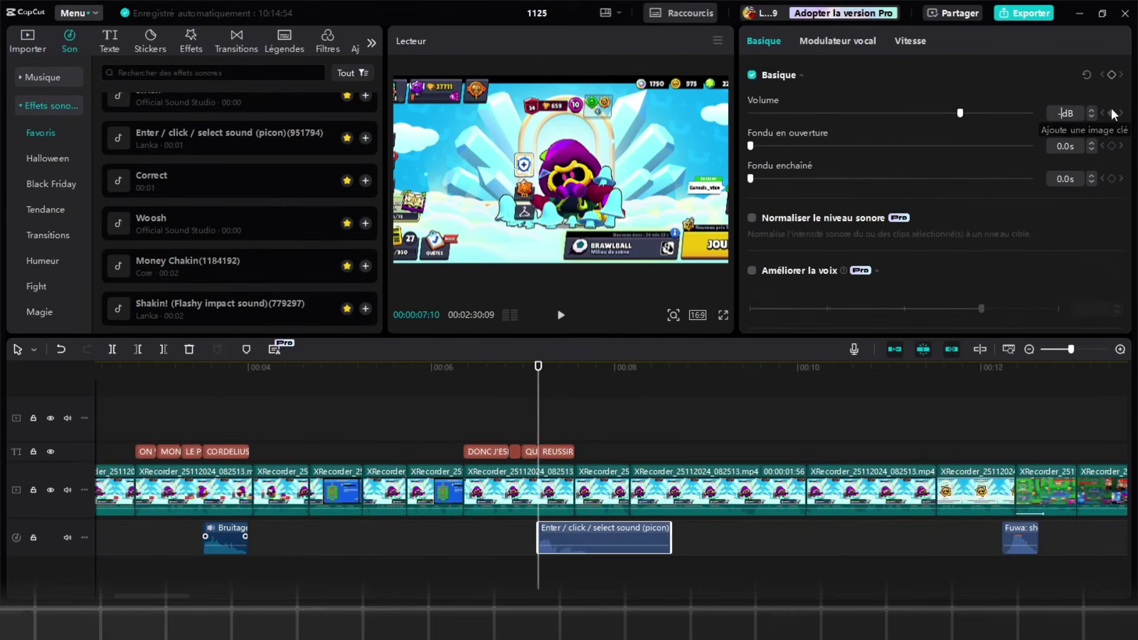
{"action": "key", "text": "Return"}
{"action": "left_click", "coordinate": [477, 406]}
{"action": "key", "text": "space"}
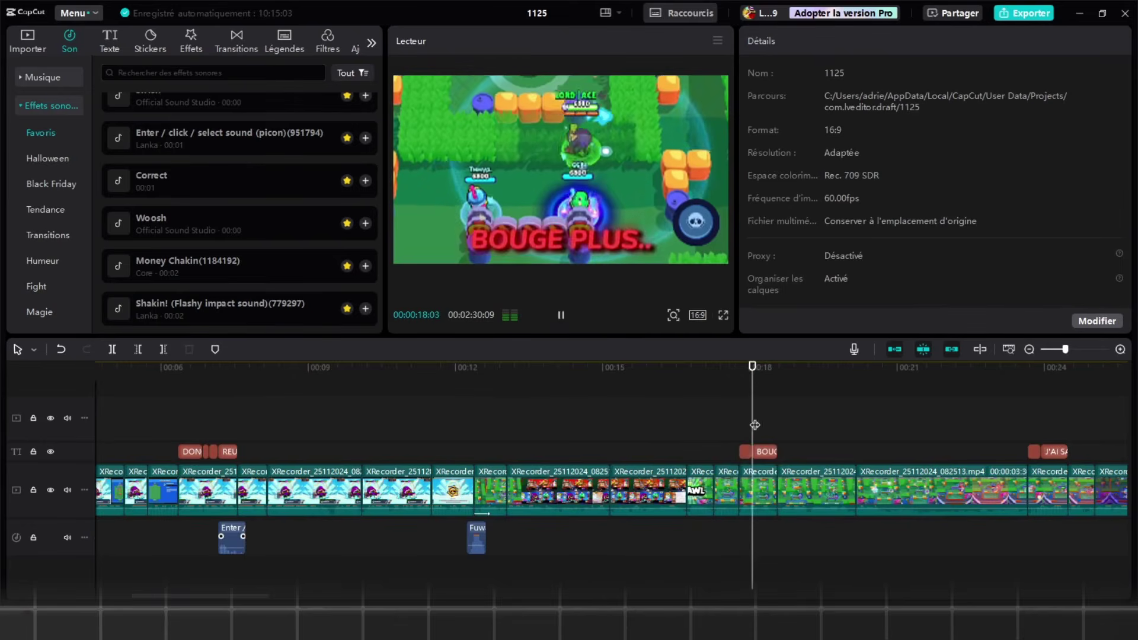
- Import the Erreur Windows XP MP3 and place it at 00:00:18:03 under the BOUGE PLUS caption
{"action": "key", "text": "space"}
{"action": "scroll", "coordinate": [771, 448], "scroll_direction": "up", "scroll_amount": 1, "text": "ctrl"}
{"action": "scroll", "coordinate": [165, 232], "scroll_direction": "up", "scroll_amount": 2}
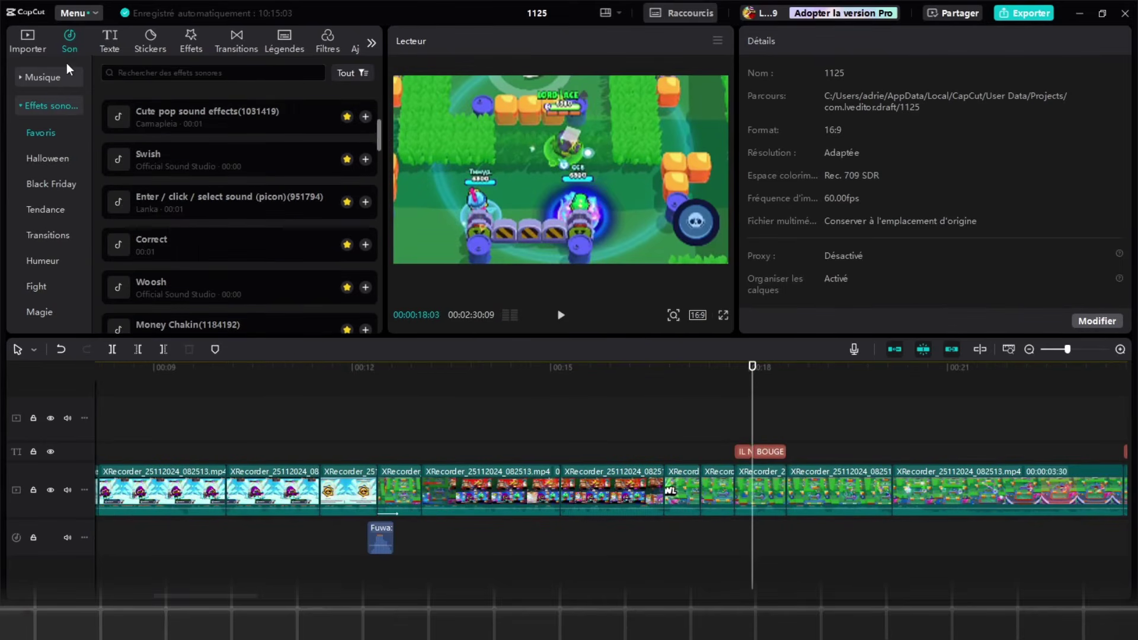
{"action": "left_click", "coordinate": [26, 41]}
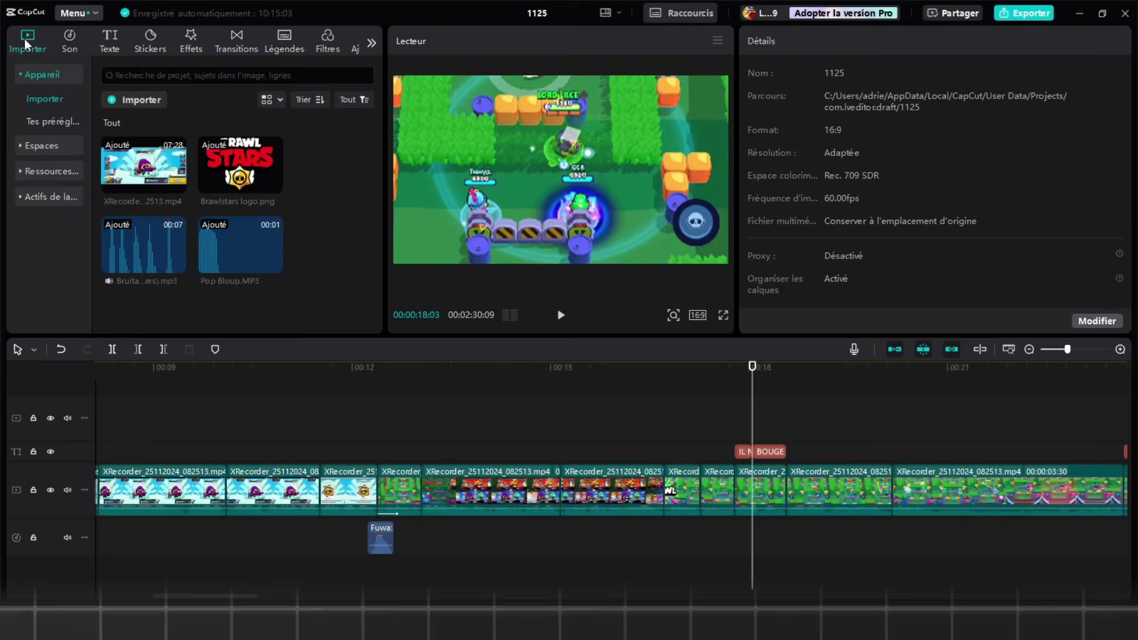
{"action": "left_click", "coordinate": [112, 106]}
{"action": "key", "text": "Return"}
{"action": "left_click_drag", "start_coordinate": [144, 284], "coordinate": [746, 540]}
{"action": "left_click", "coordinate": [752, 536]}
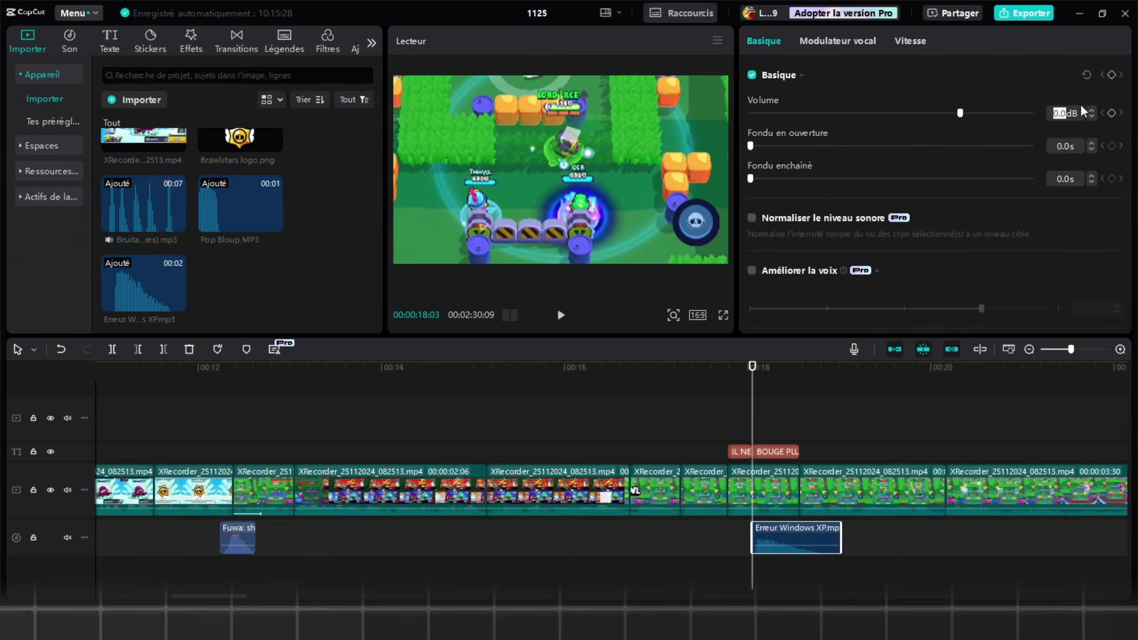
- Set the Erreur Windows XP sound's volume to -8 dB and trim its end to 00:00:18:47, then play onward
{"action": "type", "text": "-8"}
{"action": "key", "text": "Return"}
{"action": "left_click", "coordinate": [712, 409]}
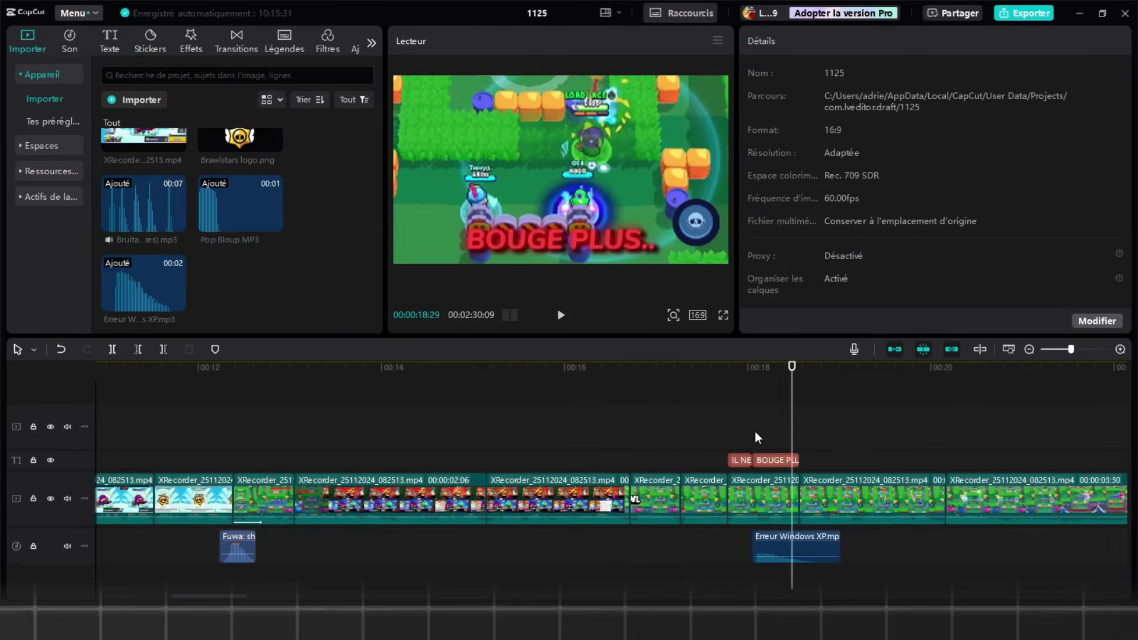
{"action": "left_click", "coordinate": [765, 542]}
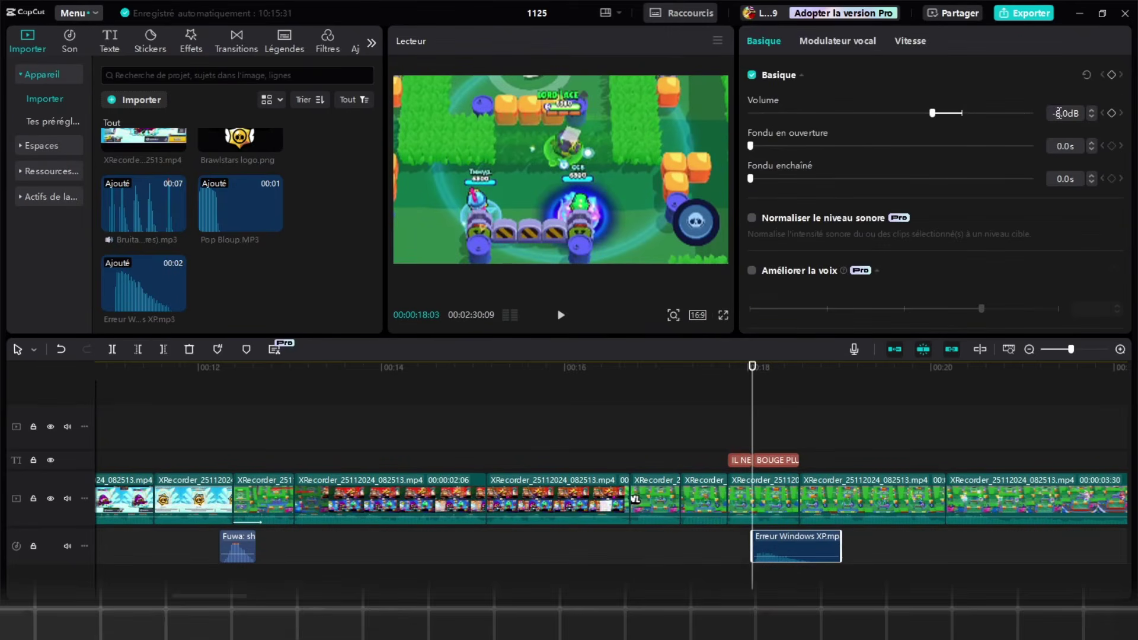
{"action": "left_click_drag", "start_coordinate": [733, 403], "coordinate": [820, 409]}
{"action": "scroll", "coordinate": [720, 423], "scroll_direction": "down", "scroll_amount": 1}
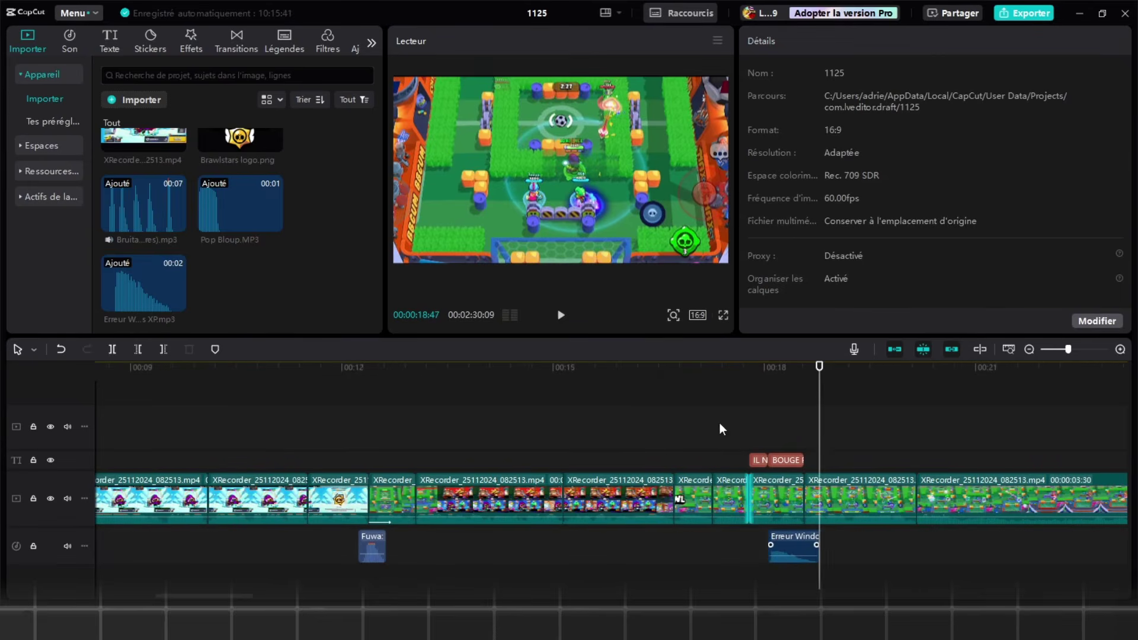
{"action": "left_click", "coordinate": [720, 422]}
{"action": "key", "text": "space"}
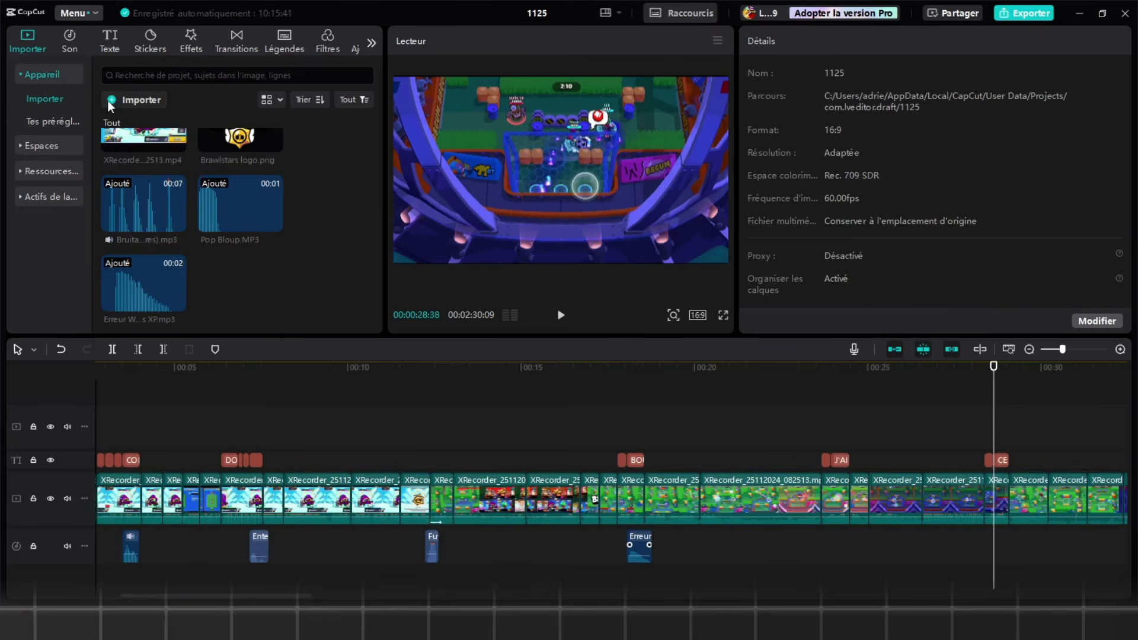
- Import "Vine Boom Sound Effect (320 kbps)", place it at 00:00:28:38 under the CE DELIRE caption at -15 dB and play it
{"action": "left_click", "coordinate": [130, 106]}
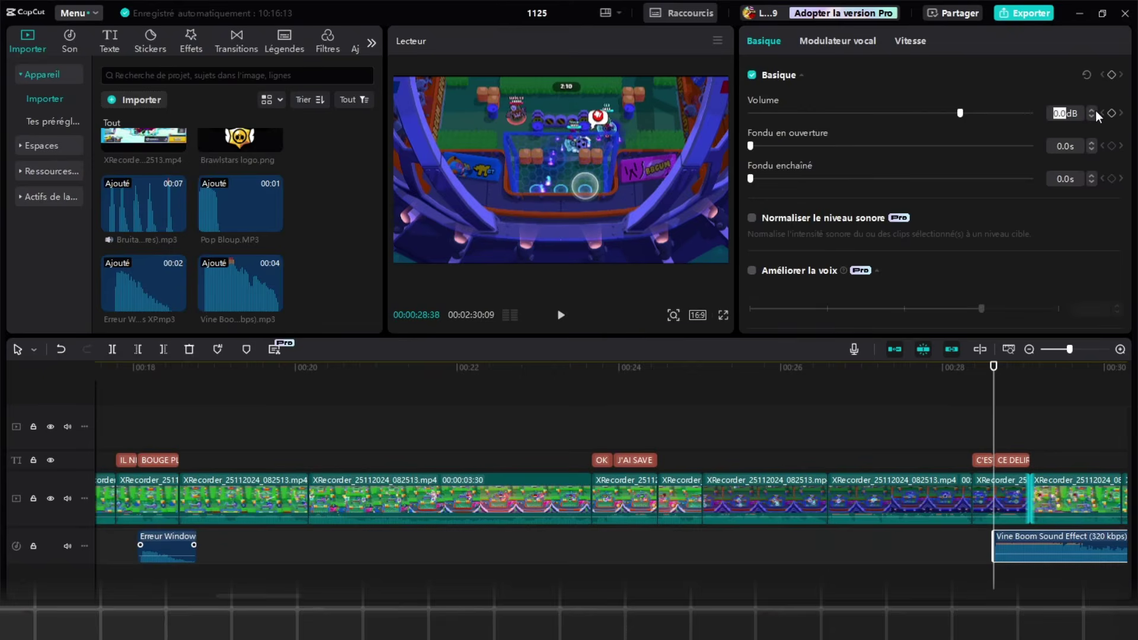
{"action": "type", "text": "-15"}
{"action": "key", "text": "Return"}
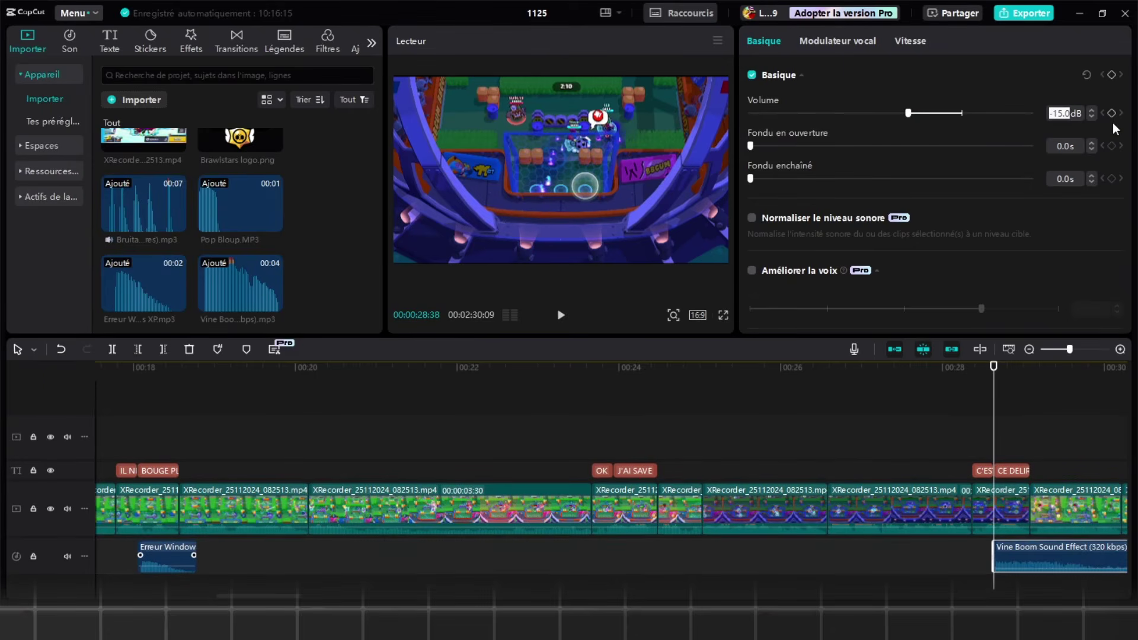
{"action": "left_click", "coordinate": [984, 431]}
{"action": "key", "text": "space"}
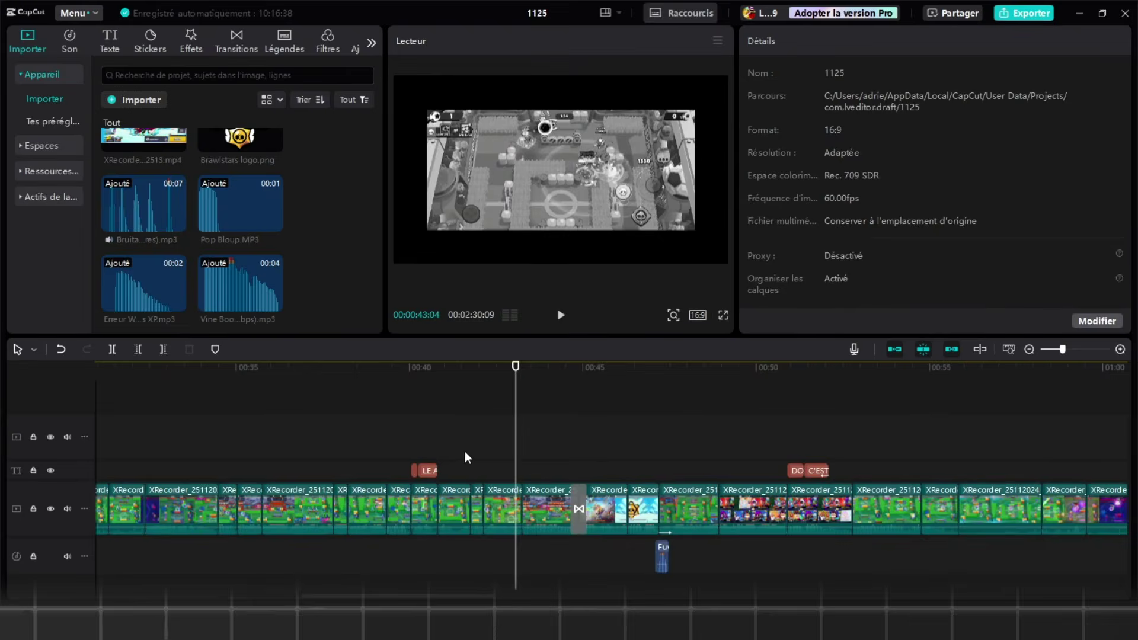
- Place the favourite "Movie transition" sound at 00:00:42:08, where the black-and-white gameplay clip starts
{"action": "left_click", "coordinate": [484, 466]}
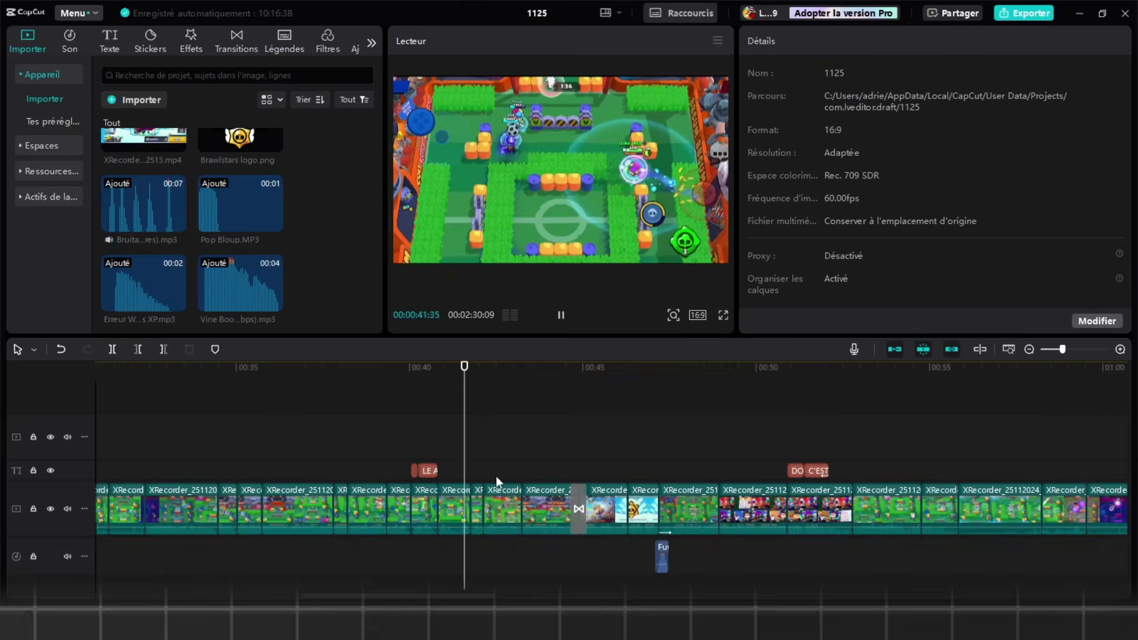
{"action": "scroll", "coordinate": [496, 478], "scroll_direction": "up", "scroll_amount": 1}
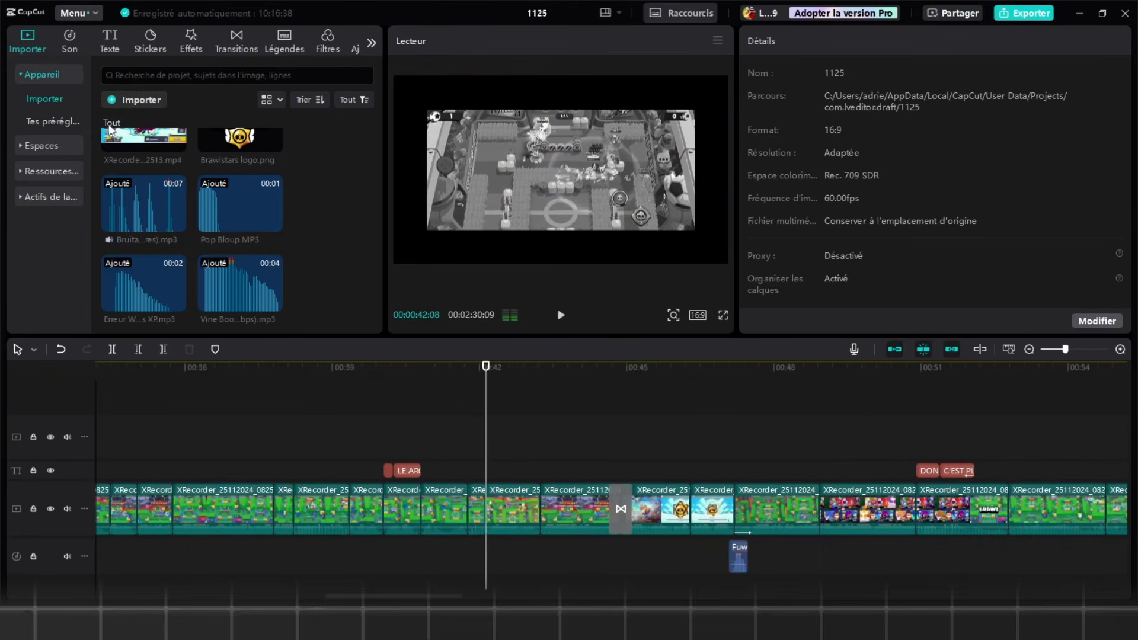
{"action": "left_click", "coordinate": [69, 42]}
{"action": "scroll", "coordinate": [209, 237], "scroll_direction": "down", "scroll_amount": 8}
{"action": "scroll", "coordinate": [221, 244], "scroll_direction": "down", "scroll_amount": 10}
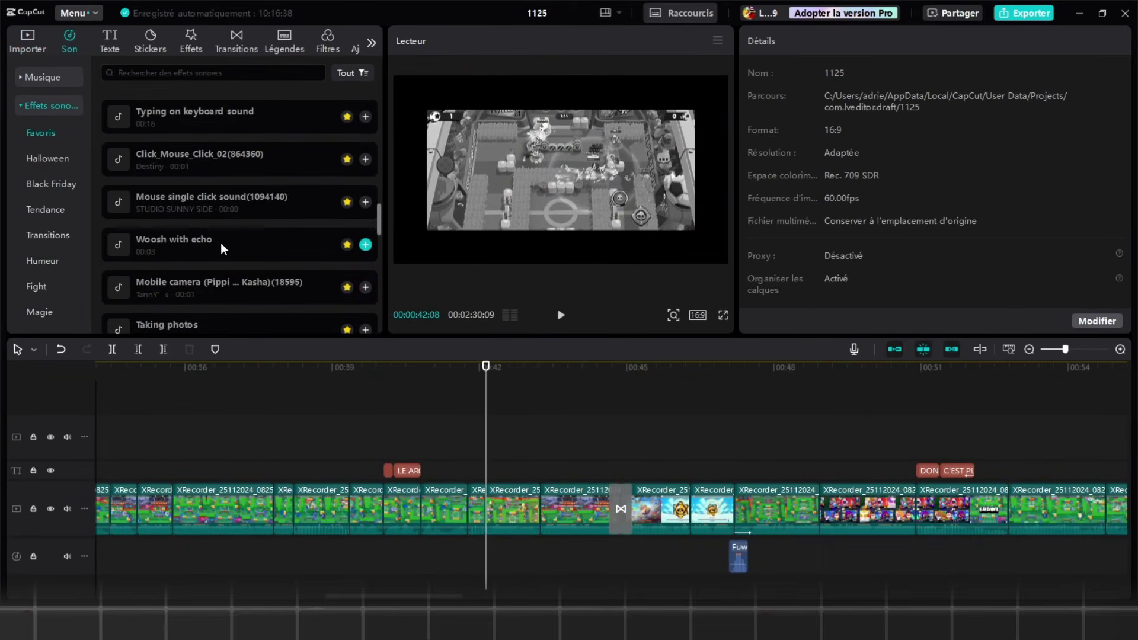
{"action": "scroll", "coordinate": [220, 244], "scroll_direction": "down", "scroll_amount": 2}
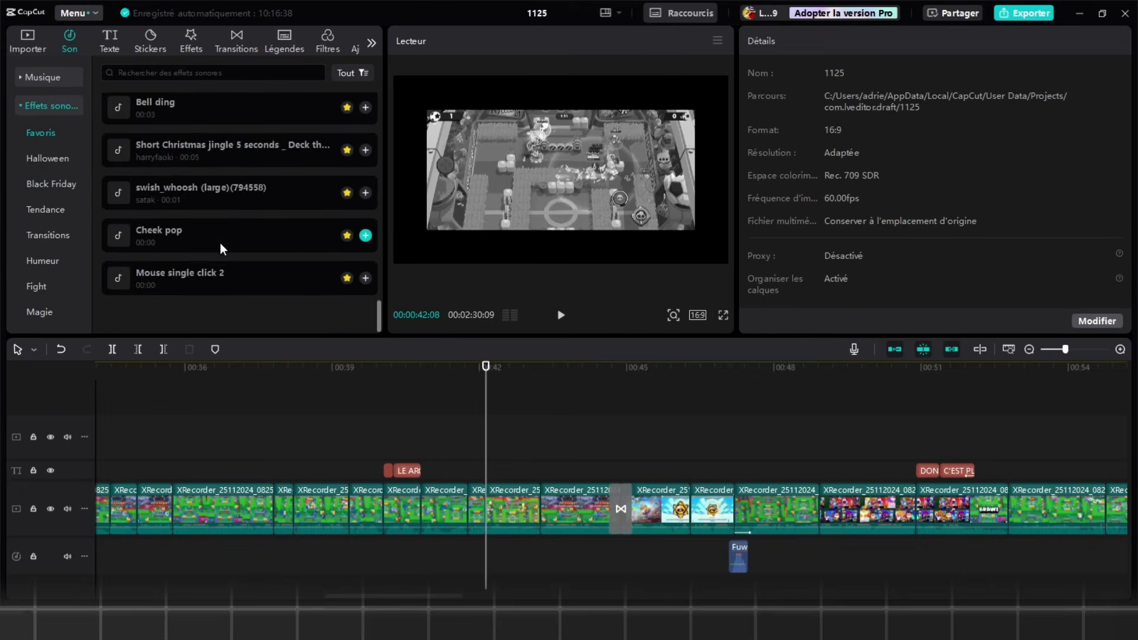
{"action": "scroll", "coordinate": [220, 245], "scroll_direction": "up", "scroll_amount": 9}
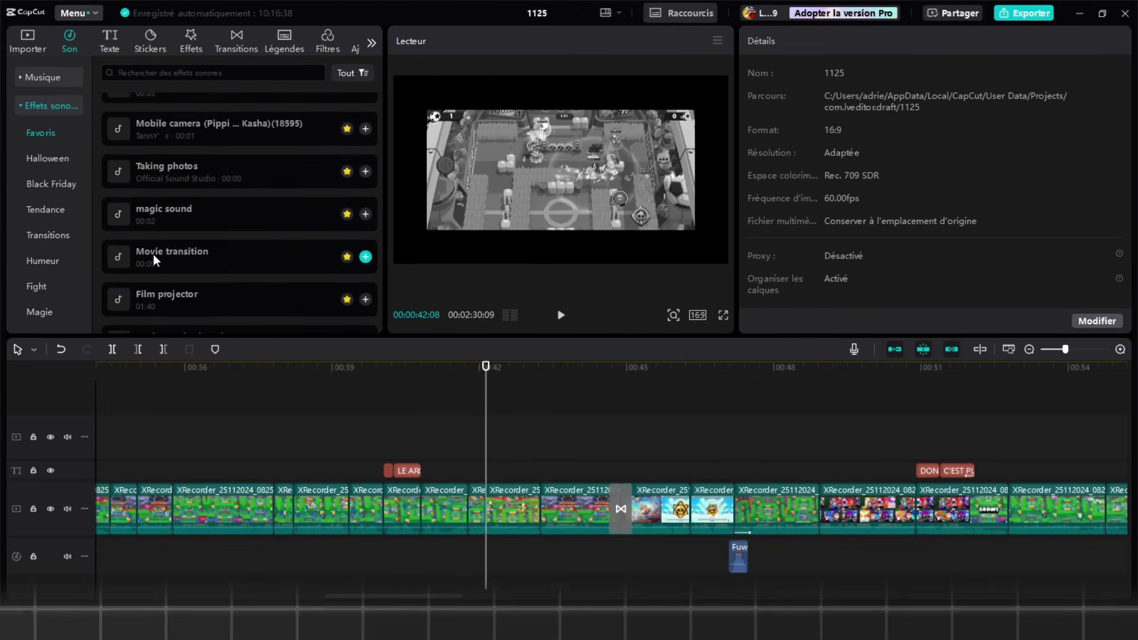
{"action": "left_click_drag", "start_coordinate": [153, 254], "coordinate": [485, 573]}
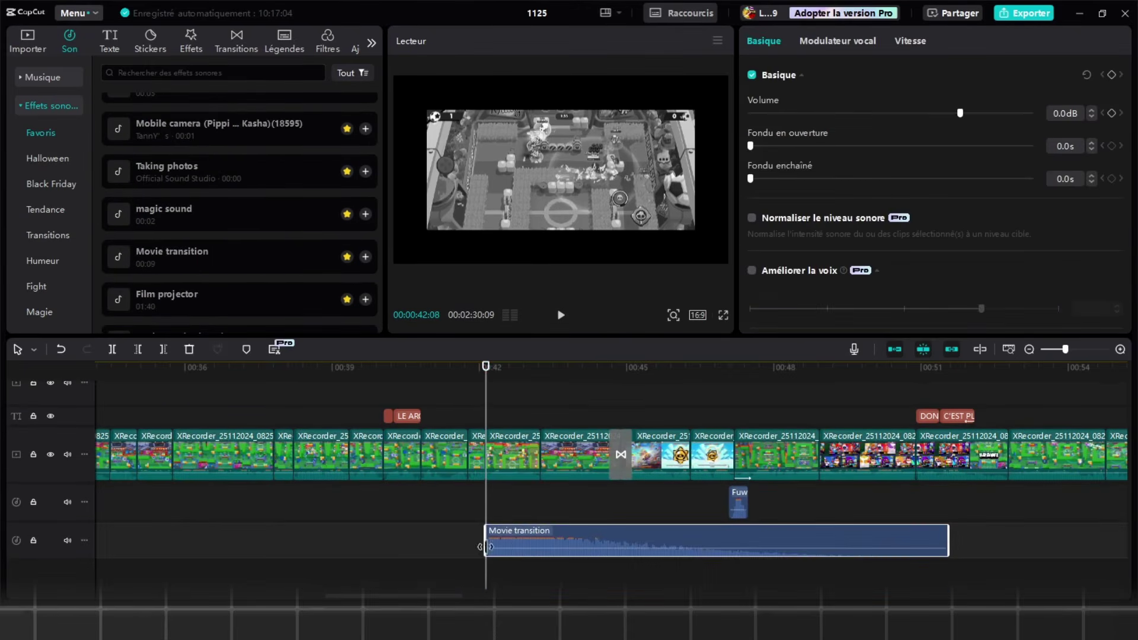
- Shorten the Movie transition sound to about 2 seconds with a fade-out and play it back
{"action": "left_click", "coordinate": [561, 522]}
{"action": "left_click", "coordinate": [540, 525]}
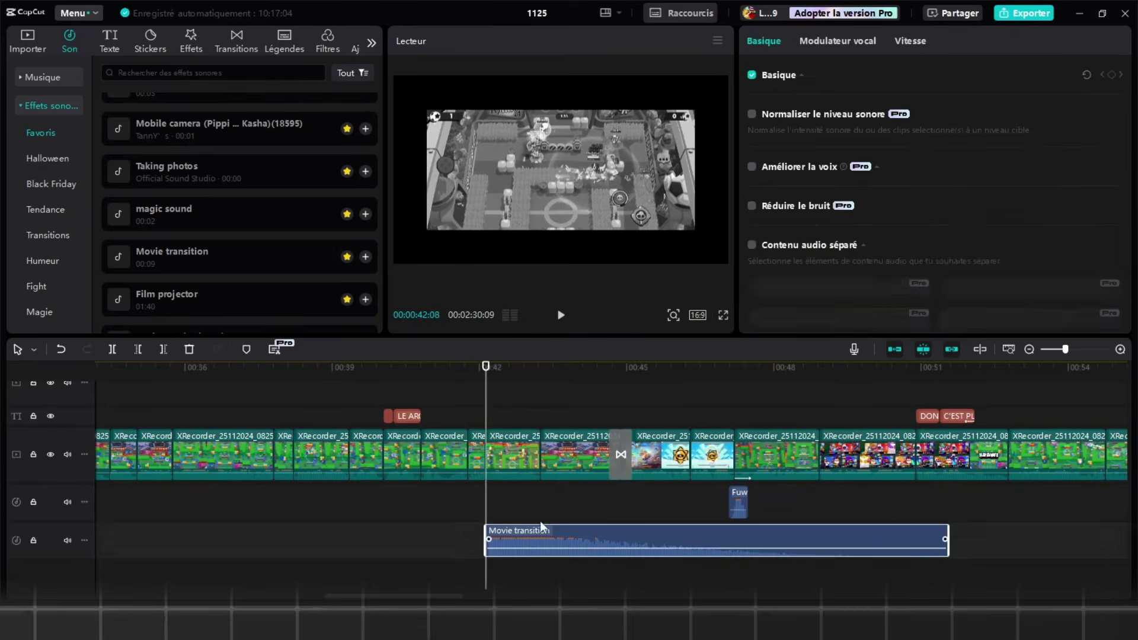
{"action": "scroll", "coordinate": [573, 514], "scroll_direction": "up", "scroll_amount": 1}
{"action": "left_click", "coordinate": [573, 515]}
{"action": "key", "text": "space"}
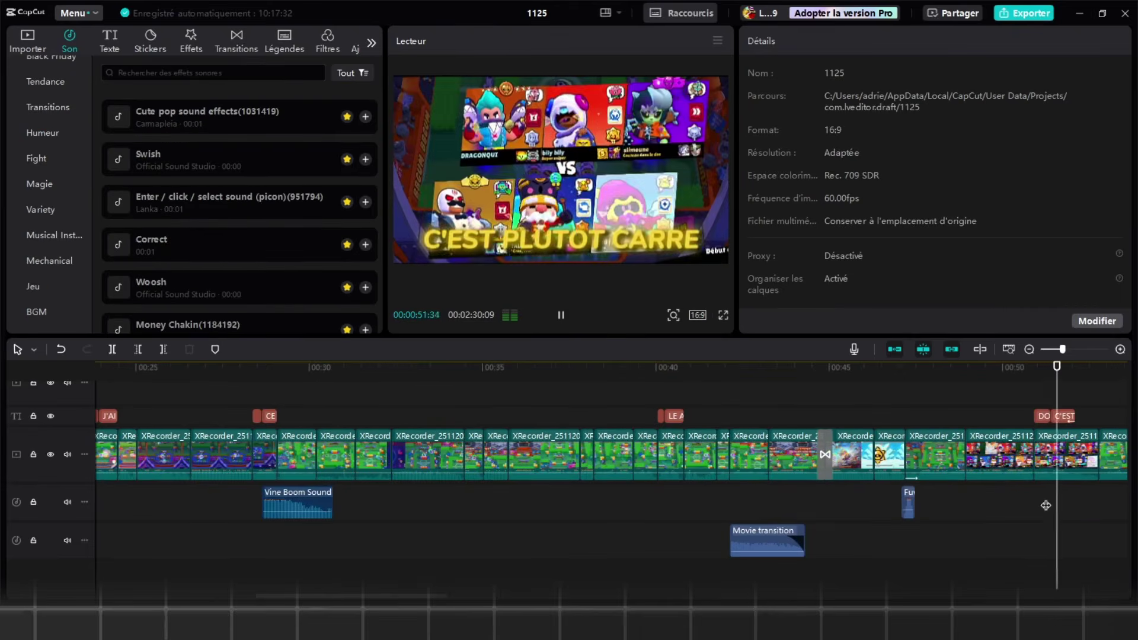
- Place the favourite "Follow/like notification ding" at 00:00:51:23 under the C'EST PLUTOT CARRE caption and set its volume to -8.0 dB
{"action": "left_click", "coordinate": [1052, 499]}
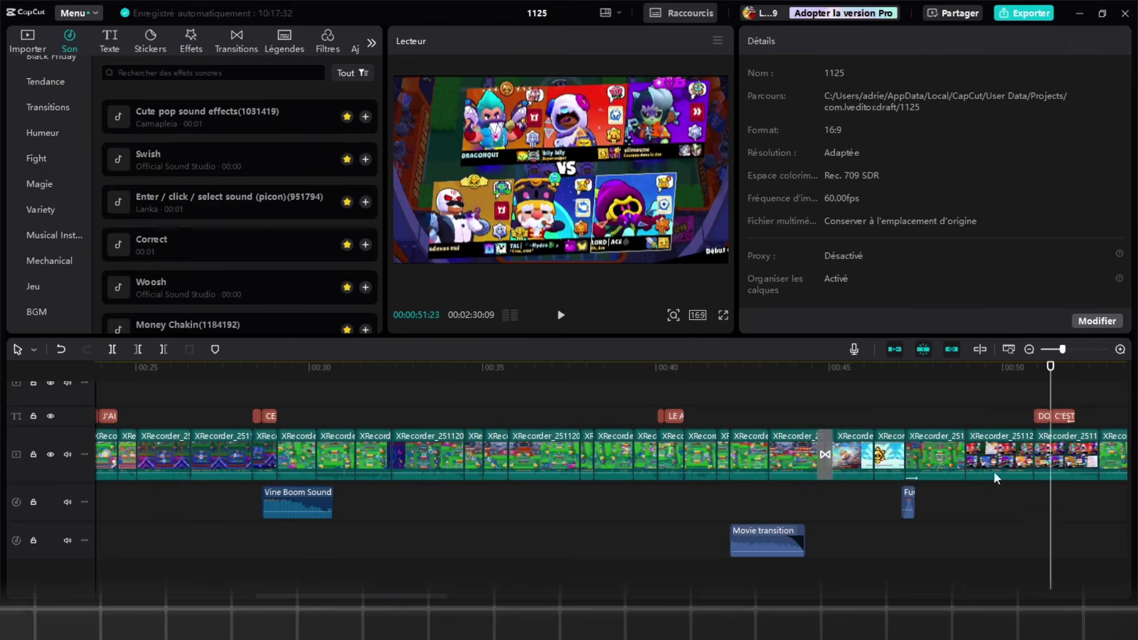
{"action": "scroll", "coordinate": [259, 264], "scroll_direction": "down", "scroll_amount": 5}
{"action": "scroll", "coordinate": [195, 189], "scroll_direction": "down", "scroll_amount": 8}
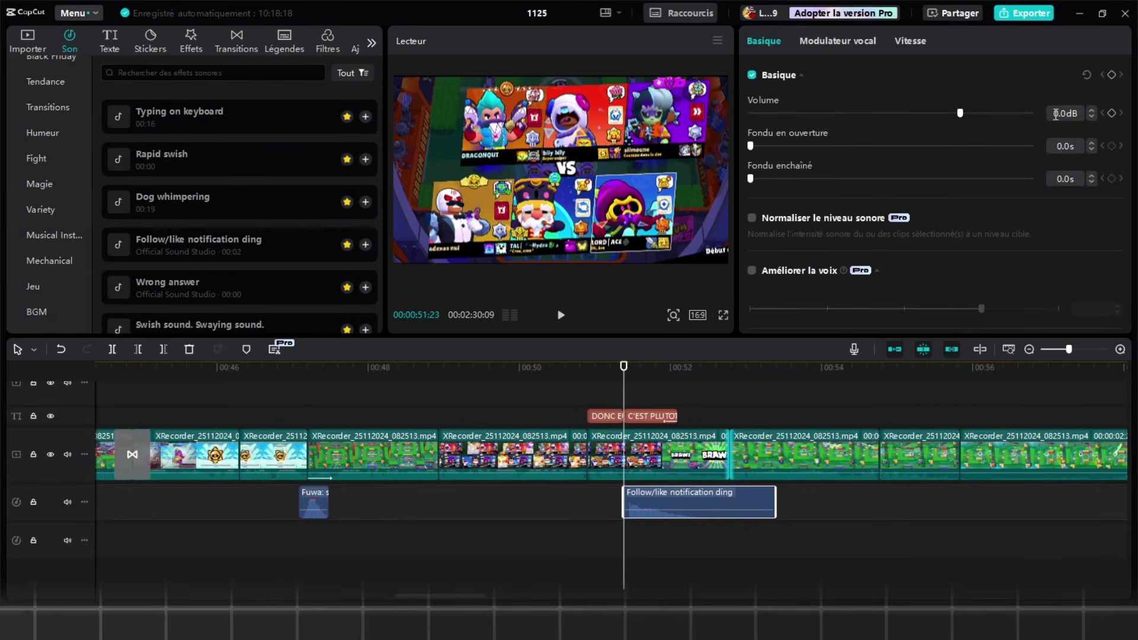
{"action": "left_click", "coordinate": [1055, 113]}
- Play the notification ding and trim its end to 00:00:52:12
{"action": "left_click", "coordinate": [668, 396]}
{"action": "key", "text": "space"}
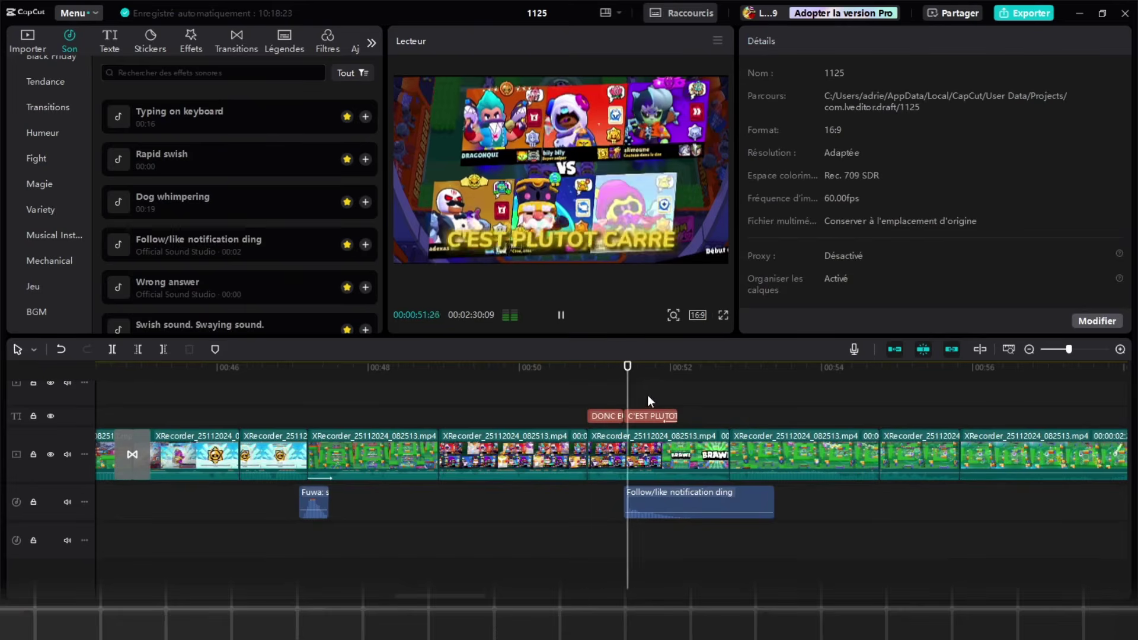
{"action": "key", "text": "space"}
{"action": "left_click", "coordinate": [706, 504]}
{"action": "scroll", "coordinate": [708, 504], "scroll_direction": "down", "scroll_amount": 2}
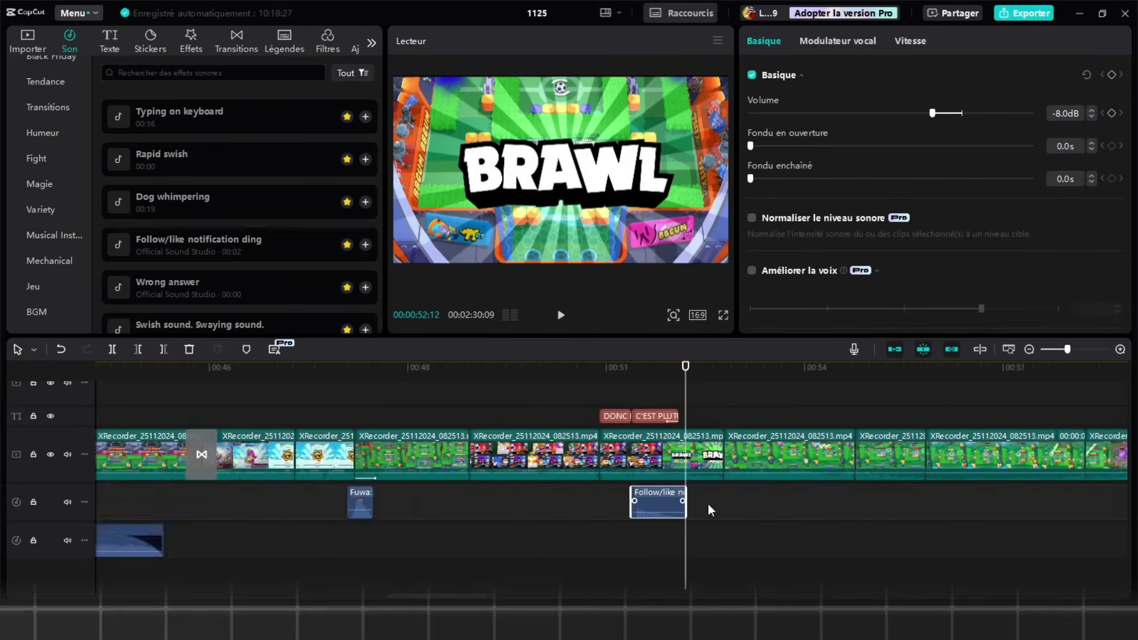
- Add the imported naruto sfx pop.mp3 sound at 00:01:33:02 and play that passage back
{"action": "left_click", "coordinate": [973, 529]}
{"action": "key", "text": "space"}
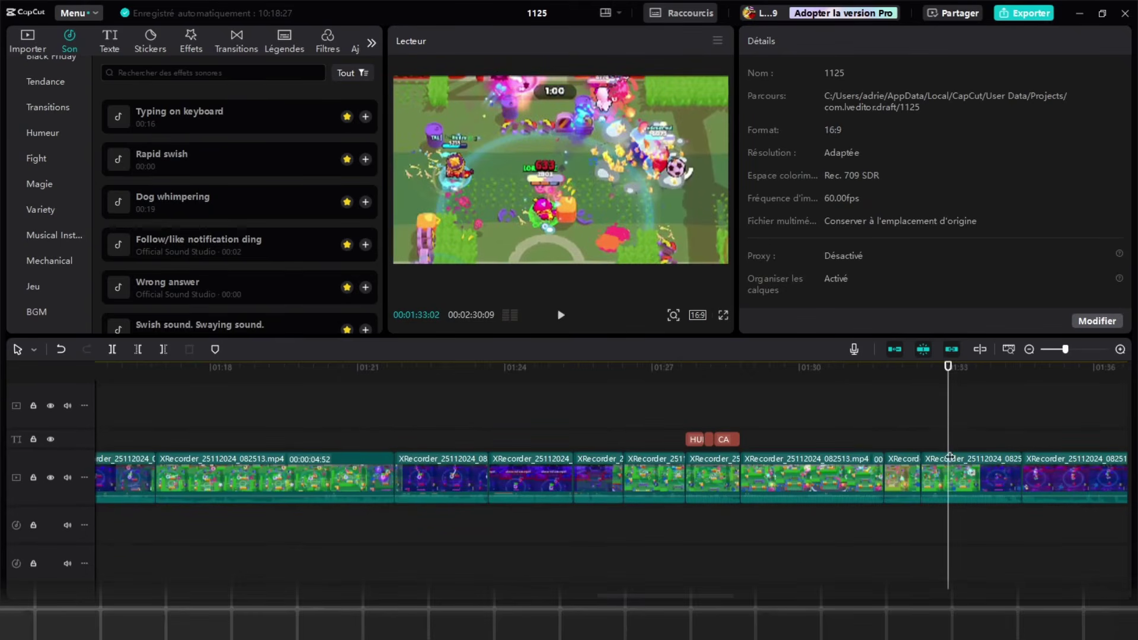
{"action": "left_click", "coordinate": [24, 43]}
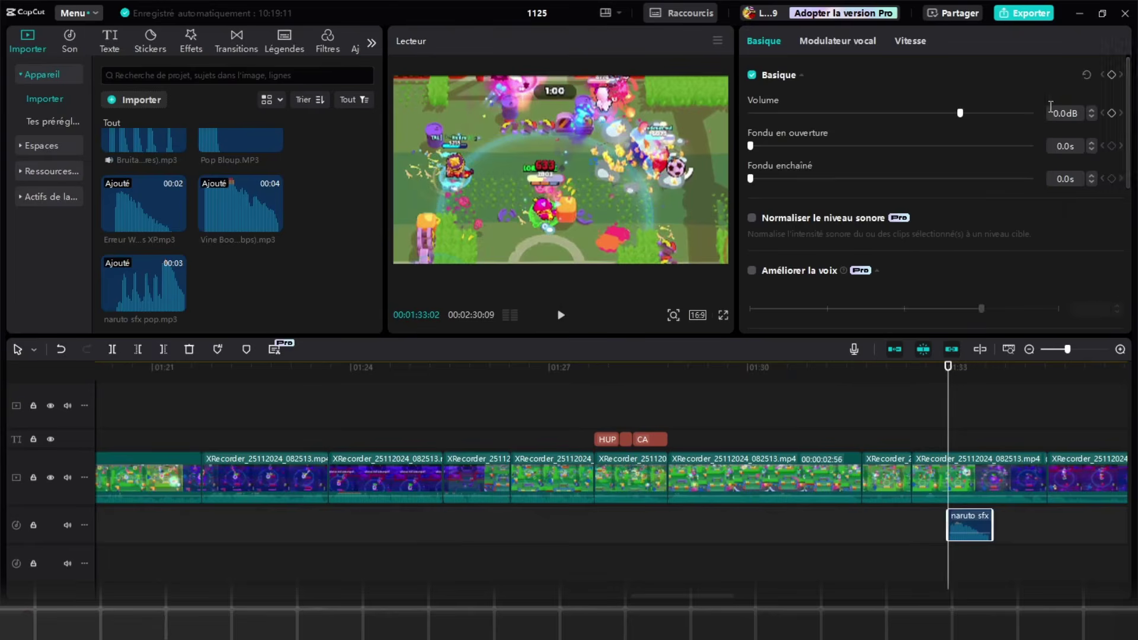
{"action": "left_click", "coordinate": [954, 444]}
{"action": "key", "text": "space"}
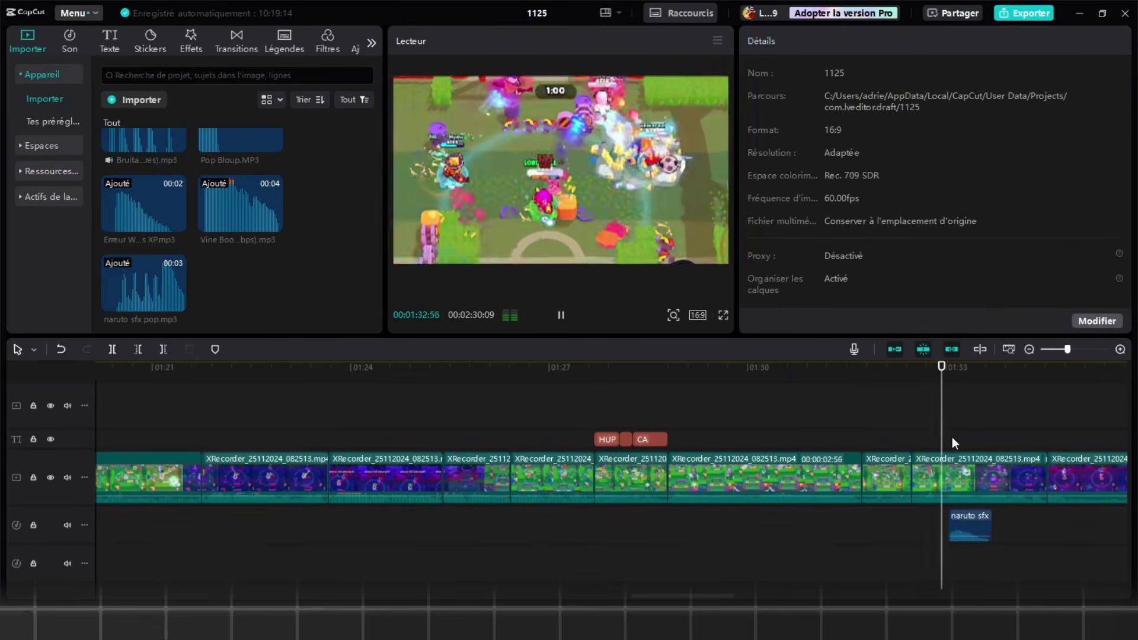
{"action": "key", "text": "space"}
- Add RISER Main (2).mp3 to the sound effects track so it ends where the OH captions begin after 00:02:06
{"action": "scroll", "coordinate": [1039, 540], "scroll_direction": "down", "scroll_amount": 2}
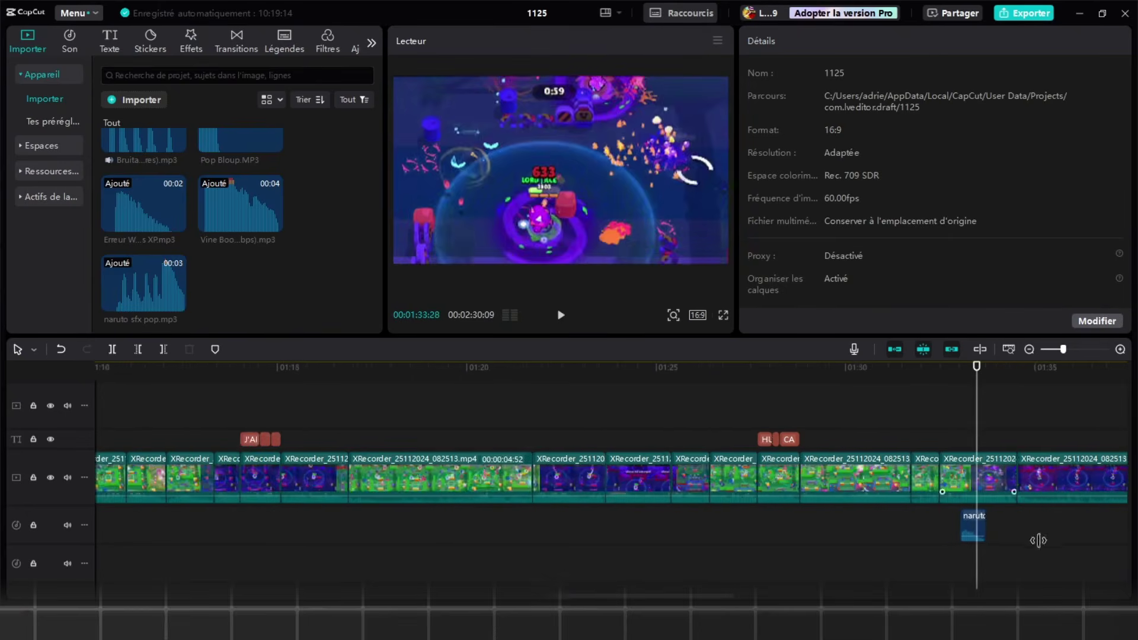
{"action": "scroll", "coordinate": [1038, 541], "scroll_direction": "down", "scroll_amount": 2}
{"action": "left_click", "coordinate": [676, 427]}
{"action": "key", "text": "space"}
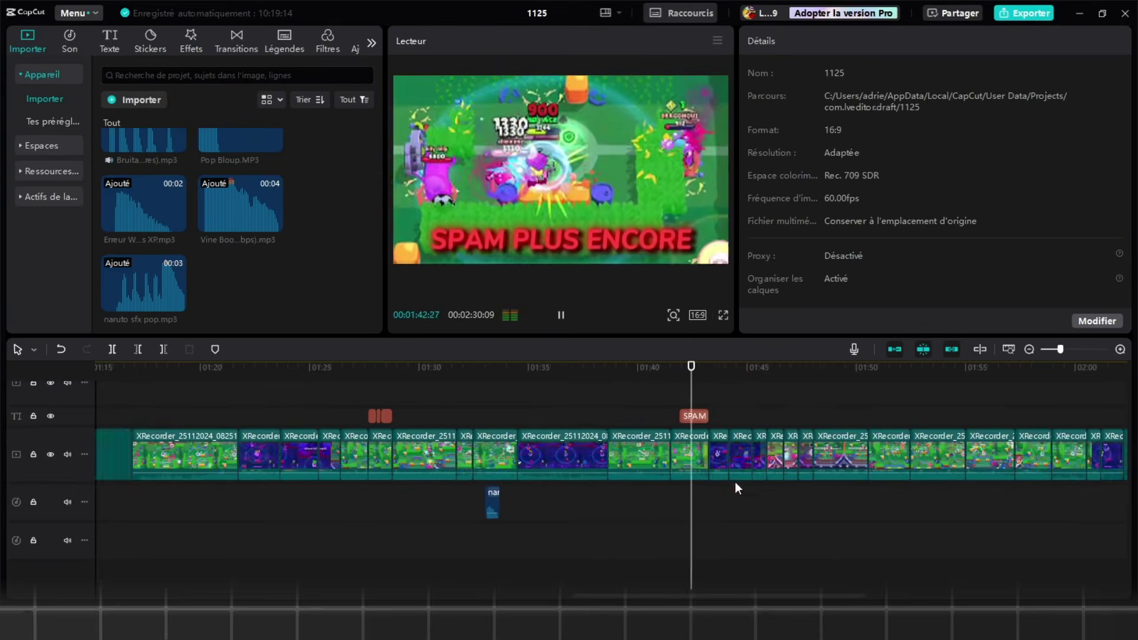
{"action": "left_click", "coordinate": [708, 514]}
{"action": "left_click", "coordinate": [751, 513]}
{"action": "left_click", "coordinate": [794, 513]}
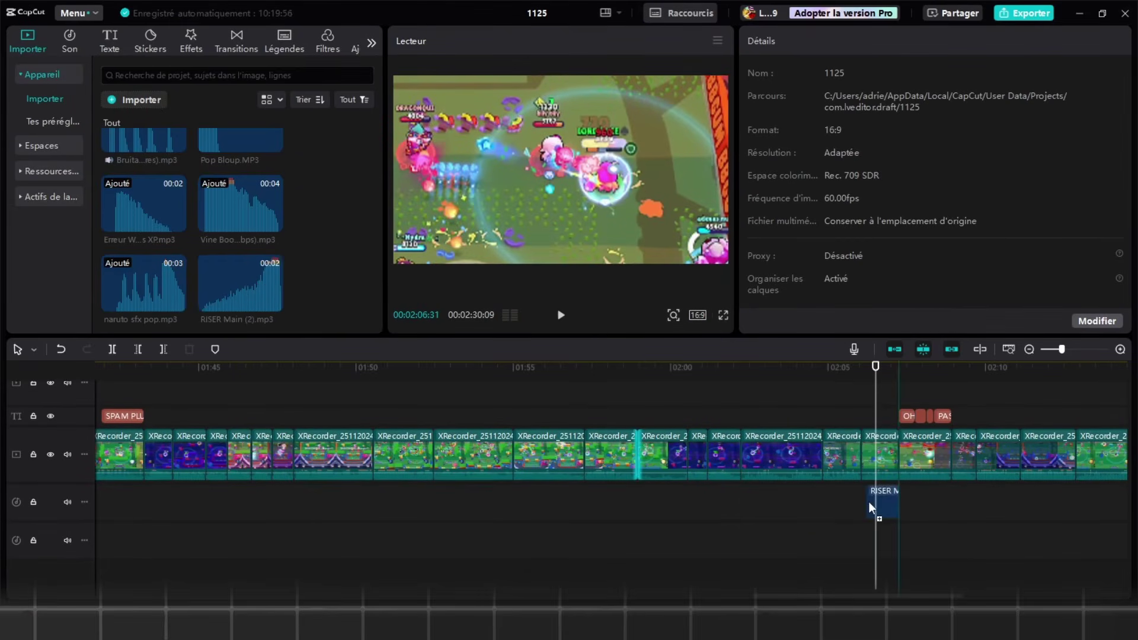
{"action": "left_click", "coordinate": [869, 502]}
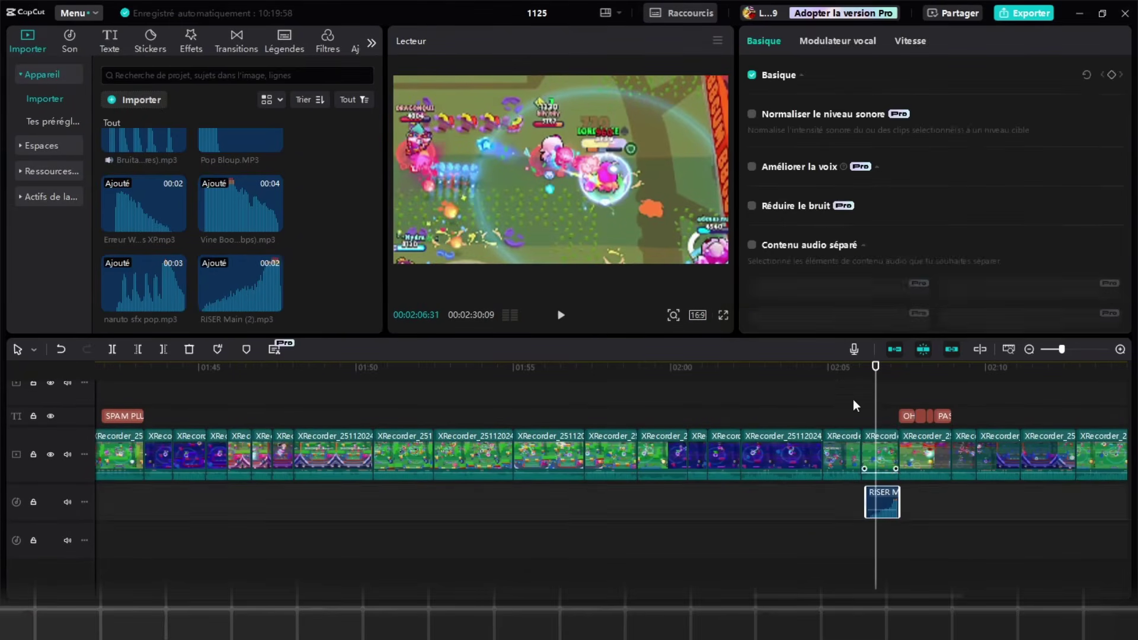
- Play the riser sound back and adjust its volume
{"action": "left_click", "coordinate": [852, 399]}
{"action": "key", "text": "space"}
{"action": "scroll", "coordinate": [888, 466], "scroll_direction": "up", "scroll_amount": 1}
{"action": "key", "text": "space"}
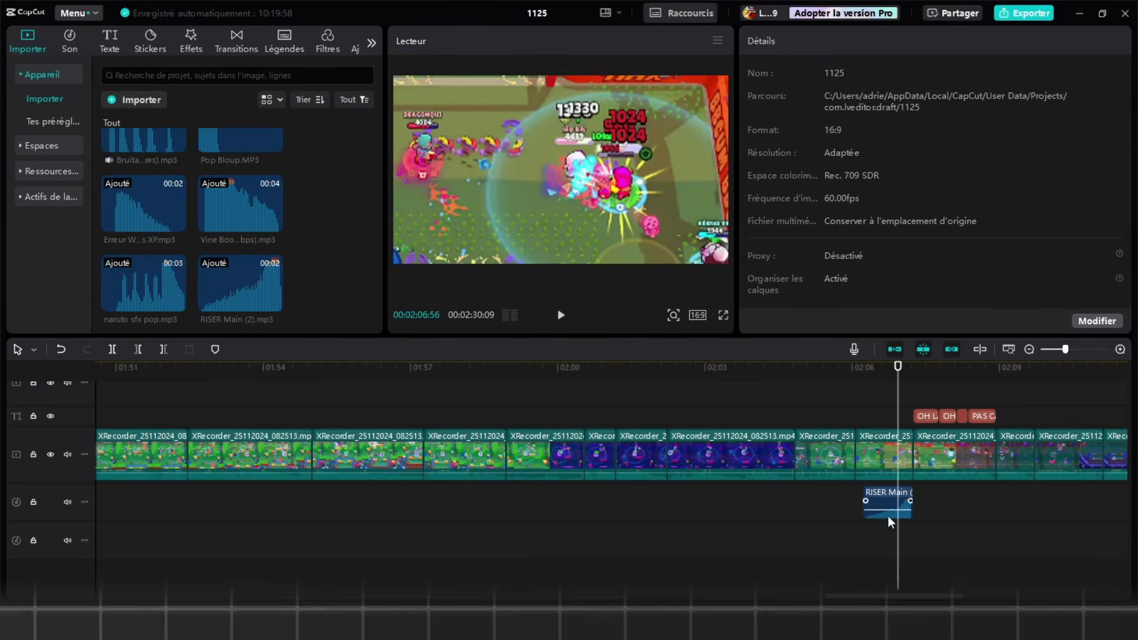
{"action": "left_click", "coordinate": [888, 504]}
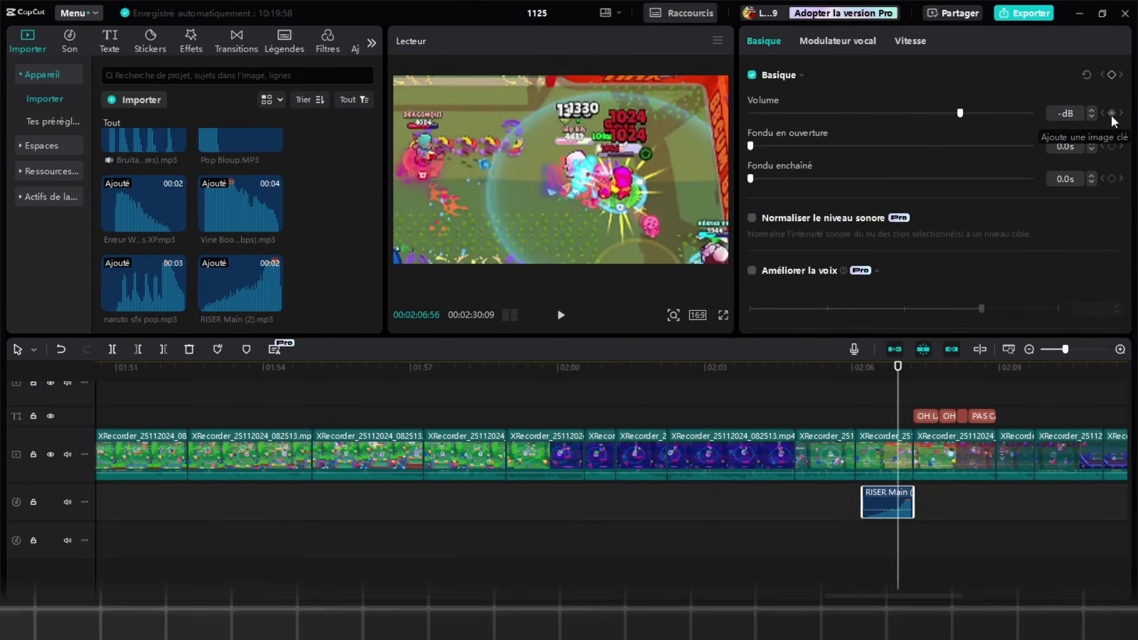
{"action": "left_click", "coordinate": [904, 386]}
{"action": "key", "text": "space"}
- Import the Wii_Party_Soundtrack Main Menu Music MP3 and place it at 00:00:00:00 on an audio track below the sound effects
{"action": "key", "text": "End"}
{"action": "scroll", "coordinate": [844, 415], "scroll_direction": "down", "scroll_amount": 5}
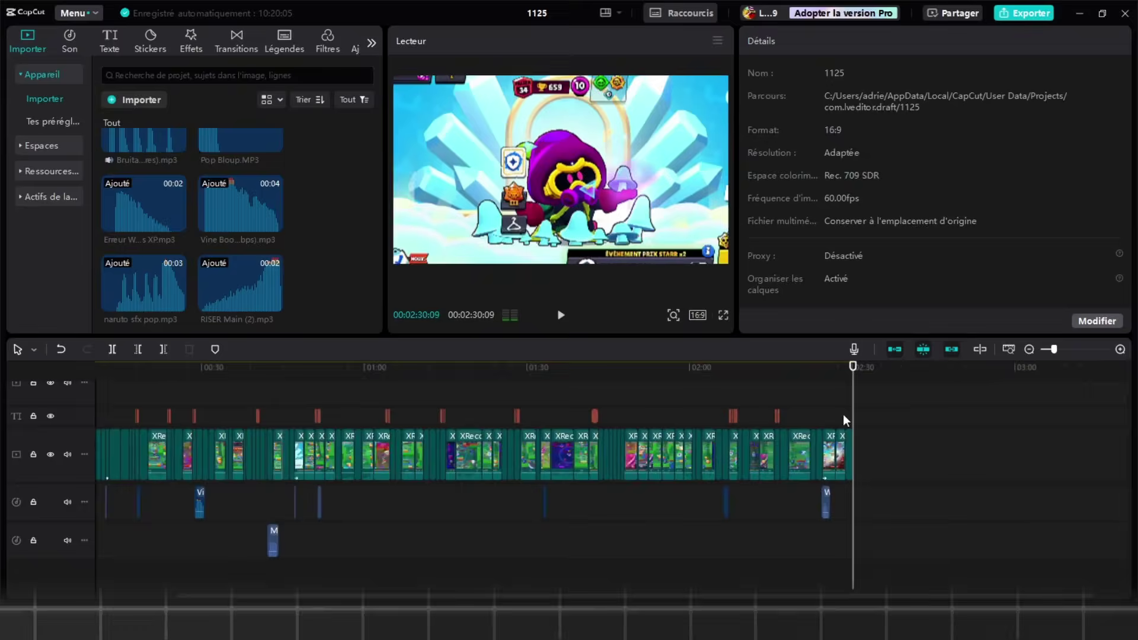
{"action": "key", "text": "Home"}
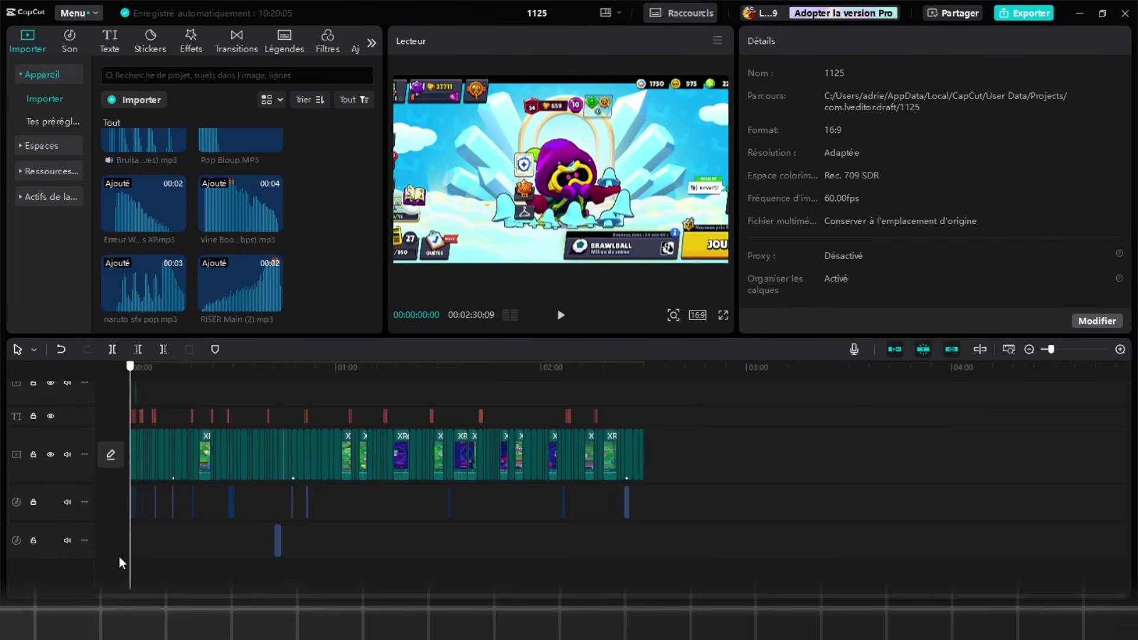
{"action": "scroll", "coordinate": [151, 539], "scroll_direction": "up", "scroll_amount": 2}
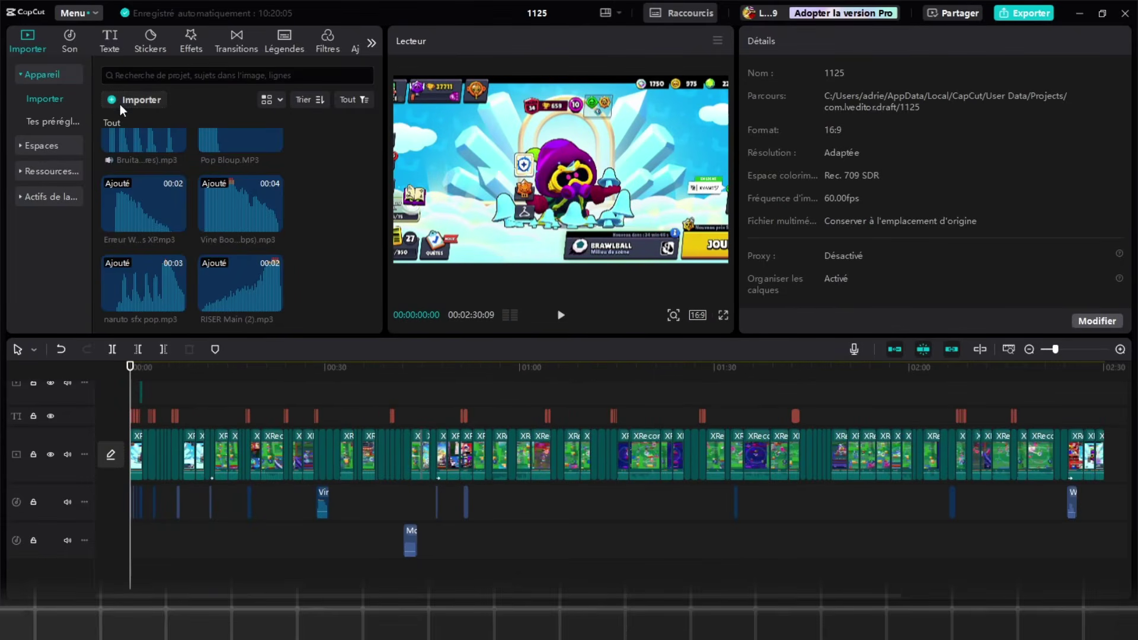
{"action": "left_click", "coordinate": [120, 104]}
{"action": "double_click", "coordinate": [285, 278]}
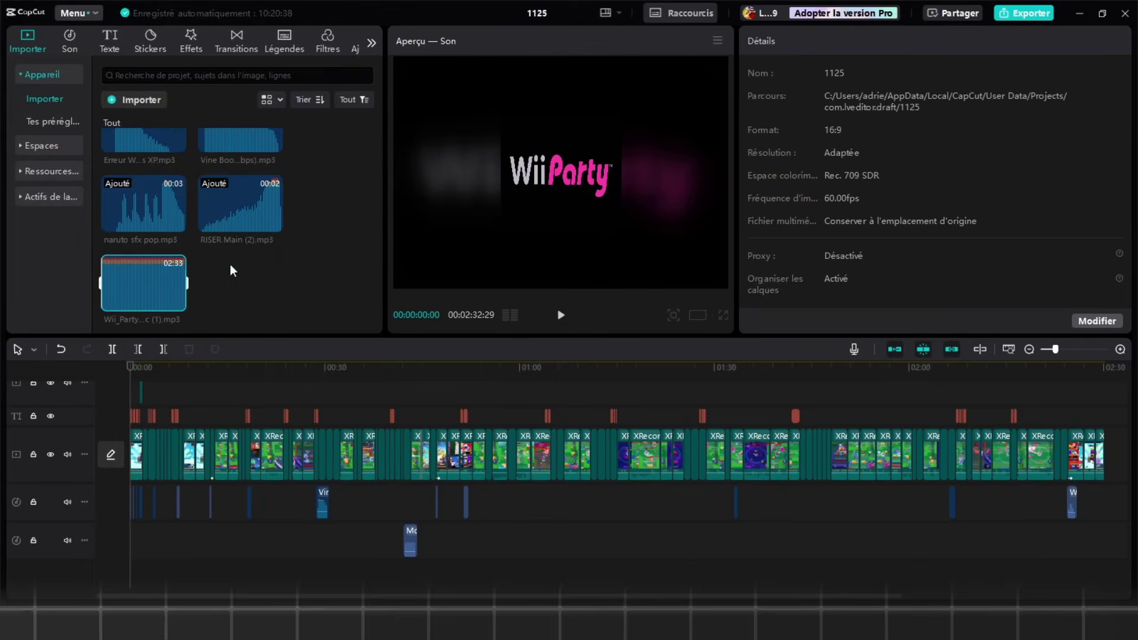
{"action": "left_click_drag", "start_coordinate": [139, 284], "coordinate": [130, 574]}
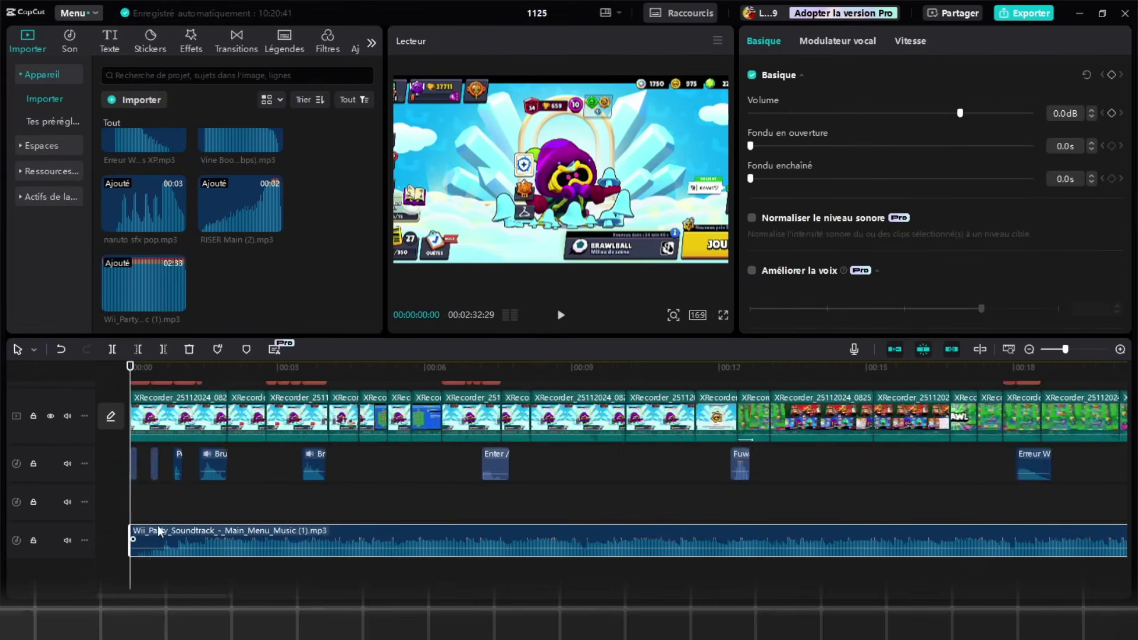
- Set the Wii Party music's volume to -30 dB and play it from near the start
{"action": "left_click", "coordinate": [184, 501]}
{"action": "left_click", "coordinate": [185, 541]}
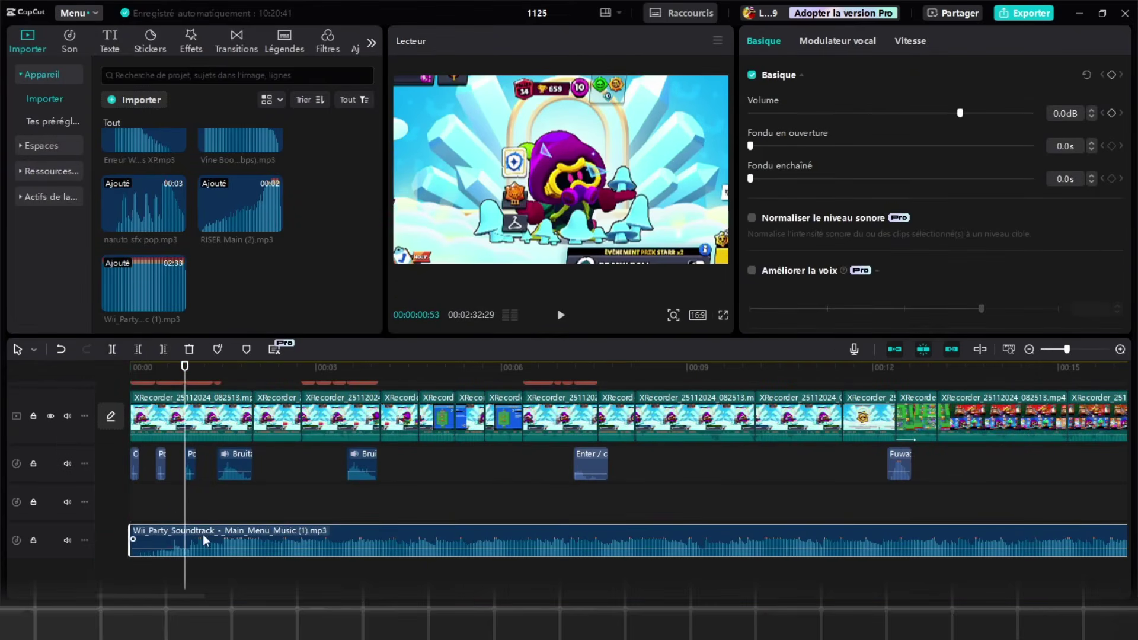
{"action": "left_click", "coordinate": [1058, 113]}
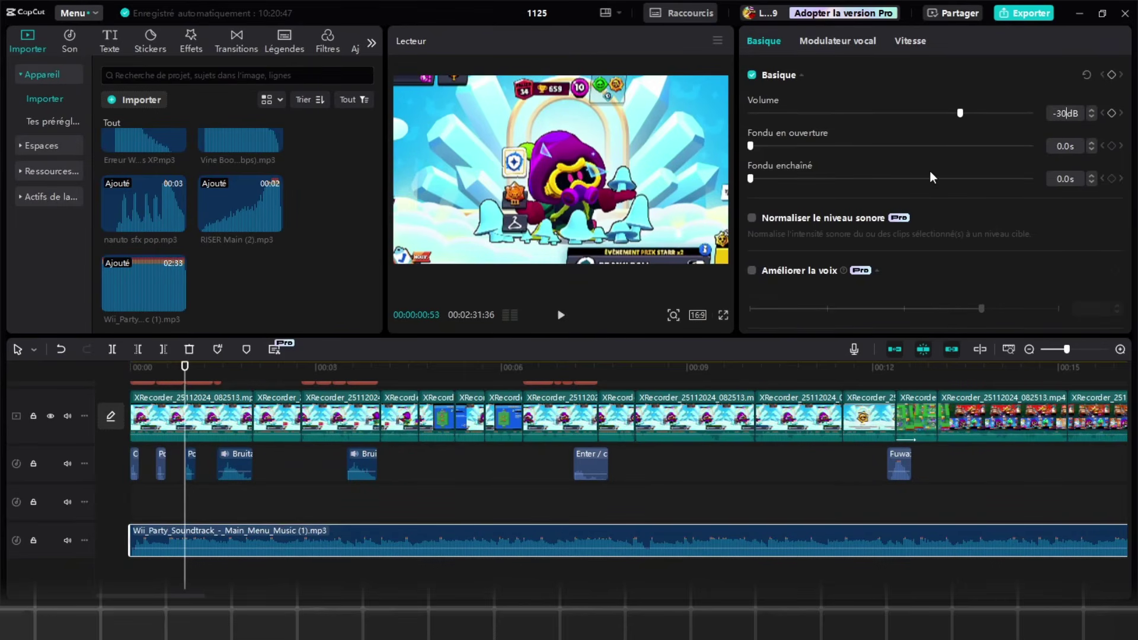
{"action": "left_click", "coordinate": [142, 497]}
{"action": "key", "text": "space"}
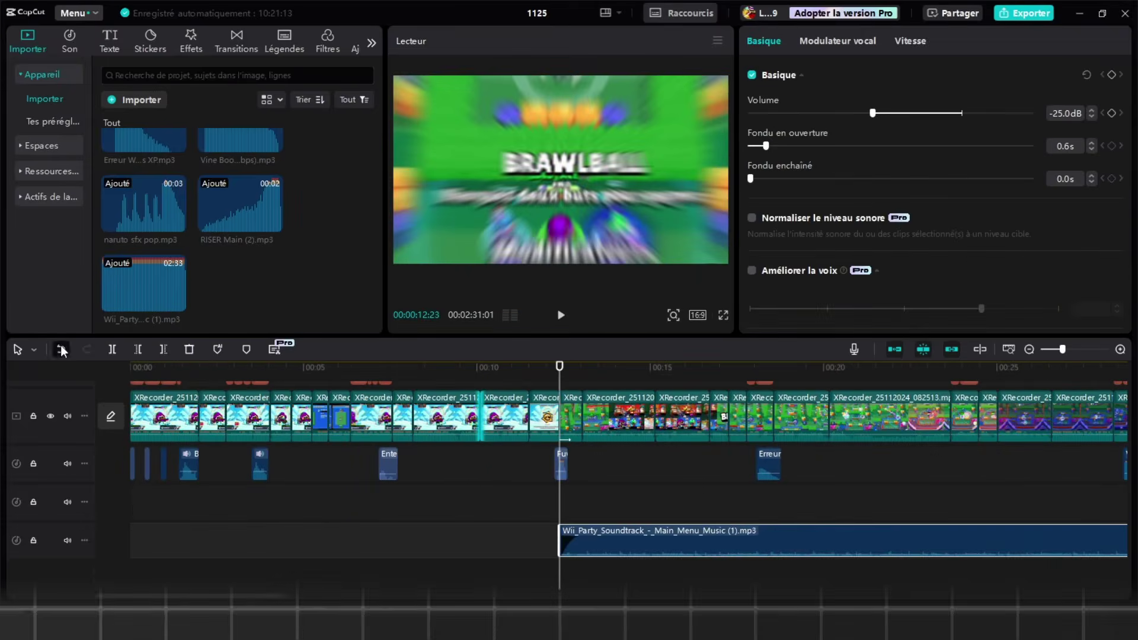
- Trim the Wii Party music's end to 00:00:12:23 instead of its start, with a 1.0 s fade-out
{"action": "left_click", "coordinate": [61, 349]}
{"action": "key", "text": "ctrl+z"}
{"action": "left_click_drag", "start_coordinate": [770, 178], "coordinate": [779, 176]}
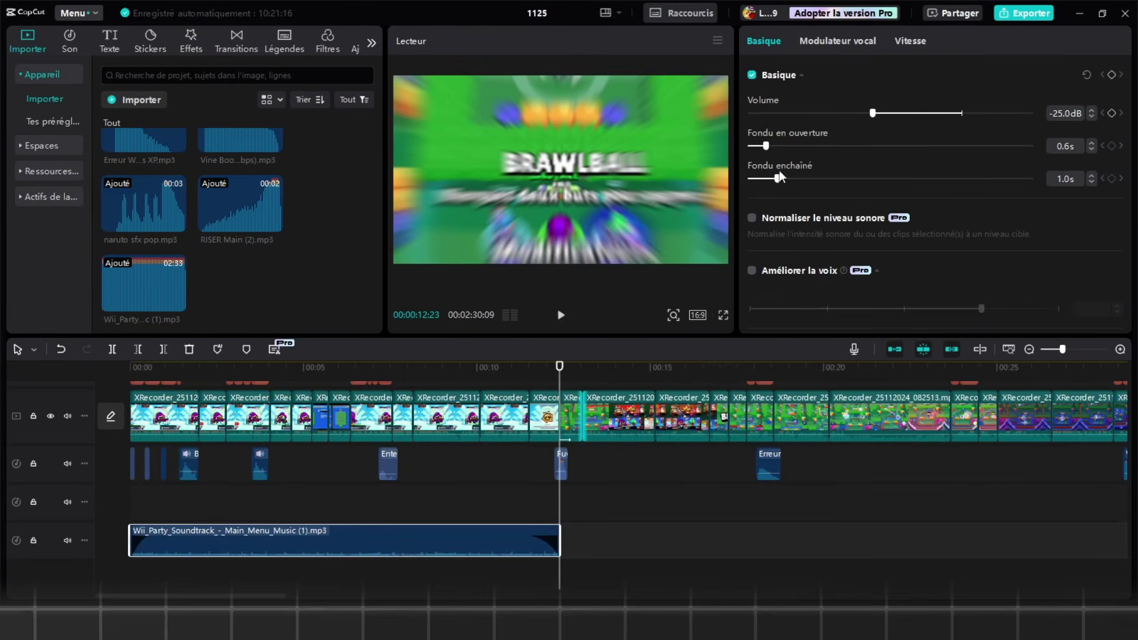
- Import the "(FREE FOR PROFIT) G Funk x R&B West Coast Type Beat - Ghetto Life" MP4 and place it at 00:00:12:23
{"action": "left_click", "coordinate": [136, 100]}
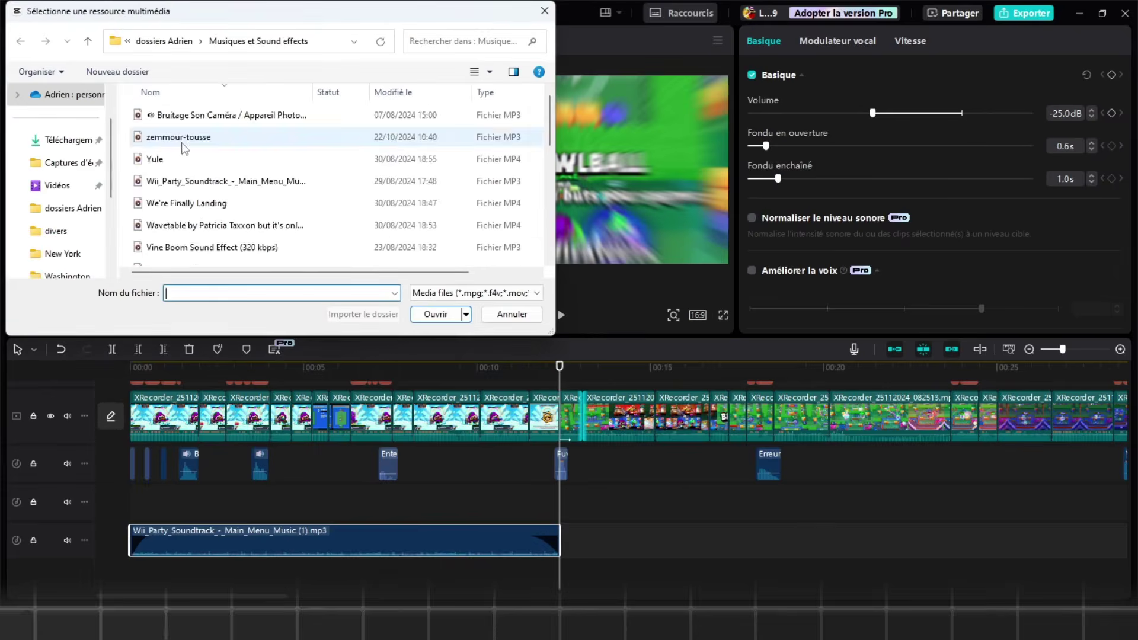
{"action": "scroll", "coordinate": [182, 147], "scroll_direction": "down", "scroll_amount": 1}
{"action": "left_click_drag", "start_coordinate": [240, 284], "coordinate": [586, 439]}
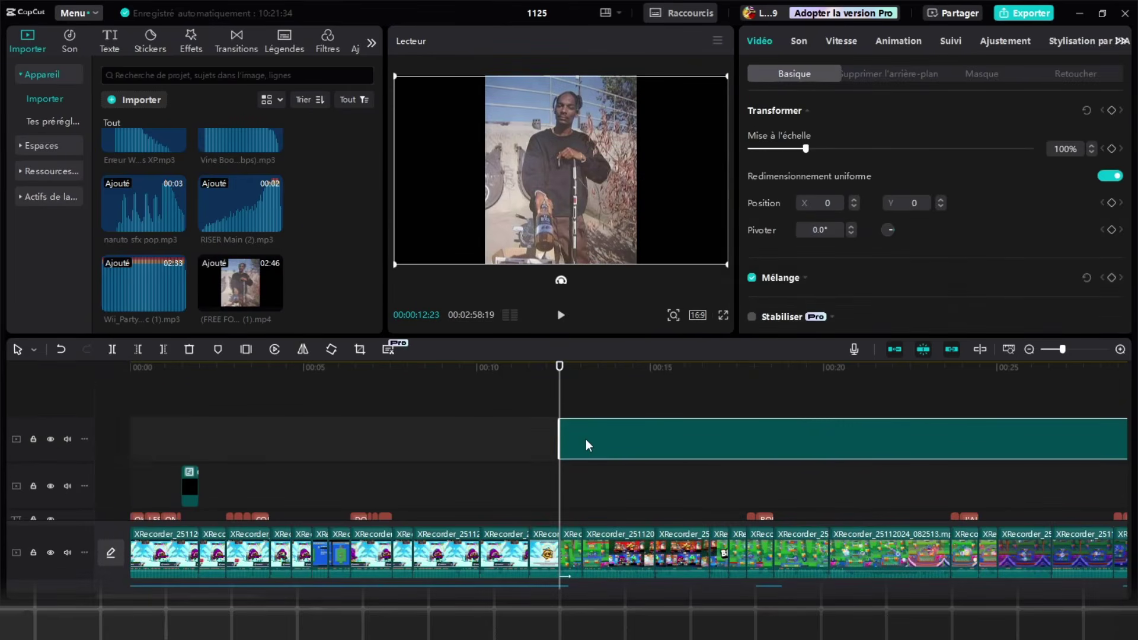
- Extract the audio from the G Funk beat clip and delete its video part
{"action": "right_click", "coordinate": [617, 440]}
{"action": "scroll", "coordinate": [618, 454], "scroll_direction": "down", "scroll_amount": 3}
{"action": "scroll", "coordinate": [620, 461], "scroll_direction": "up", "scroll_amount": 3}
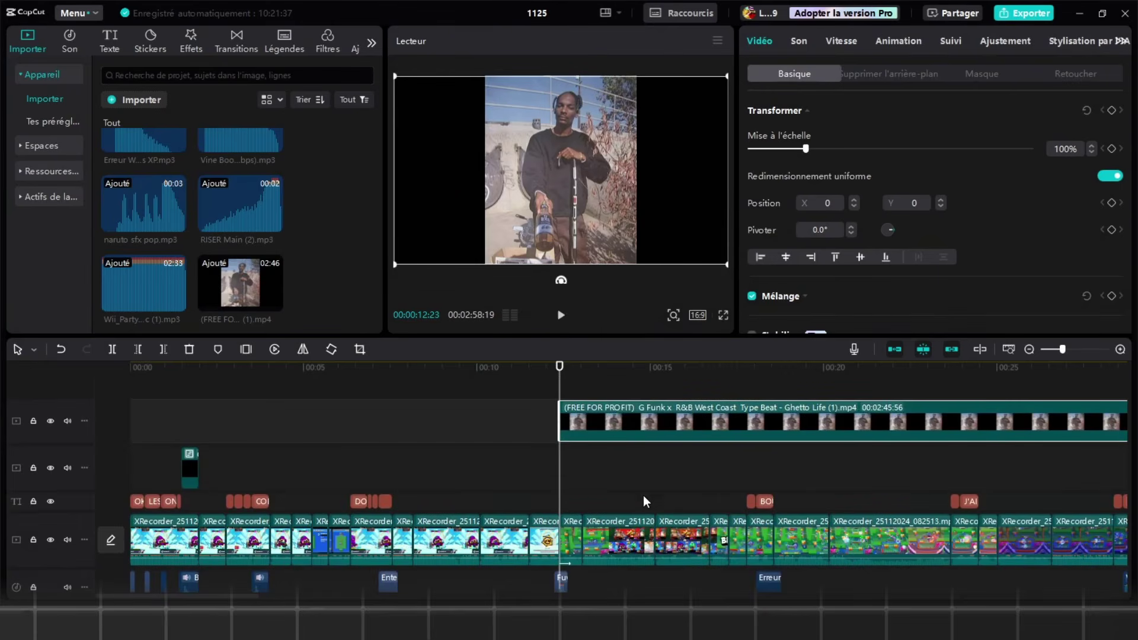
{"action": "right_click", "coordinate": [620, 422]}
{"action": "left_click", "coordinate": [635, 473]}
{"action": "key", "text": "Delete"}
- Play the transition between the two music tracks and add a fade-in to the G Funk beat
{"action": "key", "text": "space"}
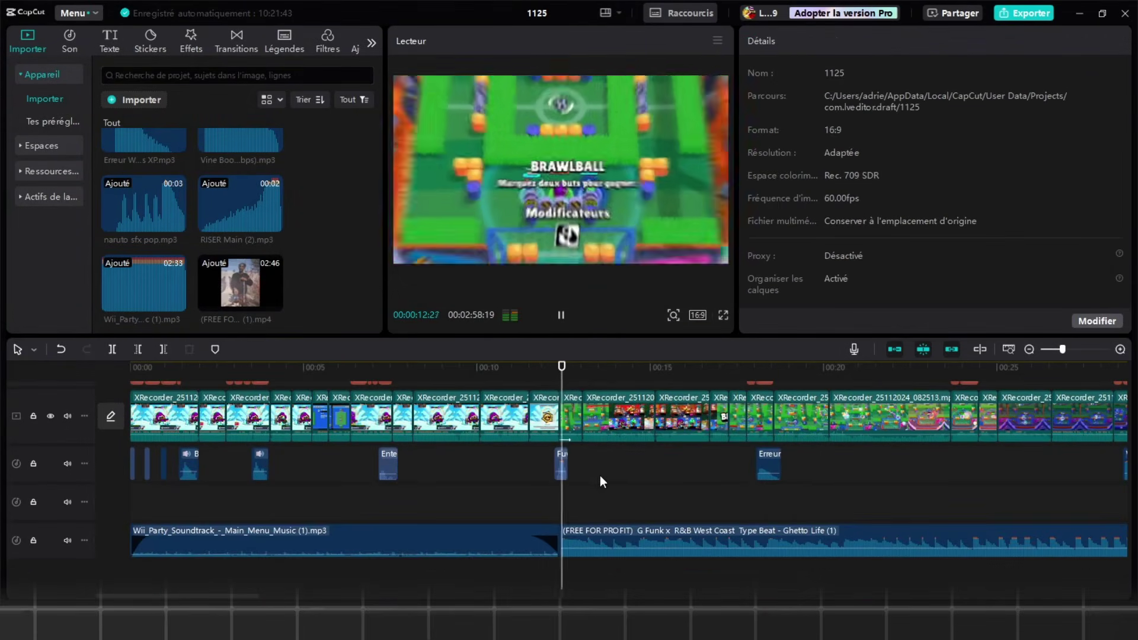
{"action": "key", "text": "space"}
{"action": "scroll", "coordinate": [566, 522], "scroll_direction": "down", "scroll_amount": 2}
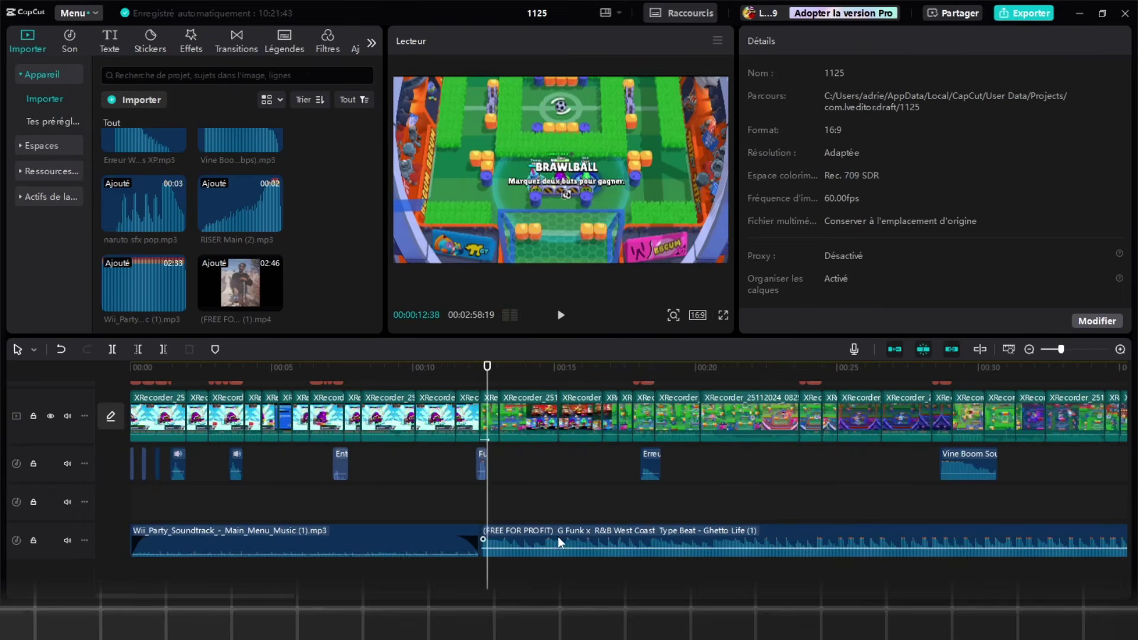
{"action": "left_click", "coordinate": [560, 542]}
{"action": "left_click_drag", "start_coordinate": [748, 147], "coordinate": [803, 144]}
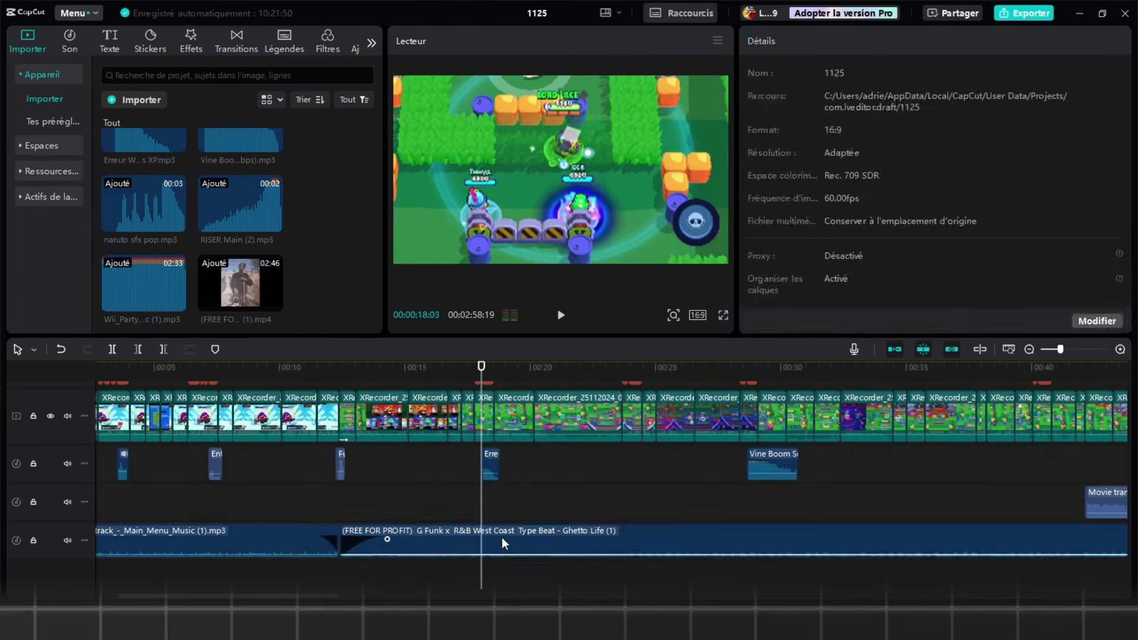
- Split the G Funk beat at 00:00:18:03 and shift its second part to start after the error sound
{"action": "left_click", "coordinate": [501, 543]}
{"action": "key", "text": "ctrl+b"}
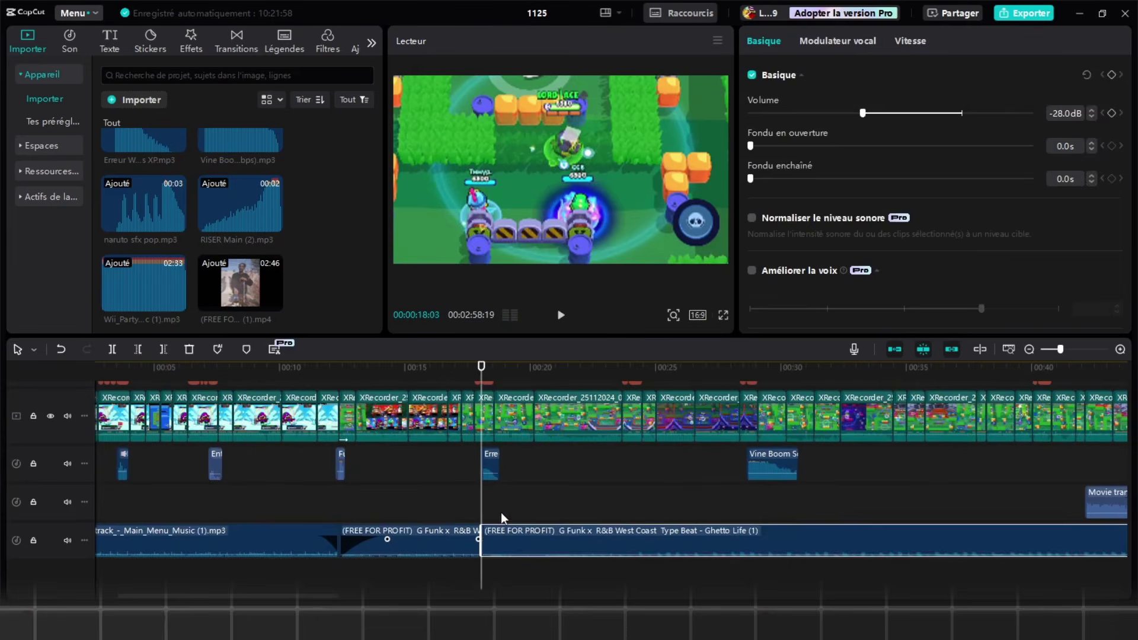
{"action": "left_click", "coordinate": [501, 517]}
{"action": "left_click_drag", "start_coordinate": [507, 536], "coordinate": [527, 536]}
- Split the G Funk beat where the Vine Boom sound starts and move the remainder to the end of that sound
{"action": "left_click", "coordinate": [750, 517]}
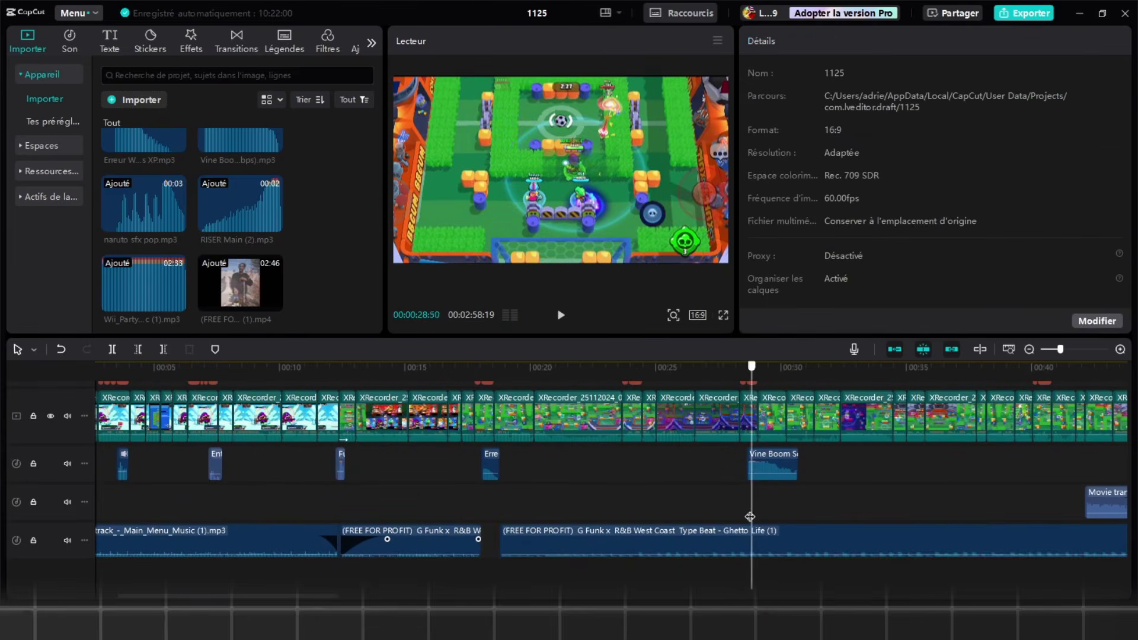
{"action": "left_click", "coordinate": [748, 517]}
{"action": "left_click", "coordinate": [760, 545]}
{"action": "key", "text": "ctrl+b"}
{"action": "left_click_drag", "start_coordinate": [770, 536], "coordinate": [815, 534]}
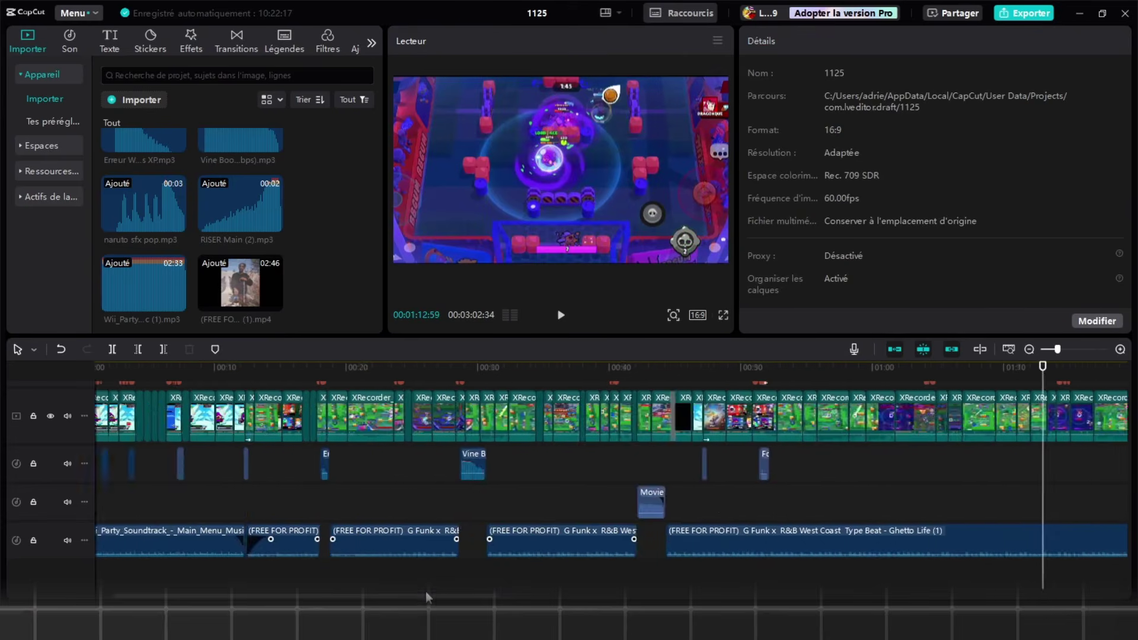
- Split the G Funk beat at 00:01:41:30 and shift the remainder past the SPAM PLUS ENCORE caption
{"action": "left_click_drag", "start_coordinate": [425, 592], "coordinate": [588, 592]}
{"action": "scroll", "coordinate": [643, 514], "scroll_direction": "up", "scroll_amount": 2}
{"action": "left_click", "coordinate": [591, 491]}
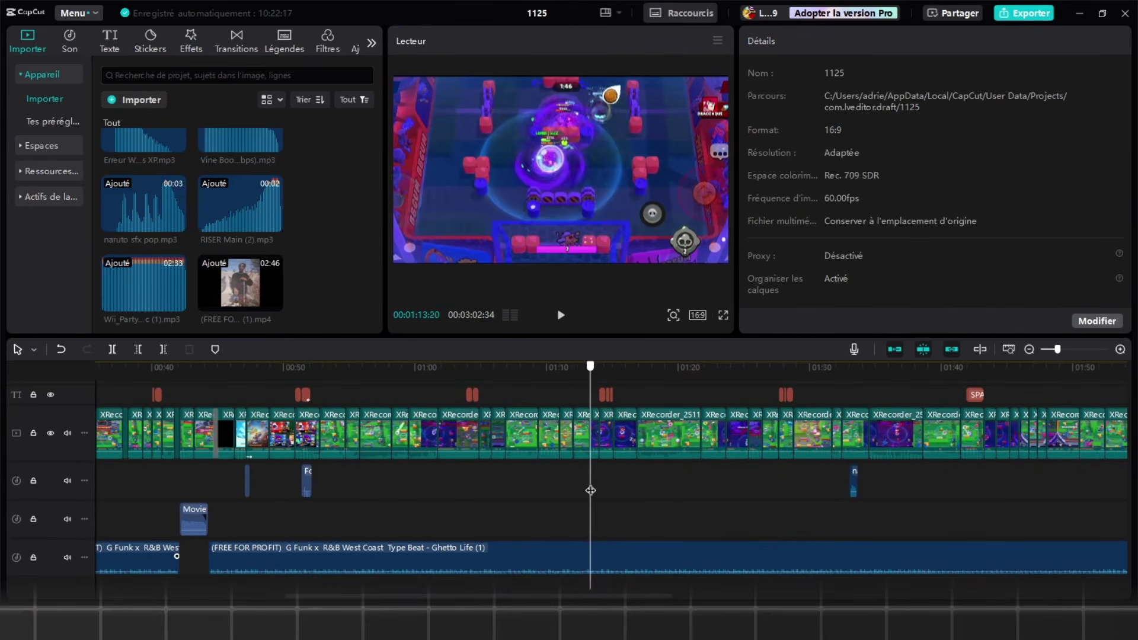
{"action": "left_click_drag", "start_coordinate": [590, 491], "coordinate": [625, 488]}
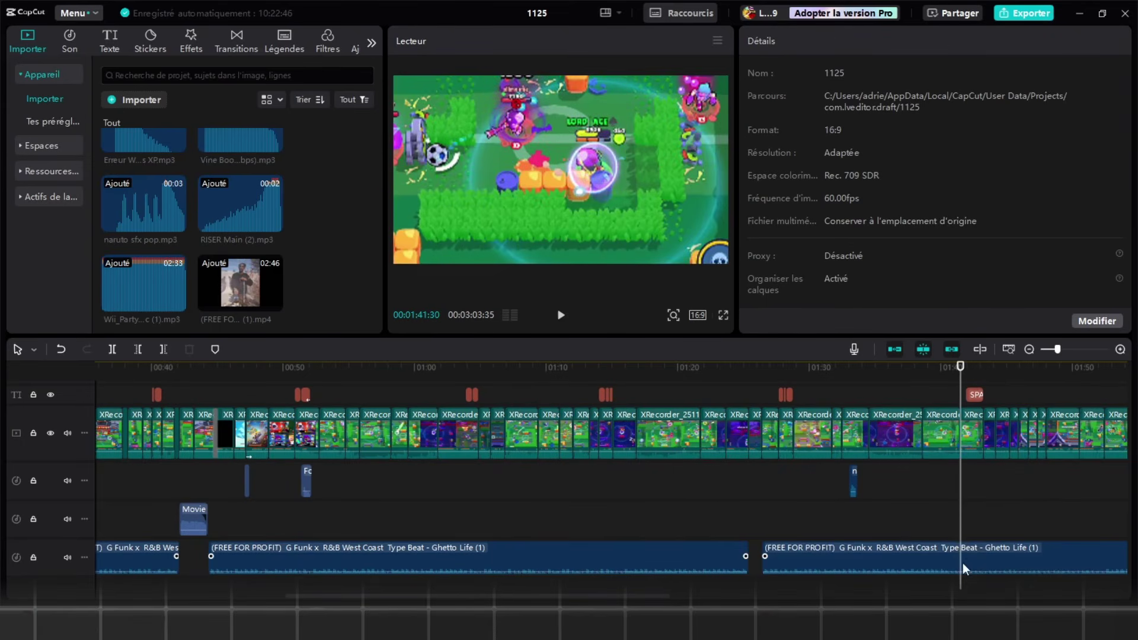
{"action": "left_click", "coordinate": [967, 558]}
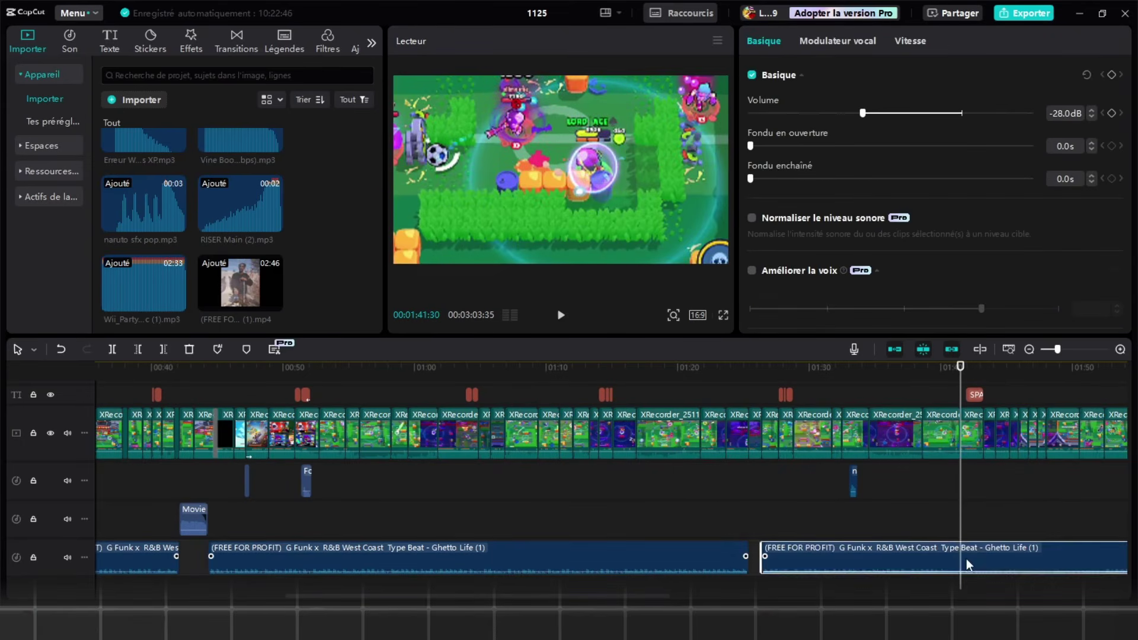
{"action": "key", "text": "ctrl+b"}
{"action": "left_click_drag", "start_coordinate": [968, 558], "coordinate": [989, 540]}
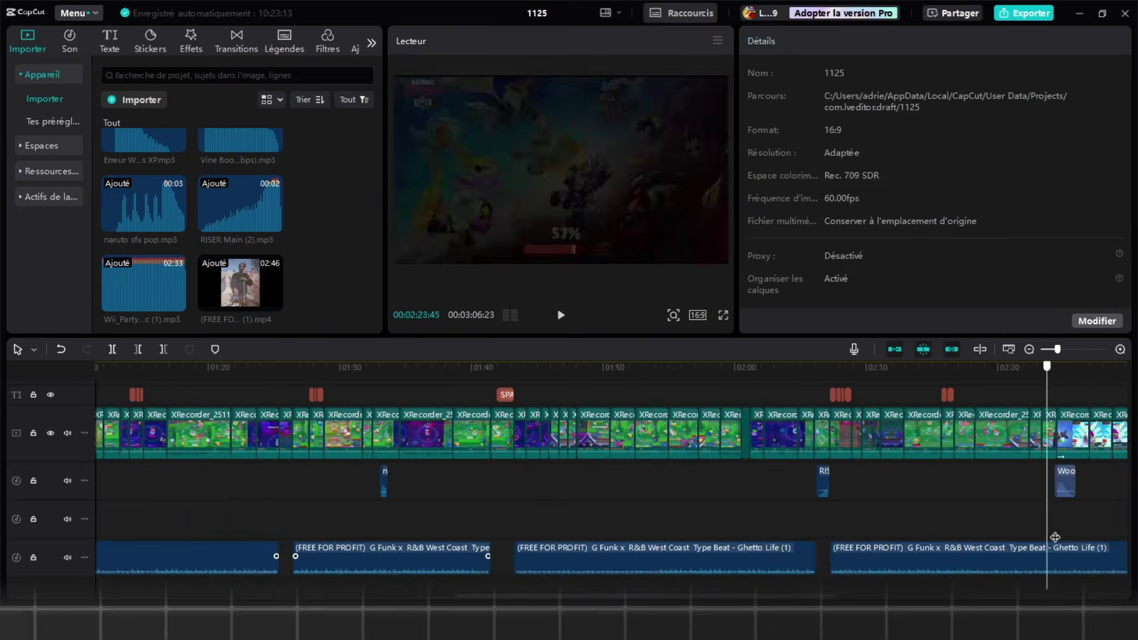
- Trim the last G Funk beat segment's end to 00:02:24:32 and give it a fade-out of about 1.6 s
{"action": "scroll", "coordinate": [1047, 560], "scroll_direction": "up", "scroll_amount": 3}
{"action": "left_click", "coordinate": [1045, 561]}
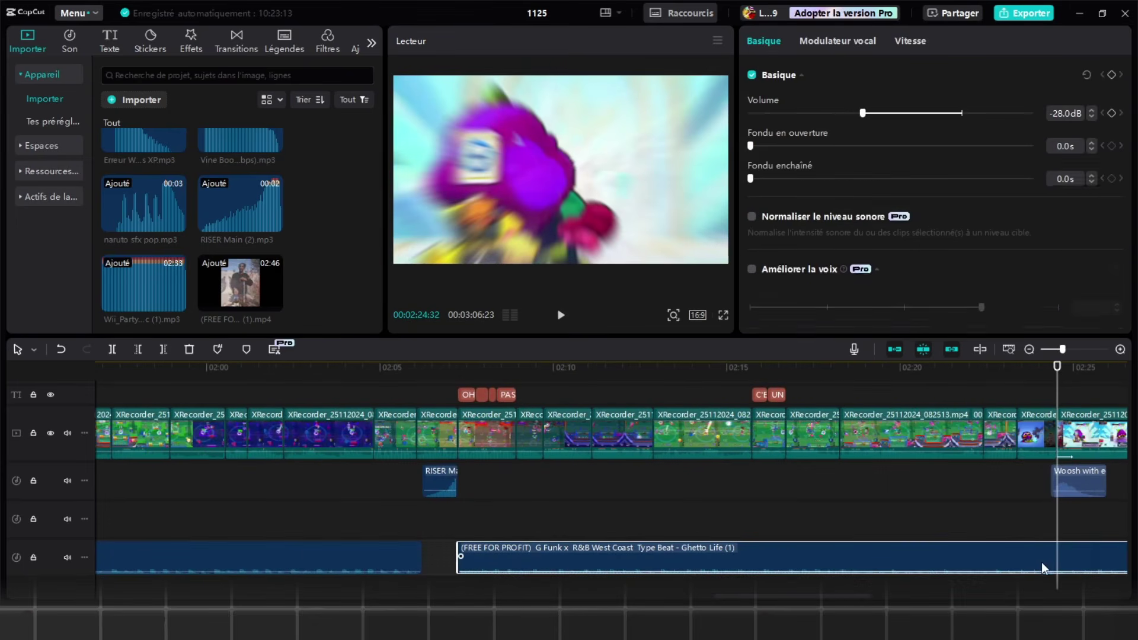
{"action": "key", "text": "w"}
{"action": "left_click_drag", "start_coordinate": [765, 181], "coordinate": [786, 178]}
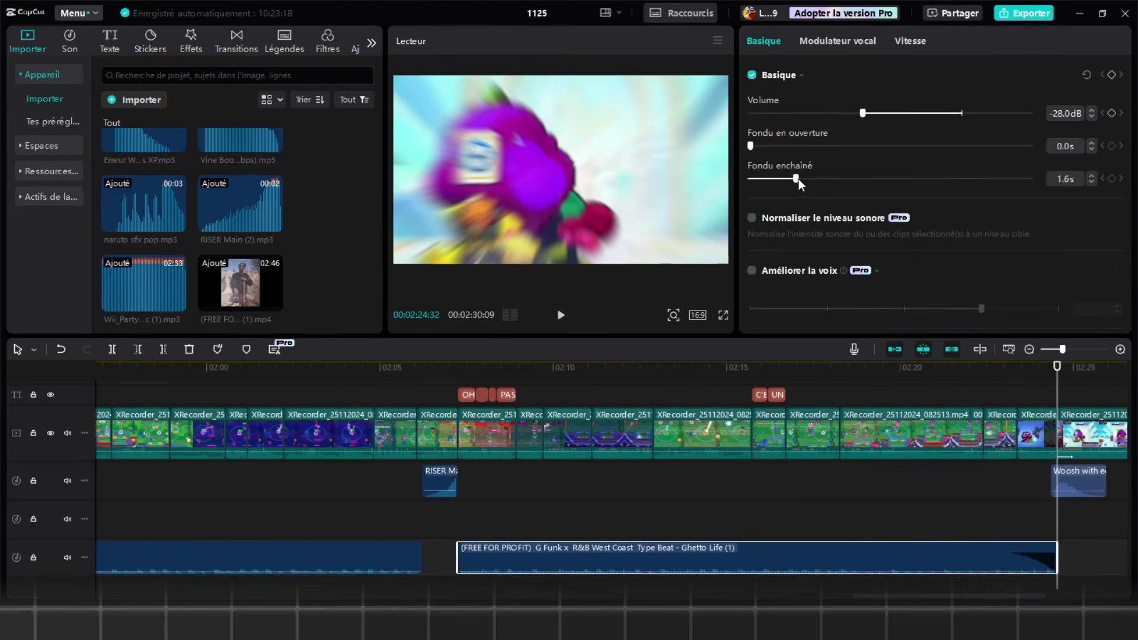
- Paste a copy of the Wii Party soundtrack at 00:02:24:32 after the last G Funk beat segment and trim it to the video's end
{"action": "scroll", "coordinate": [741, 547], "scroll_direction": "down", "scroll_amount": 5}
{"action": "left_click", "coordinate": [164, 559], "text": "ctrl"}
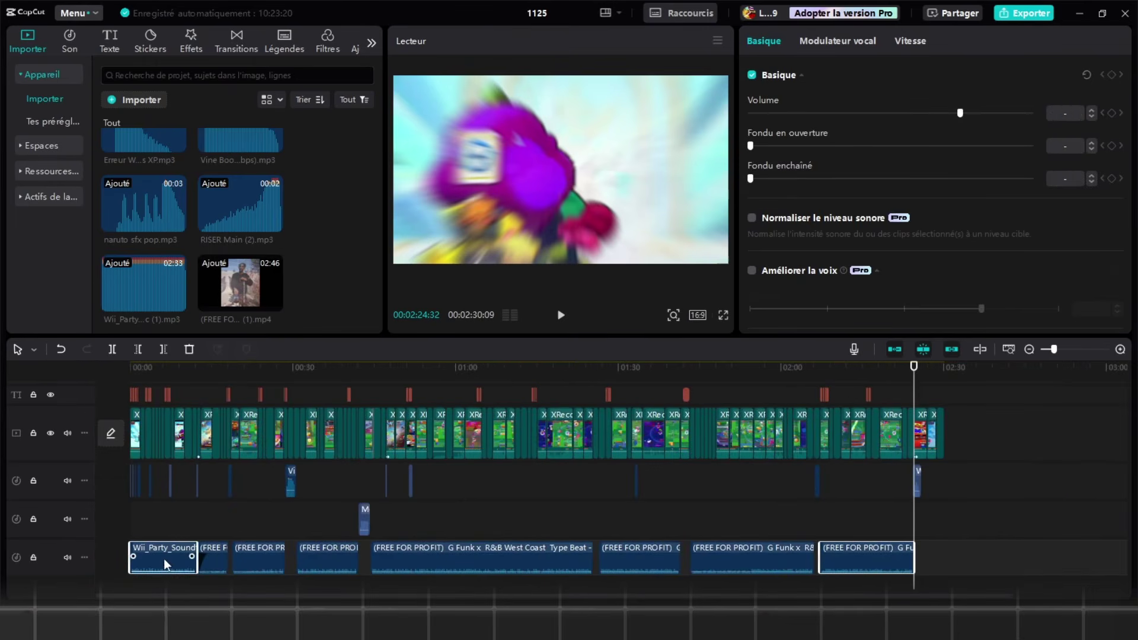
{"action": "key", "text": "ctrl+c"}
{"action": "key", "text": "ctrl+v"}
{"action": "scroll", "coordinate": [1006, 555], "scroll_direction": "up", "scroll_amount": 2}
{"action": "scroll", "coordinate": [1005, 552], "scroll_direction": "down", "scroll_amount": 2}
{"action": "left_click_drag", "start_coordinate": [1049, 557], "coordinate": [983, 546]}
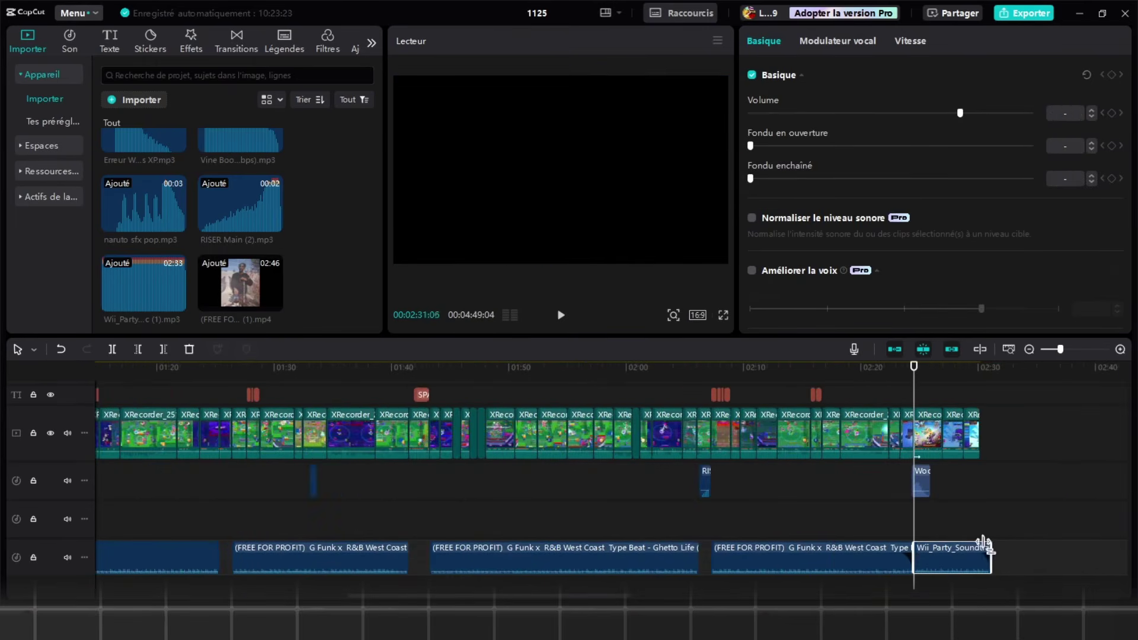
- Play back the music change from the G Funk beat to the Wii Party soundtrack near the video's end
{"action": "left_click", "coordinate": [888, 526]}
{"action": "key", "text": "space"}
{"action": "scroll", "coordinate": [913, 540], "scroll_direction": "up", "scroll_amount": 3}
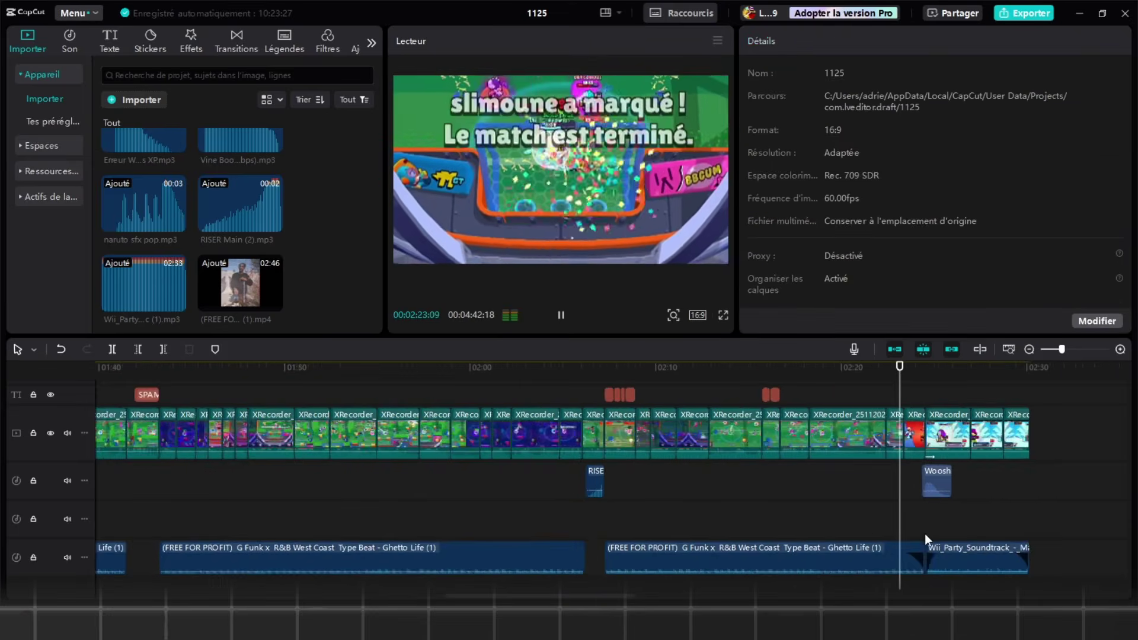
{"action": "scroll", "coordinate": [910, 525], "scroll_direction": "down", "scroll_amount": 5}
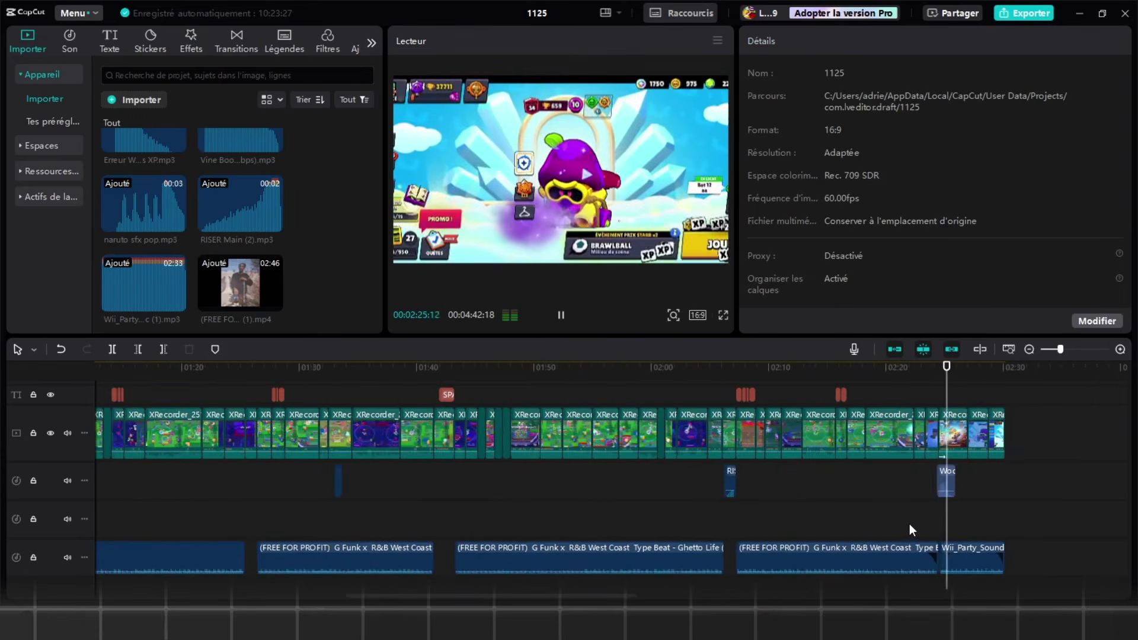
- Set the volume of all G Funk beat segments before the last one to -25.0 dB
{"action": "left_click", "coordinate": [454, 530]}
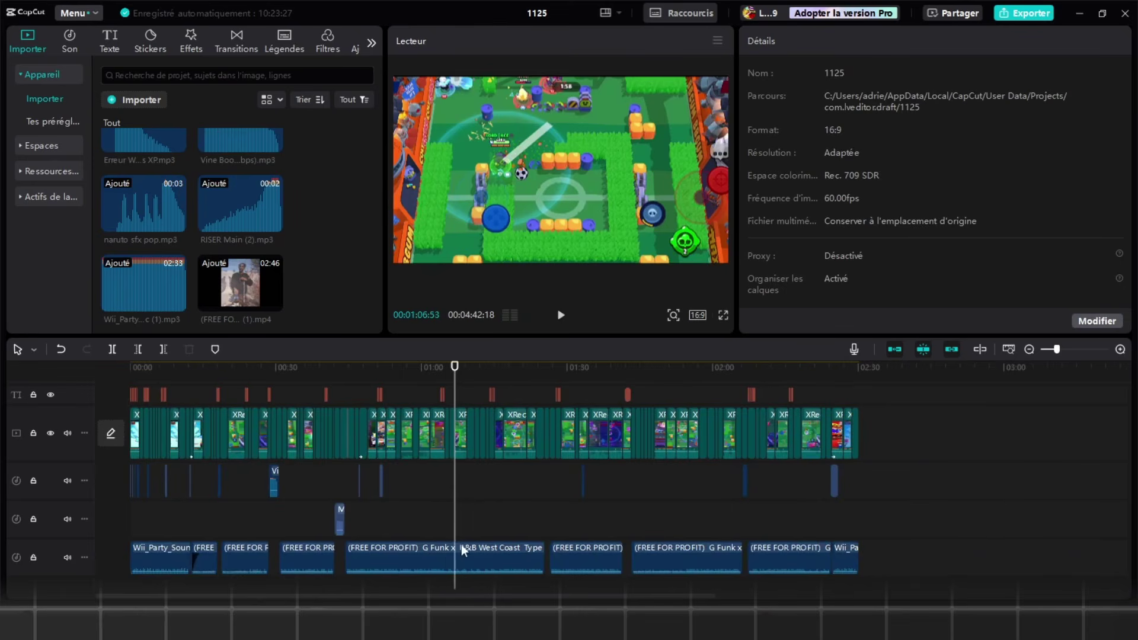
{"action": "scroll", "coordinate": [462, 544], "scroll_direction": "up", "scroll_amount": 1}
{"action": "scroll", "coordinate": [769, 579], "scroll_direction": "down", "scroll_amount": 1}
{"action": "left_click_drag", "start_coordinate": [769, 577], "coordinate": [126, 556]}
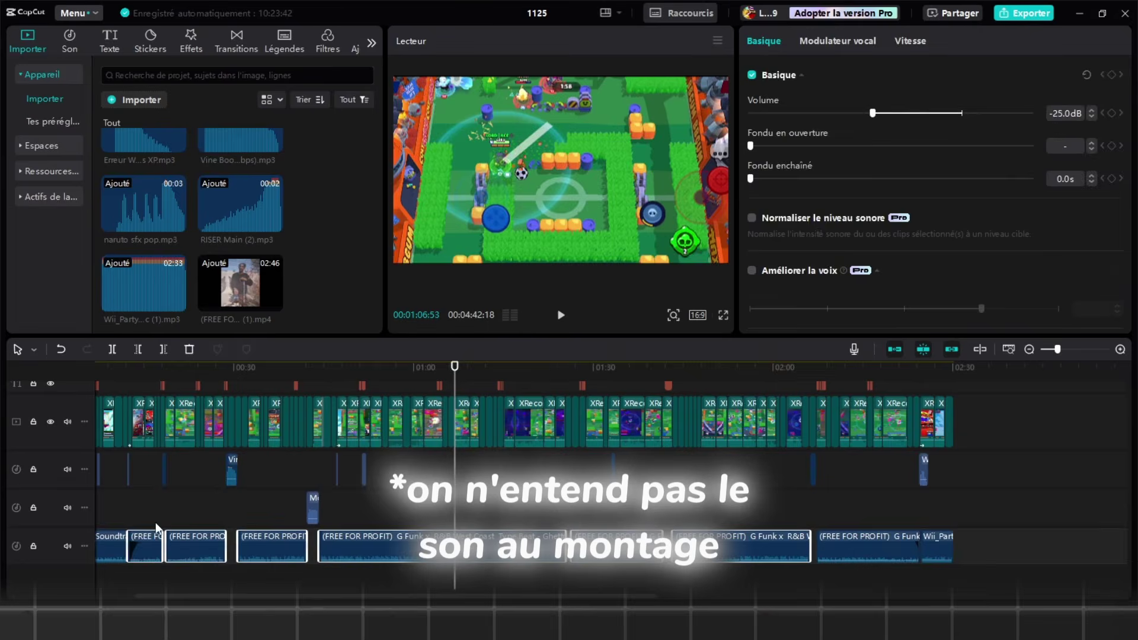
{"action": "left_click", "coordinate": [156, 521]}
{"action": "scroll", "coordinate": [178, 516], "scroll_direction": "left", "scroll_amount": 3}
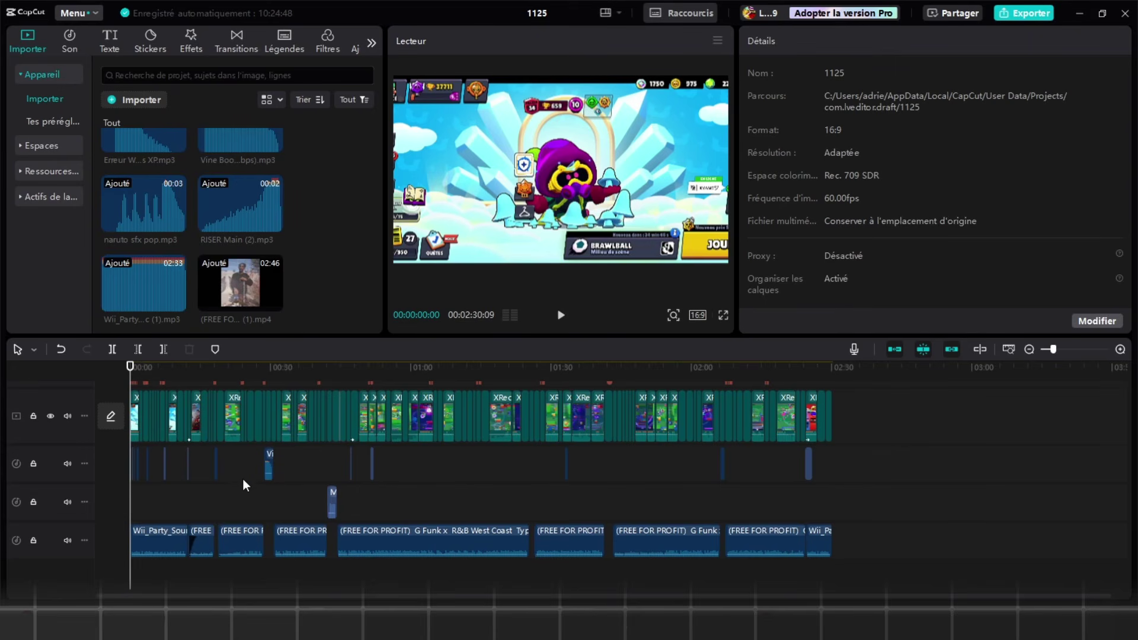
{"action": "scroll", "coordinate": [357, 458], "scroll_direction": "up", "scroll_amount": 1}
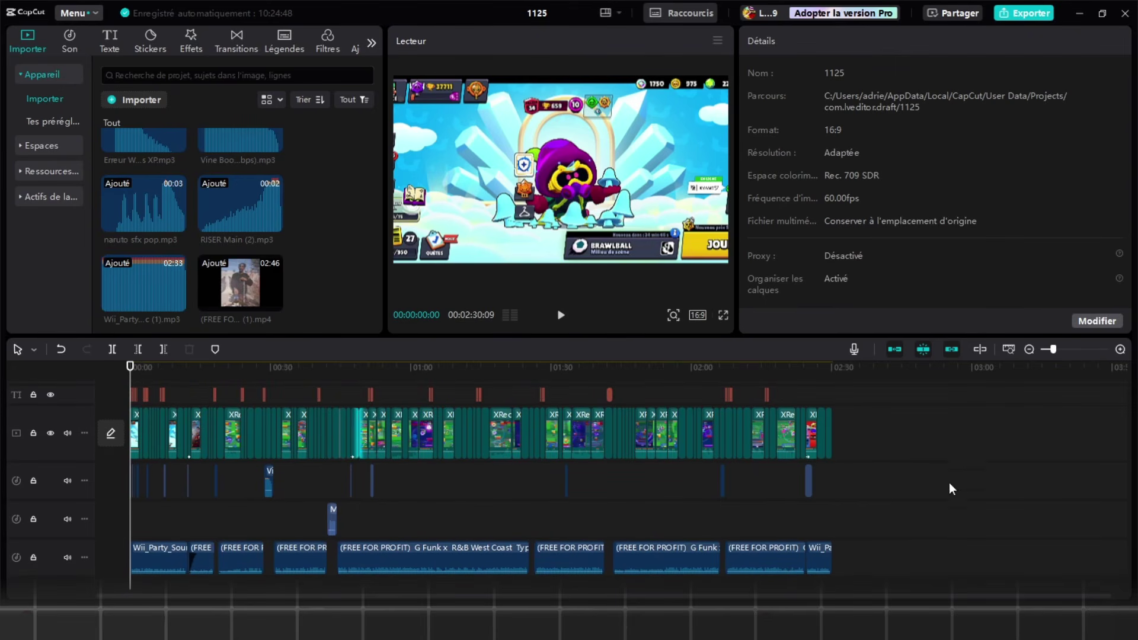
{"action": "scroll", "coordinate": [224, 436], "scroll_direction": "up", "scroll_amount": 2}
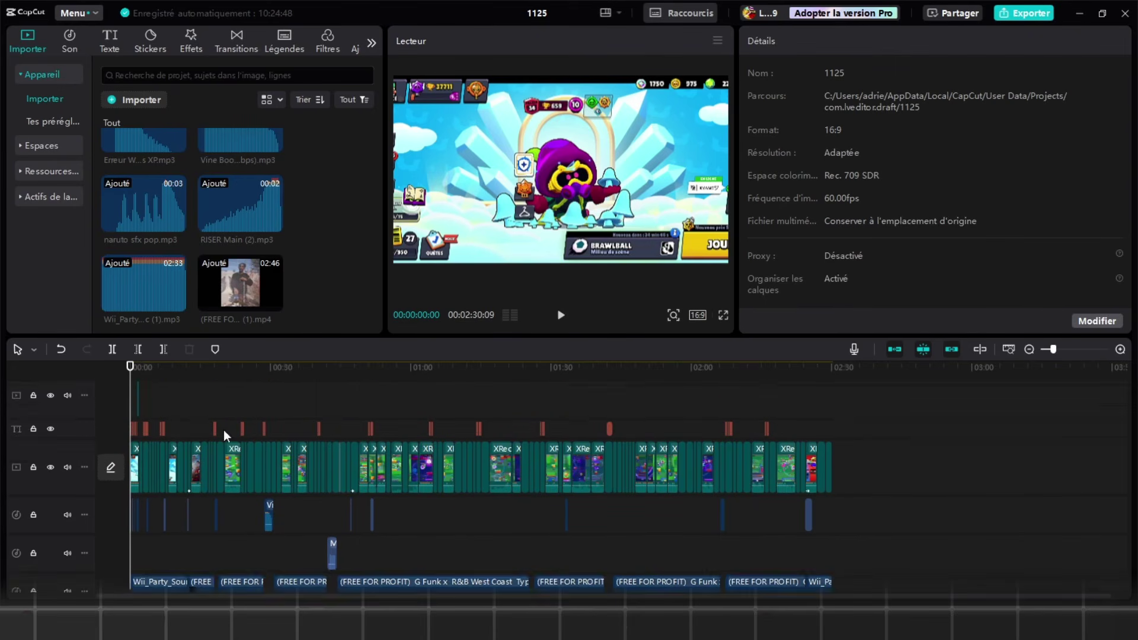
{"action": "scroll", "coordinate": [325, 430], "scroll_direction": "down", "scroll_amount": 1}
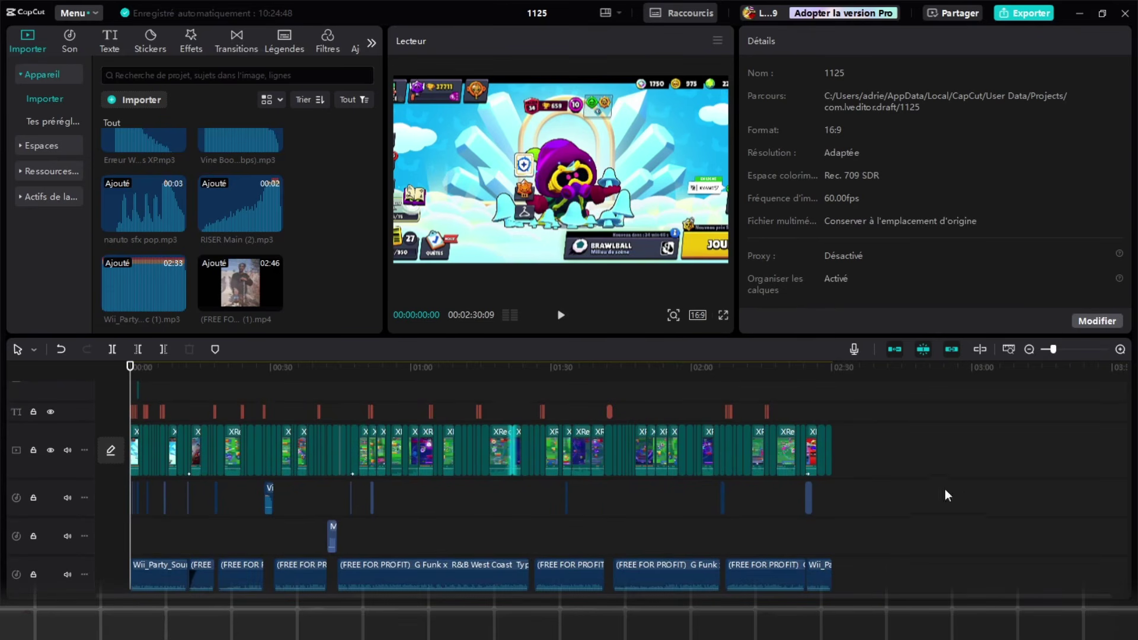
{"action": "scroll", "coordinate": [340, 496], "scroll_direction": "down", "scroll_amount": 1}
{"action": "scroll", "coordinate": [398, 552], "scroll_direction": "up", "scroll_amount": 1}
- Rename the project as "Train bs wlpadediting"
{"action": "left_click", "coordinate": [544, 13]}
{"action": "type", "text": "Train bs"}
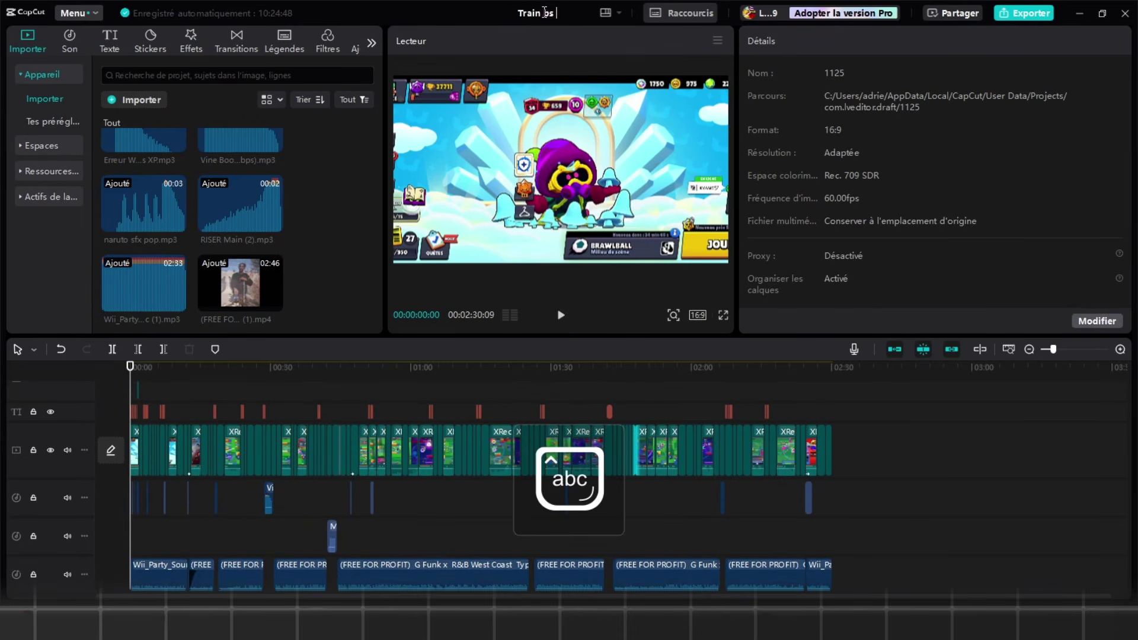
{"action": "type", "text": " wipadediting"}
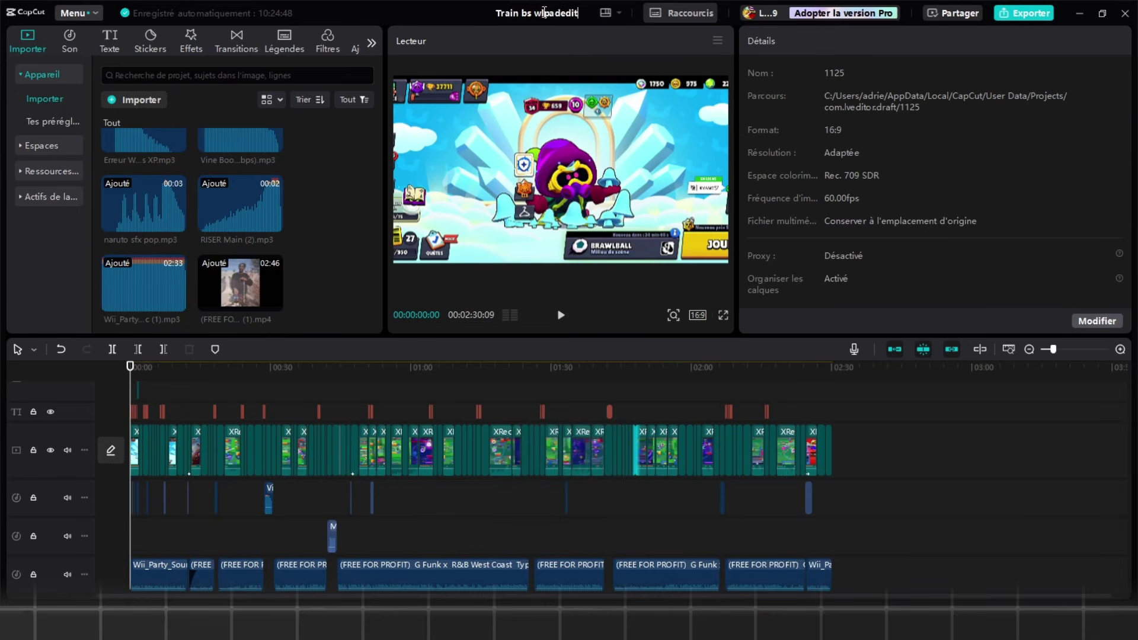
{"action": "key", "text": "Return"}
- Open the video export settings and keep the frame rate at 60fps
{"action": "scroll", "coordinate": [721, 429], "scroll_direction": "down", "scroll_amount": 3, "text": "ctrl"}
{"action": "scroll", "coordinate": [717, 444], "scroll_direction": "up", "scroll_amount": 2}
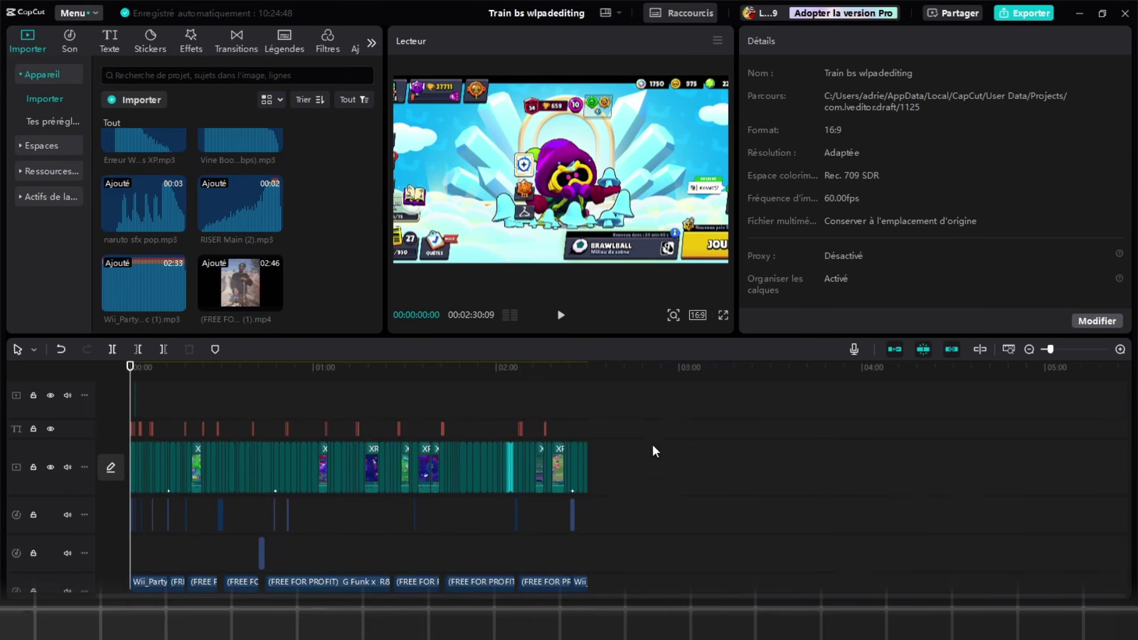
{"action": "left_click", "coordinate": [1031, 16]}
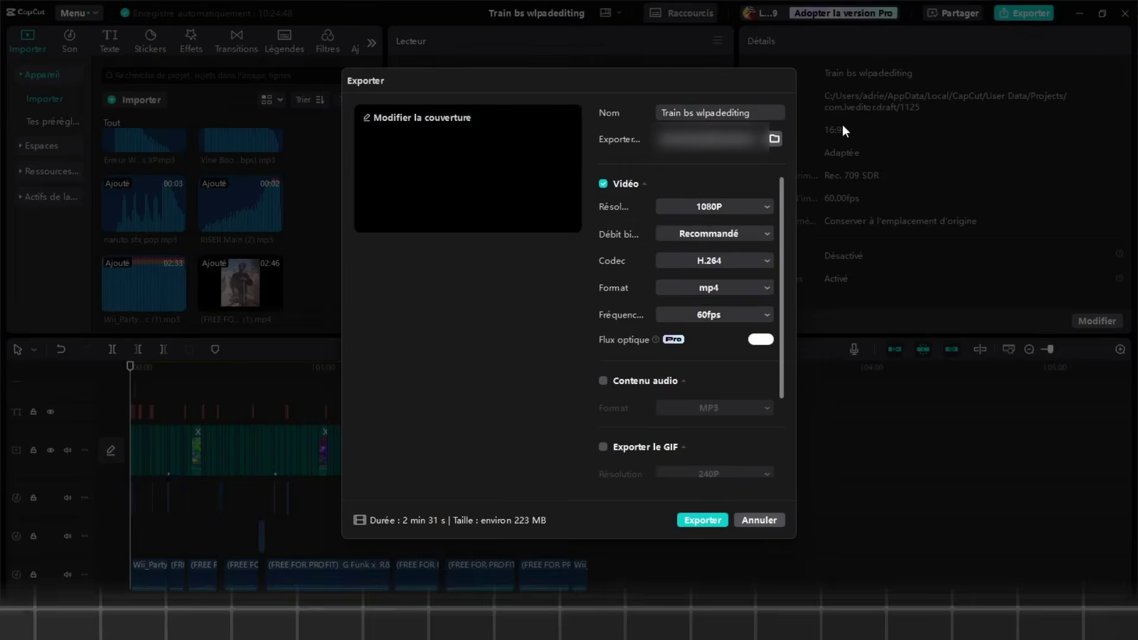
{"action": "left_click", "coordinate": [729, 309]}
{"action": "left_click", "coordinate": [716, 315]}
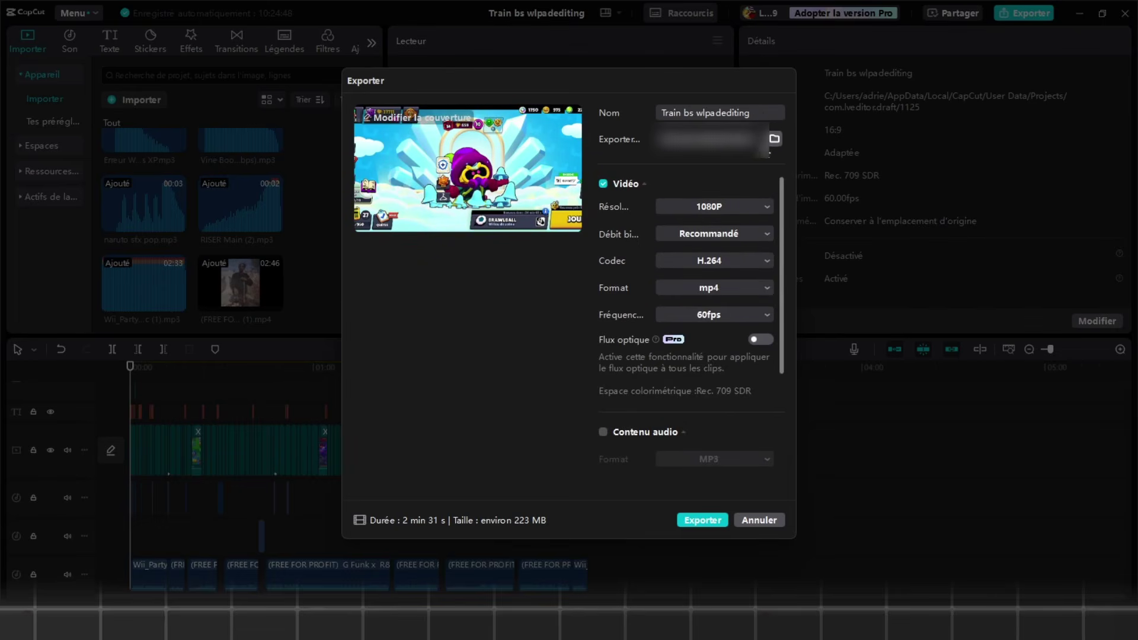
- Open the export folder chooser, close it without choosing a folder, and look through the remaining export options
{"action": "left_click", "coordinate": [774, 139]}
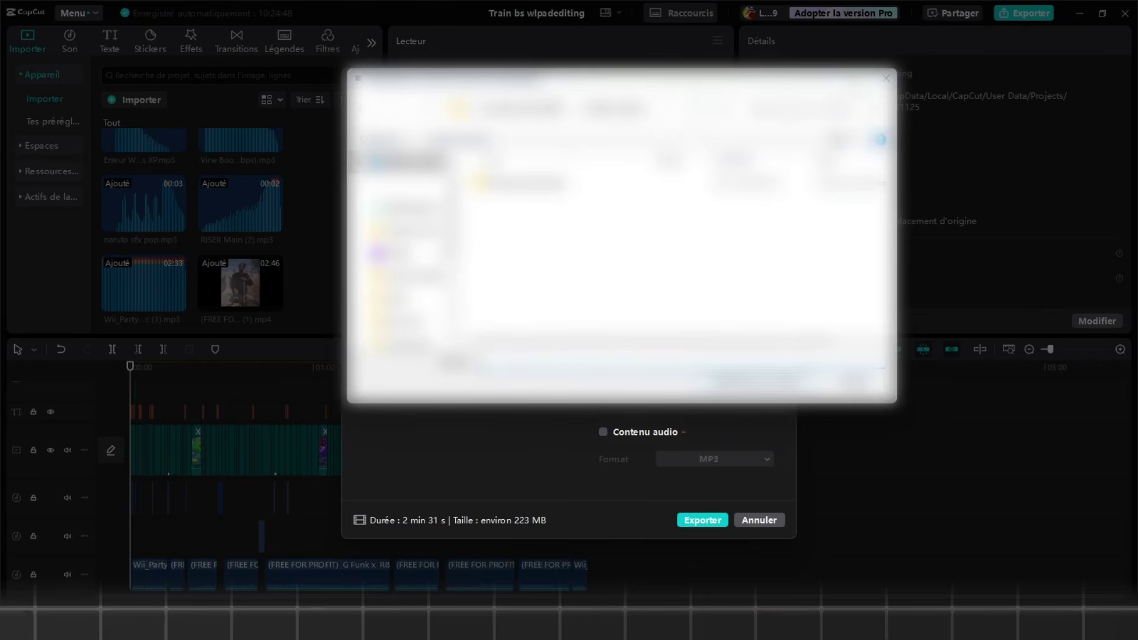
{"action": "left_click", "coordinate": [886, 78]}
{"action": "scroll", "coordinate": [660, 433], "scroll_direction": "down", "scroll_amount": 2}
{"action": "scroll", "coordinate": [662, 440], "scroll_direction": "up", "scroll_amount": 2}
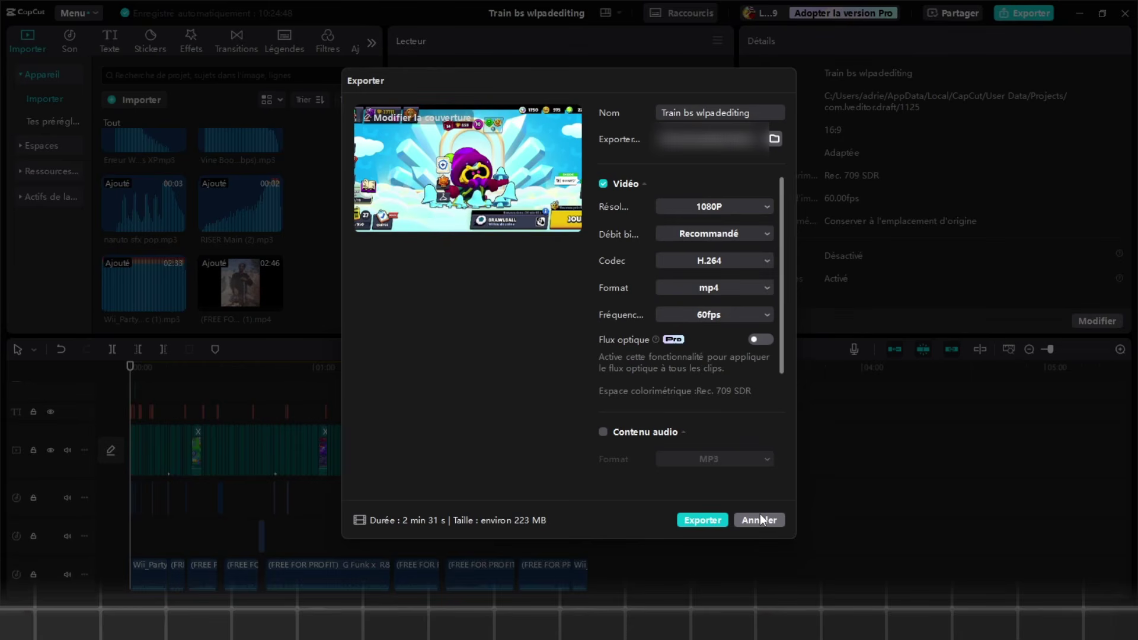
{"action": "scroll", "coordinate": [743, 450], "scroll_direction": "up", "scroll_amount": 4}
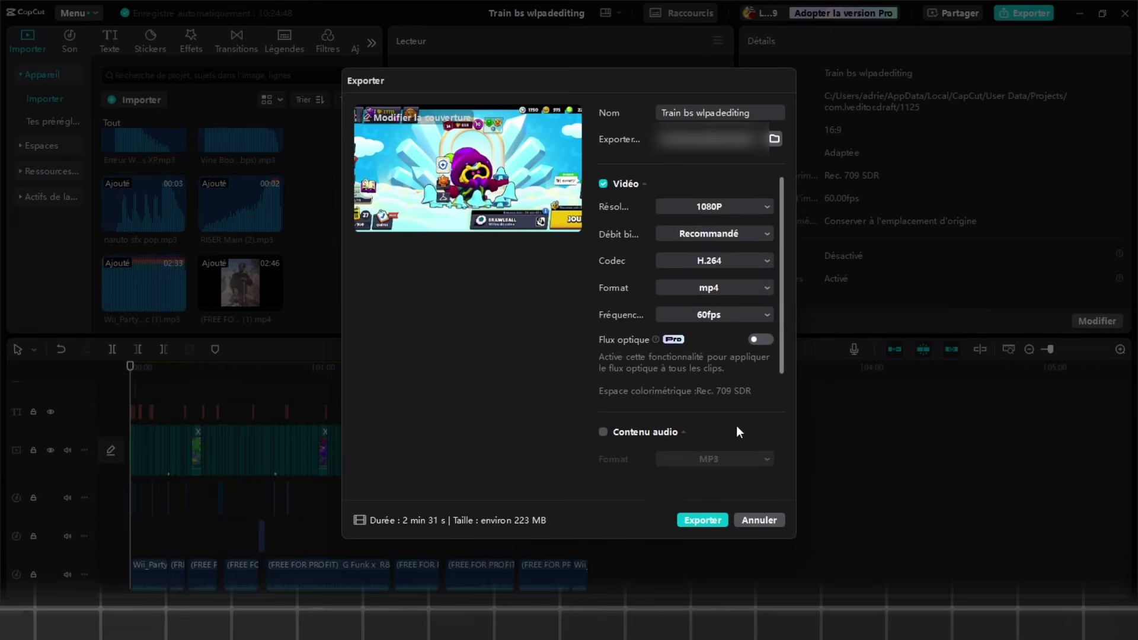